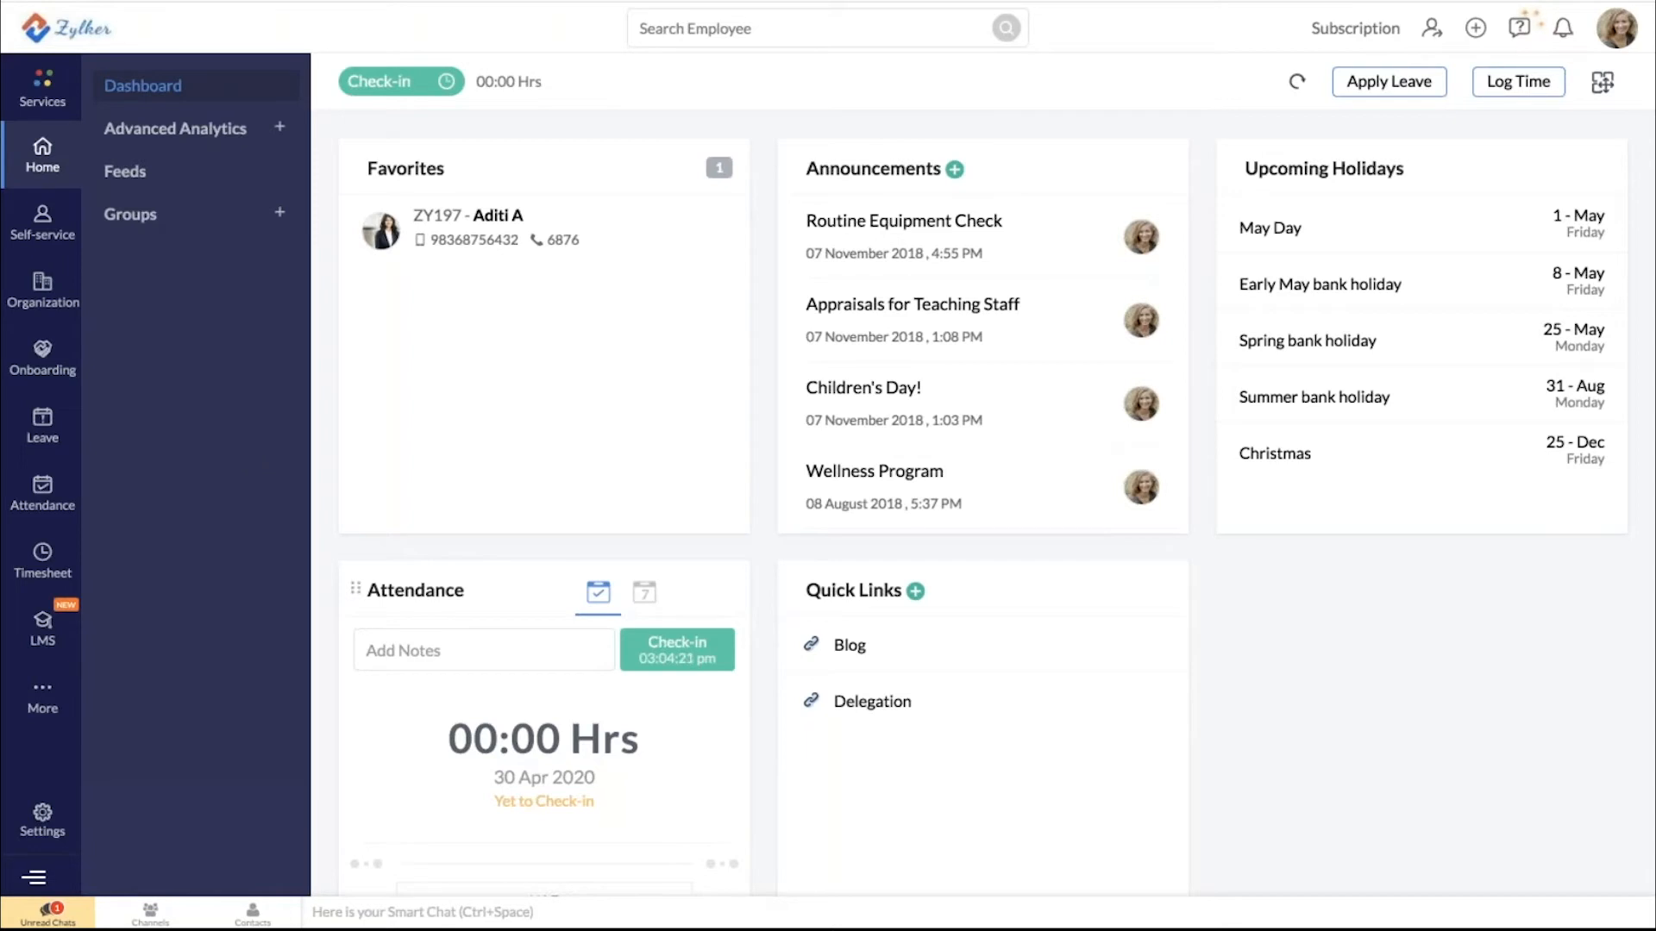
Look through the home dashboard's widgets, from Favorites and Announcements down to My Files and Leave Report
scroll(582, 484, "down", 1)
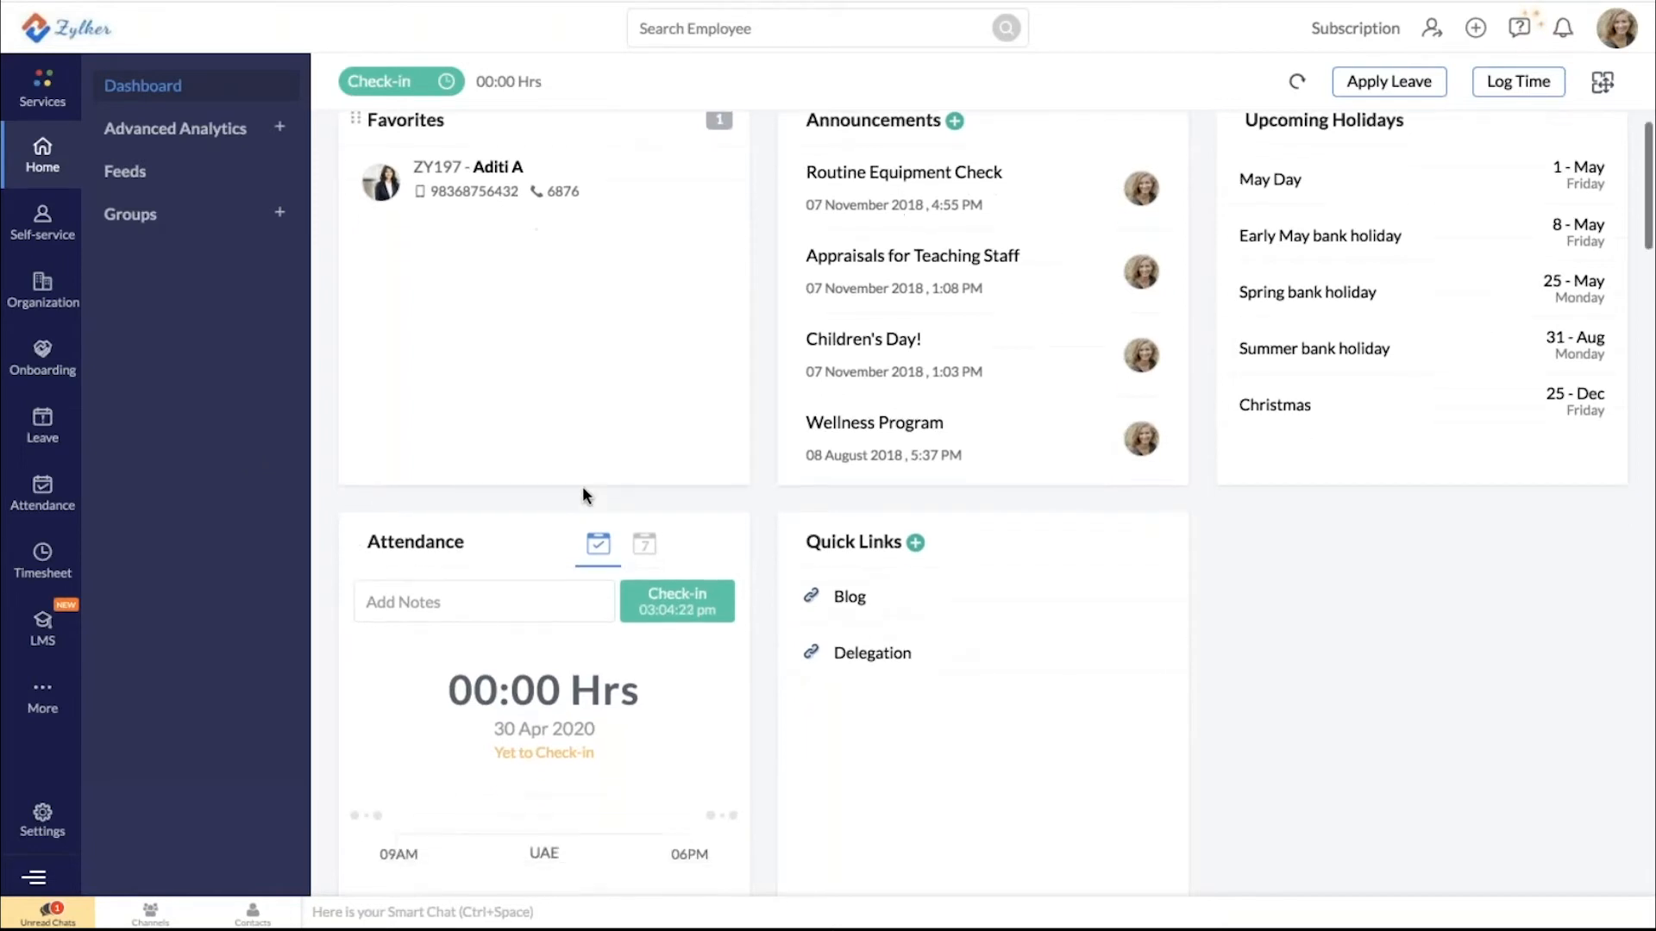
scroll(1419, 692, "down", 4)
scroll(1419, 691, "up", 6)
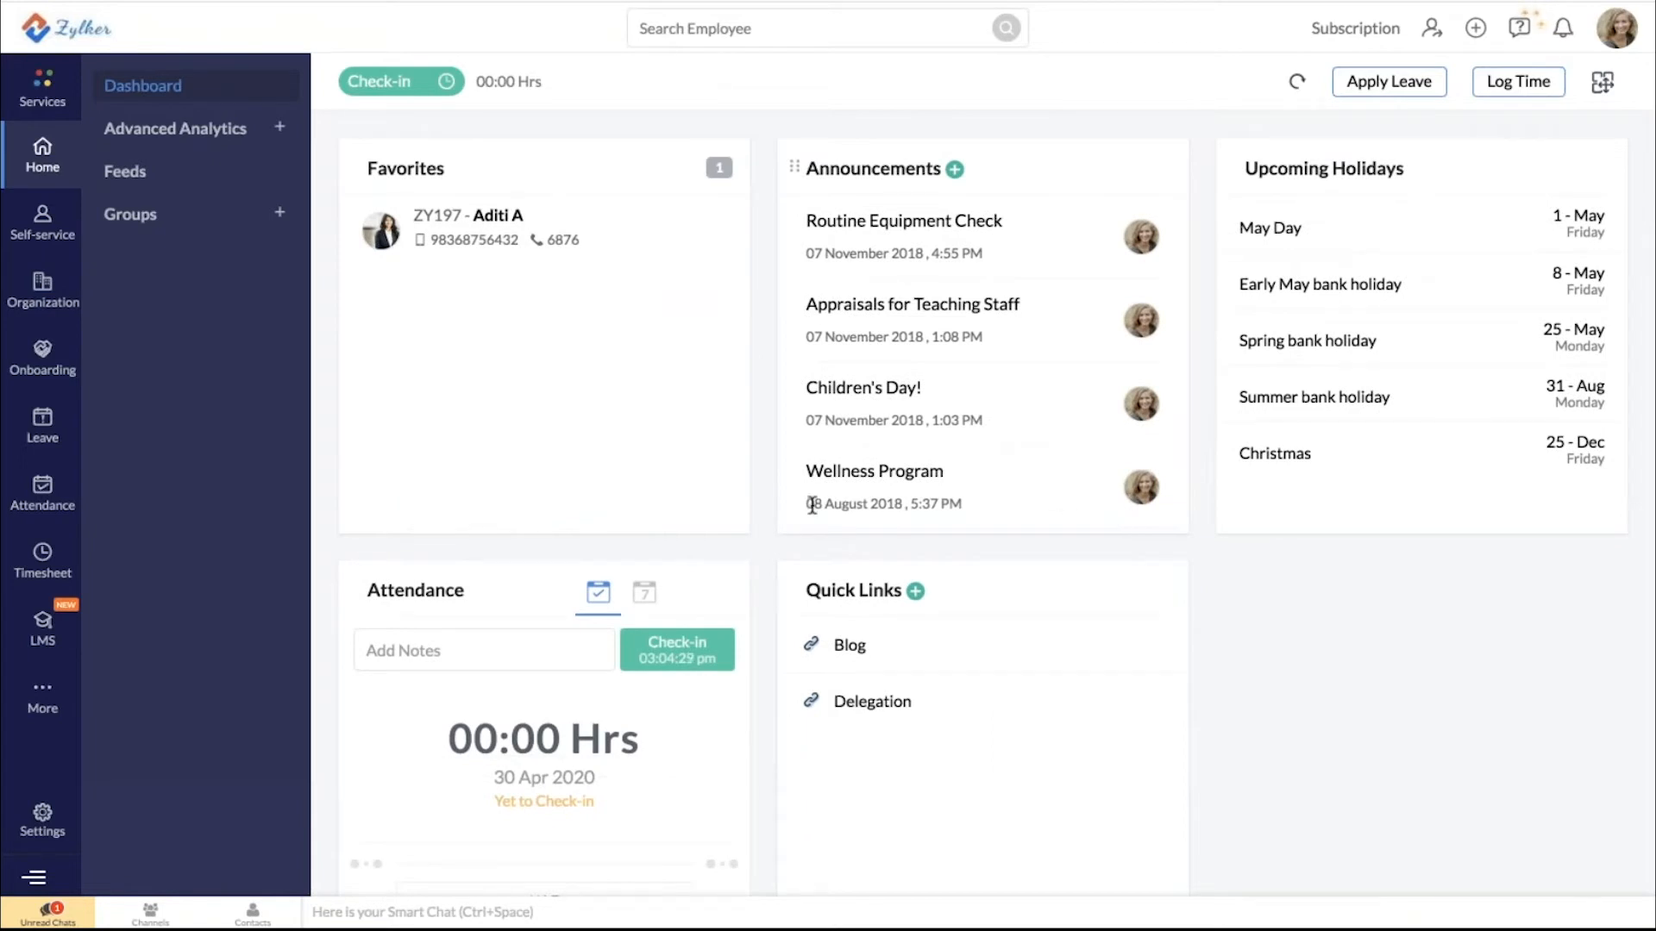
scroll(1239, 630, "down", 4)
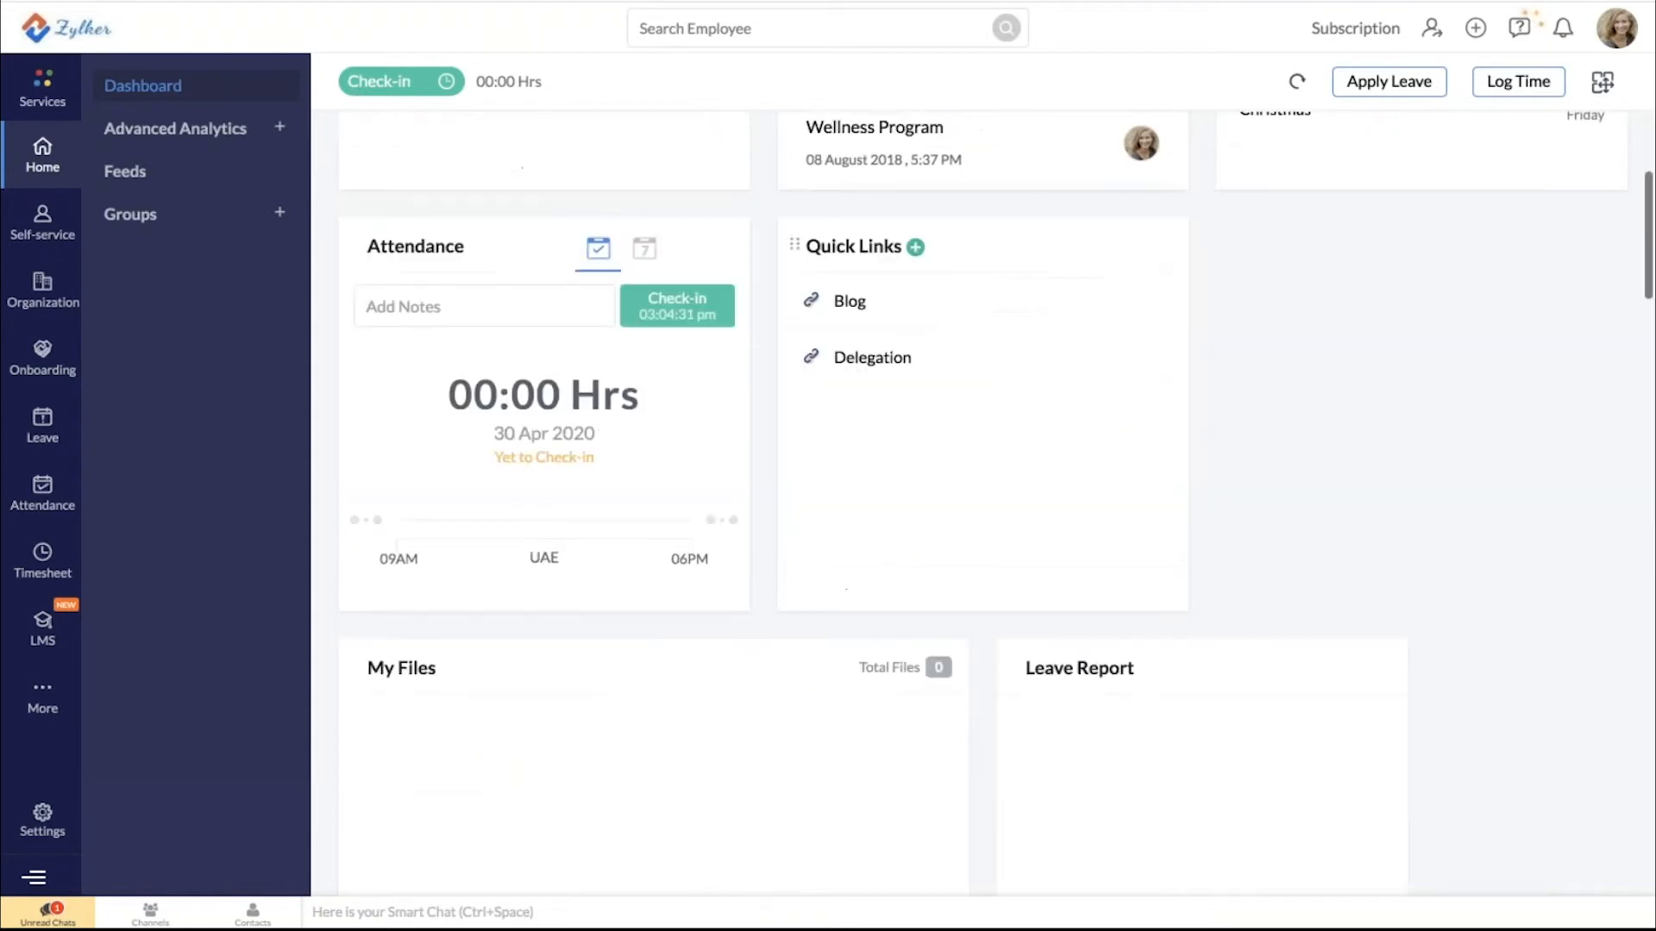
scroll(763, 646, "down", 5)
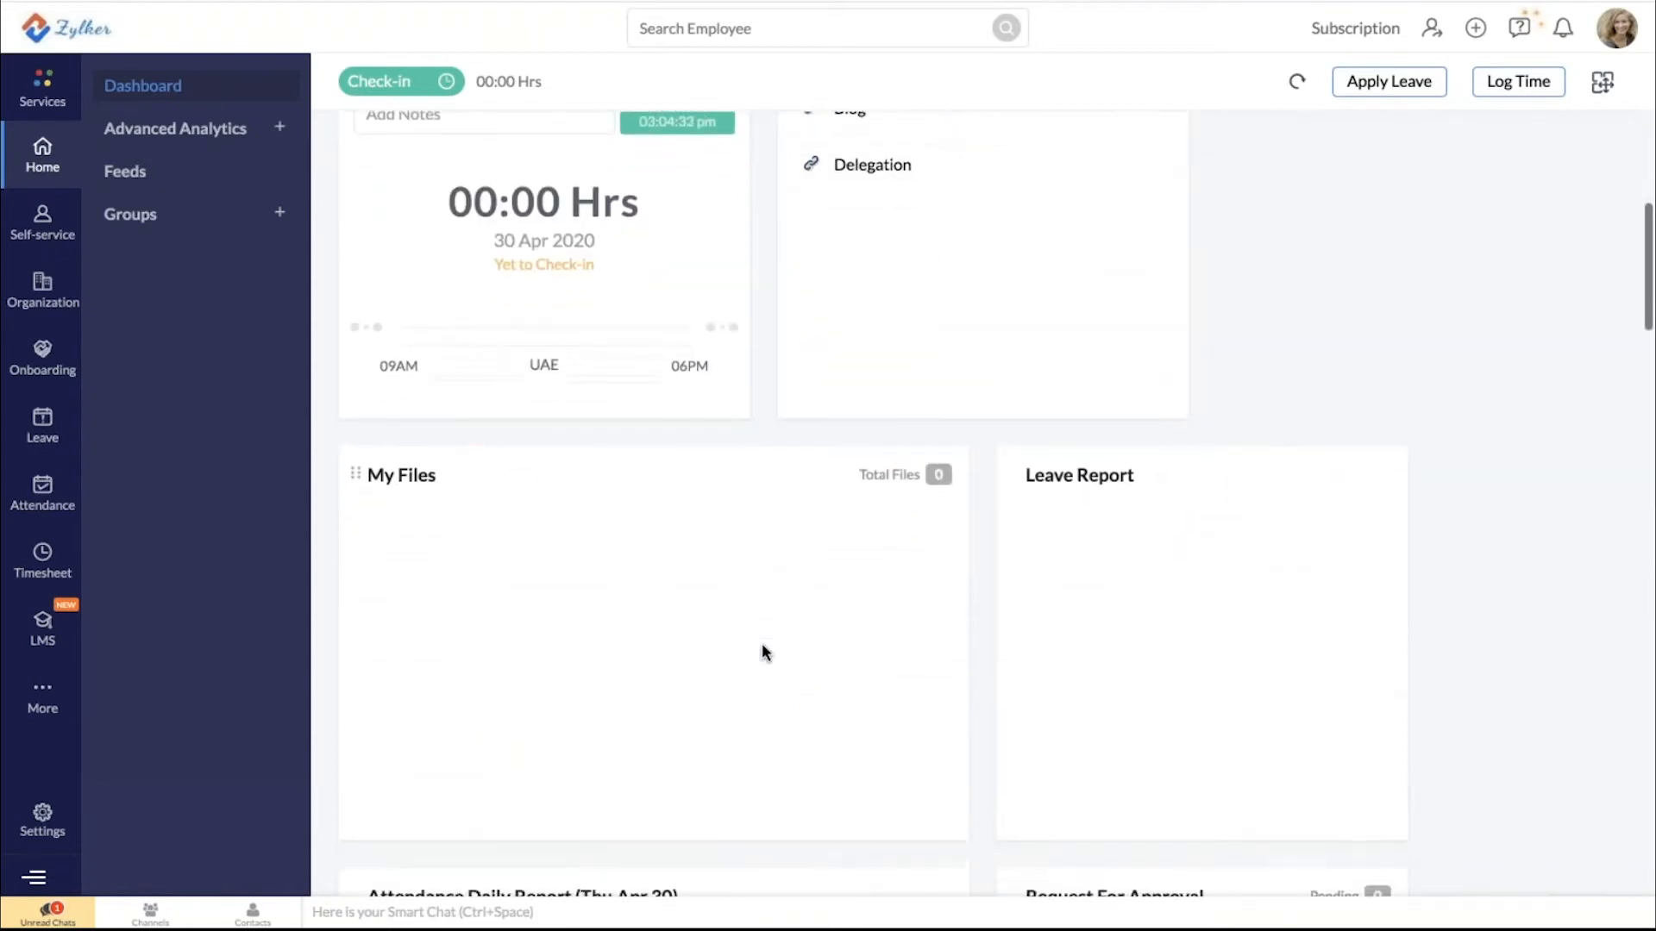
scroll(763, 647, "down", 2)
scroll(762, 647, "up", 10)
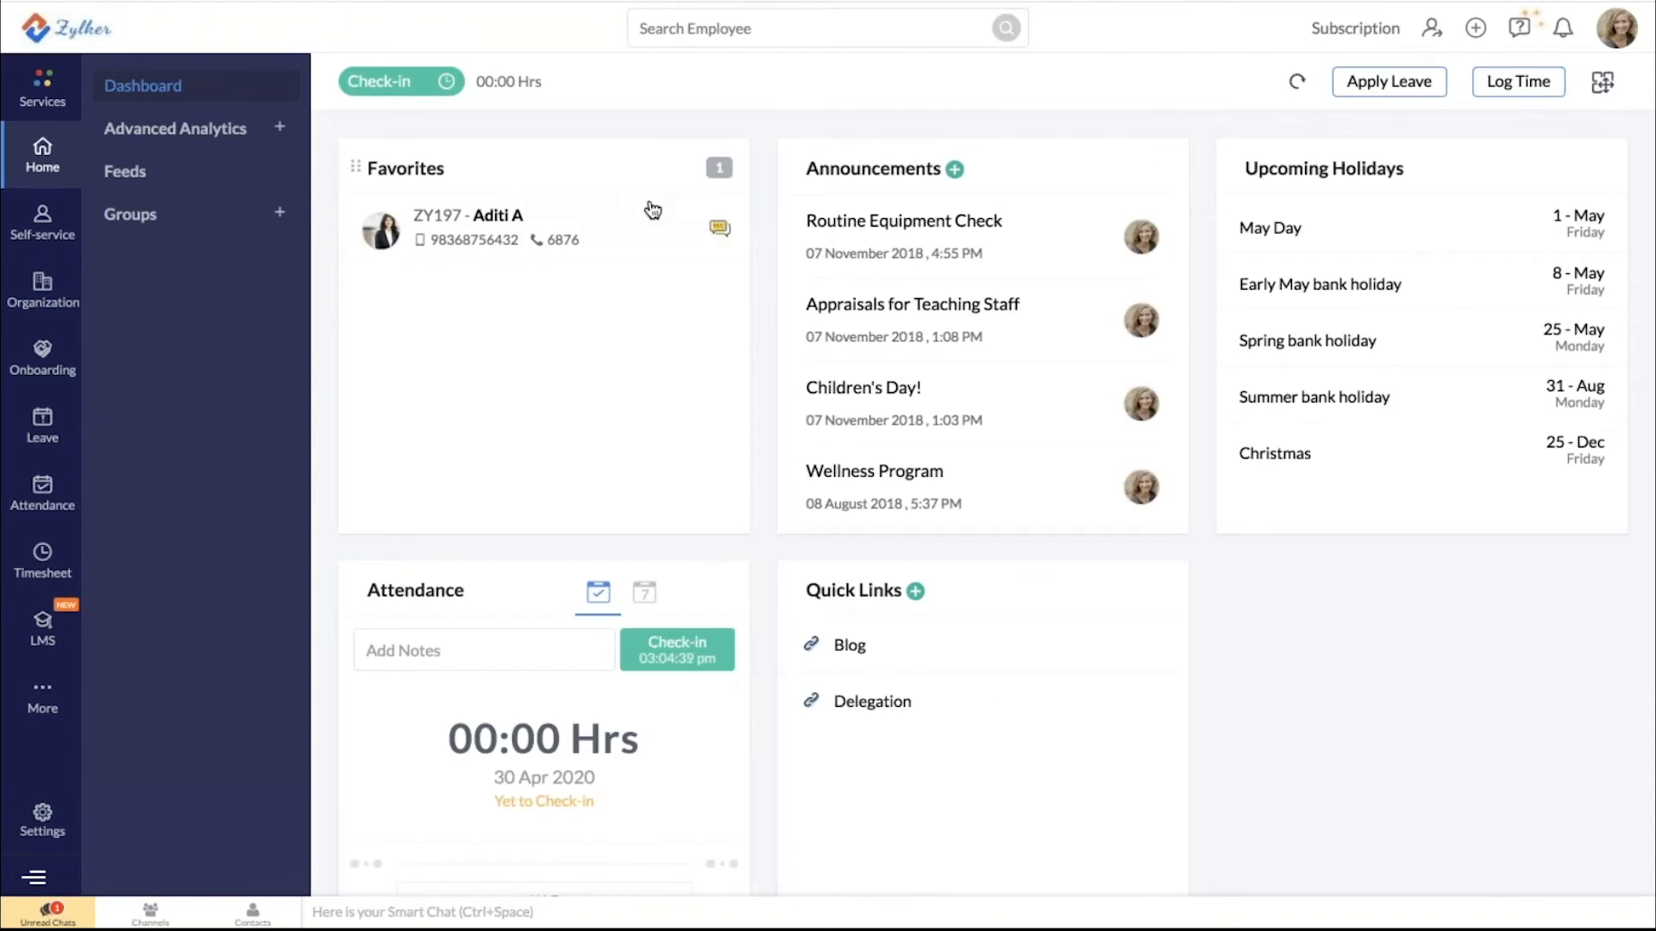
Reorder the dashboard widgets so that Leave Report comes directly after Favorites
left_click(1609, 95)
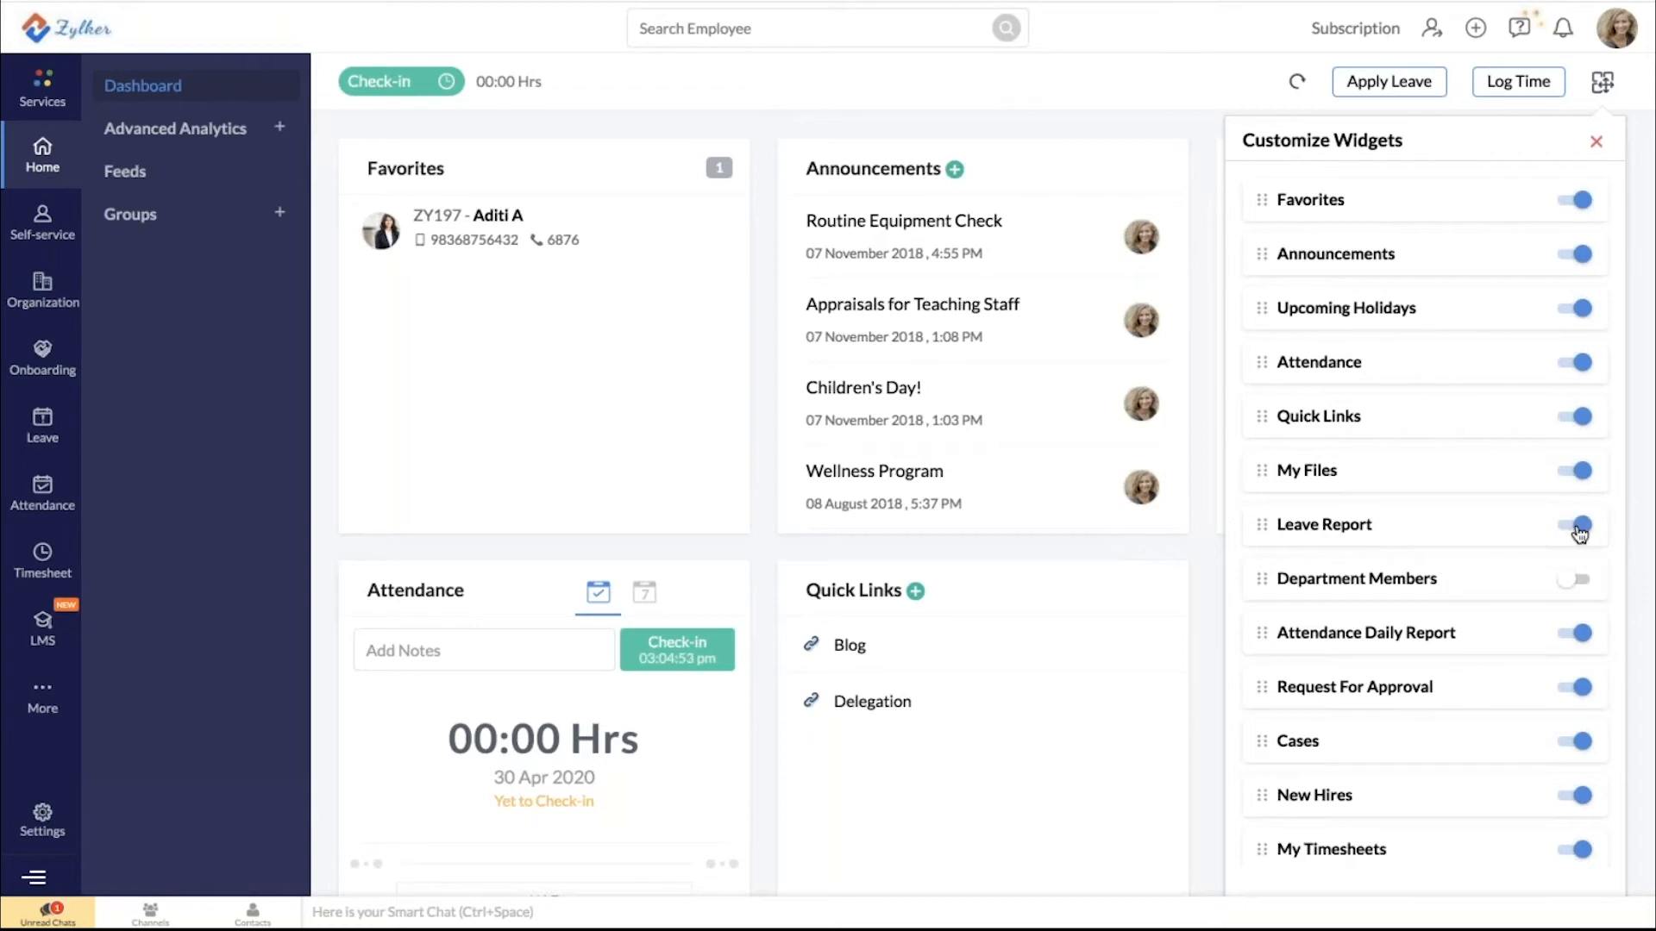
left_click_drag(1261, 525, 1257, 254)
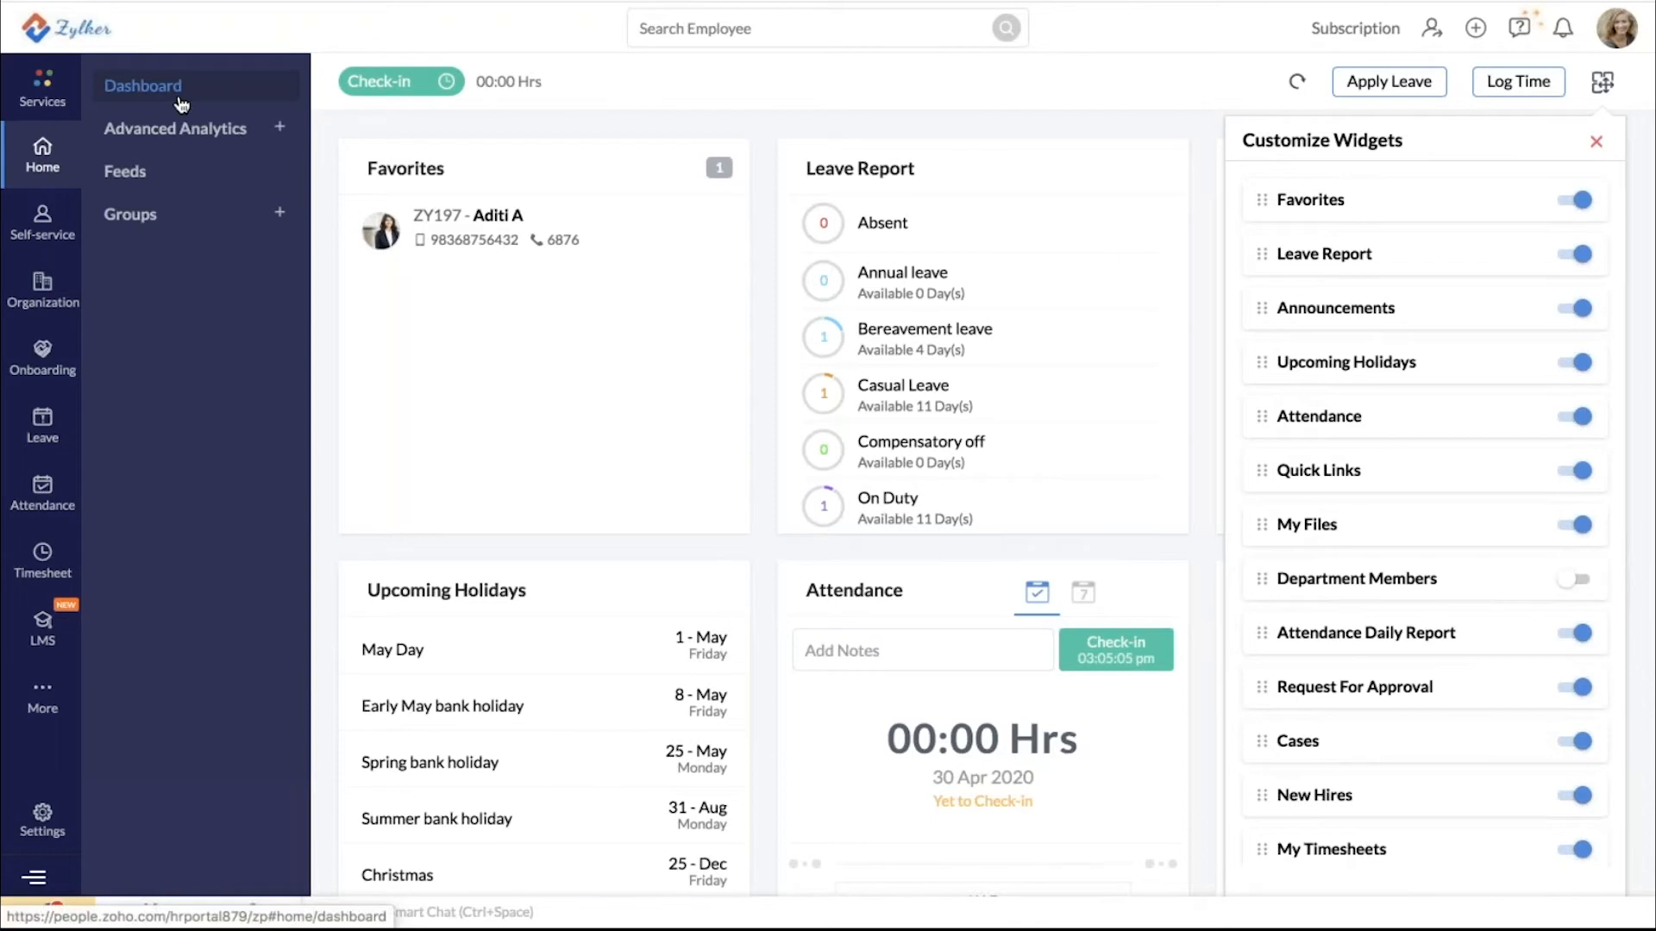
Open My Feeds and examine the post editor and its audience choices of user, department and groups, without selecting one
left_click(141, 172)
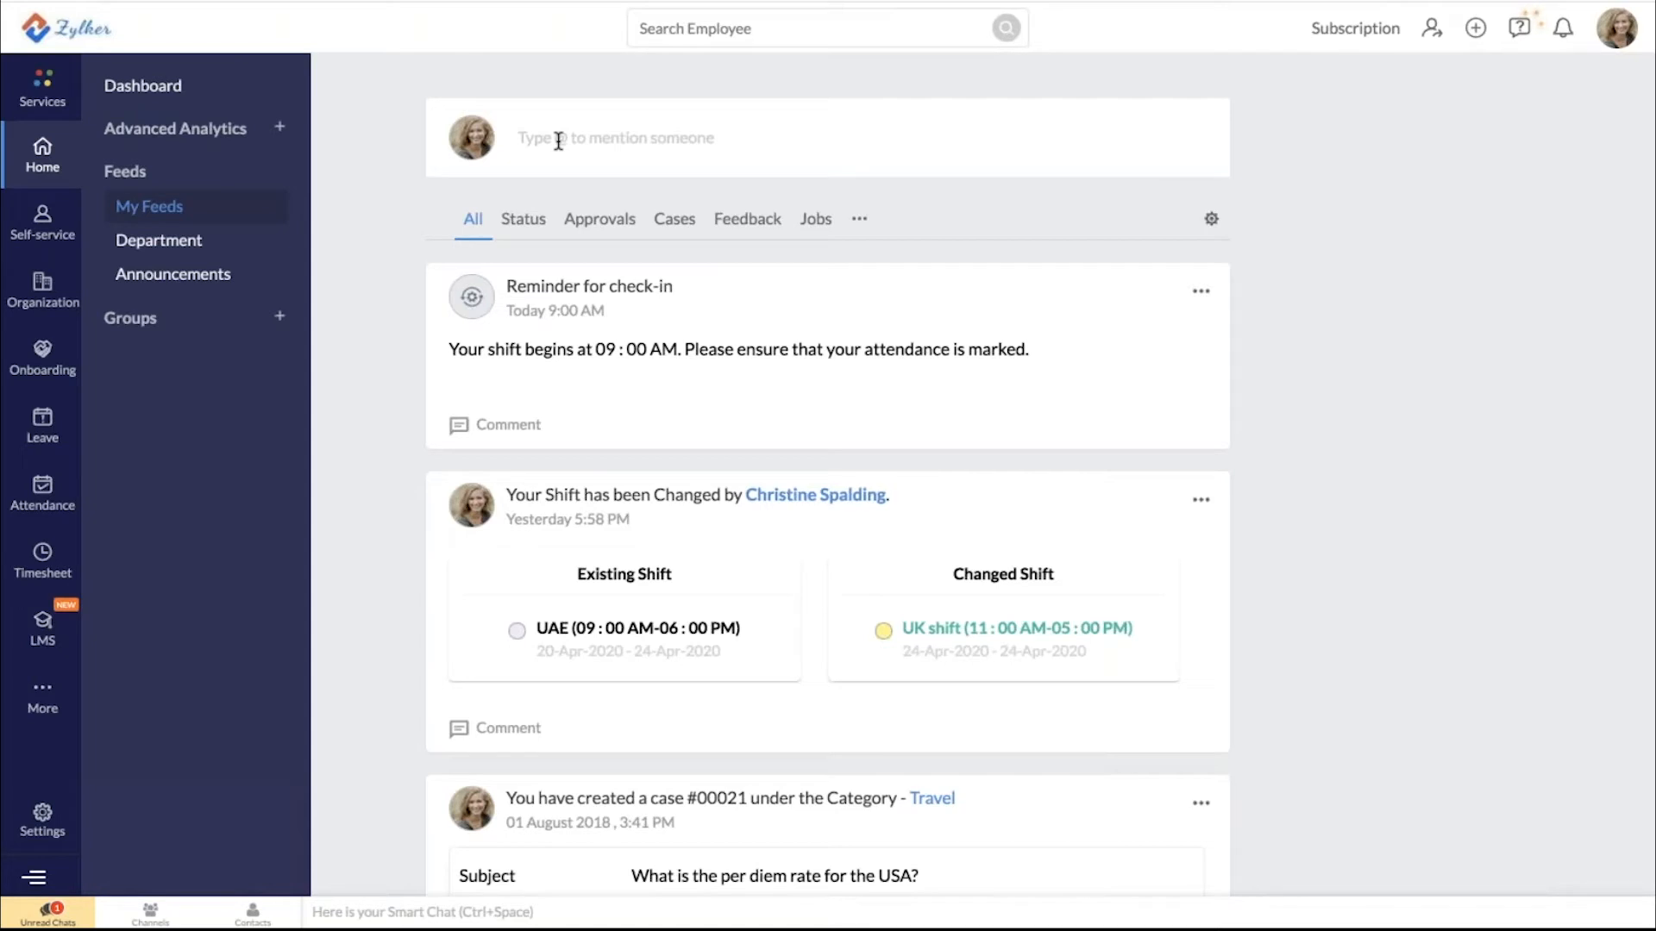
left_click(559, 141)
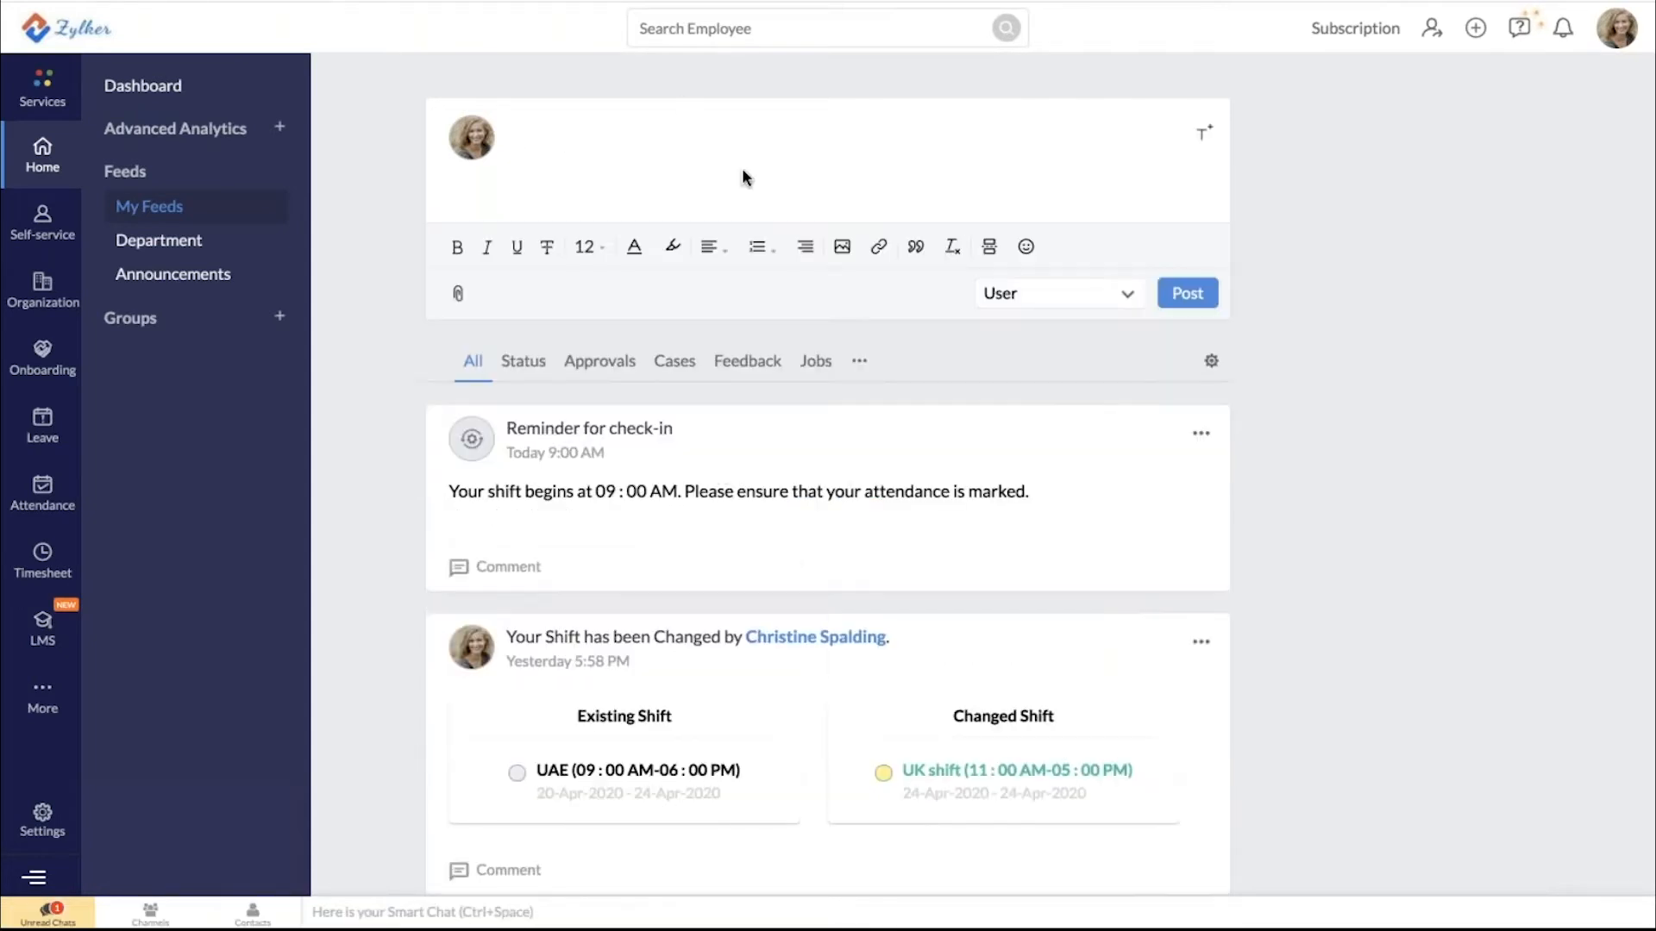
left_click(1126, 296)
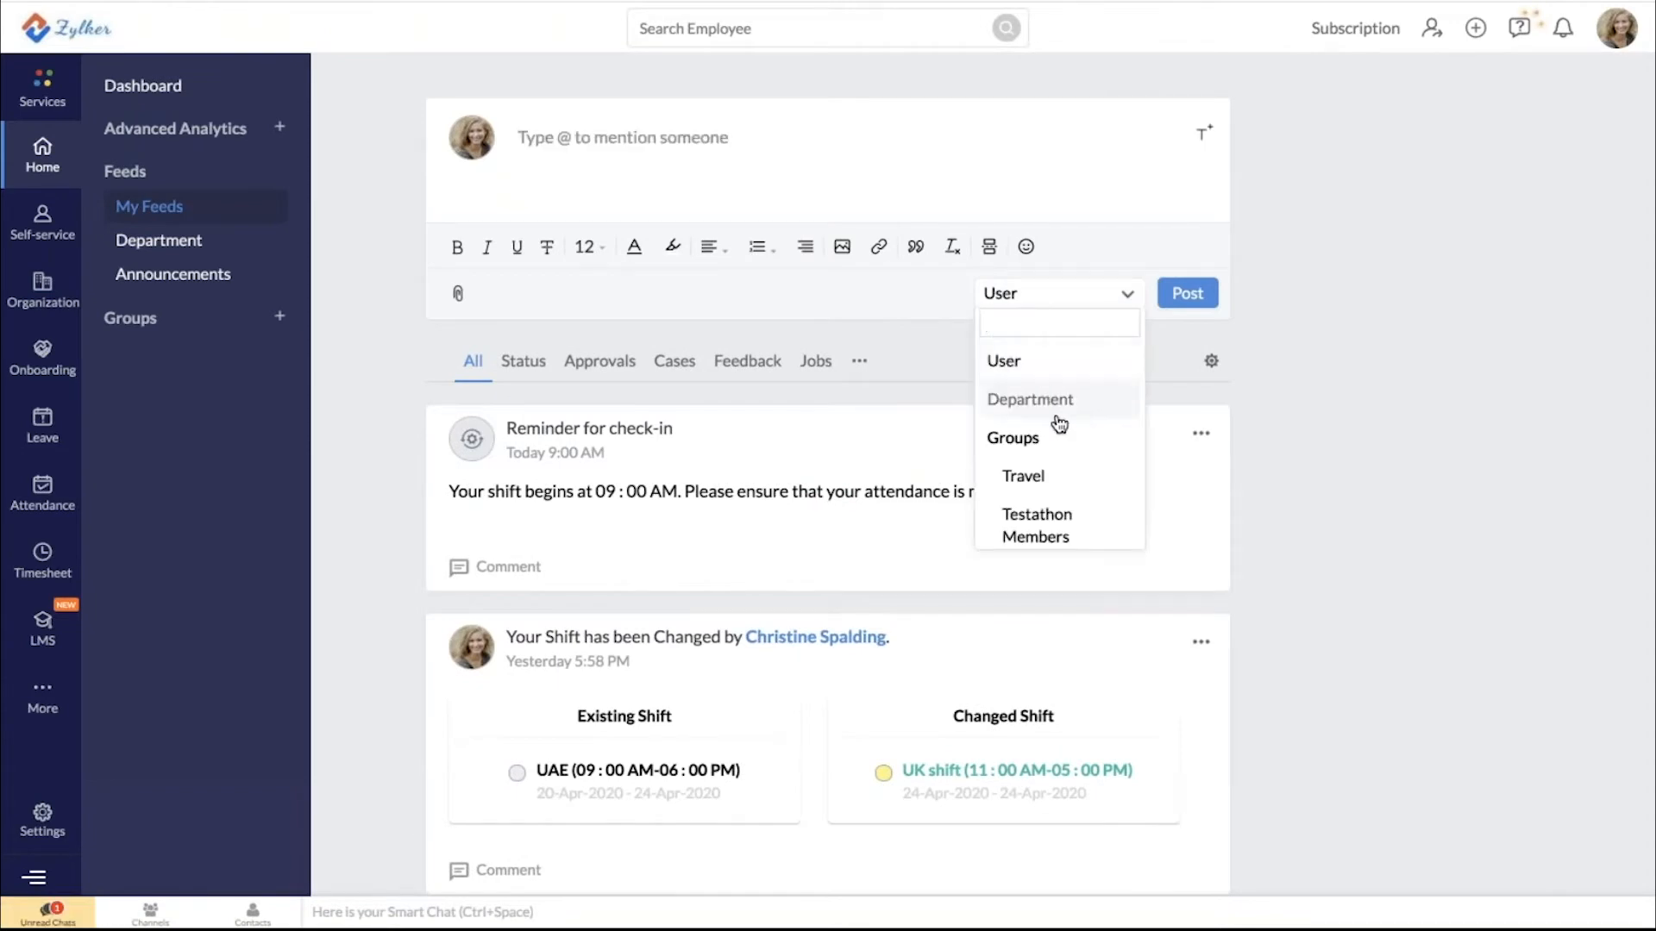
scroll(1056, 526, "down", 1)
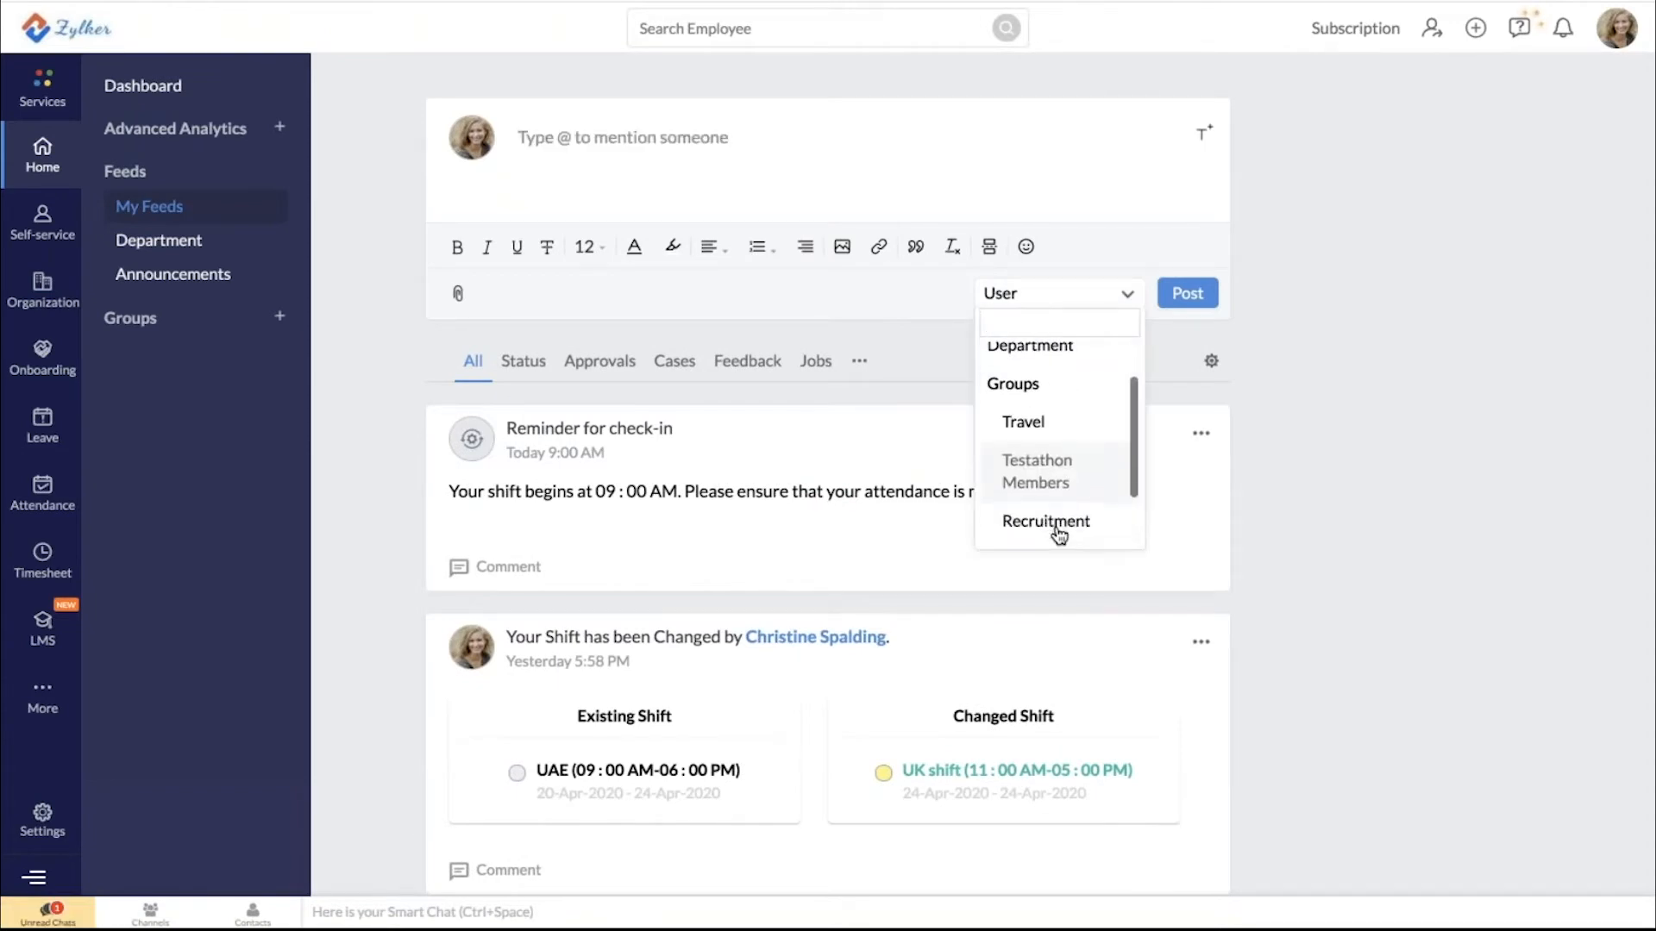
scroll(1045, 419, "up", 1)
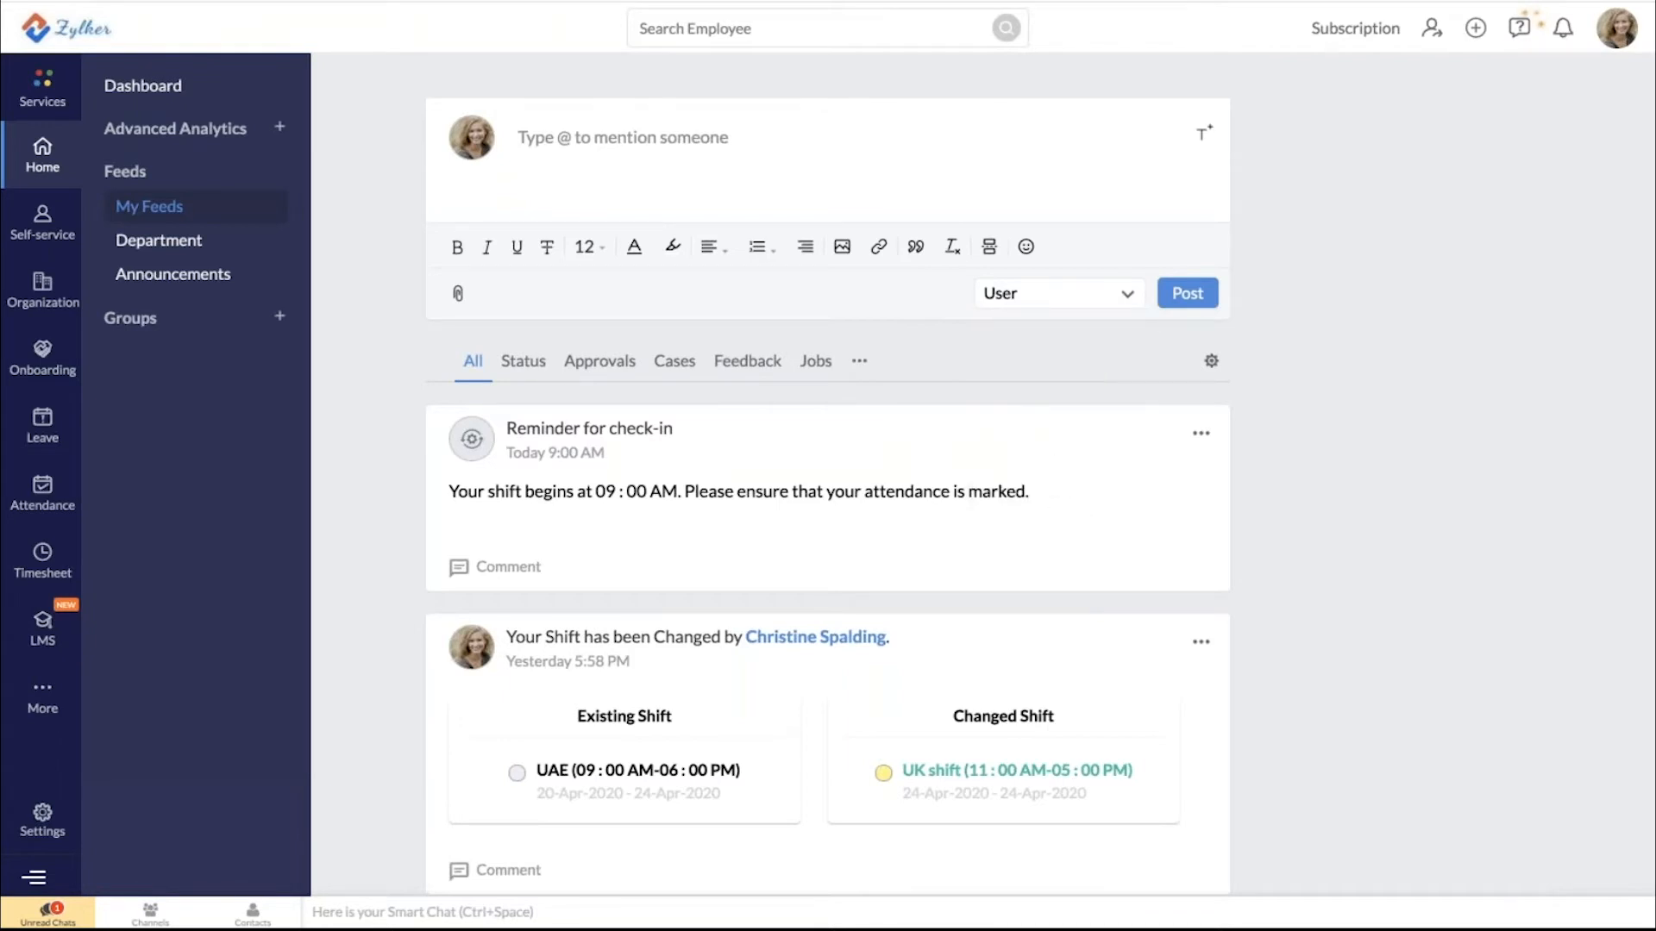
left_click(1092, 300)
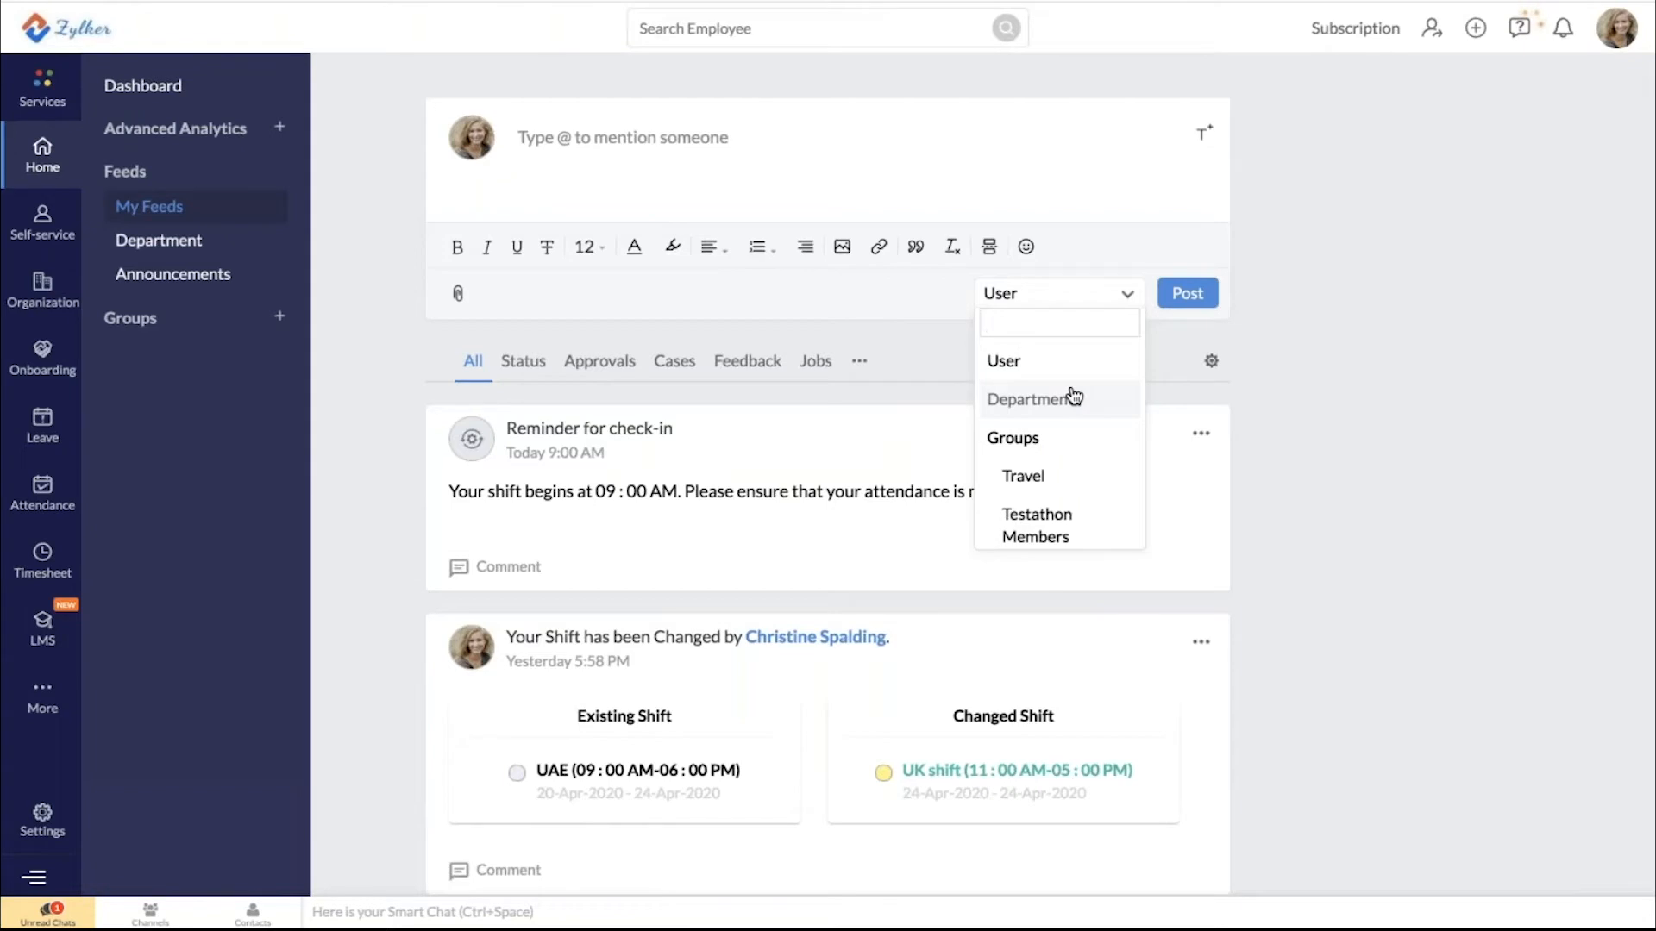
scroll(992, 465, "down", 2)
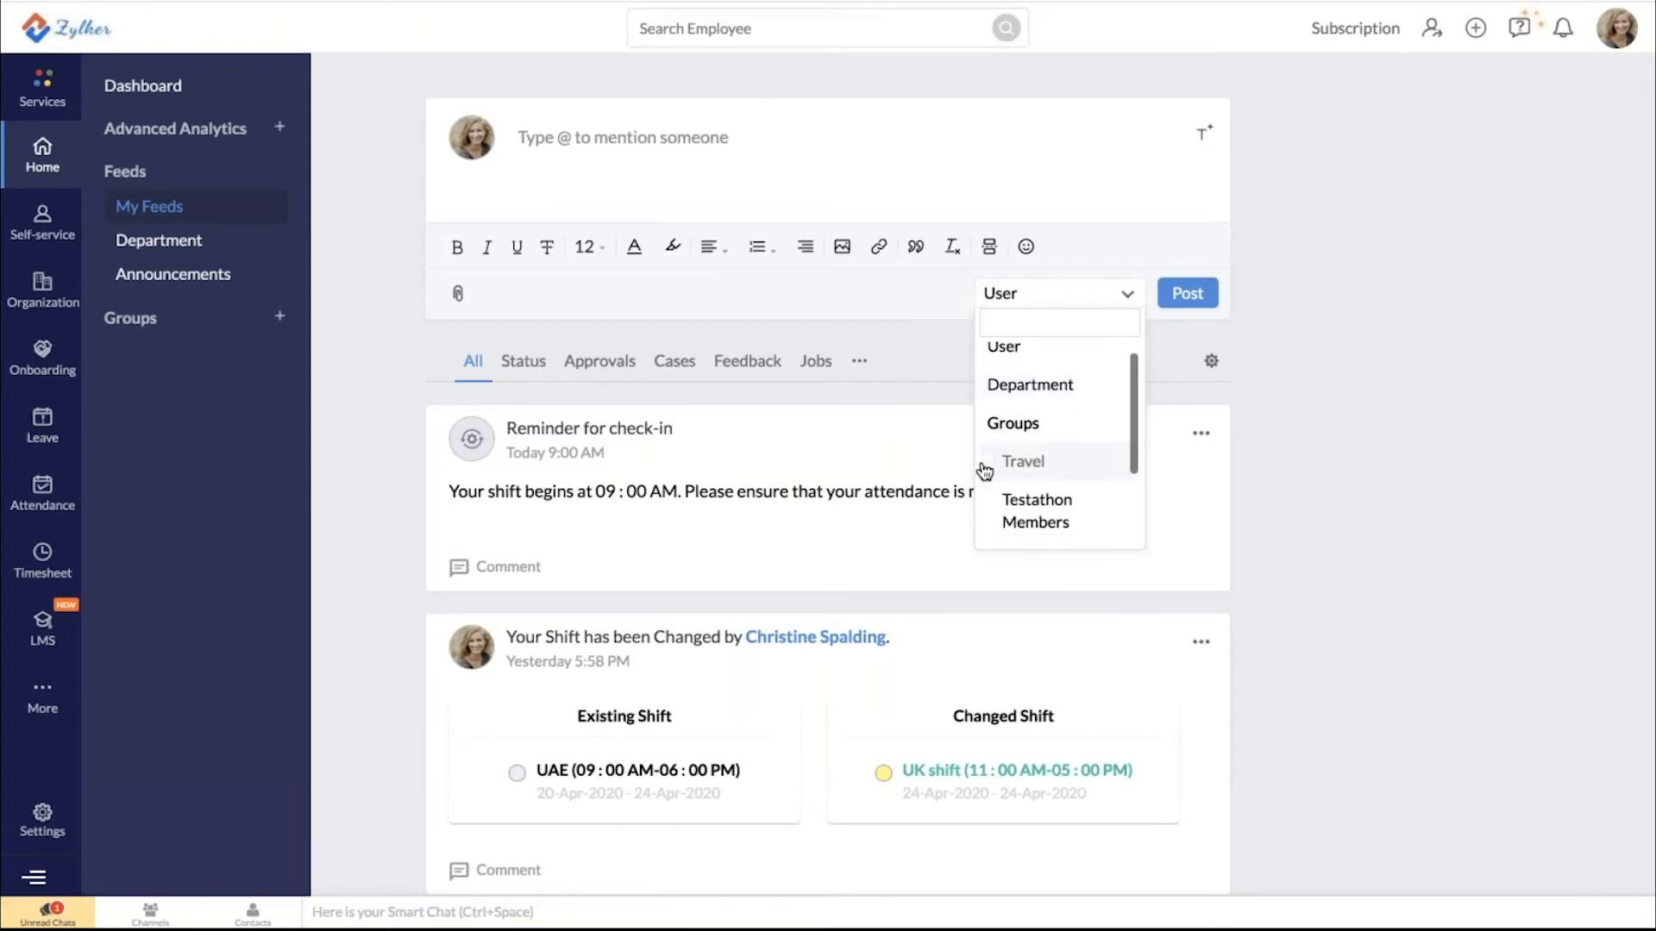
left_click(1431, 488)
scroll(972, 446, "down", 1)
scroll(949, 431, "up", 1)
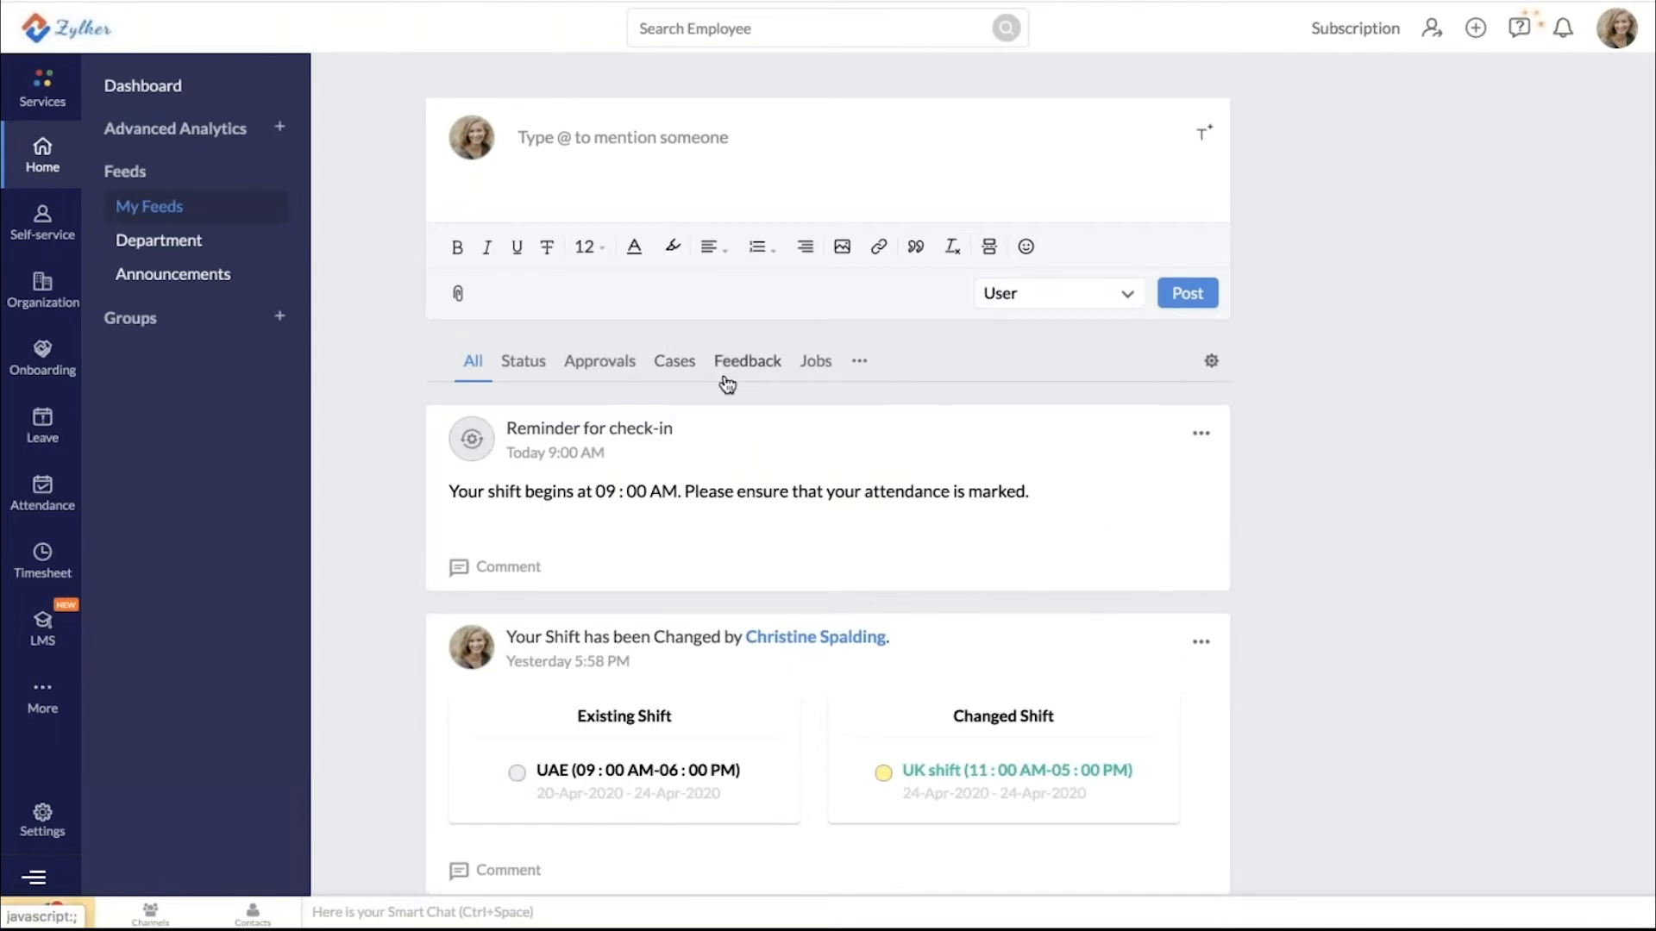
Open a new announcement, review its attachment and publish settings, and close it without publishing
left_click(205, 277)
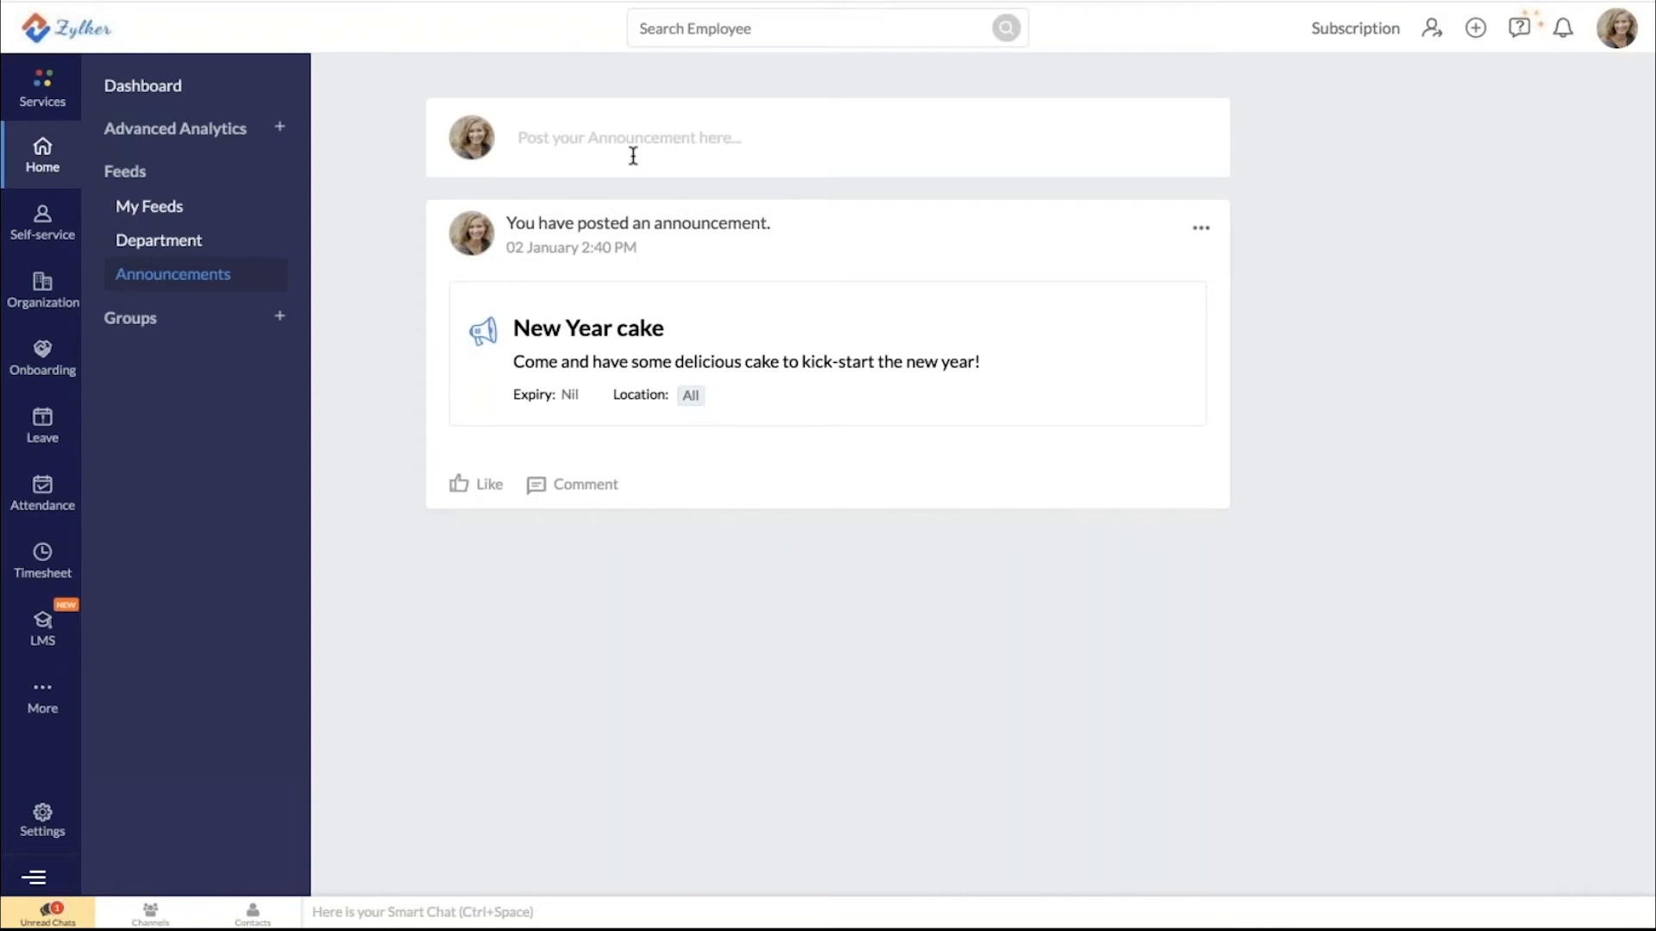
left_click(591, 138)
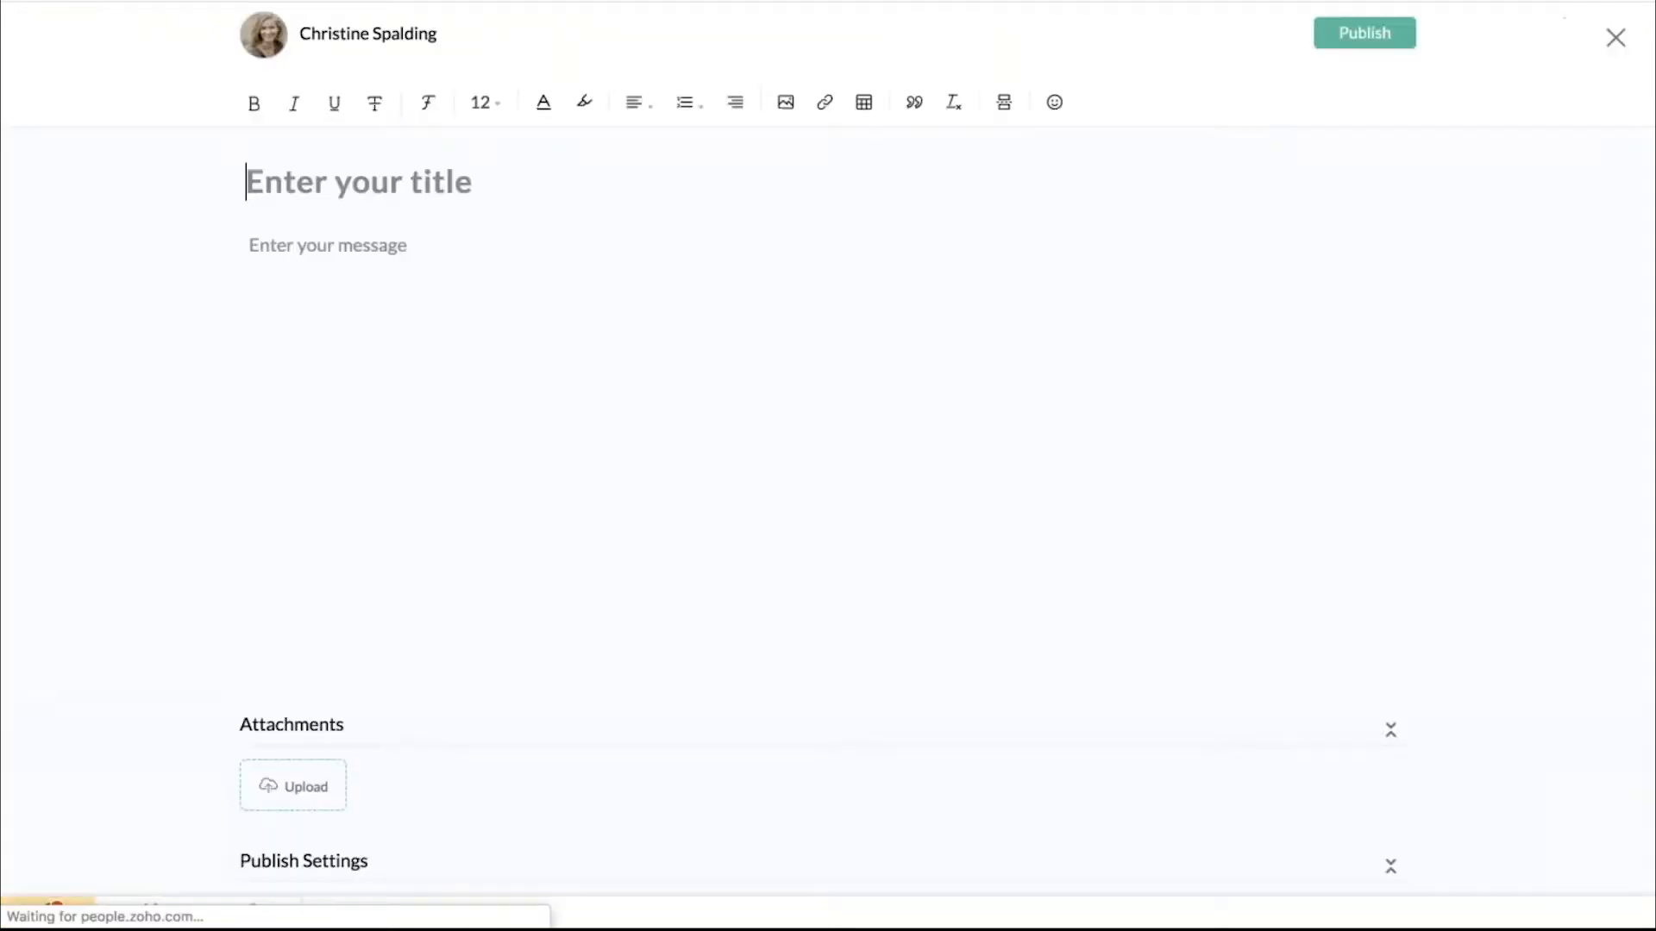
scroll(486, 319, "down", 5)
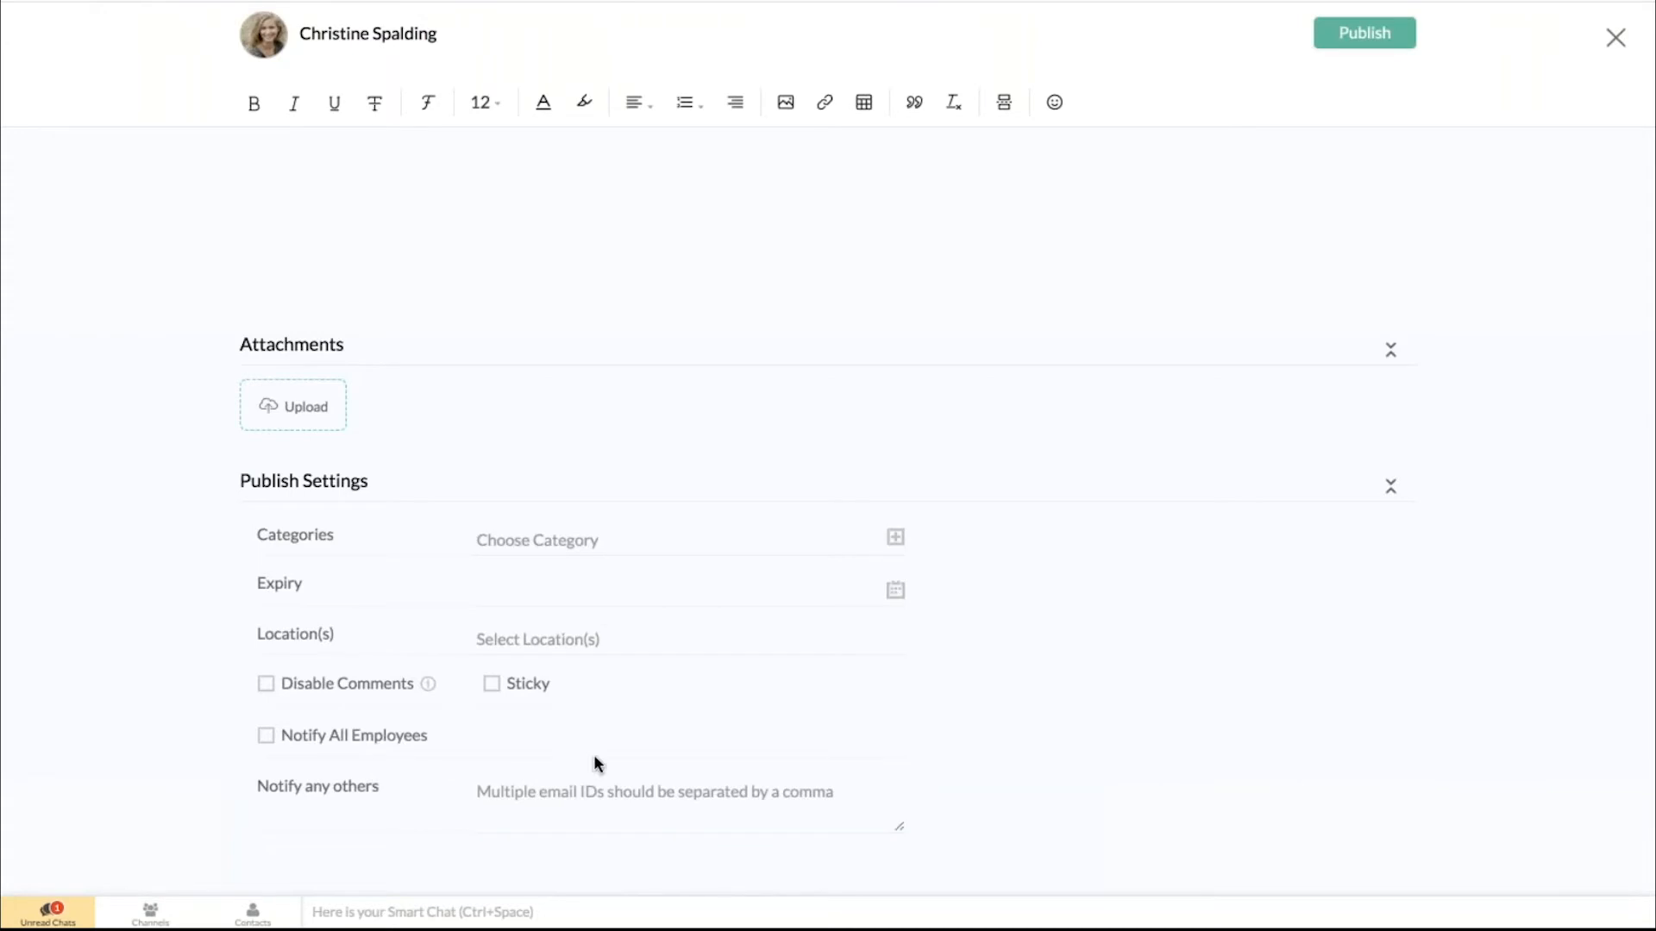
scroll(481, 747, "up", 2)
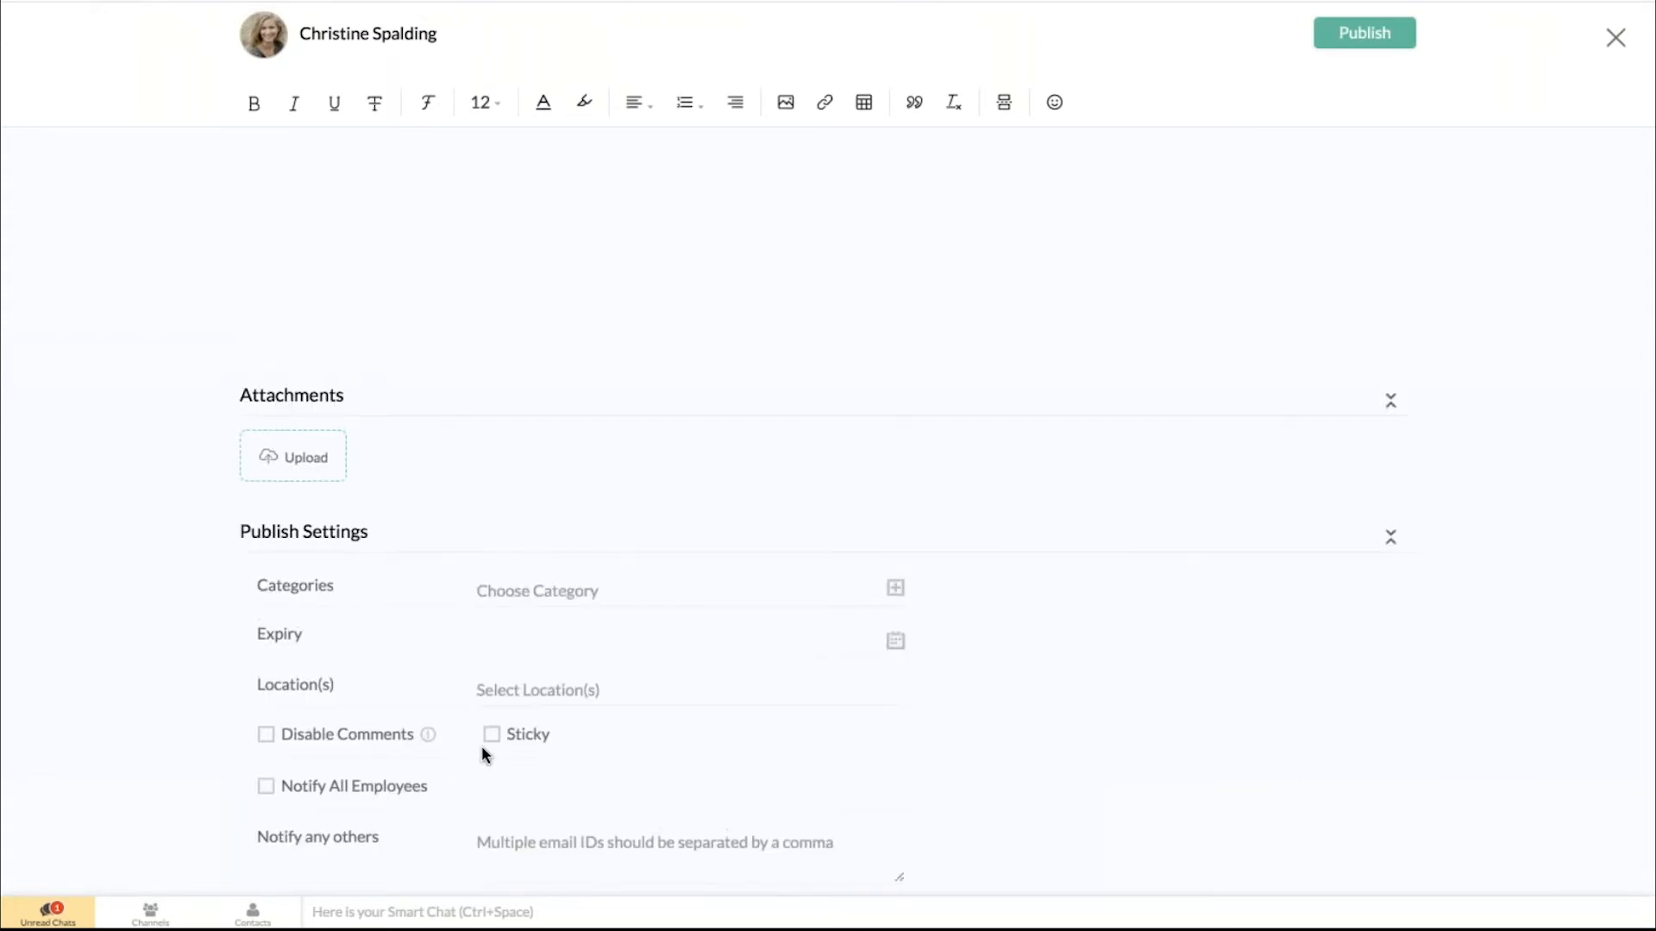
scroll(481, 746, "up", 8)
left_click(1615, 33)
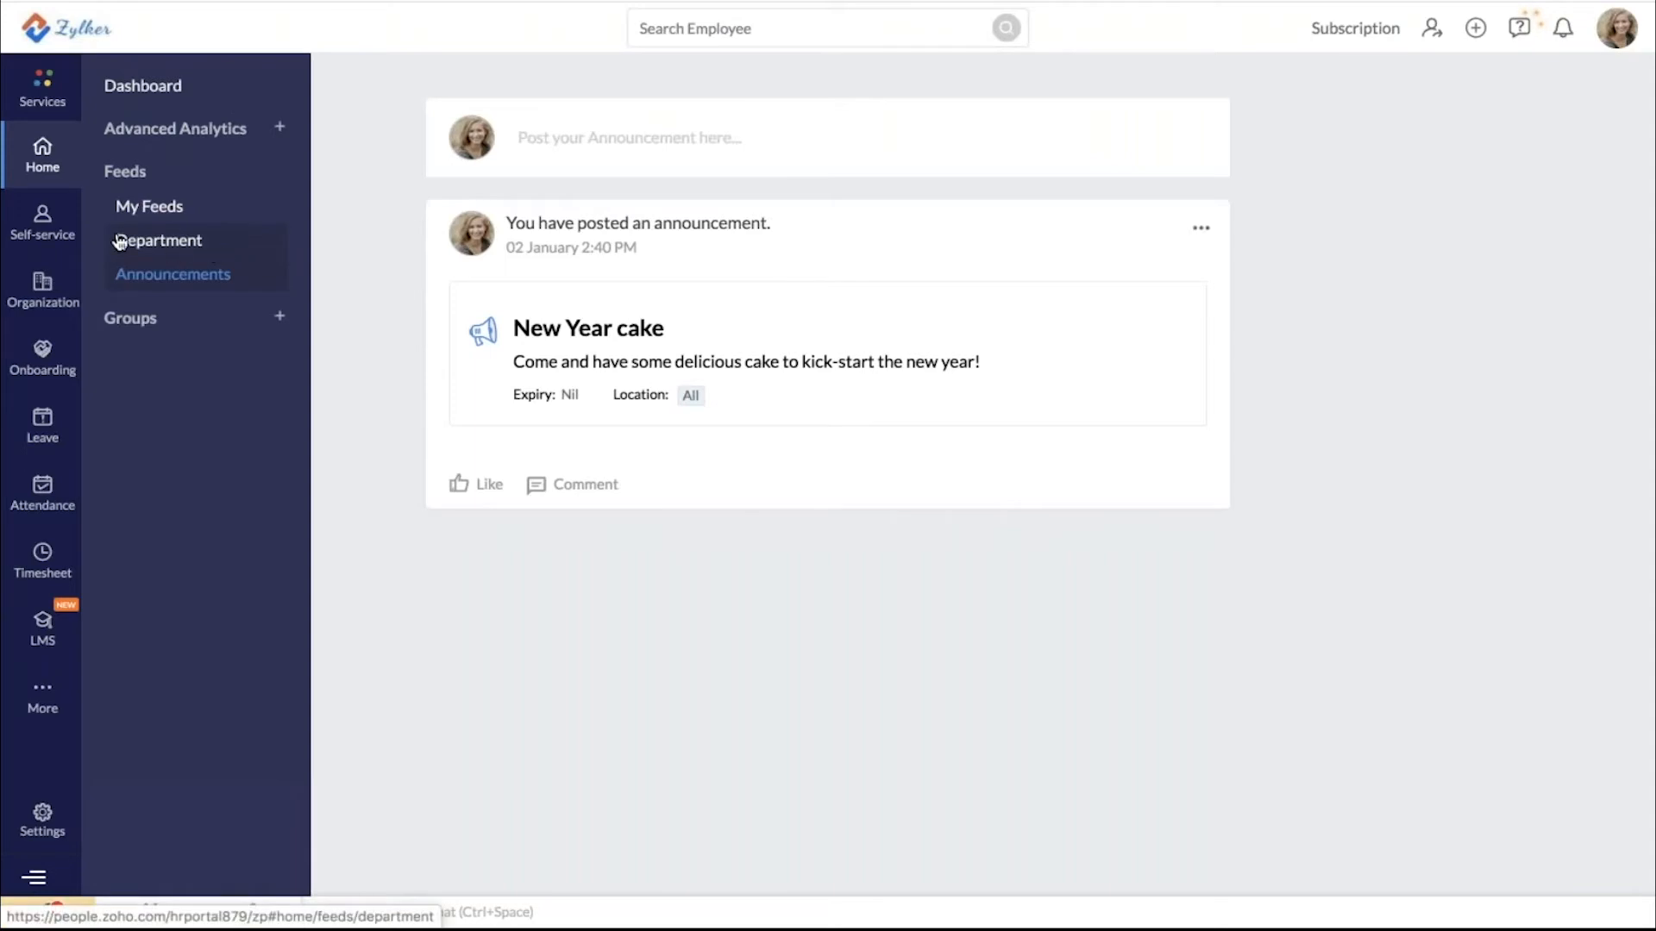
Open the self-service profile and review its sections, including basic info, skill set, work details and personal information
left_click(48, 220)
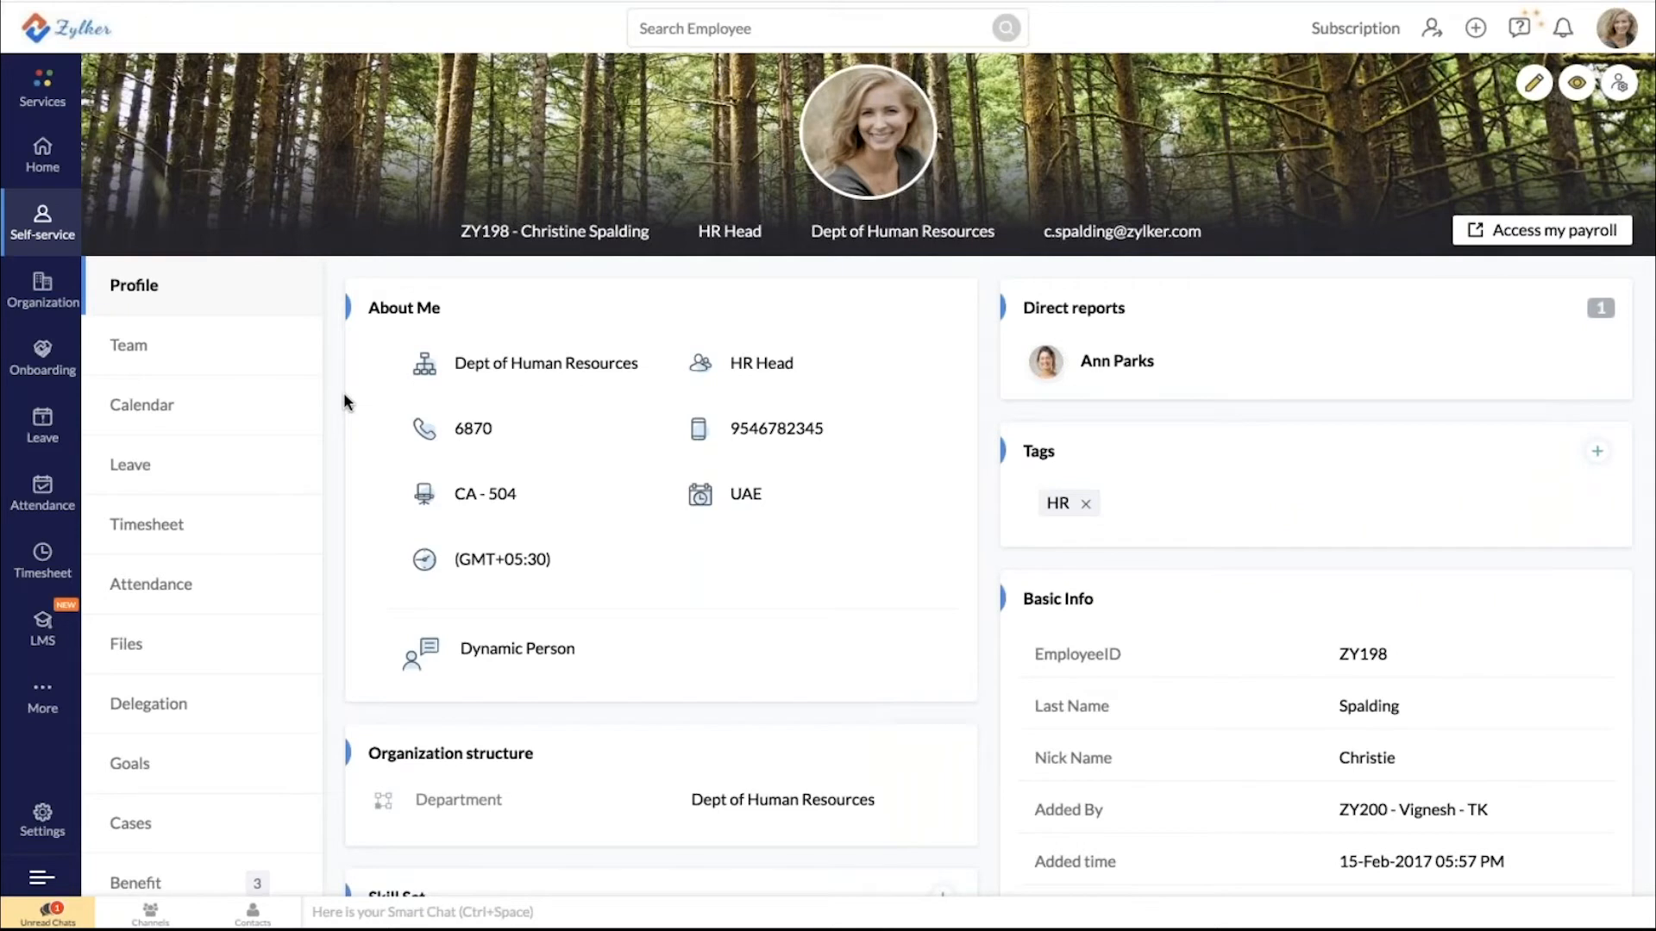
scroll(344, 395, "down", 3)
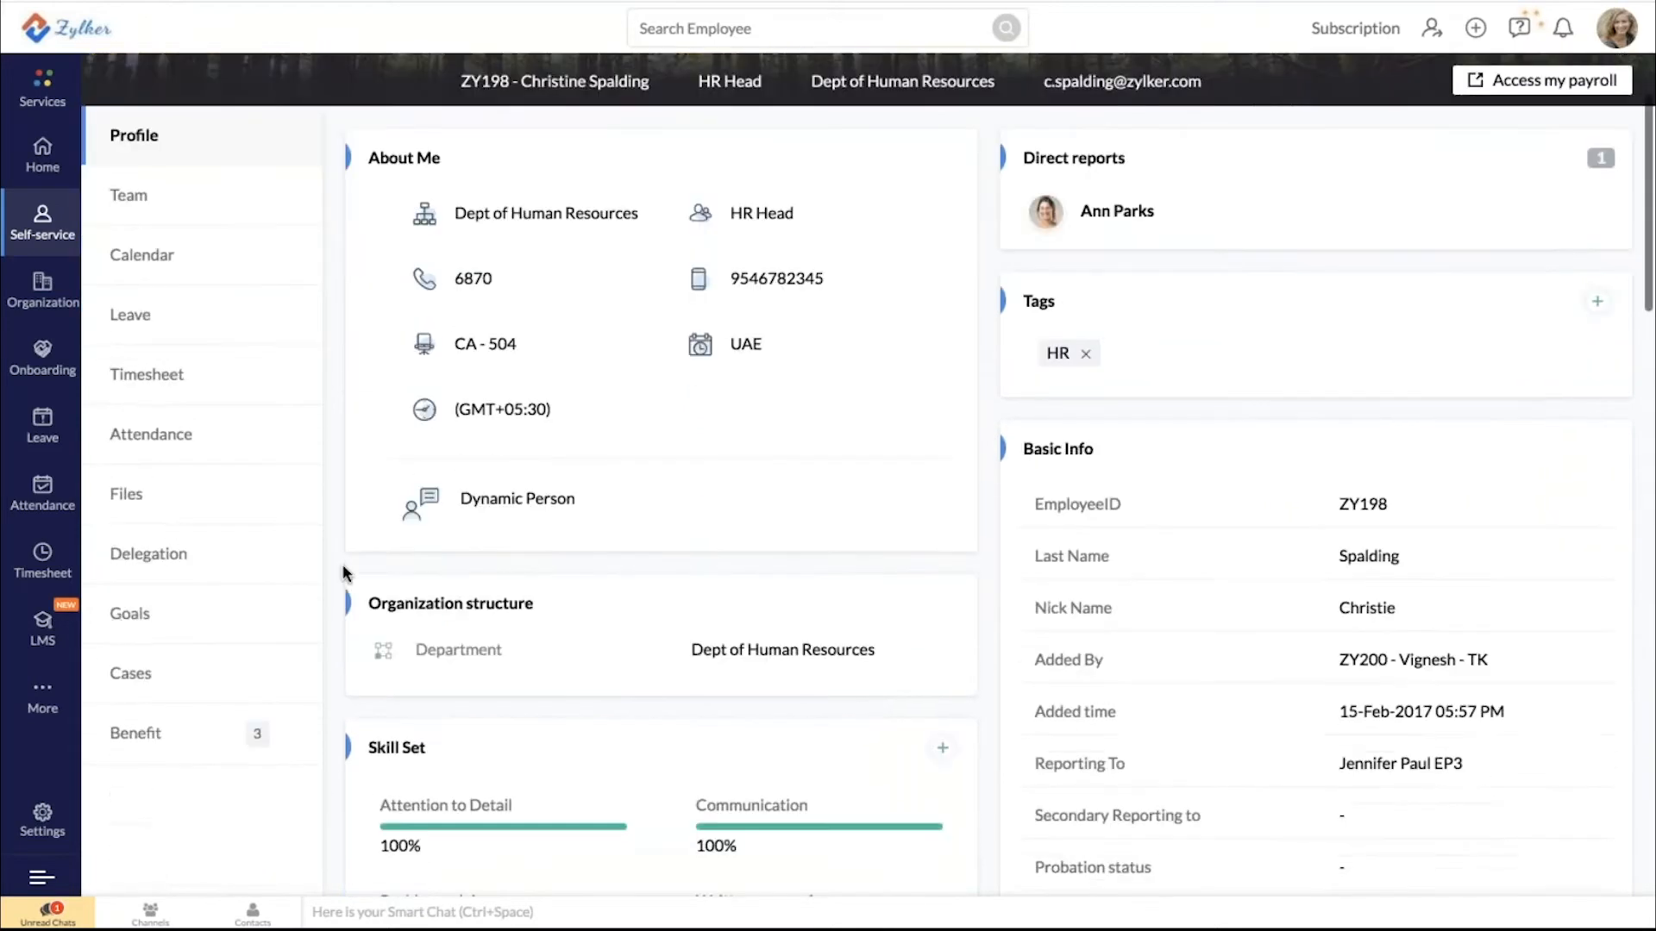
scroll(562, 741, "down", 2)
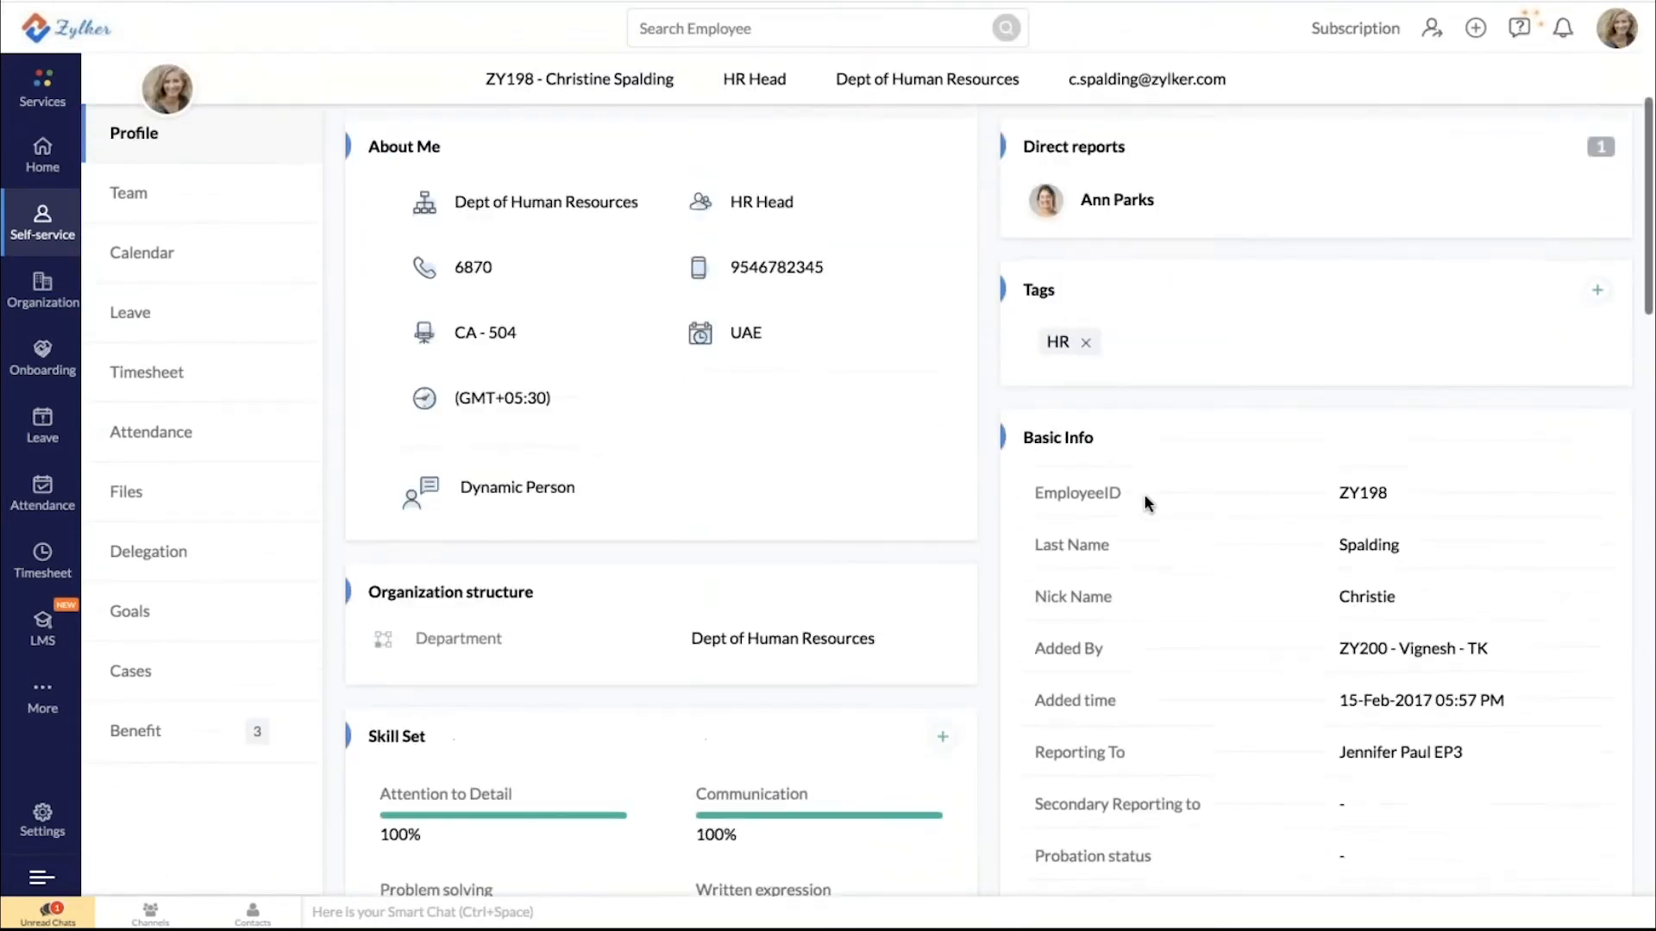
scroll(1191, 520, "up", 4)
scroll(959, 634, "down", 1)
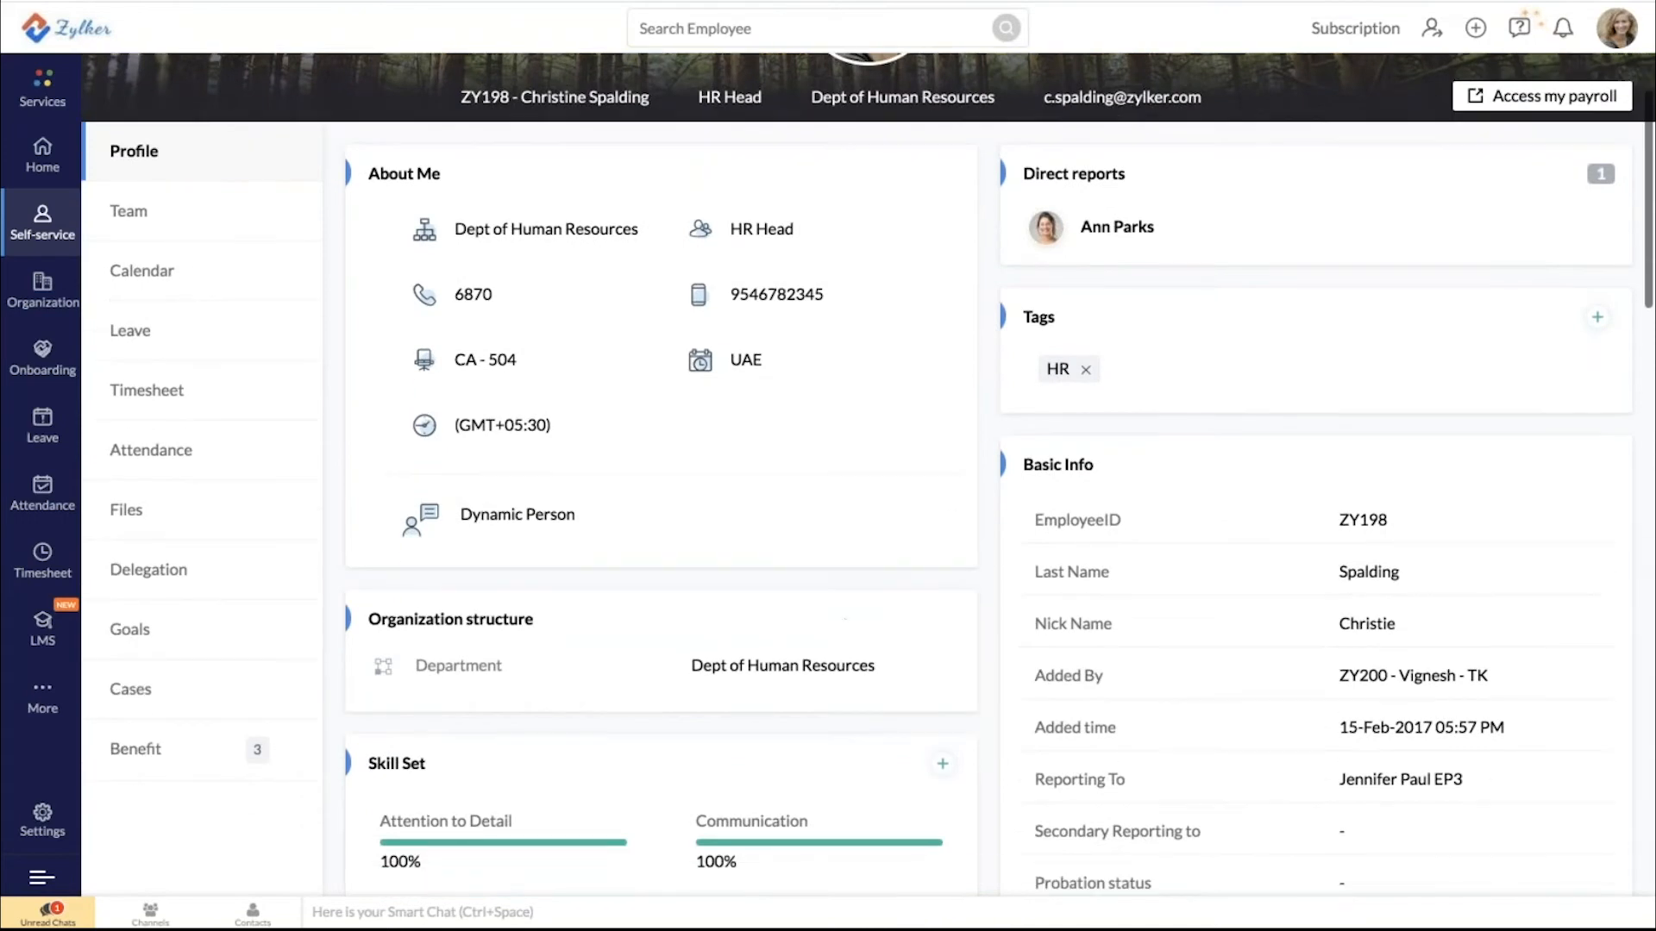
scroll(1017, 715, "down", 5)
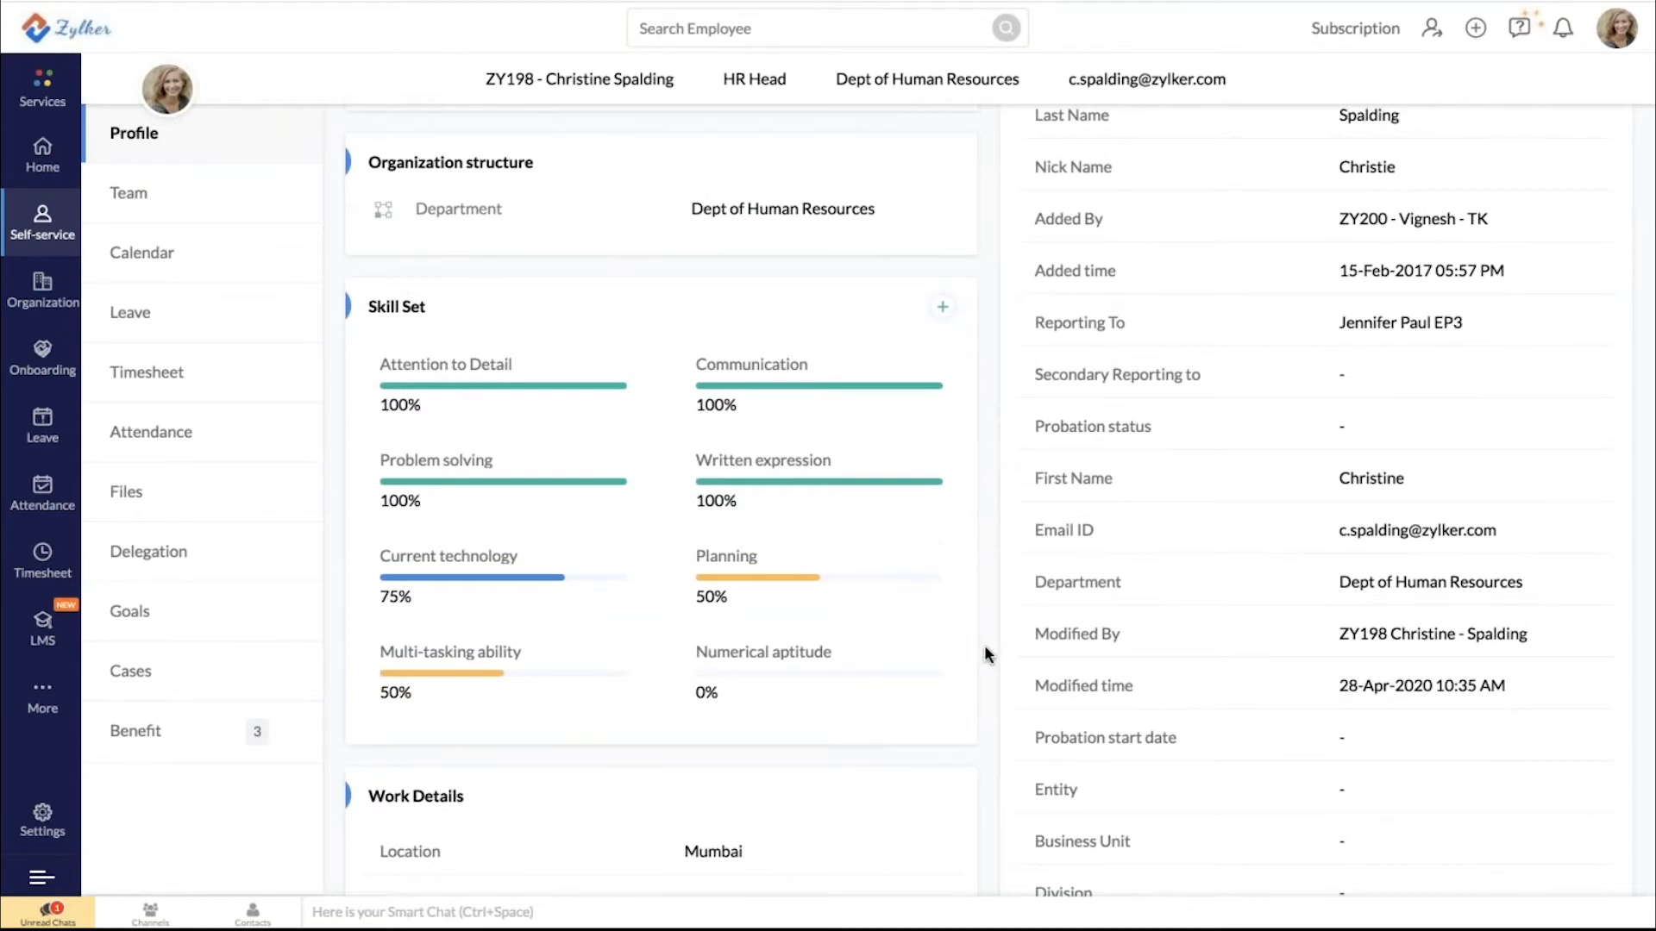
scroll(985, 649, "down", 5)
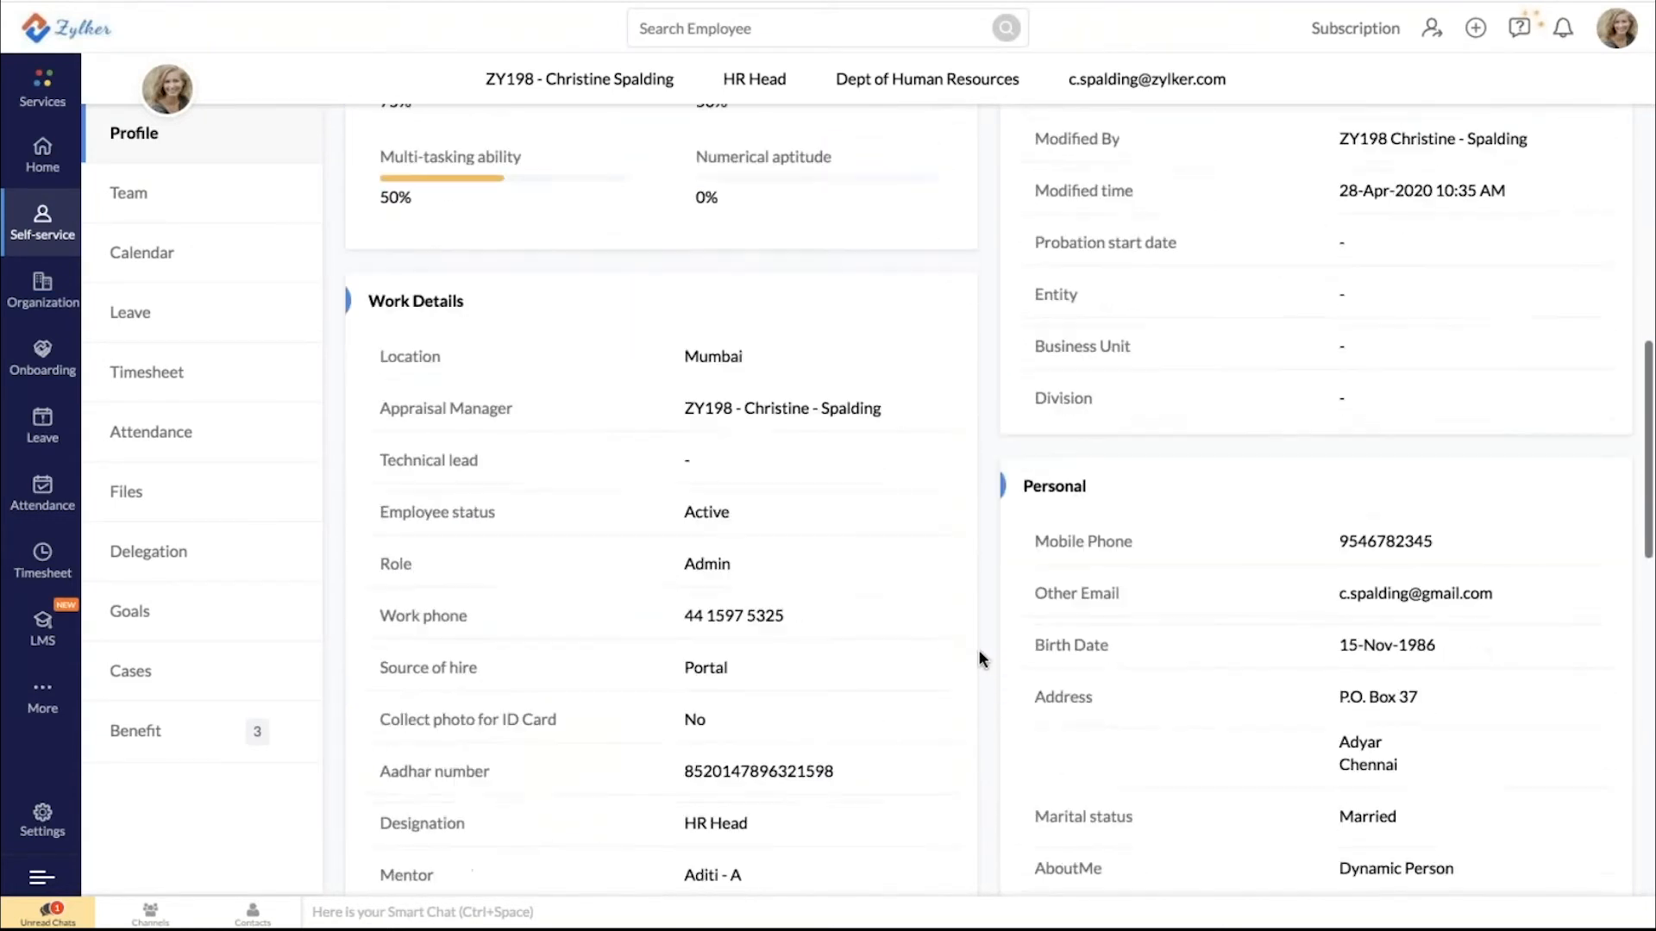
scroll(978, 649, "down", 5)
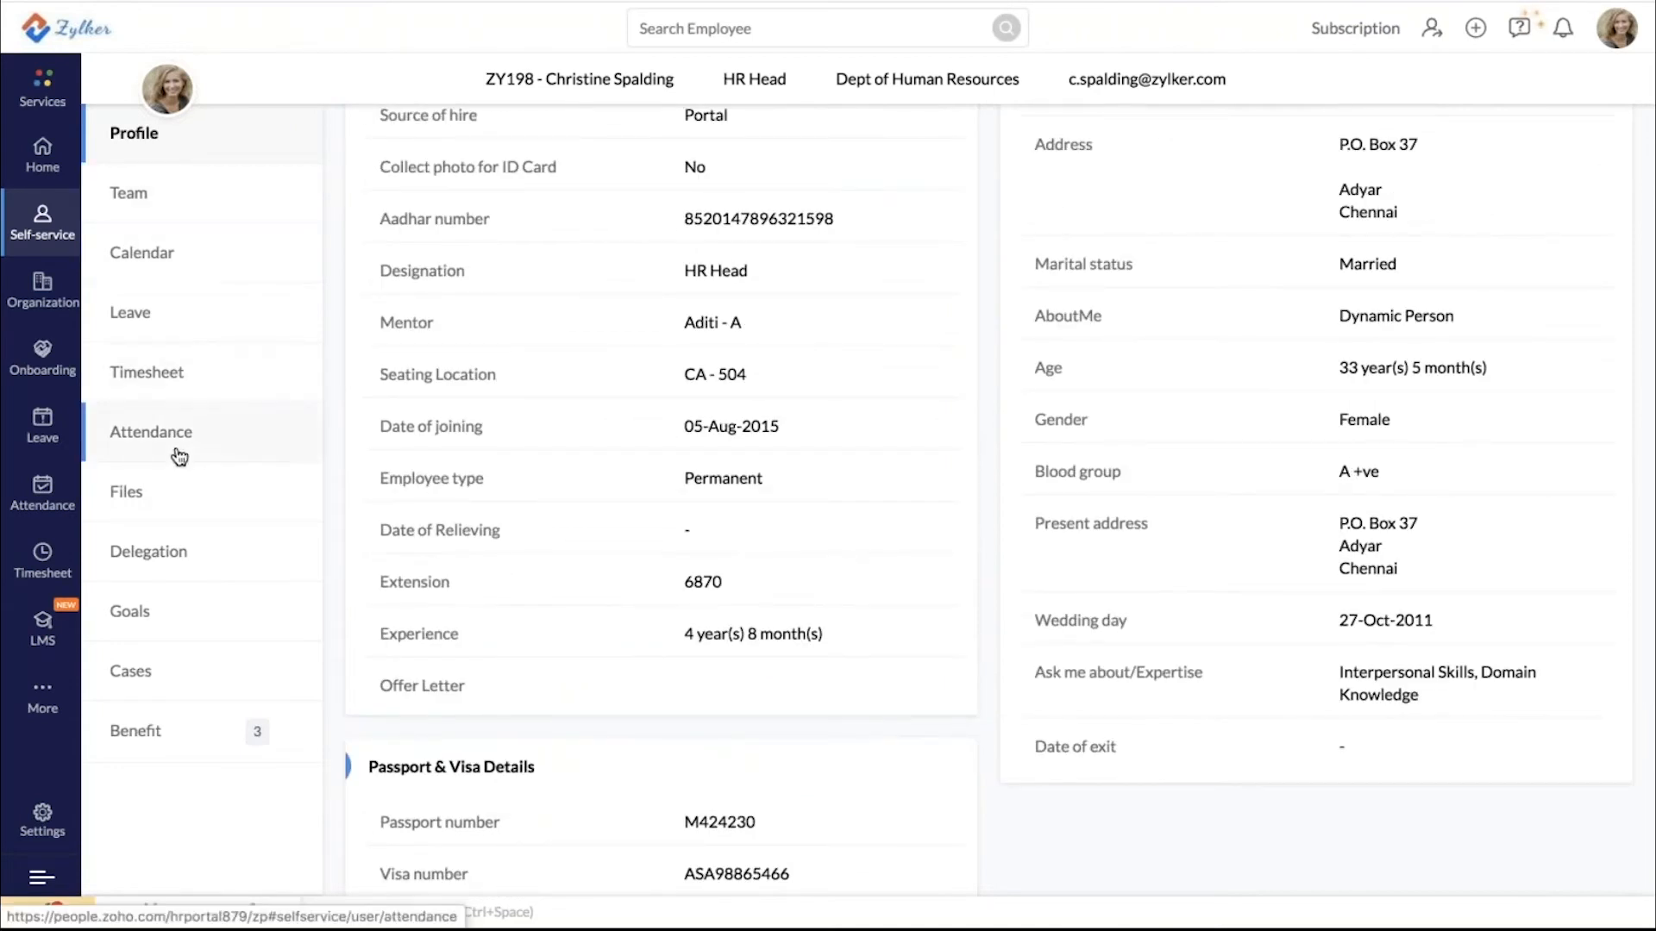
scroll(375, 289, "up", 5)
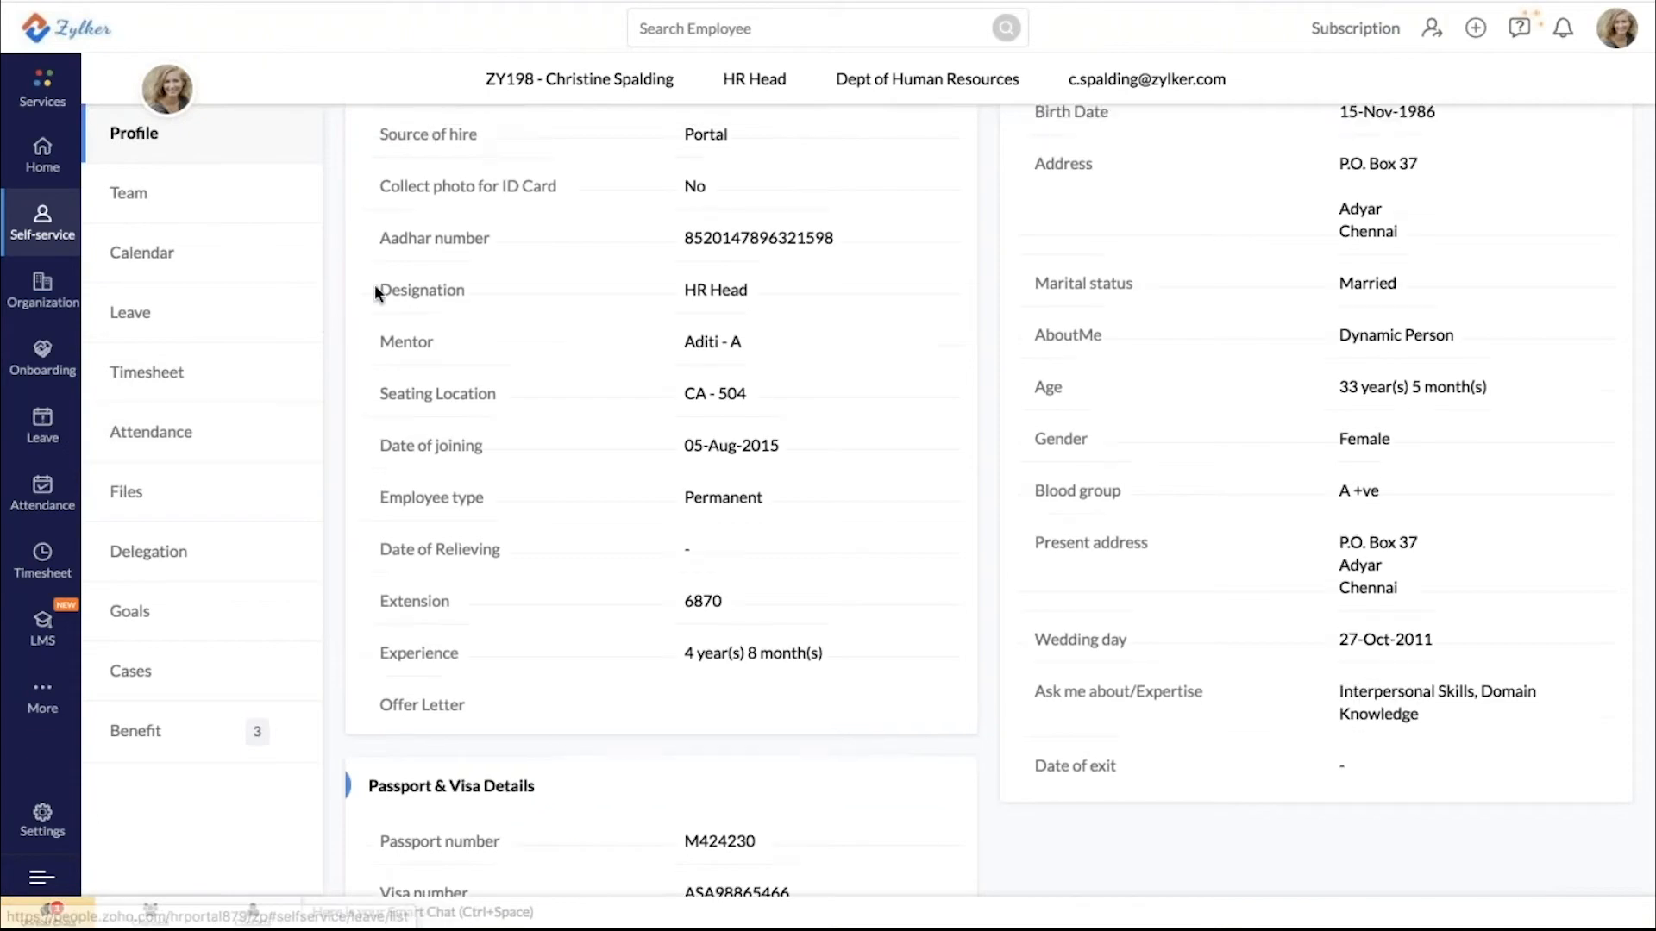
scroll(374, 288, "up", 10)
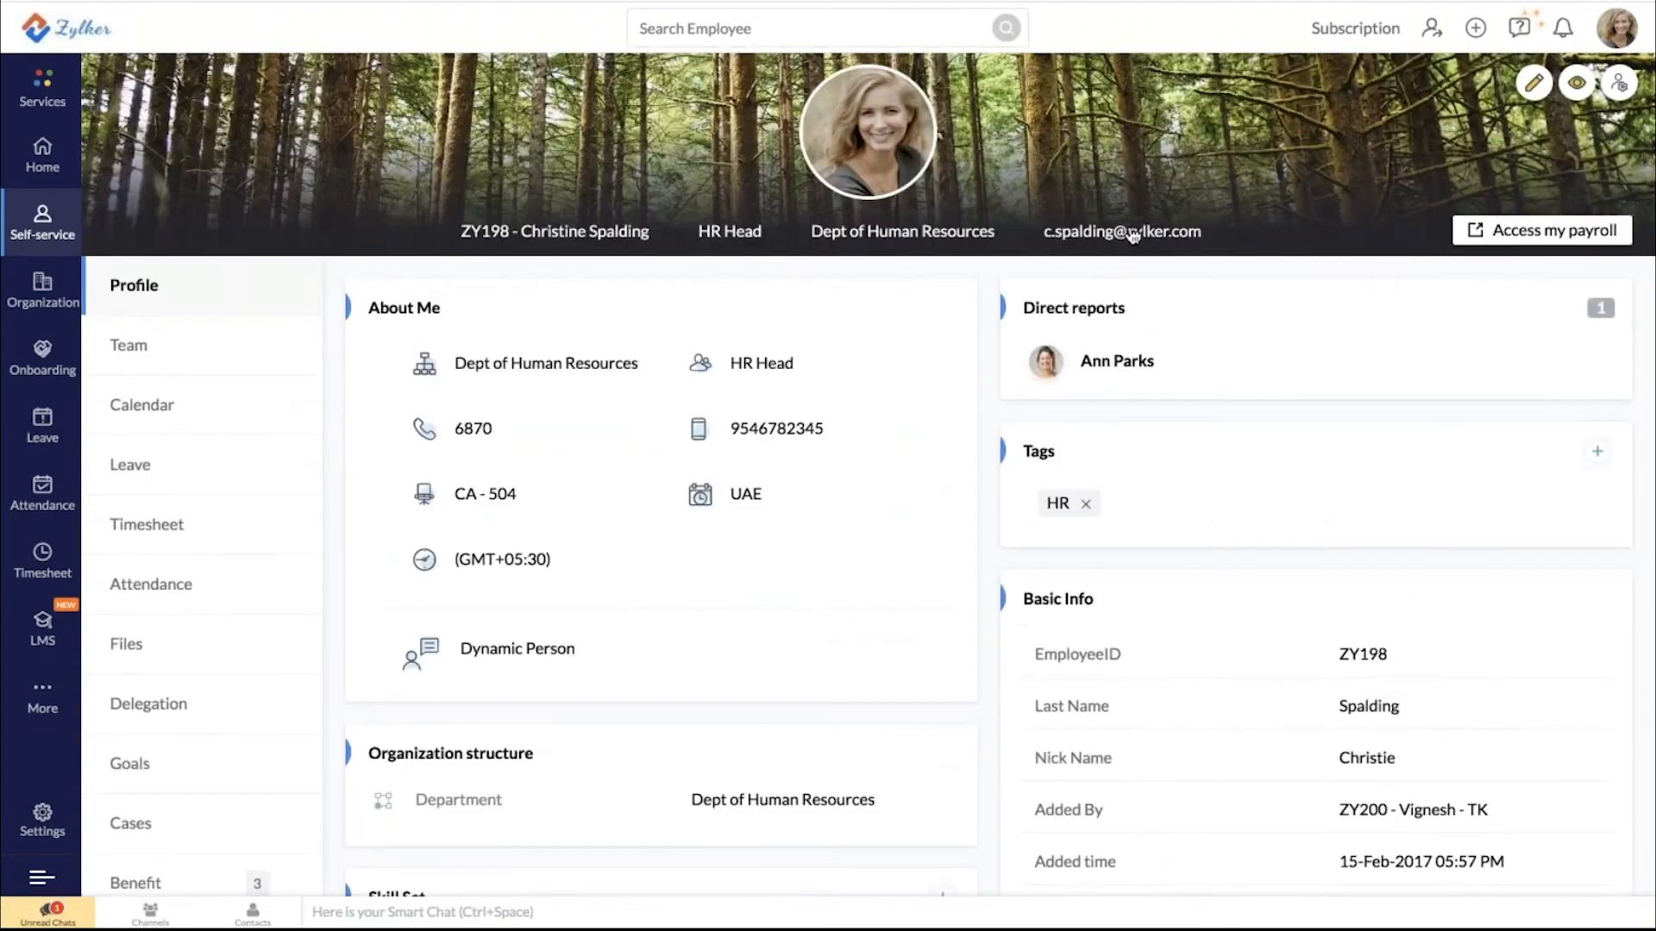
Review the profile's personal settings for locale, birthday and anniversary permissions, and theme, then close them unchanged
left_click(1619, 84)
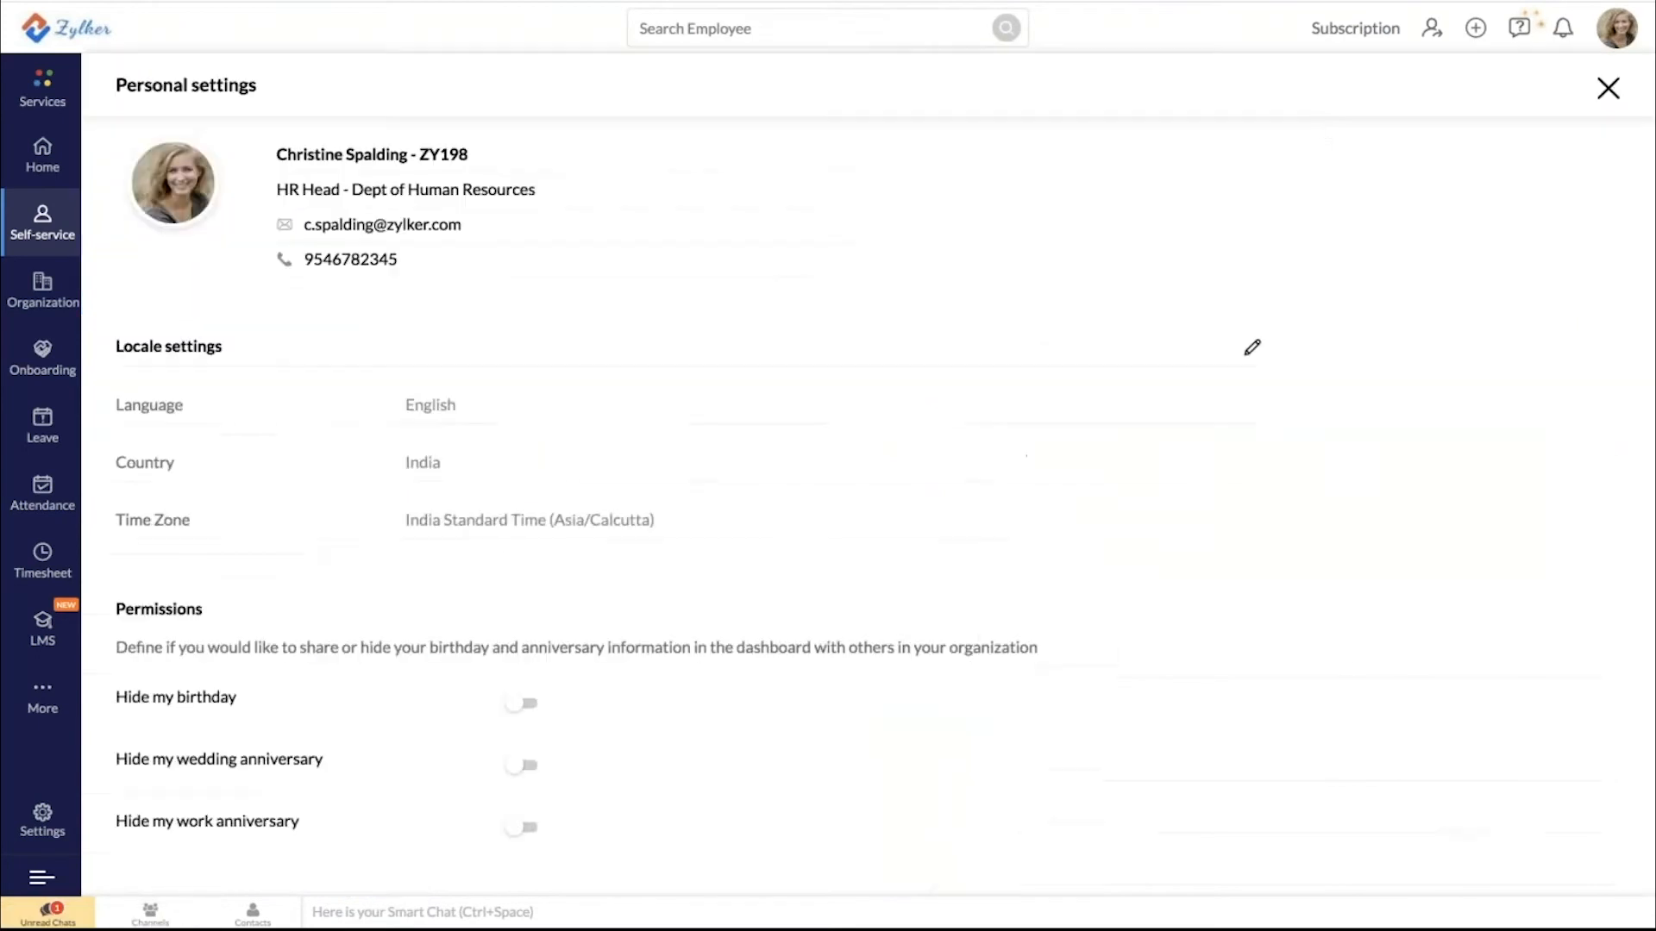
scroll(778, 318, "down", 1)
scroll(778, 316, "down", 3)
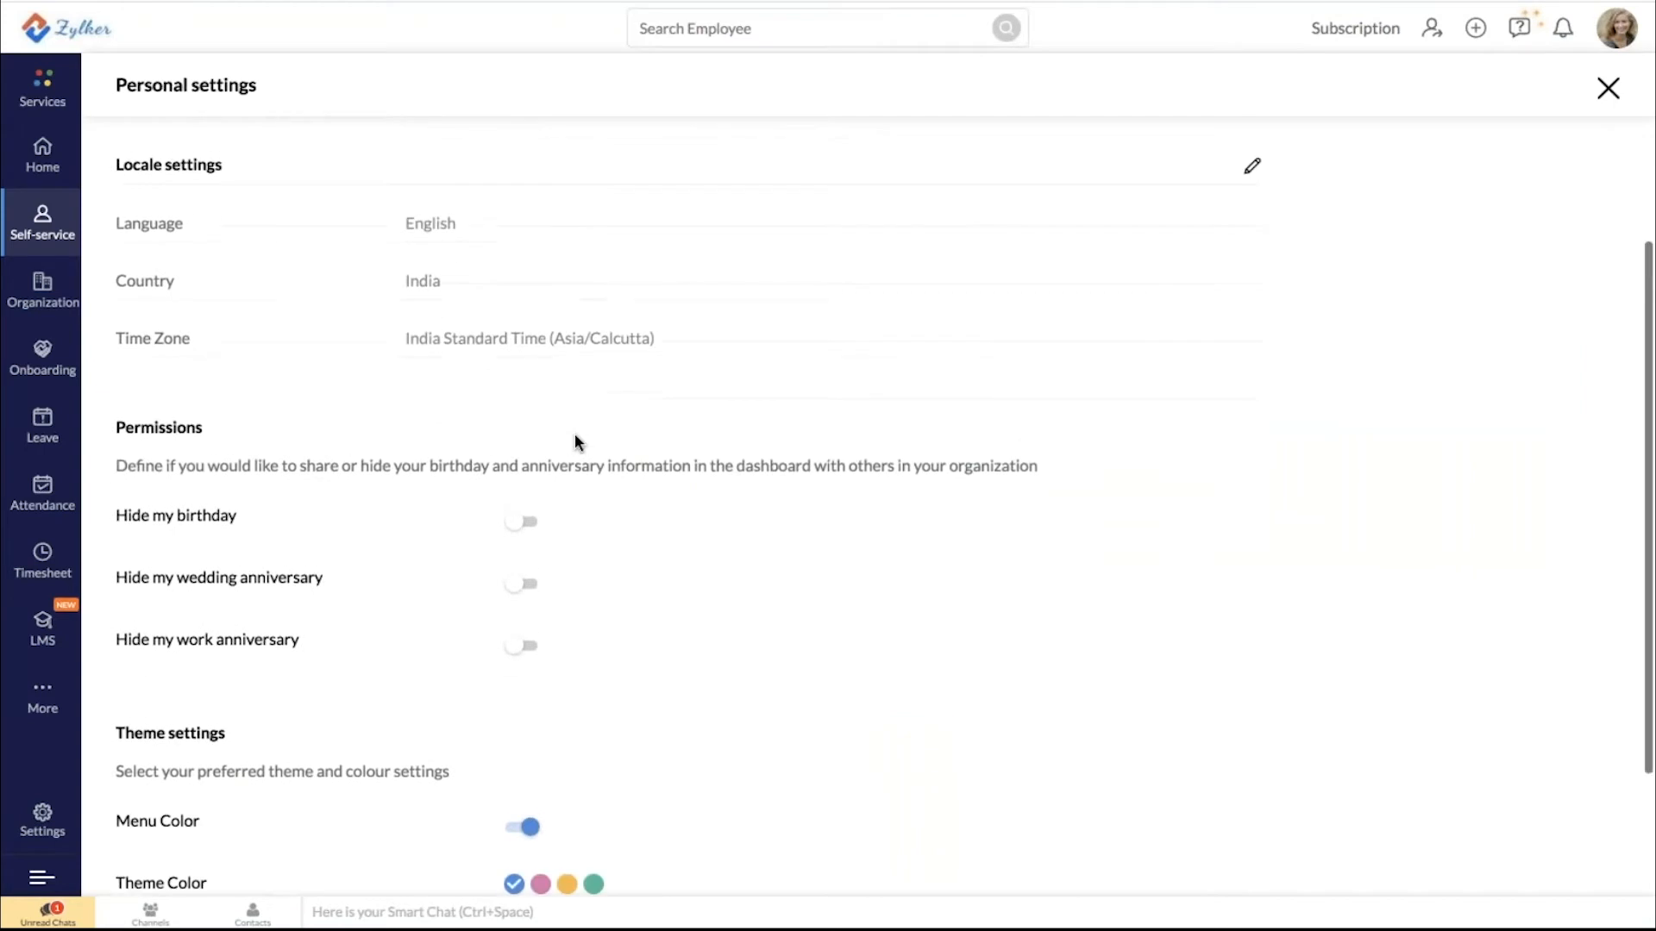
scroll(517, 500, "down", 2)
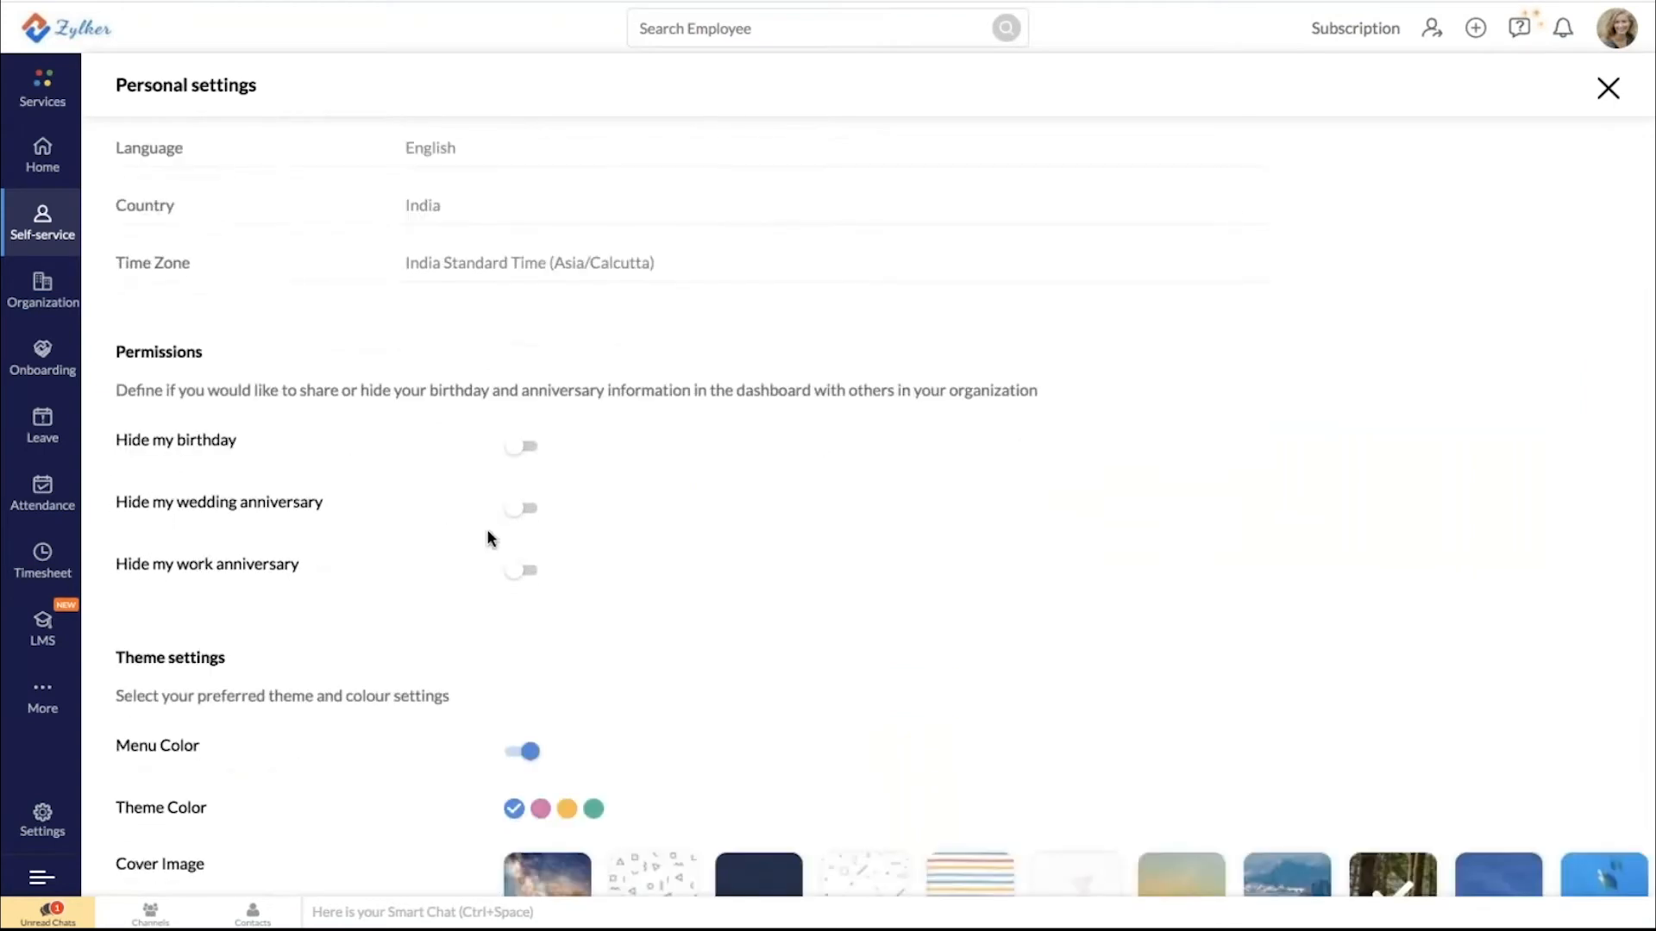
scroll(487, 538, "down", 2)
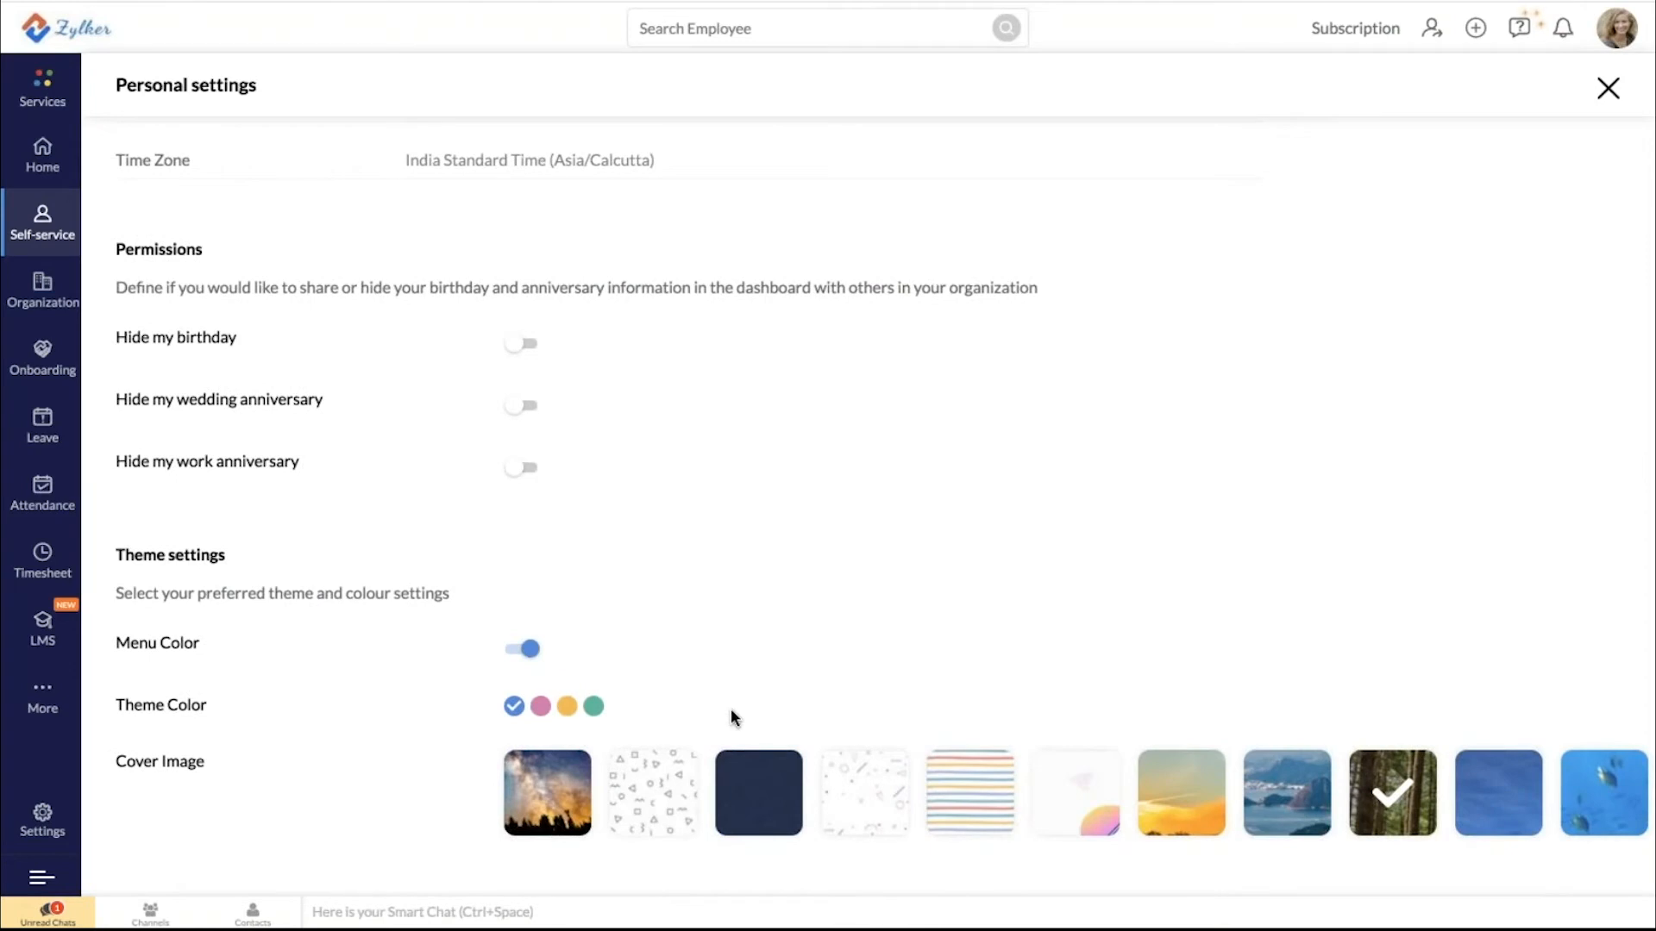
left_click(1607, 88)
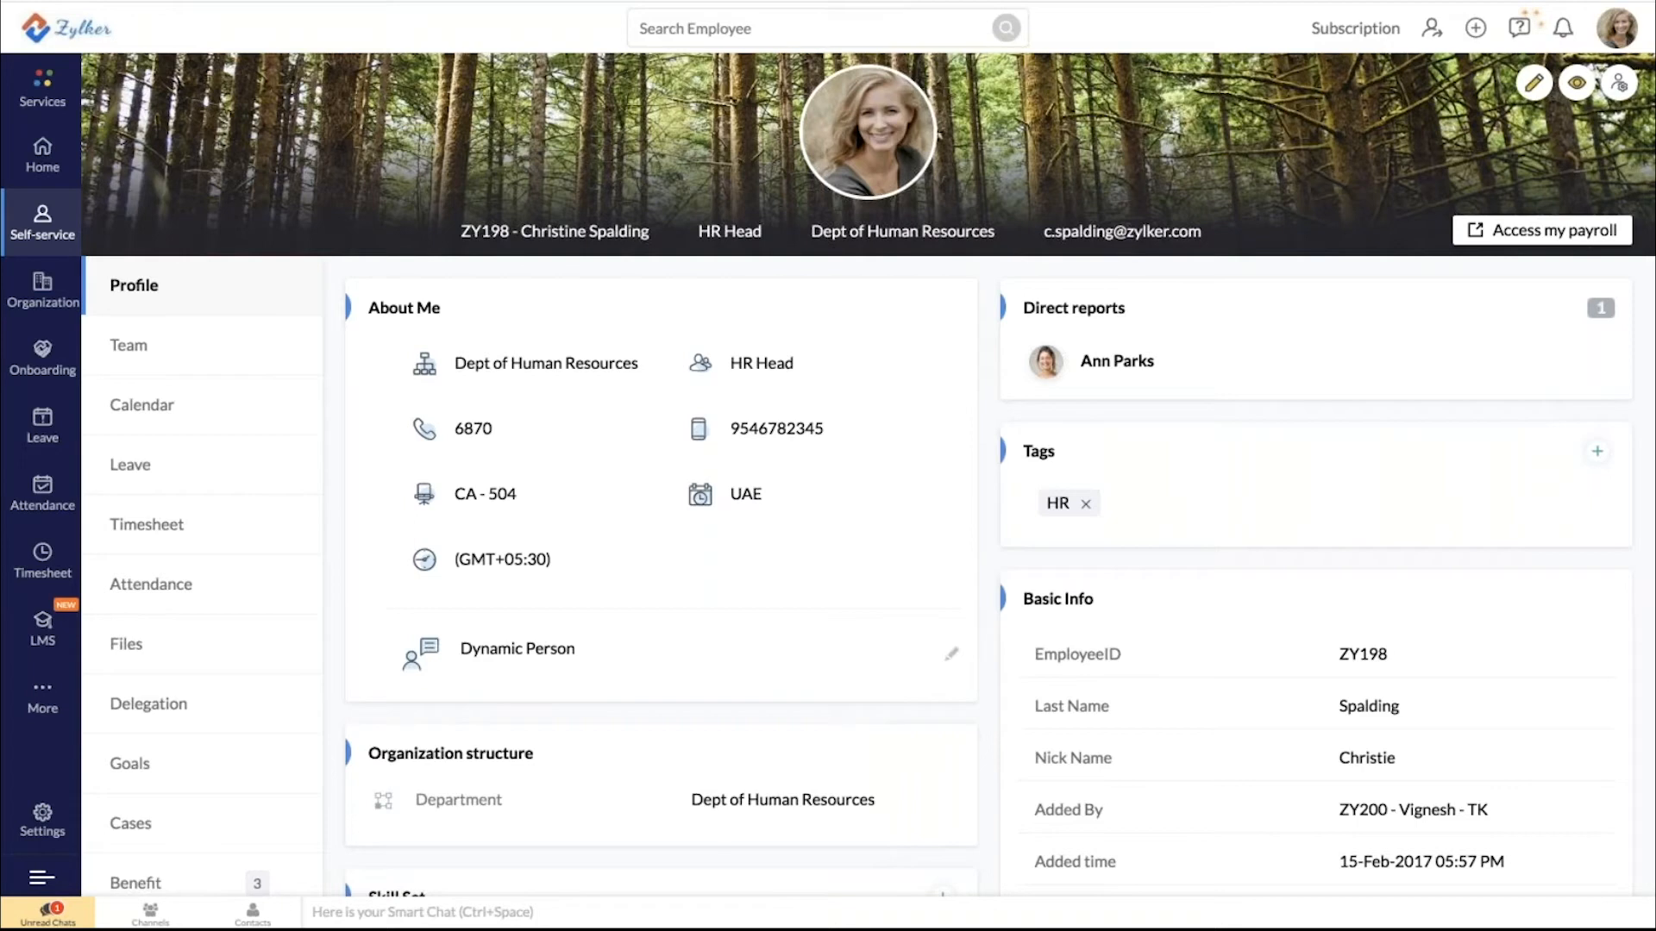
Open the Setup dashboard and examine its headcount figures, New Joinee, Attrition, User Diversity and Employee Diversity reports, and subscription edition
left_click(40, 835)
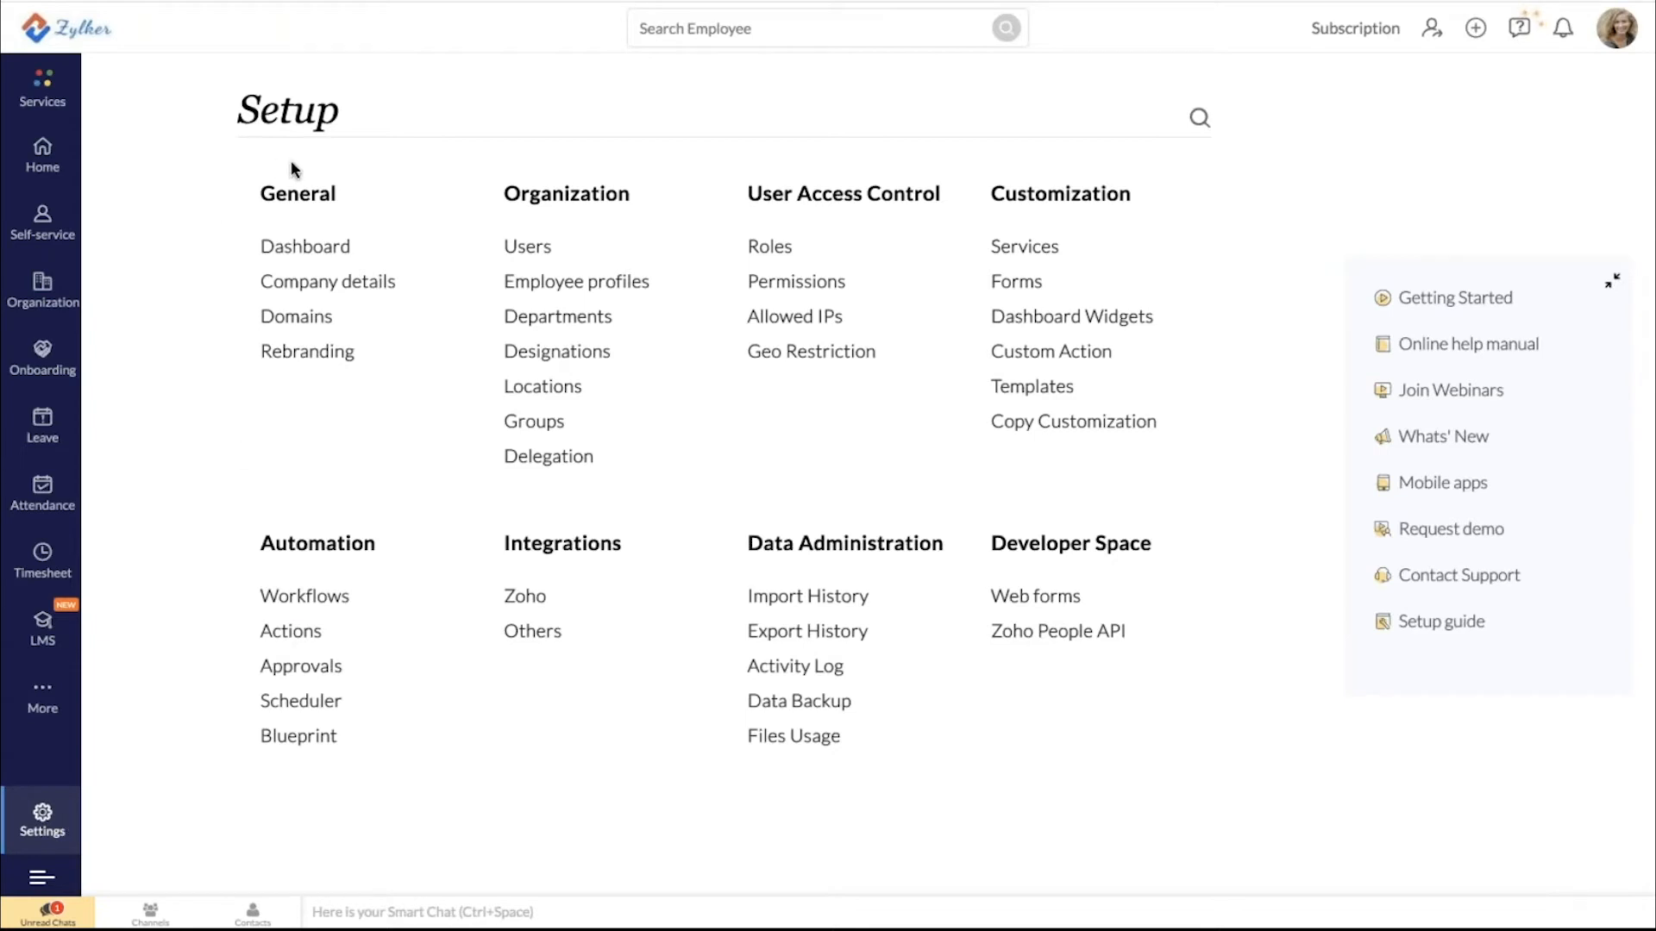
left_click(309, 248)
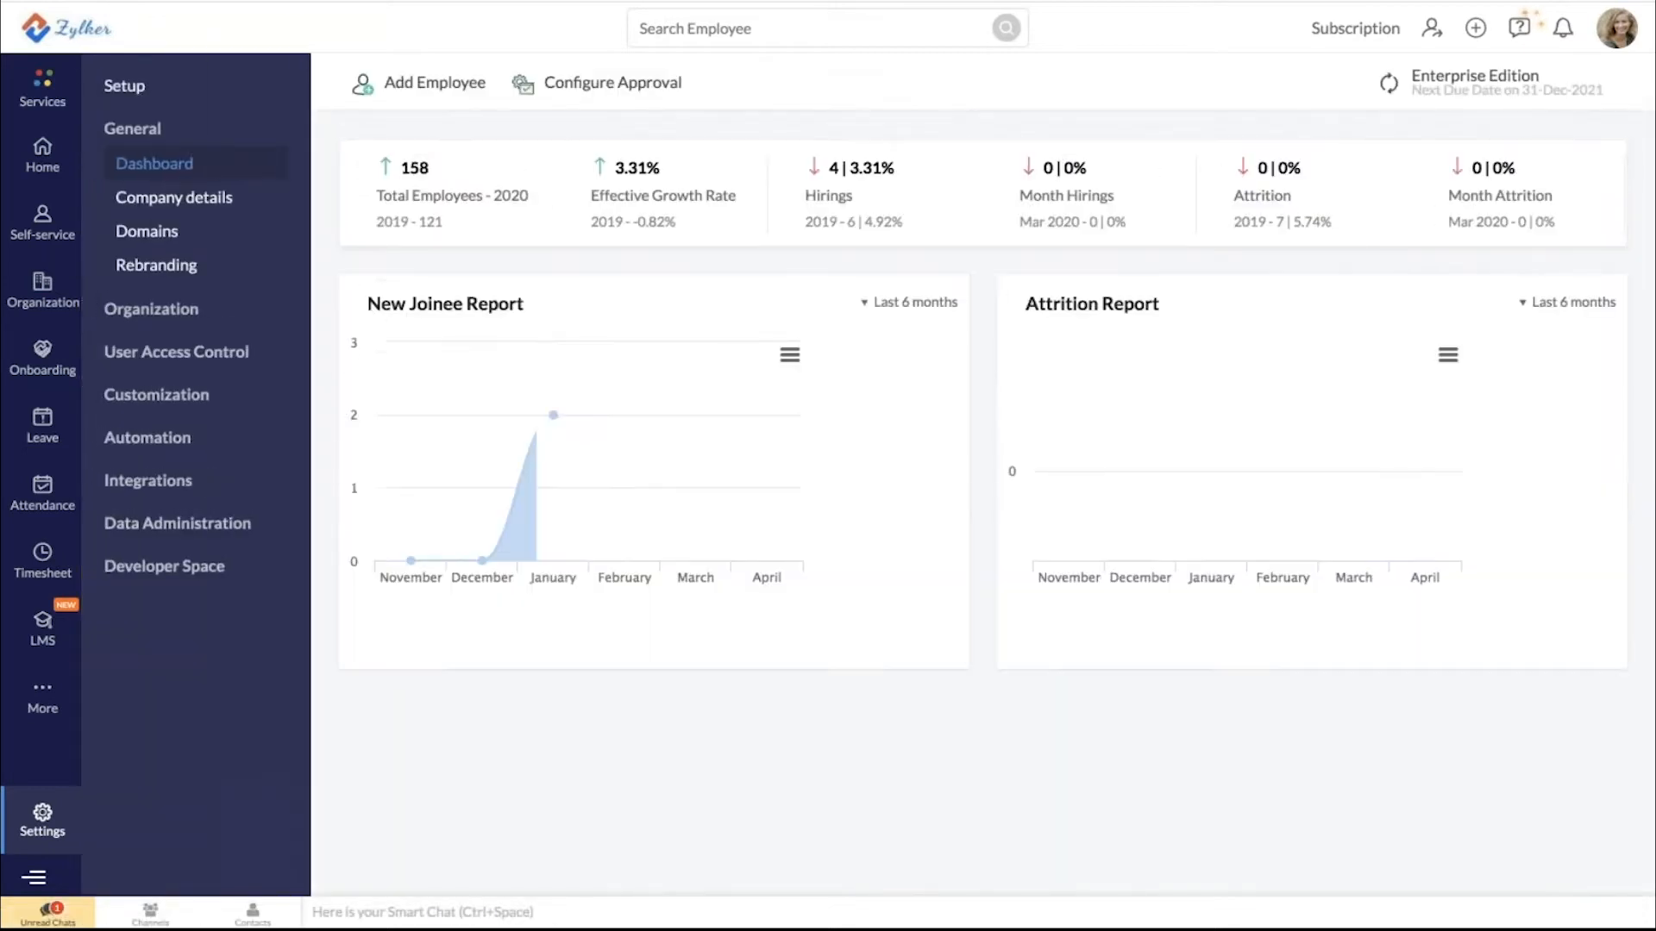
scroll(377, 258, "down", 1)
scroll(386, 258, "up", 1)
scroll(394, 257, "down", 1)
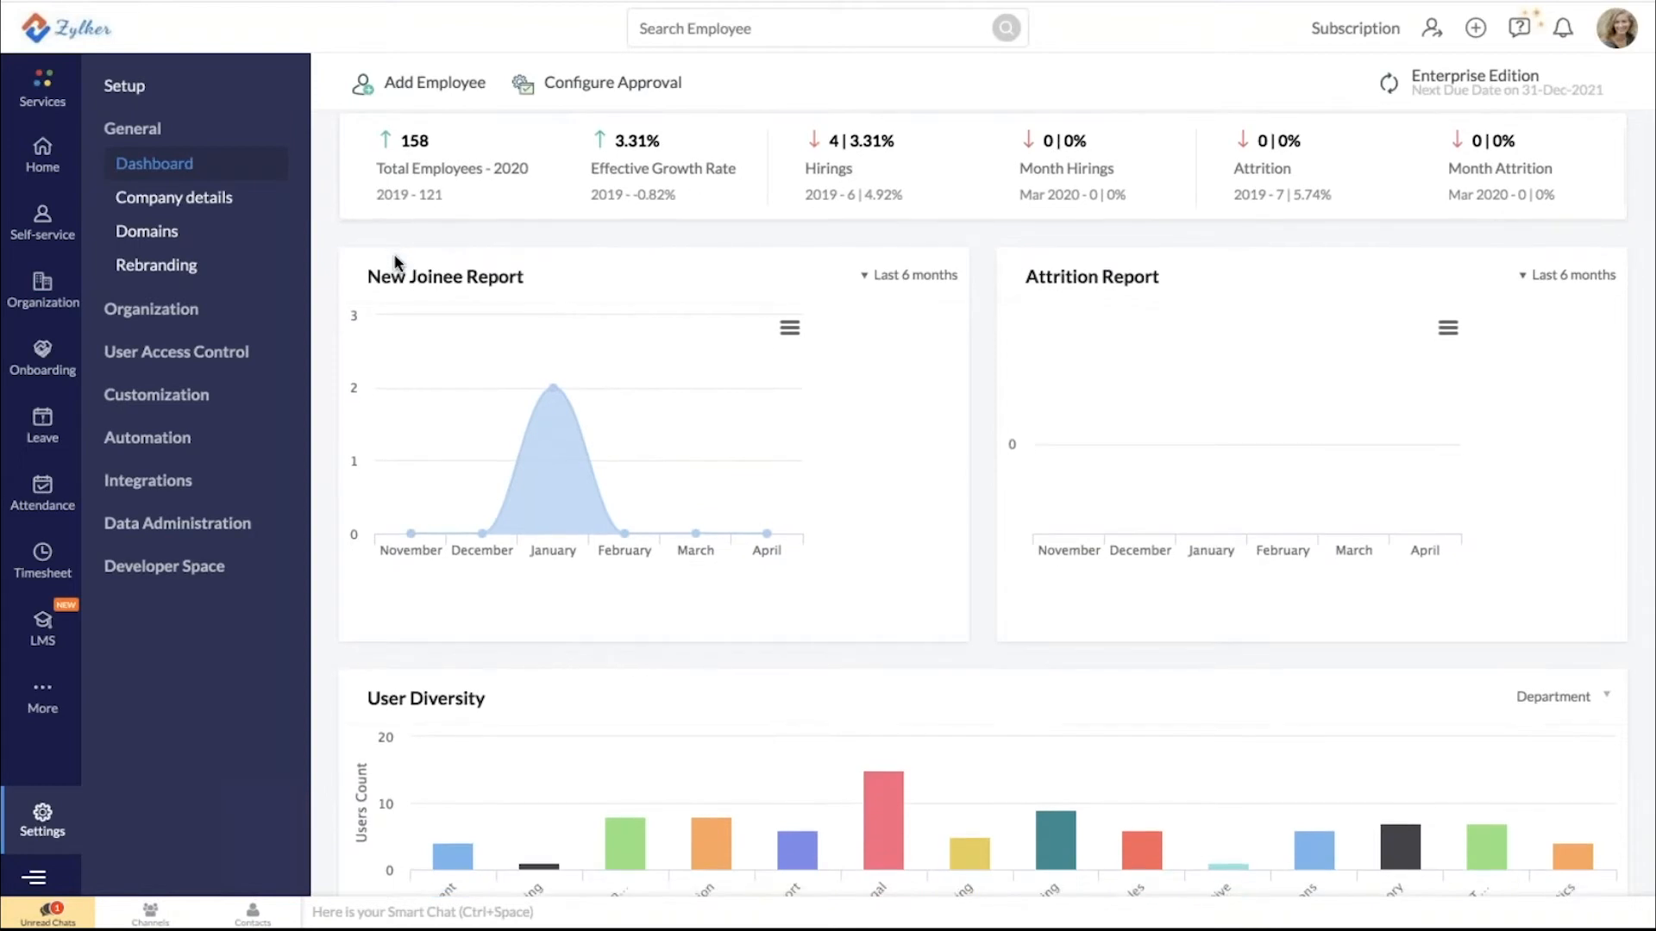
scroll(371, 276, "down", 1)
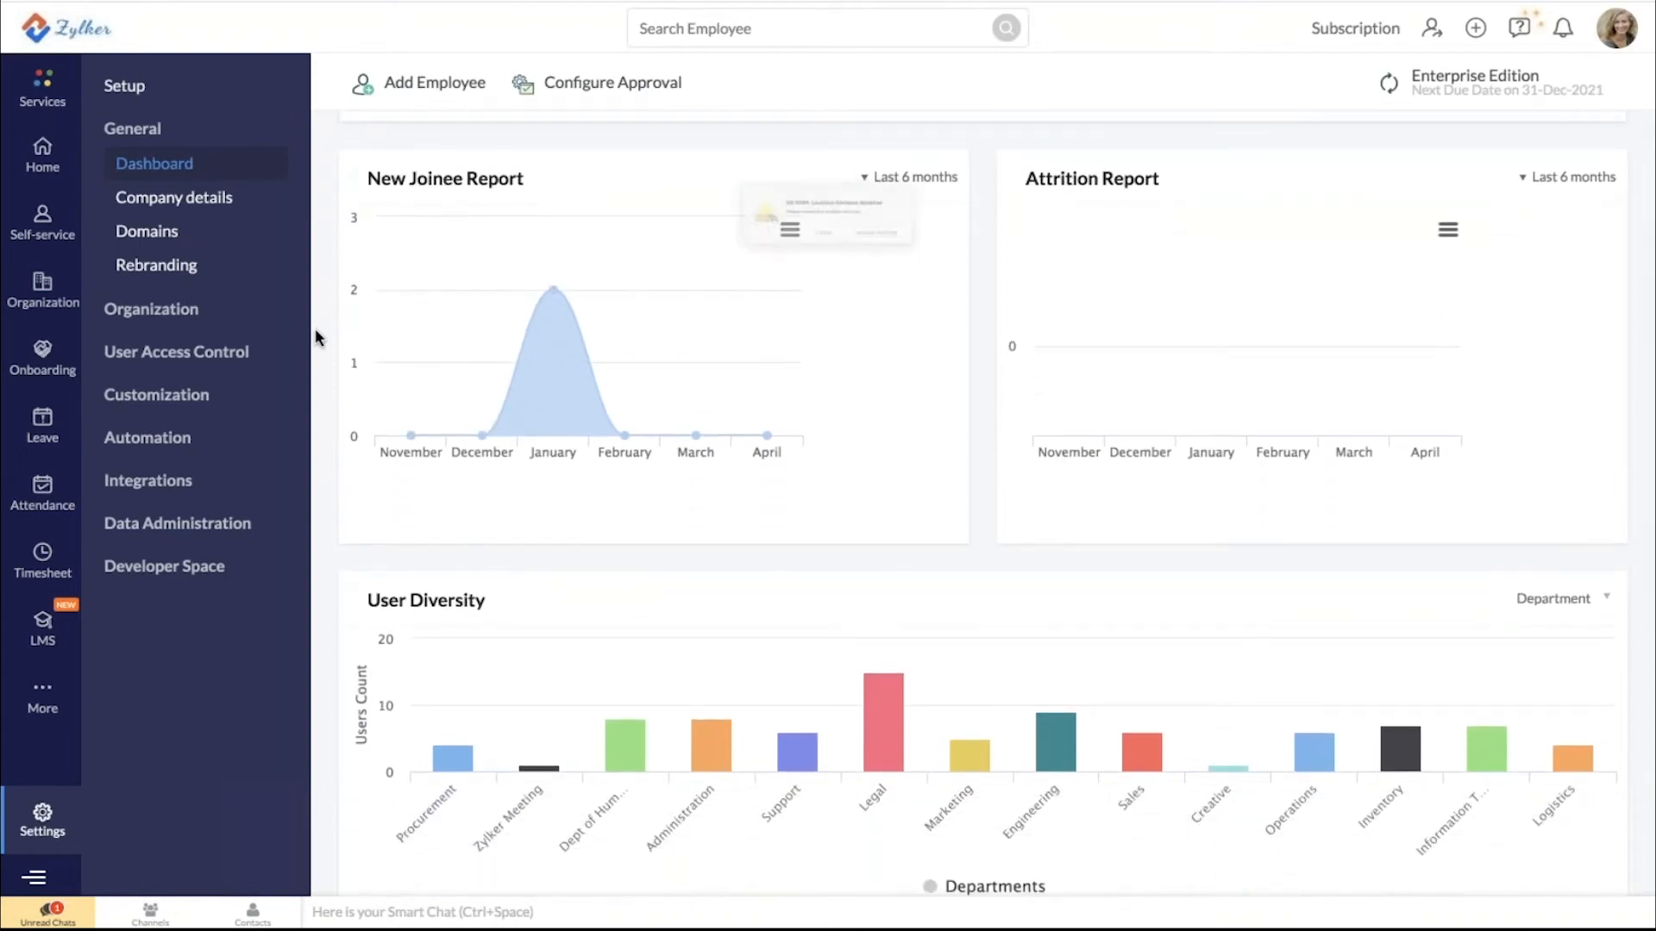
left_click(804, 264)
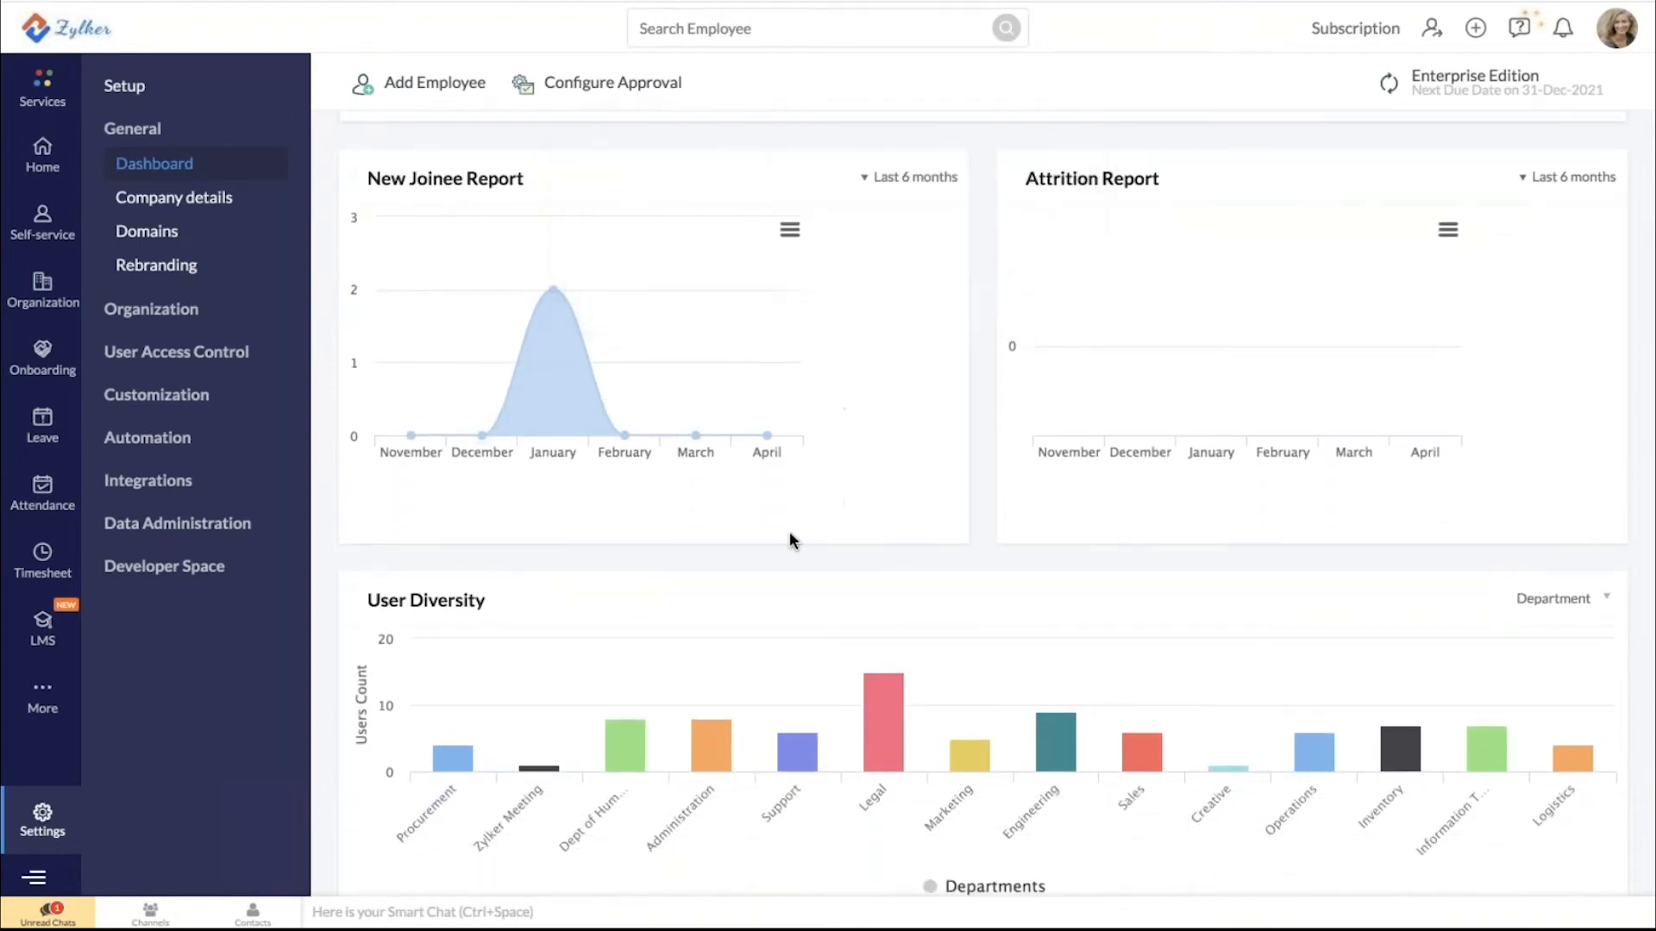
scroll(789, 535, "down", 3)
scroll(791, 539, "down", 3)
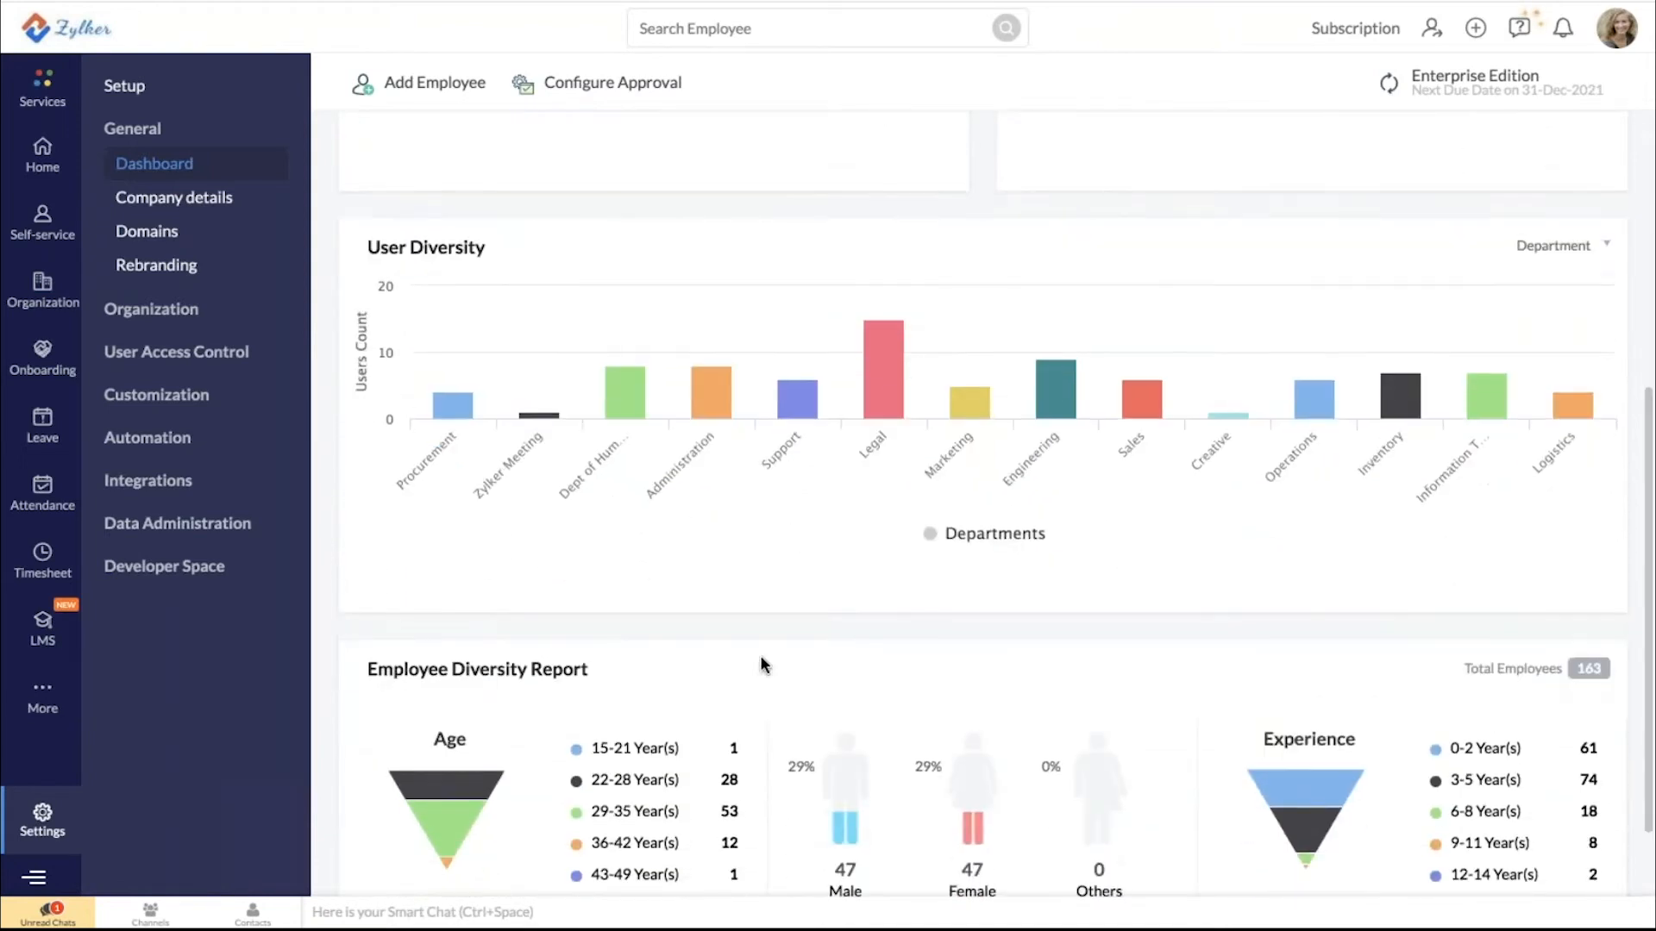
scroll(762, 662, "down", 1)
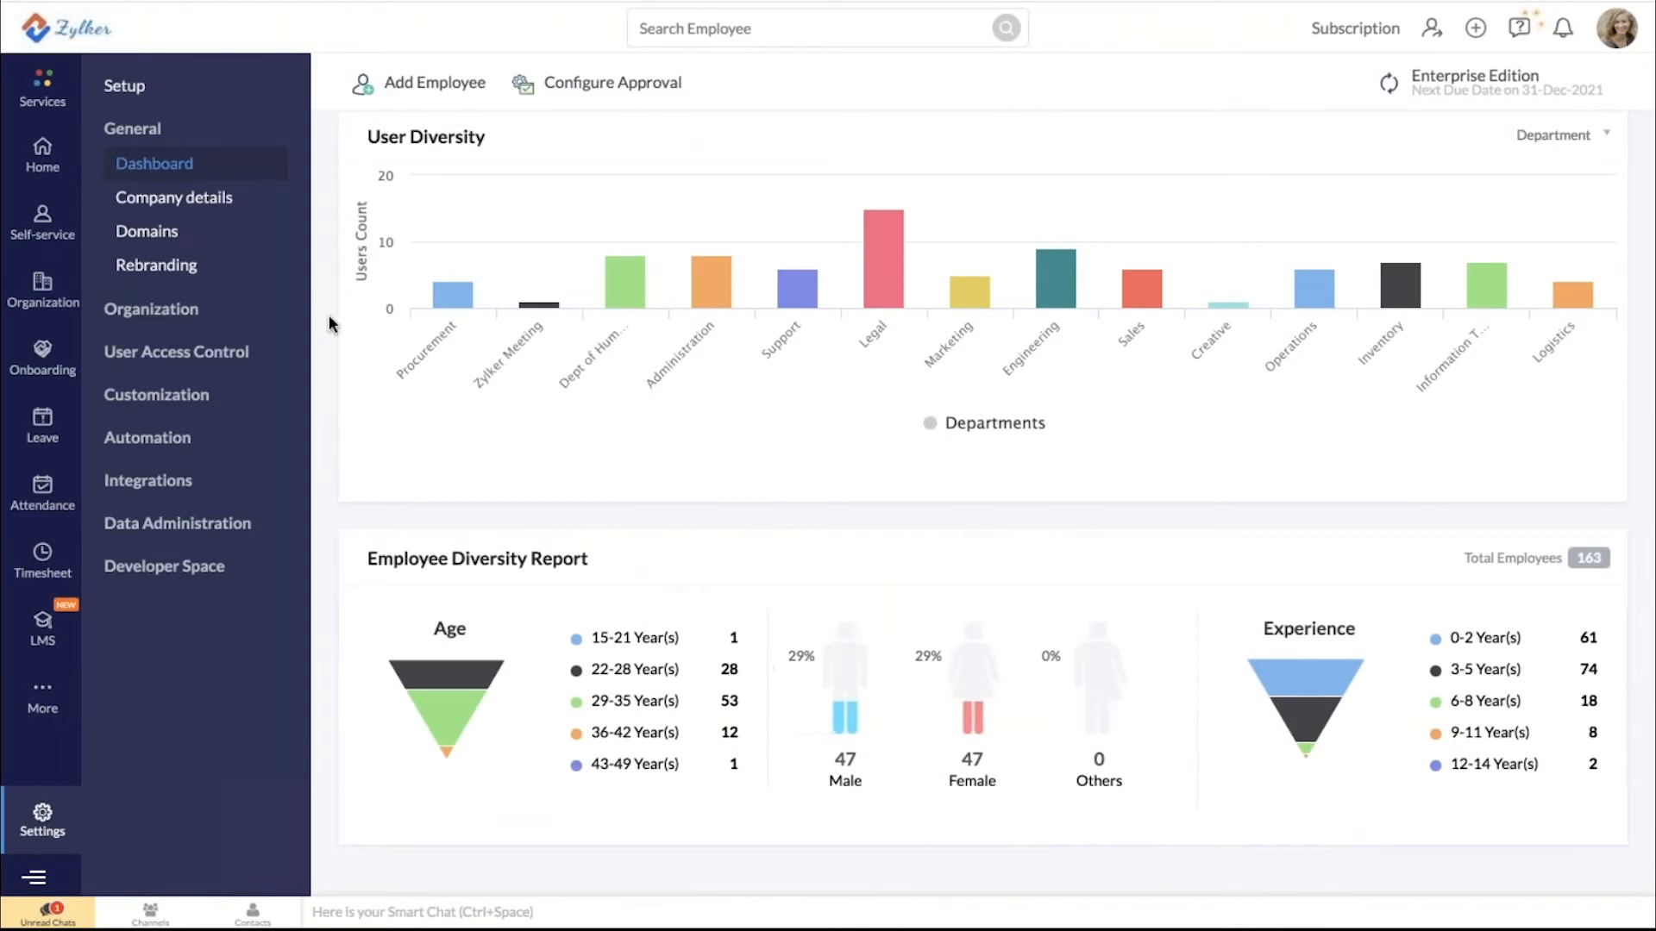
scroll(328, 314, "up", 7)
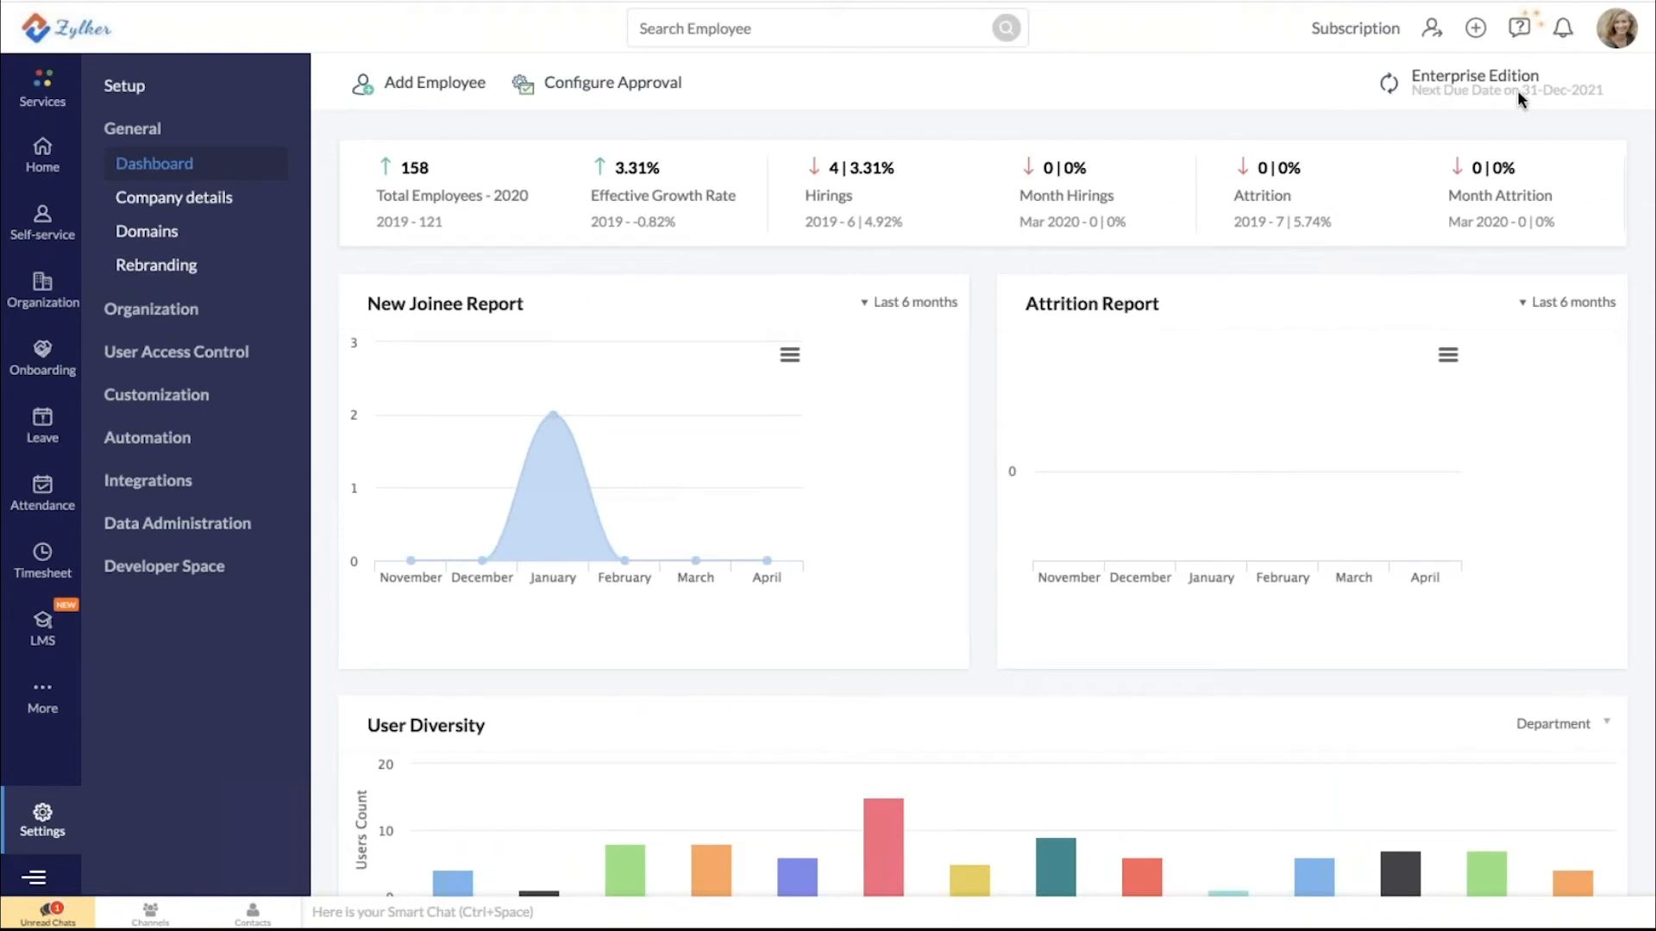
Review the company details from super administrator to employee settings, open them for modification, and save without changing any value
left_click(197, 205)
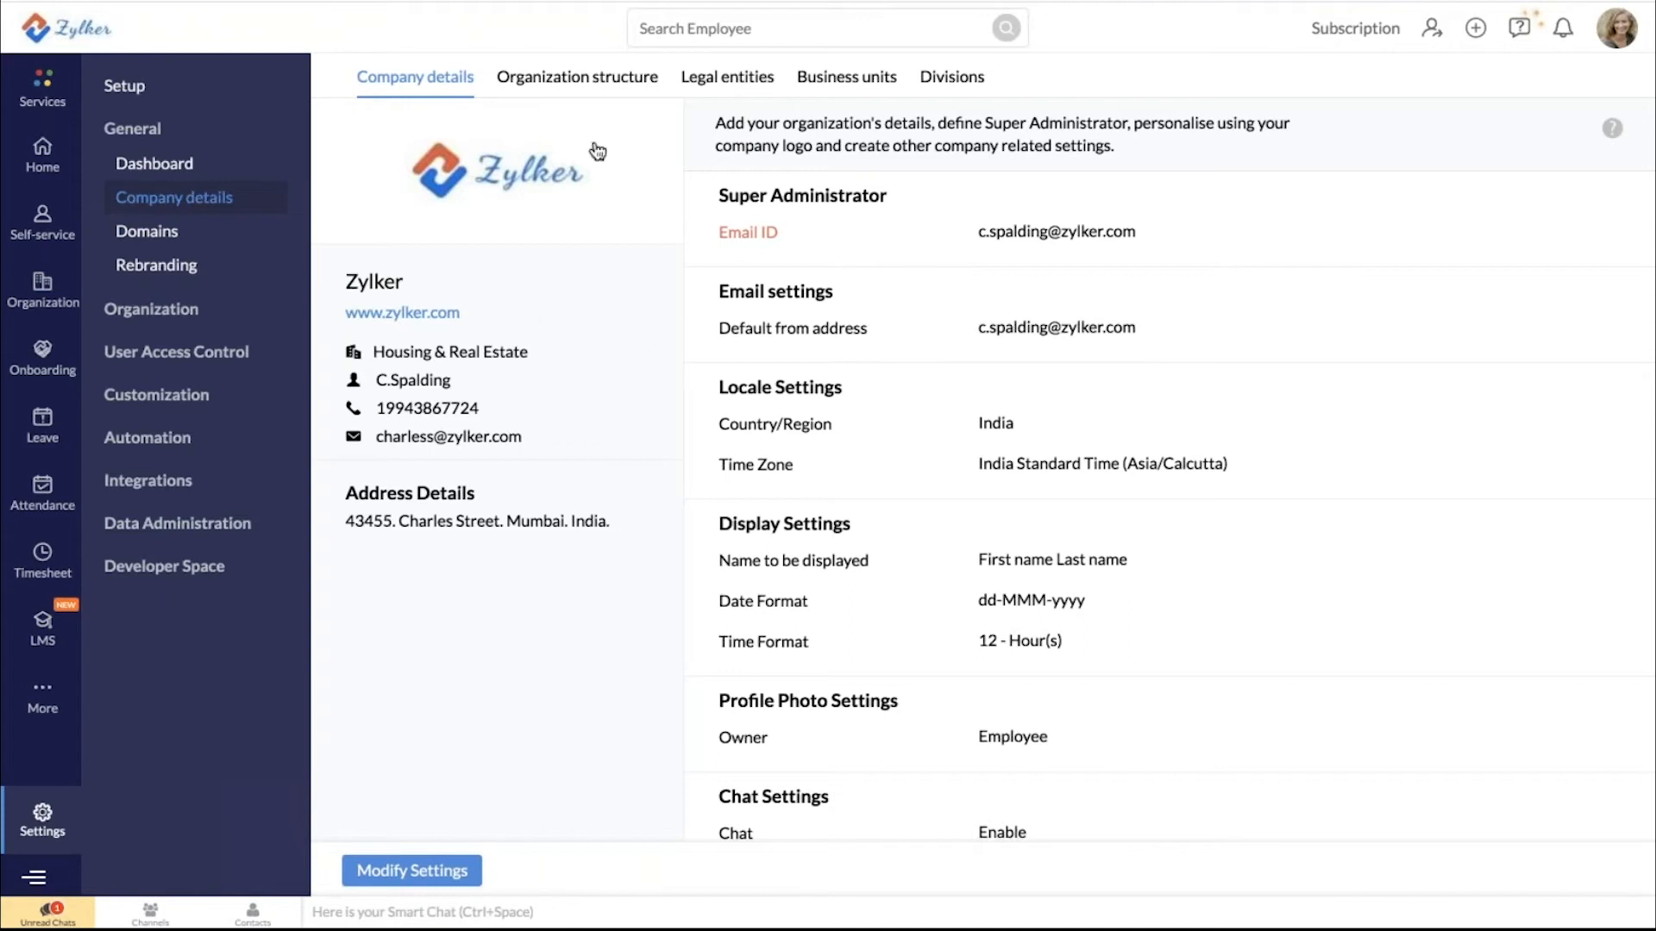
mouse_move(510, 177)
scroll(873, 495, "down", 1)
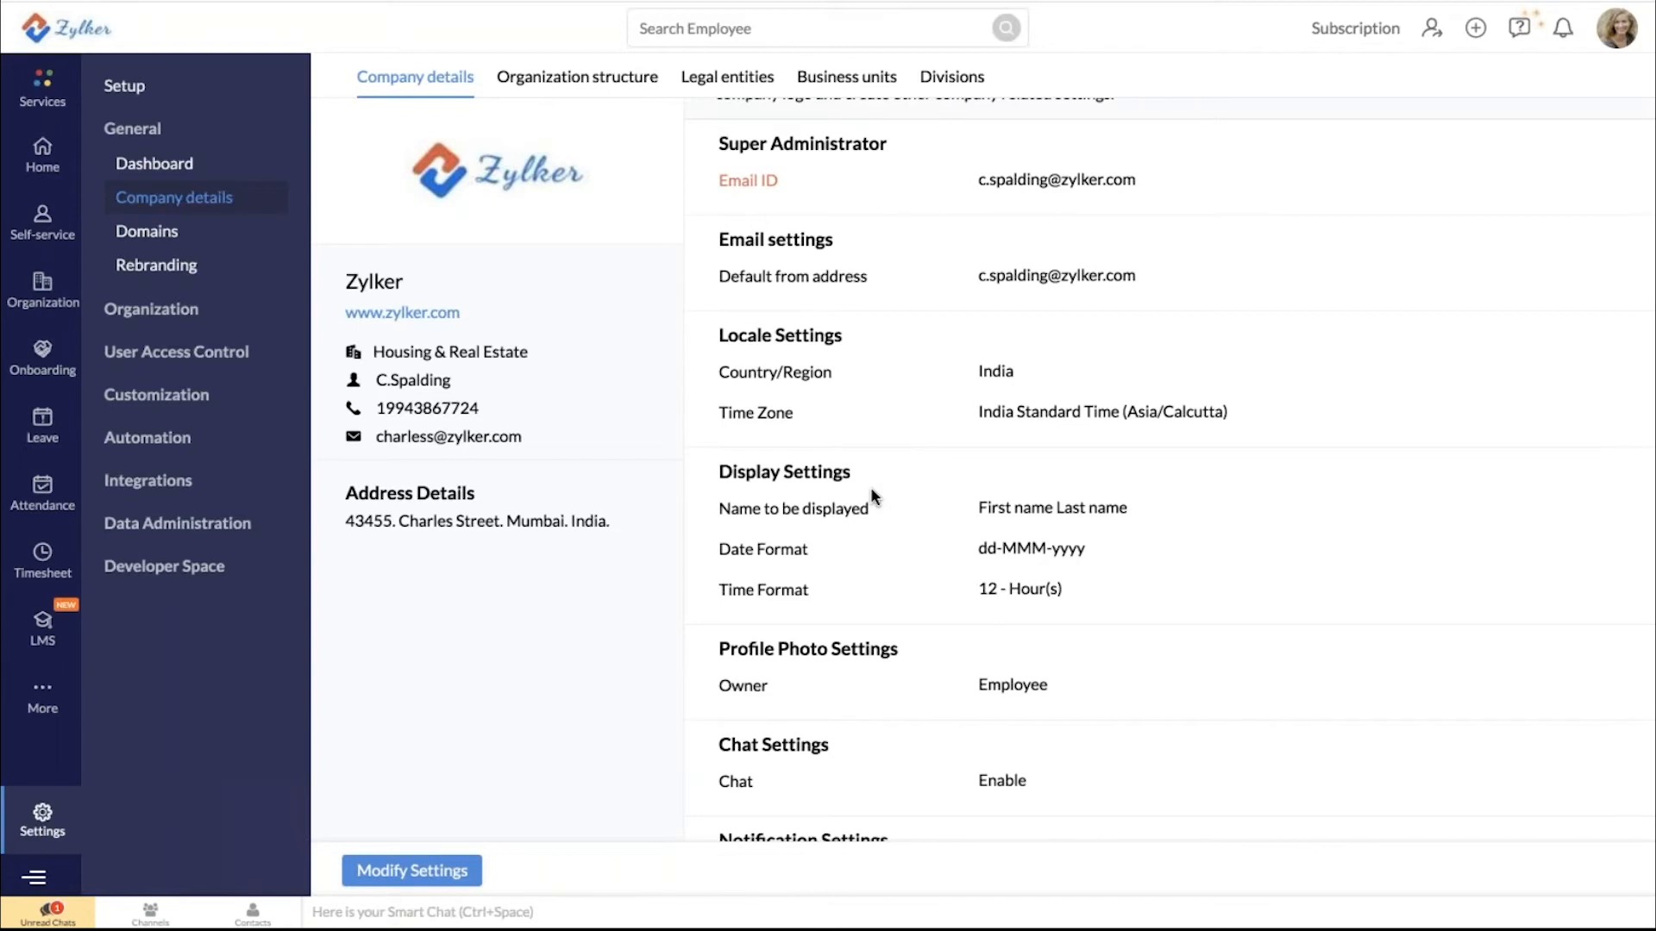
scroll(873, 495, "down", 1)
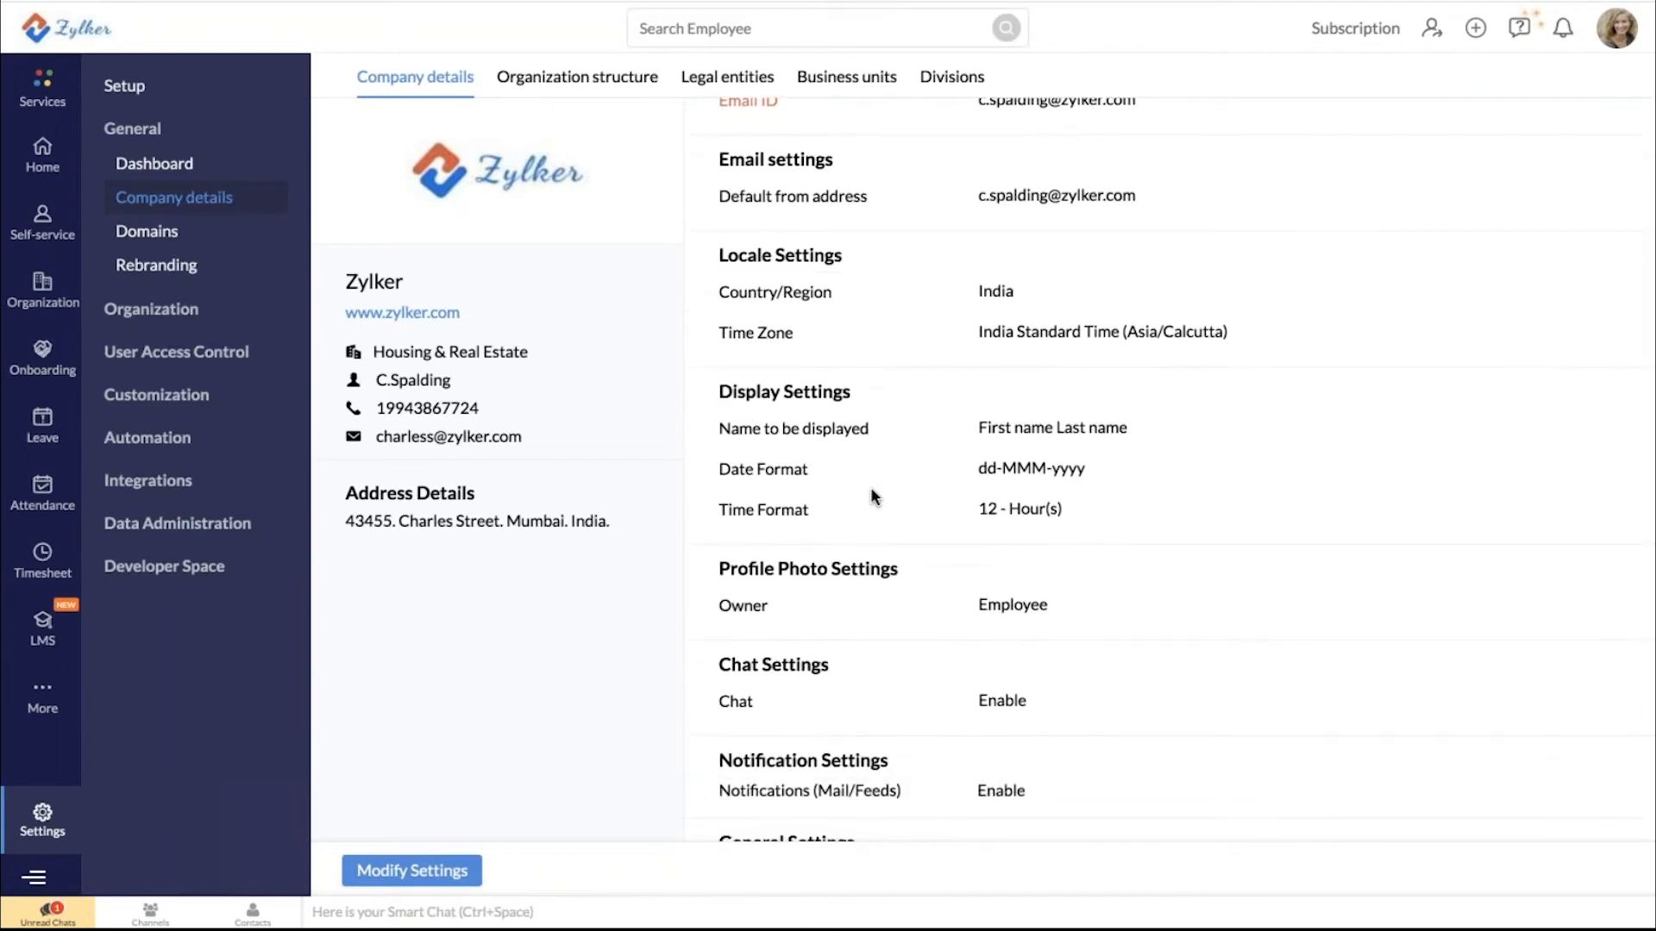
scroll(871, 488, "down", 2)
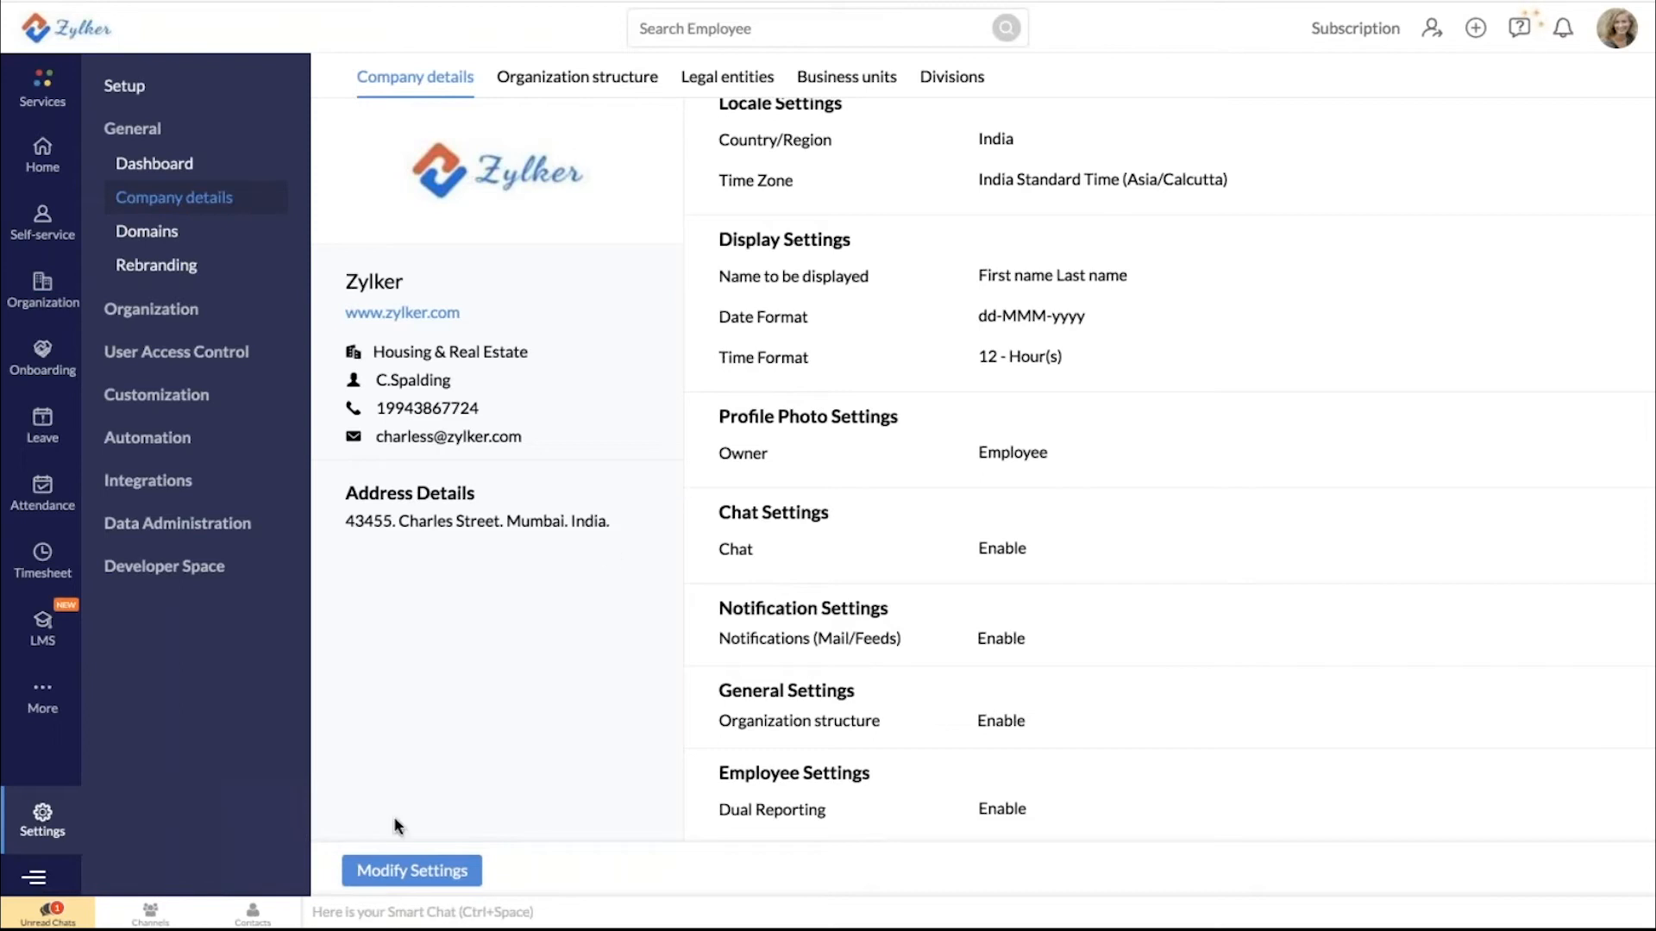
left_click(411, 870)
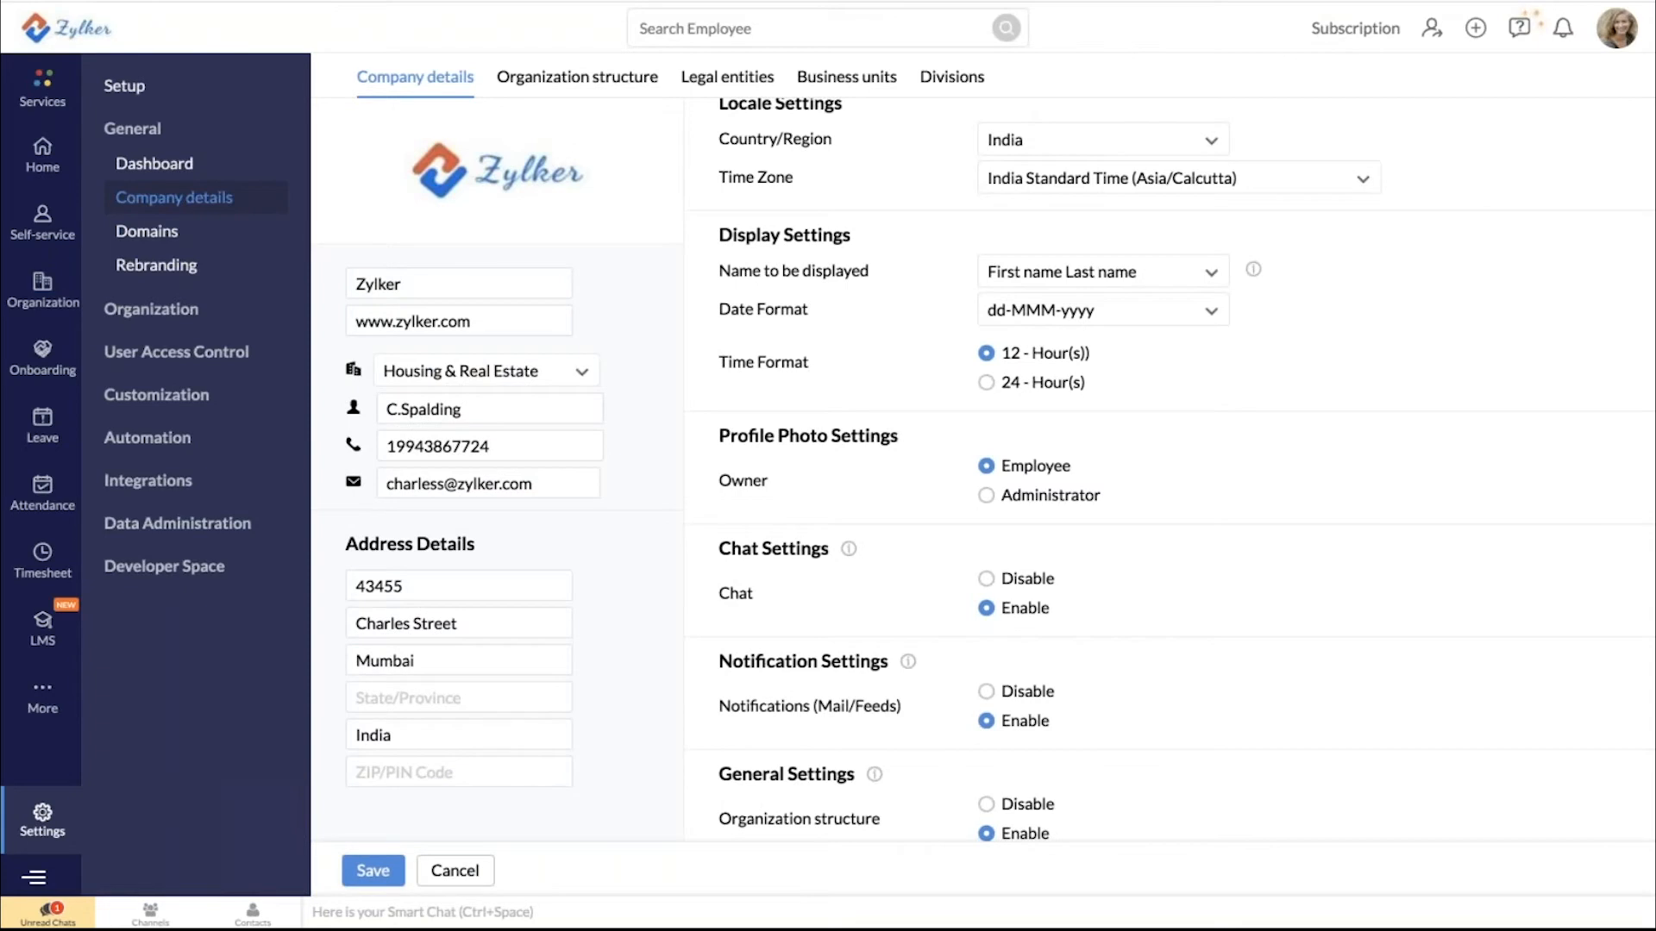
left_click(367, 875)
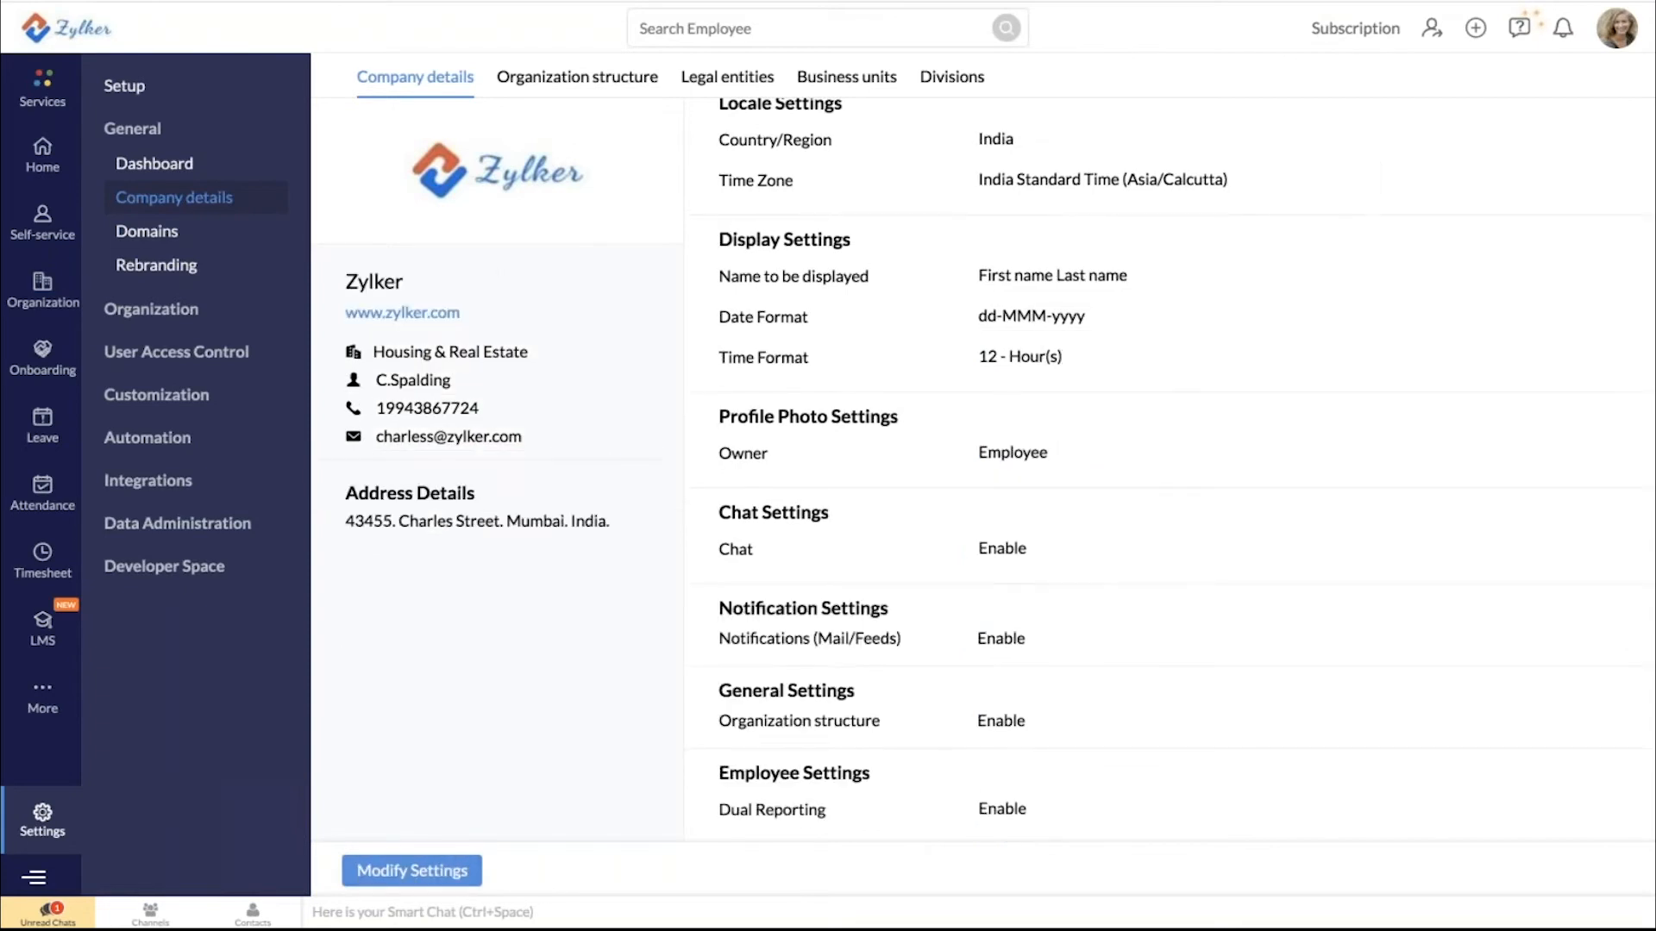
Open the organization's domain list and view the form for adding a domain, closing it without entering a name
left_click(164, 237)
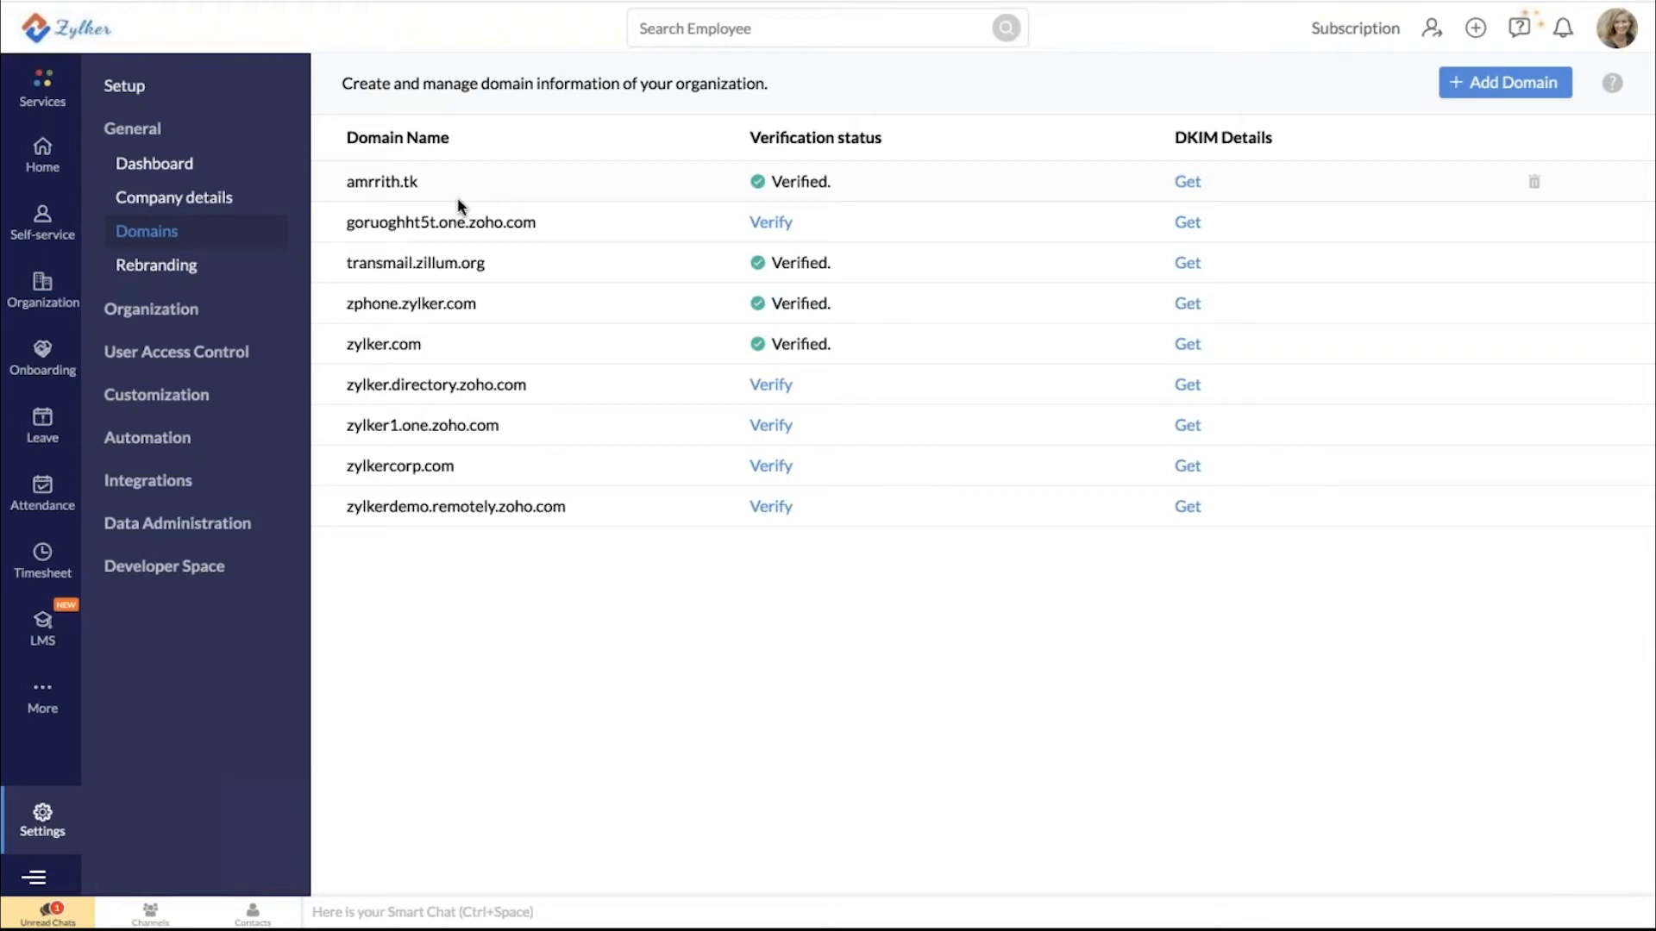
left_click(1491, 95)
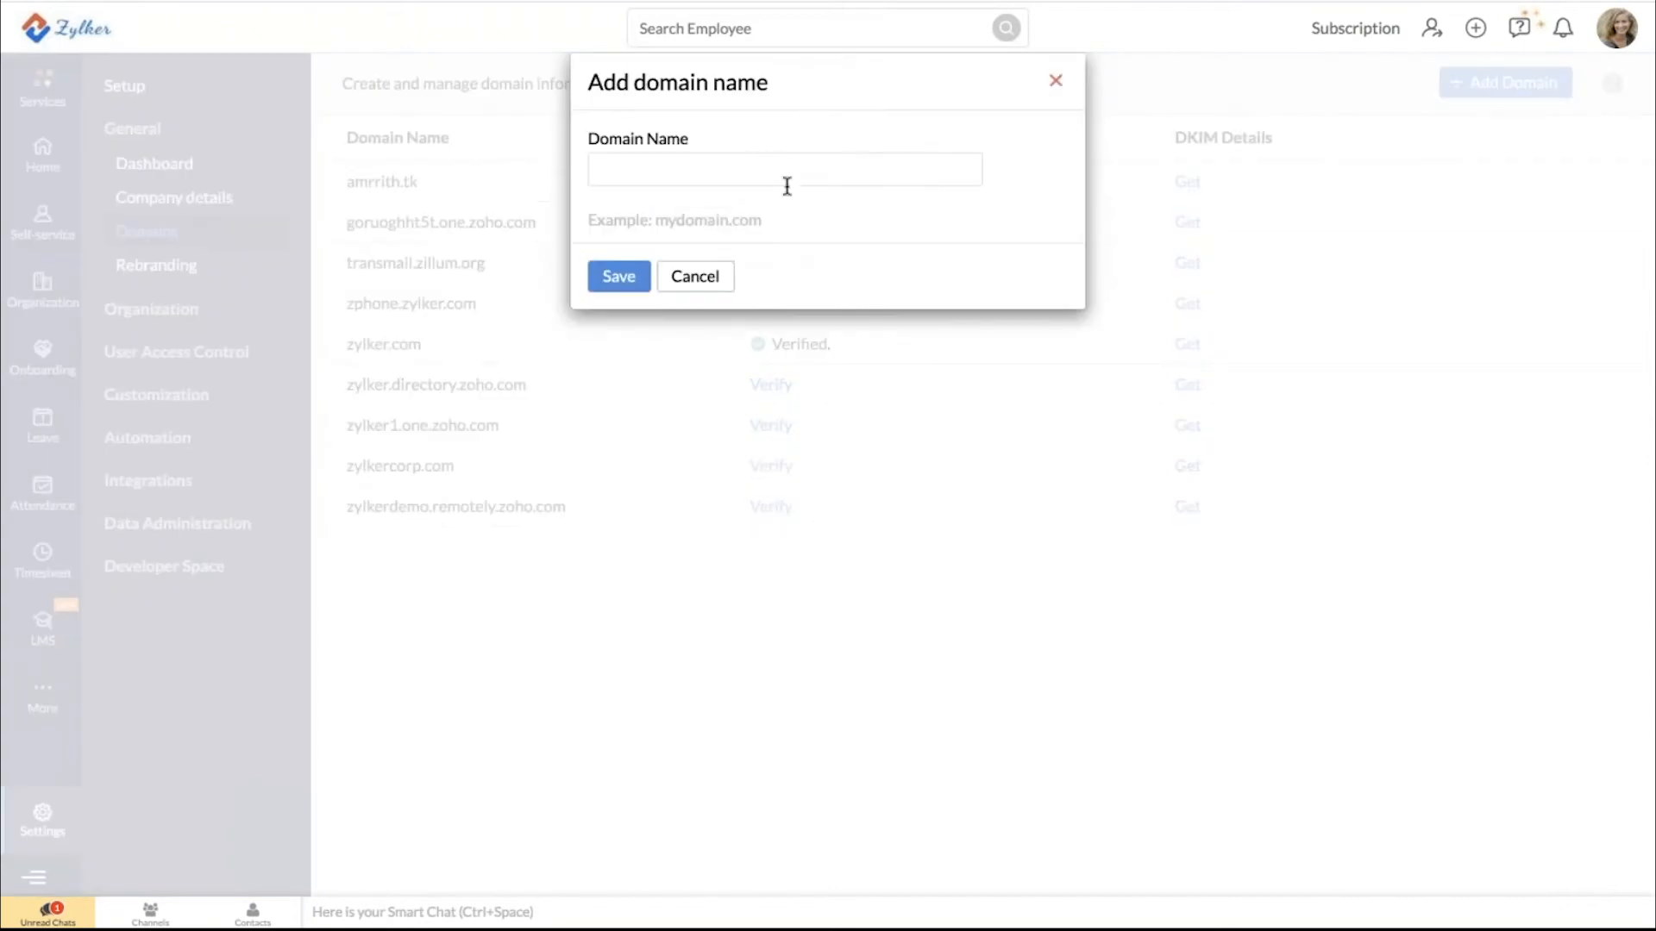
left_click(1055, 80)
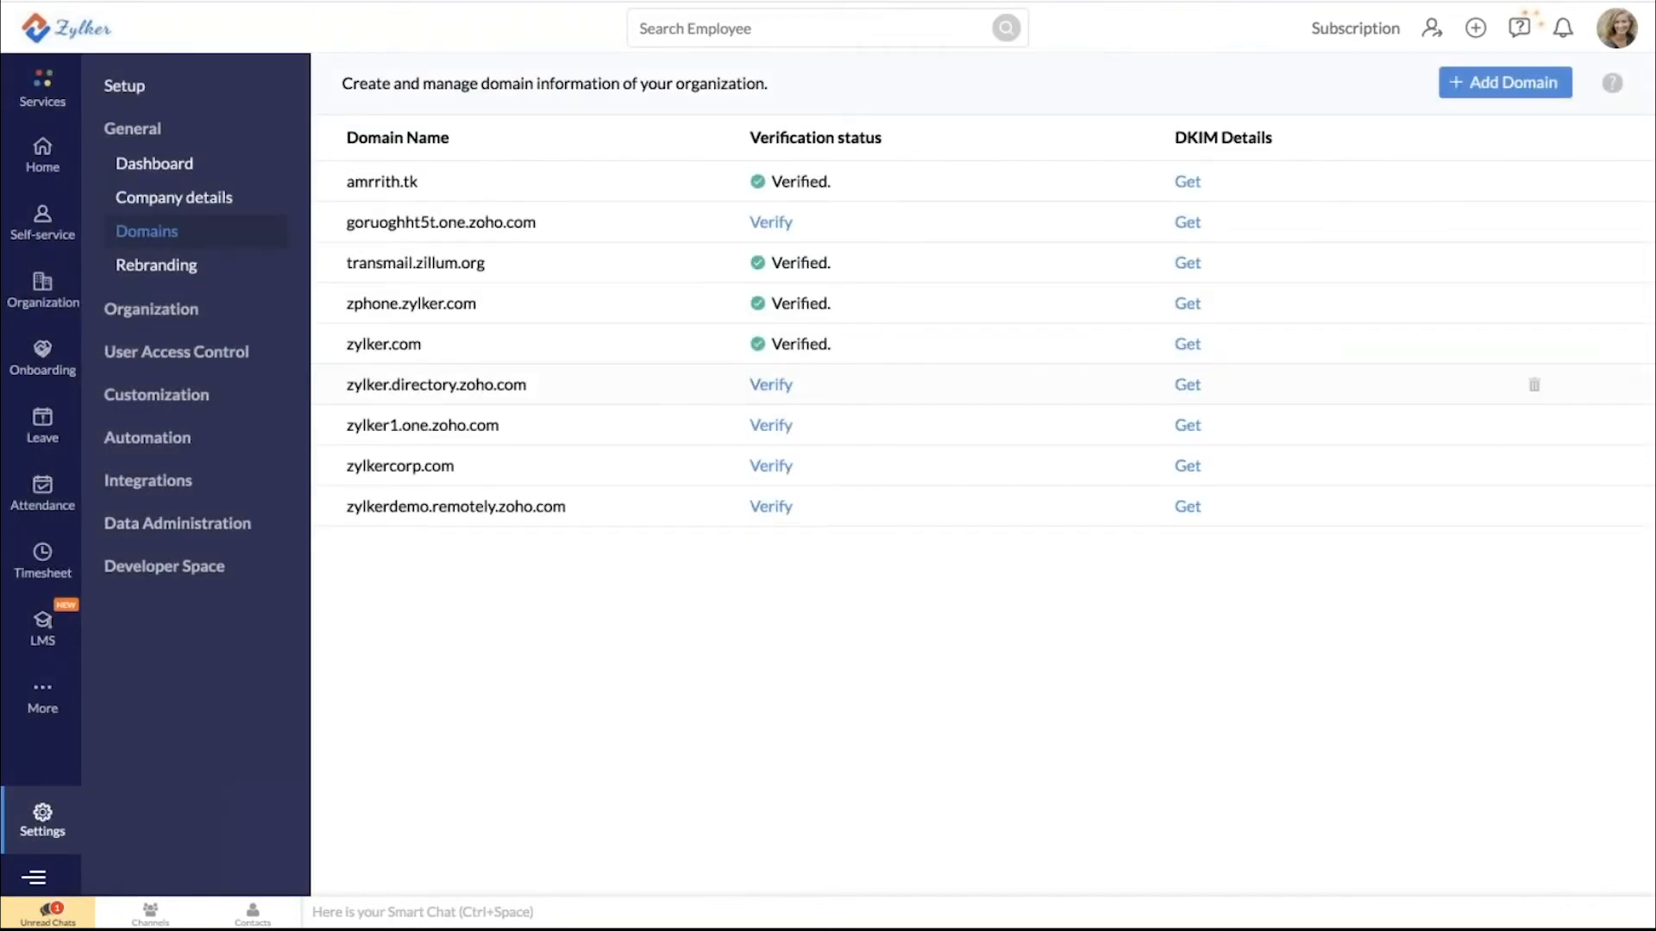
Compare the TXT and CNAME verification instructions for the zylker1.one.zoho.com domain, and cancel without verifying
left_click(774, 426)
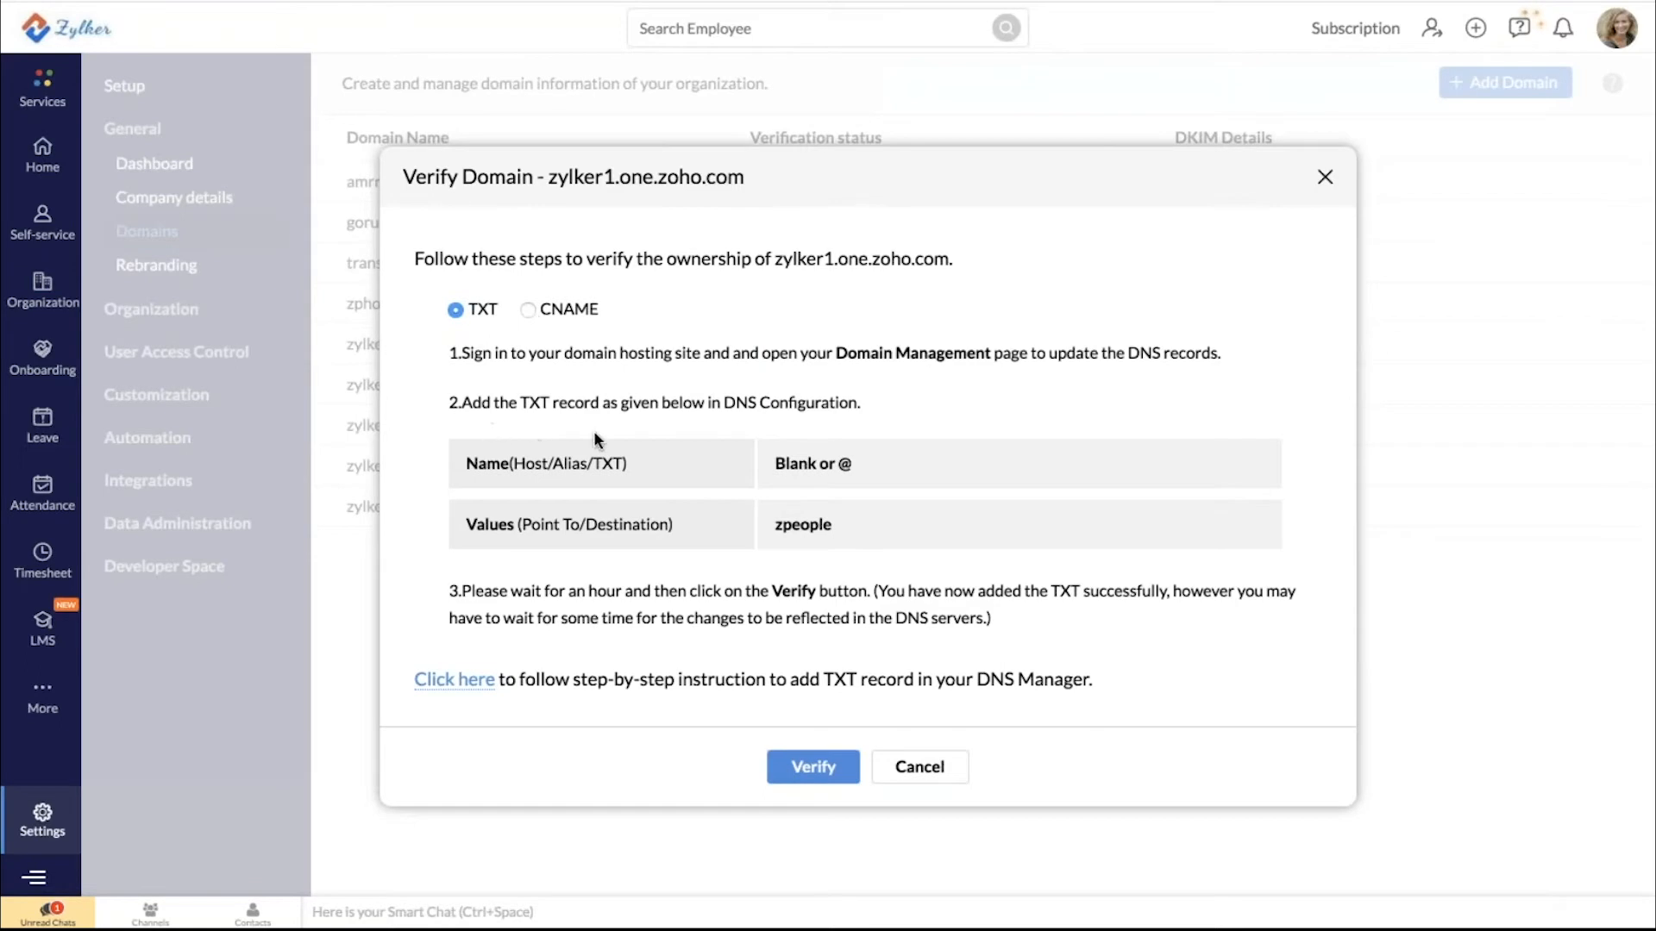
left_click(527, 309)
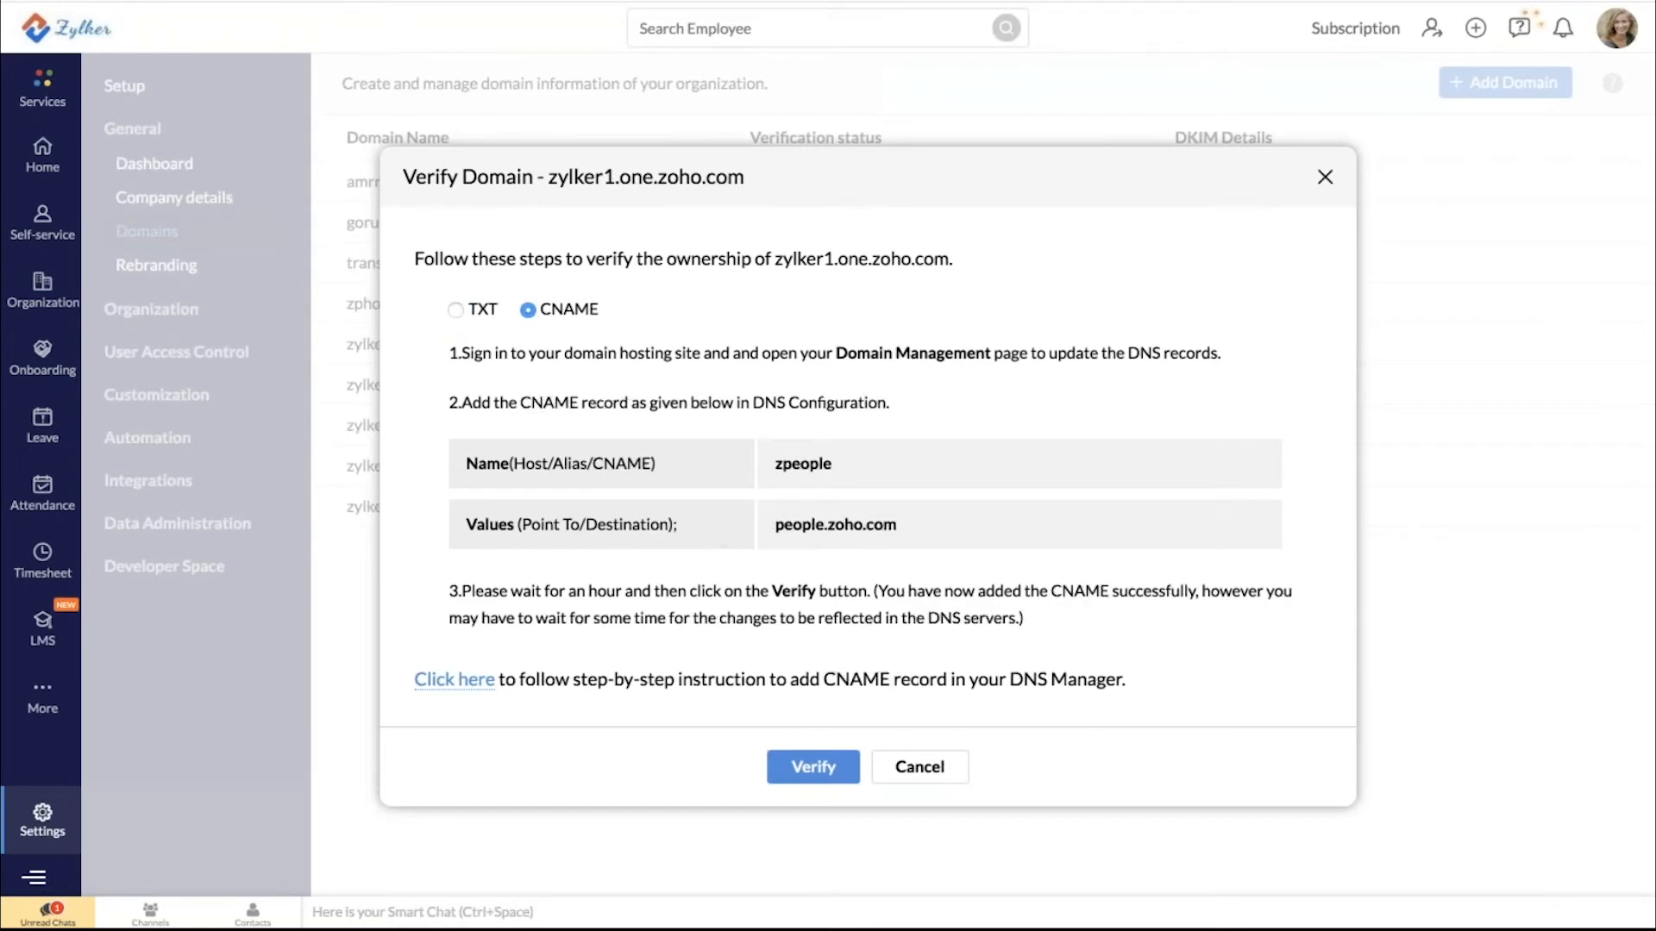
left_click(920, 766)
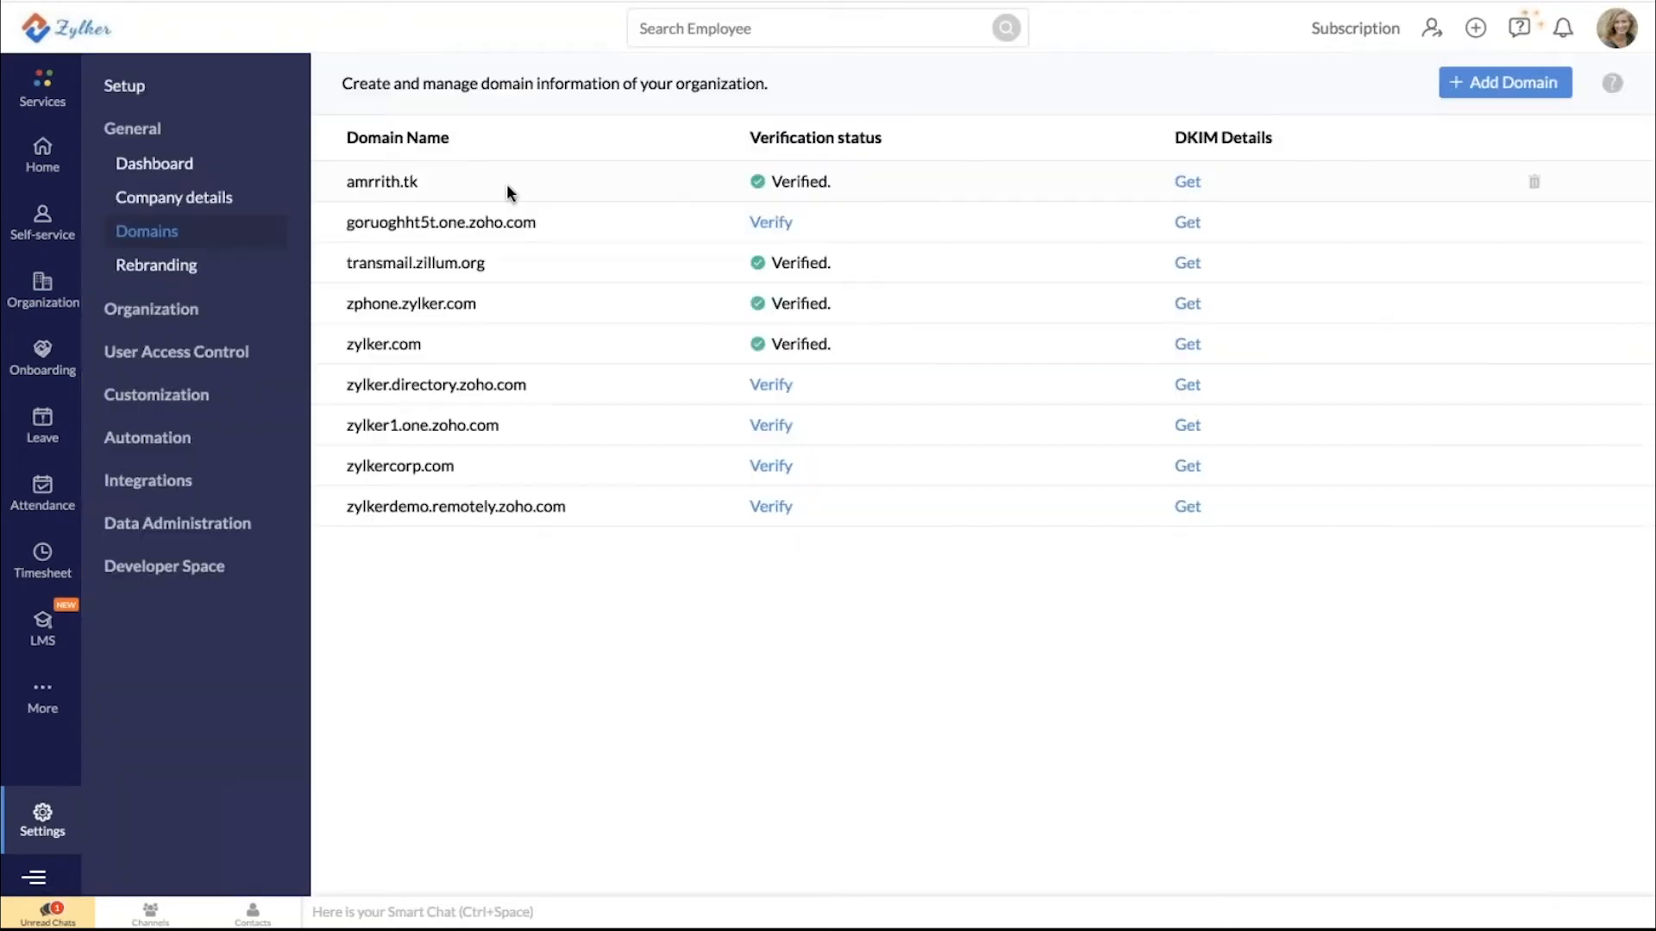
Review the Rebranding page's login URL requirements and open the Organization settings at the user list
left_click(182, 271)
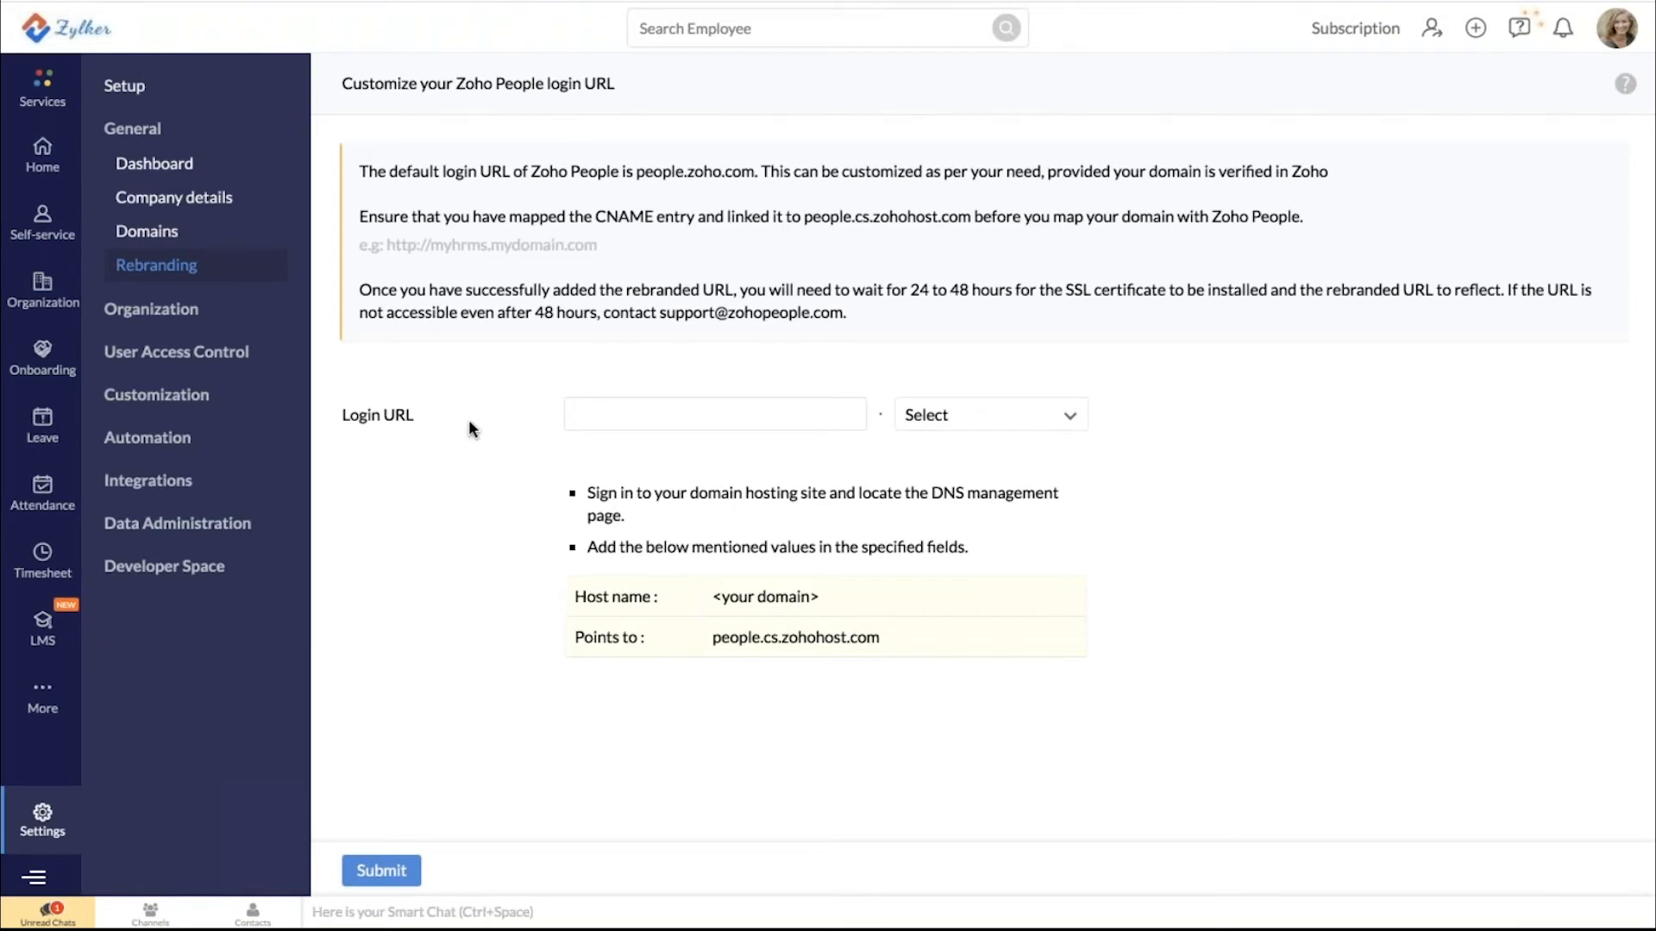
left_click(175, 309)
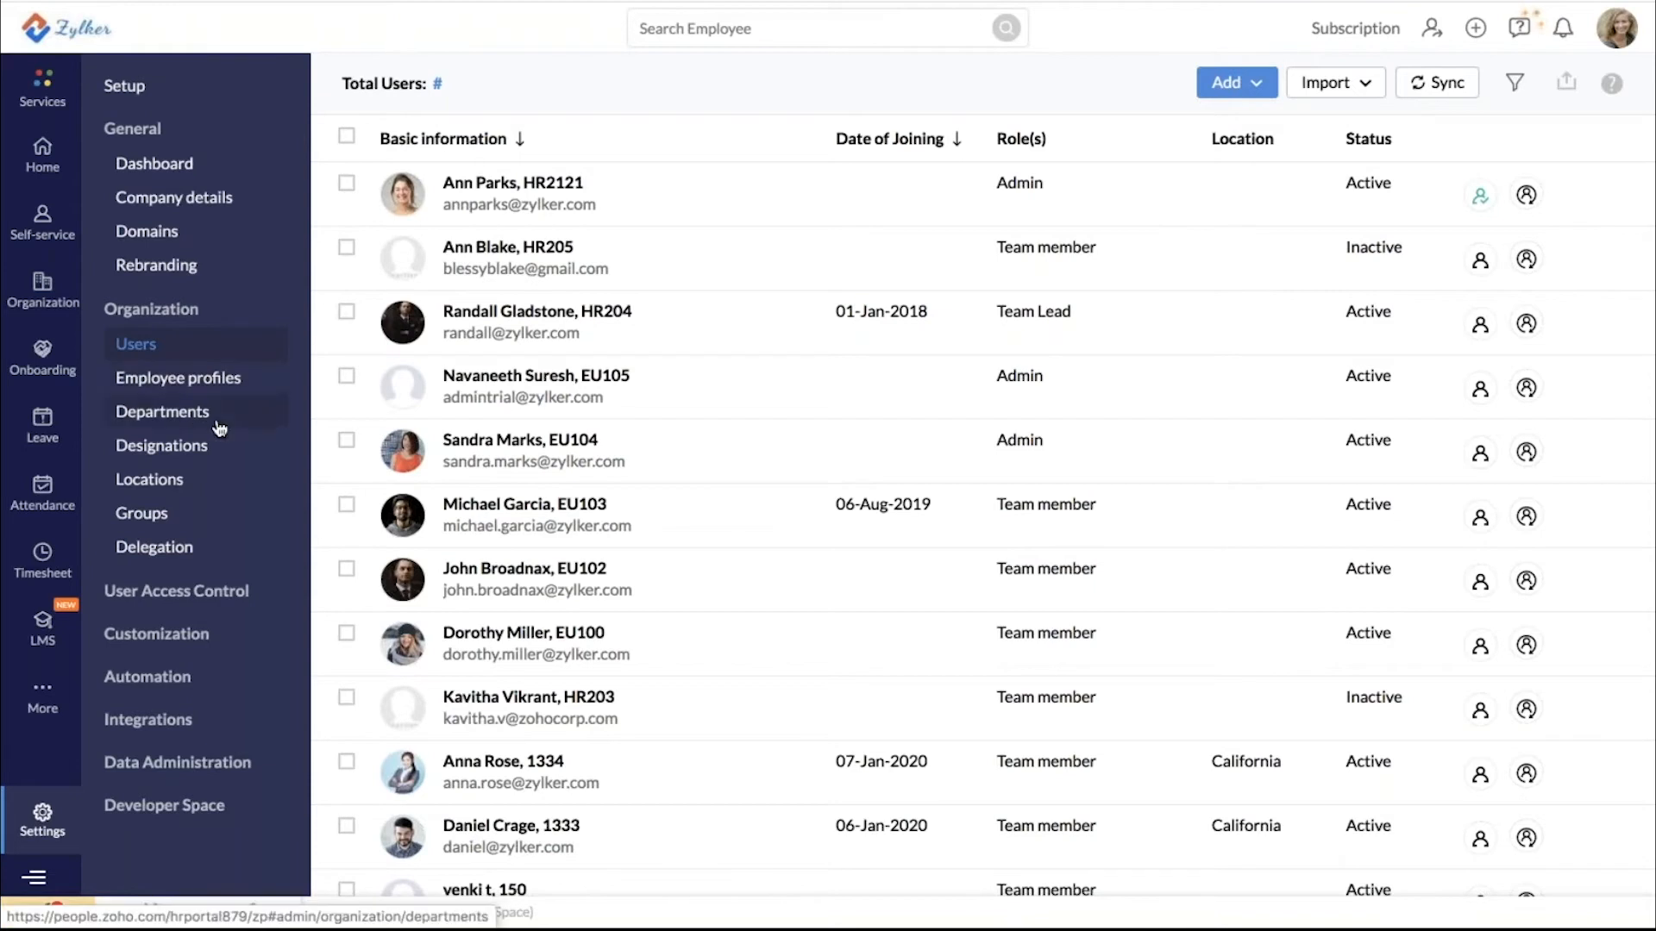
Open the organization's locations and view the blank new-location form, returning to the list without submitting
left_click(199, 481)
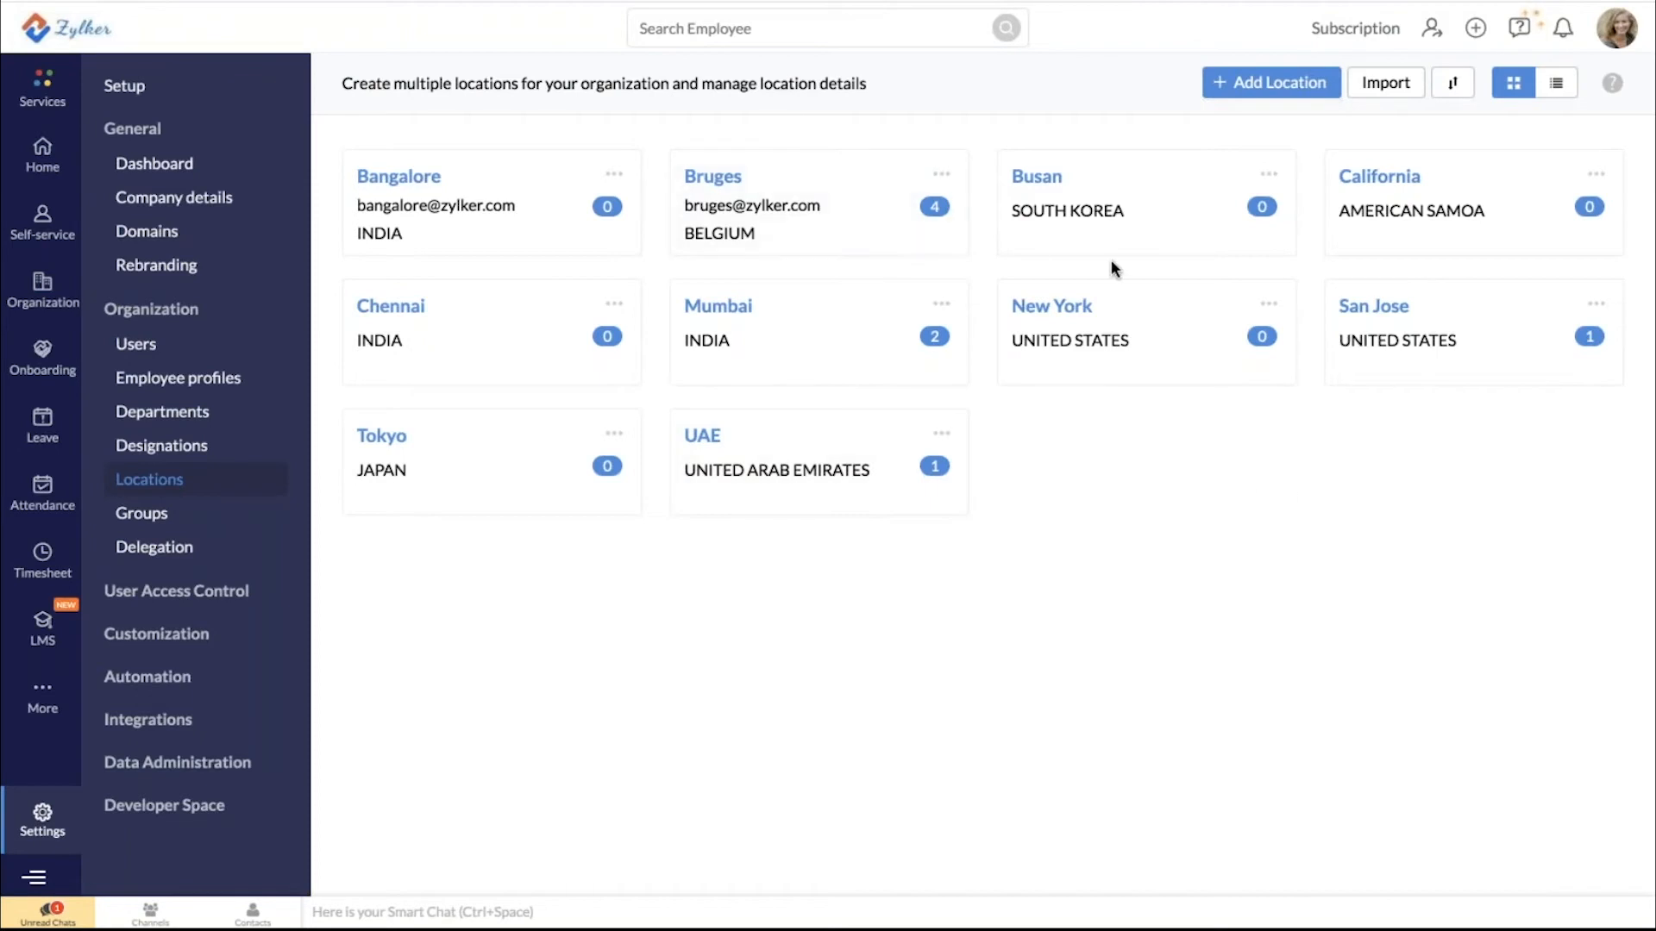
left_click(1236, 87)
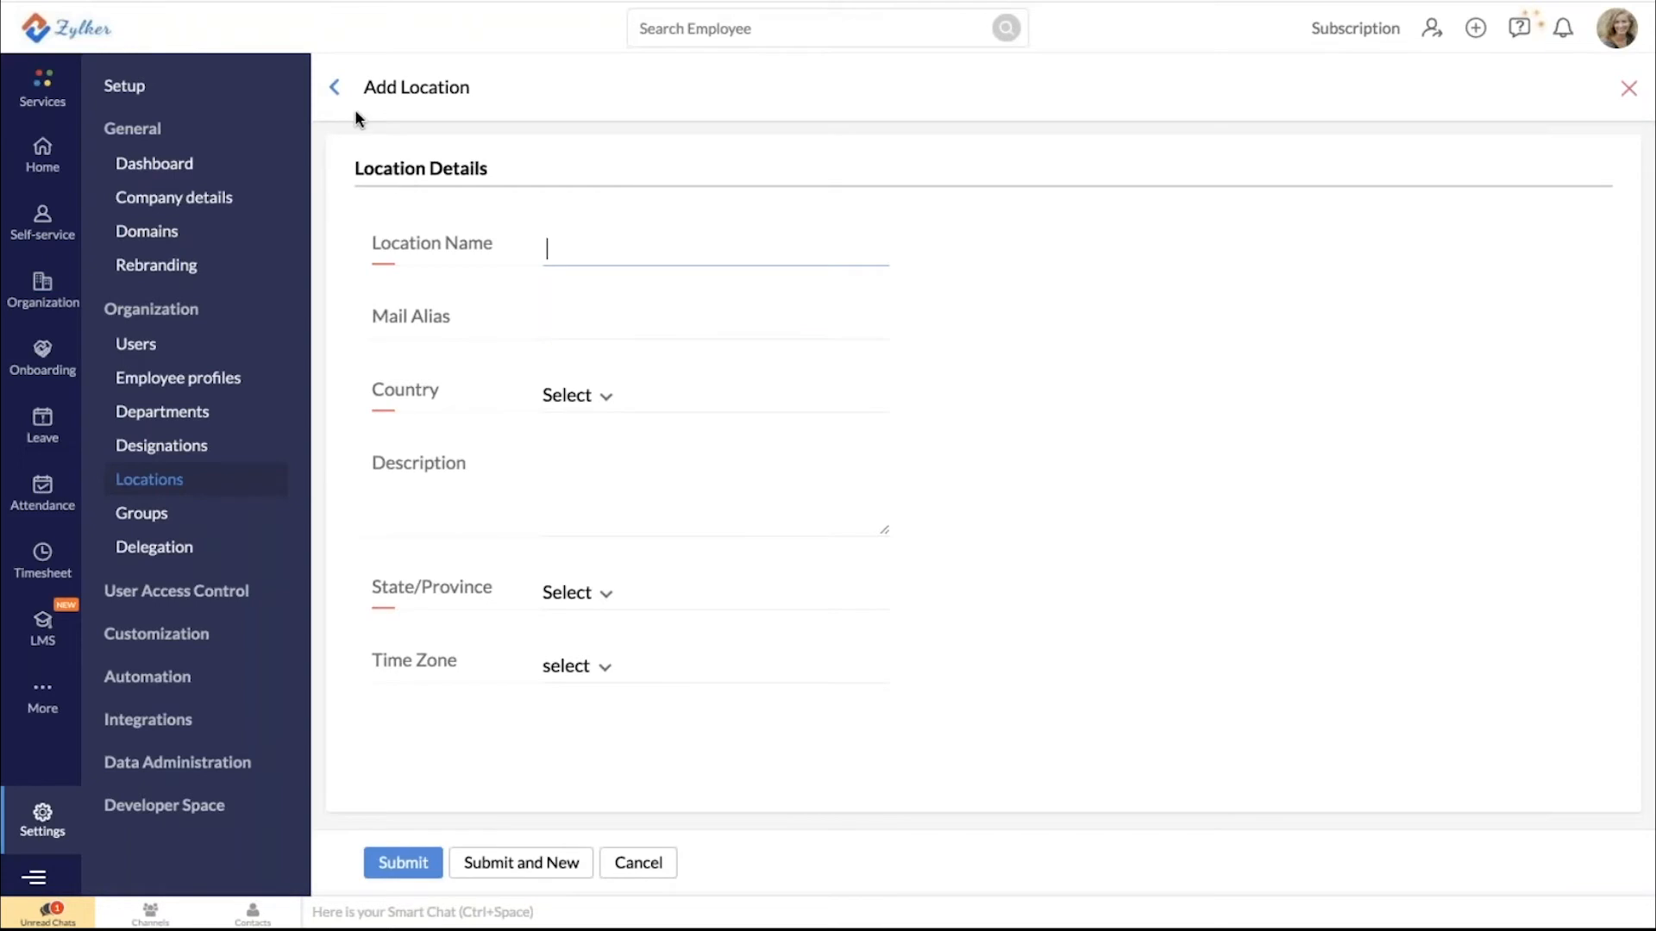
left_click(339, 91)
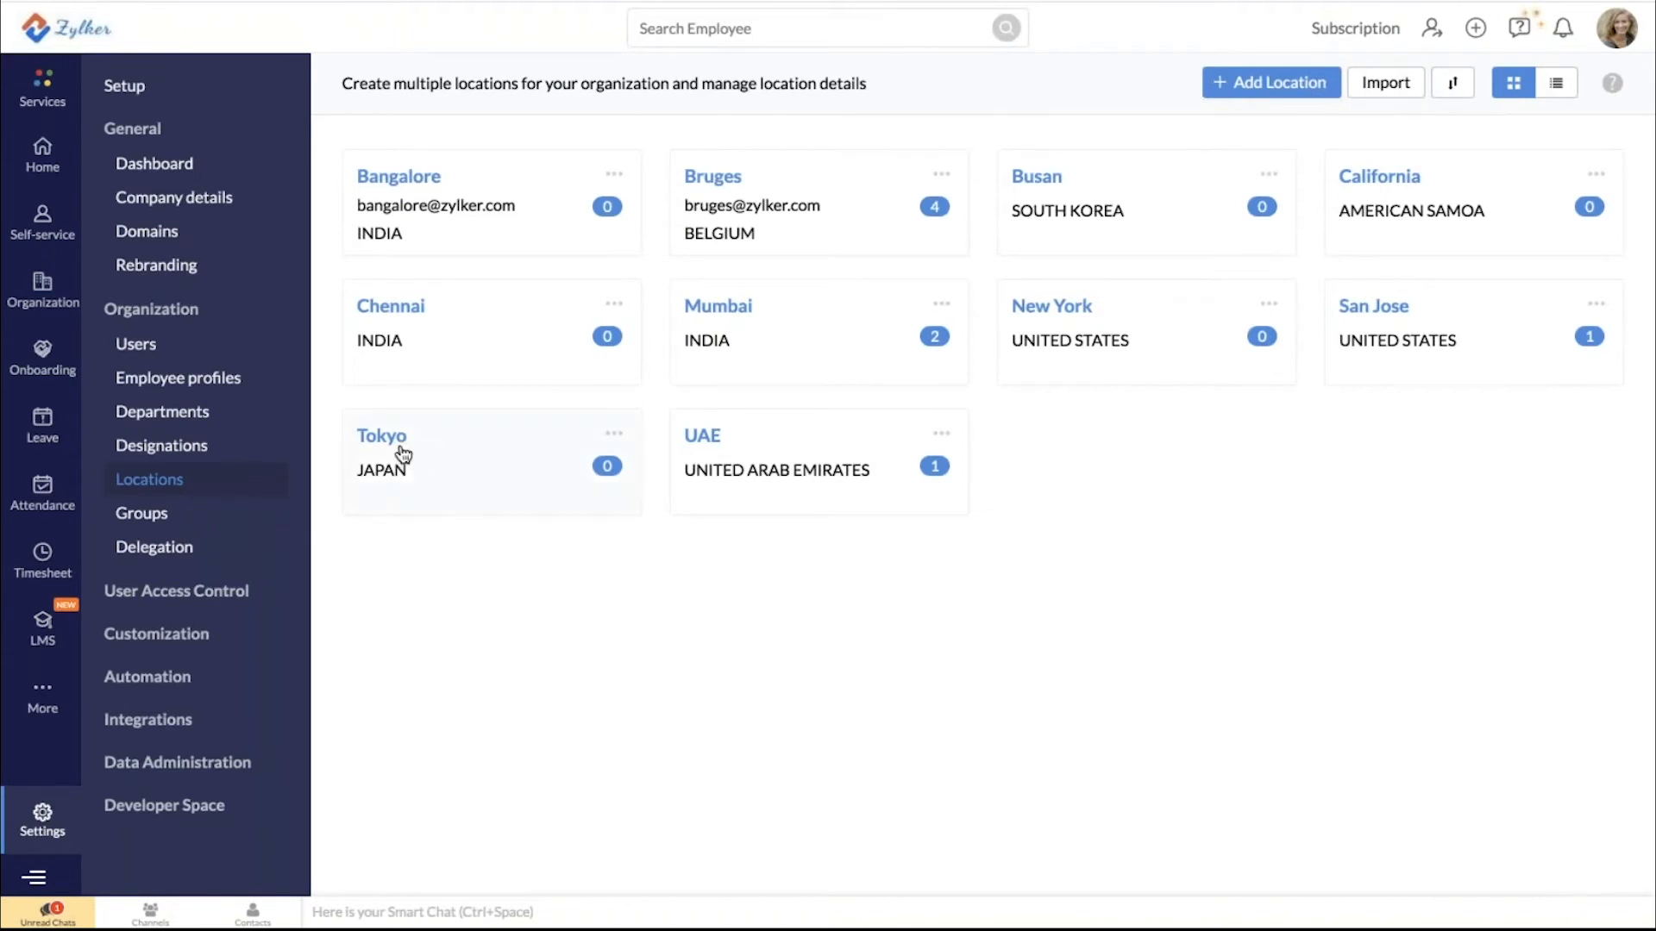
Review the organization's designations and its departments
left_click(138, 450)
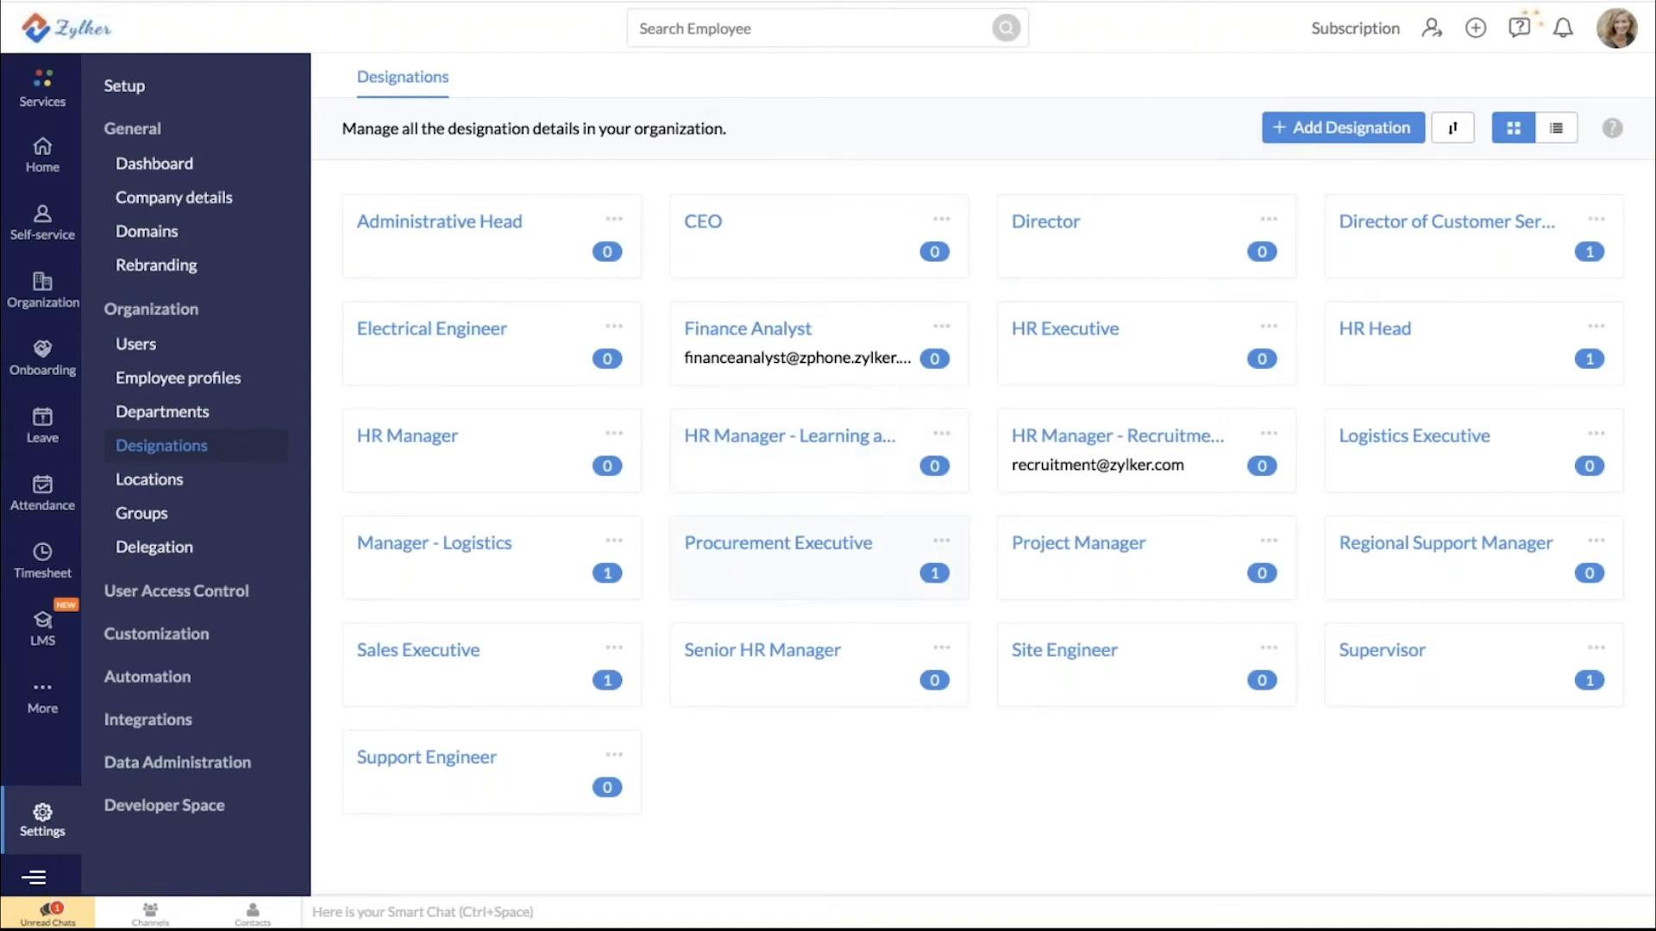
left_click(209, 421)
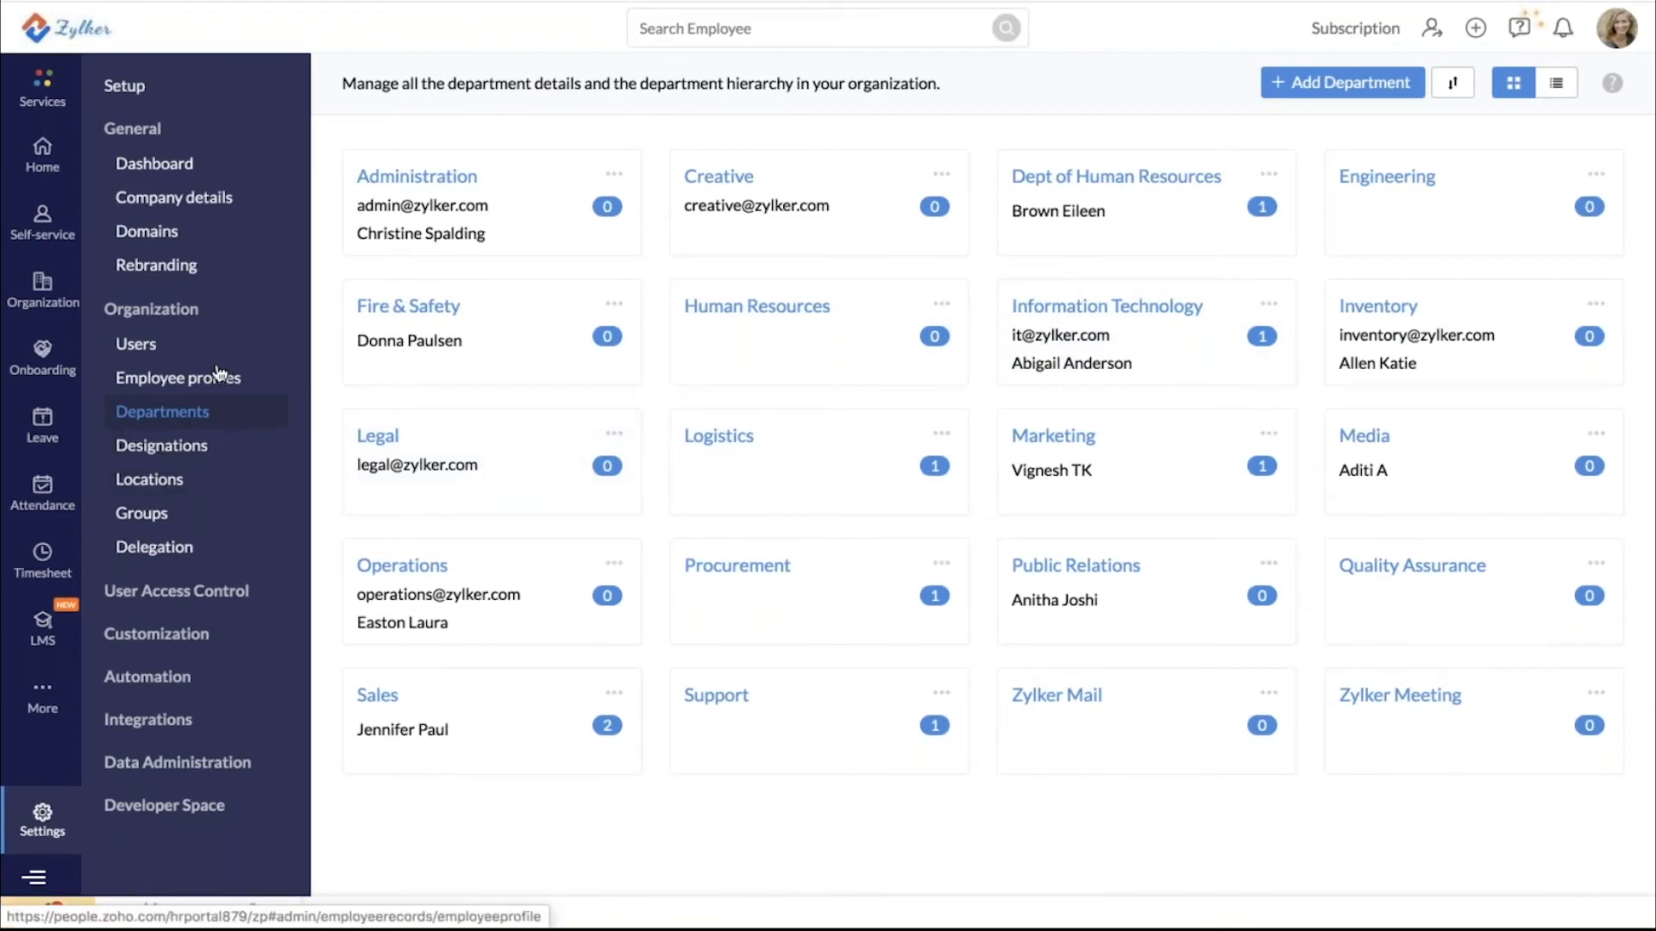
Return to the user list, try to add a user directly, and review the invite and direct-add choices without selecting another
left_click(150, 346)
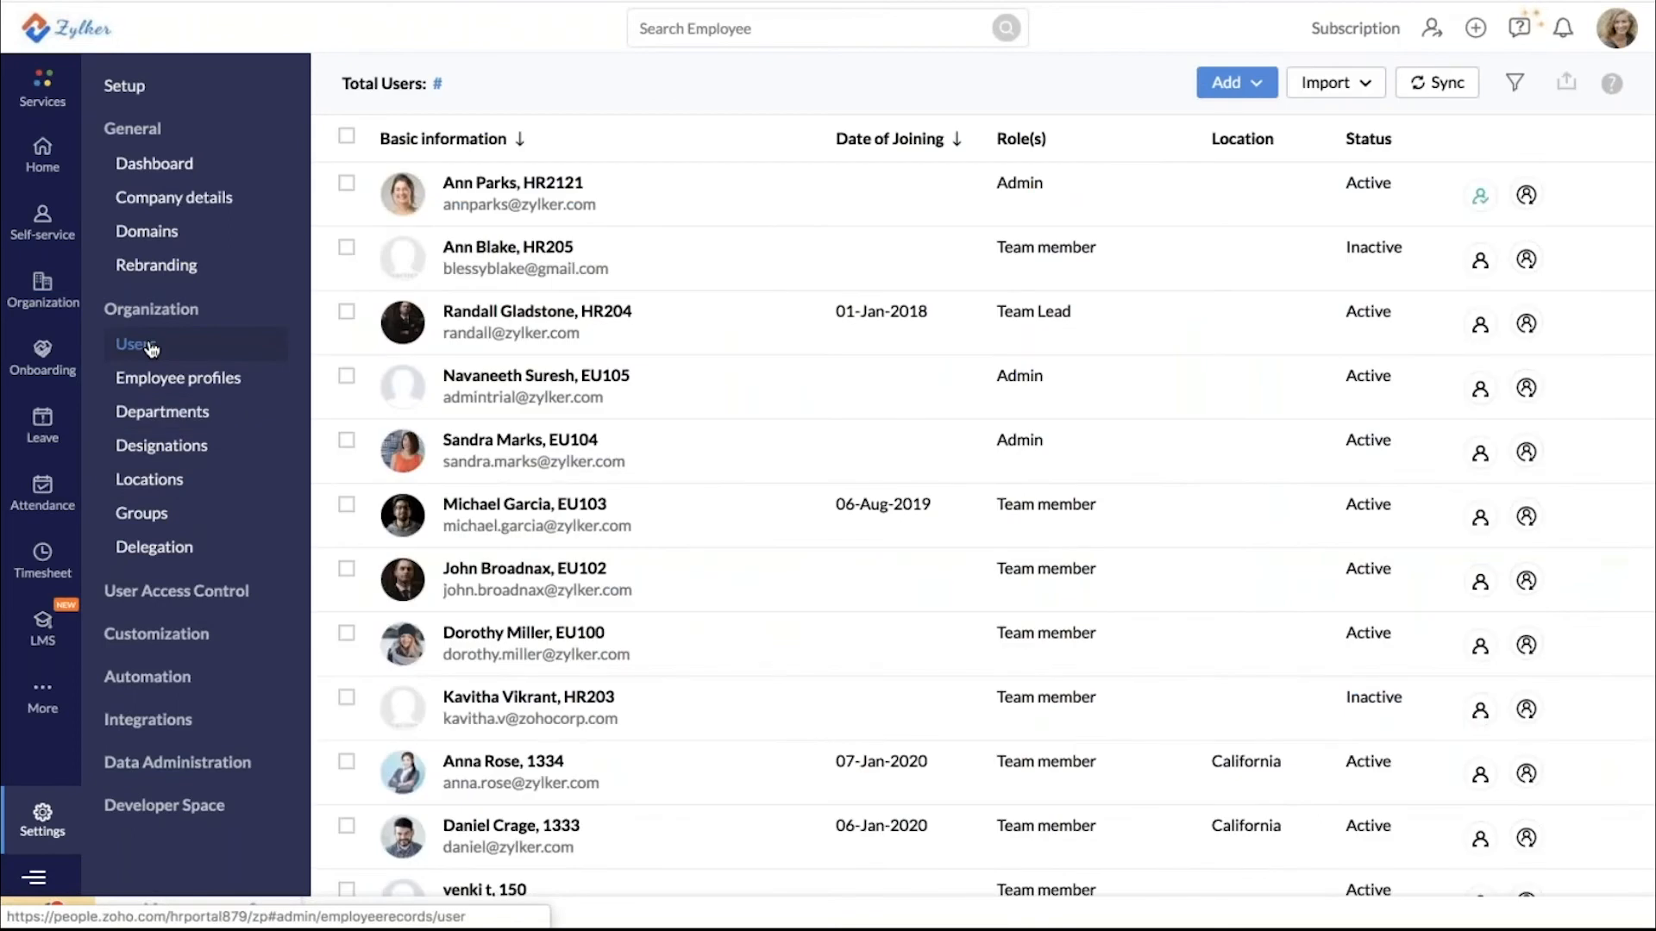
left_click(1225, 85)
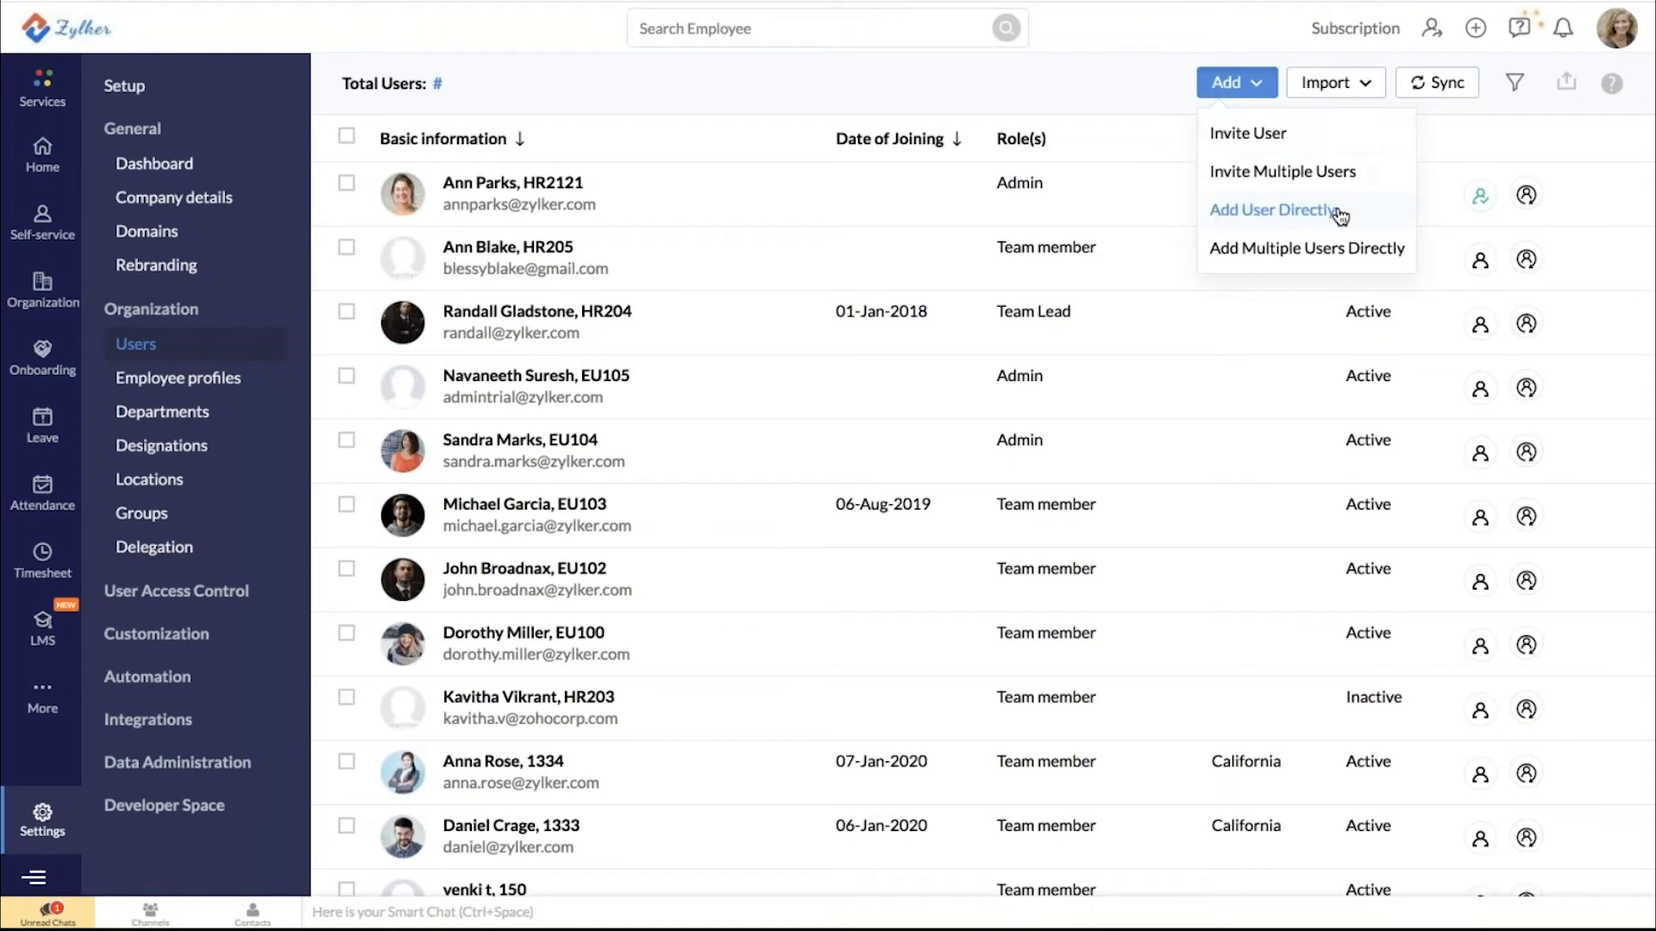
left_click(1293, 211)
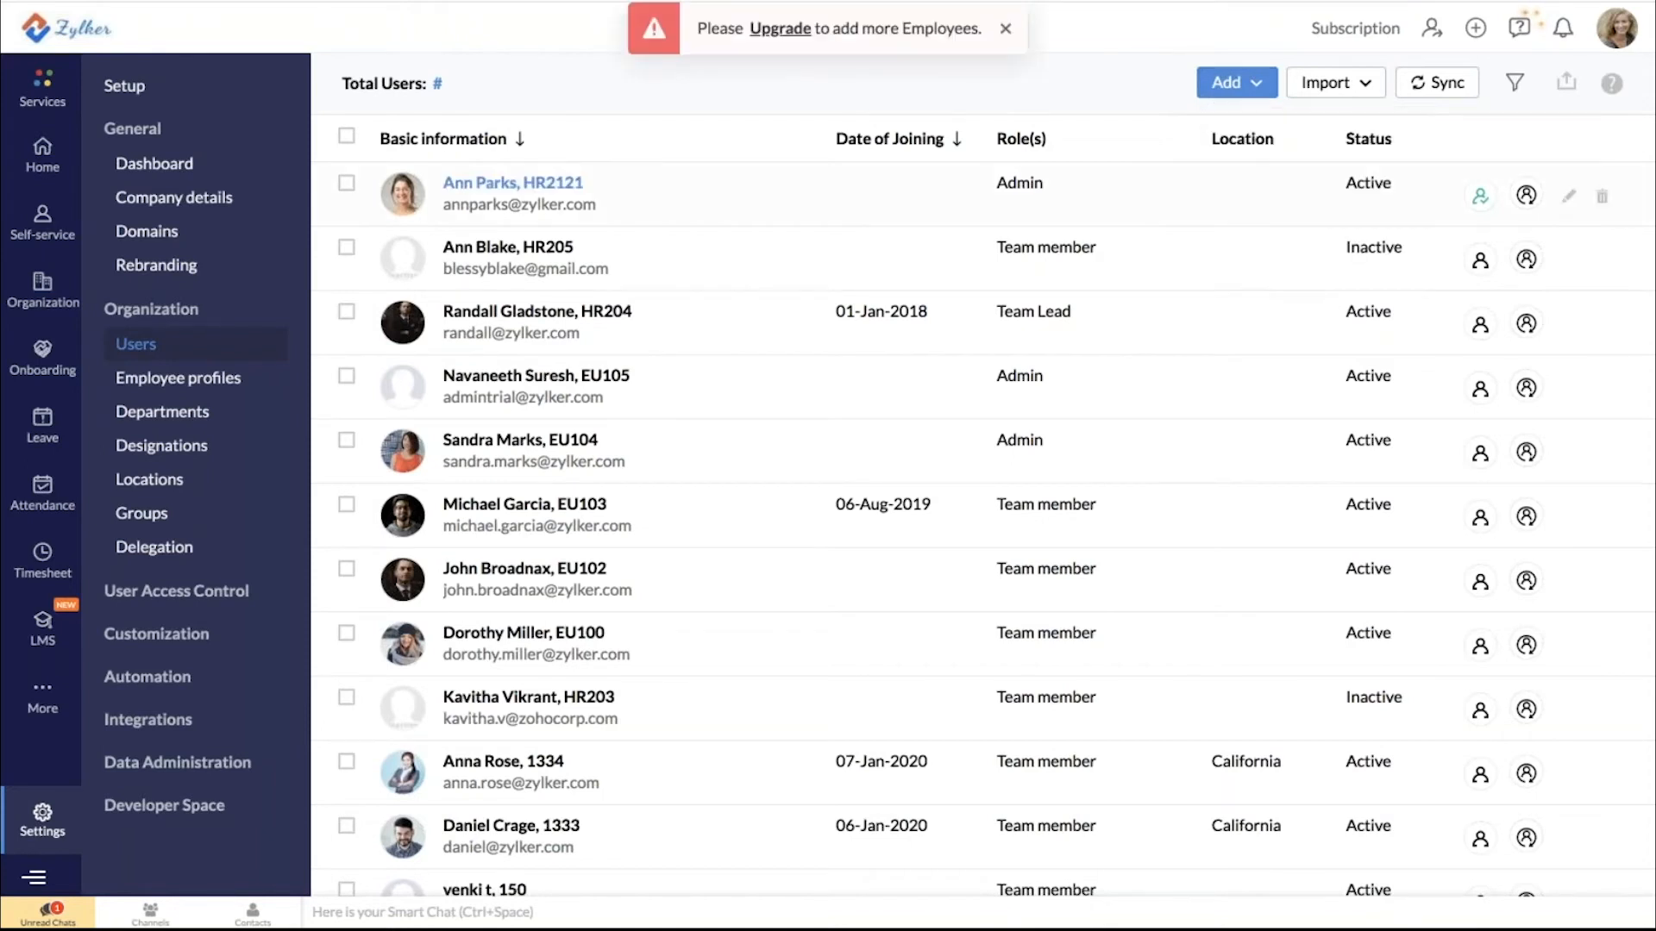
left_click(1240, 86)
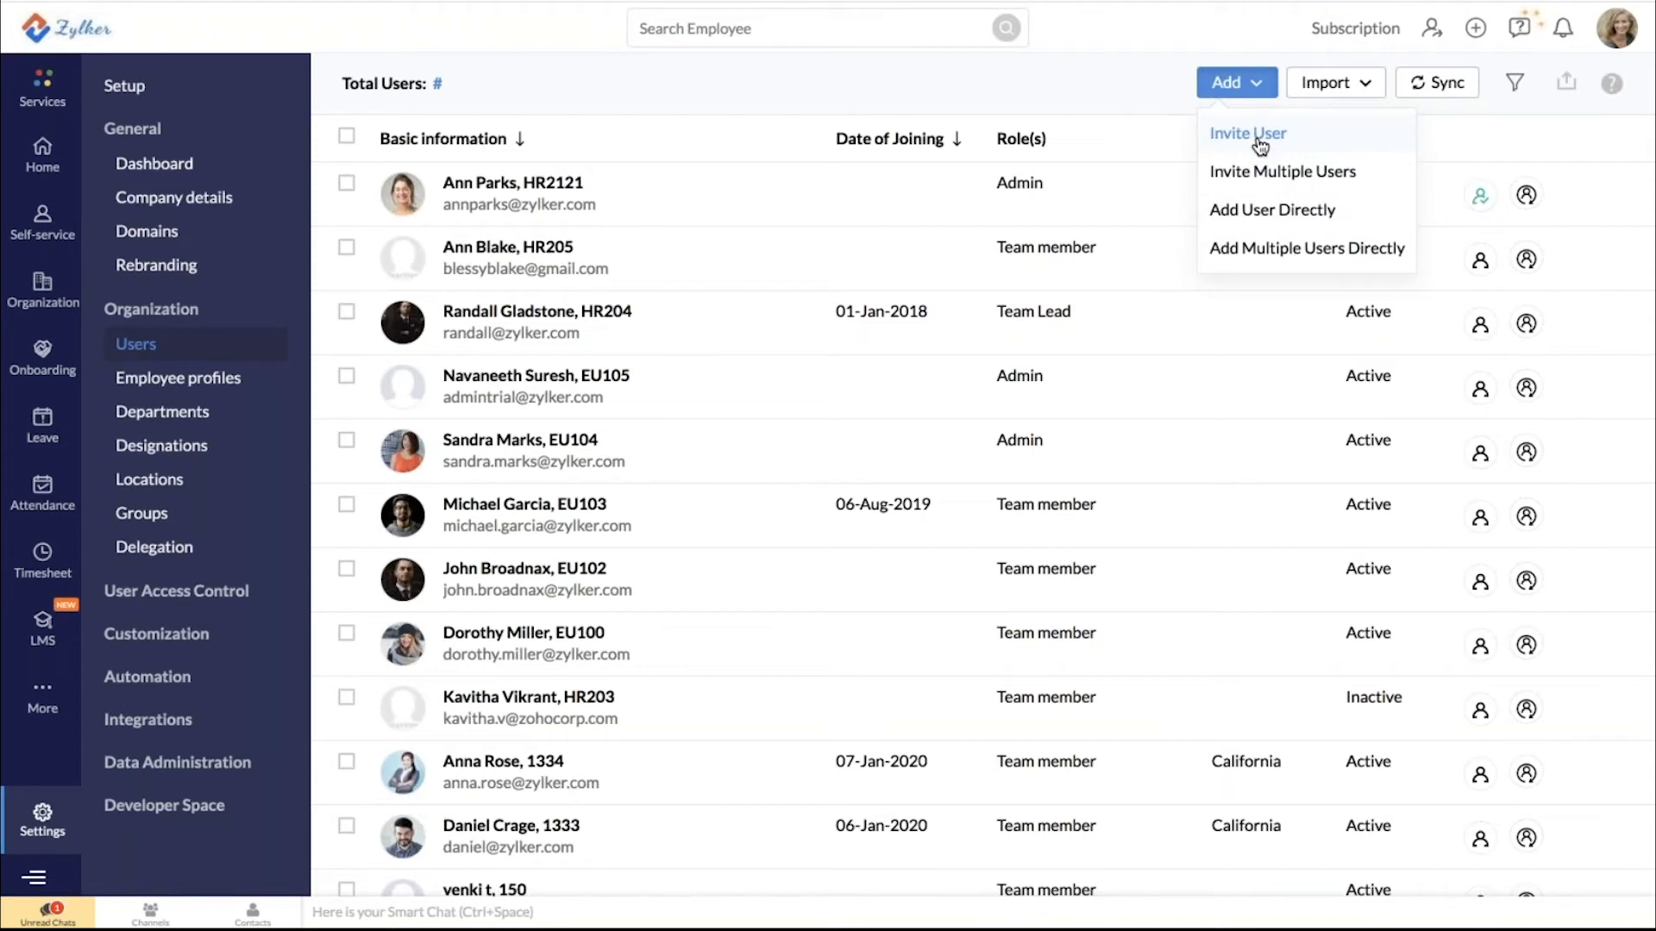
left_click(1152, 91)
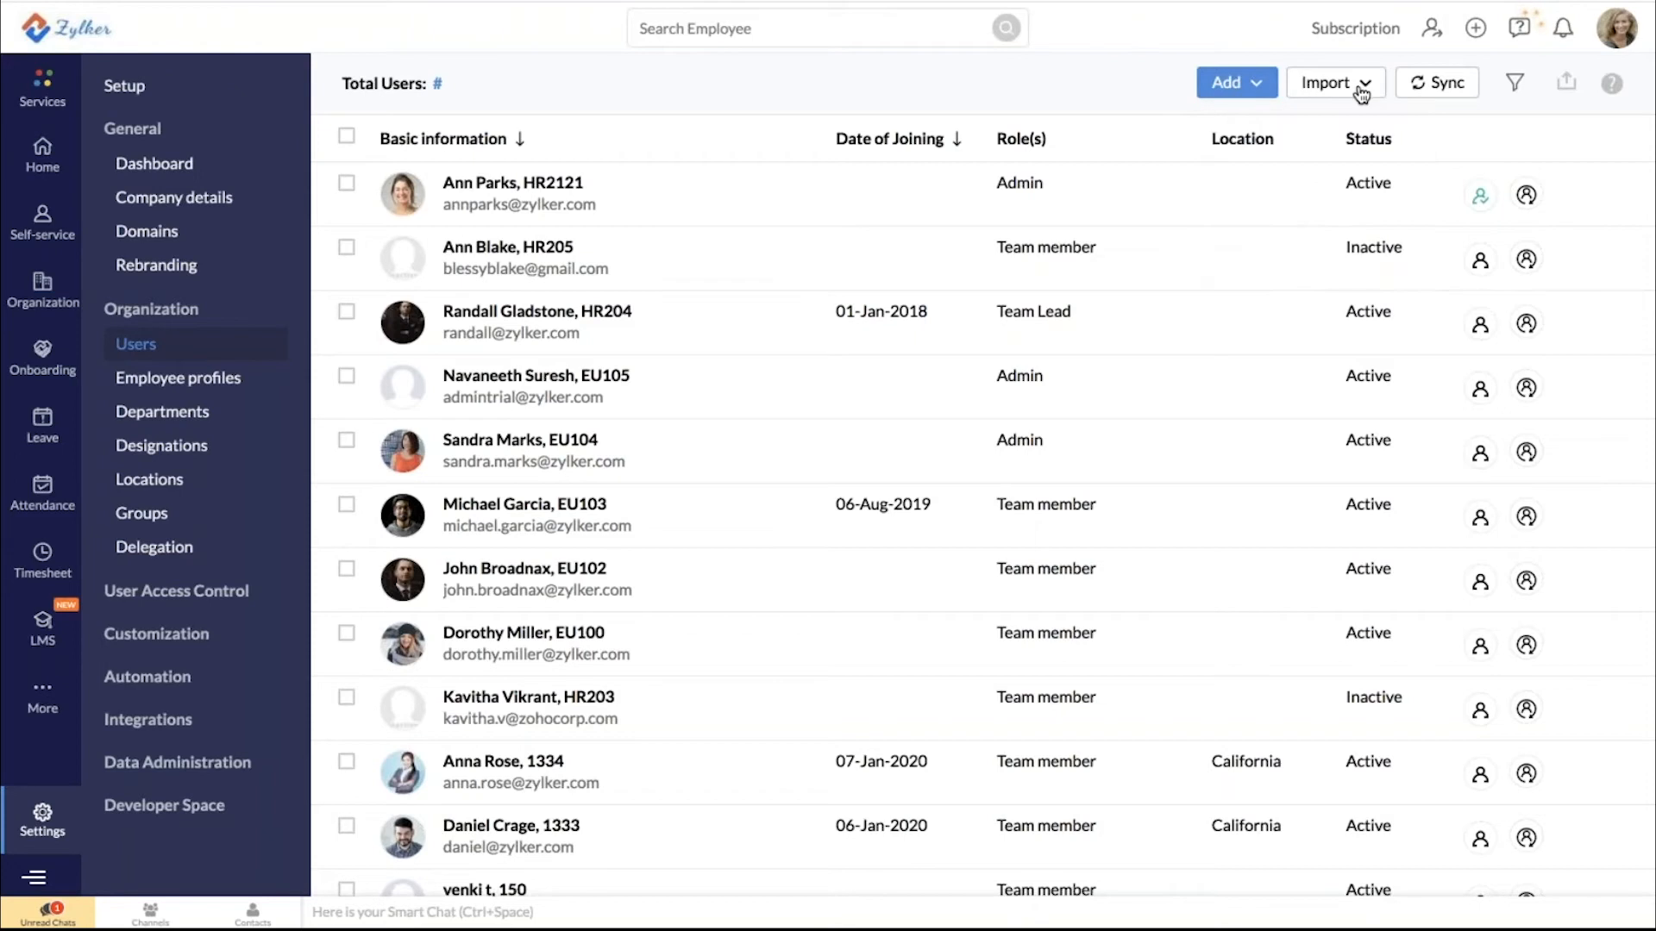
View the two user import choices without selecting one, and browse the listed users' roles, locations and statuses
left_click(1363, 90)
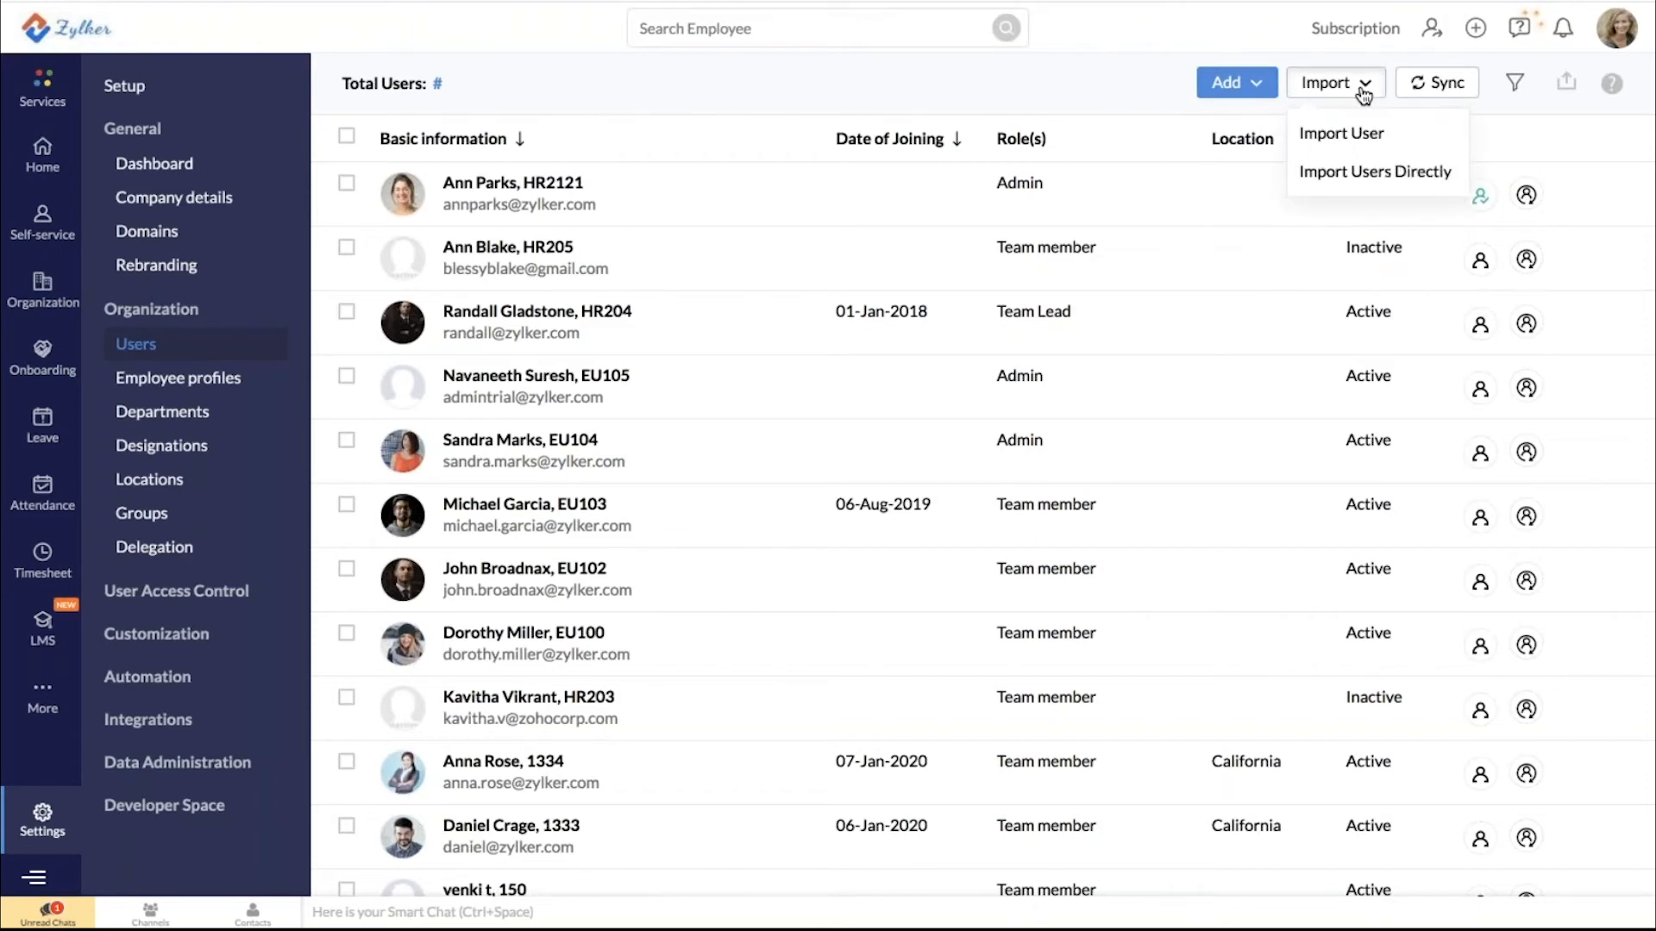
left_click(1431, 93)
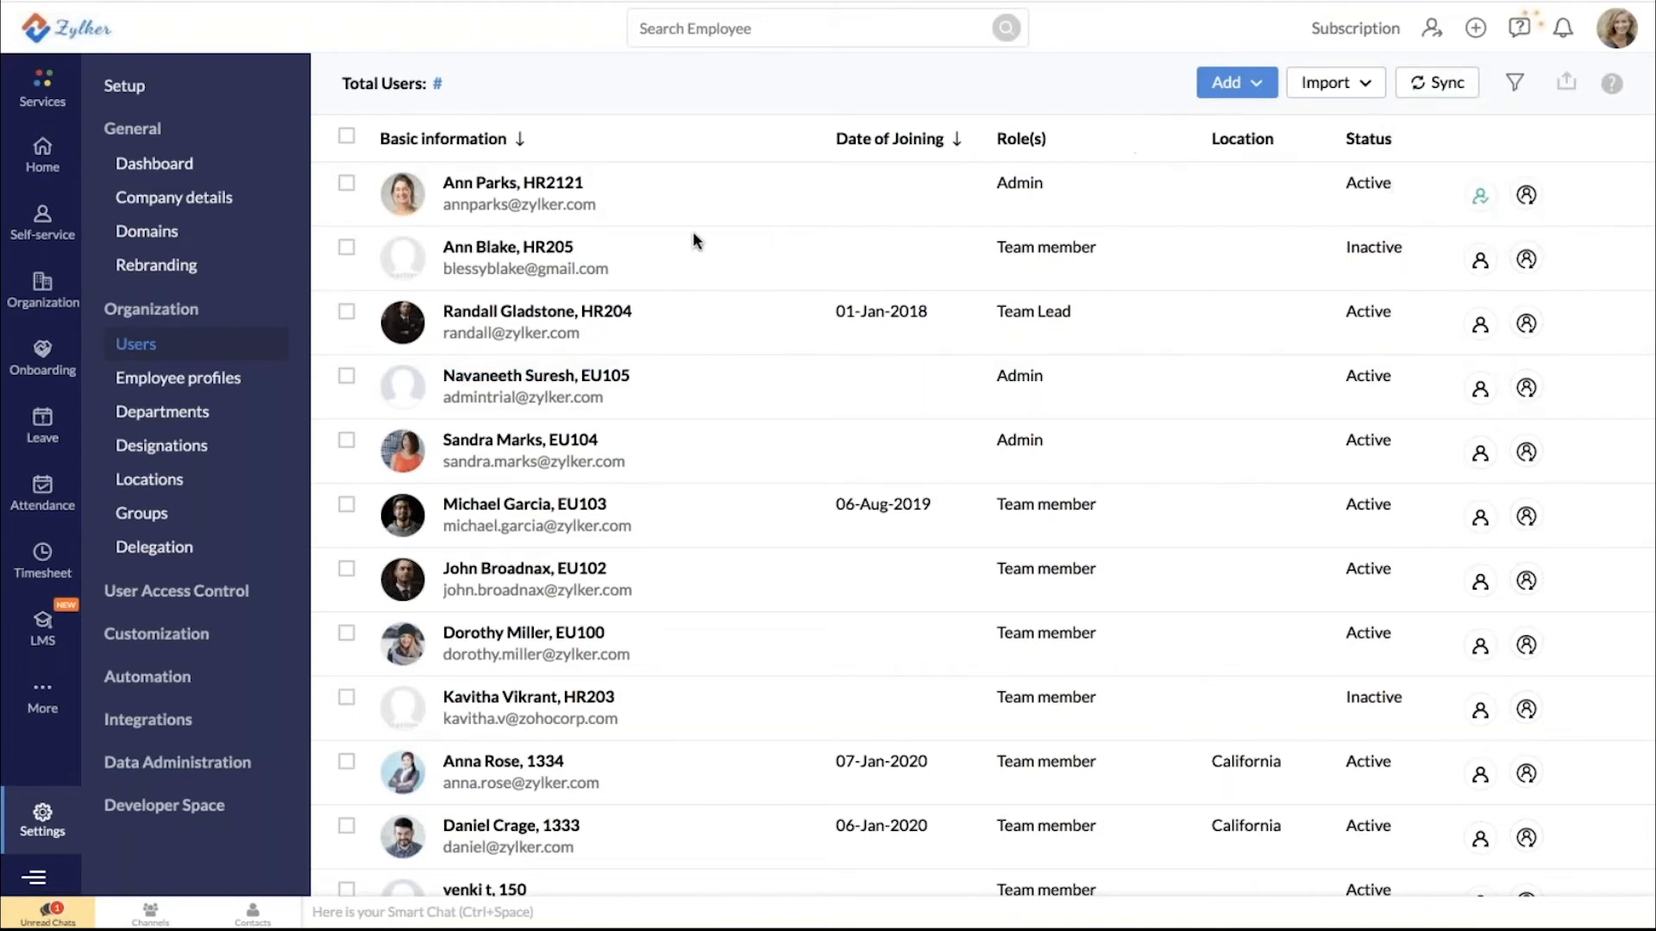
scroll(535, 375, "down", 1)
scroll(535, 388, "down", 3)
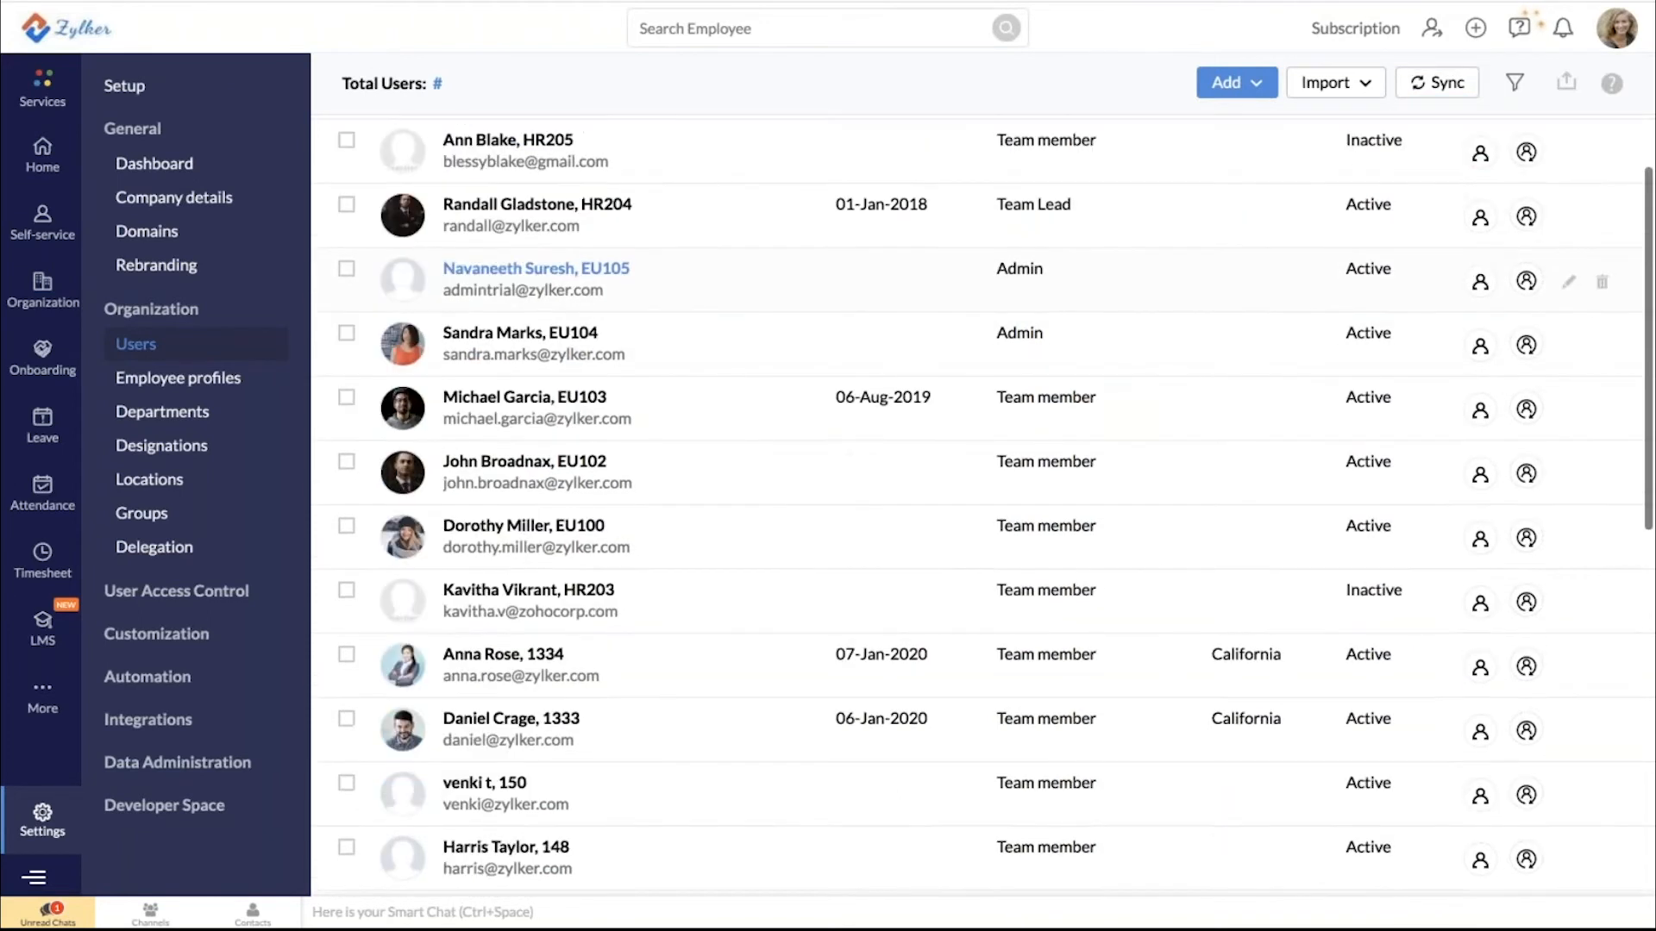
Browse the rest of the user list, then view the first listed user's record and close it
scroll(612, 598, "down", 2)
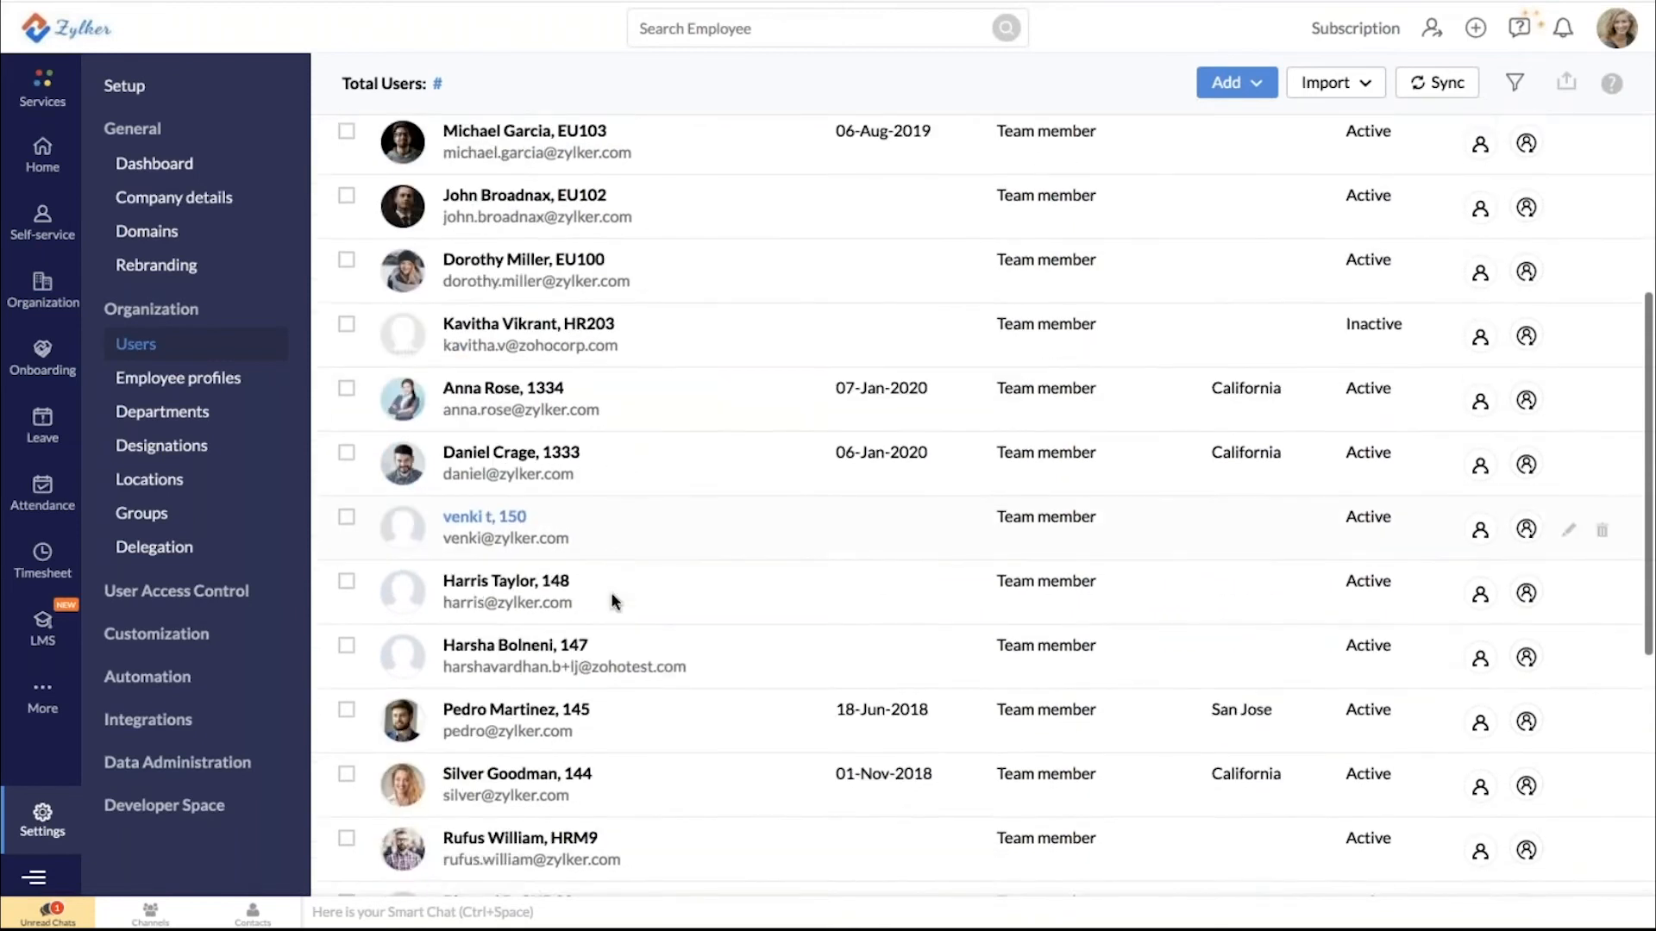
scroll(611, 592, "up", 6)
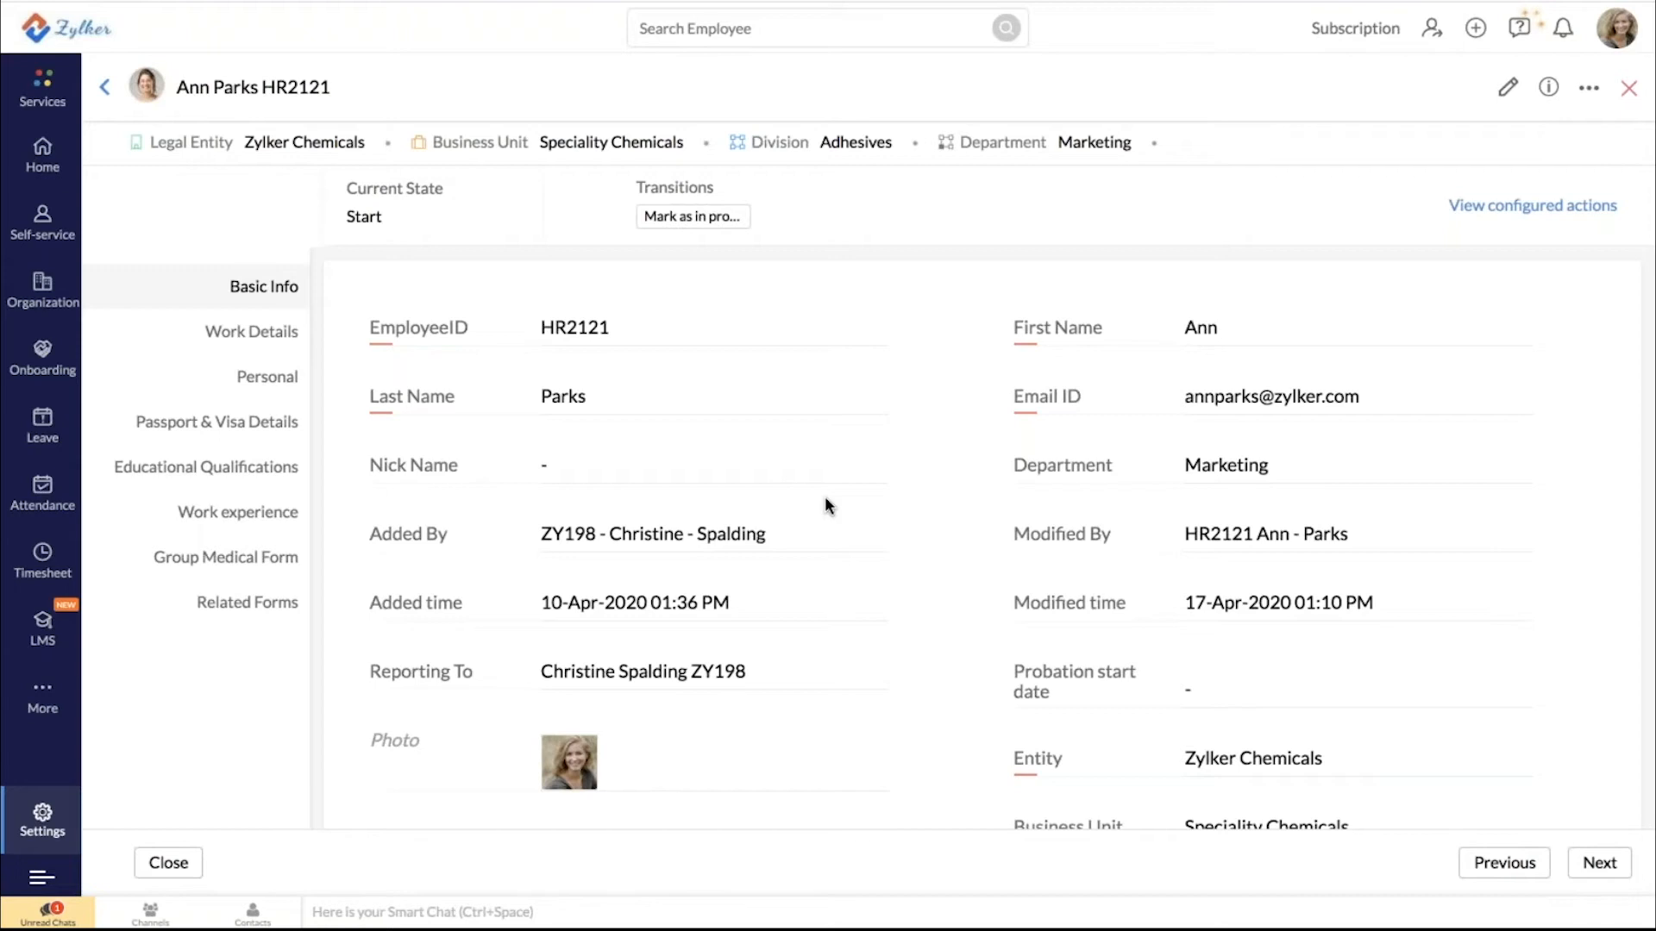
left_click(1628, 87)
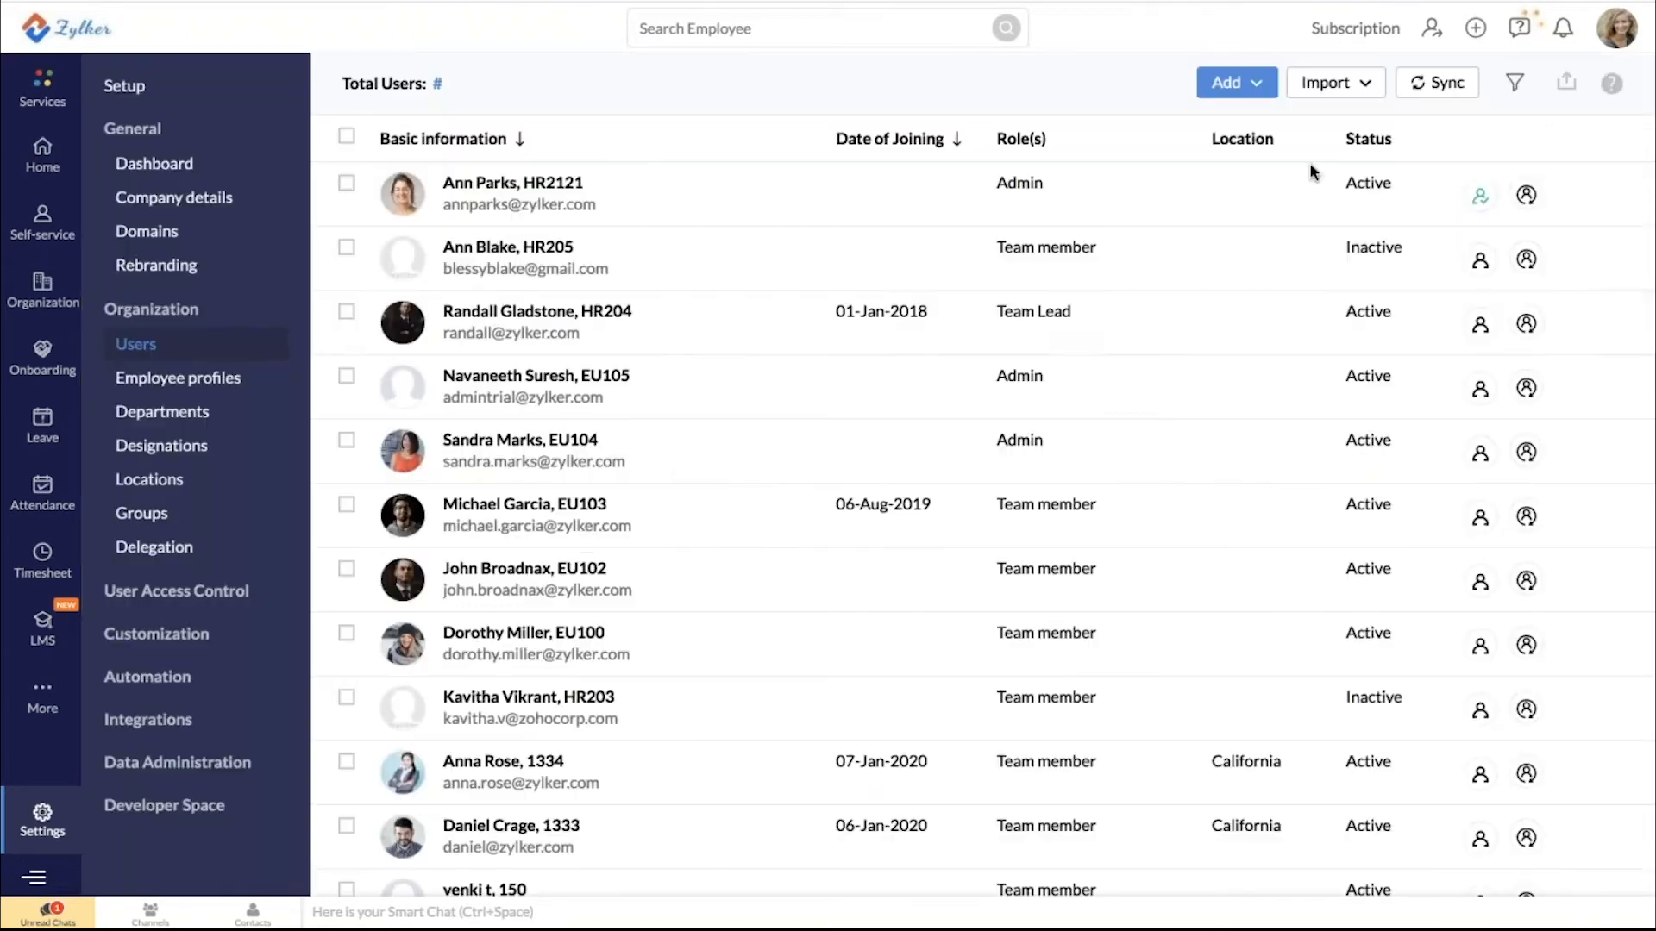
Open the employee profiles list, browse it, and view the basic information of the second listed employee before closing the record
left_click(219, 382)
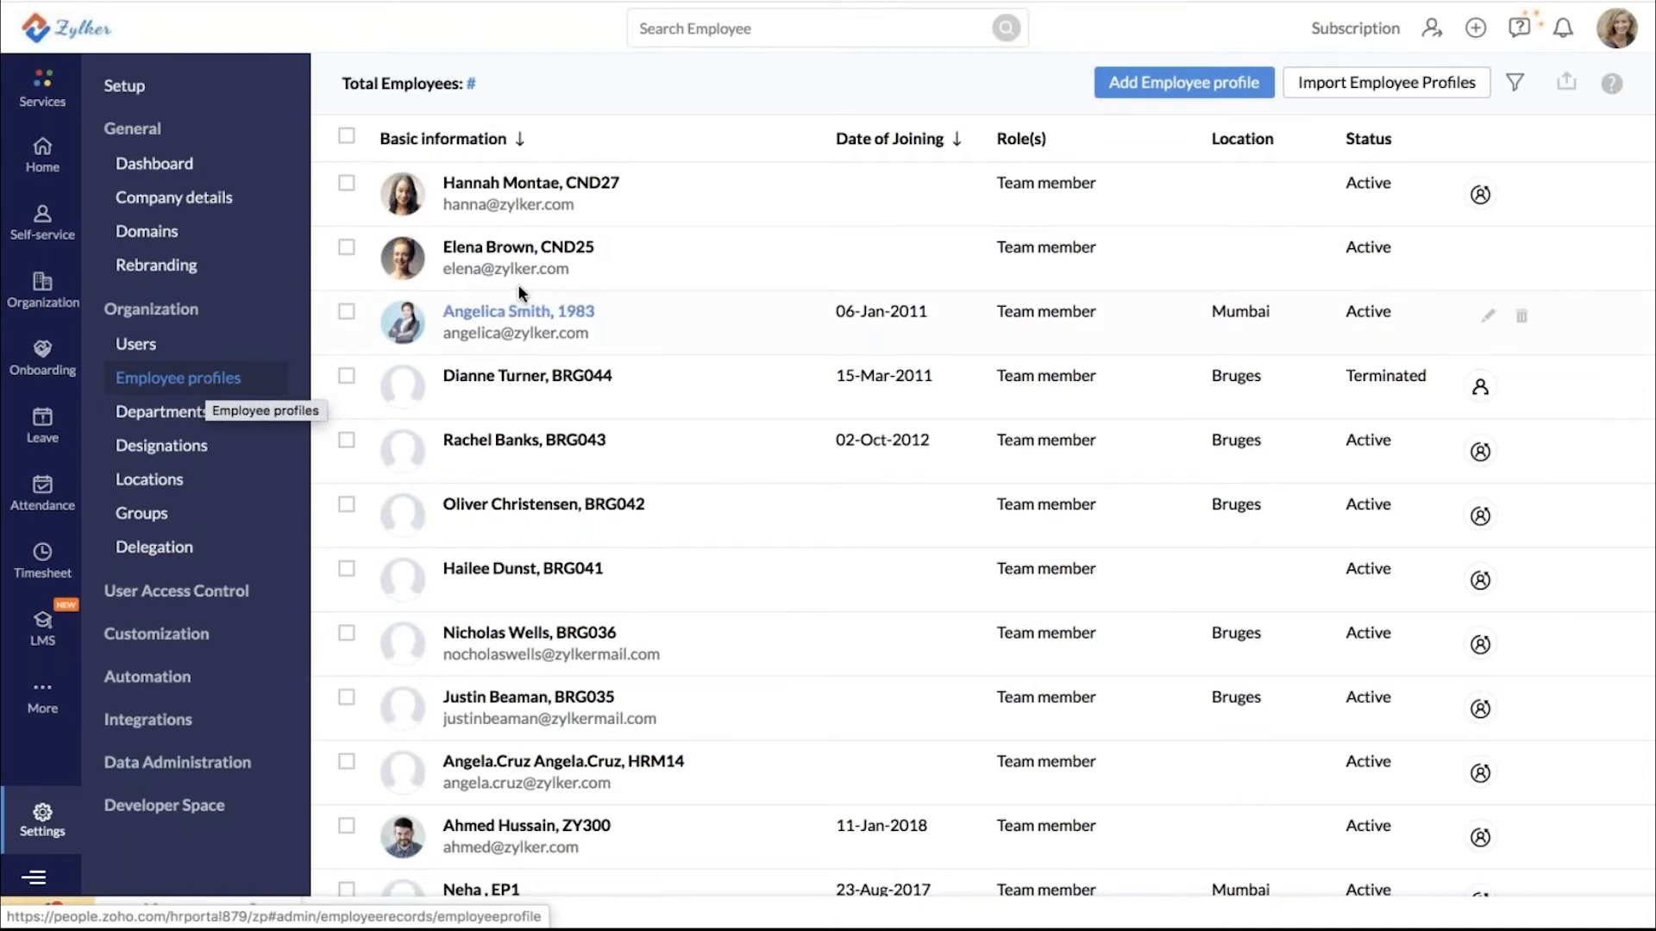
scroll(723, 385, "down", 1)
scroll(725, 387, "up", 1)
scroll(725, 387, "down", 1)
scroll(724, 388, "up", 1)
left_click(485, 252)
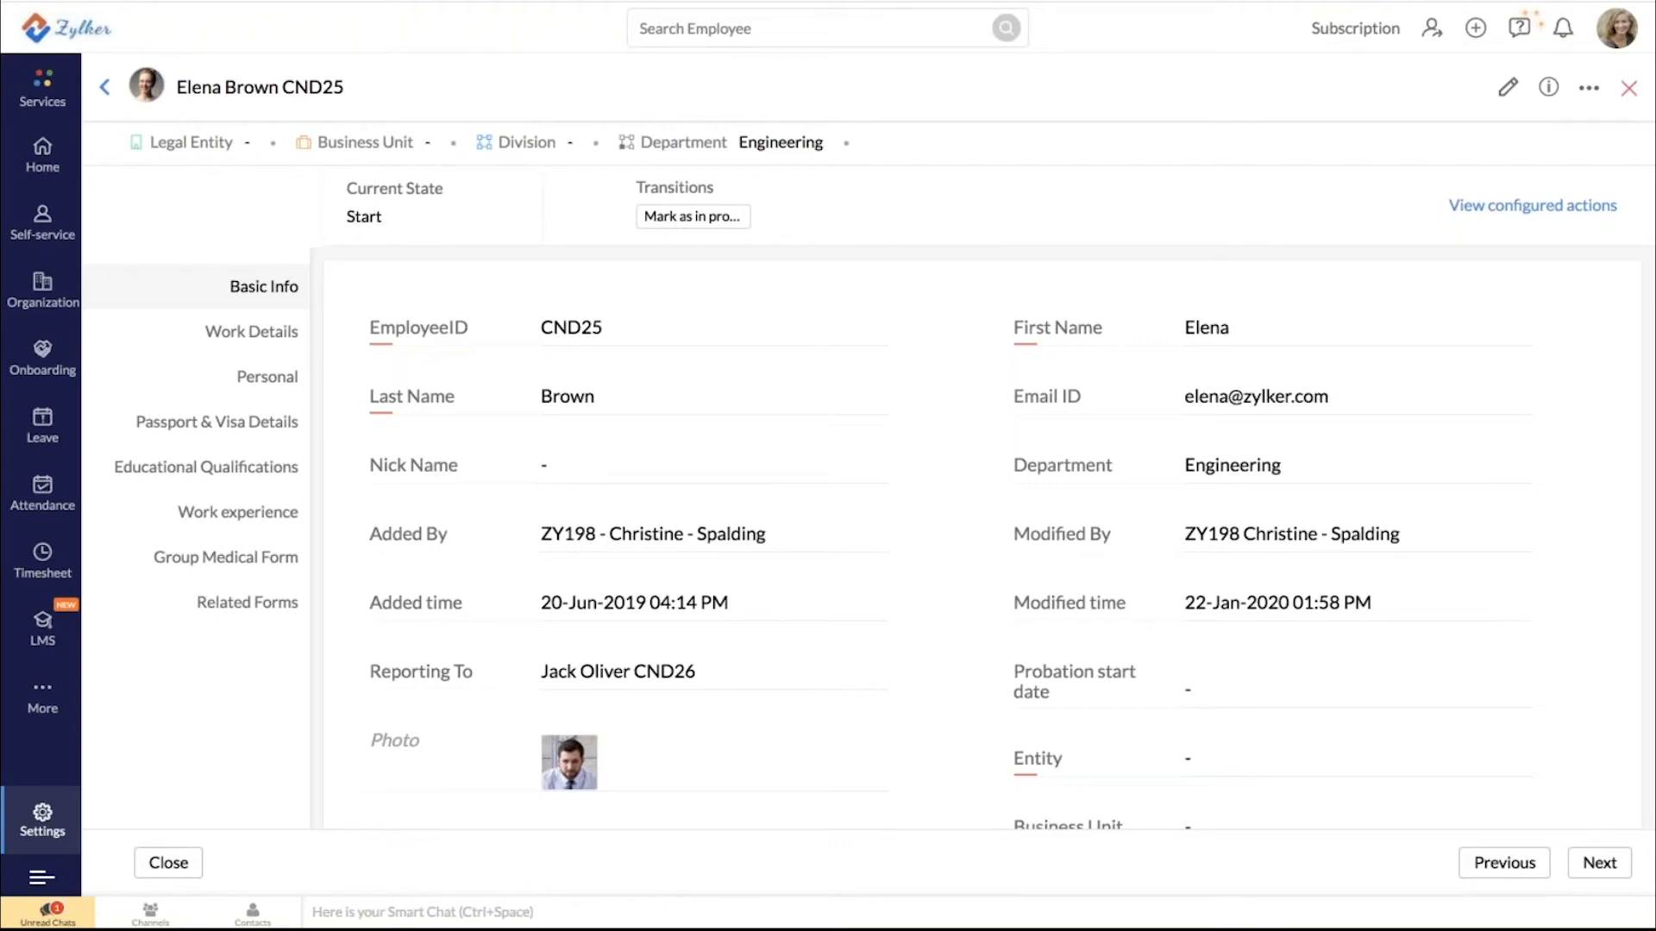
left_click(1628, 88)
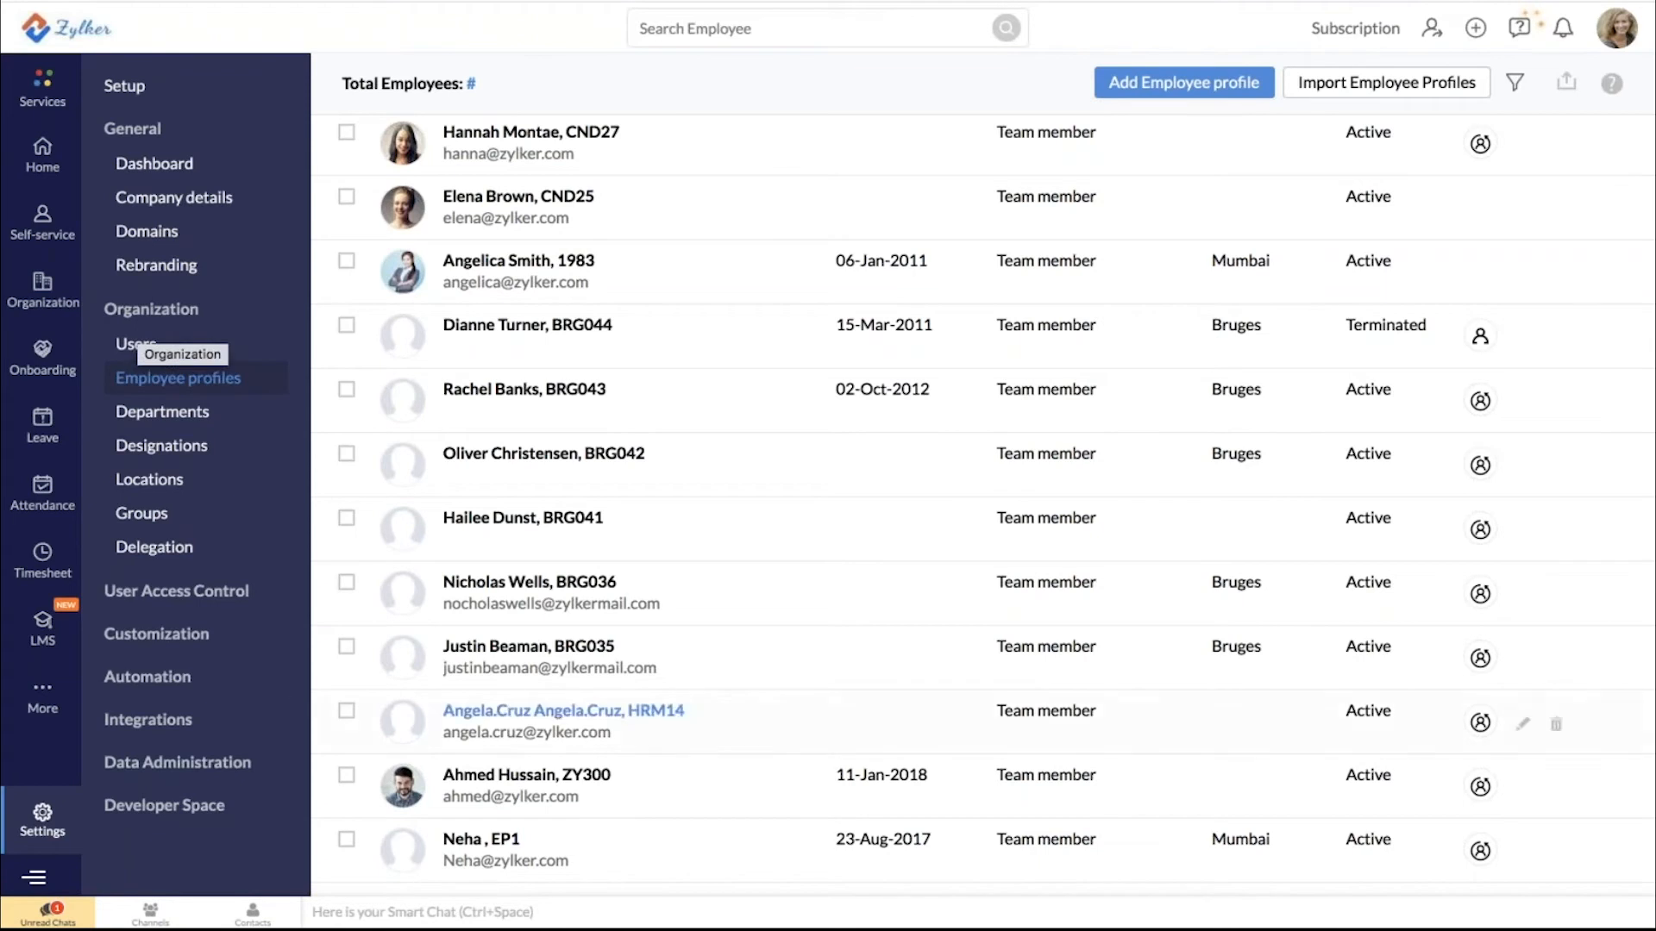
Open the user access control roles and review the general and specific roles defined
left_click(176, 593)
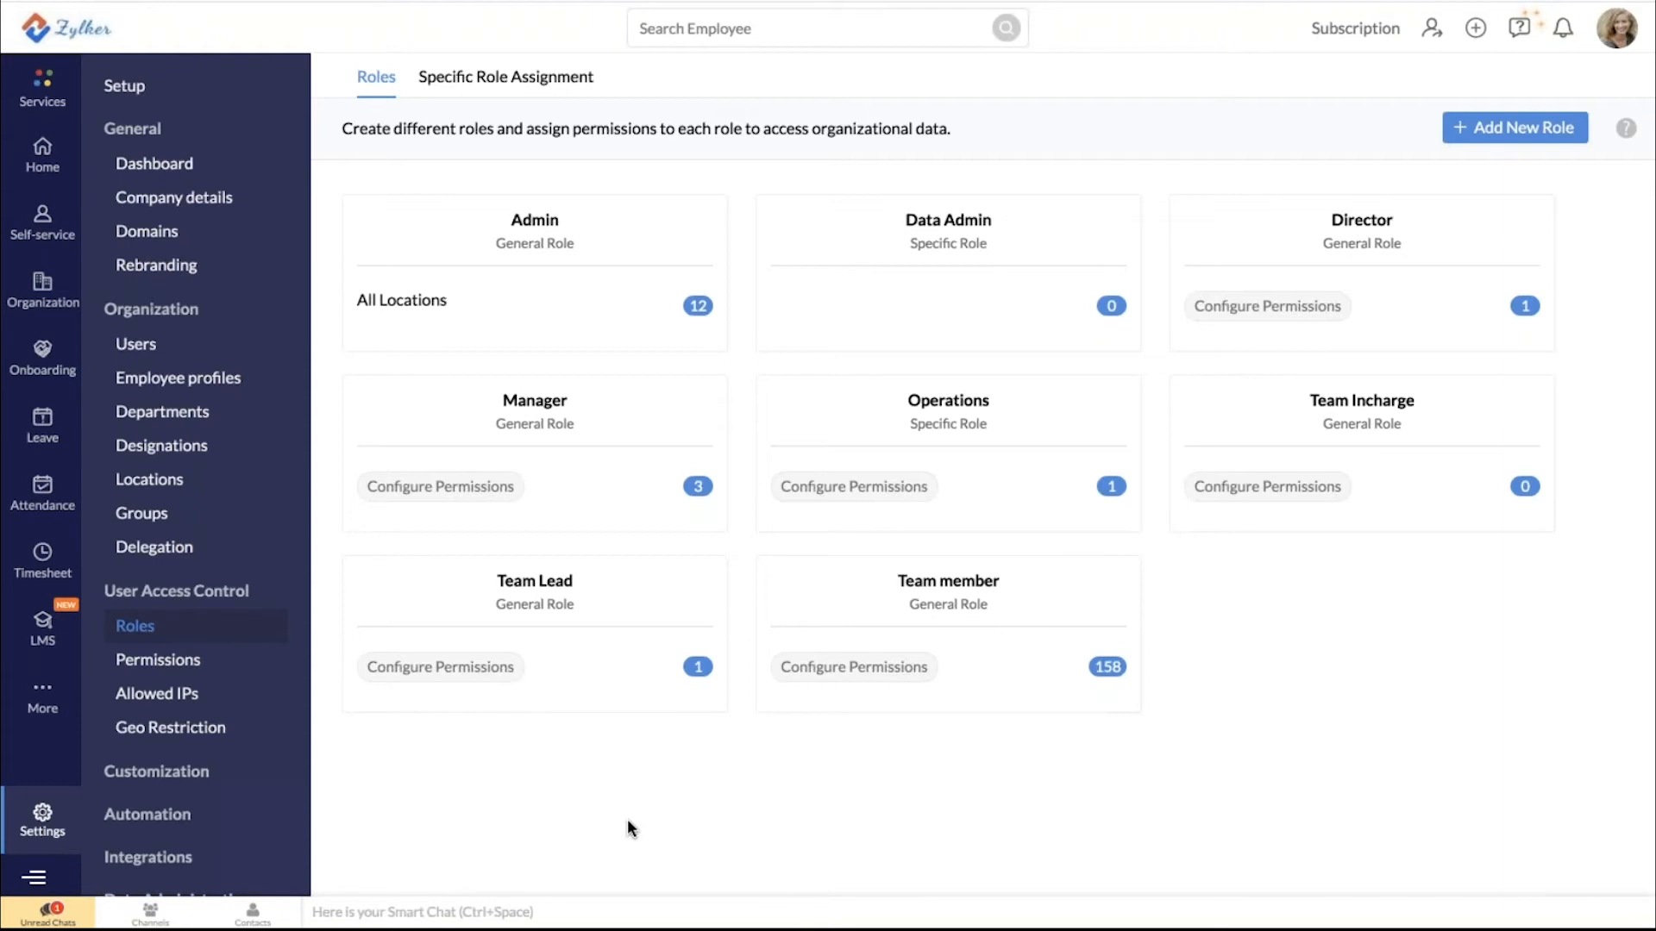
scroll(199, 580, "down", 1)
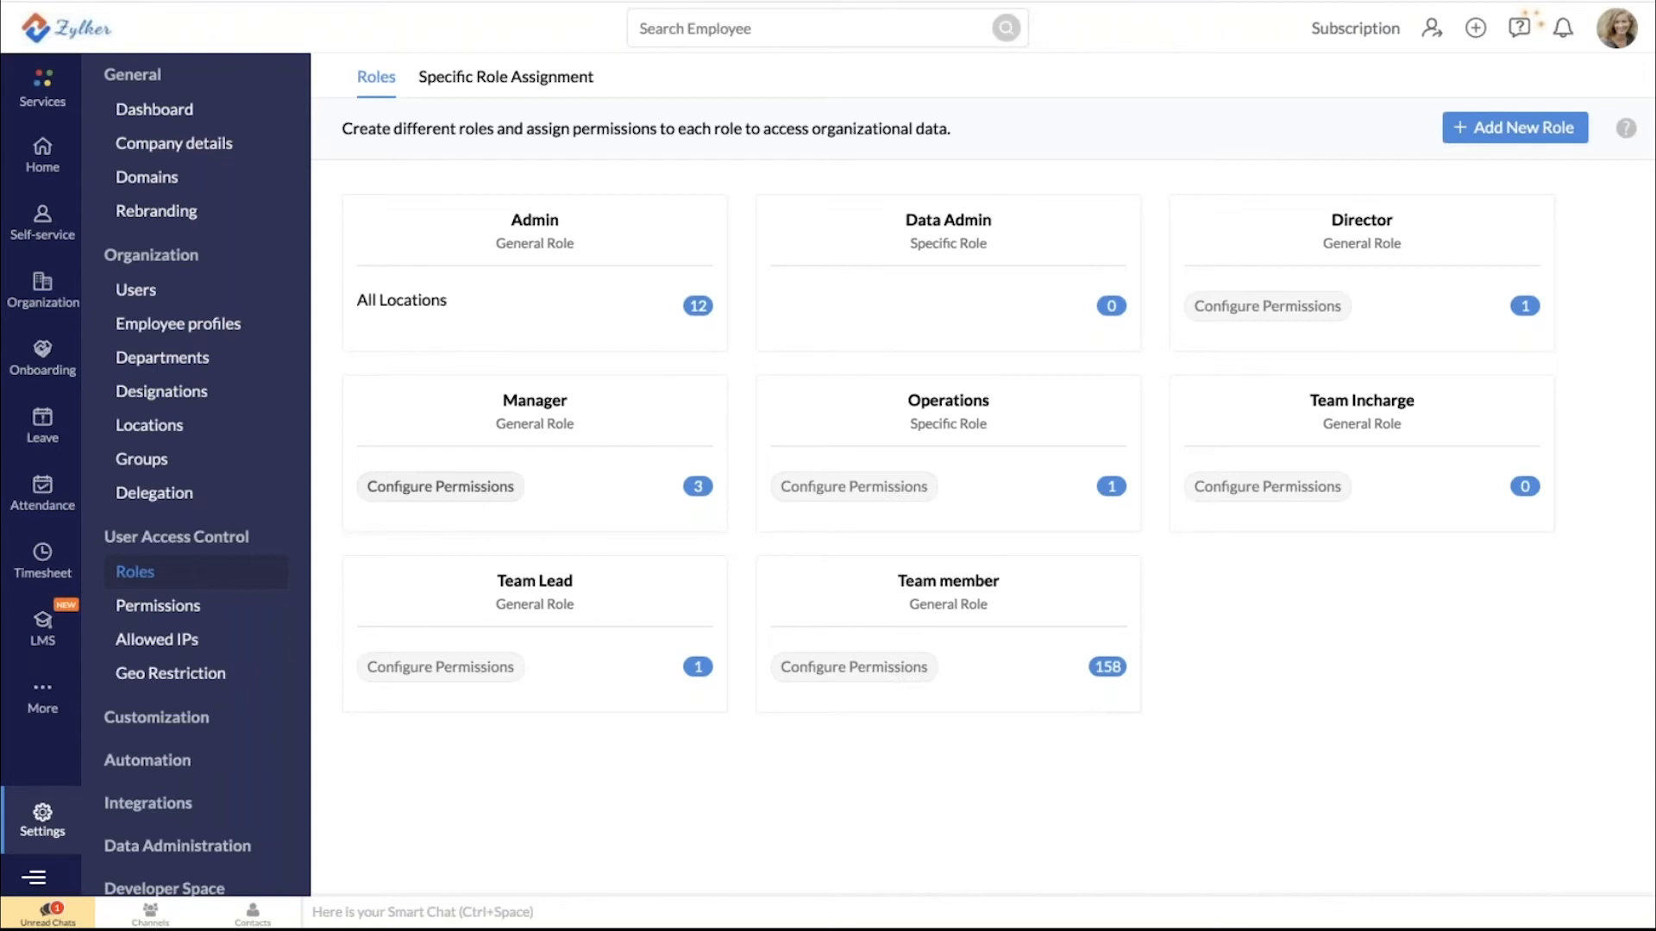
scroll(155, 639, "down", 1)
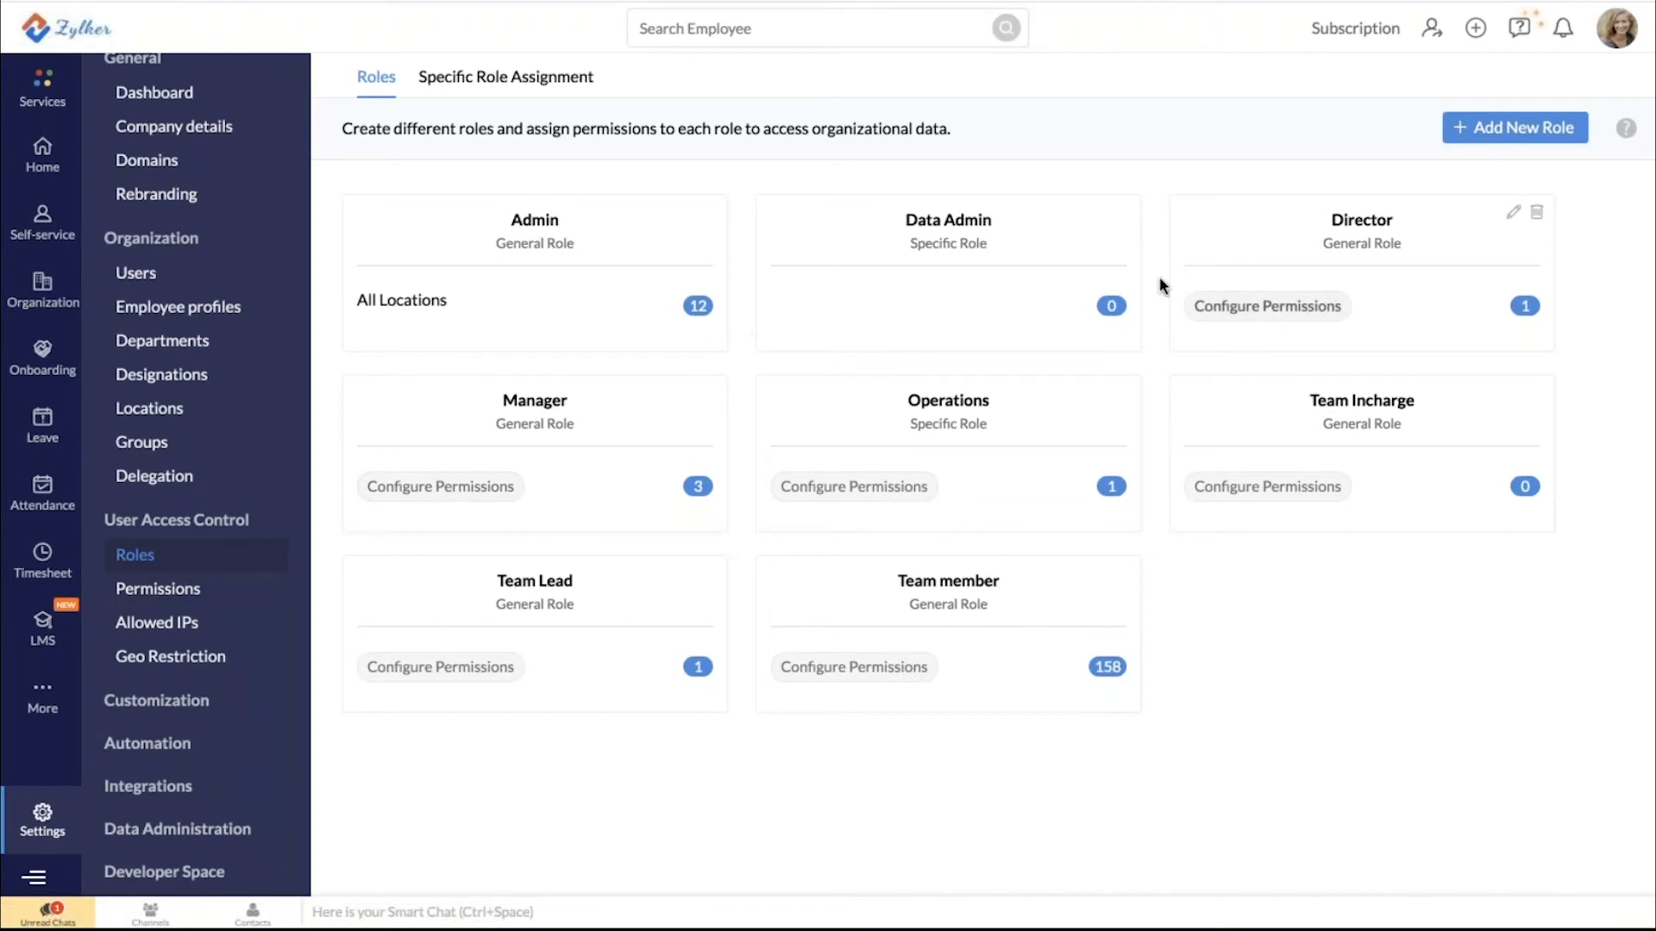
Review the specific role assignments and look through the blank Assign Specific Role form, closing it without saving
left_click(507, 80)
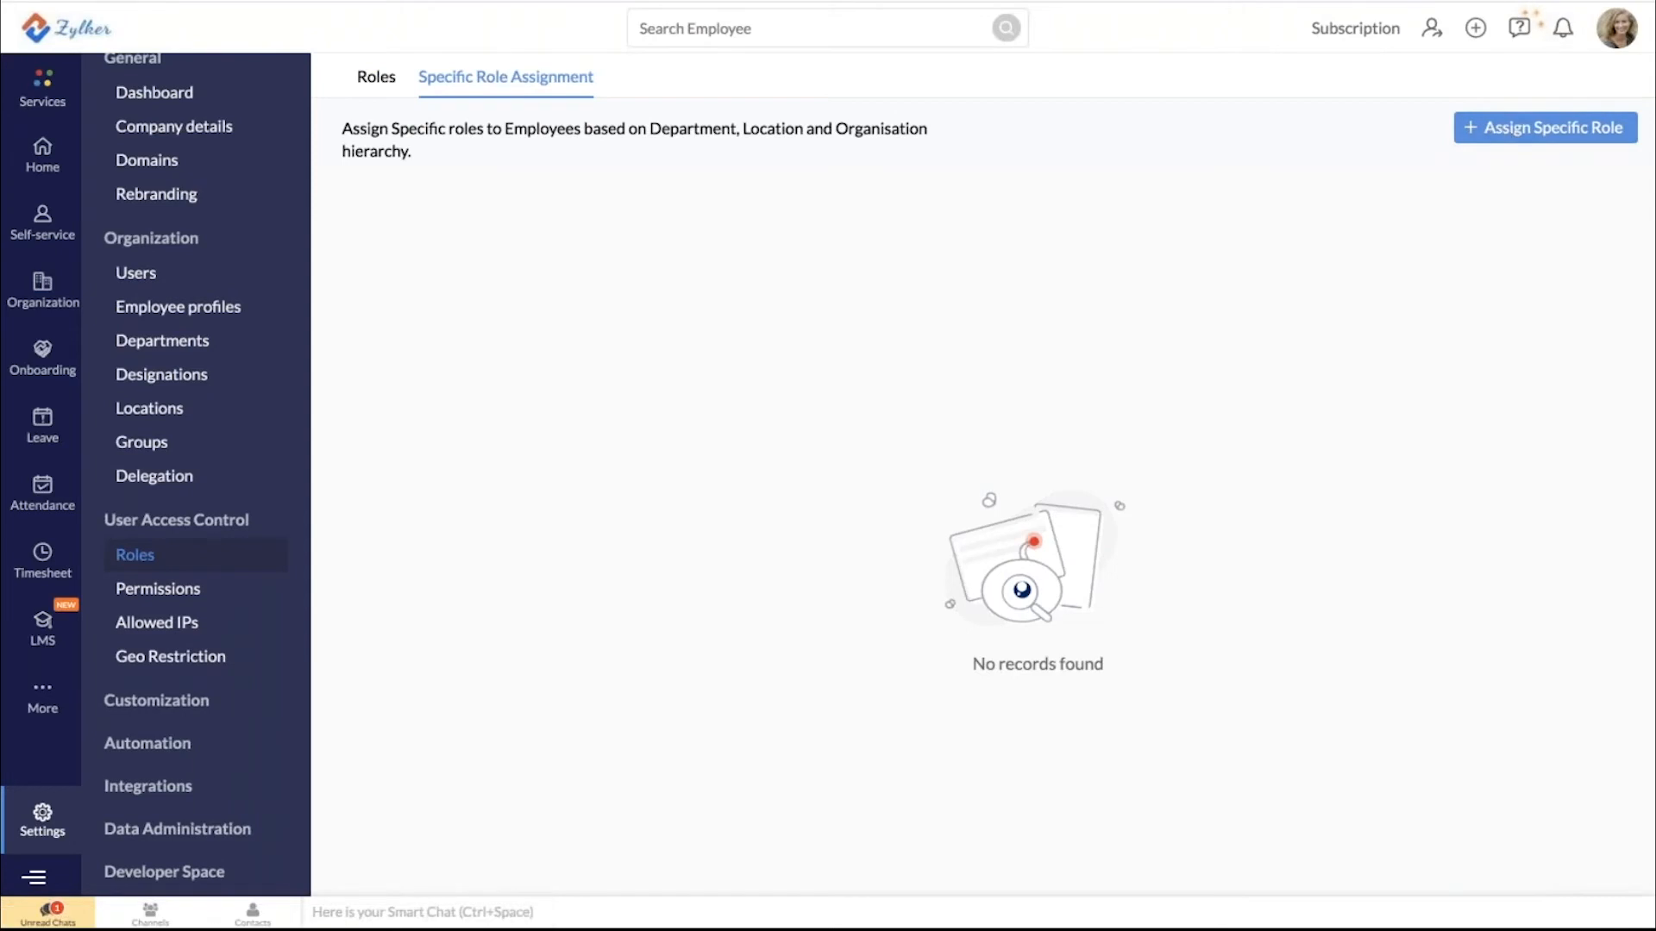
left_click(1544, 127)
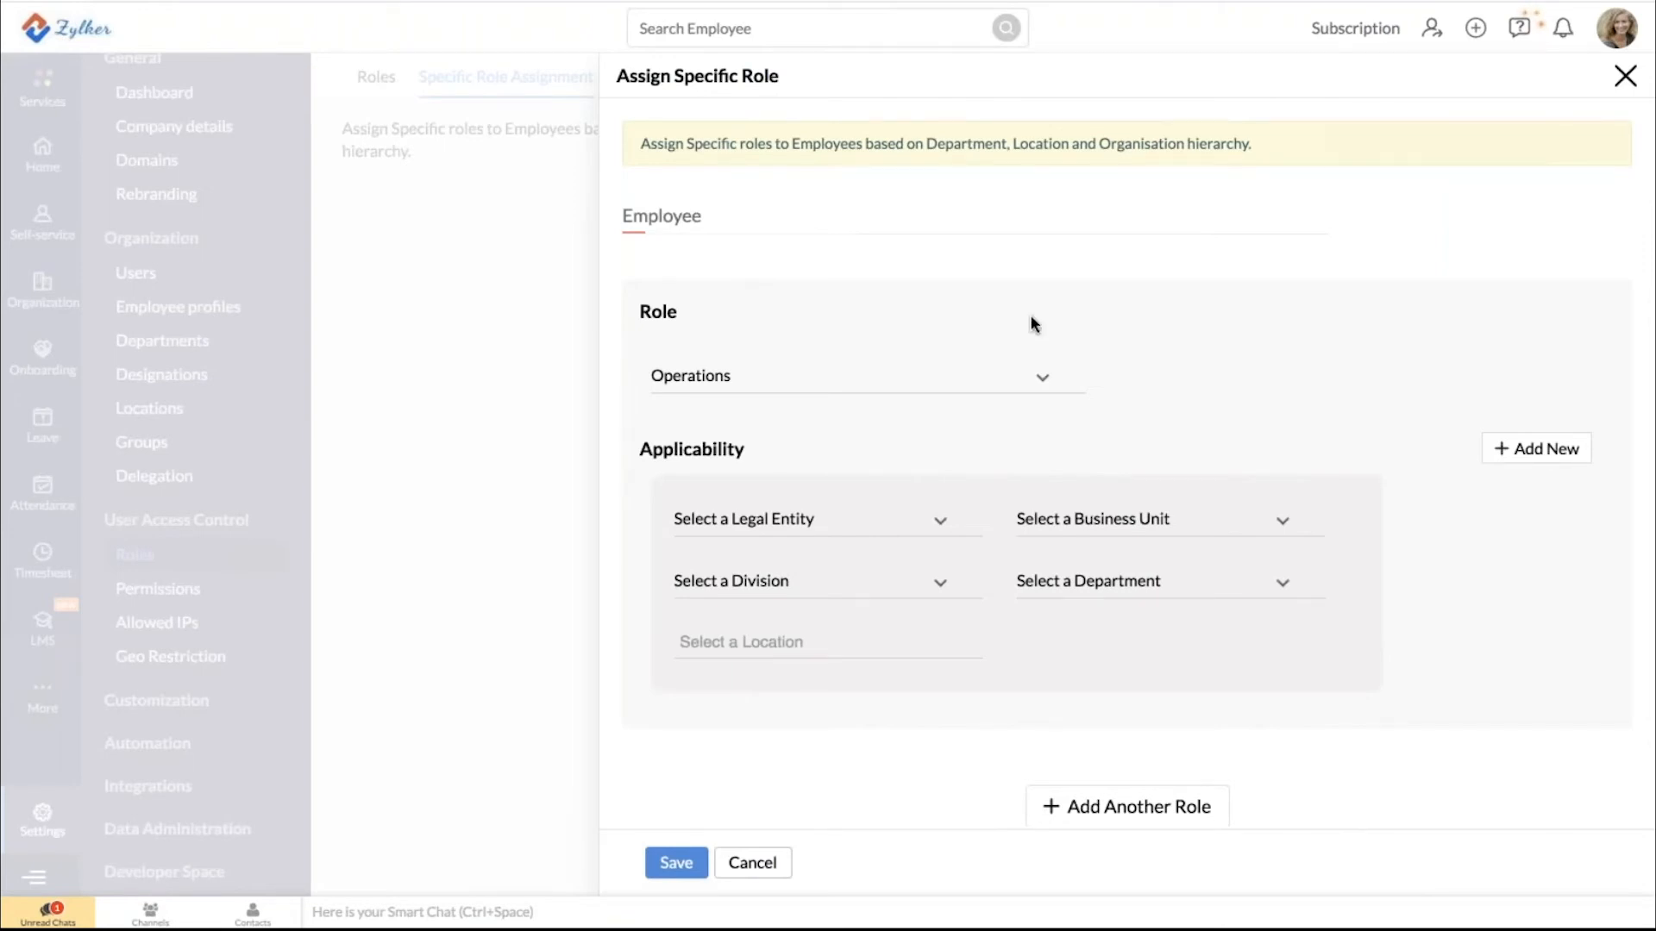
scroll(1046, 332, "down", 3)
scroll(1047, 332, "up", 1)
scroll(1246, 434, "down", 1)
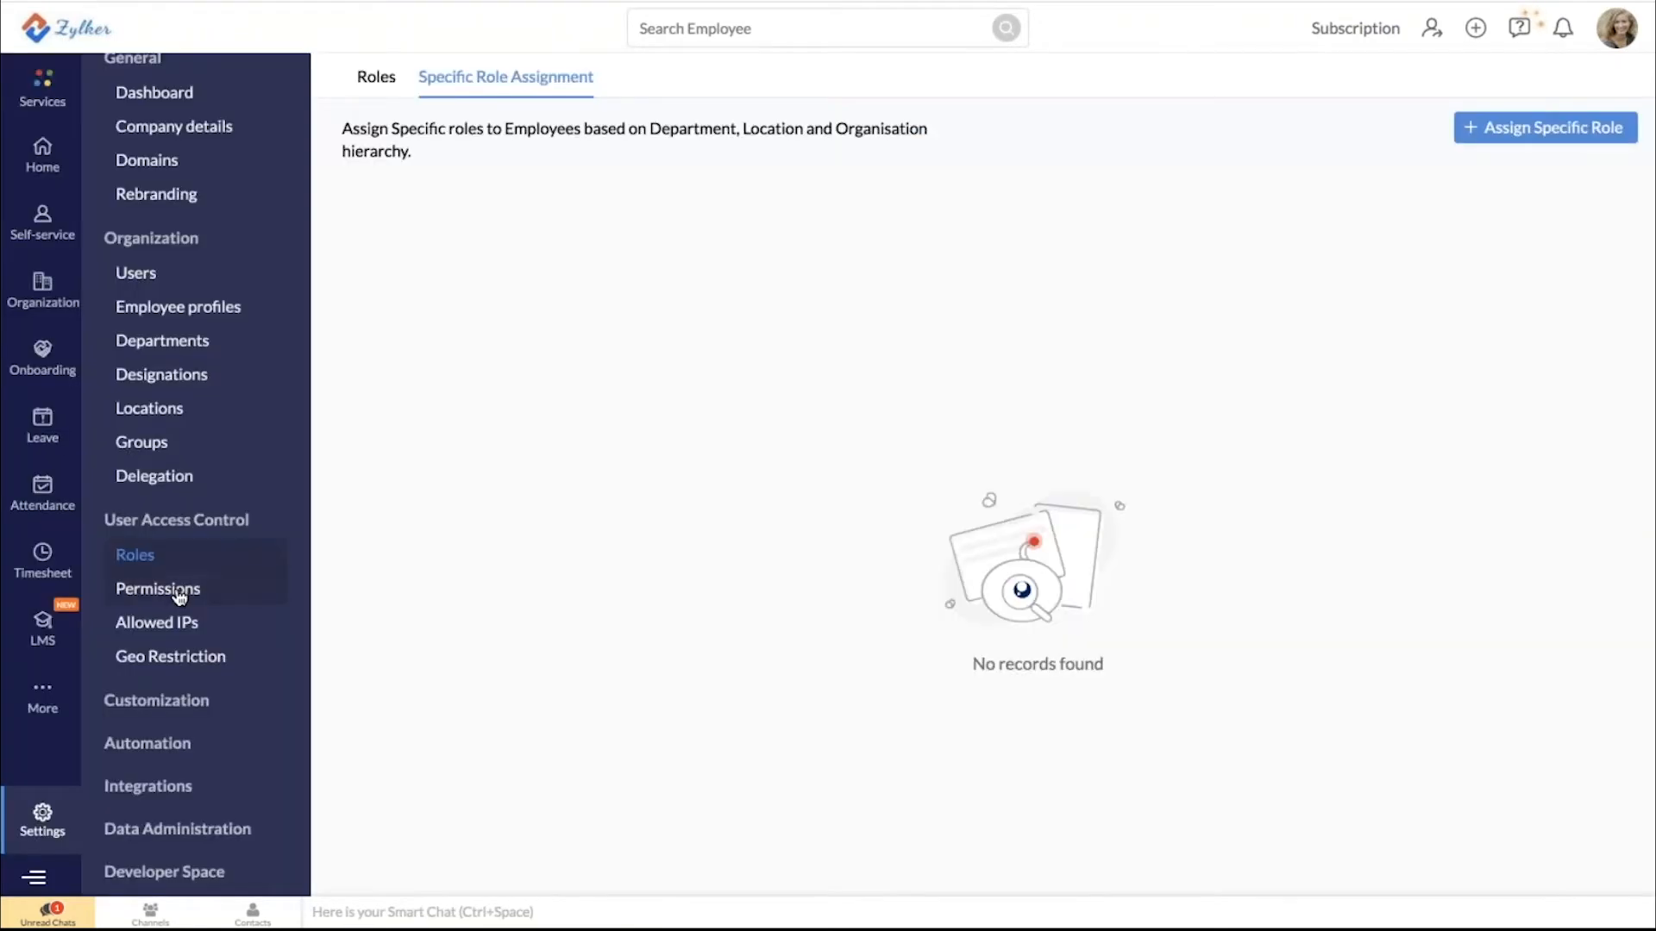
Open the form permissions and view the selectable forms and the Director role's edit-access levels for Employee, changing neither
left_click(178, 595)
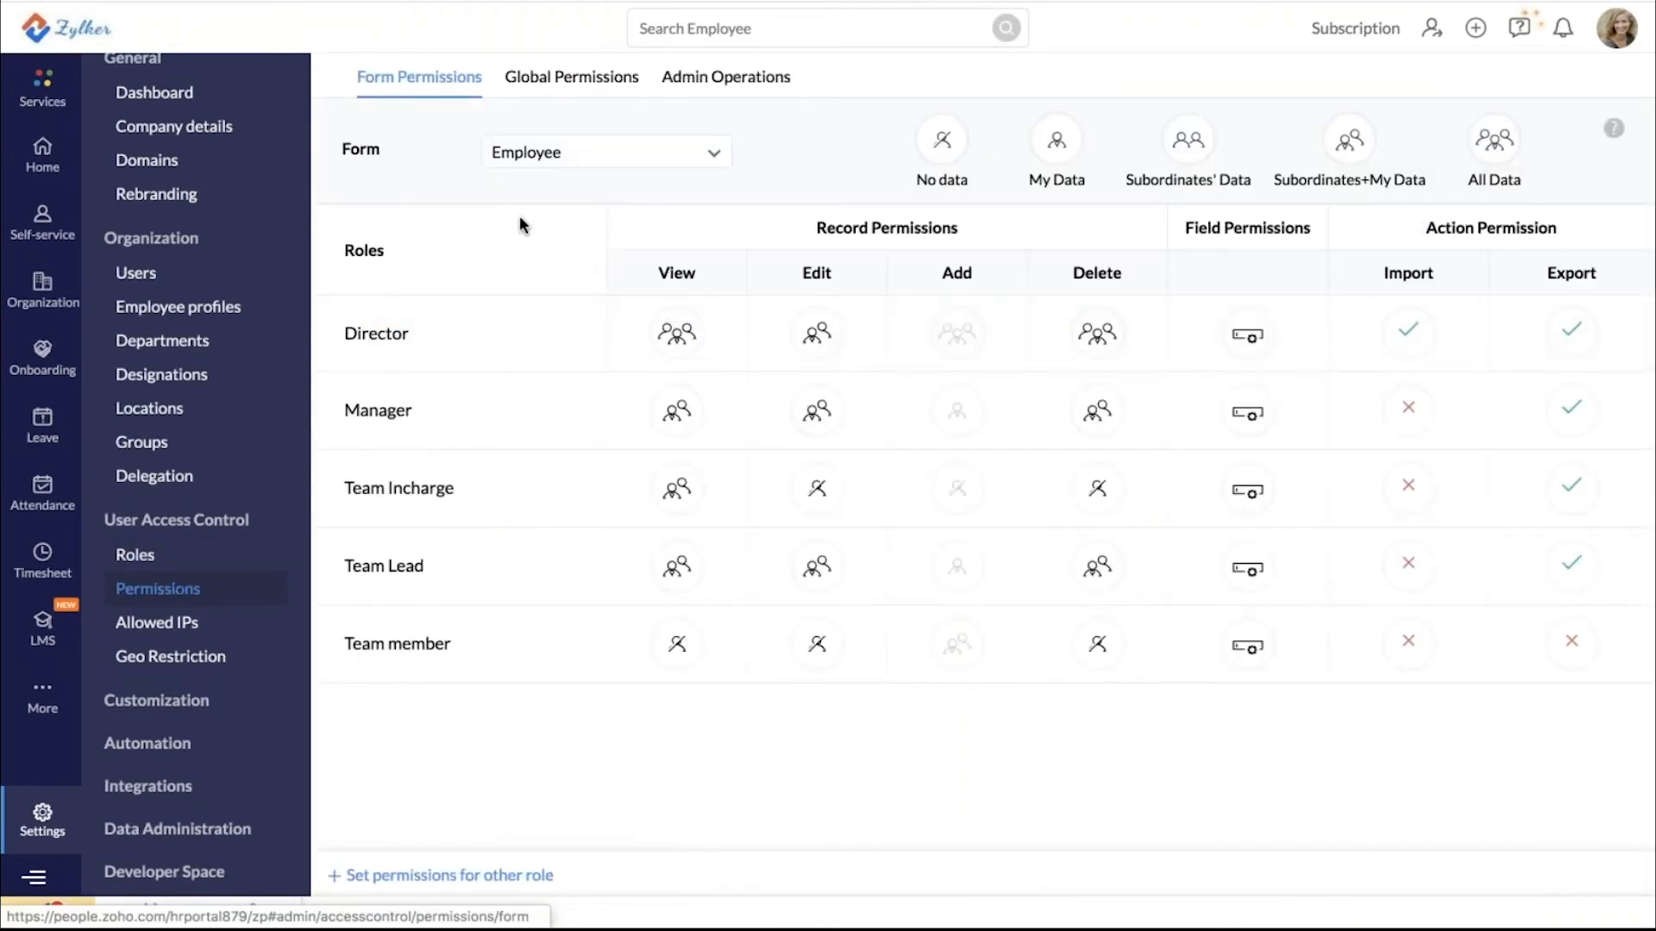
left_click(624, 164)
scroll(584, 315, "up", 3)
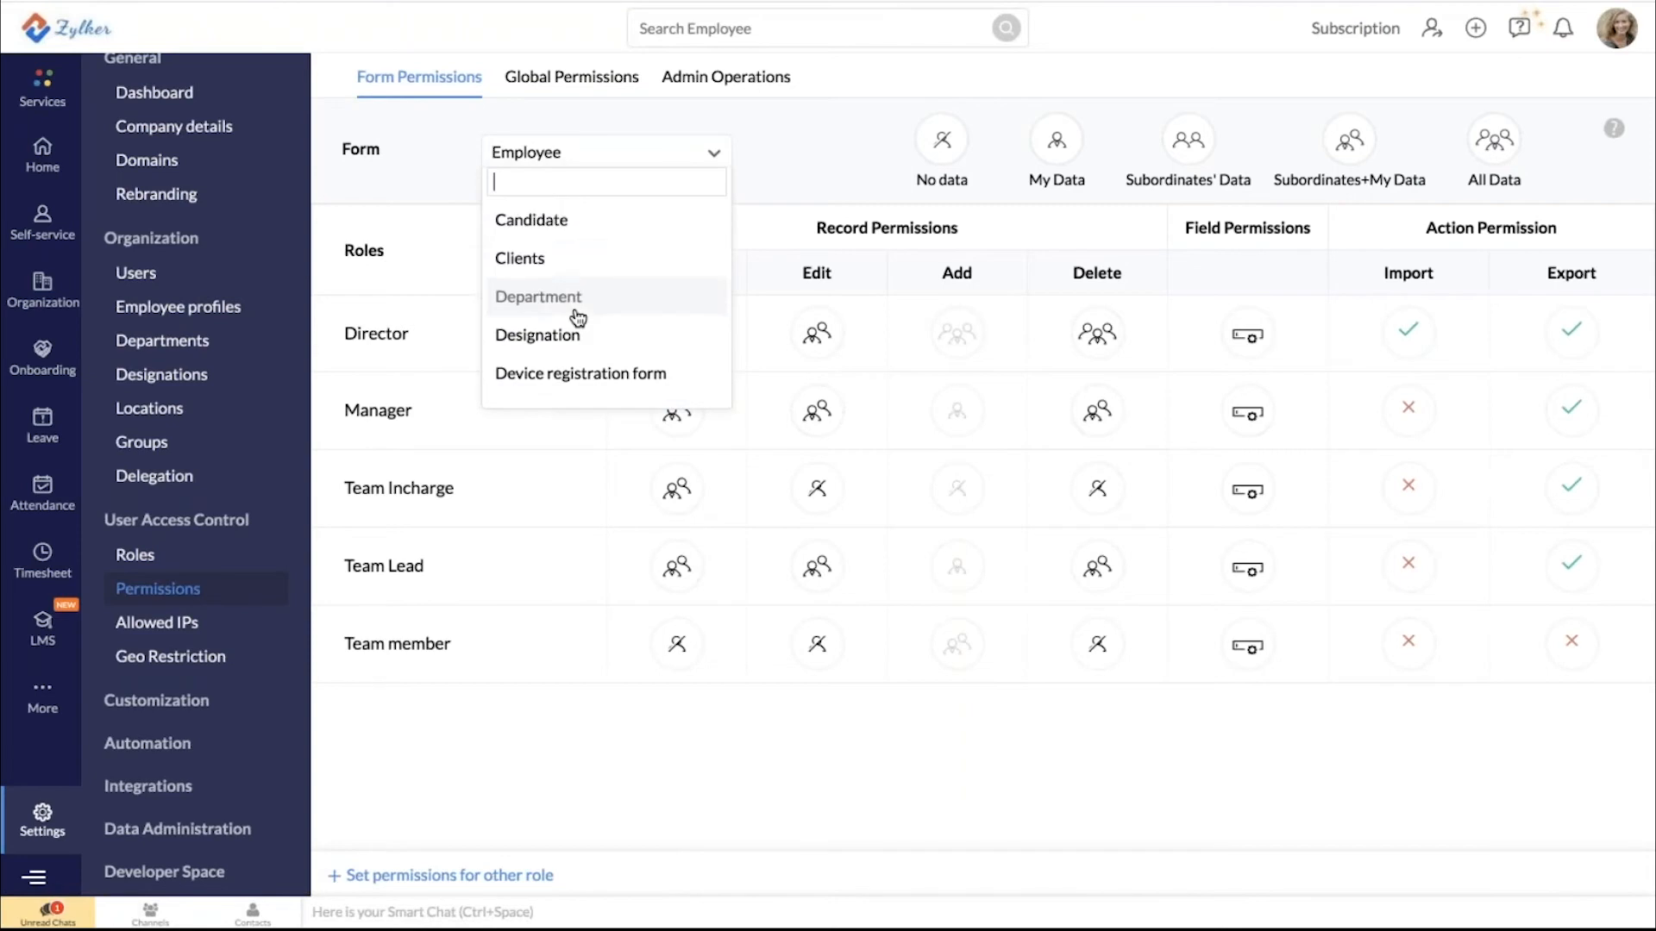
scroll(603, 305, "down", 1)
left_click(755, 200)
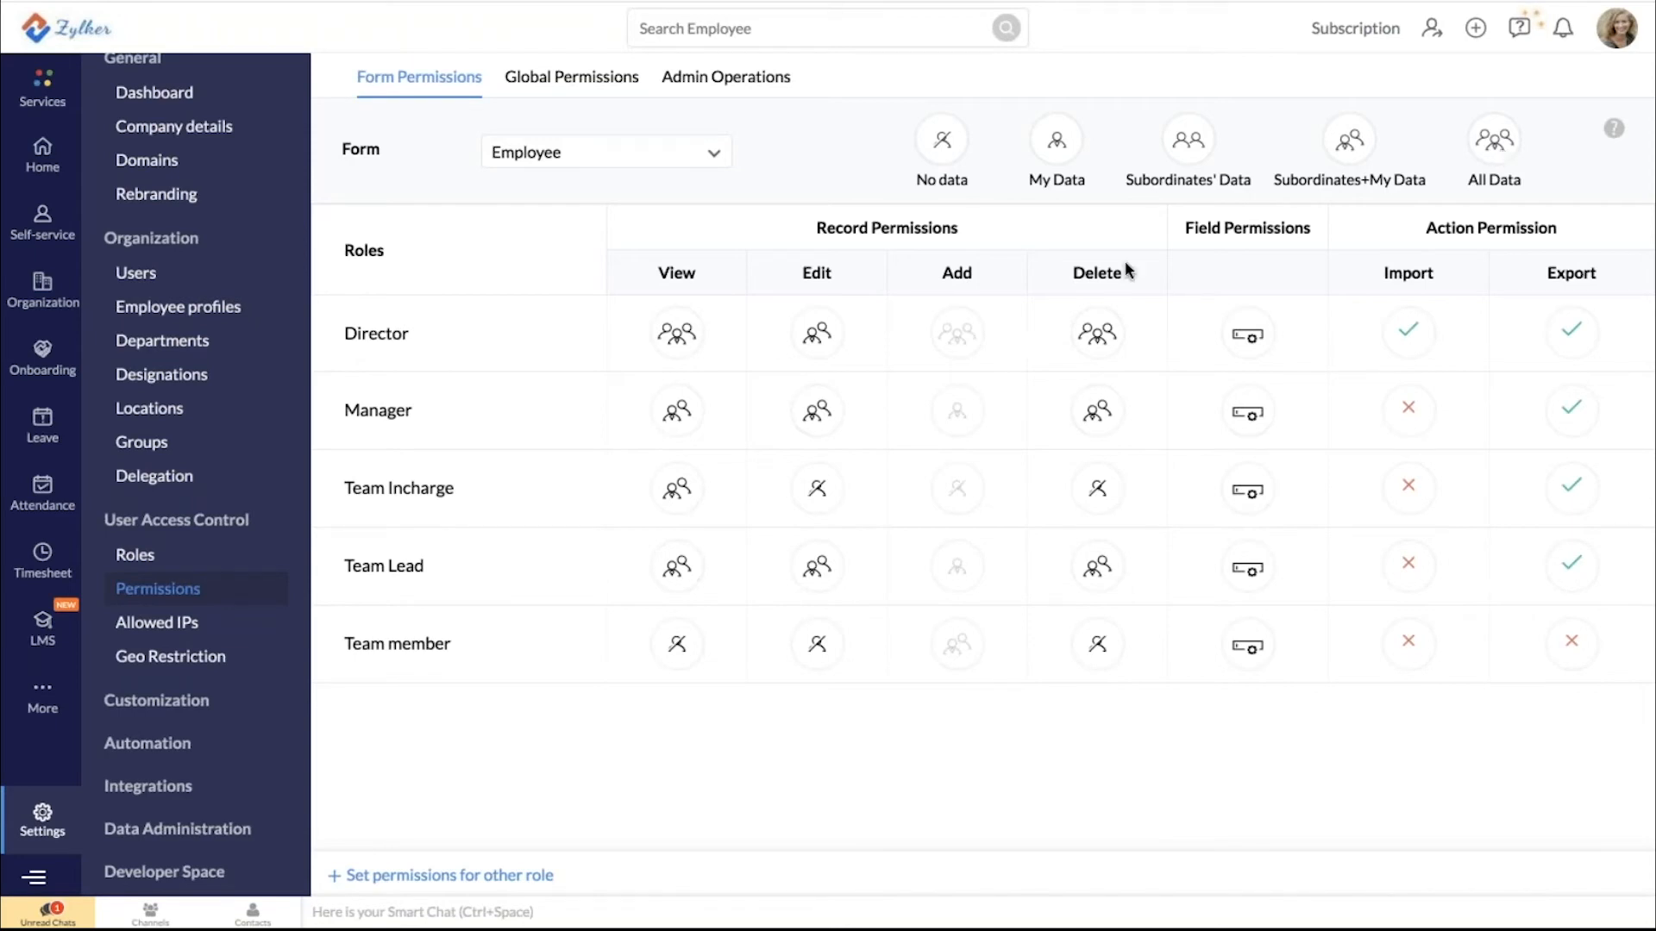
left_click(817, 333)
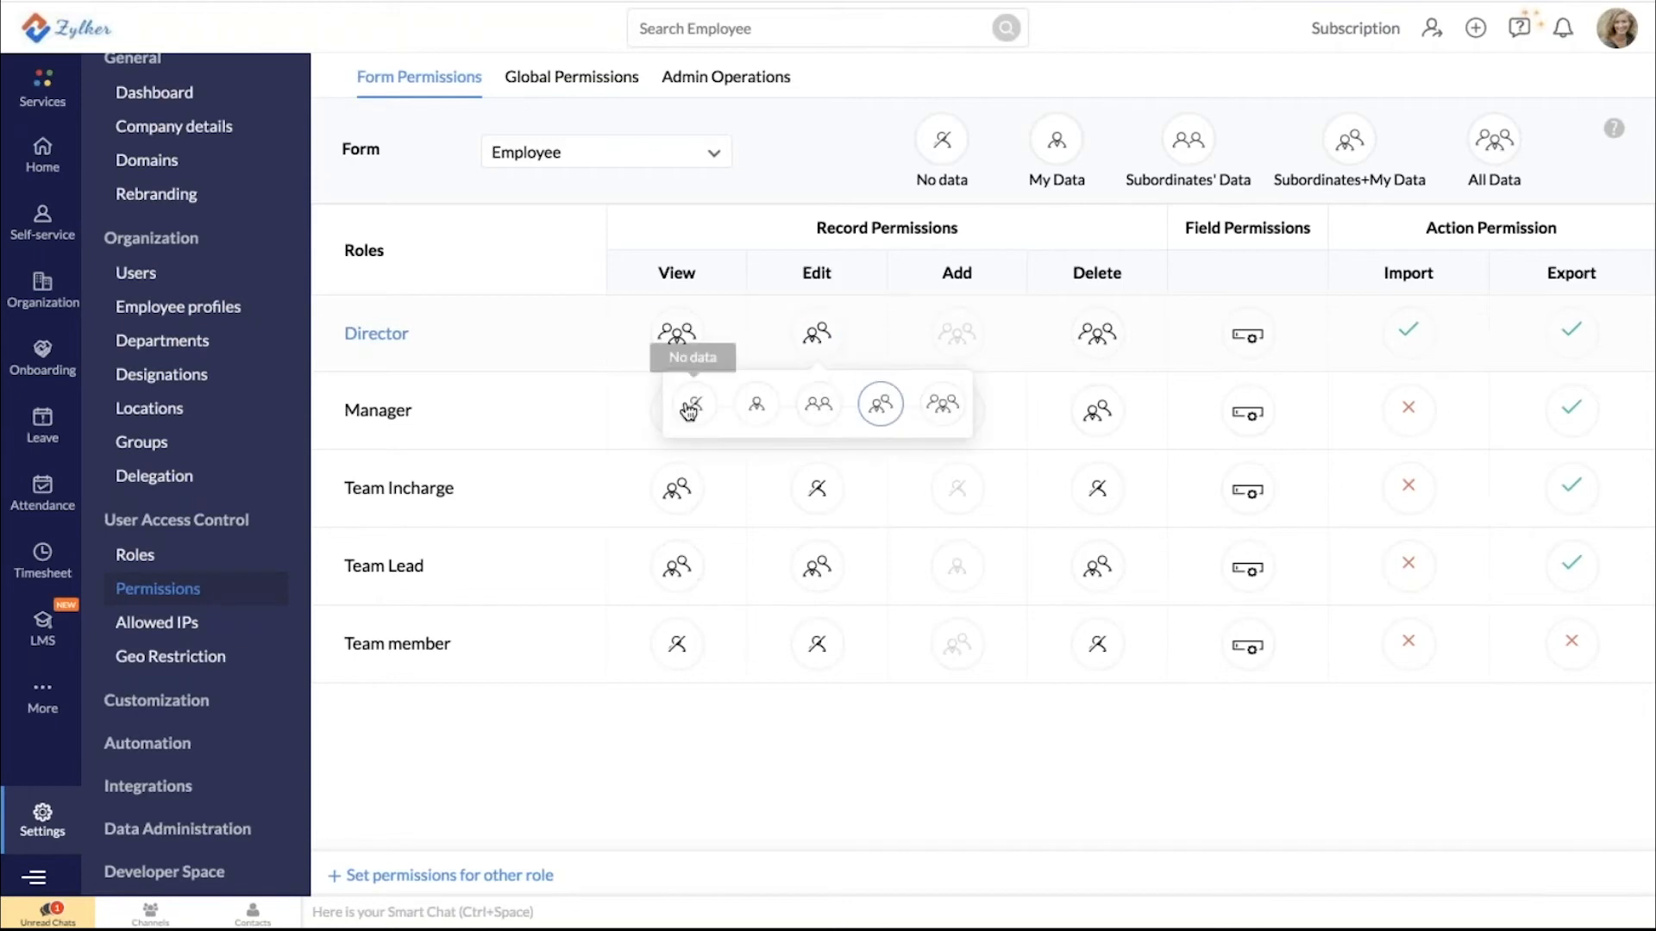
left_click(739, 172)
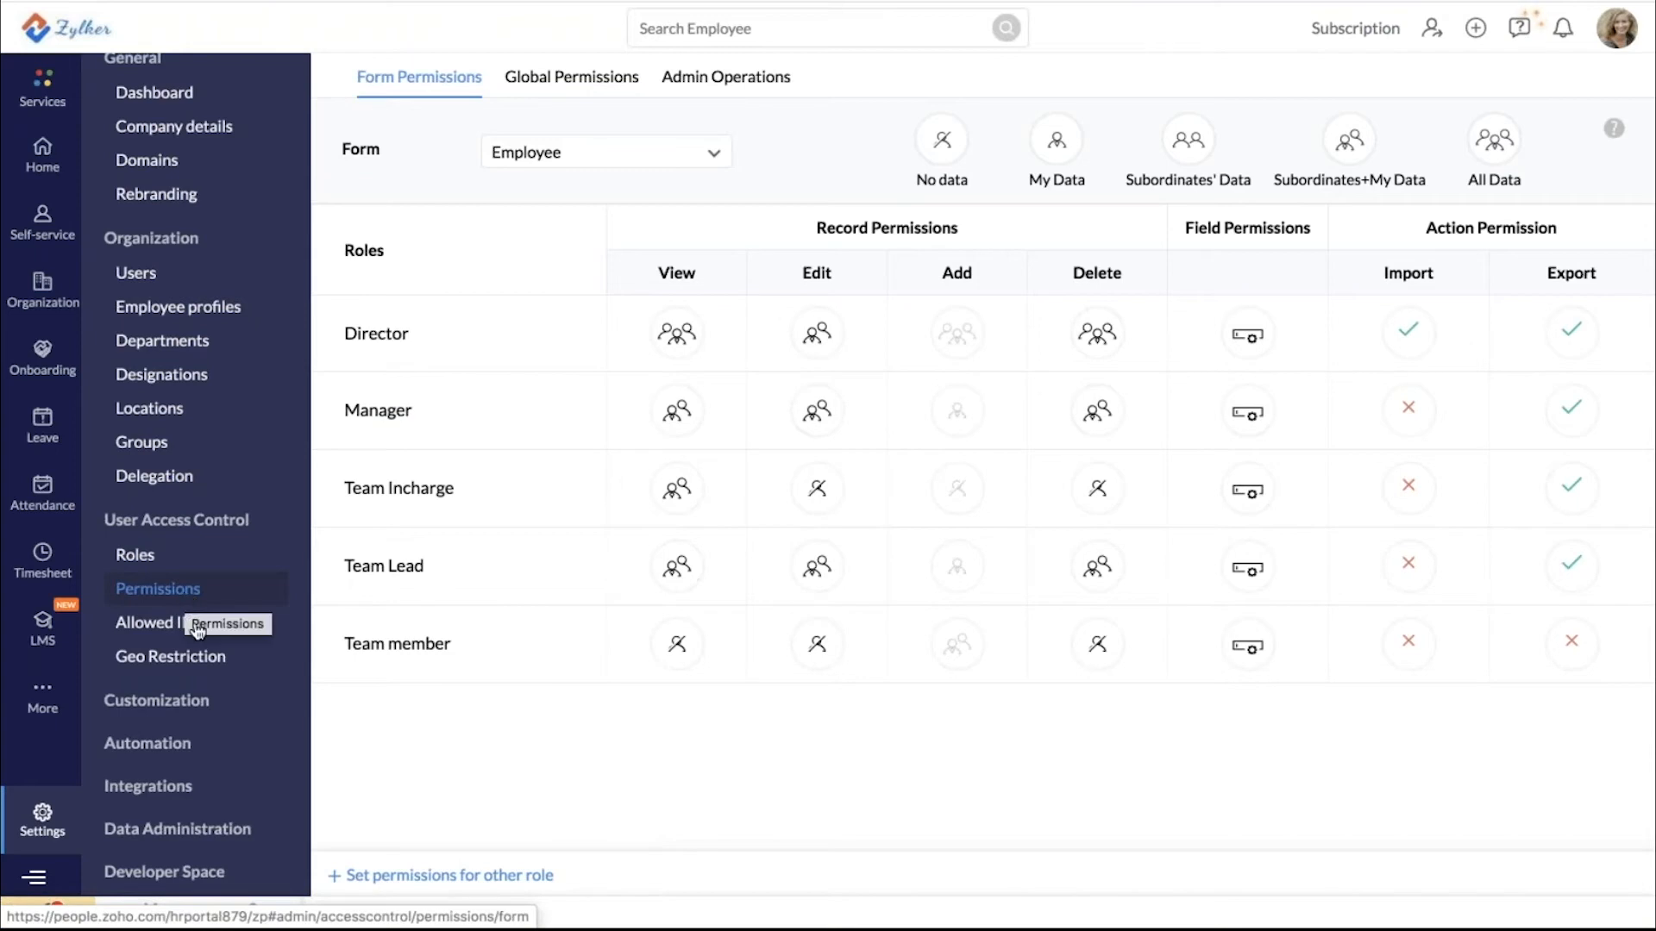
Open the allowed IPs page and view the new IP restriction form with its module choices, closing it without submitting
left_click(169, 633)
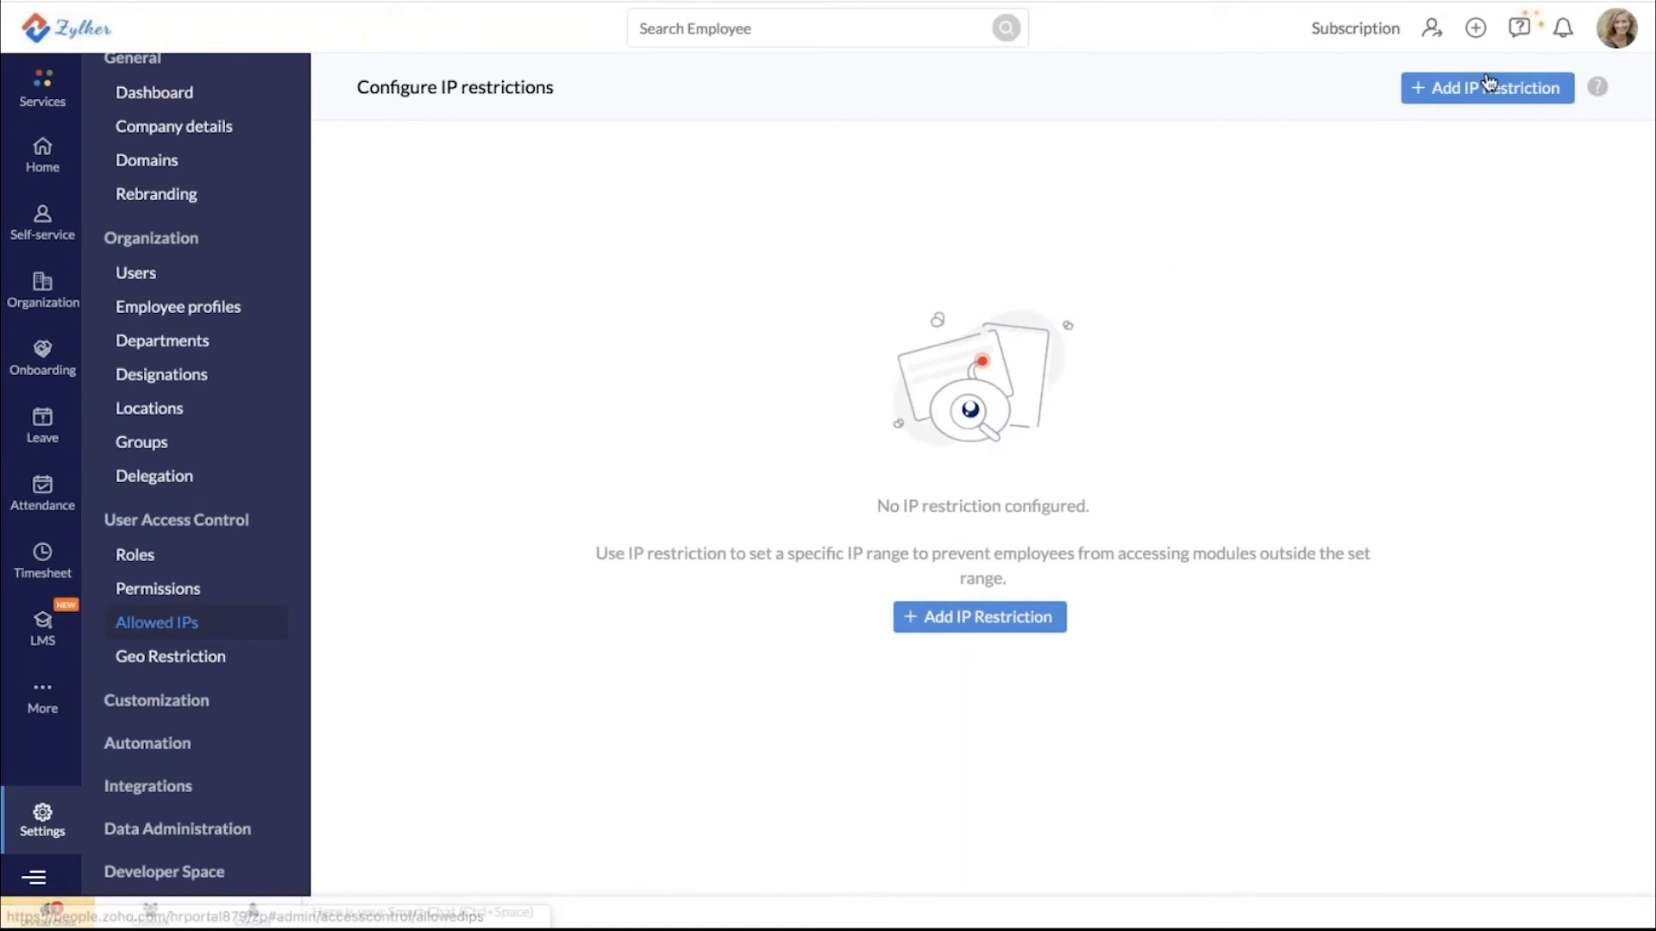
left_click(1489, 86)
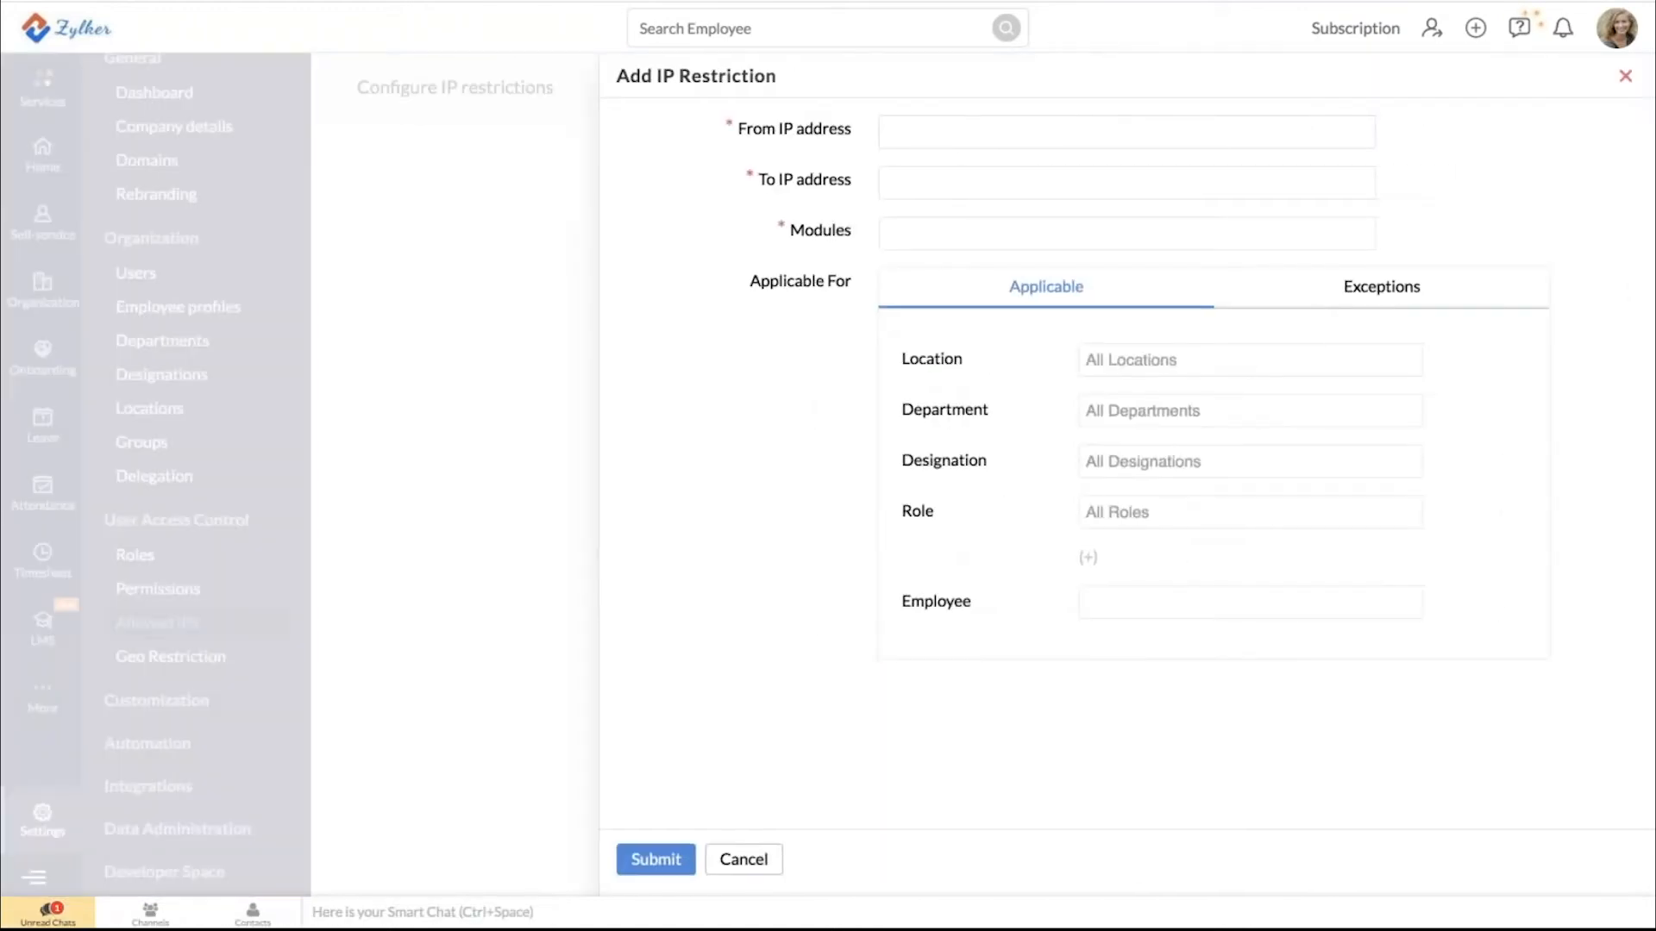
left_click(978, 239)
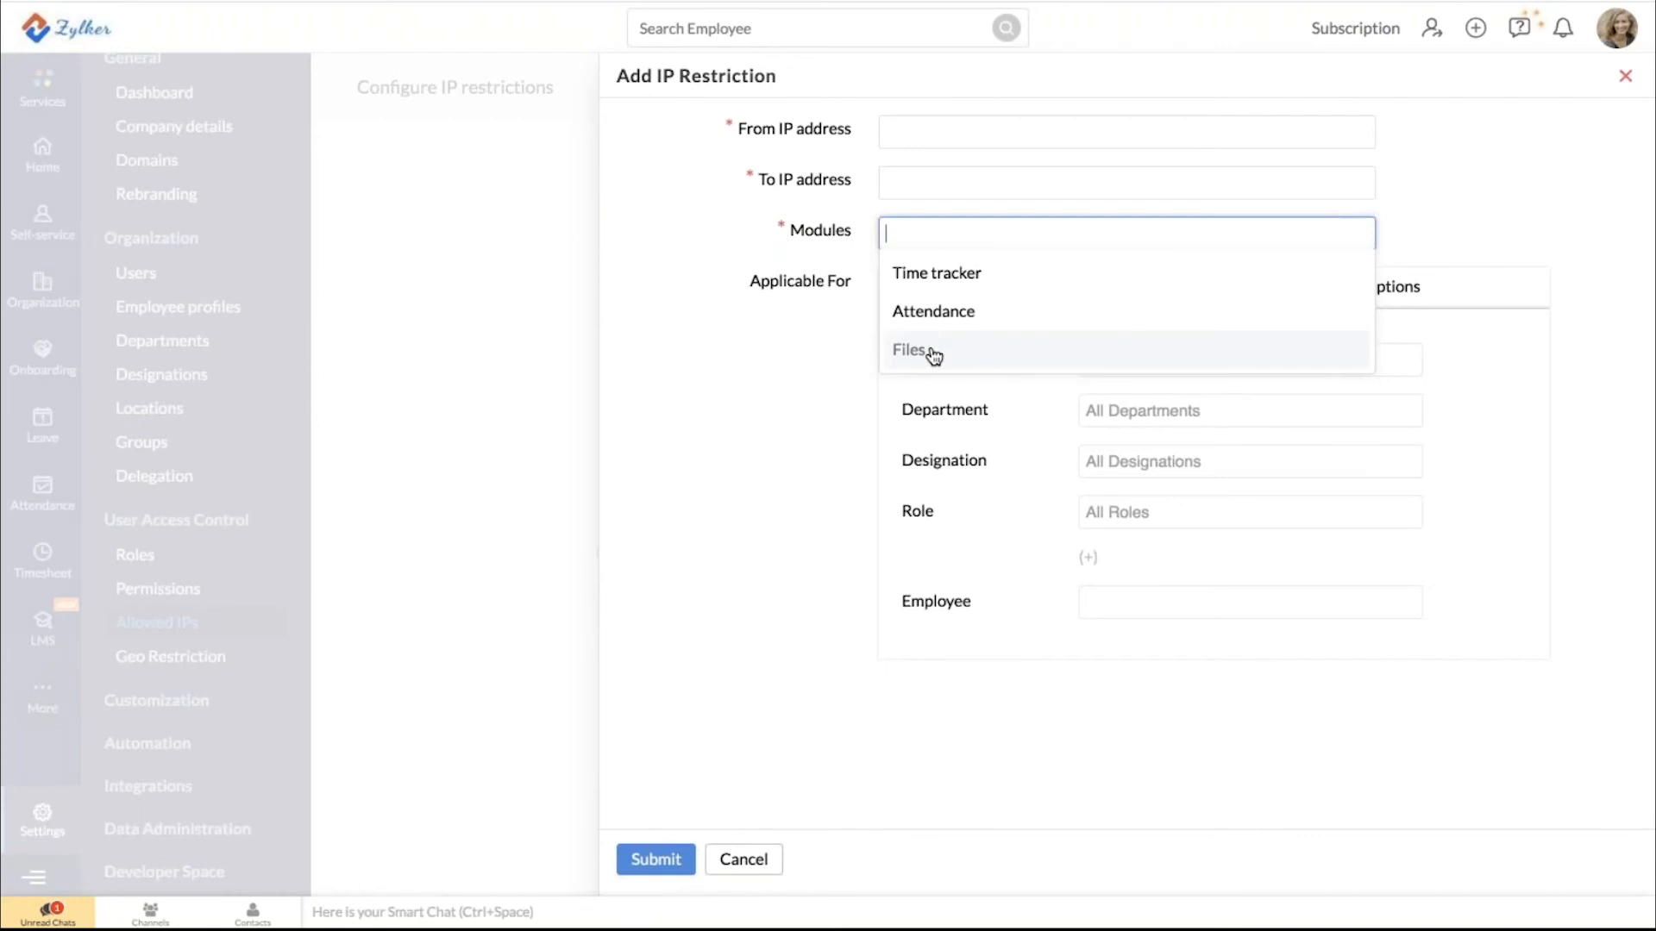
left_click(806, 380)
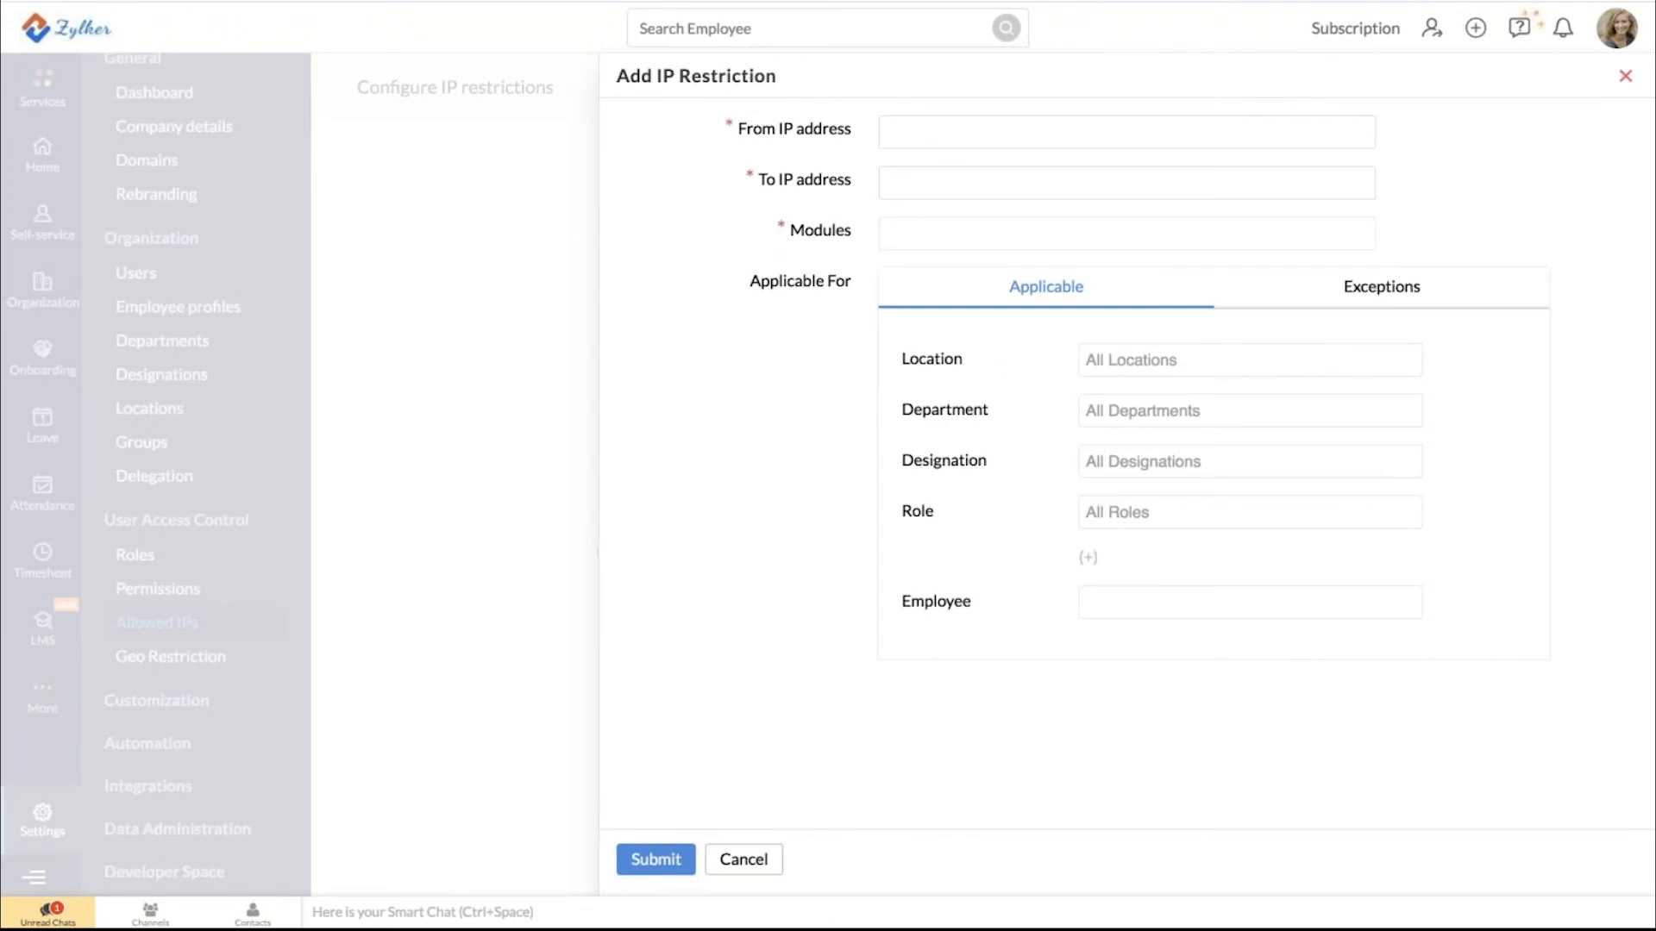
left_click(911, 231)
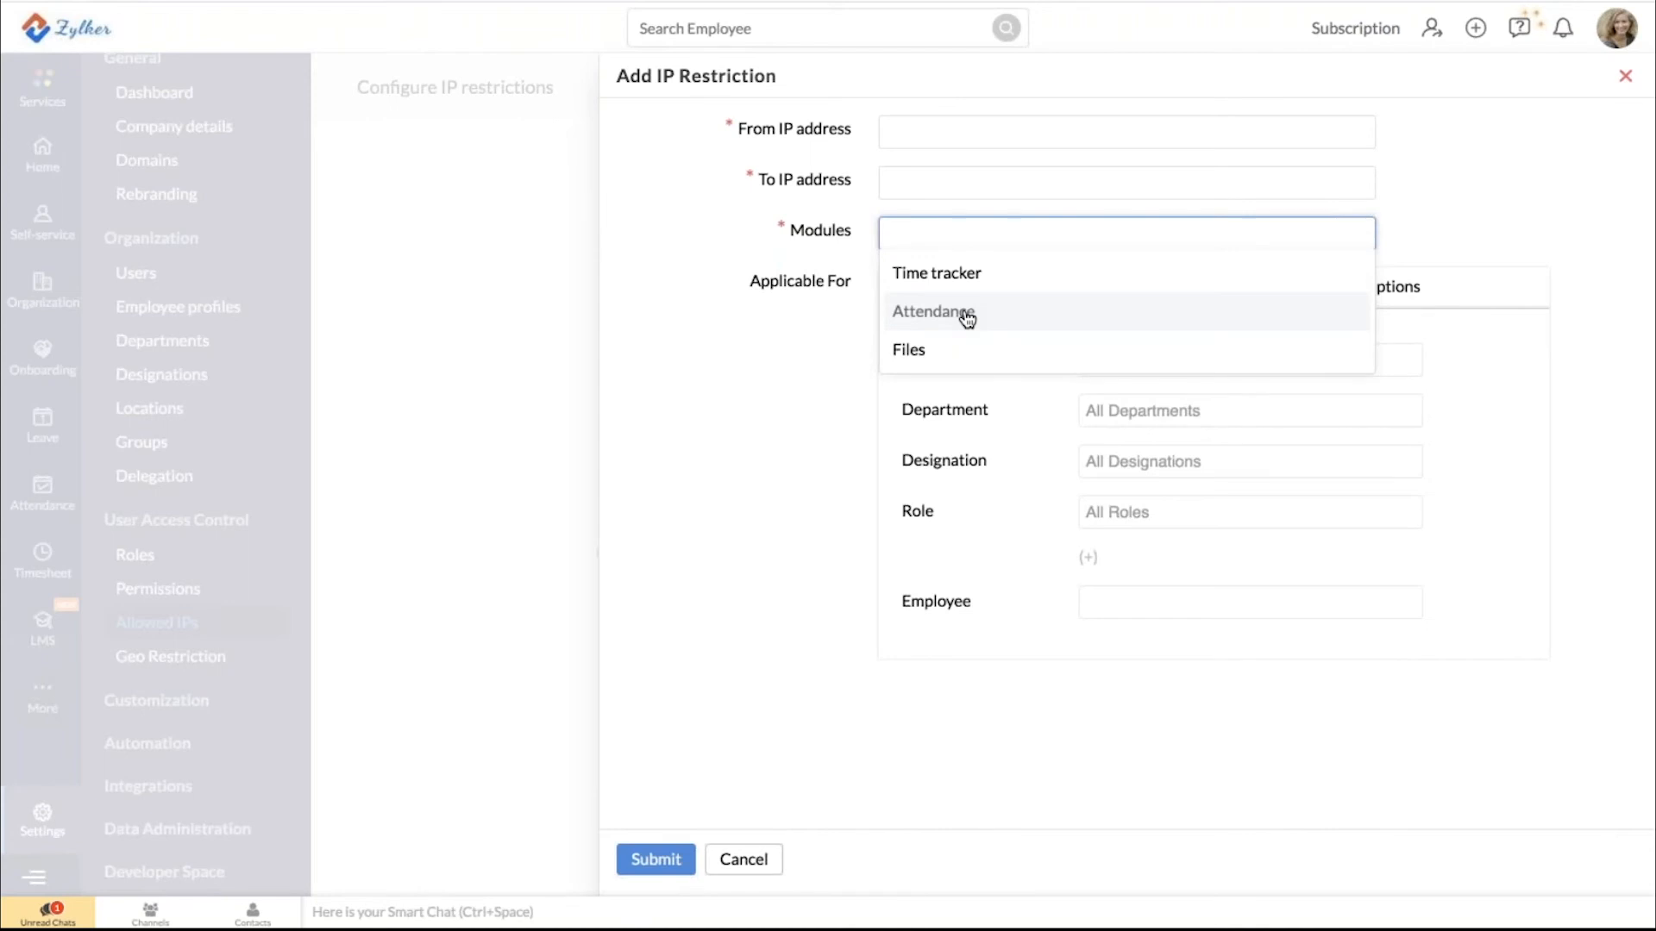
left_click(1626, 76)
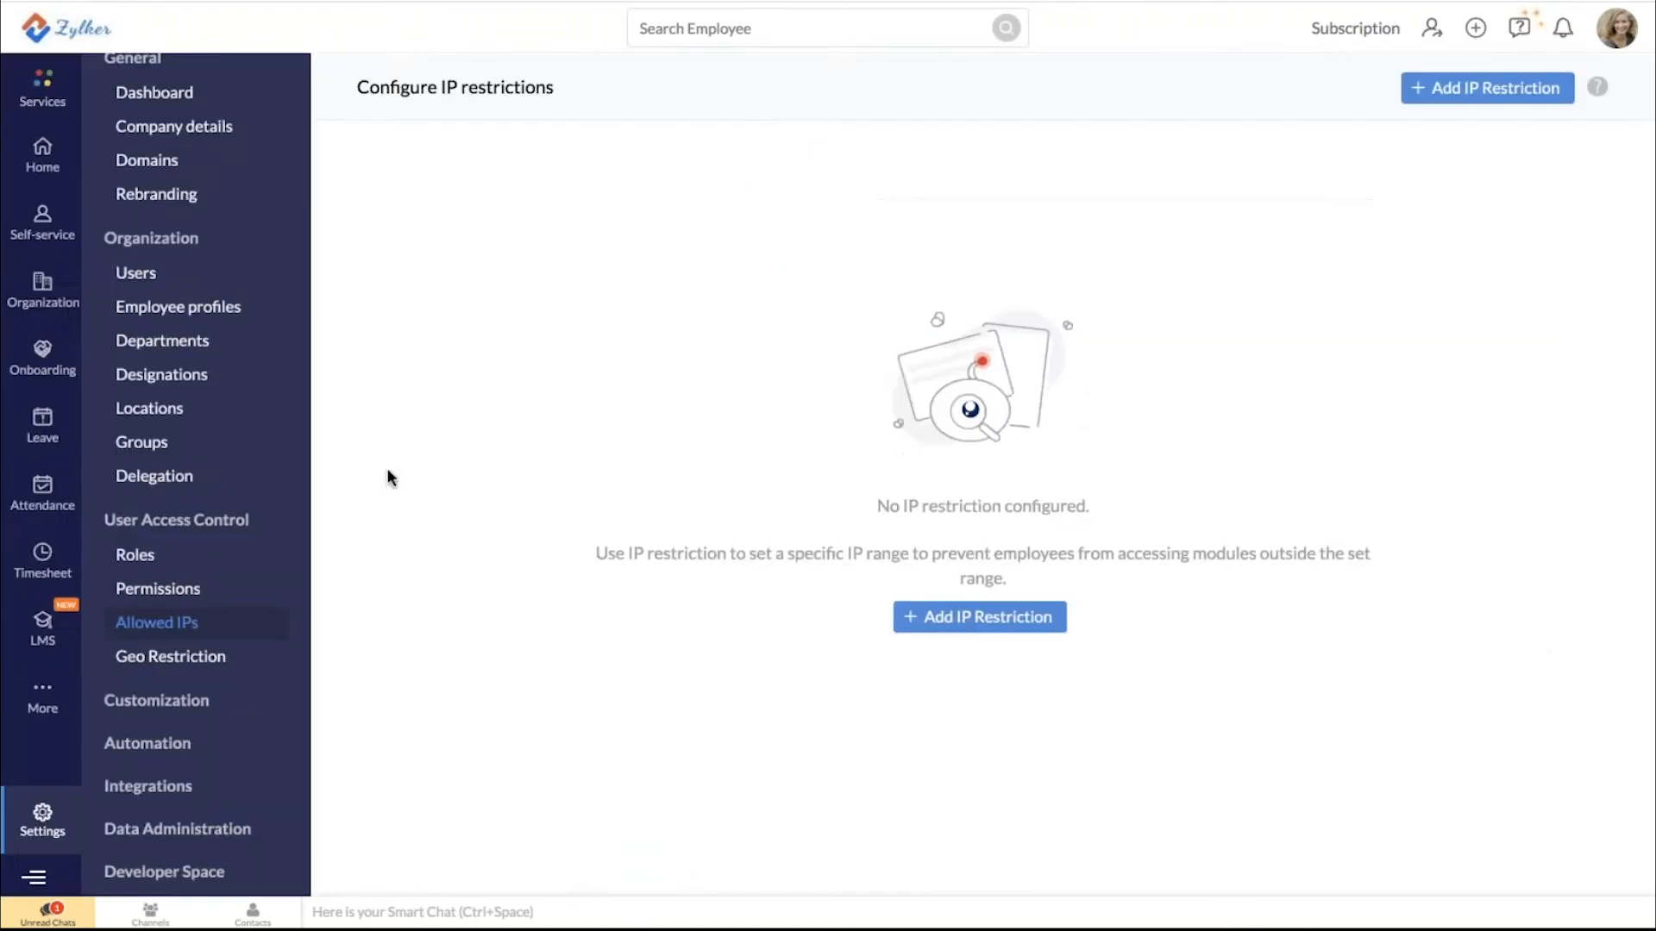
Open the geo restrictions and review the configured entries and their modules
left_click(207, 659)
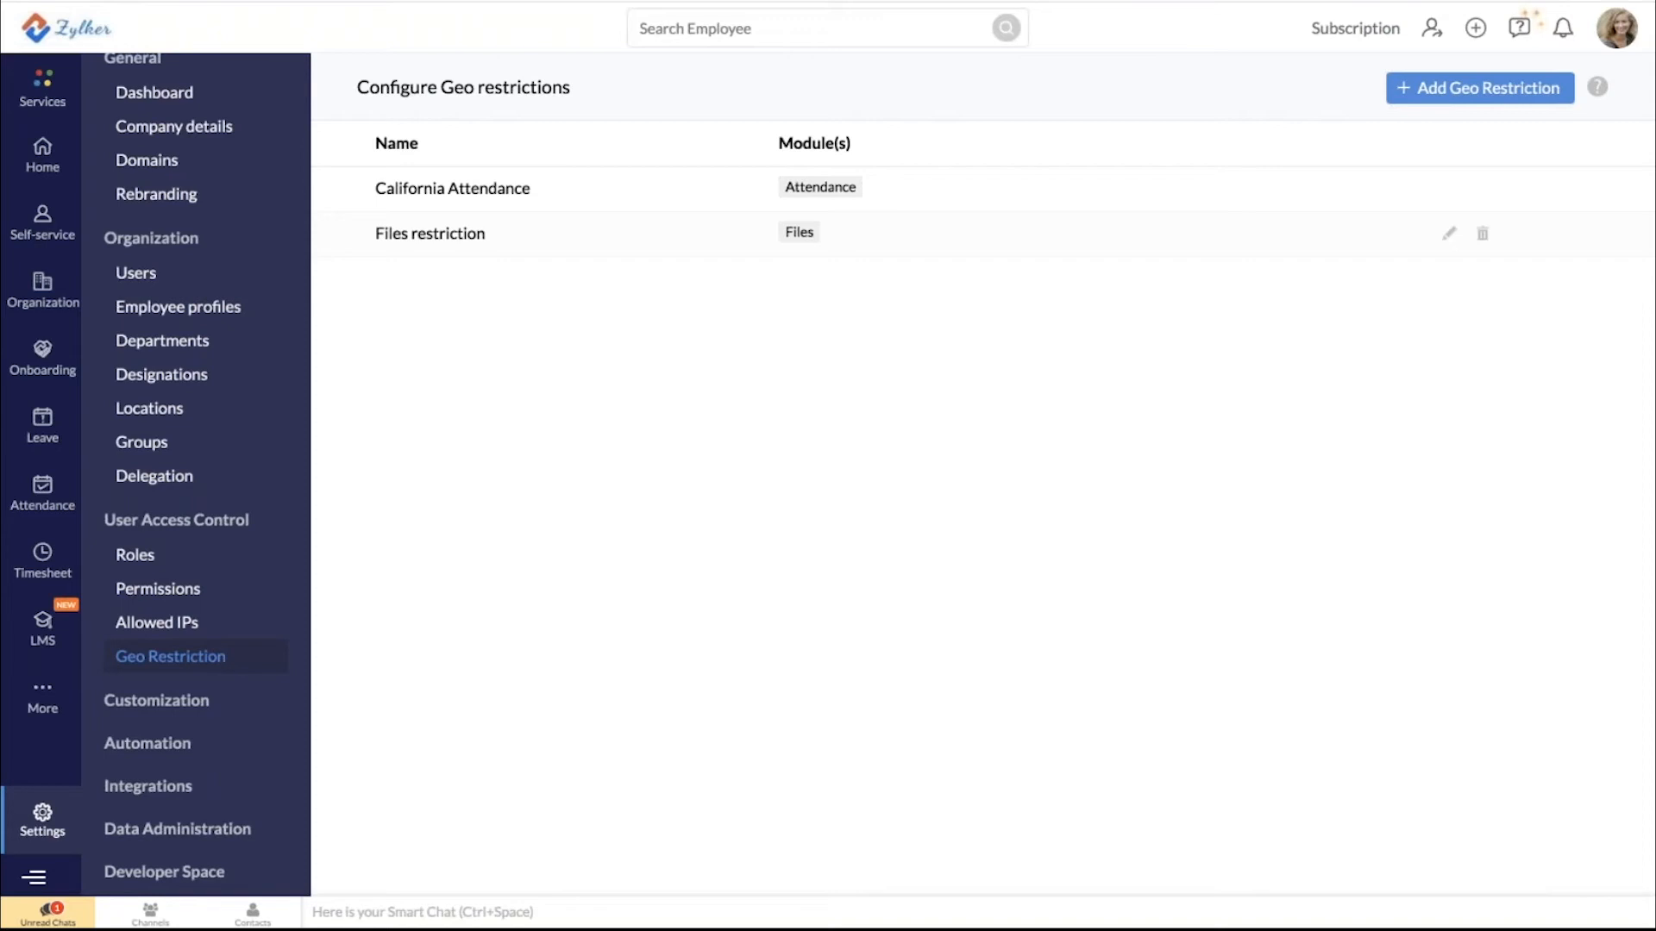
left_click(171, 655)
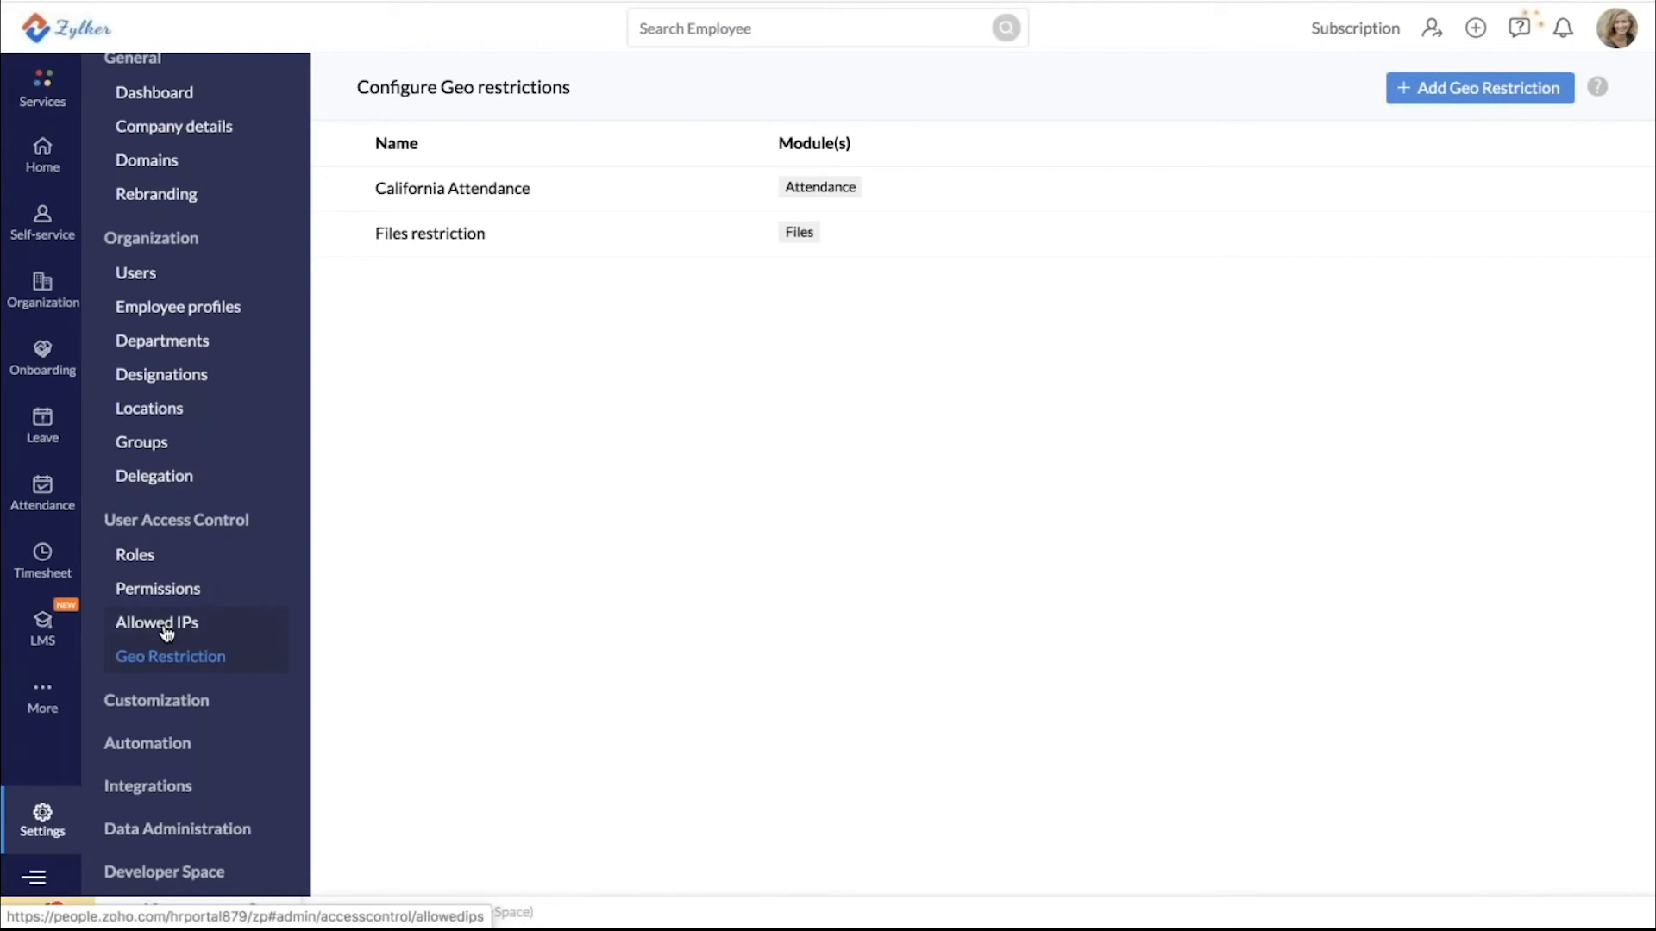
scroll(300, 322, "up", 2)
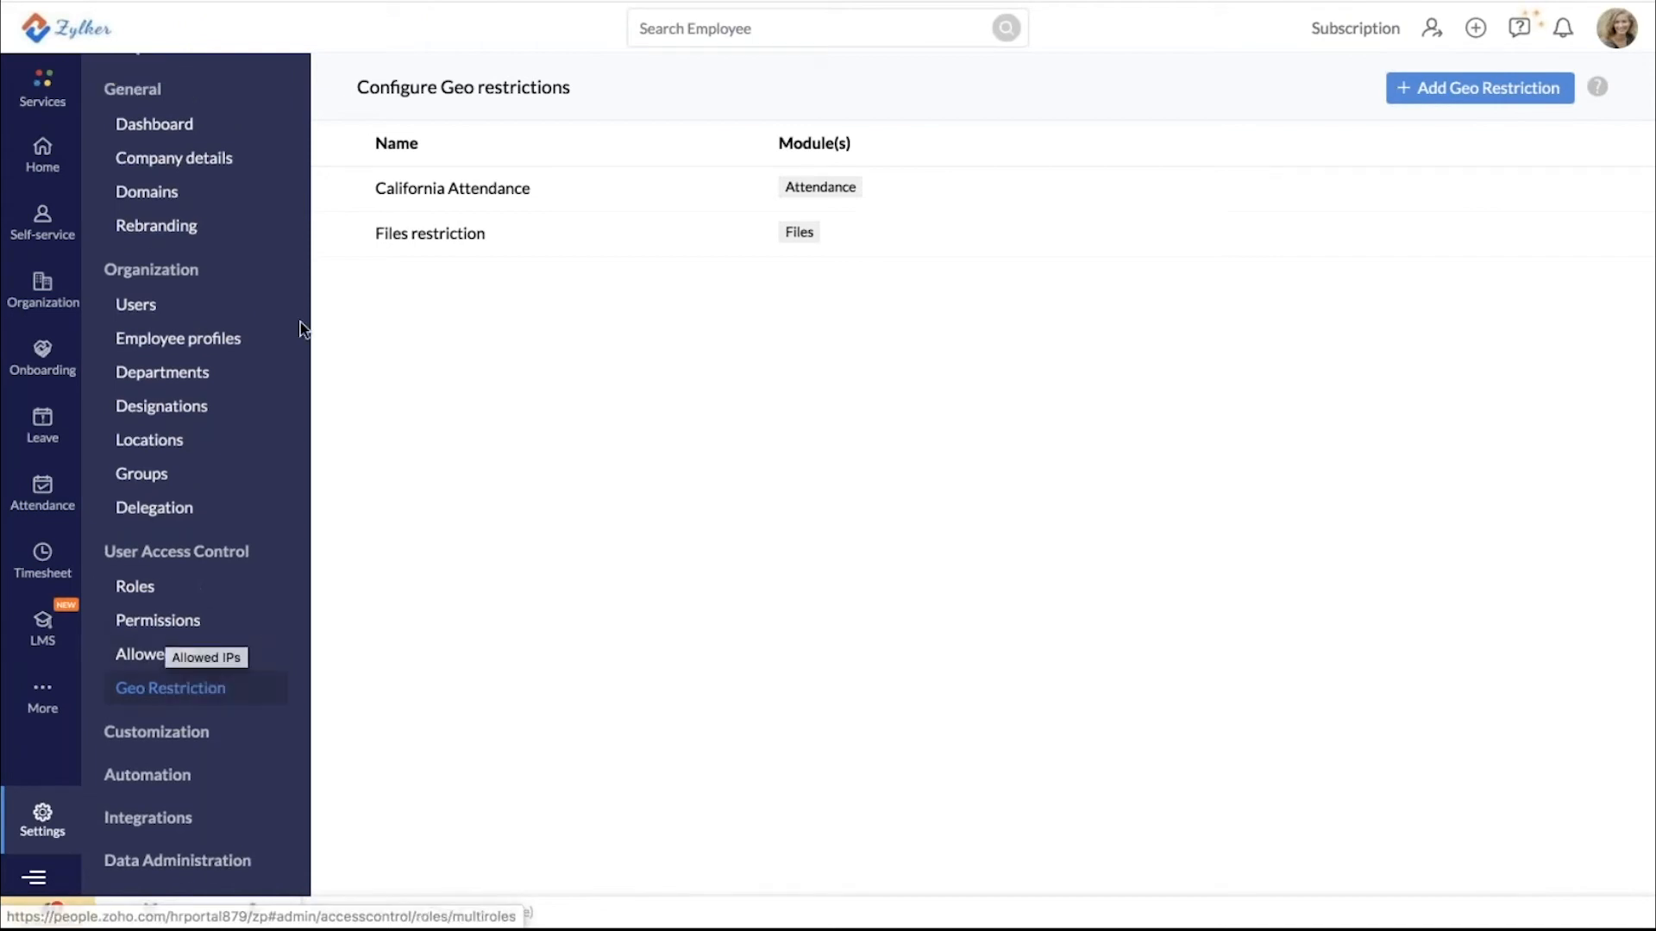
Show all services and view the blank Create New Service form, closing it without saving
left_click(39, 104)
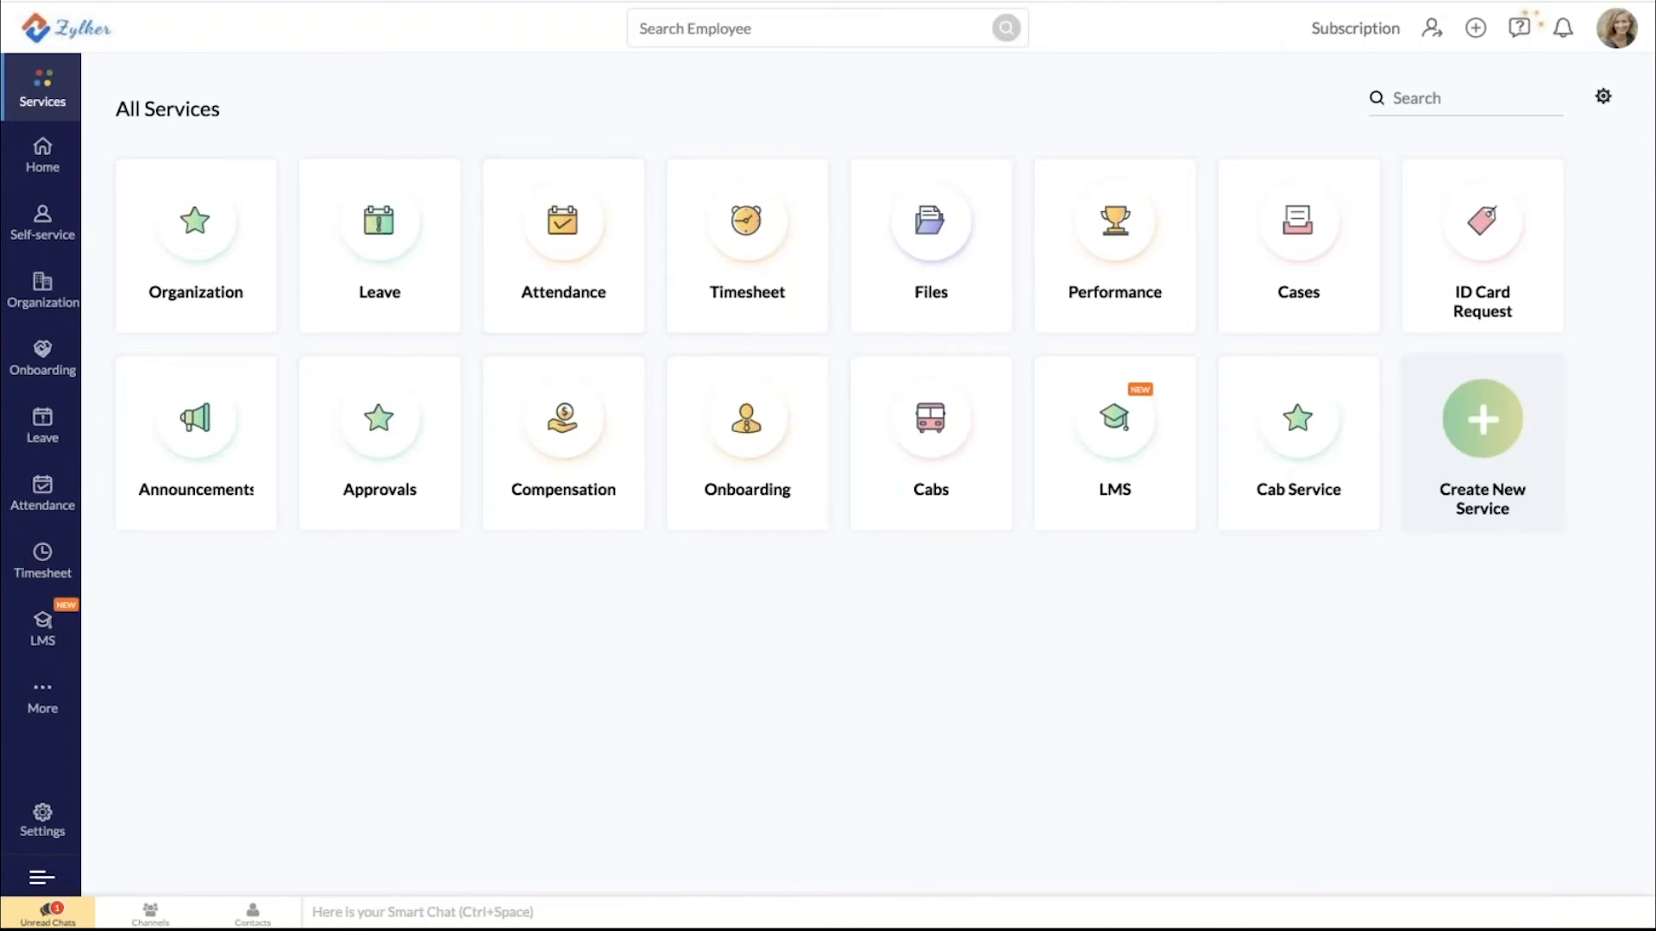
left_click(1471, 421)
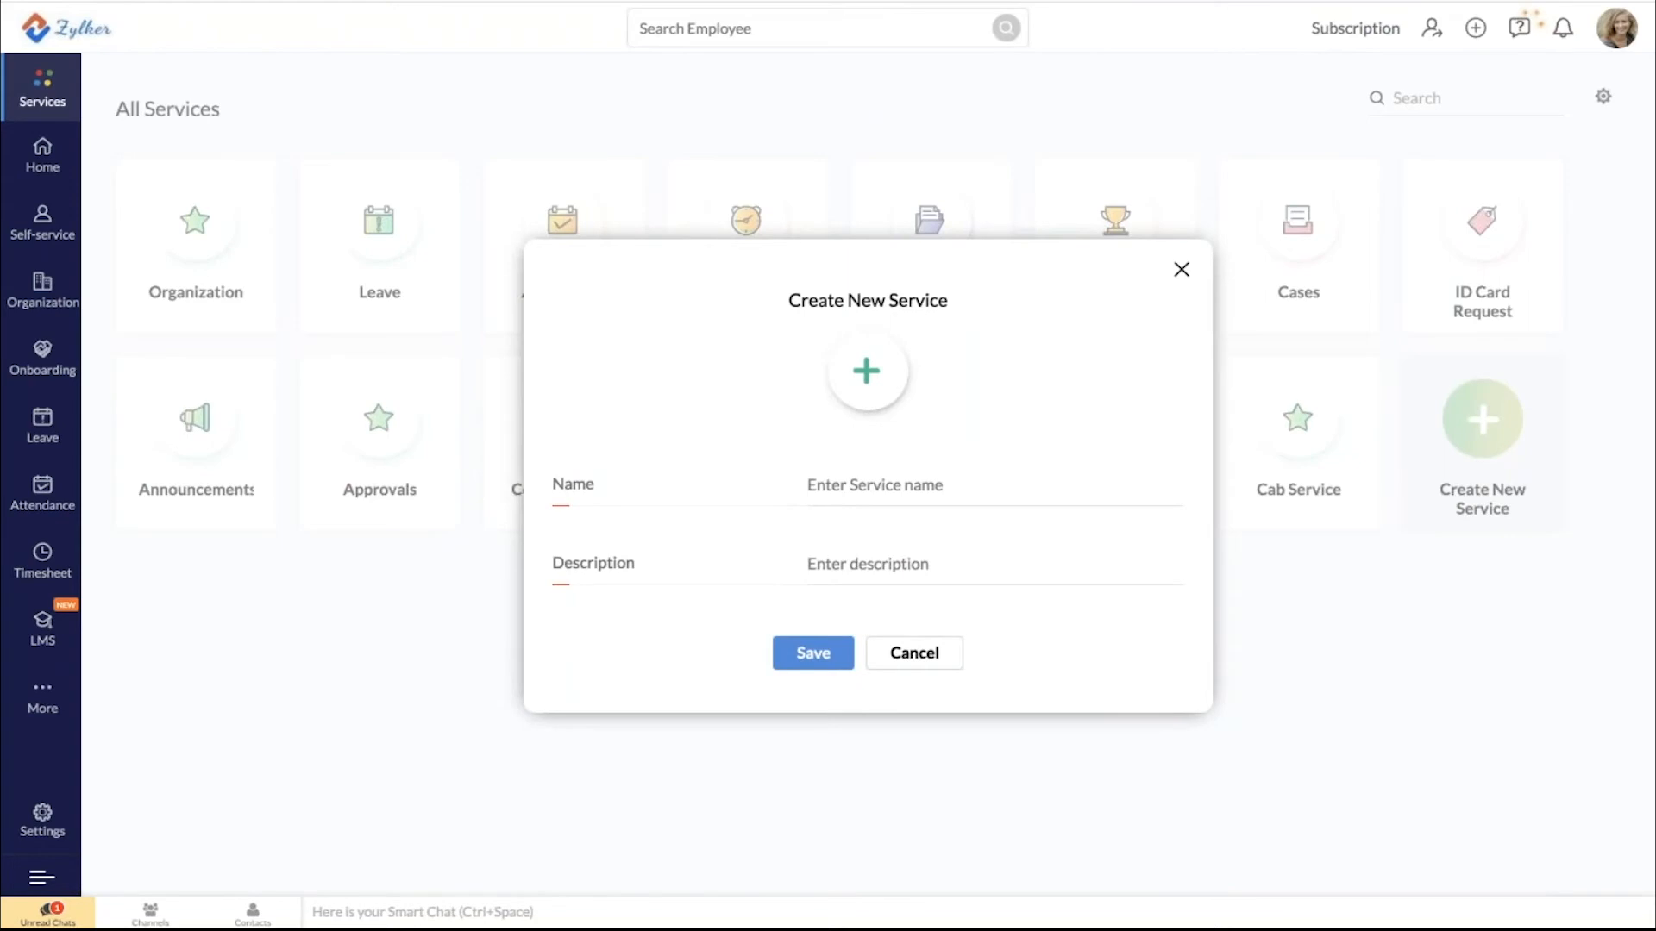
left_click(1178, 273)
mouse_move(388, 440)
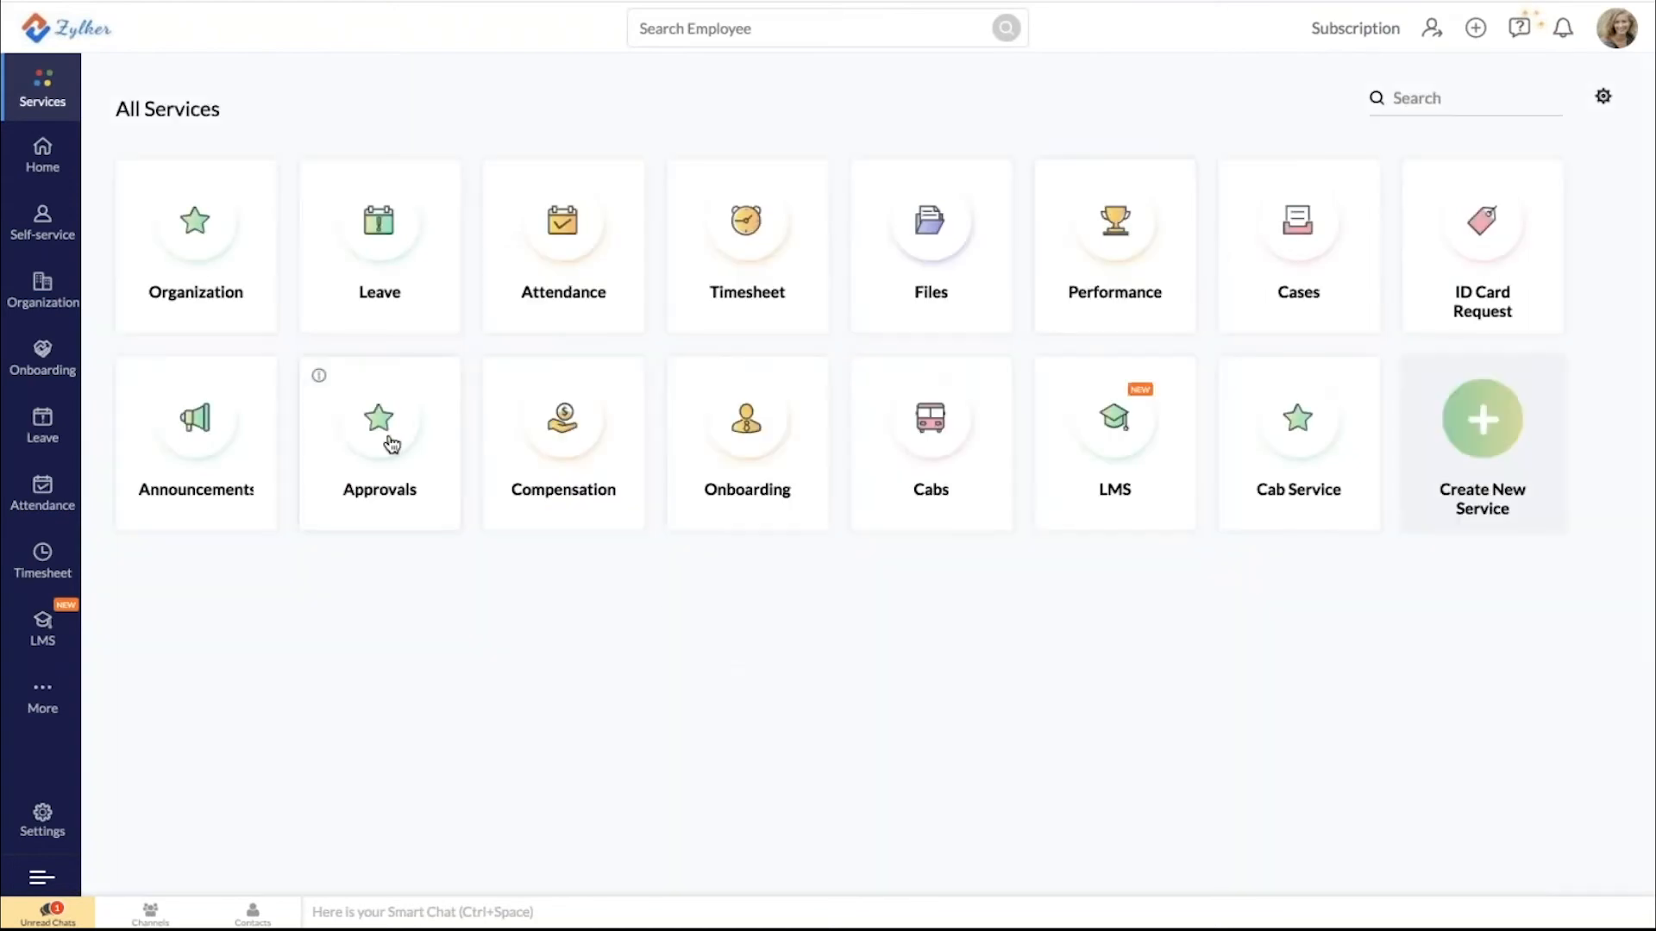
Open the Organization service and review its designation records, employee records and employee tree
left_click(42, 289)
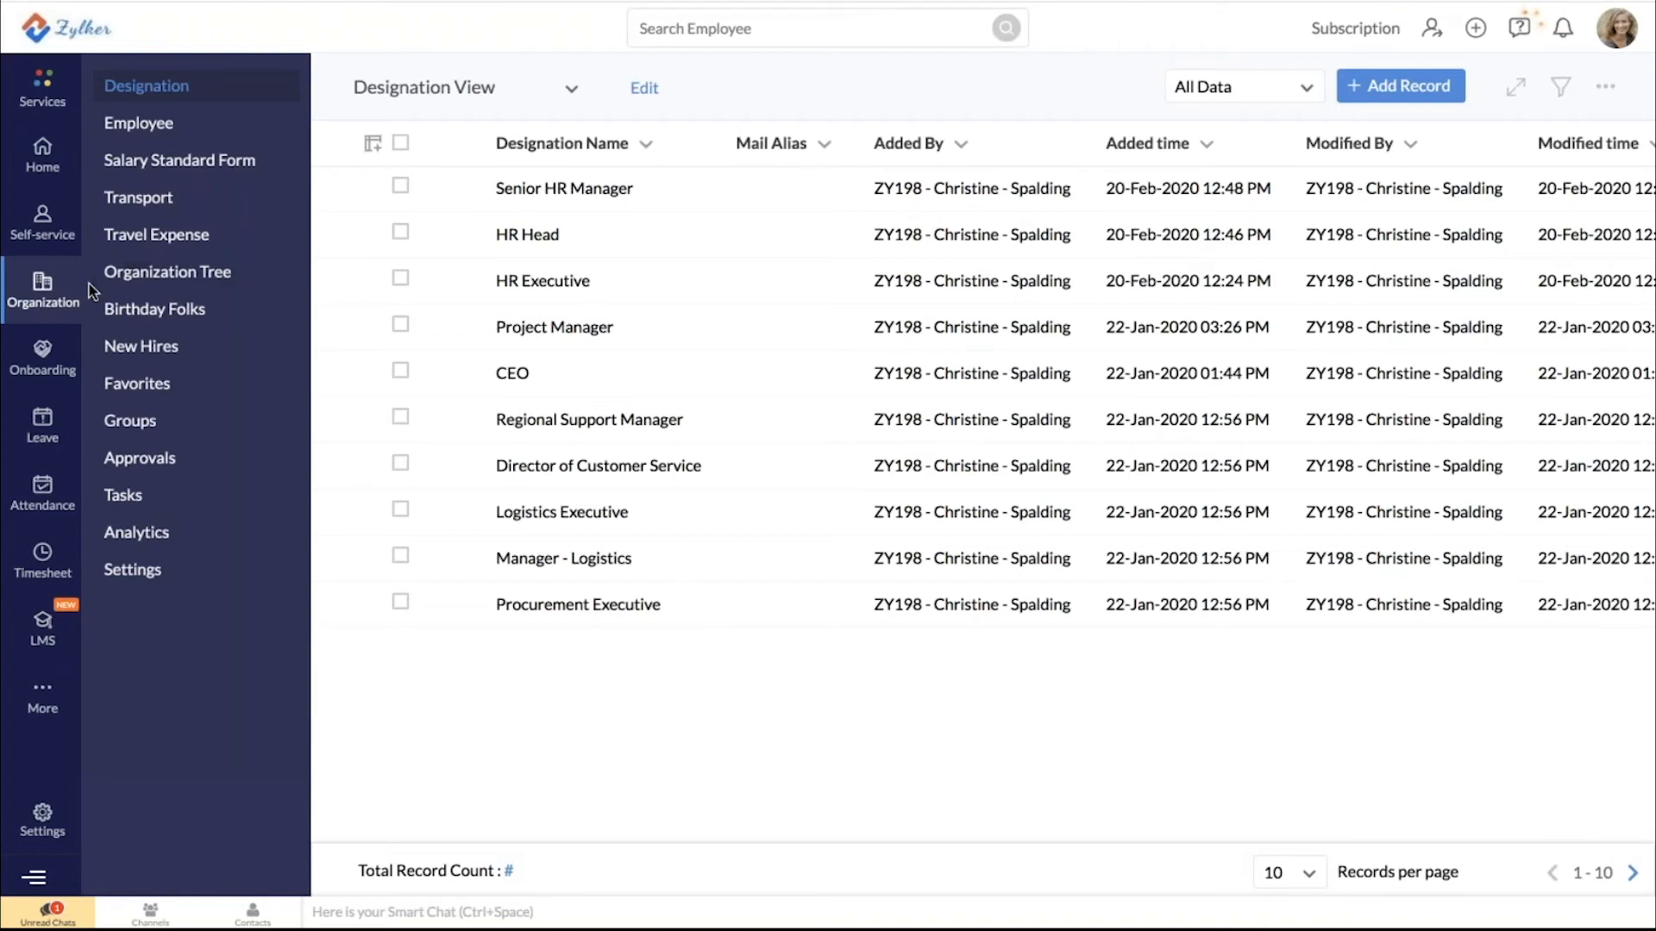
left_click(172, 129)
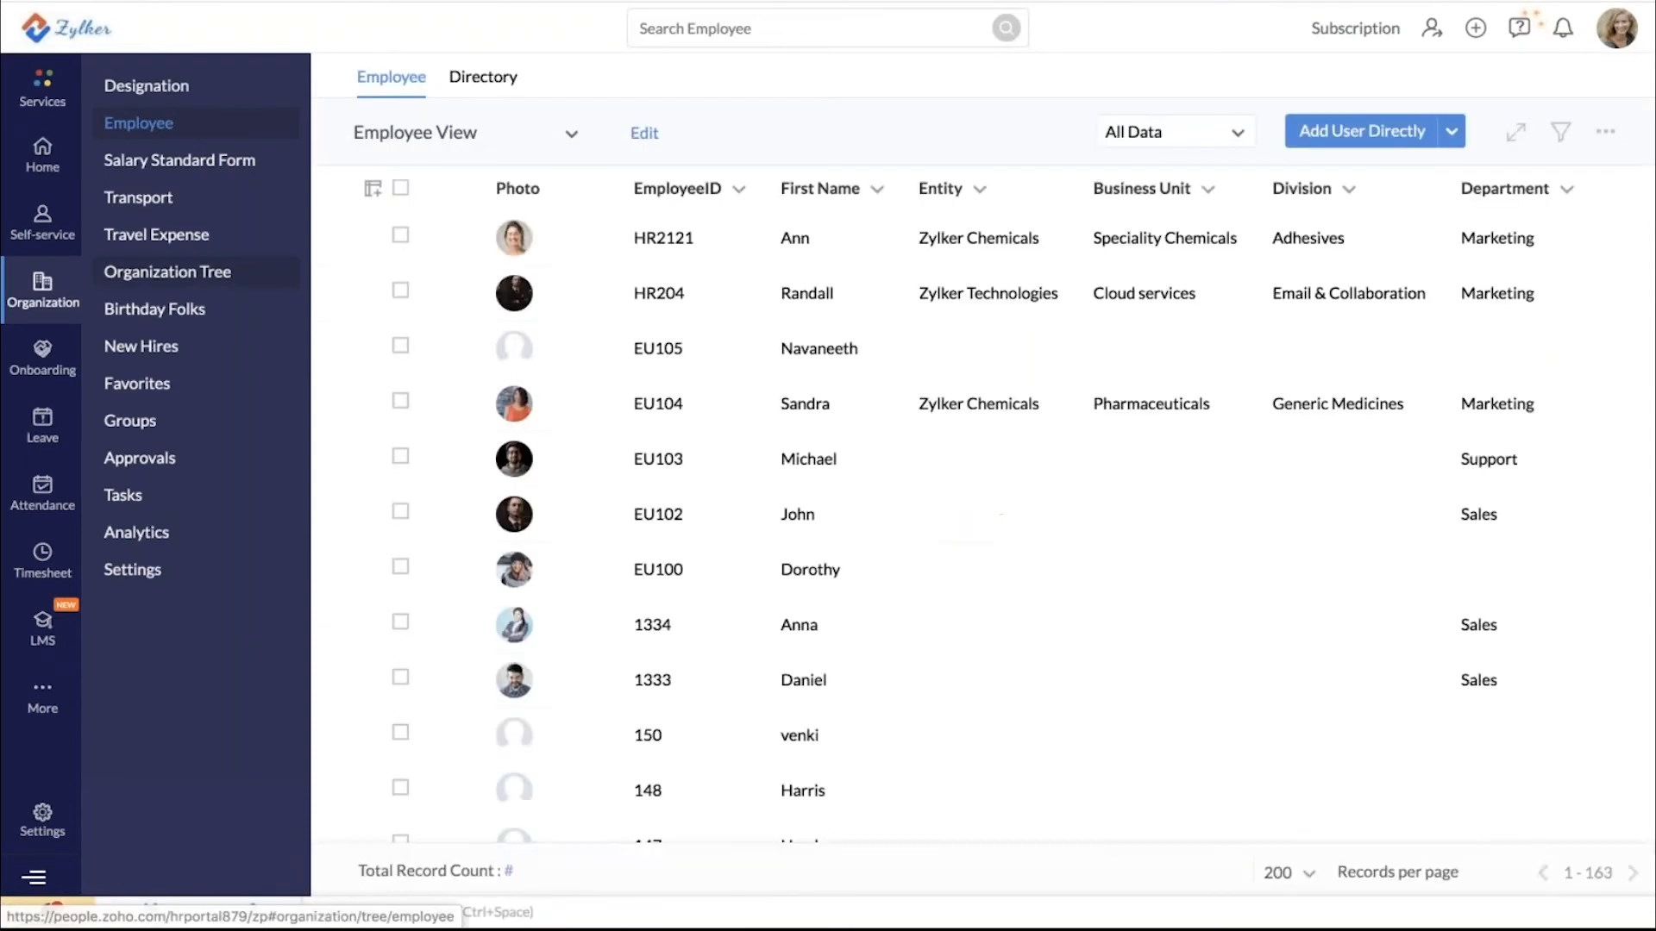
left_click(169, 272)
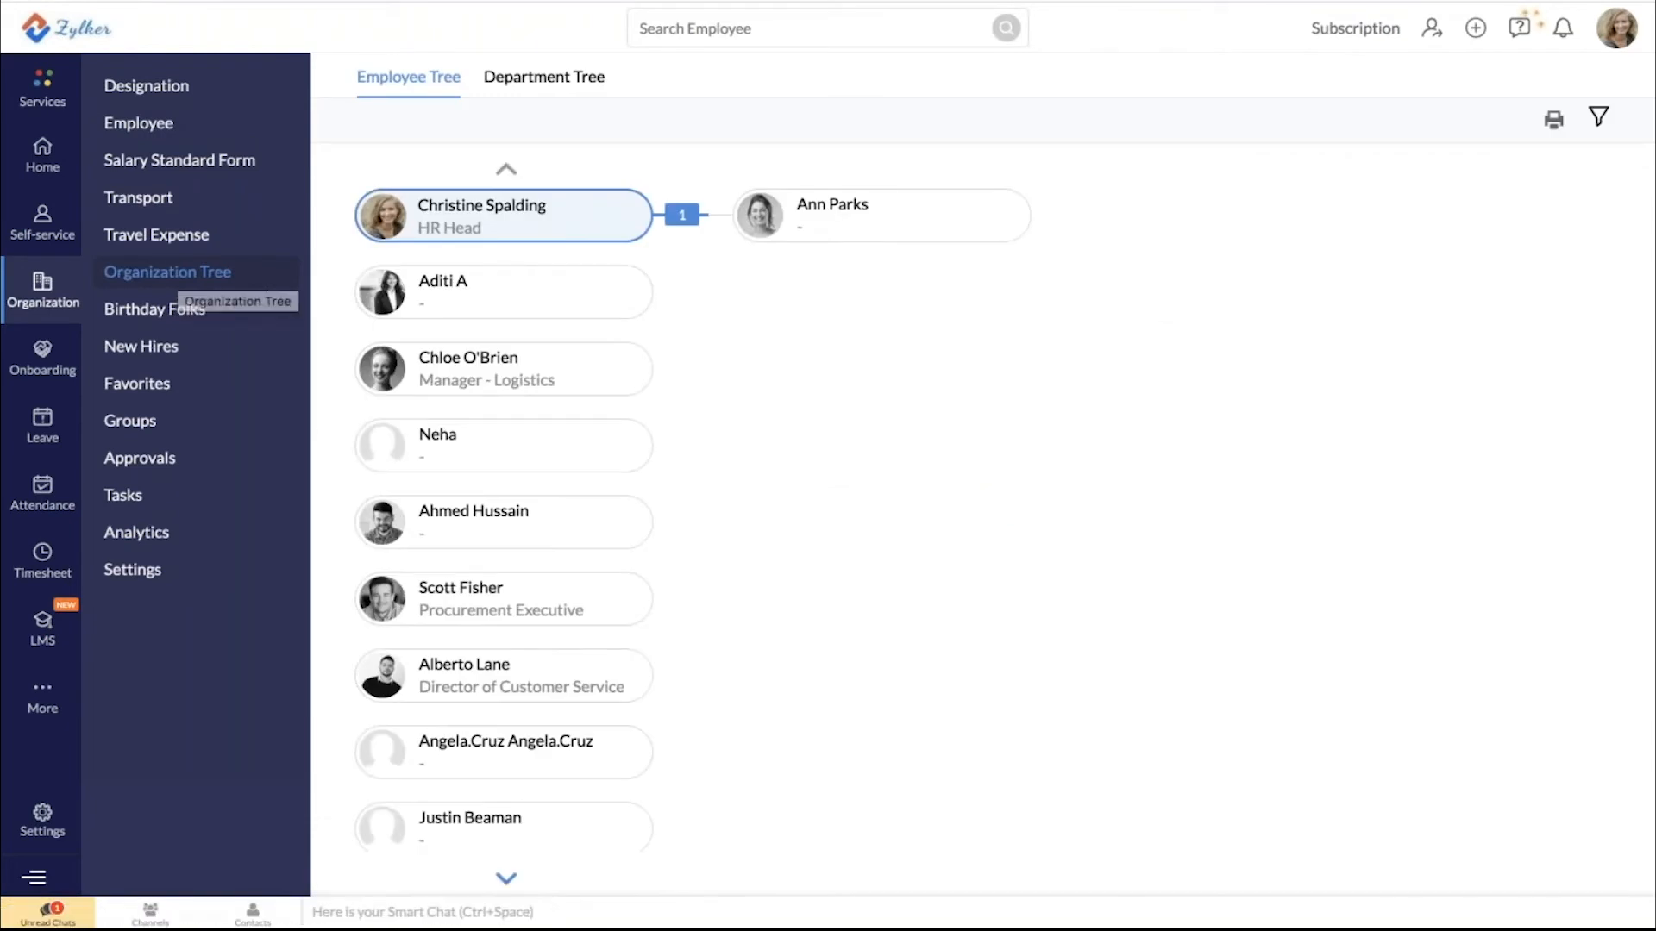
Search for an employee by first name, then clear the search and return to the organization tree
left_click(768, 28)
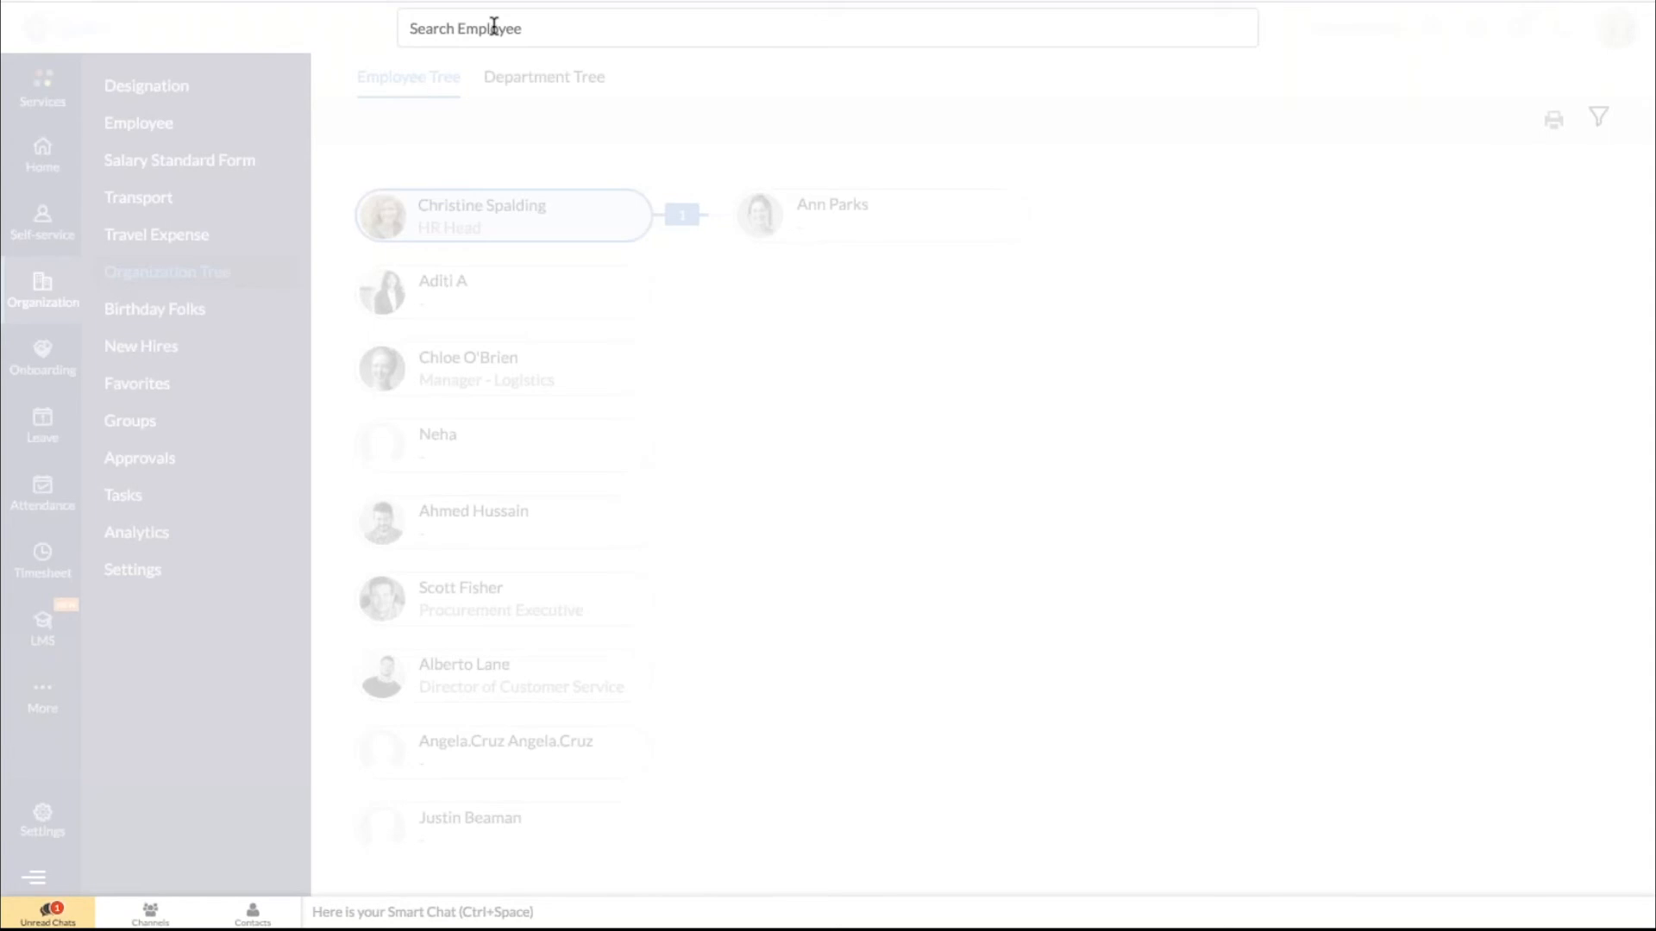
type("Aaron")
key("BackSpace")
key("BackSpace")
key("BackSpace")
key("BackSpace")
key("BackSpace")
left_click(534, 115)
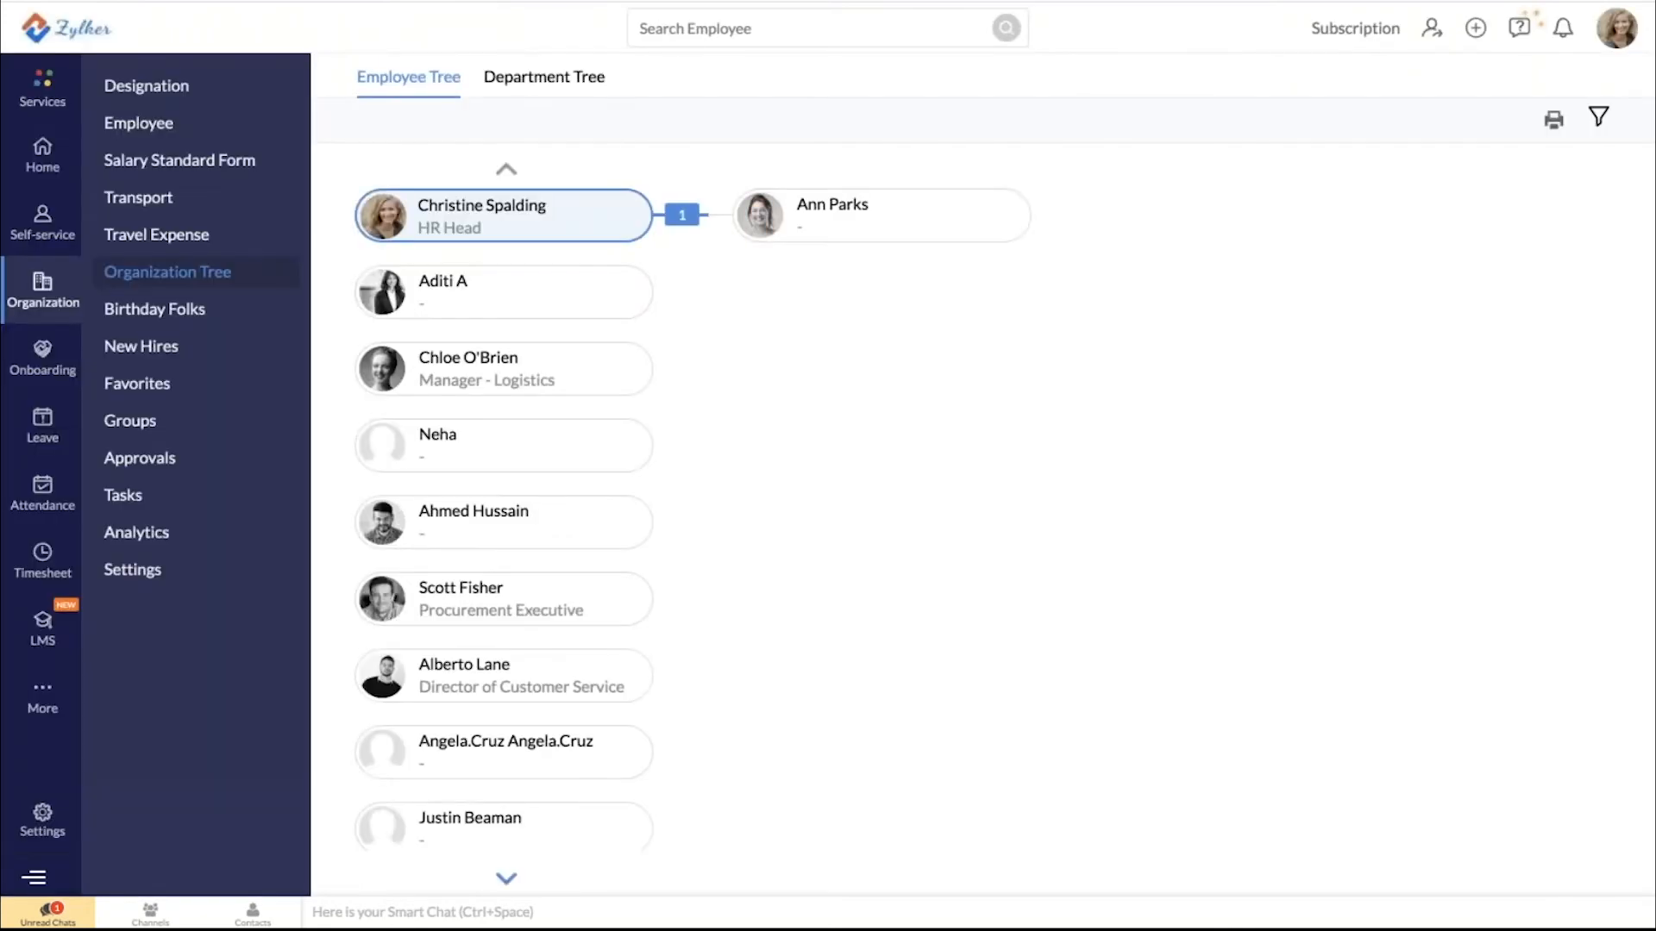
Open the Onboarding service's settings and review the employee and candidate onboarding flows
left_click(42, 370)
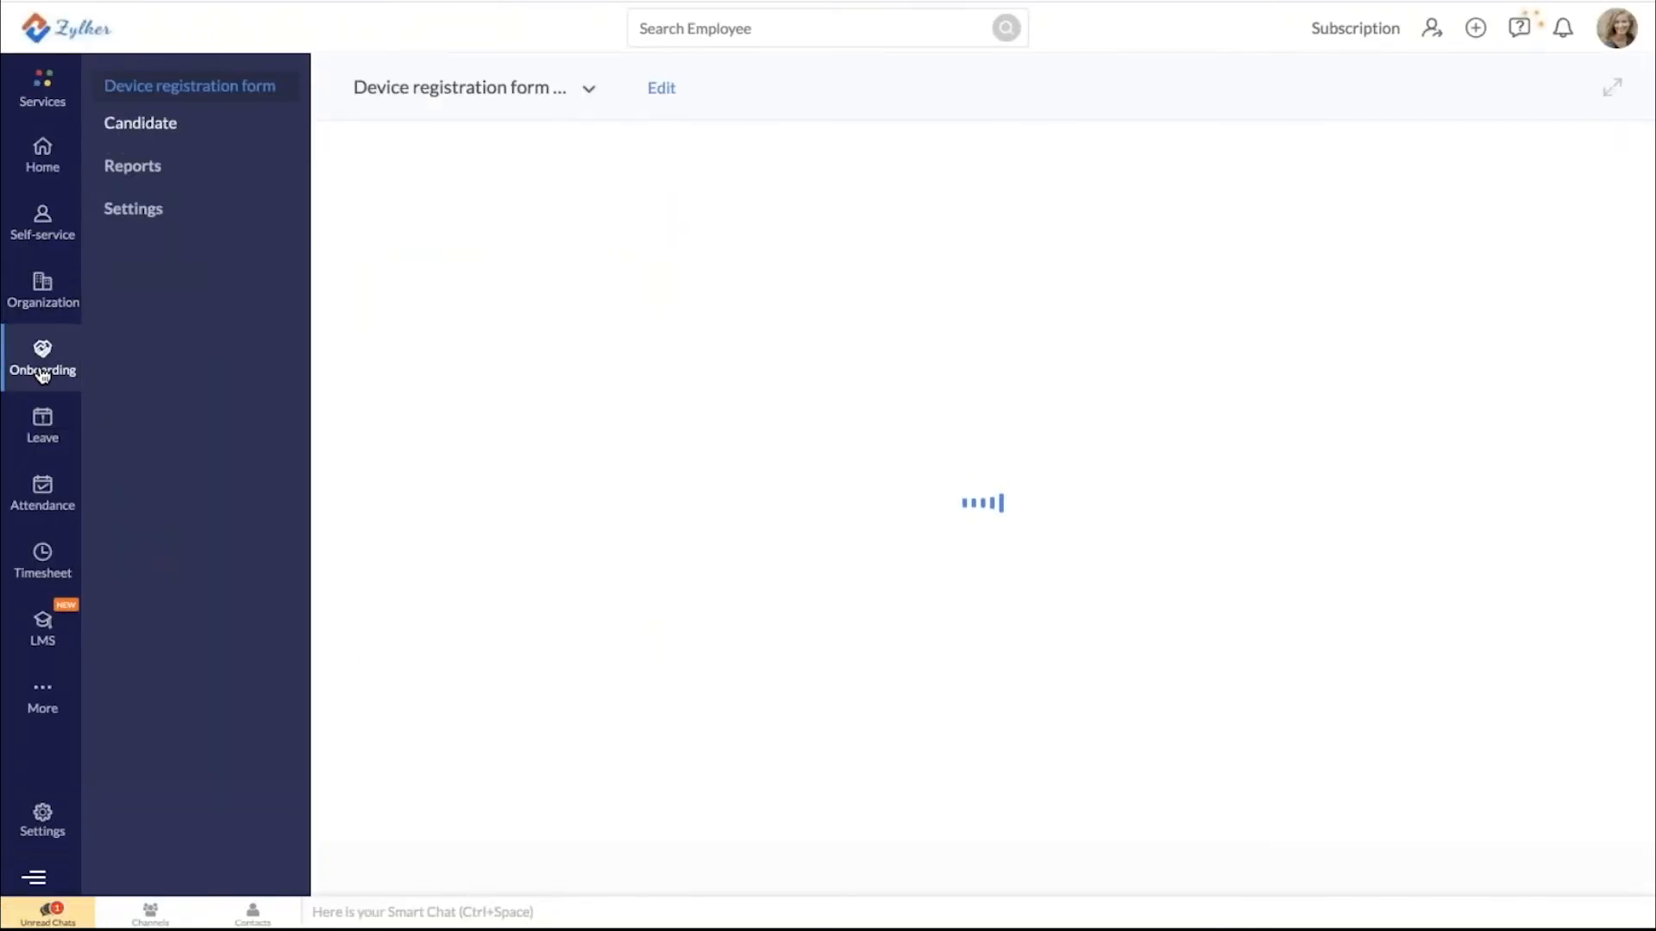
left_click(133, 210)
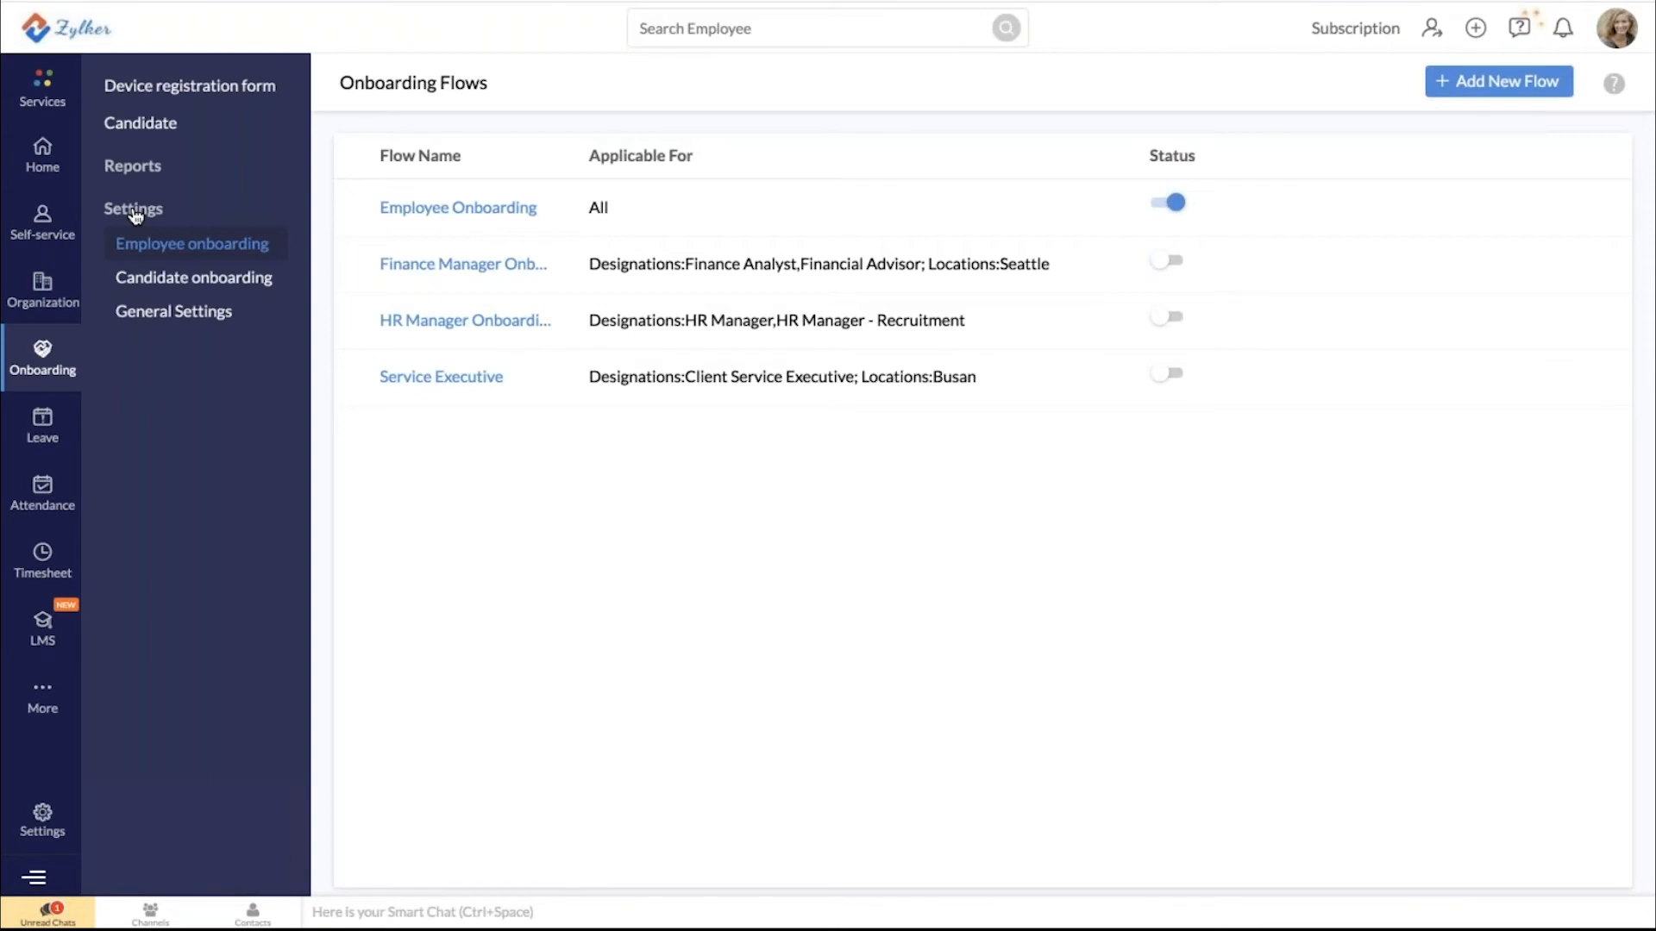
left_click(172, 293)
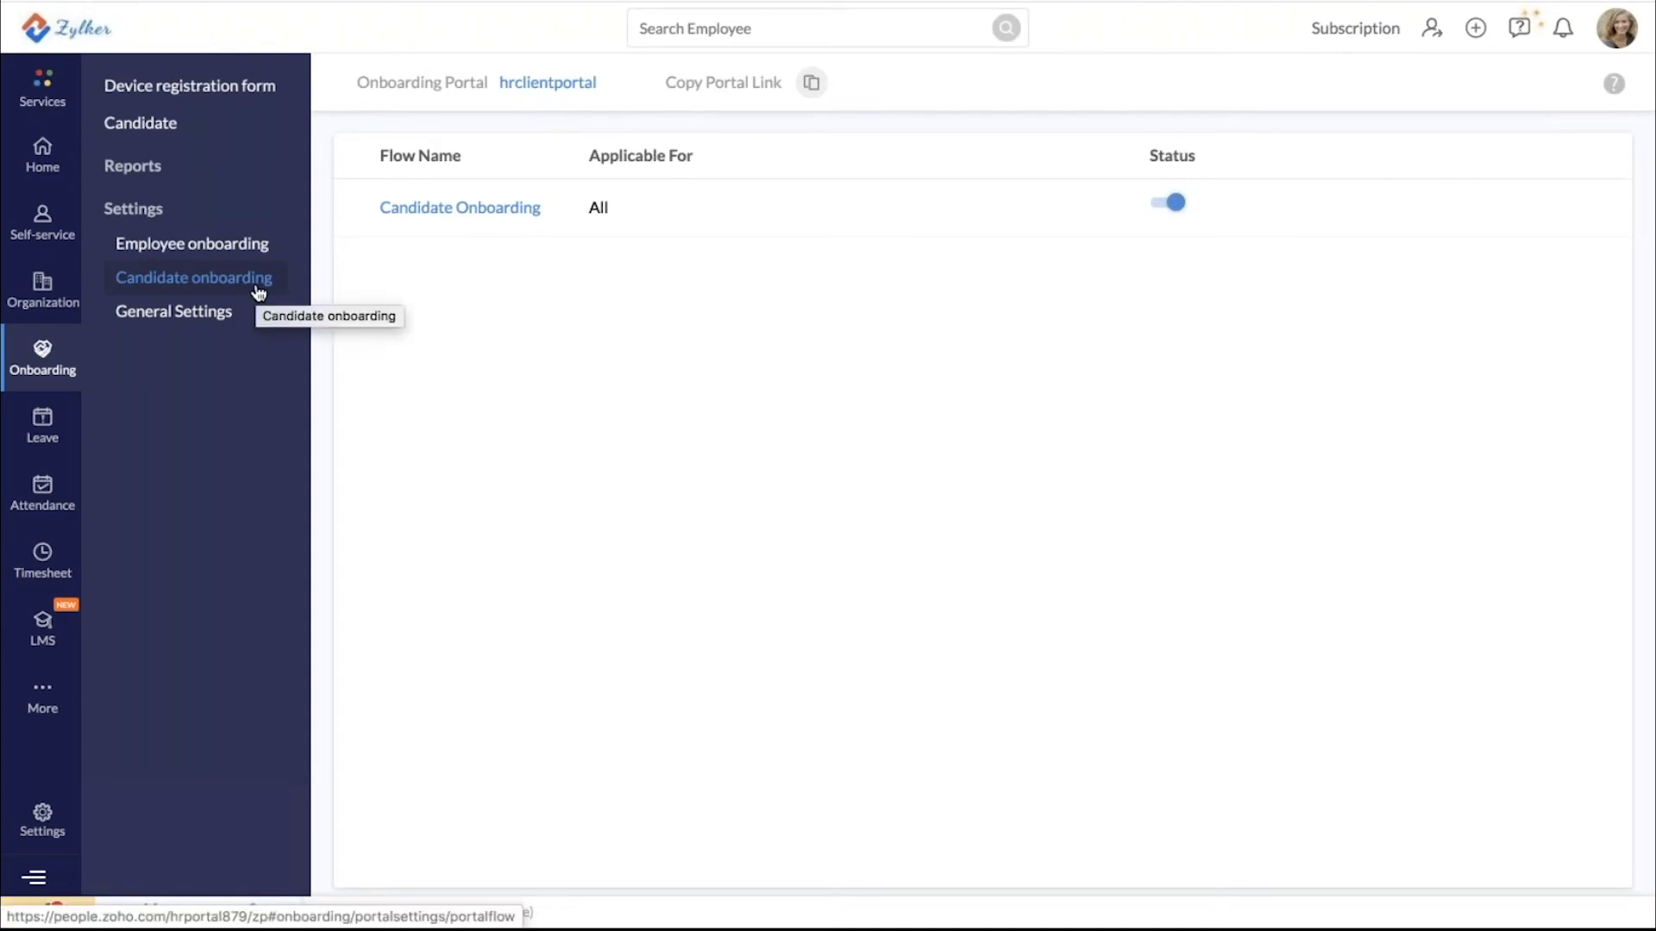
left_click(173, 248)
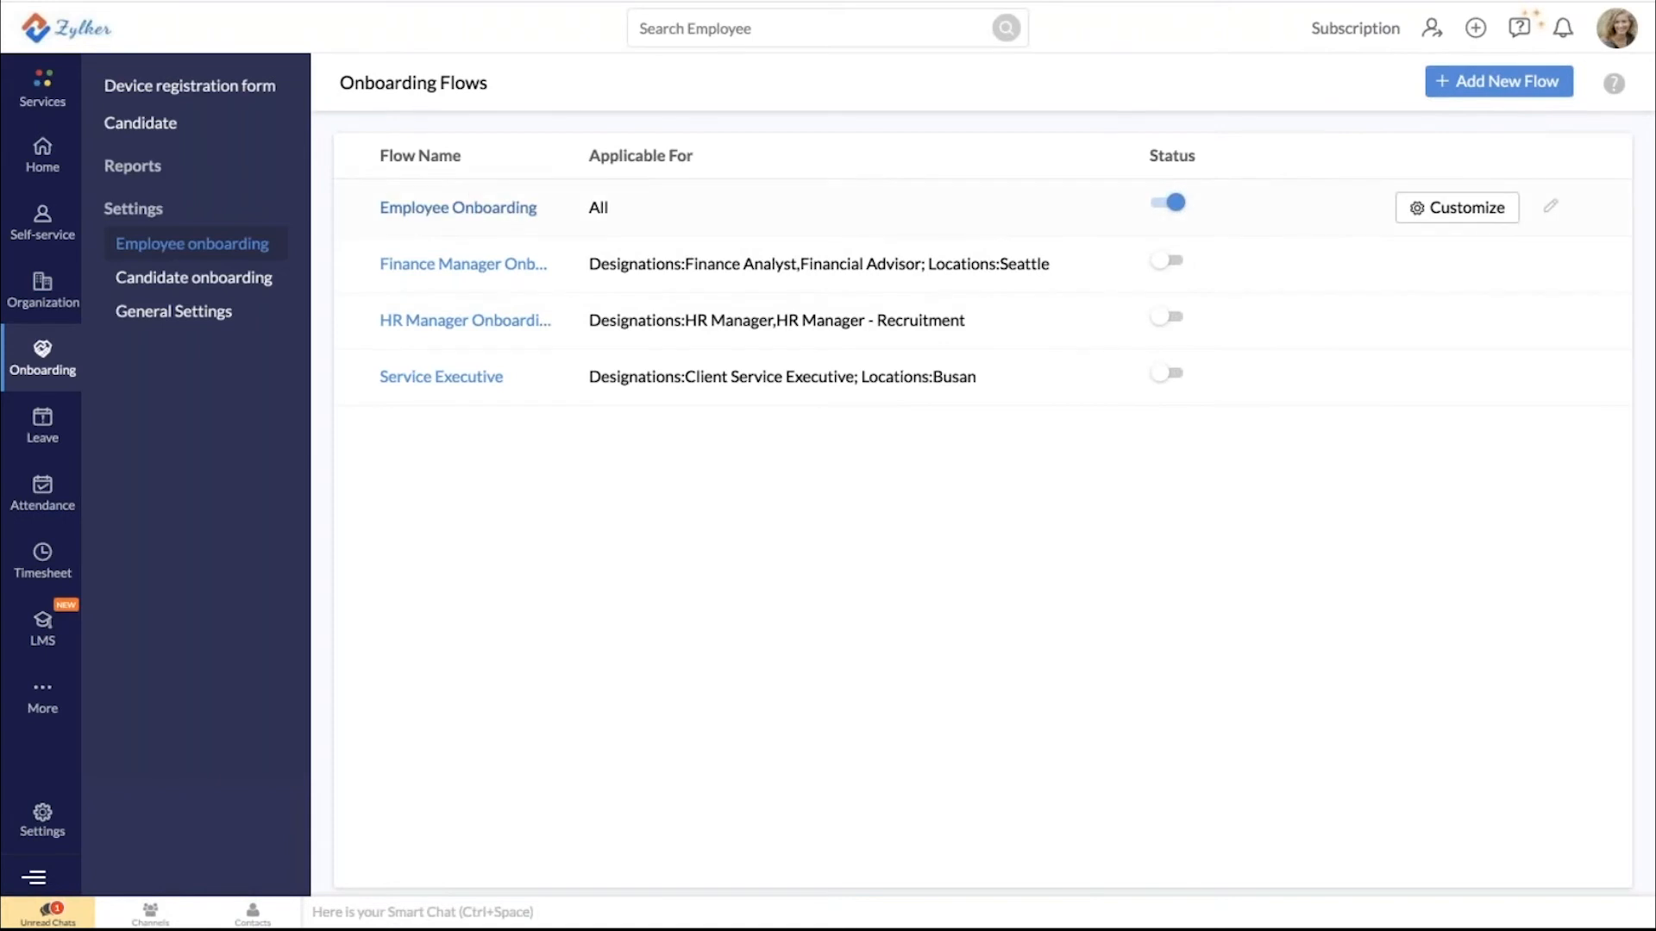
Open the Employee Onboarding flow, review its Welcome aboard content and start the onboarding preview
left_click(457, 208)
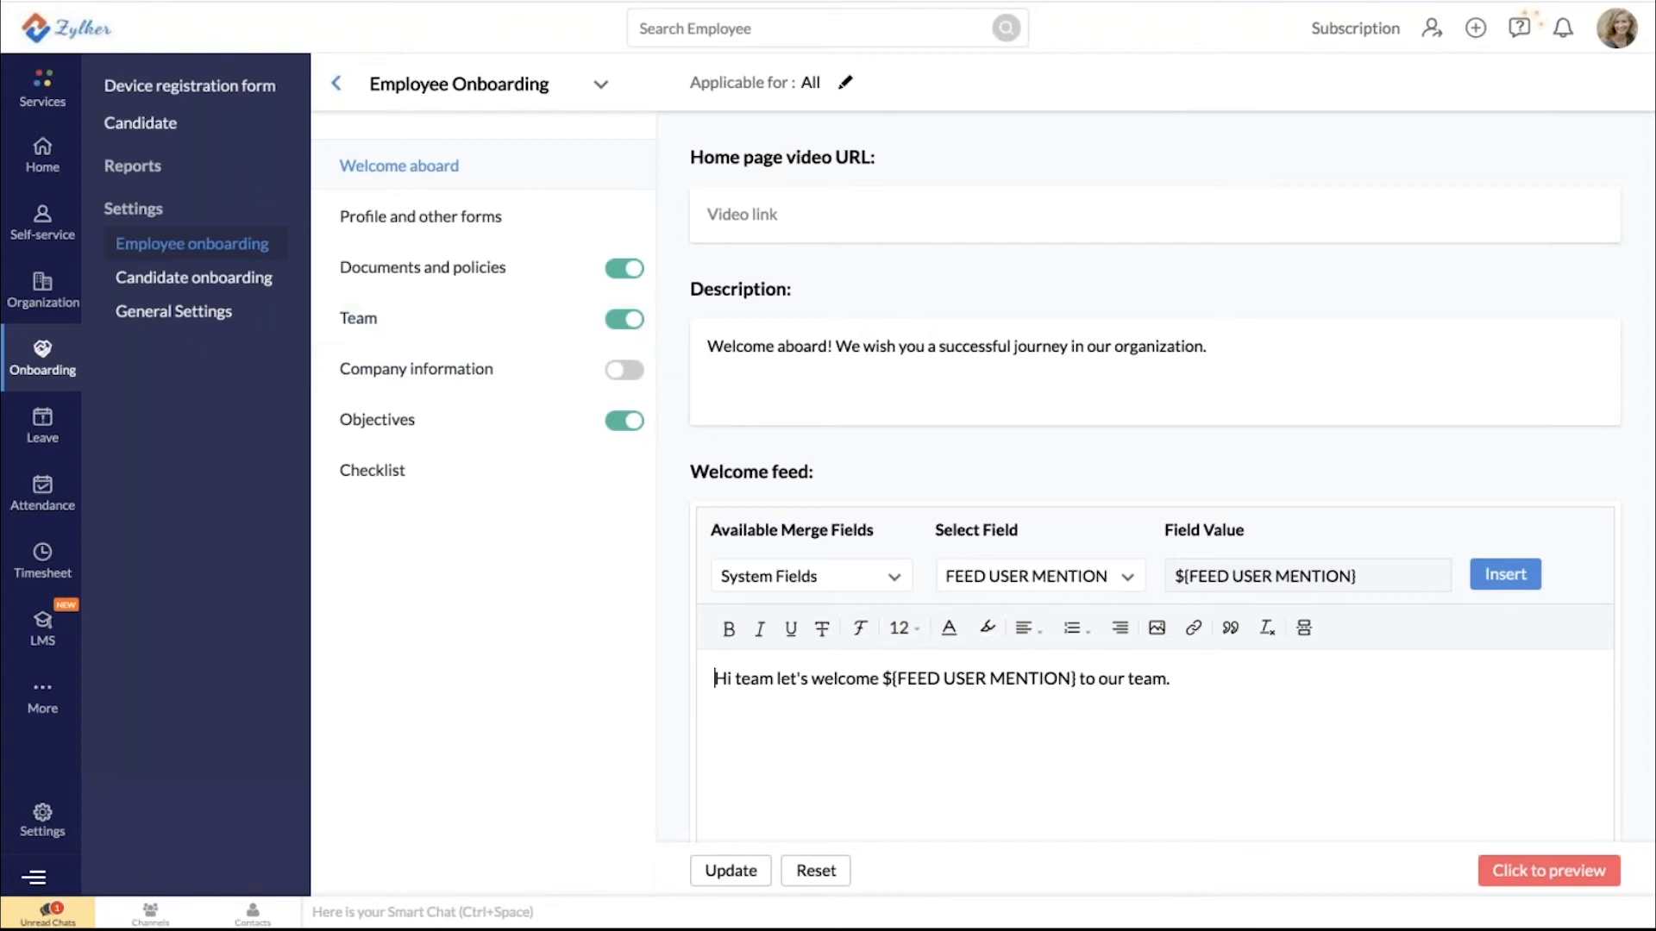
scroll(714, 679, "down", 2)
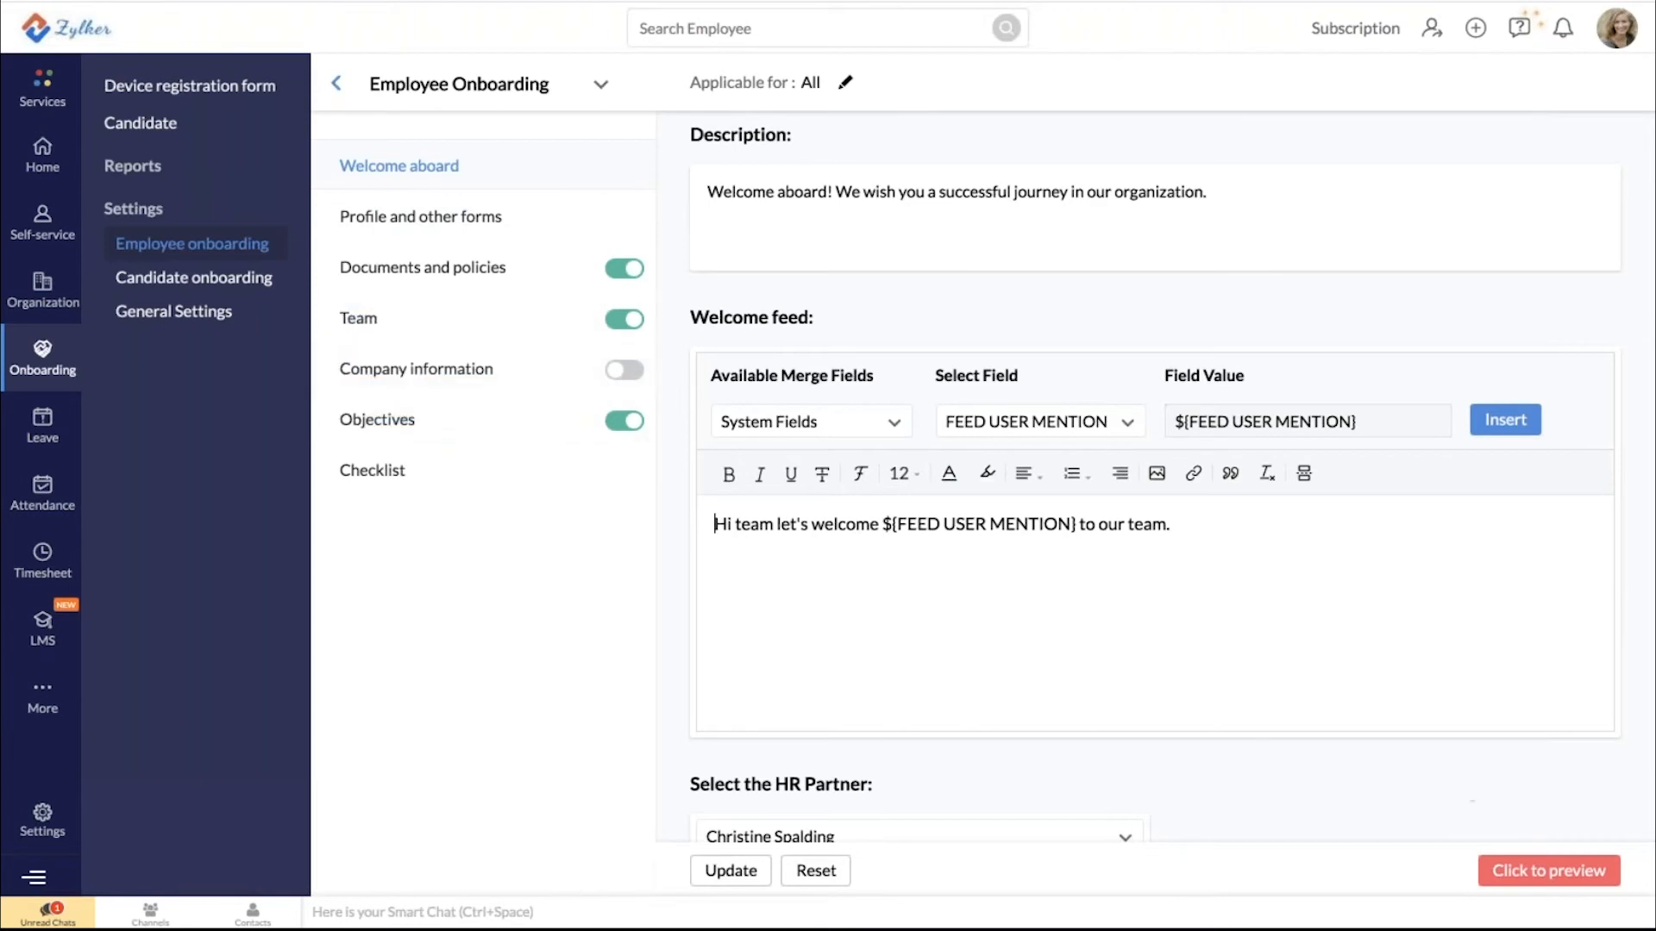
left_click(1567, 875)
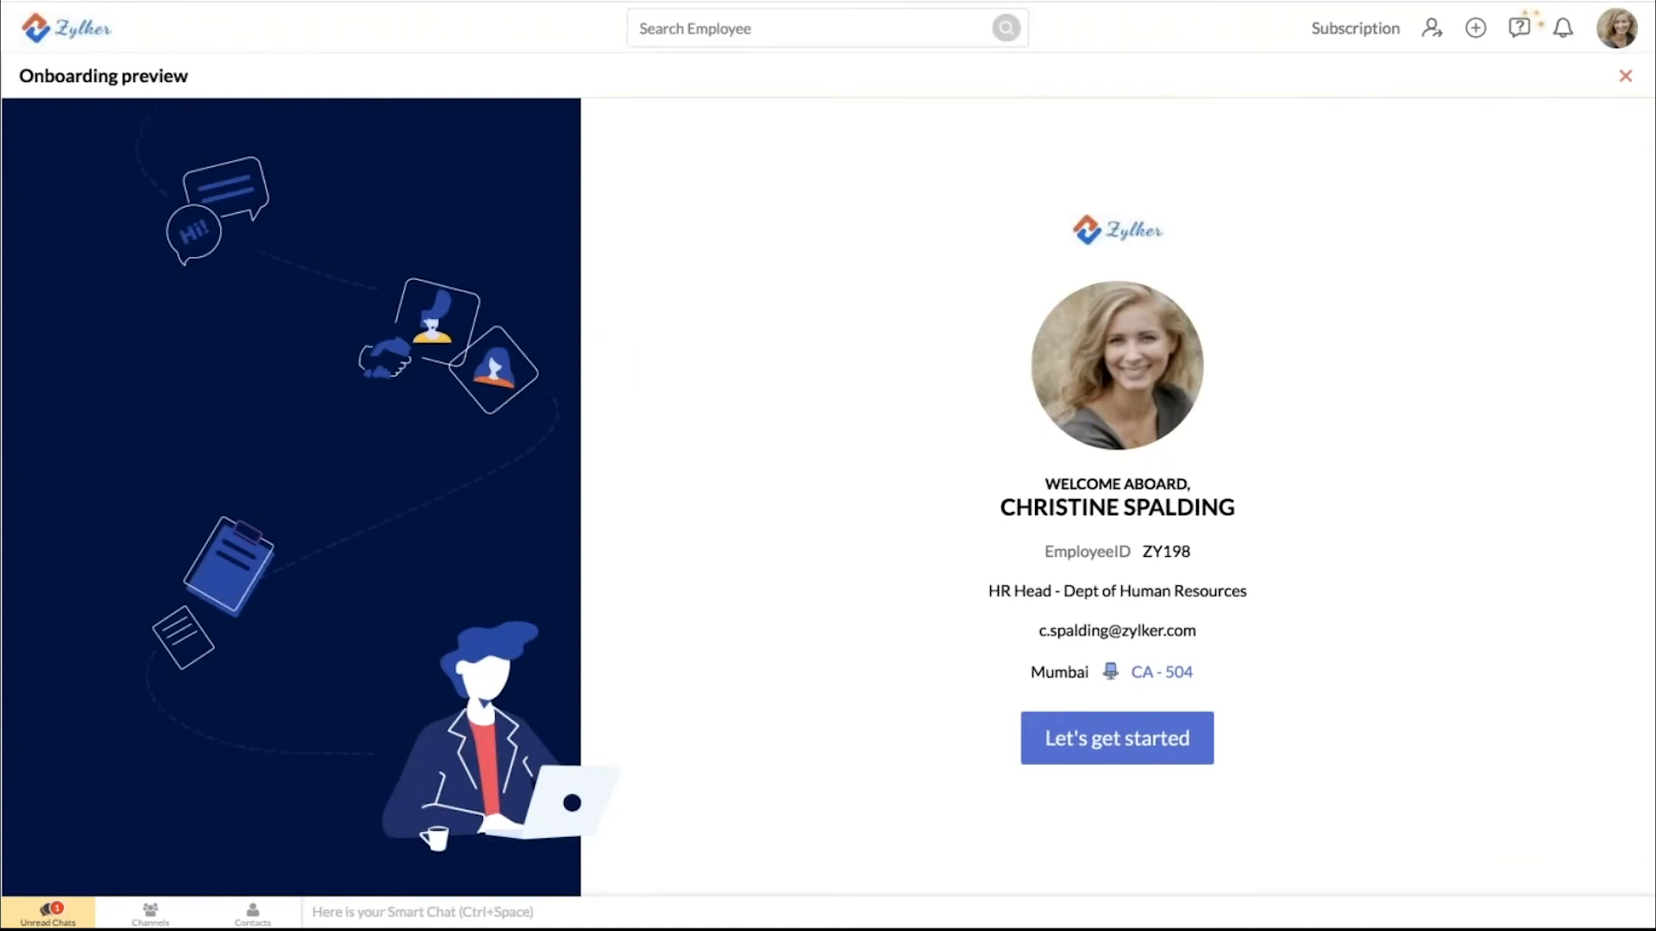
left_click(1158, 756)
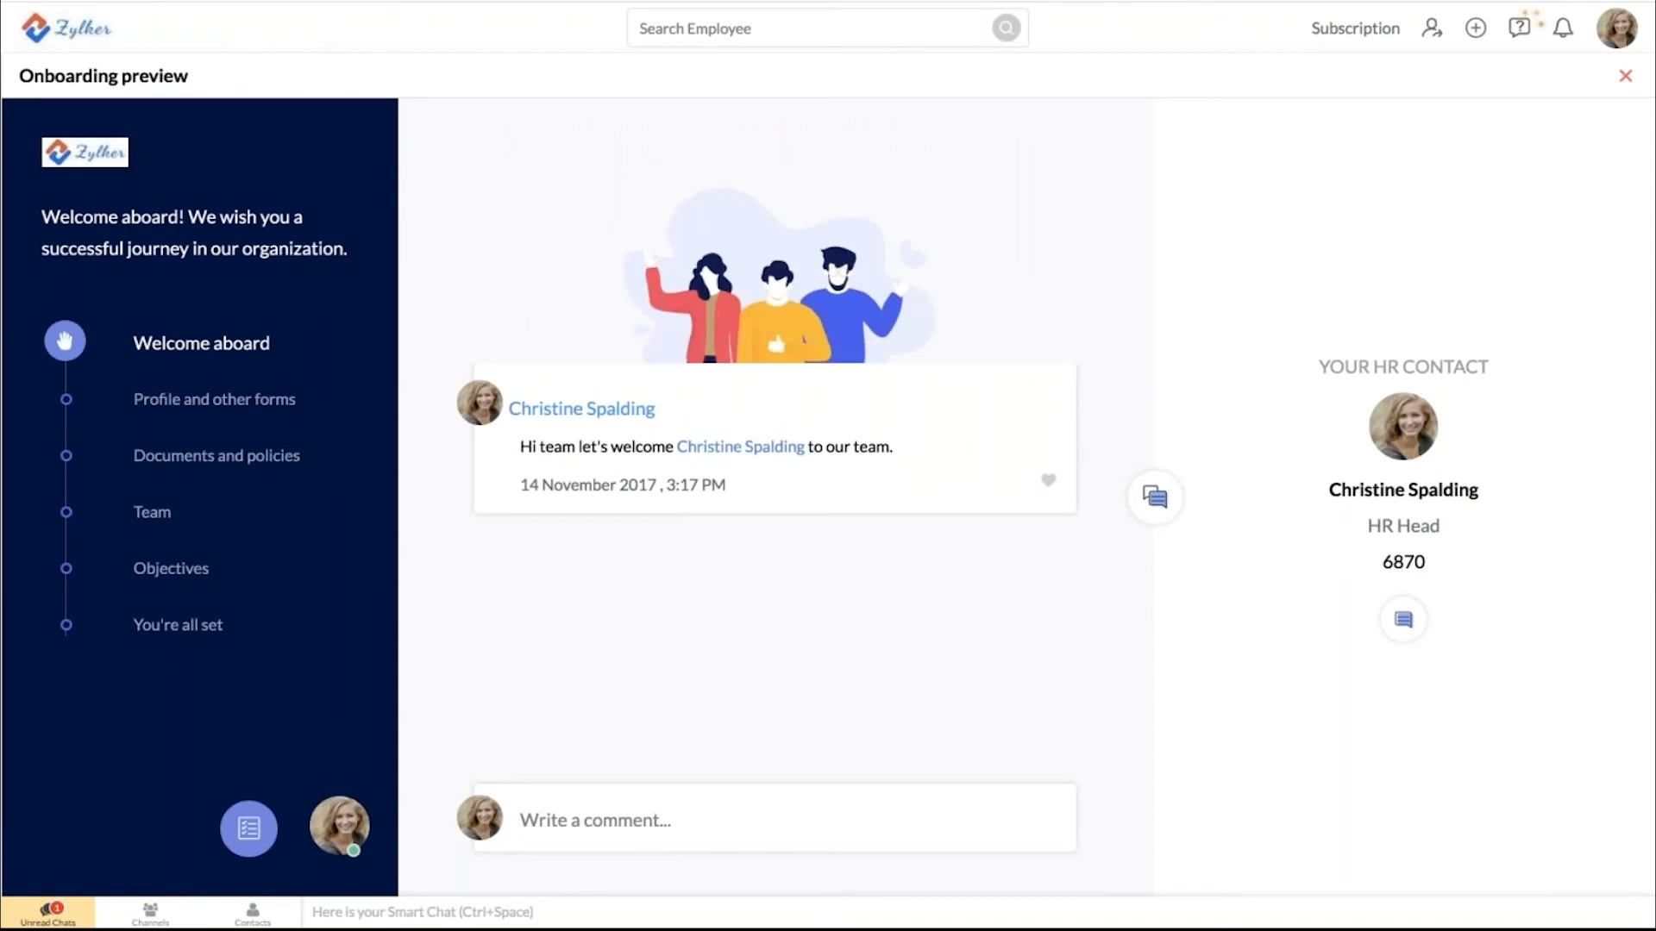
Review the employee profile form and the Social Media Policy document in the onboarding preview
left_click(189, 397)
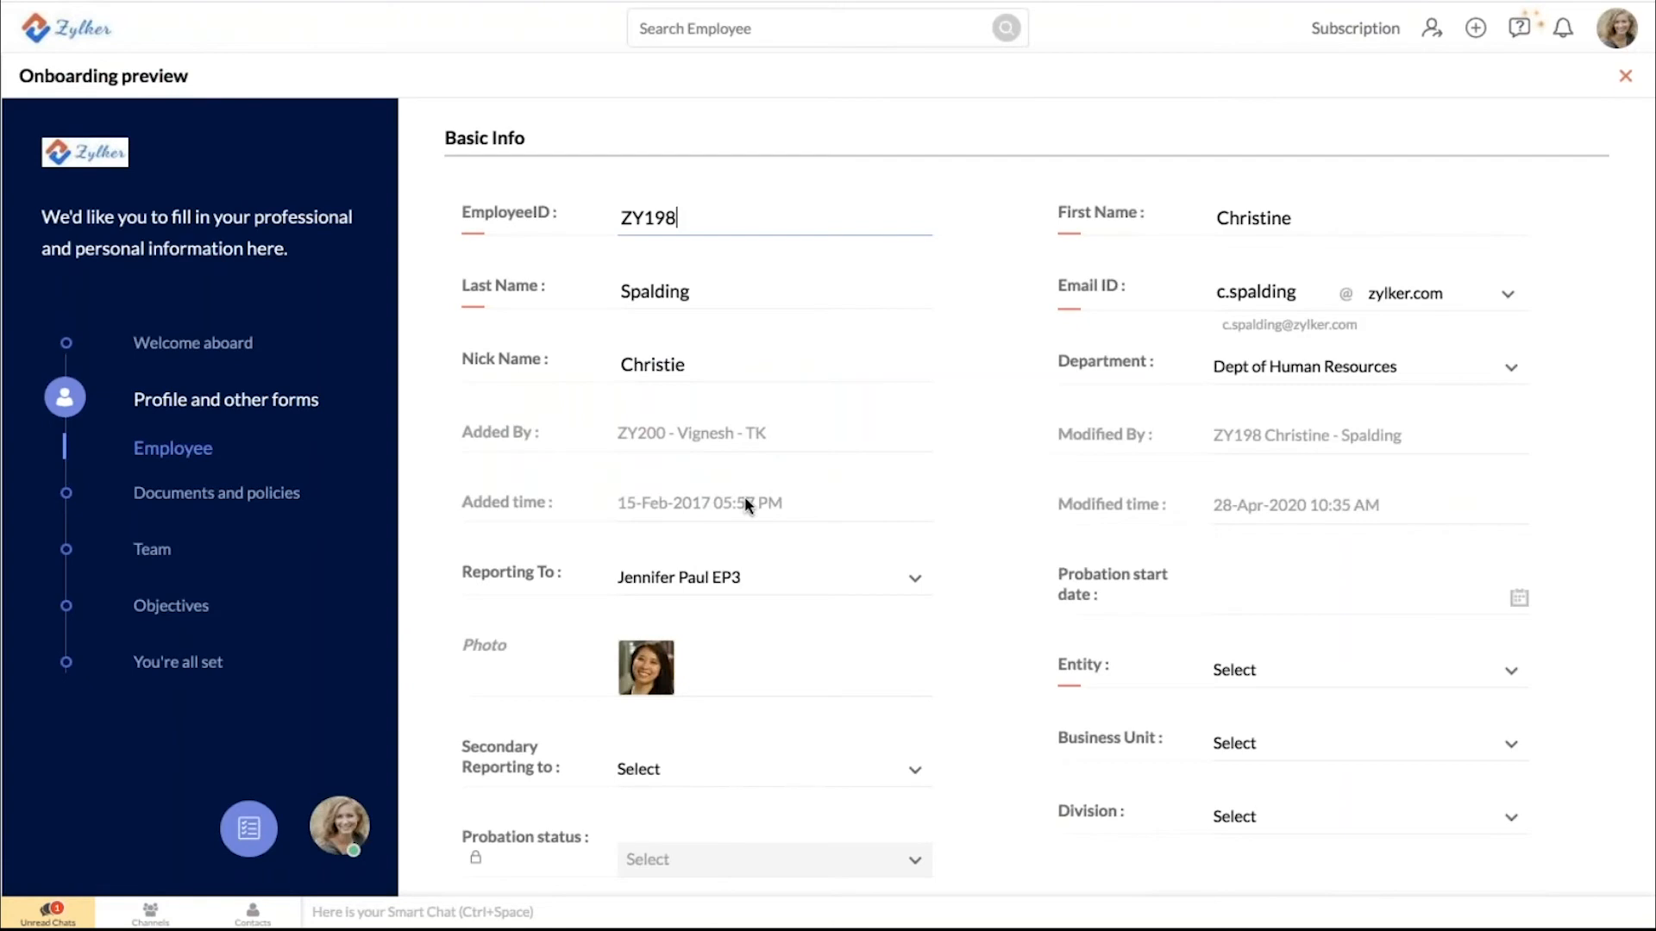
scroll(745, 497, "down", 1)
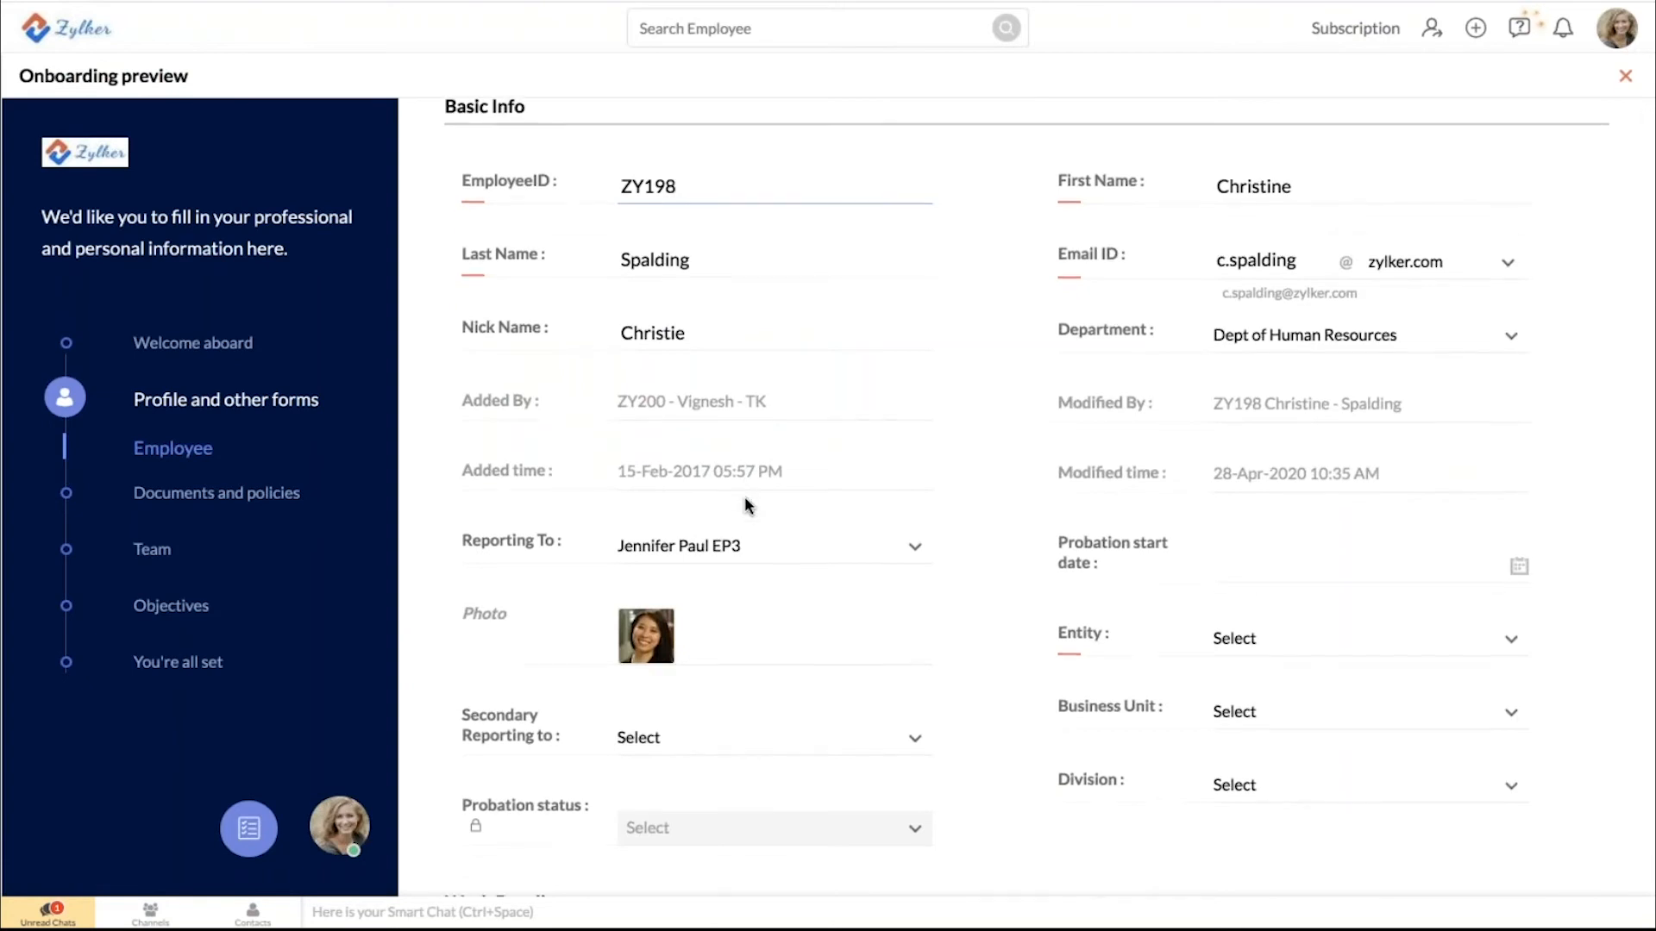
left_click(237, 509)
left_click(502, 250)
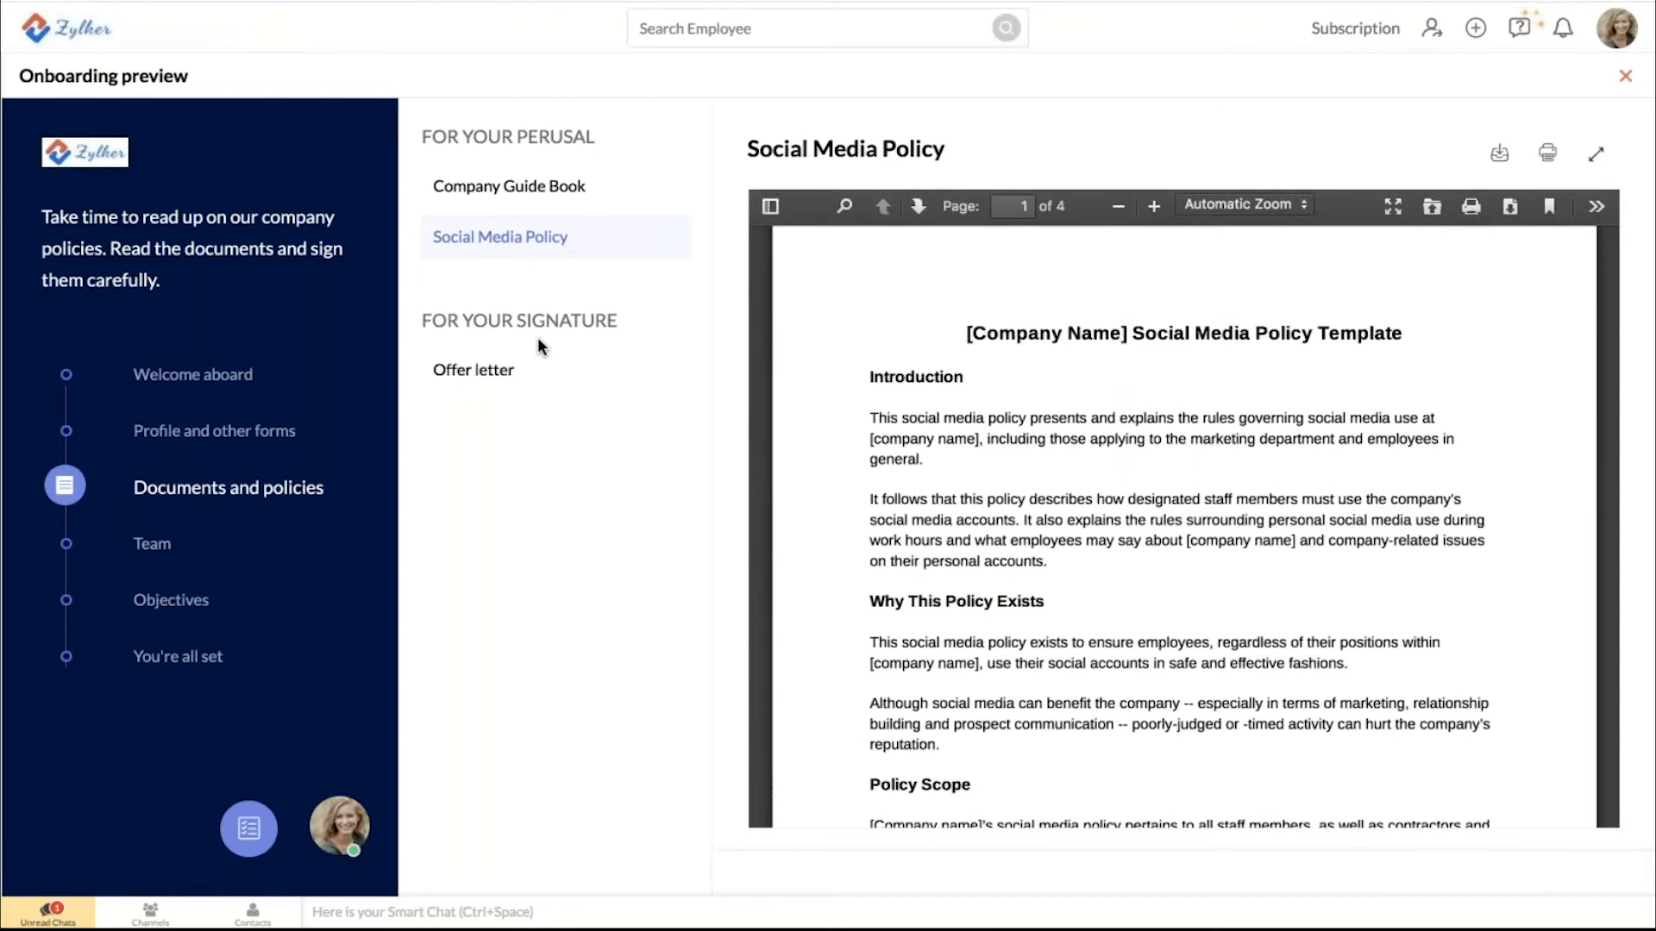
Review the Team, Objectives and You're all set stages of the onboarding preview and close it
left_click(153, 545)
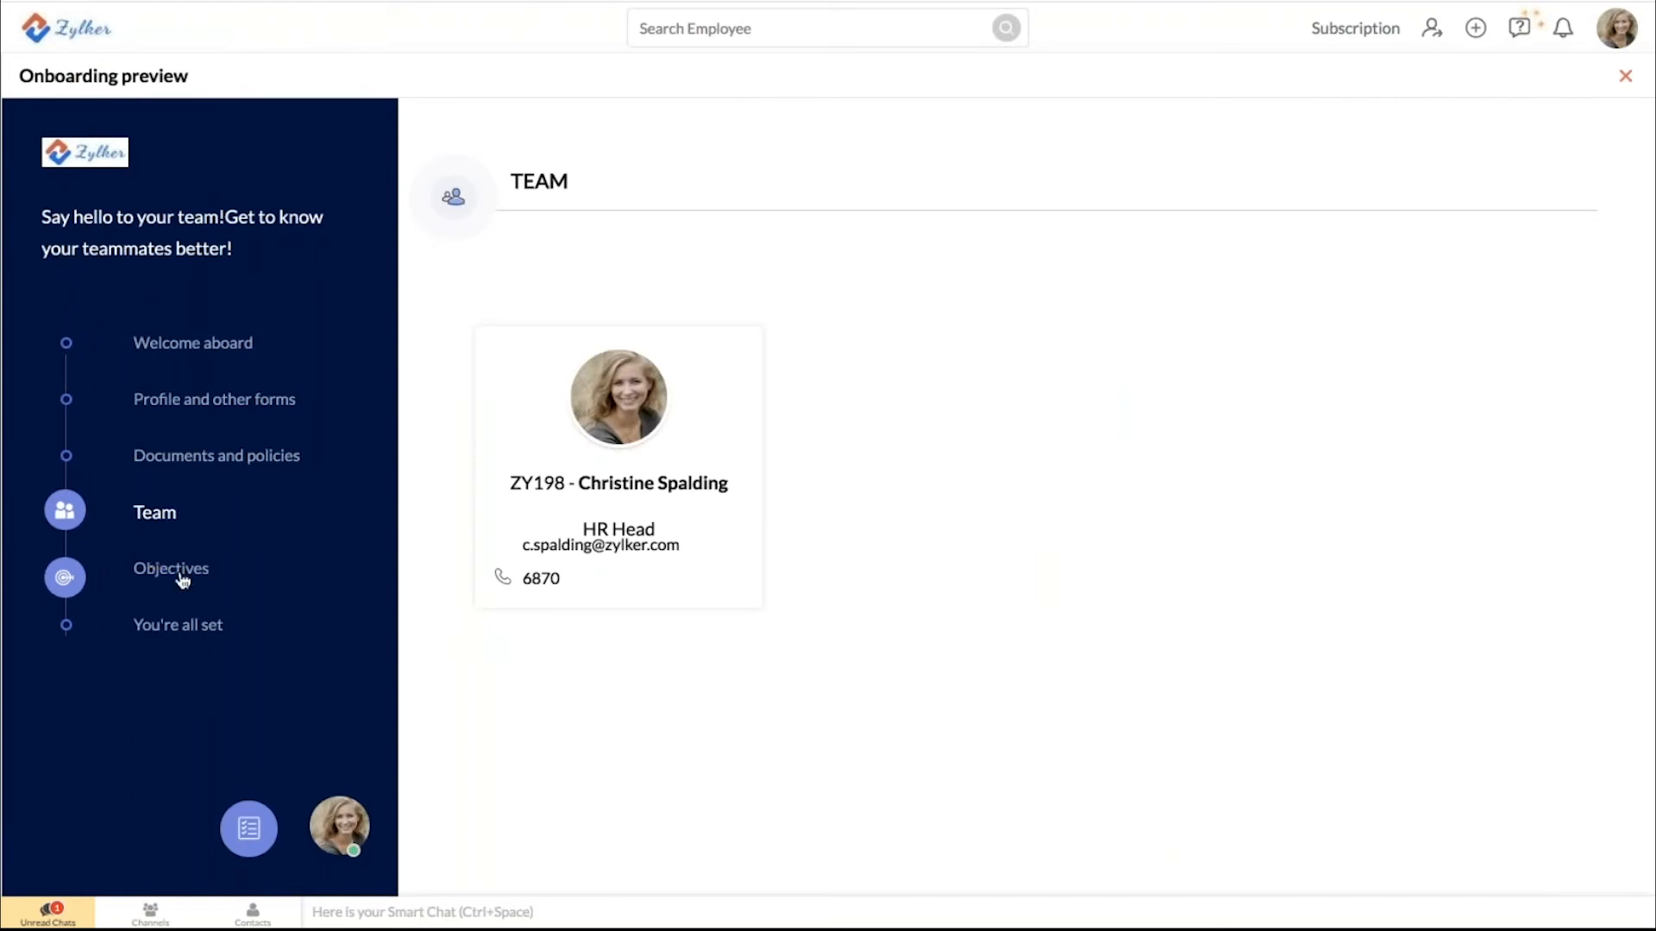
left_click(186, 579)
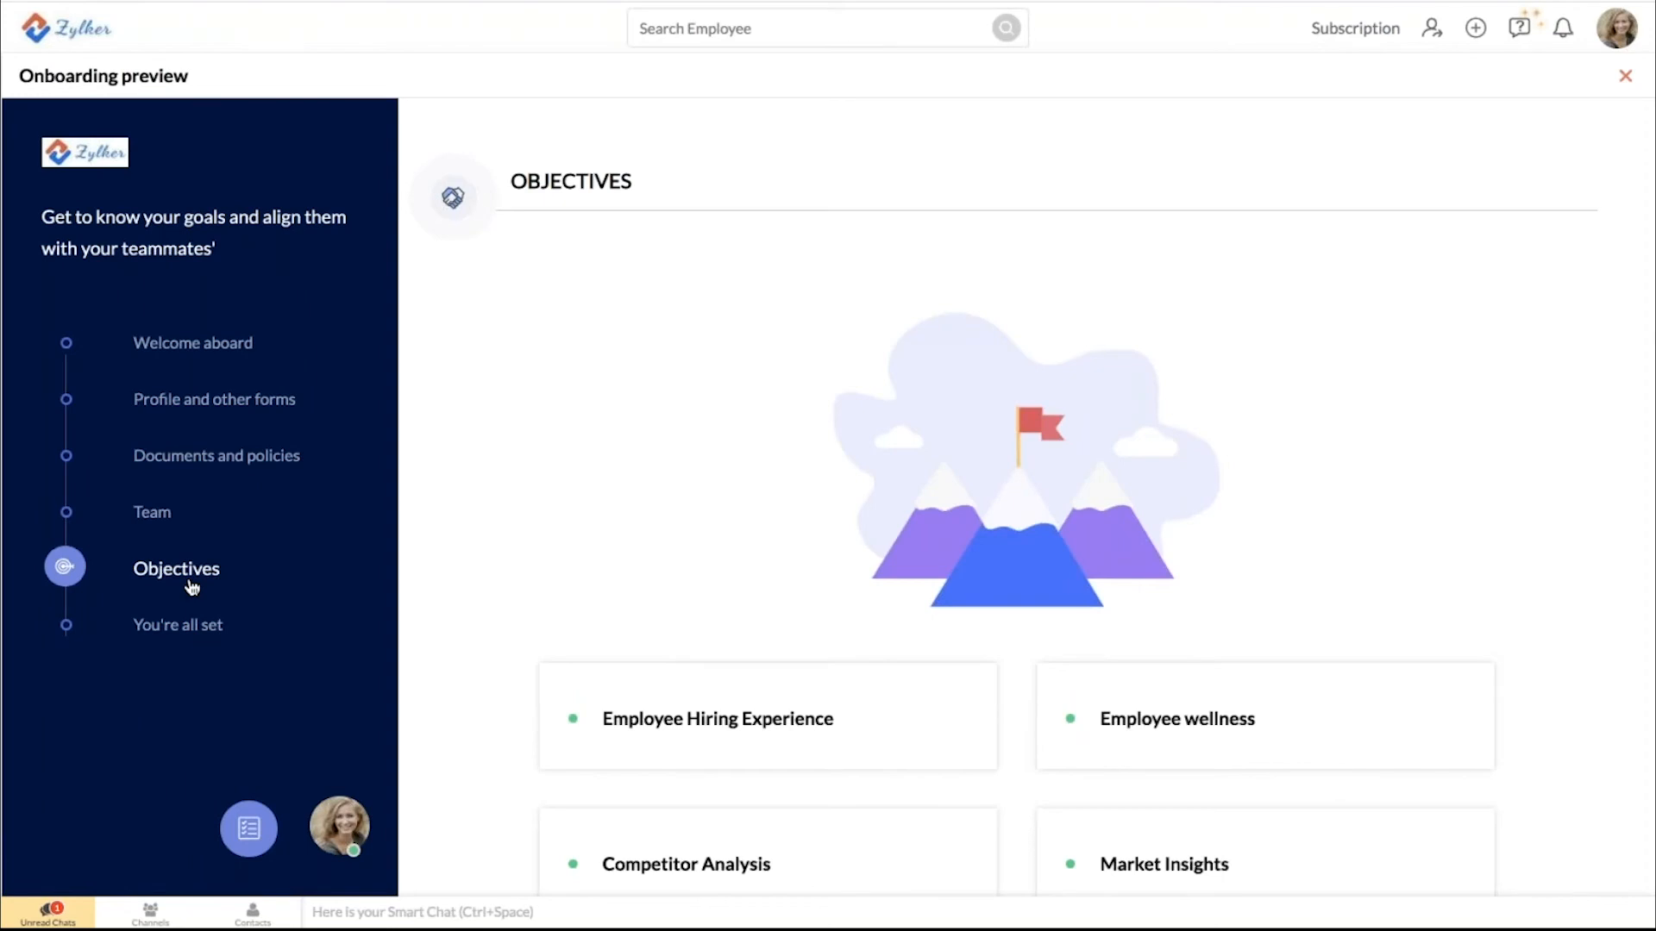
scroll(603, 444, "down", 3)
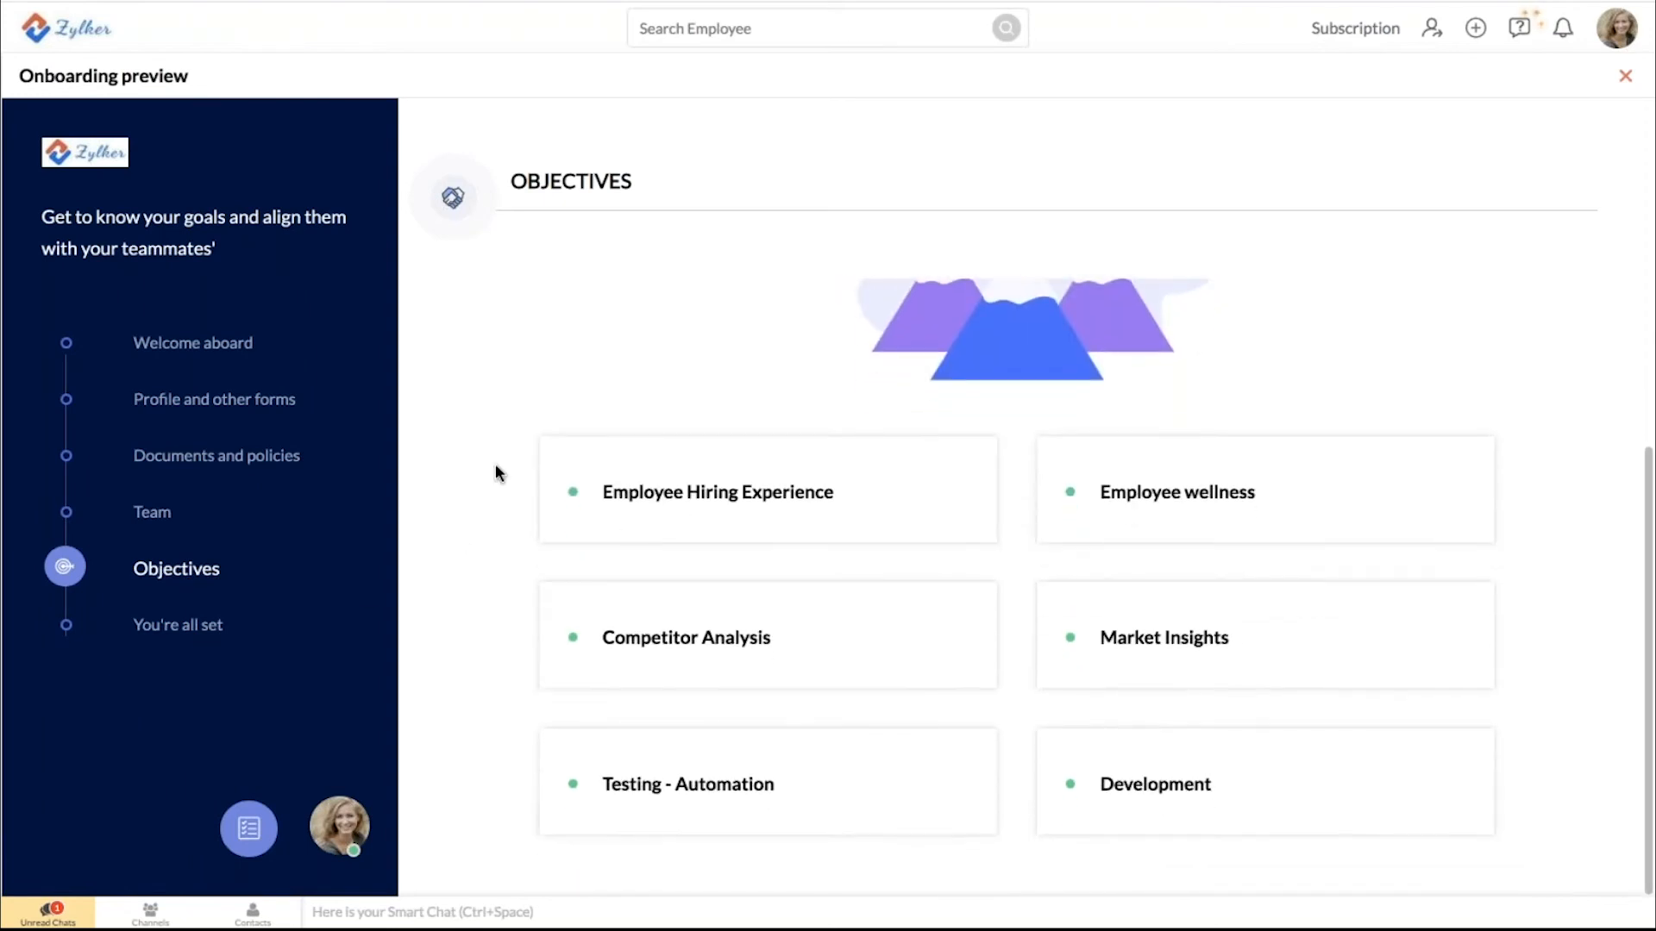
left_click(165, 630)
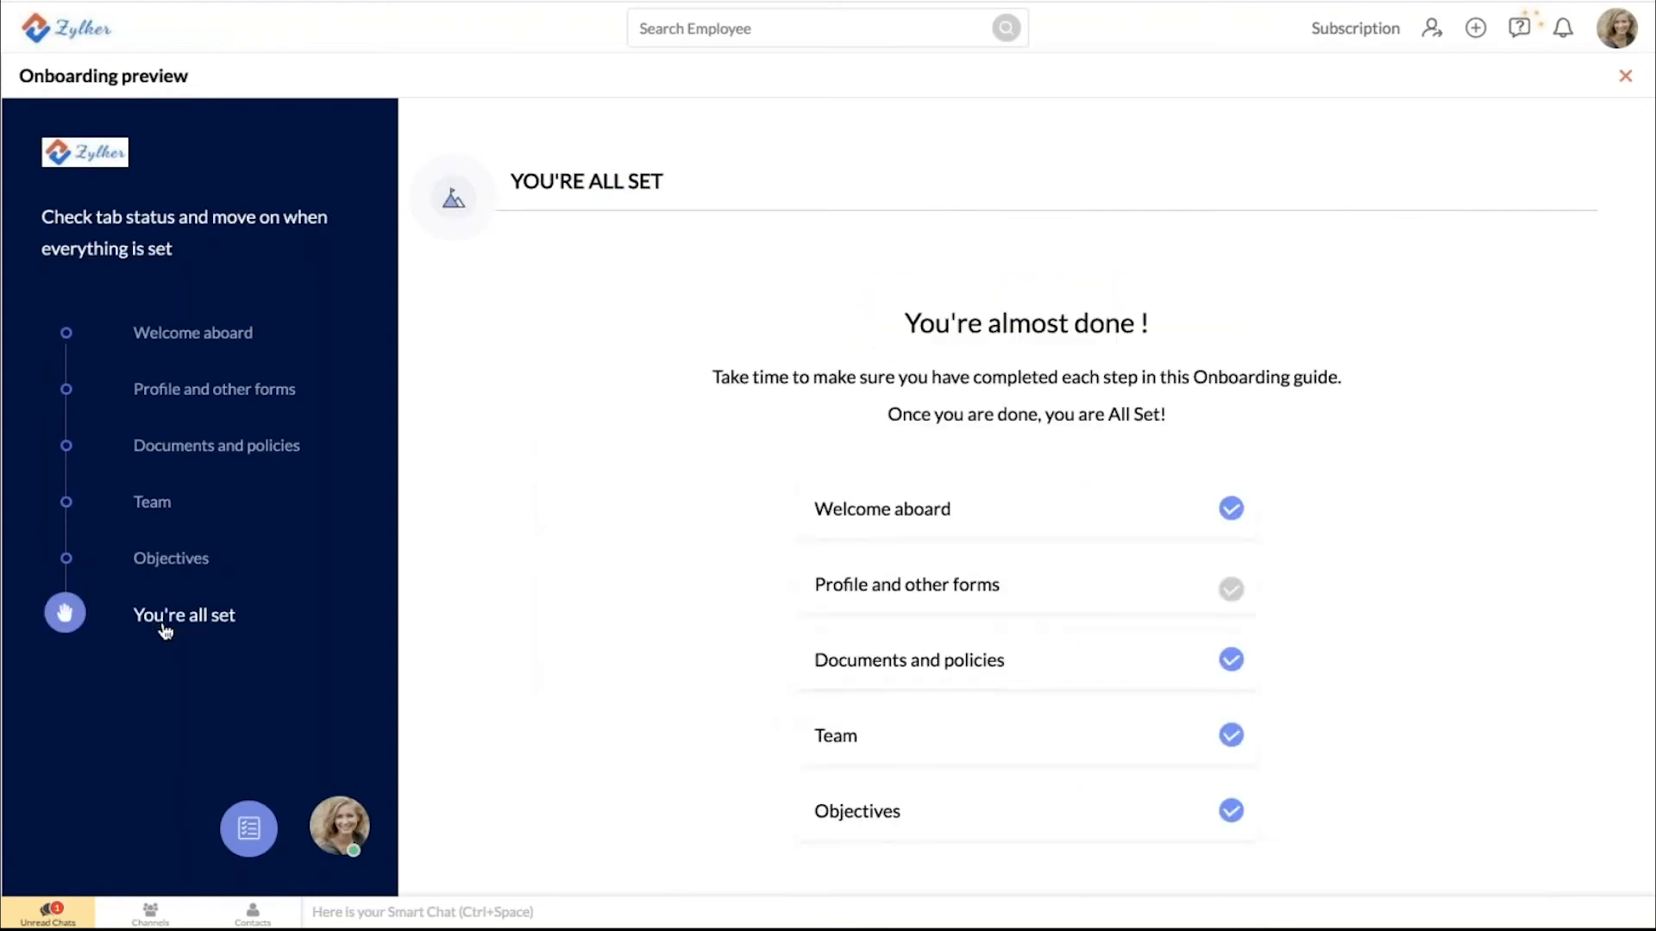
scroll(798, 676, "down", 1)
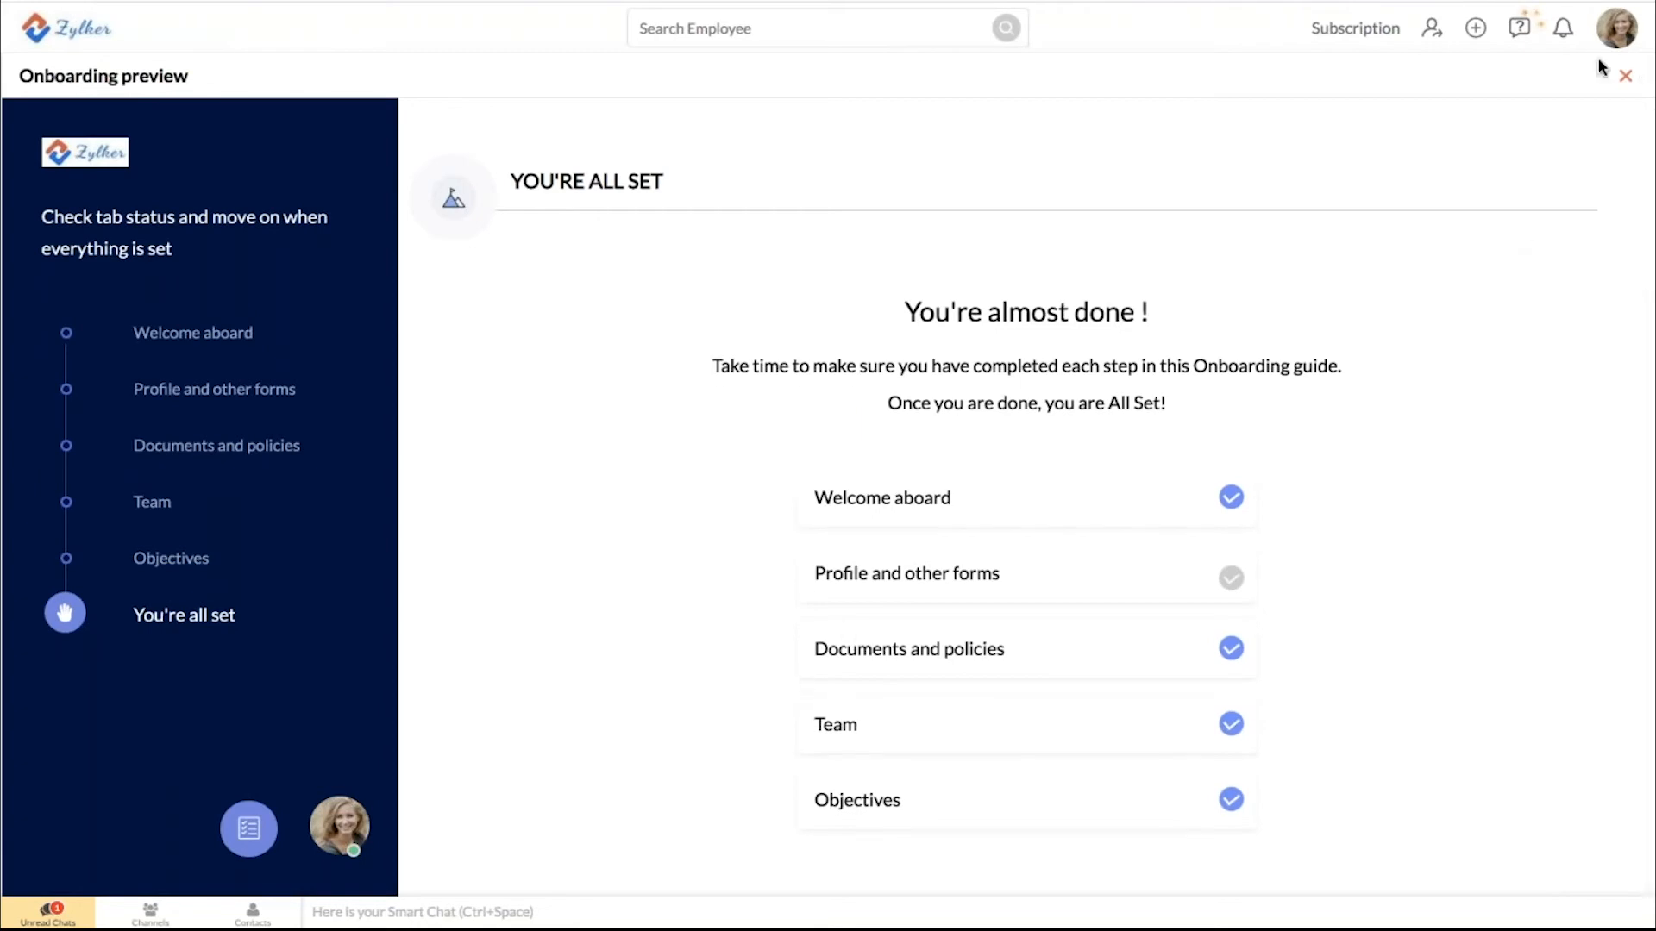
left_click(1620, 81)
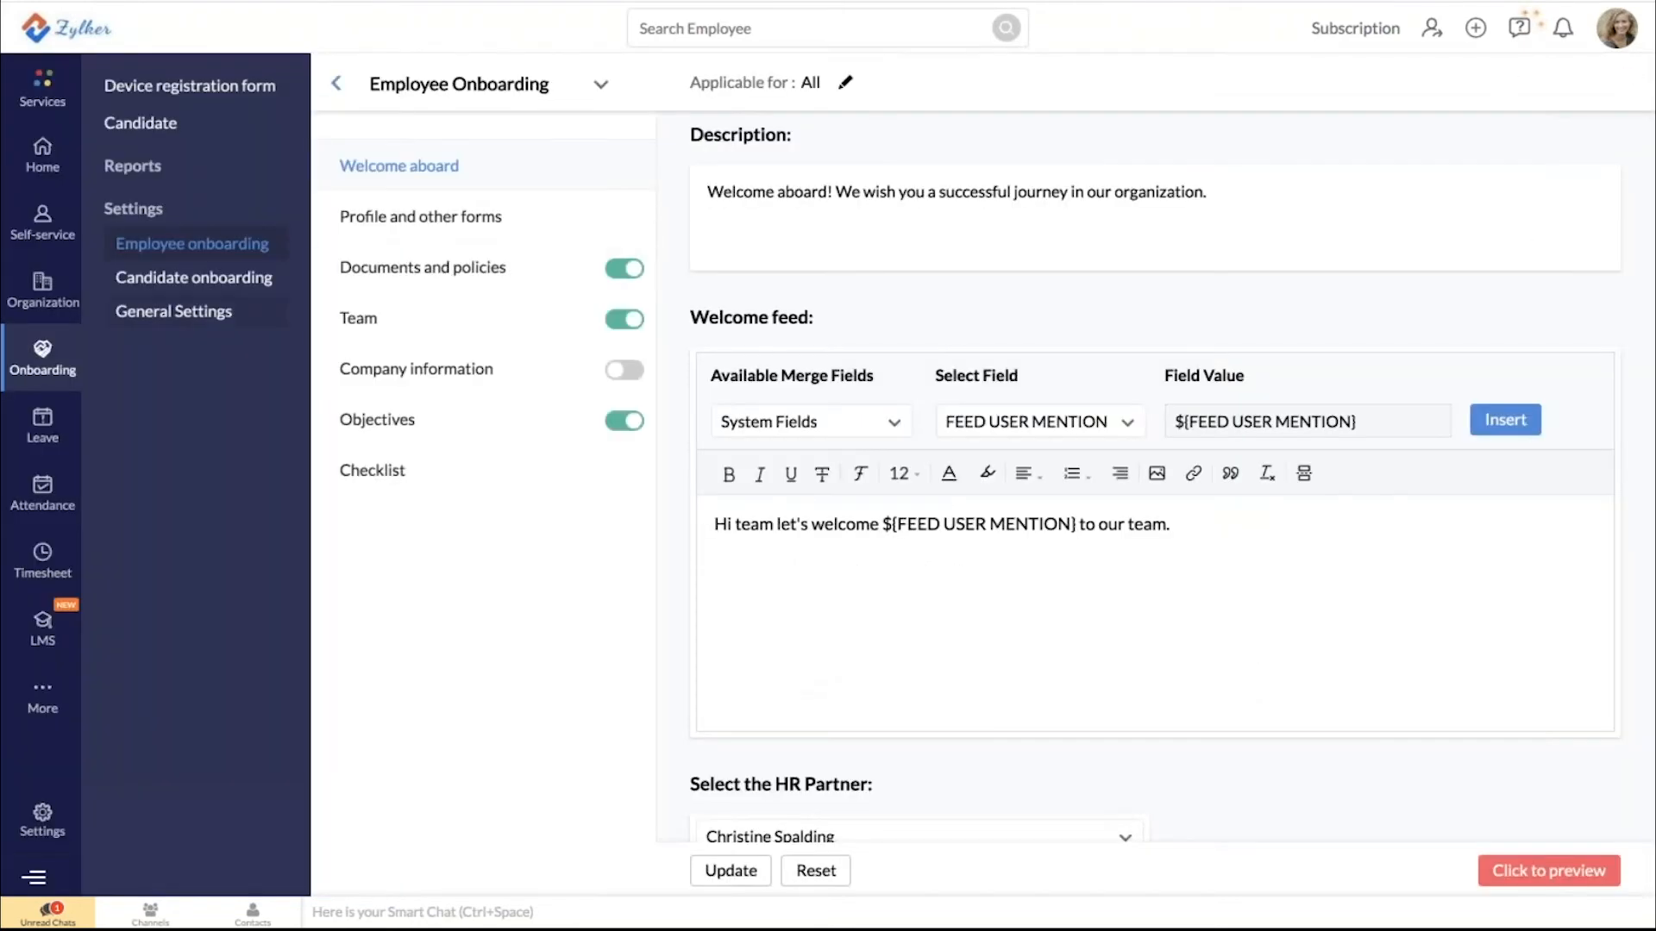
Open the Leave service and switch the list view to another employee's leave balances
left_click(43, 424)
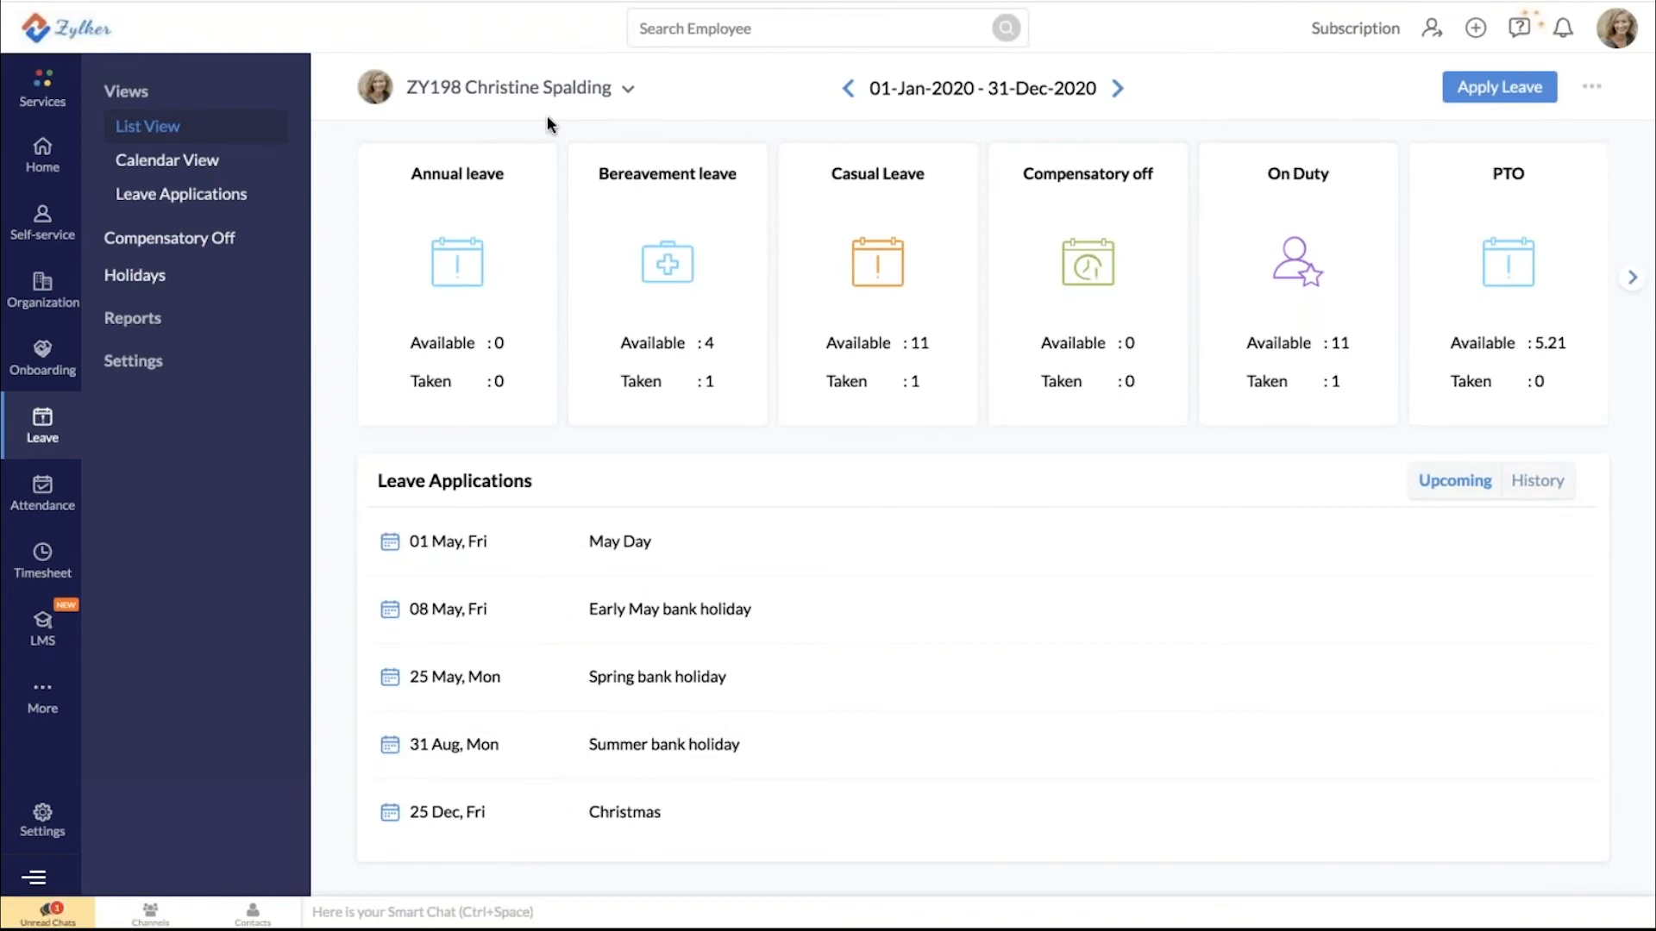
left_click(614, 93)
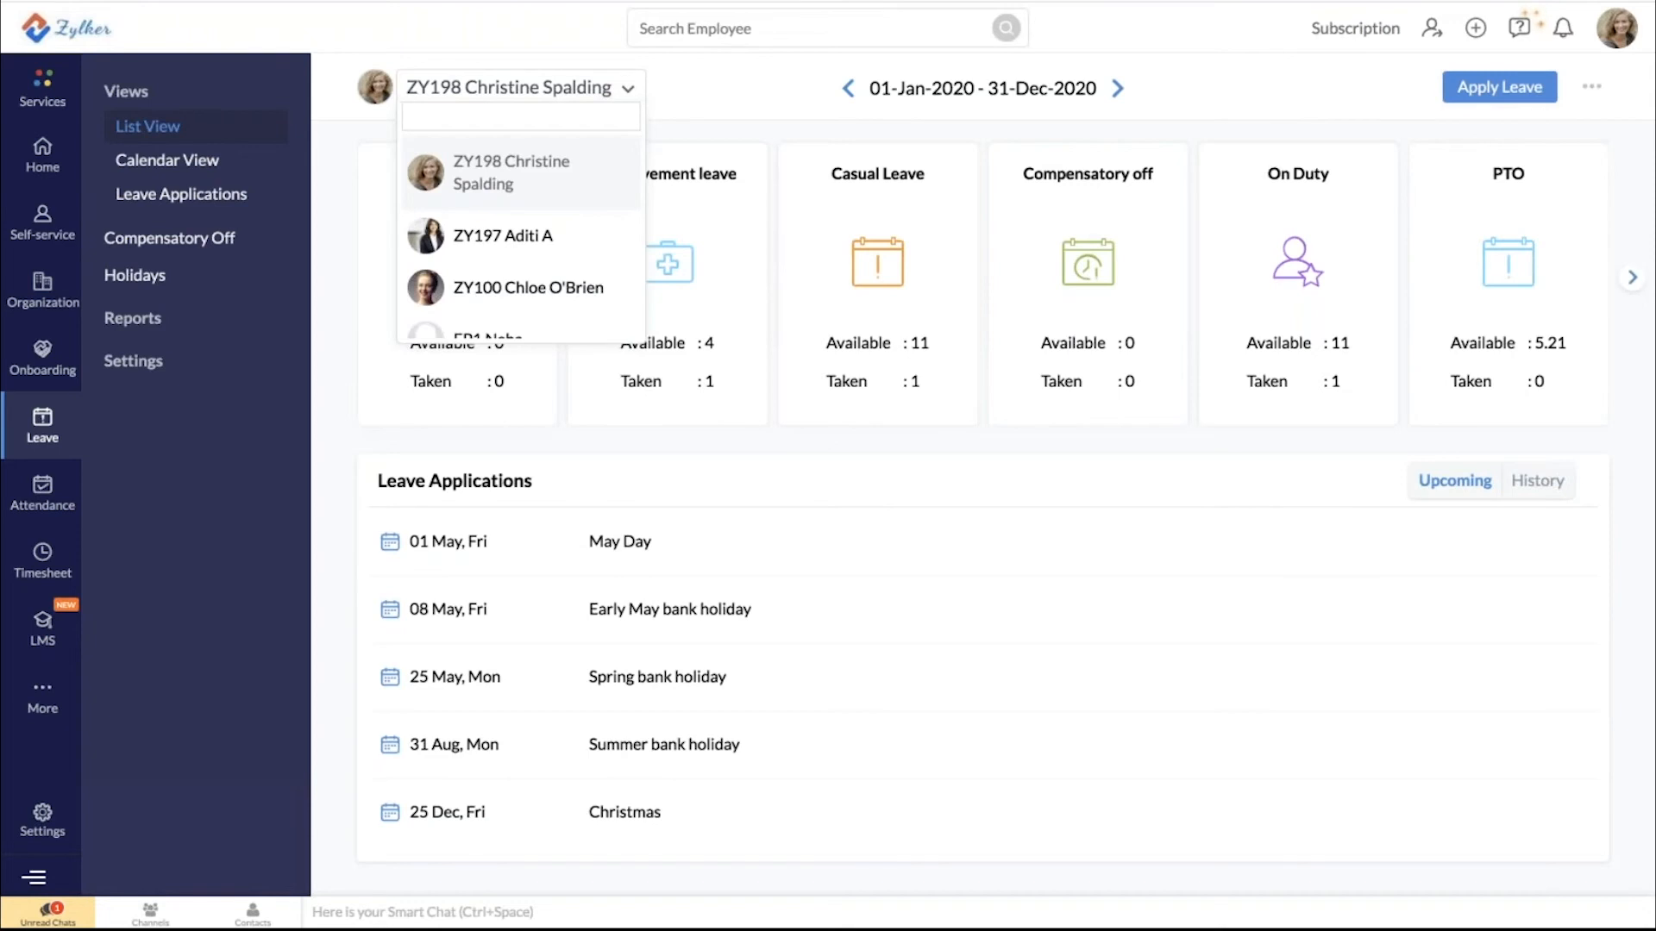
scroll(582, 241, "down", 1)
scroll(582, 242, "up", 2)
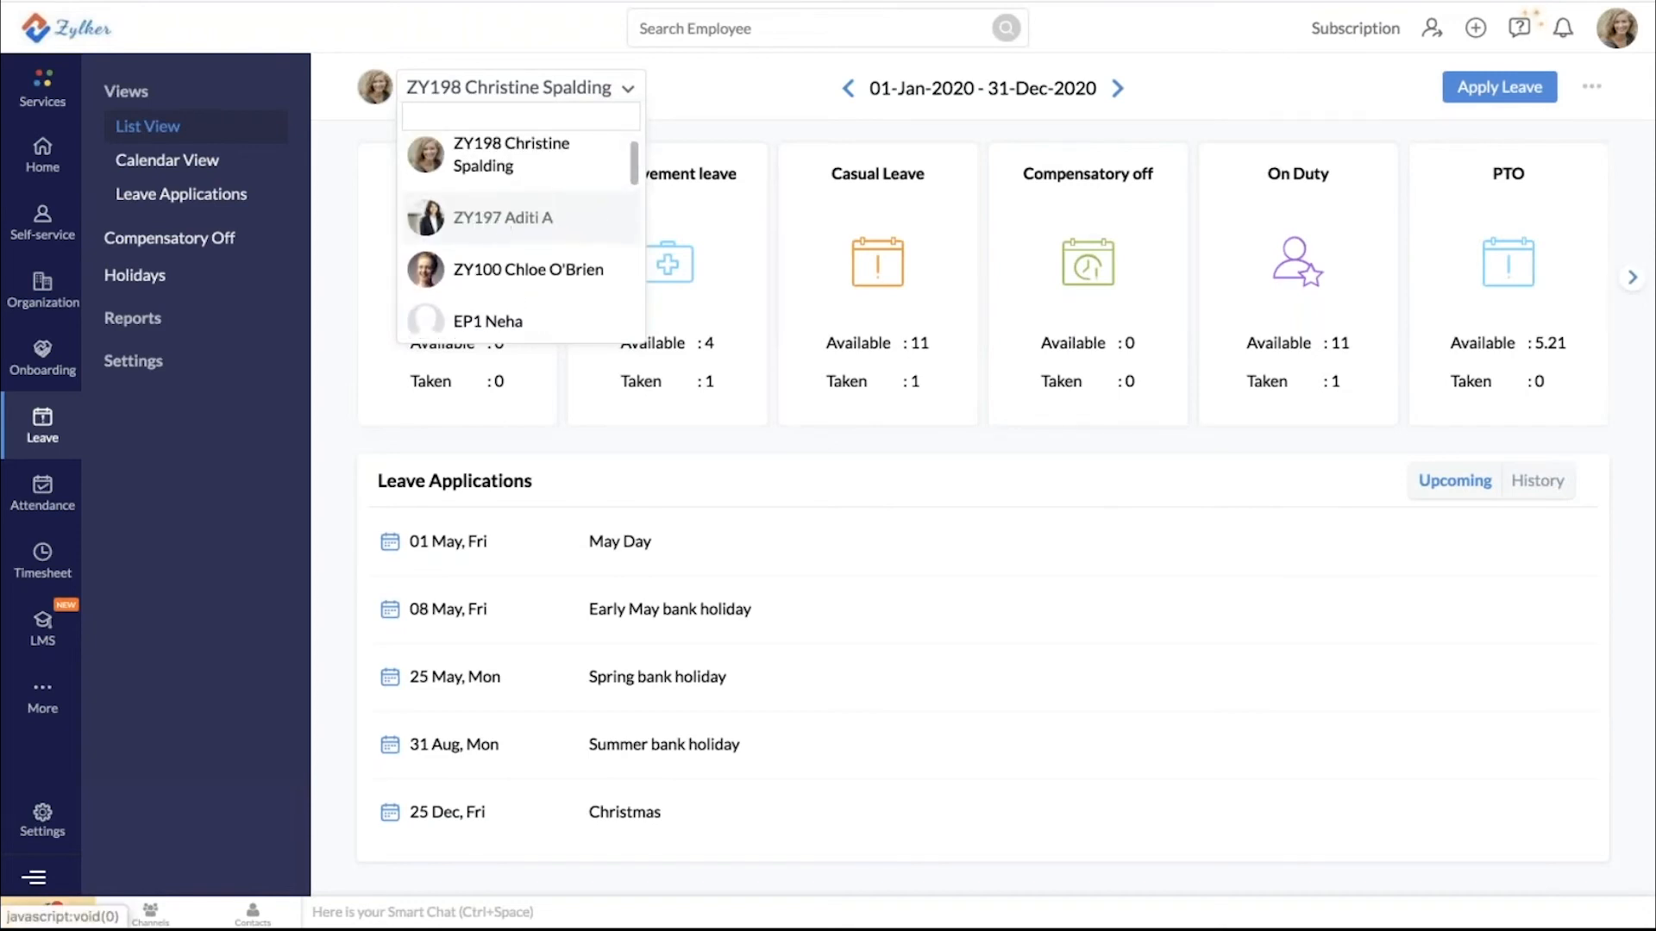
left_click(518, 217)
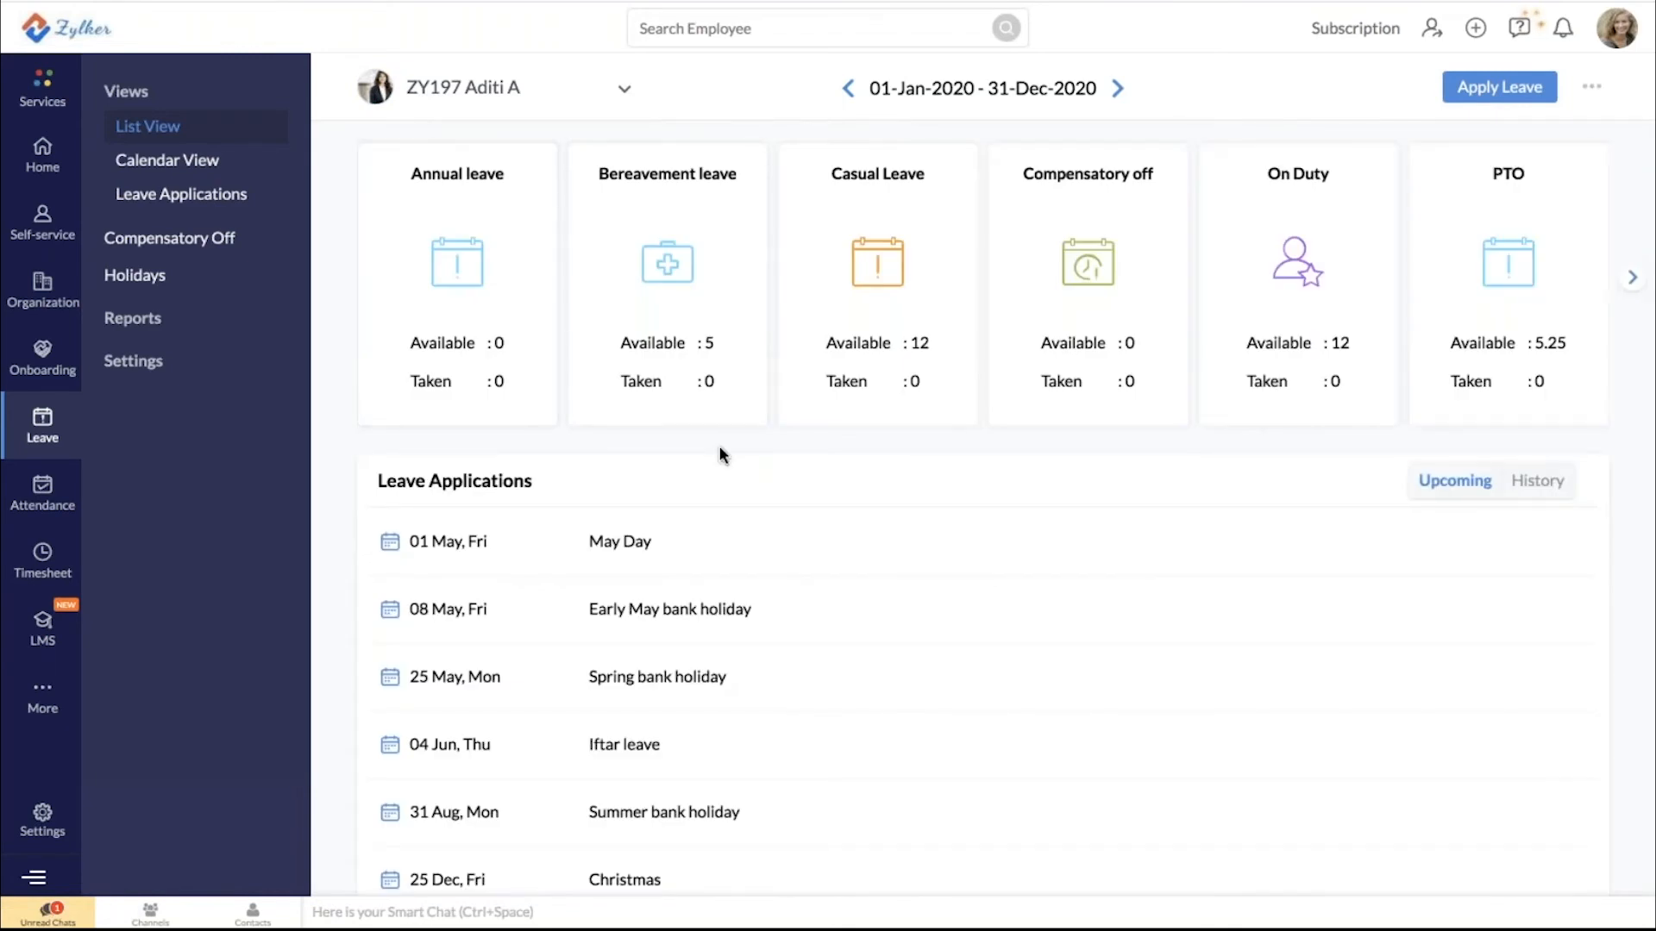
Review the compensatory off requests and the blank Add Request form without submitting it, and open the holiday list
left_click(195, 242)
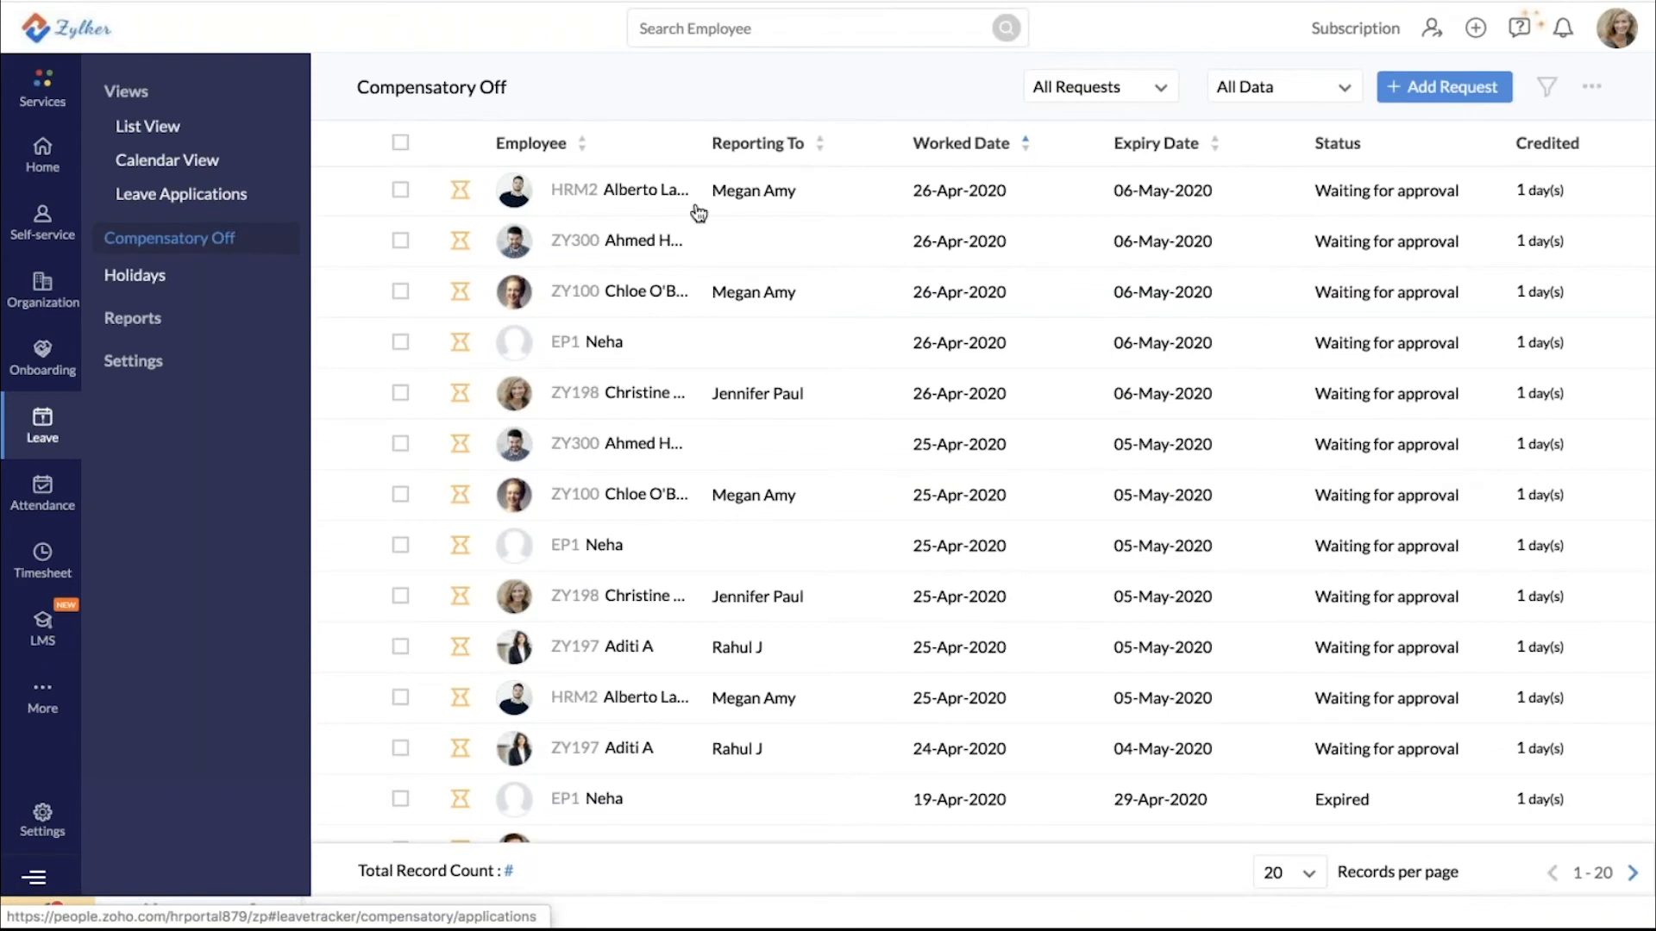
left_click(1444, 87)
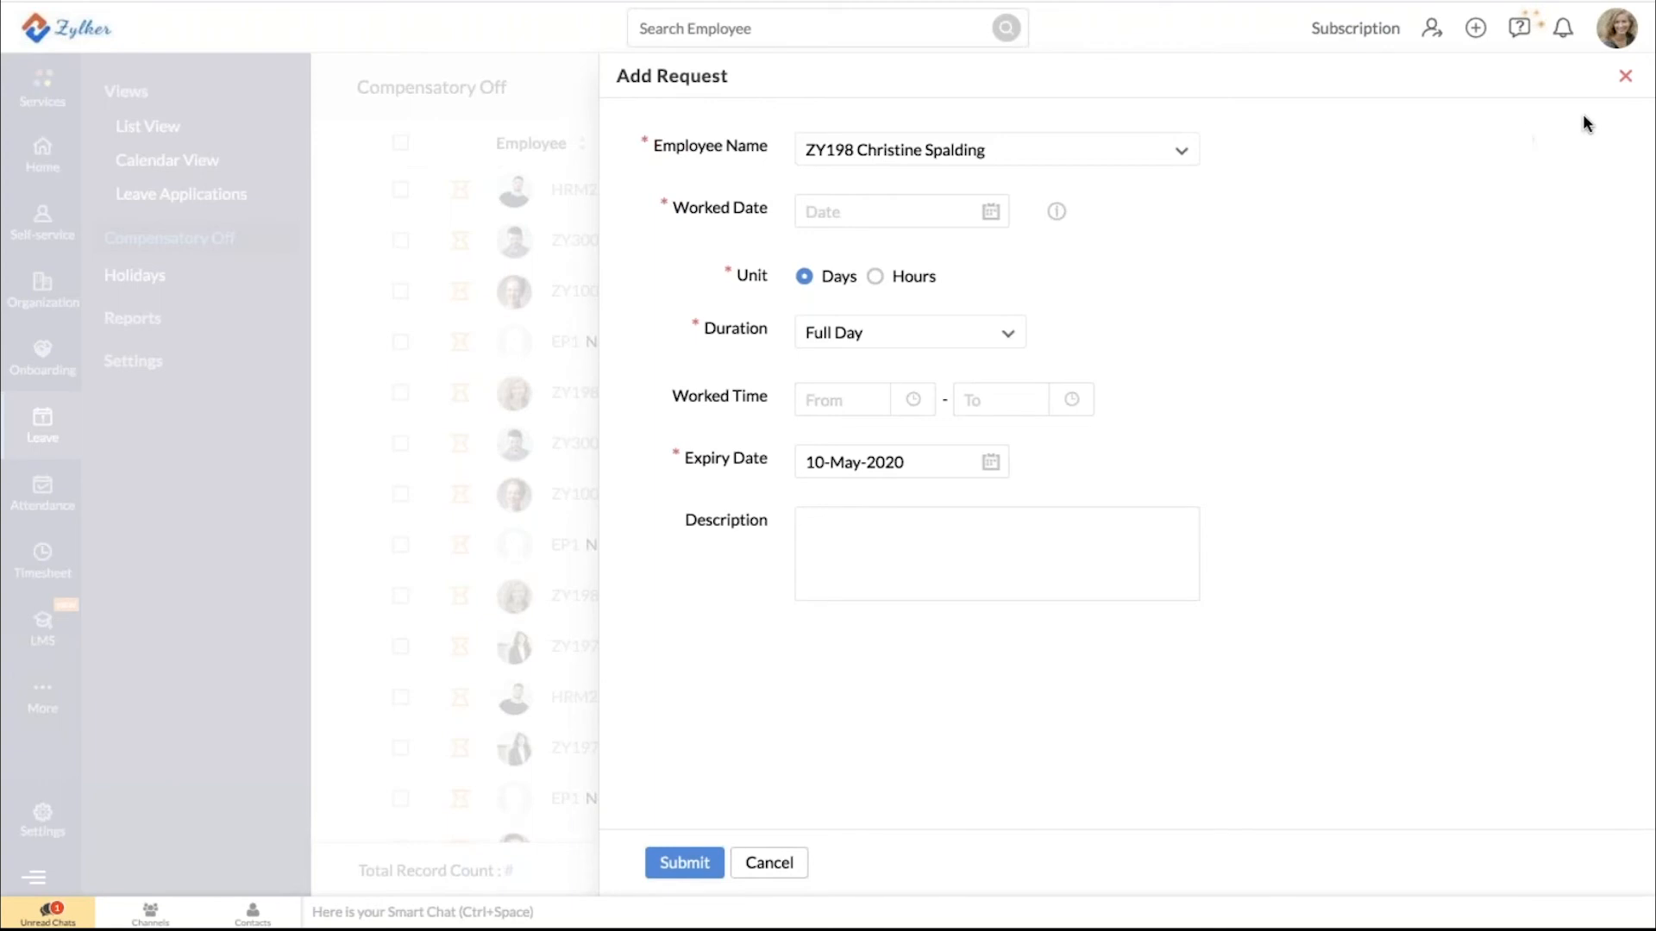
left_click(1626, 83)
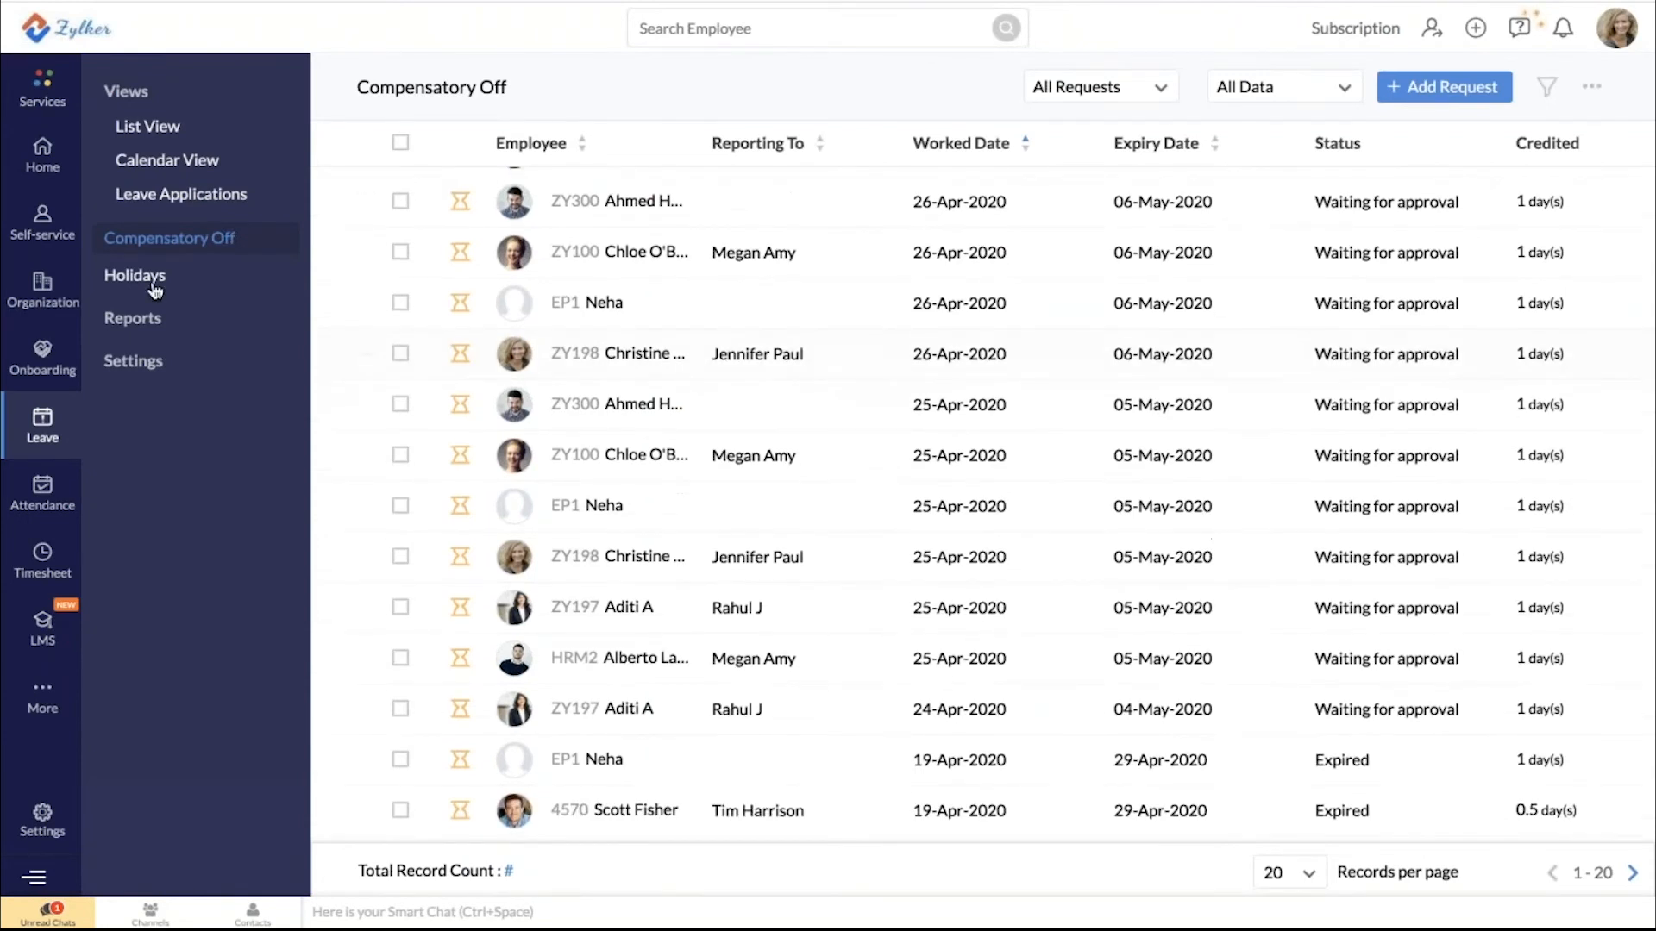
left_click(148, 282)
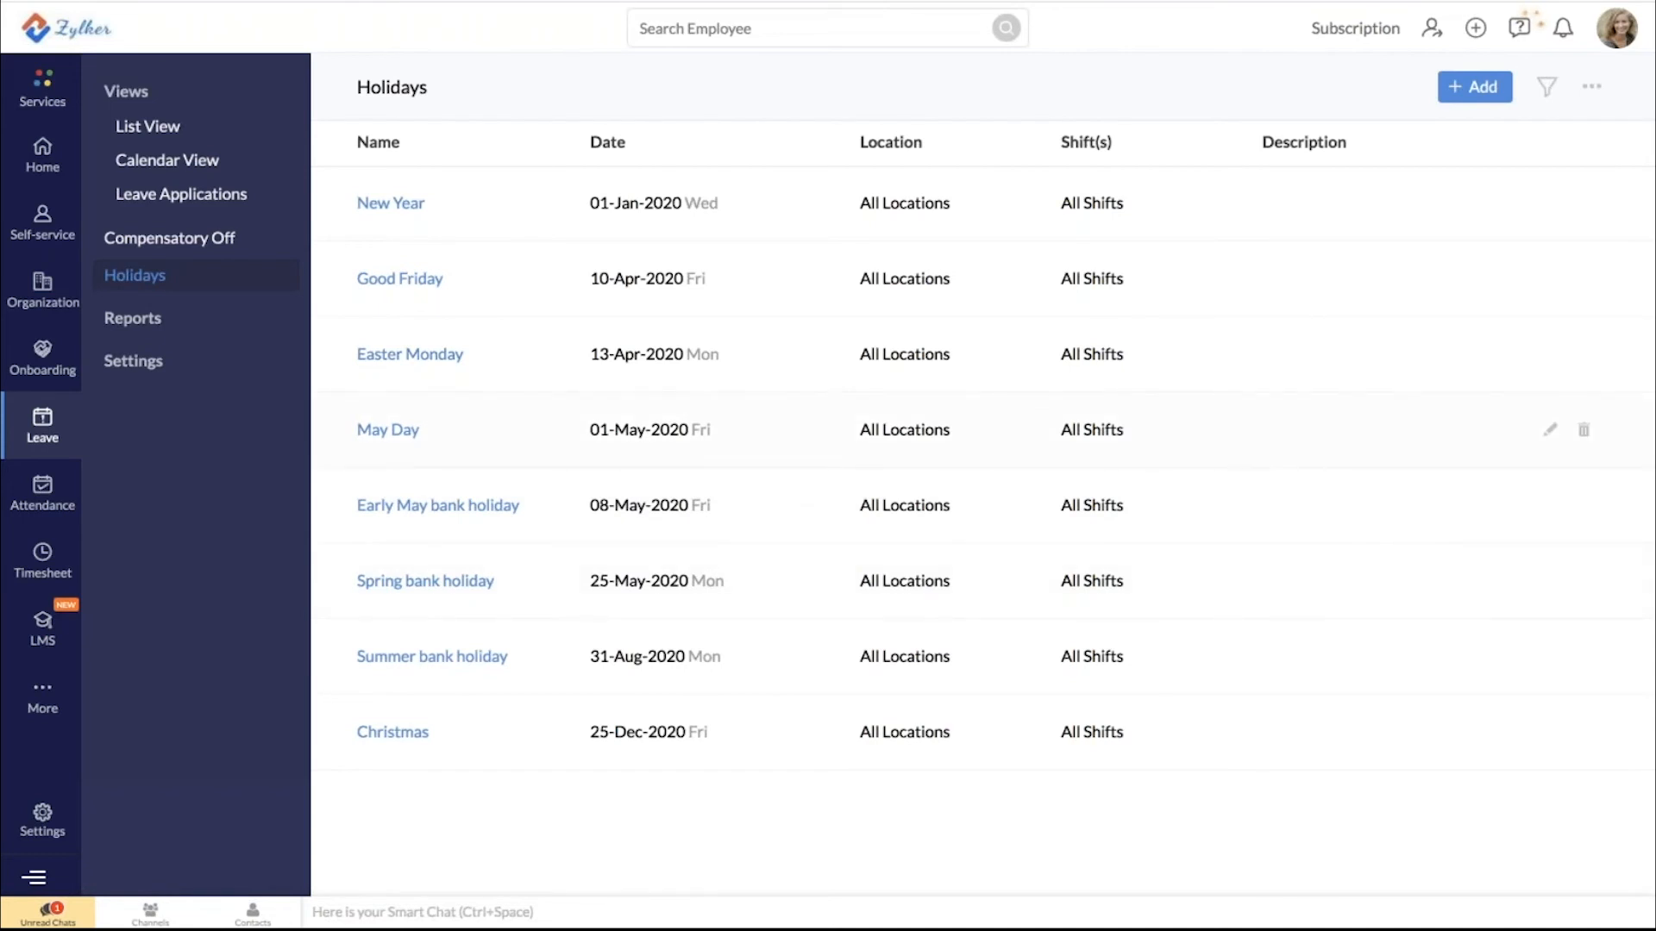
Start a new leave type named Casual Leave in the Leave settings and view its image choices, keeping the default image
left_click(135, 367)
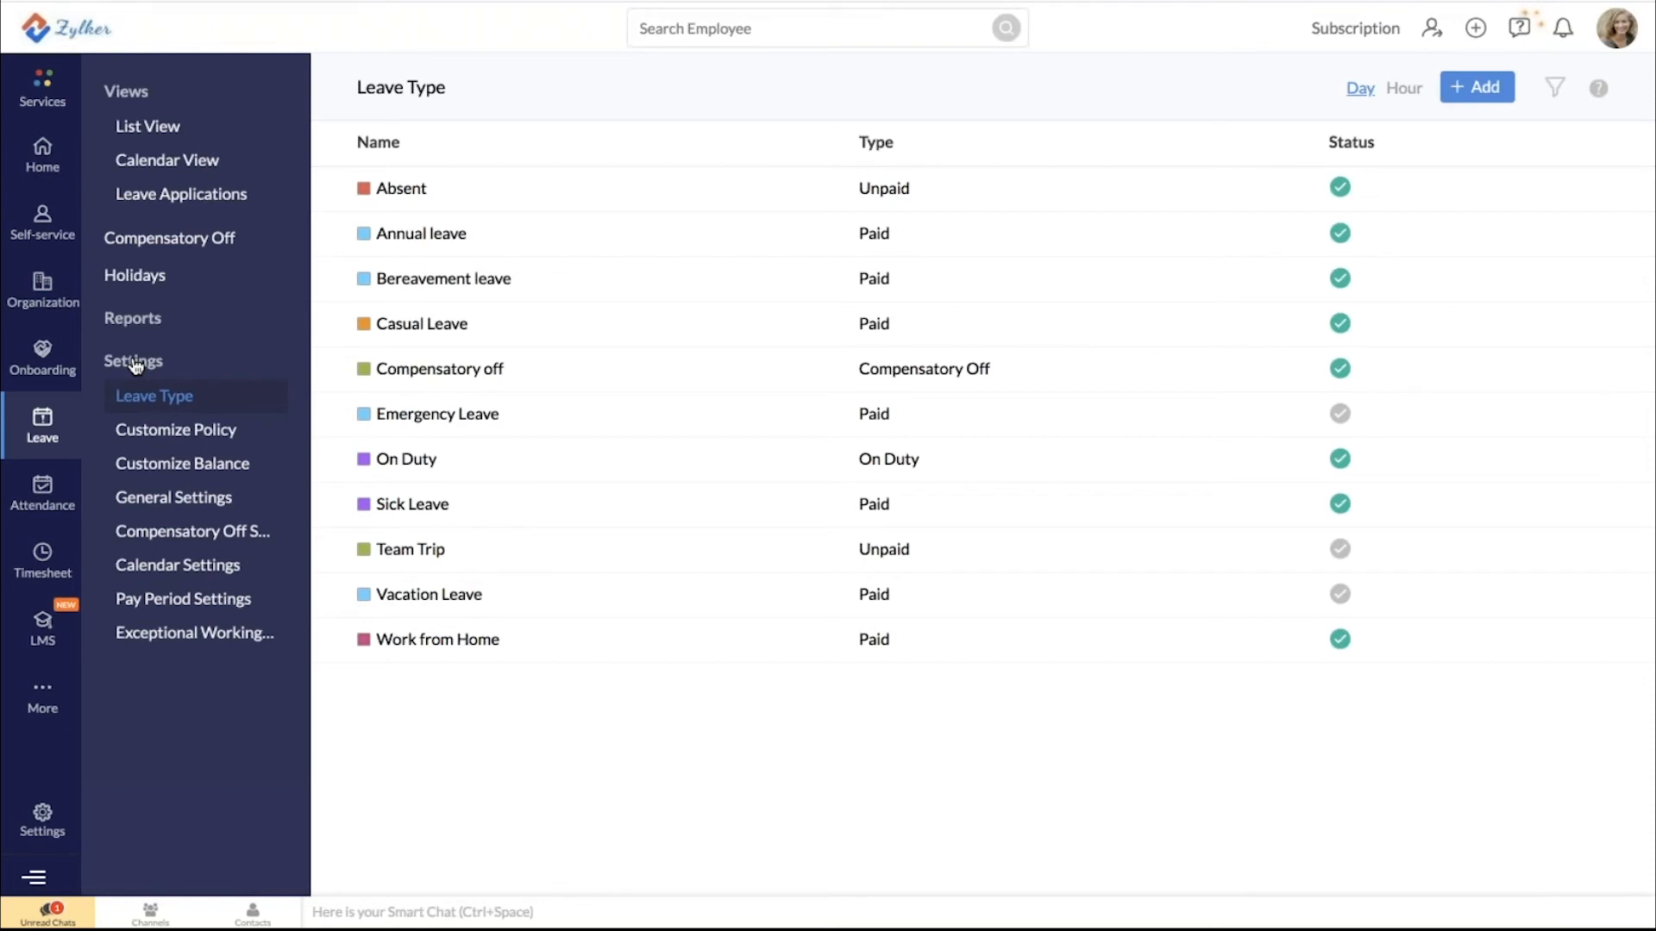
left_click(1467, 97)
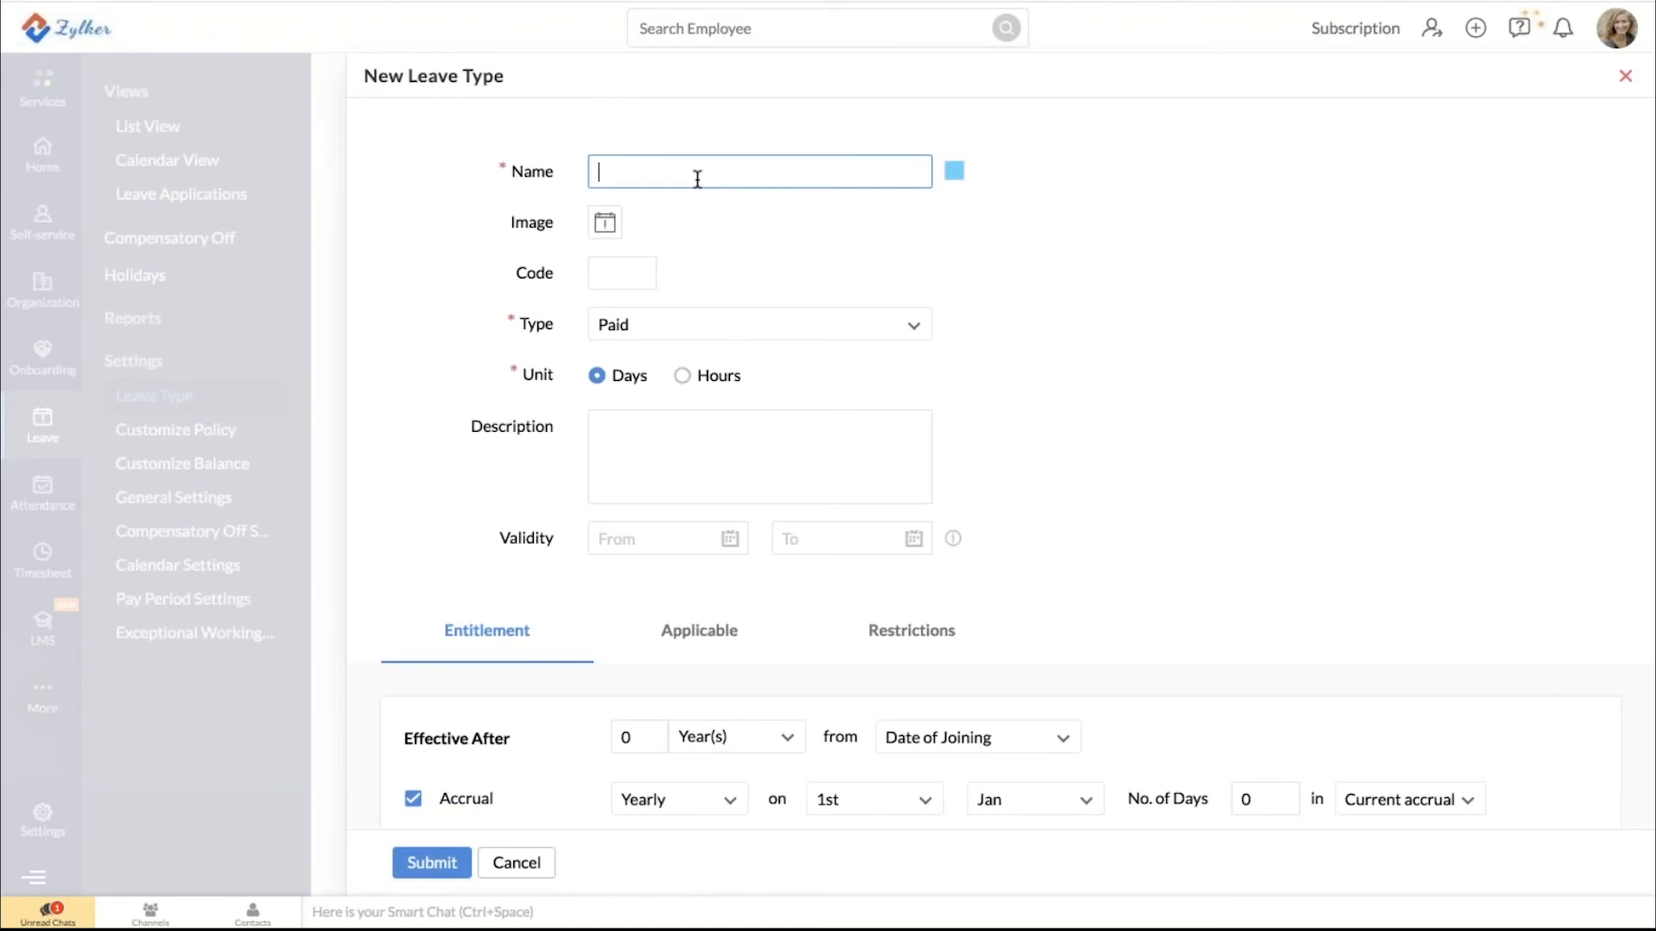
type("Casual Leave")
left_click(605, 226)
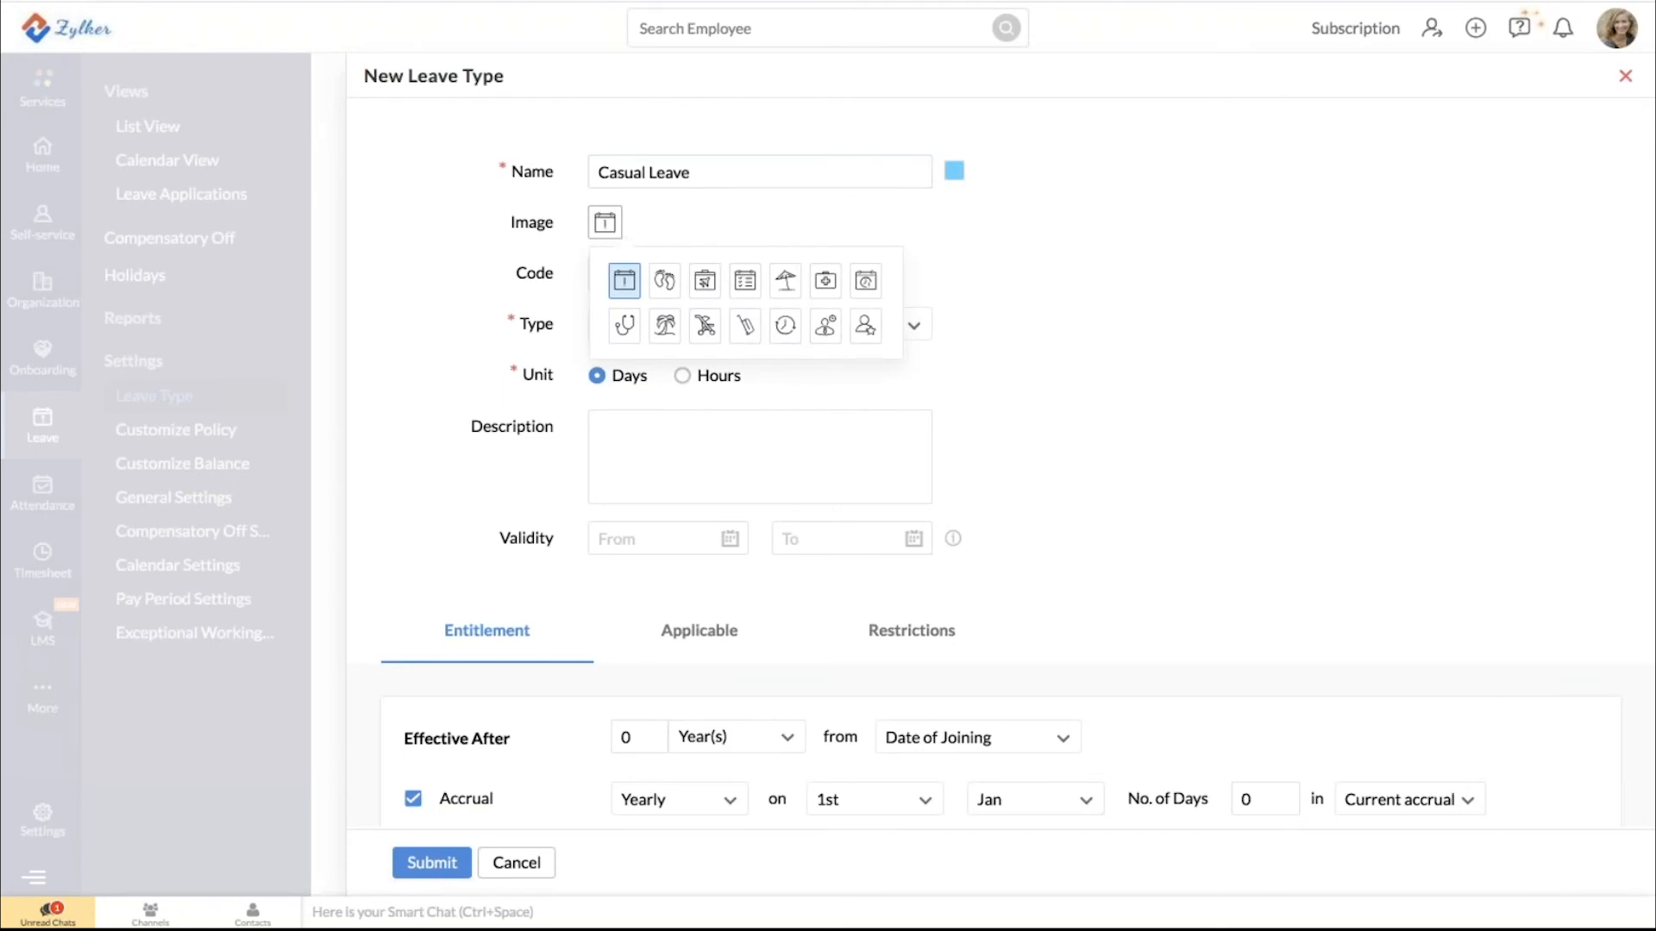
left_click(713, 226)
Set the new leave type's entitlement to take effect 6 months after the date of joining
scroll(716, 333, "down", 1)
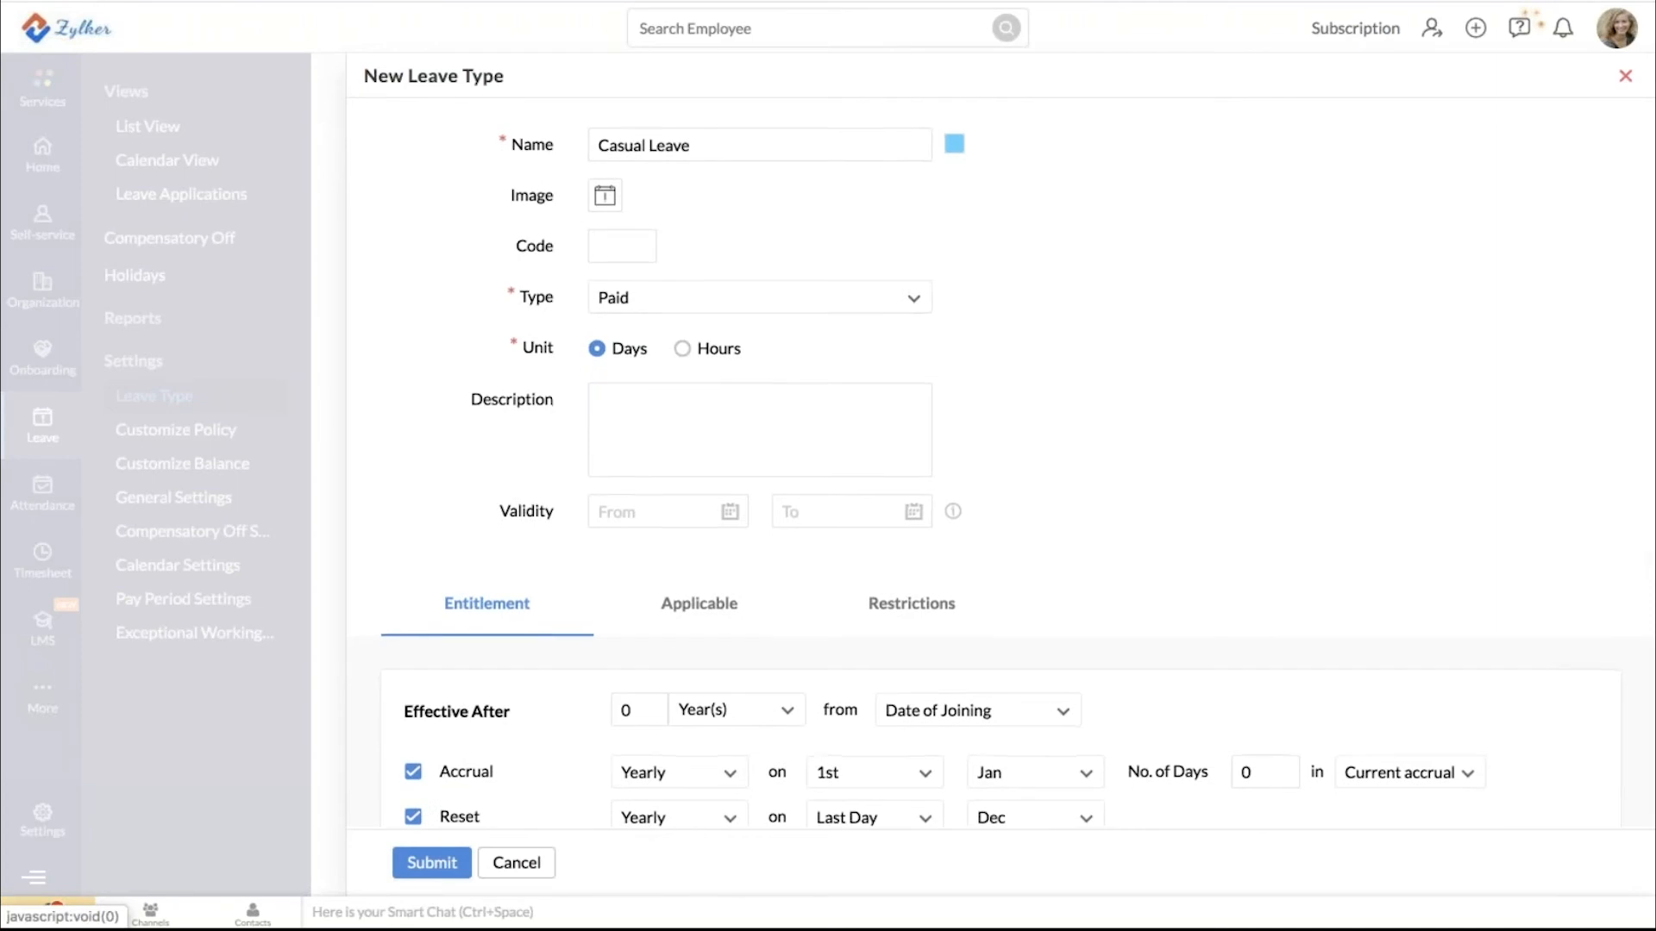
scroll(729, 345, "down", 2)
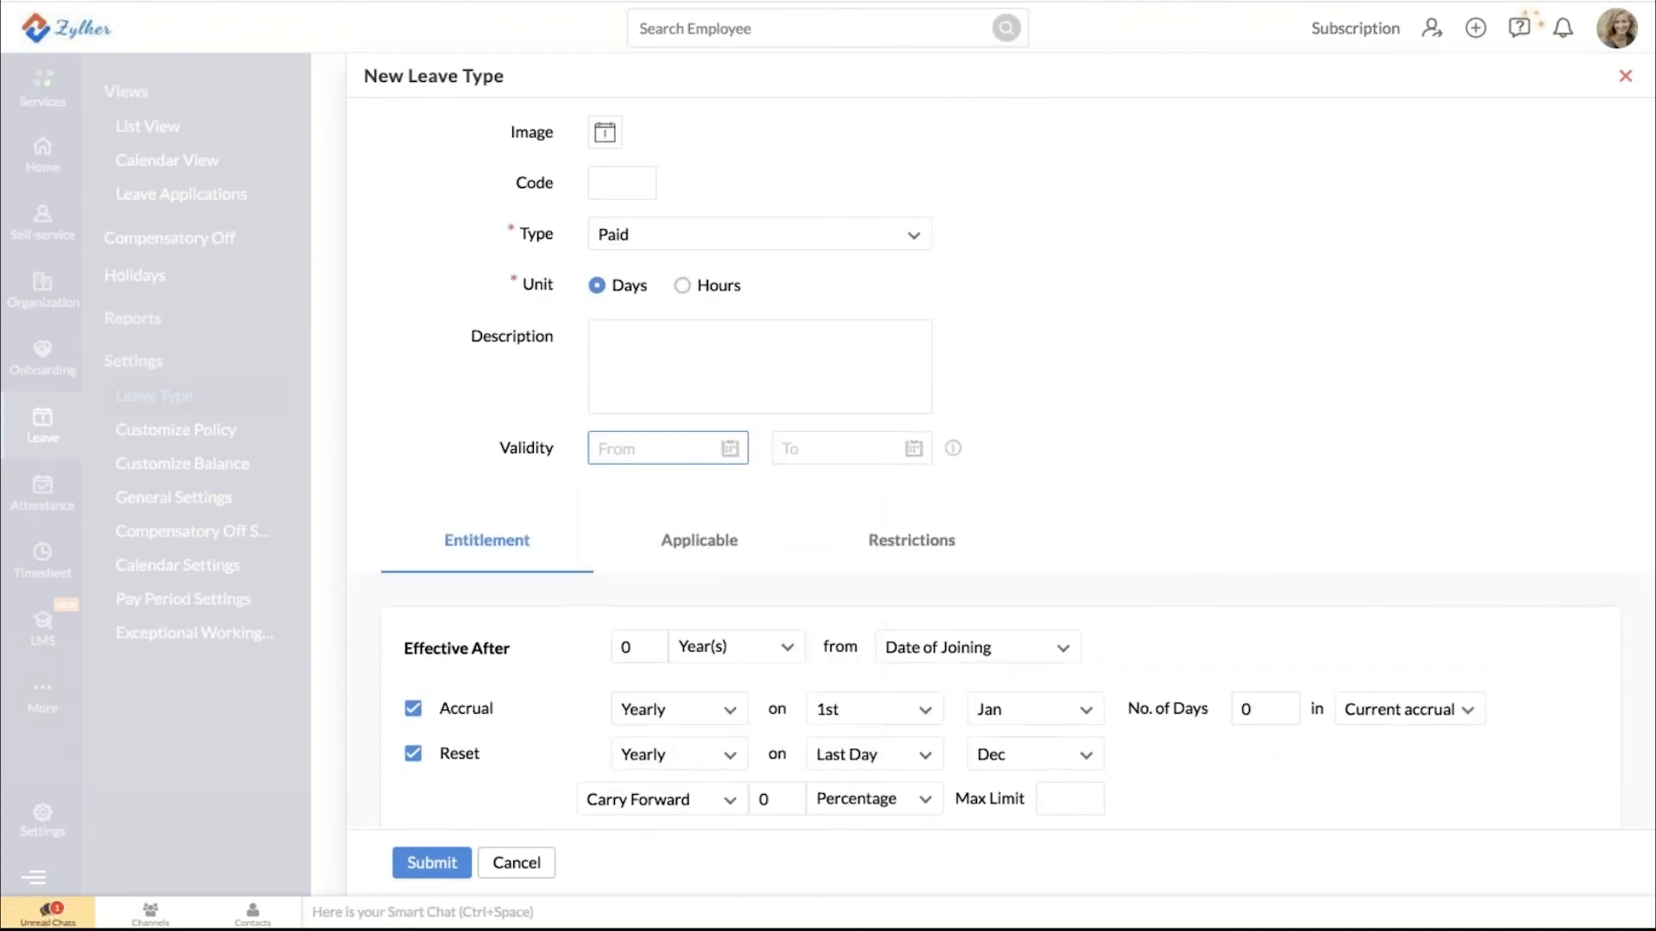
scroll(700, 483, "down", 2)
scroll(445, 347, "down", 5)
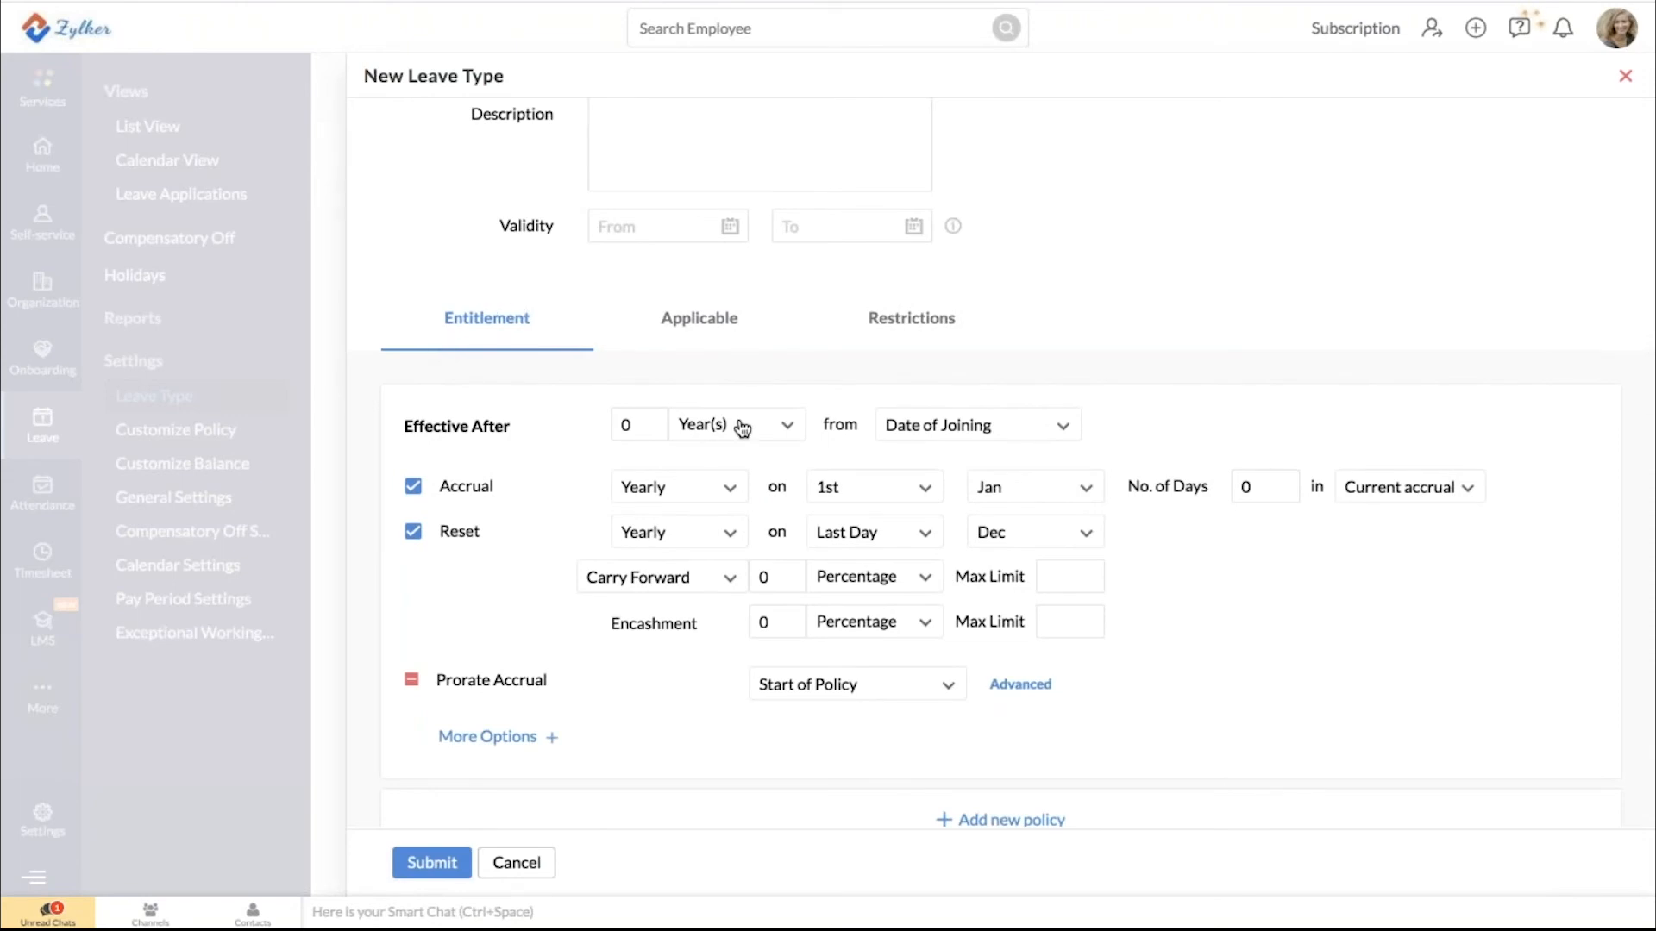
scroll(872, 446, "down", 1)
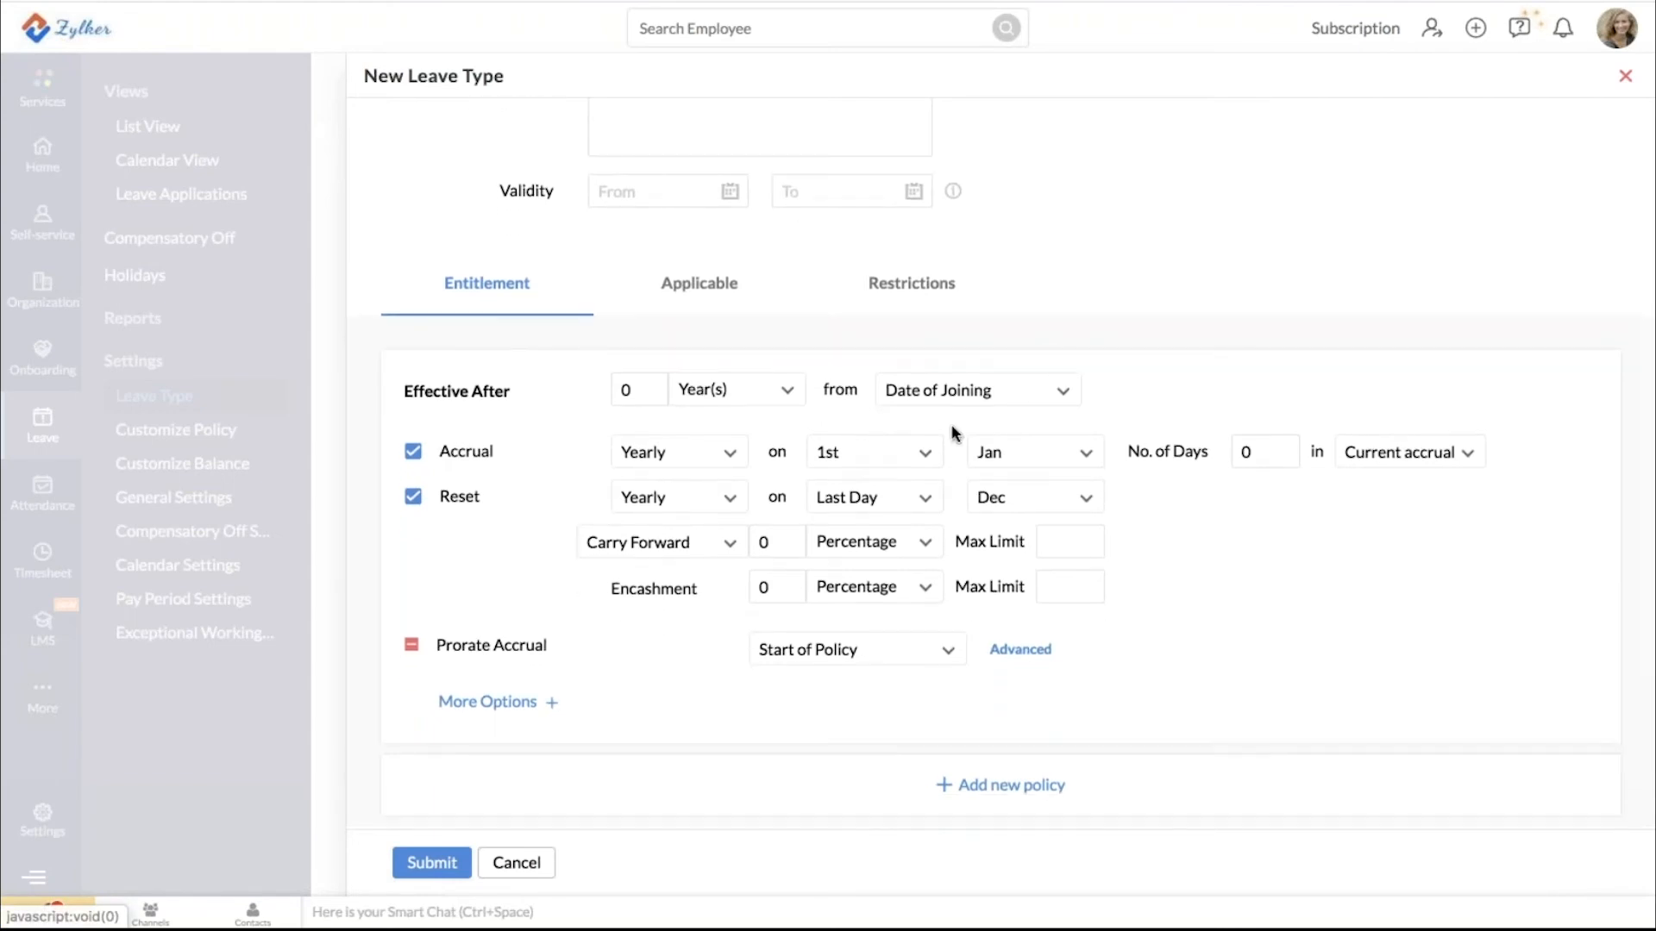
left_click(650, 386)
key("BackSpace")
type("6")
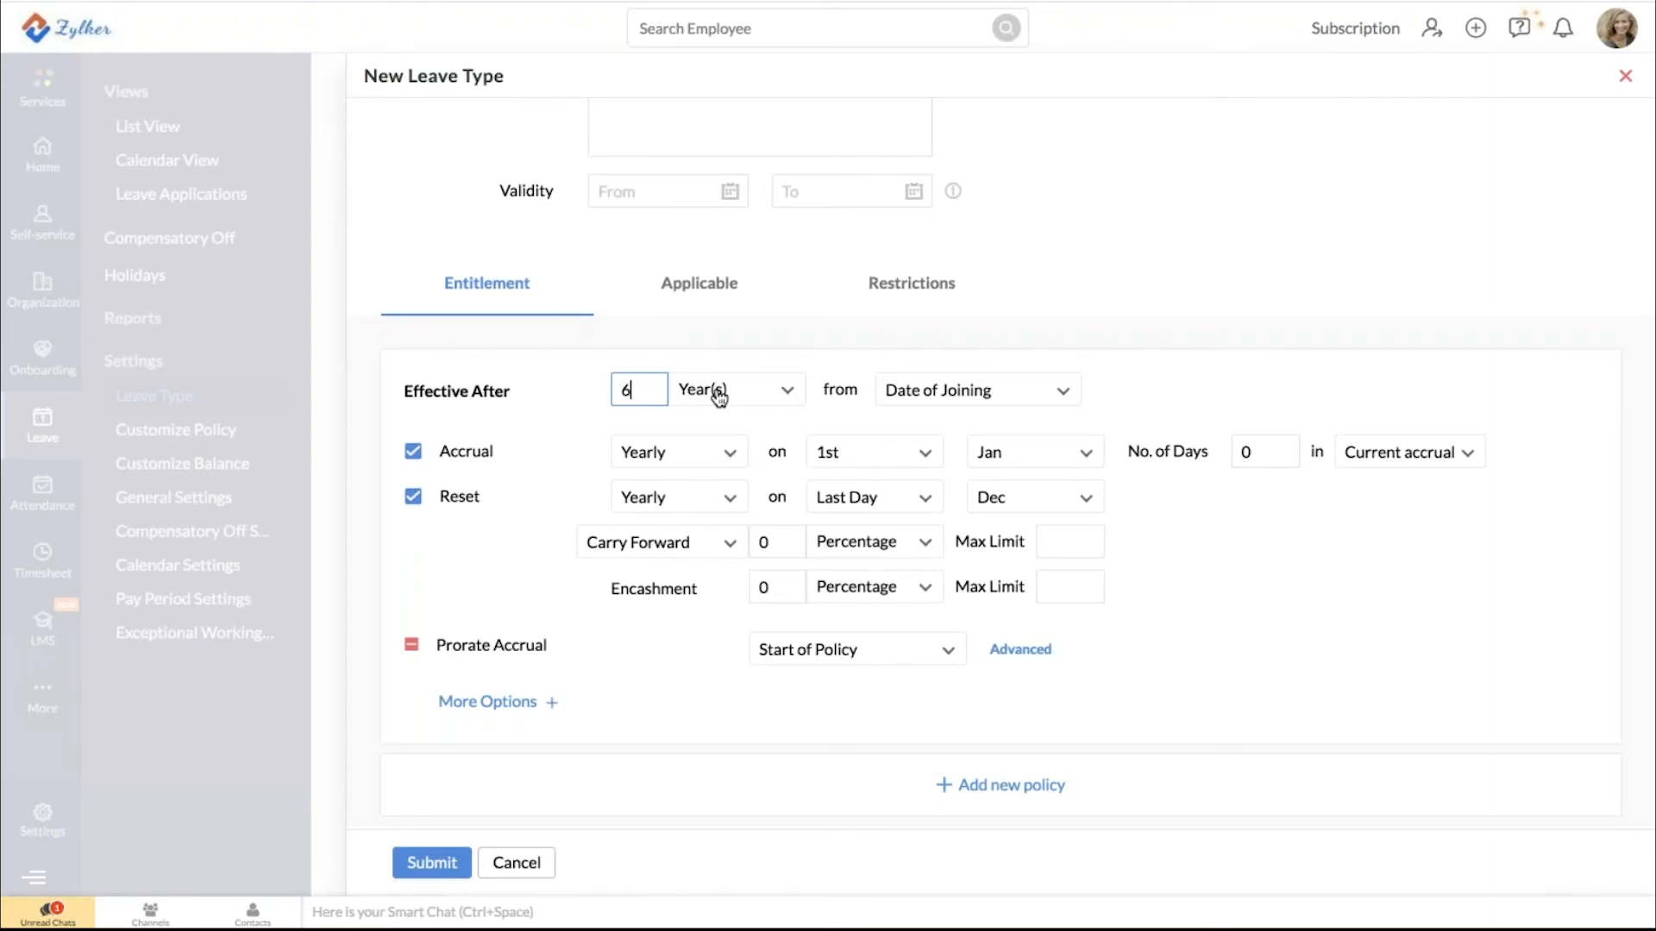
left_click(719, 394)
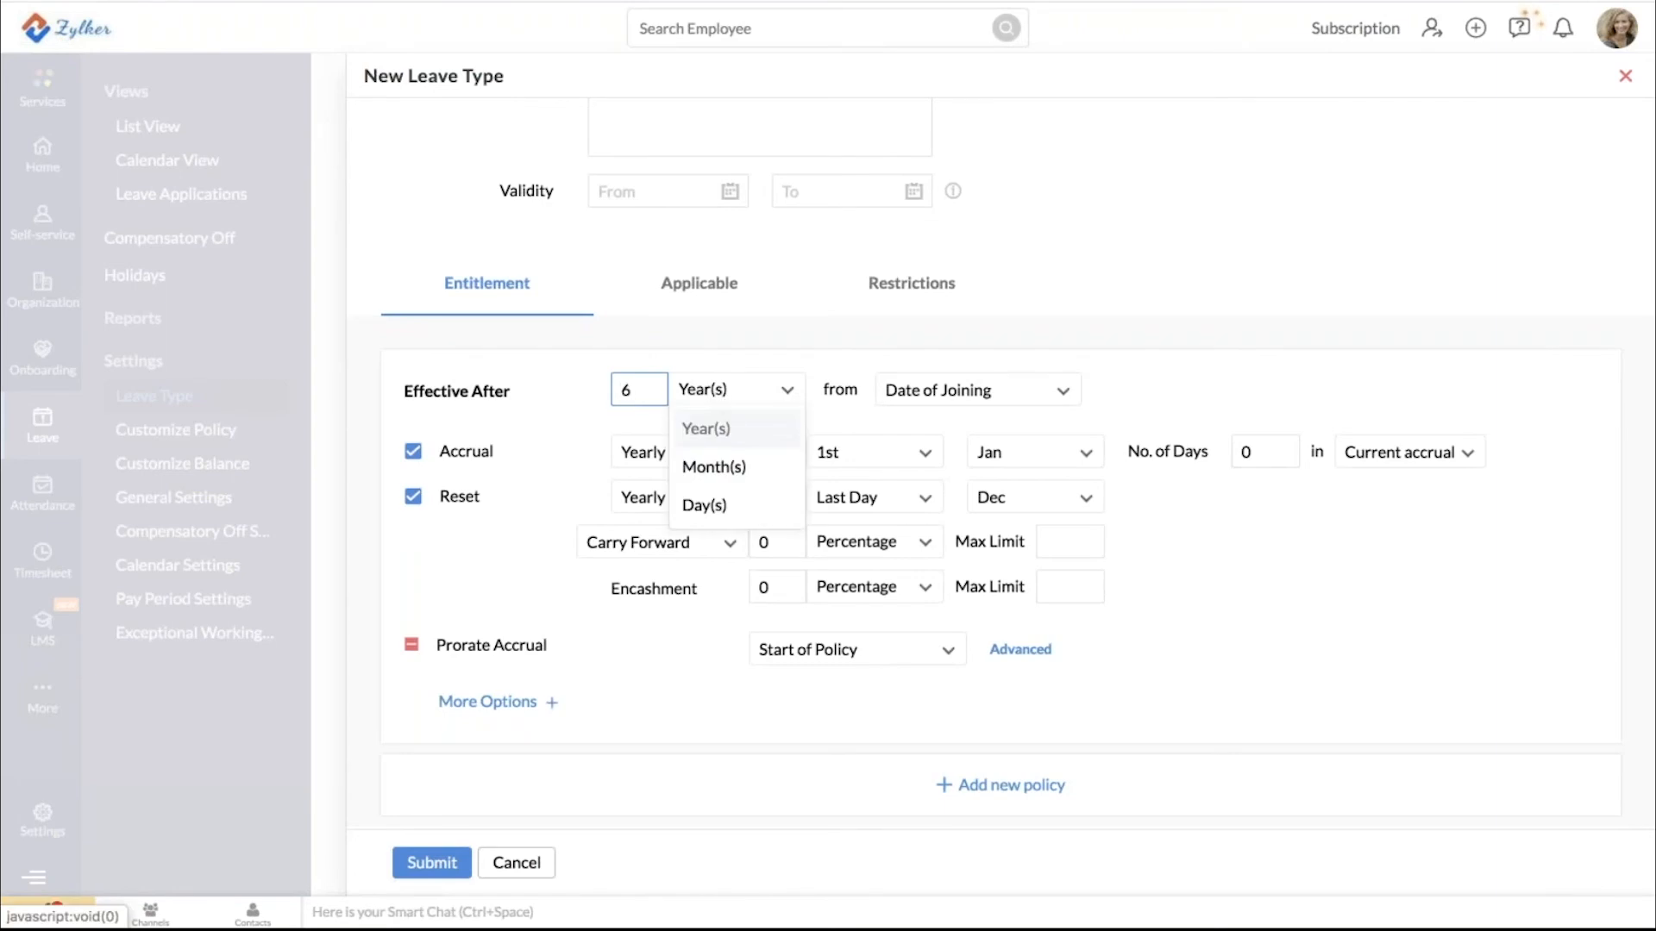
left_click(707, 468)
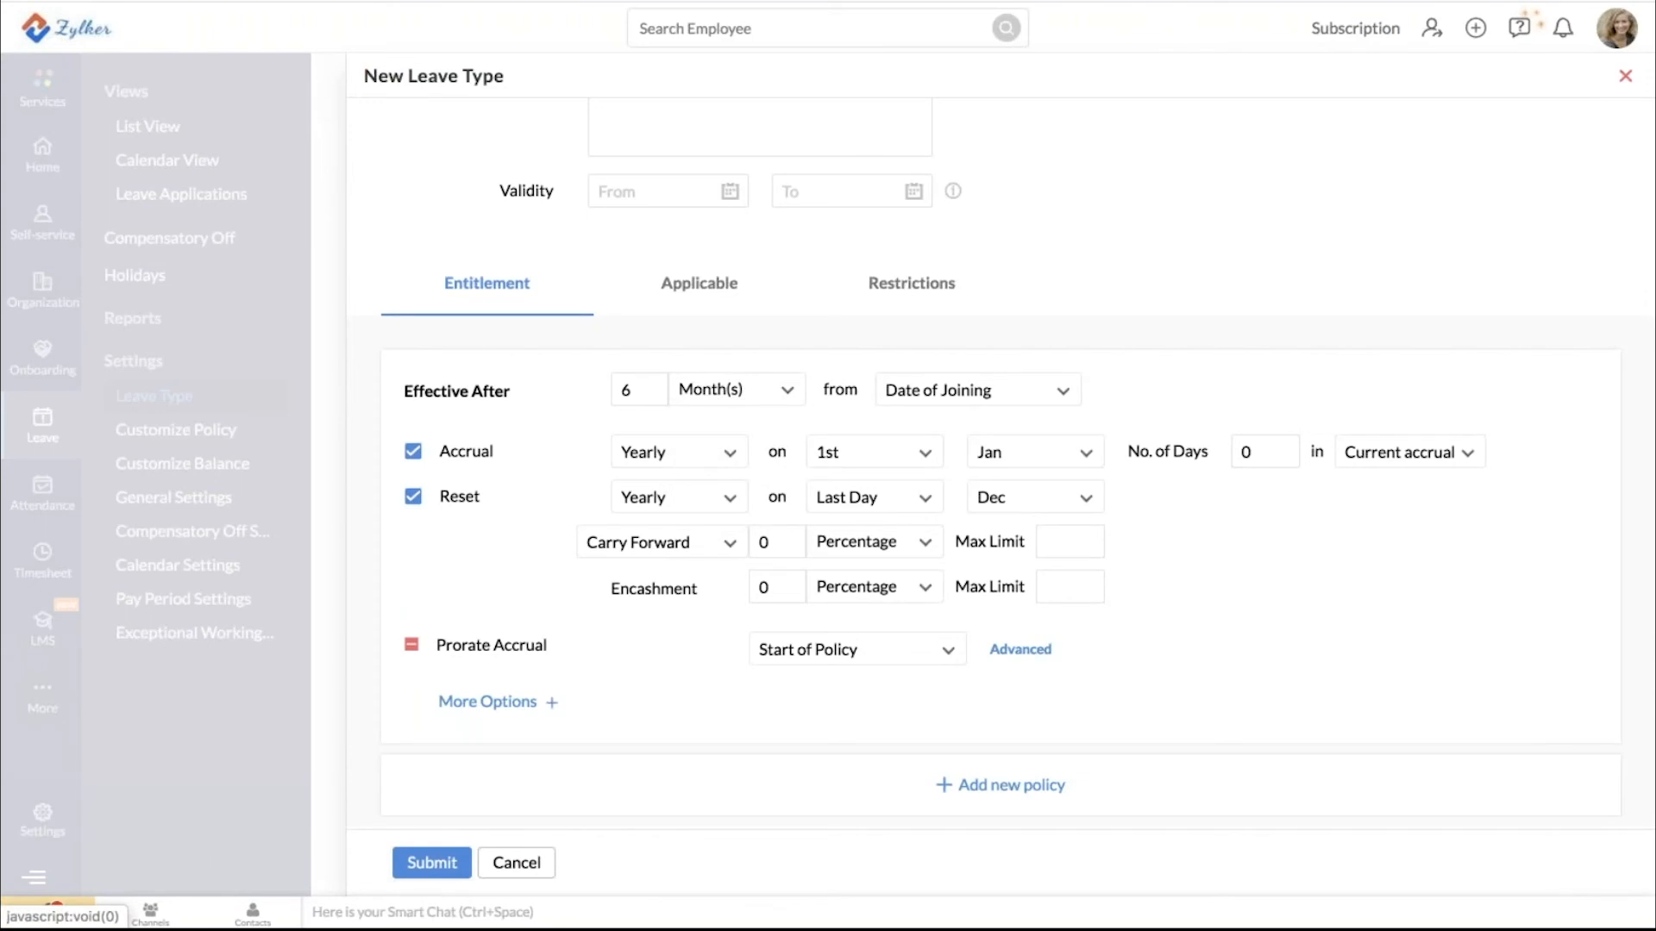
Set the new leave type's accrual frequency to Monthly on the 1st, with 1 day per accrual
scroll(983, 517, "down", 1)
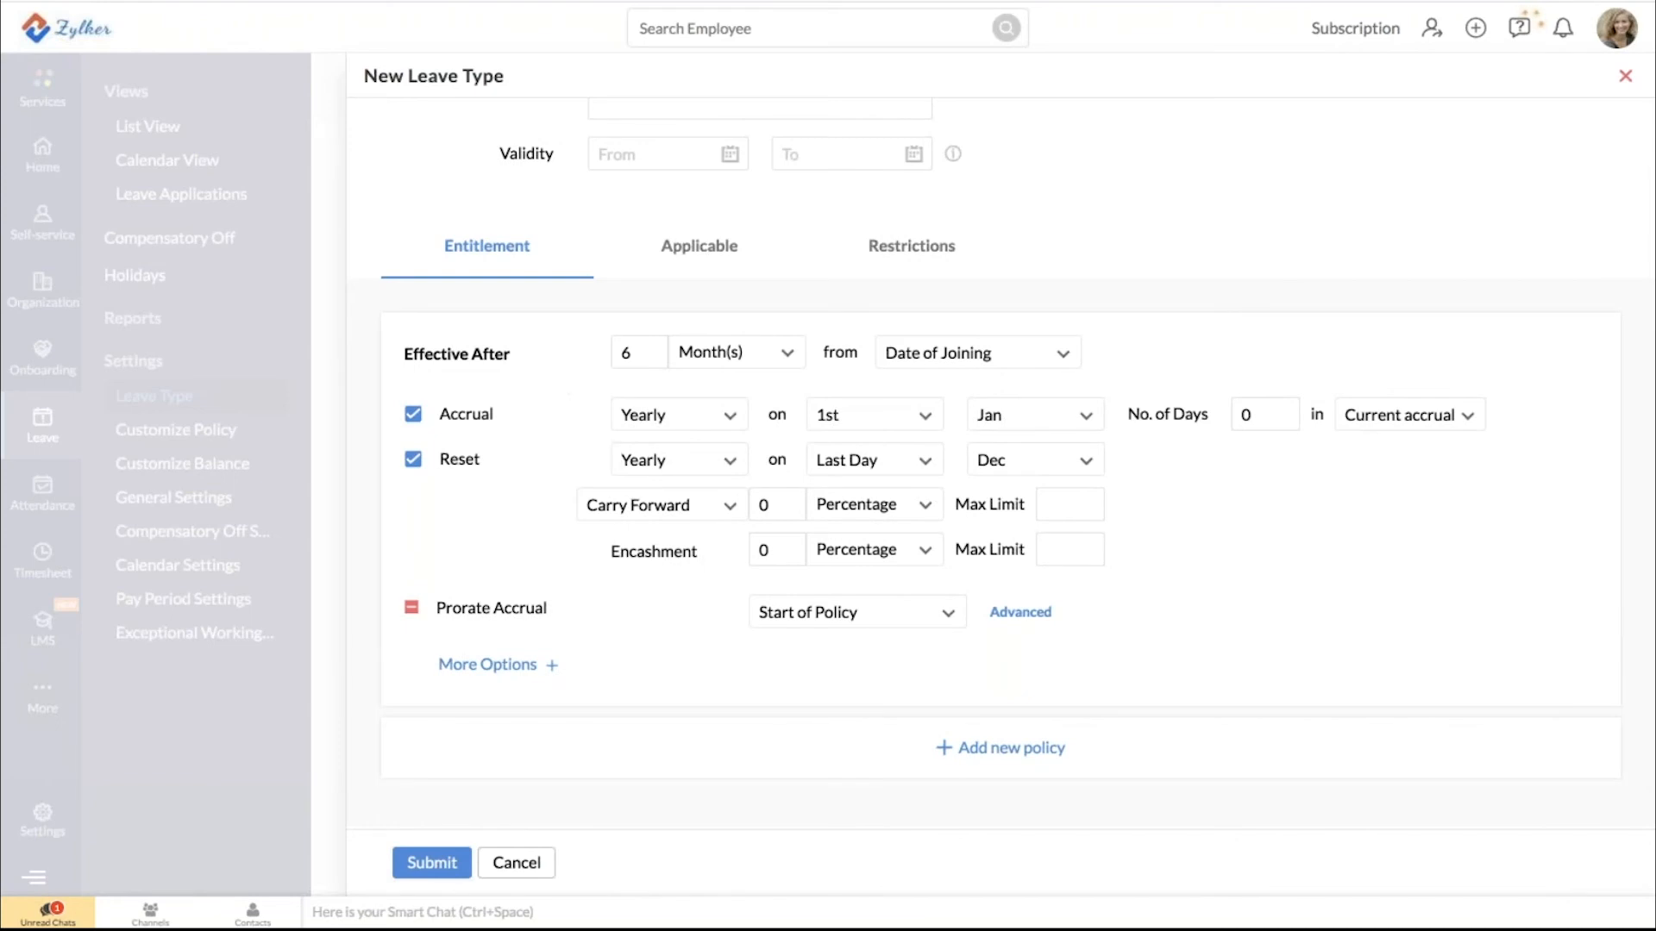
left_click(721, 425)
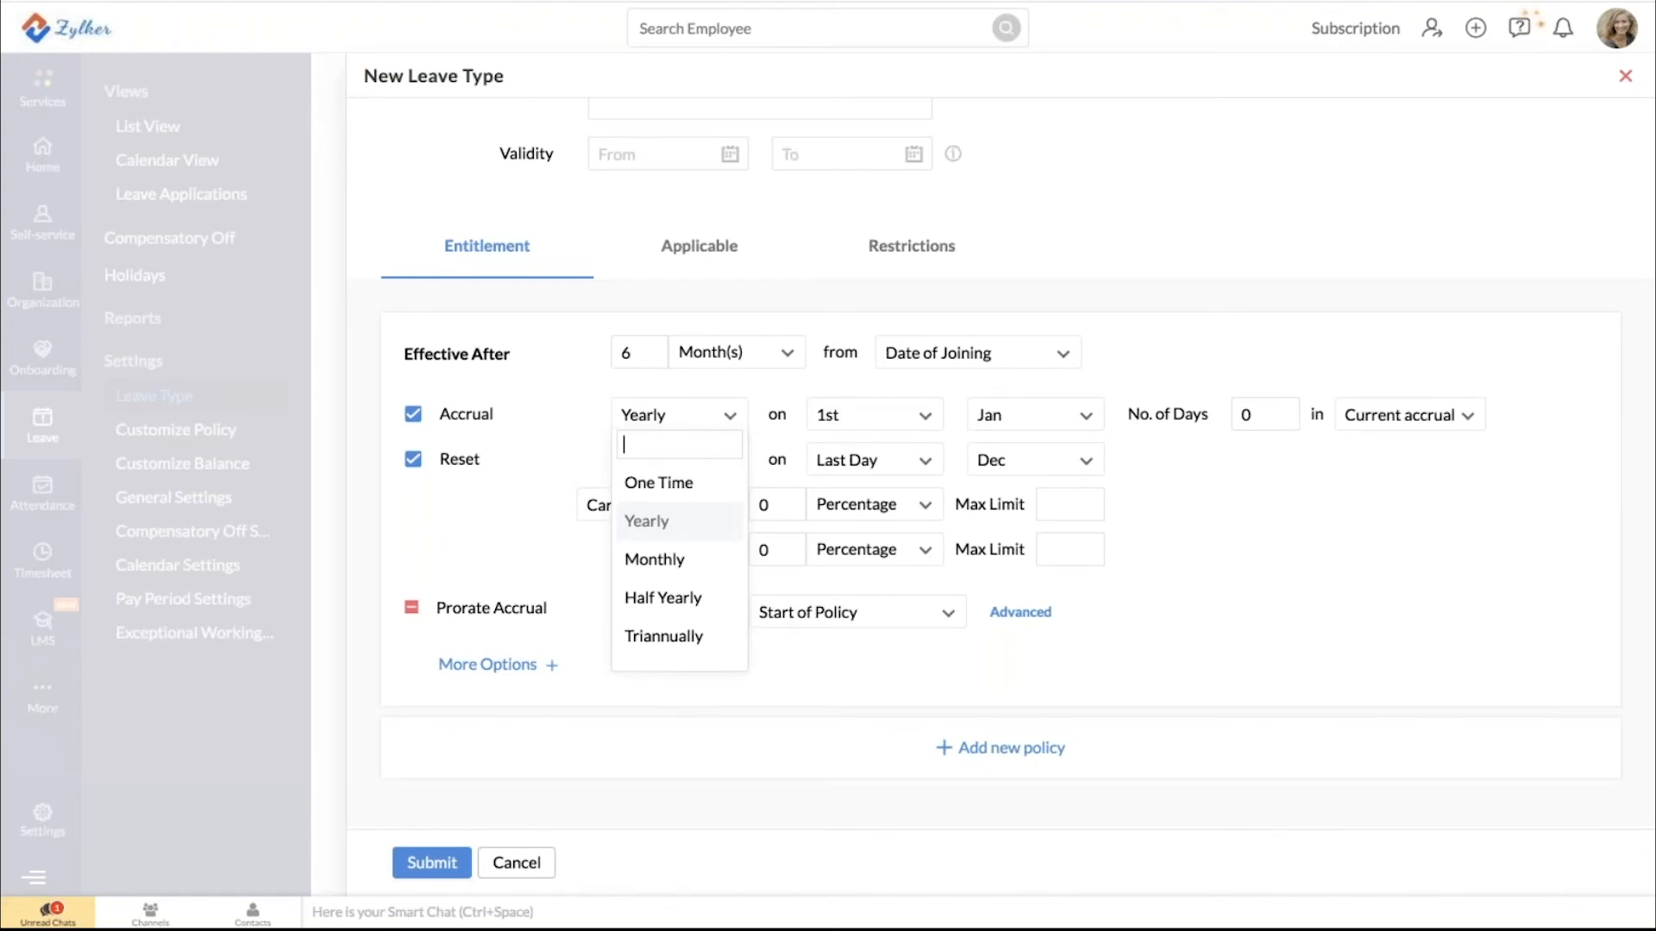
scroll(694, 603, "down", 3)
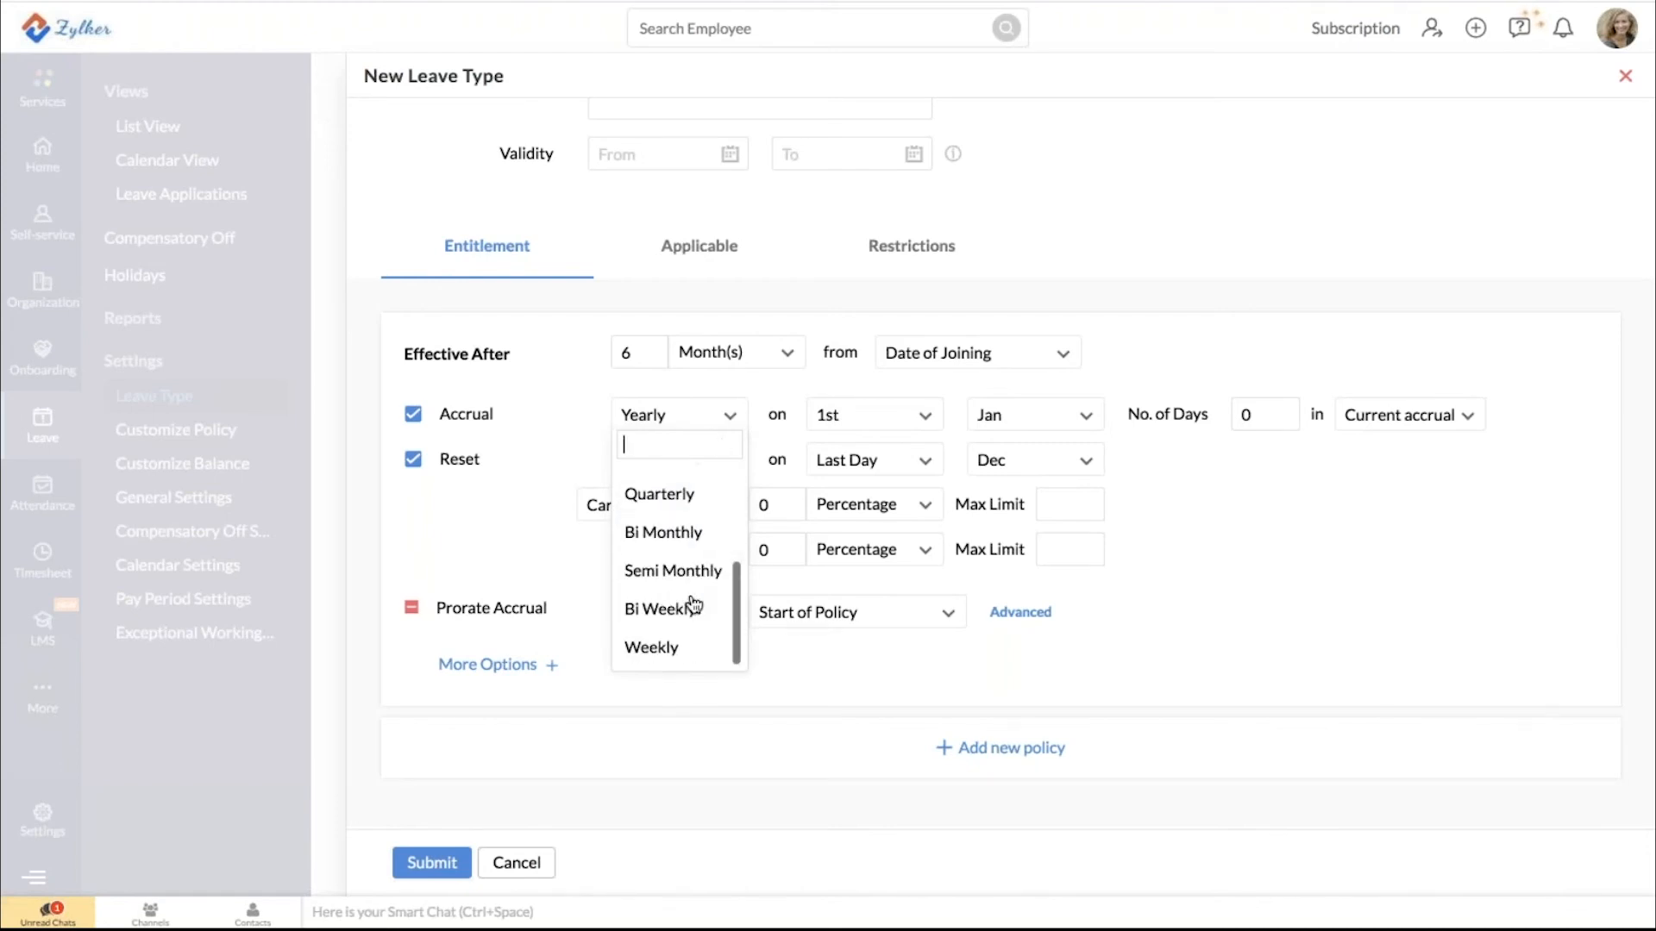
scroll(694, 603, "up", 3)
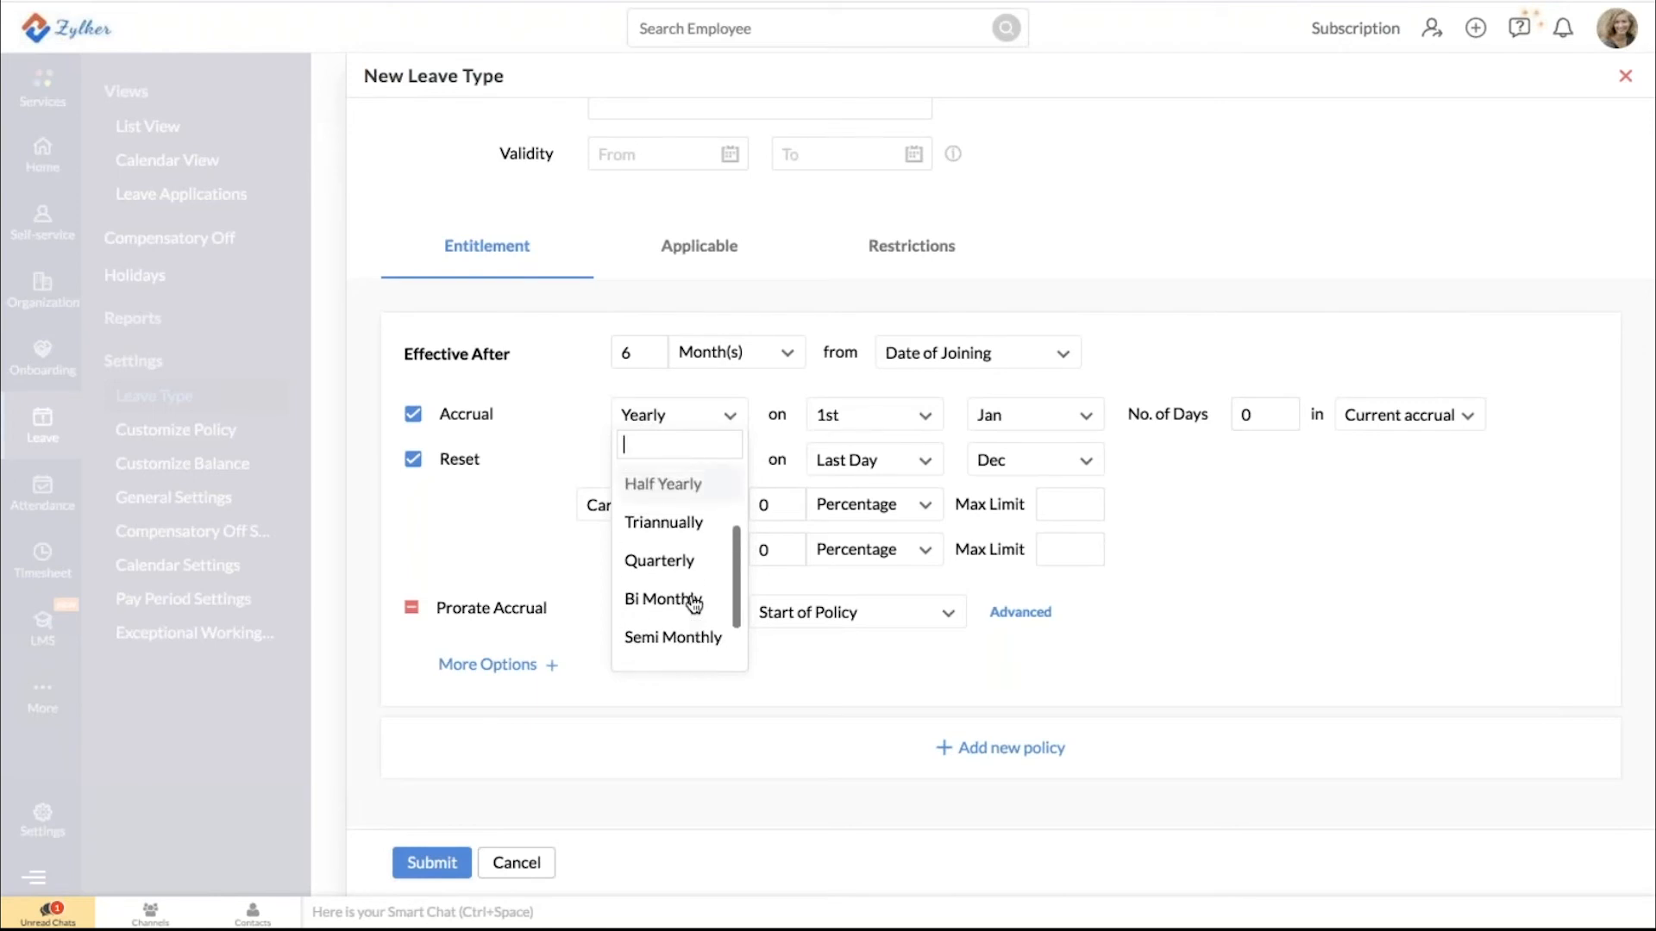
left_click(642, 559)
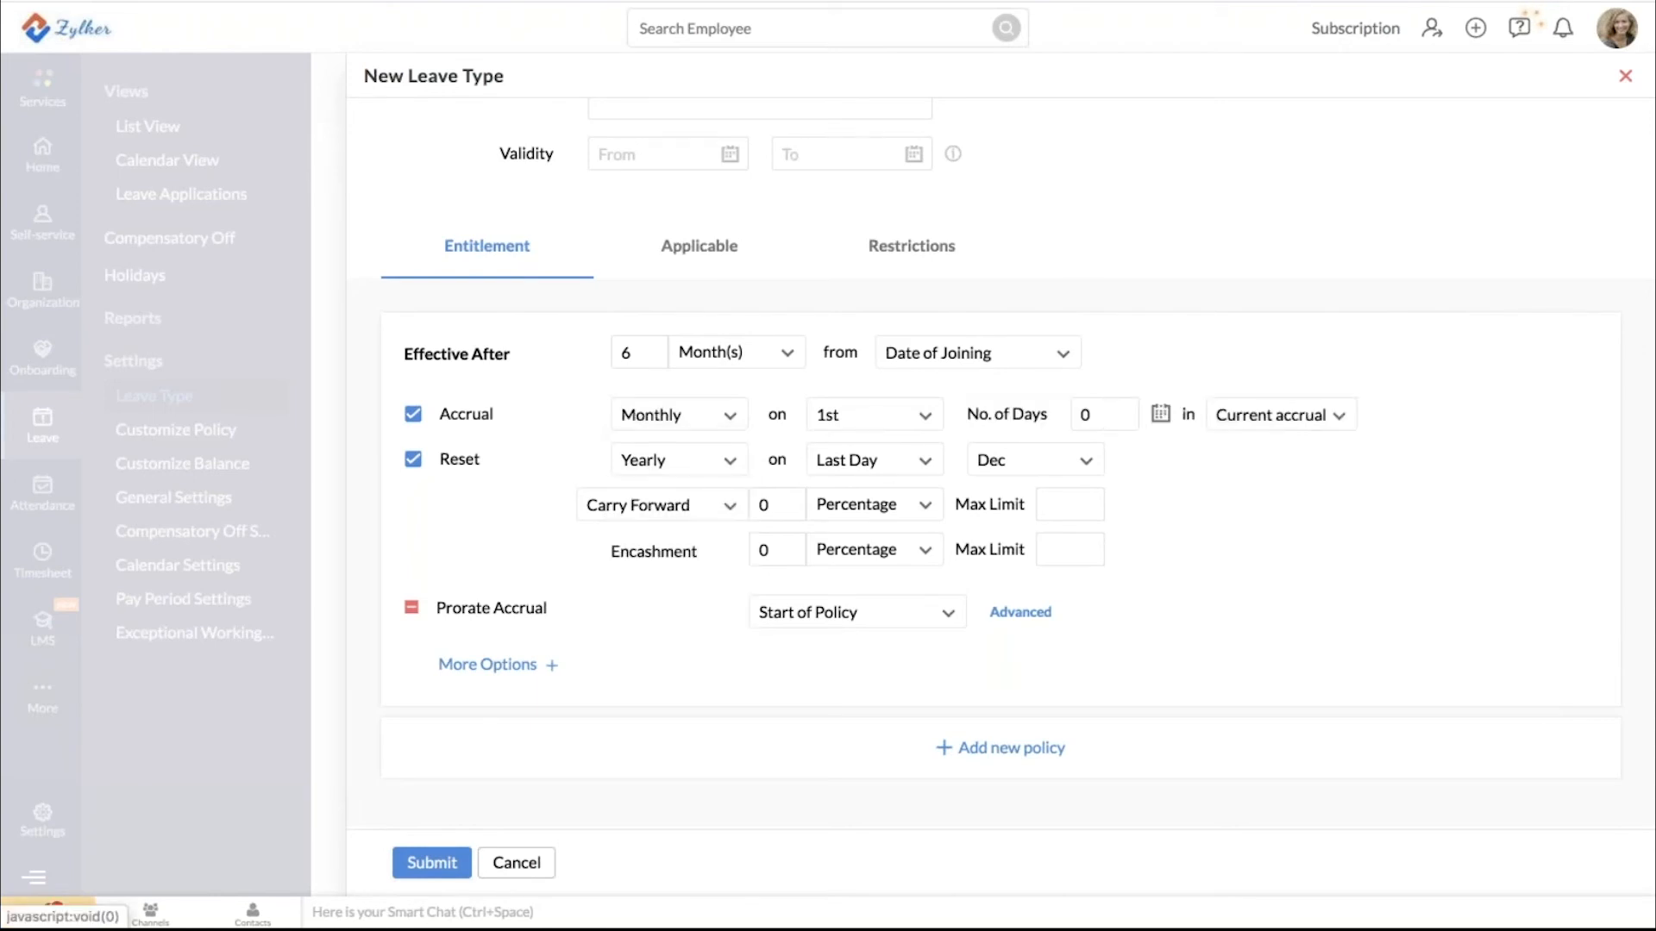
left_click(1098, 416)
key("BackSpace")
type("1")
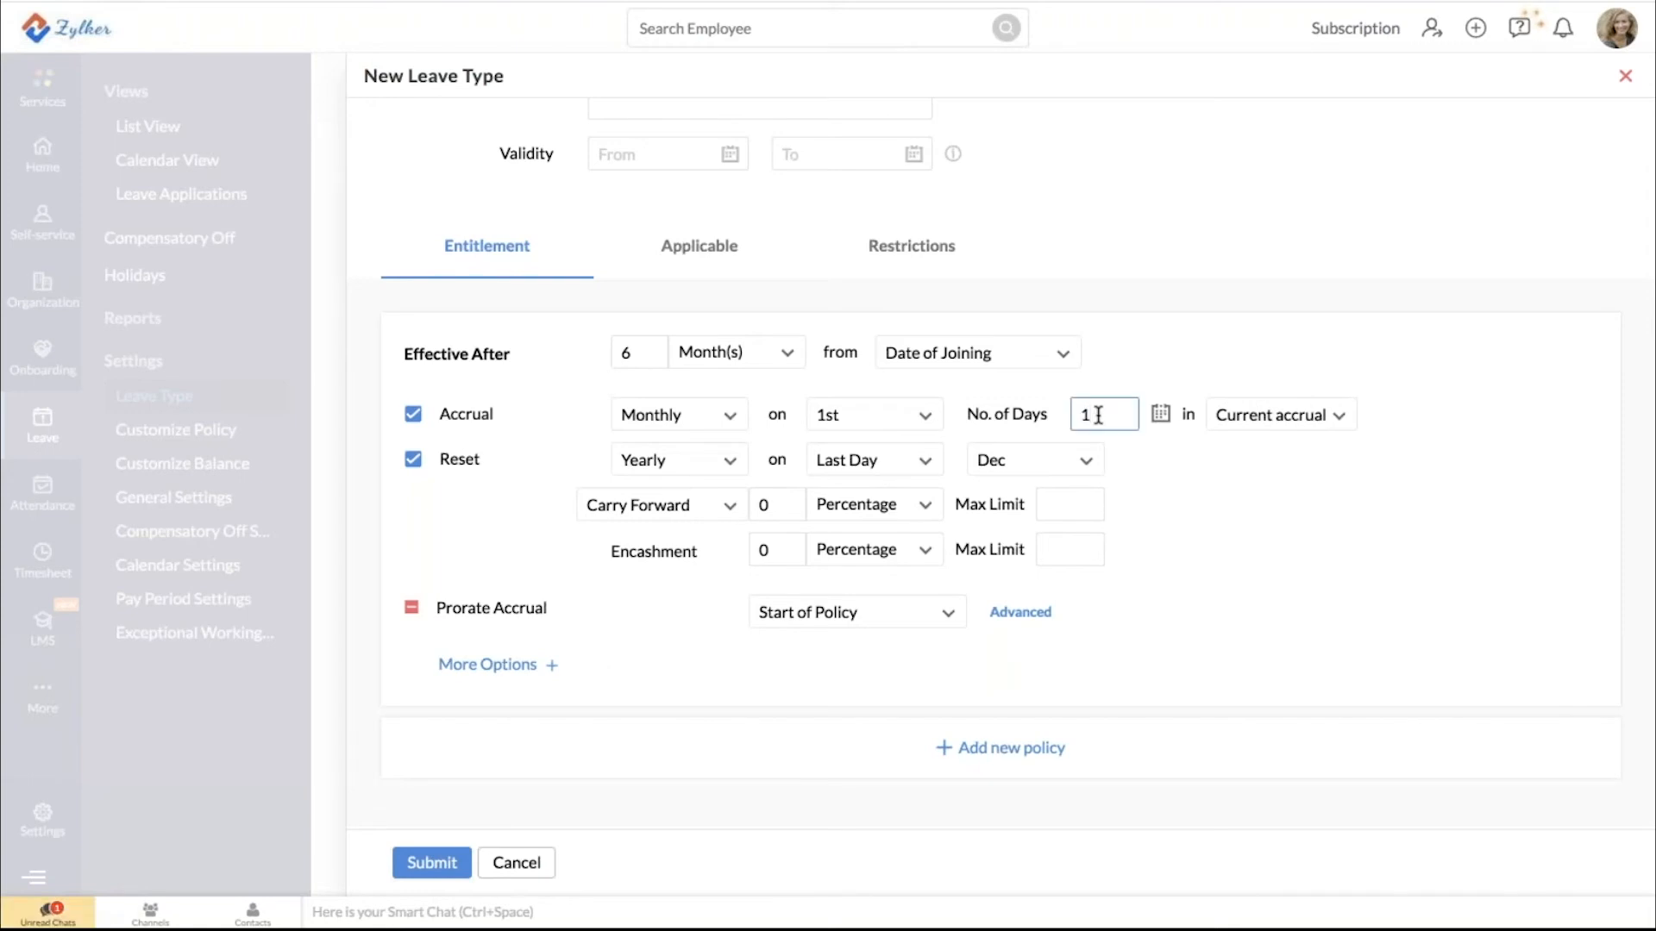
Review the new leave type's applicability criteria and the fields available for exceptions, without setting any
scroll(564, 458, "down", 1)
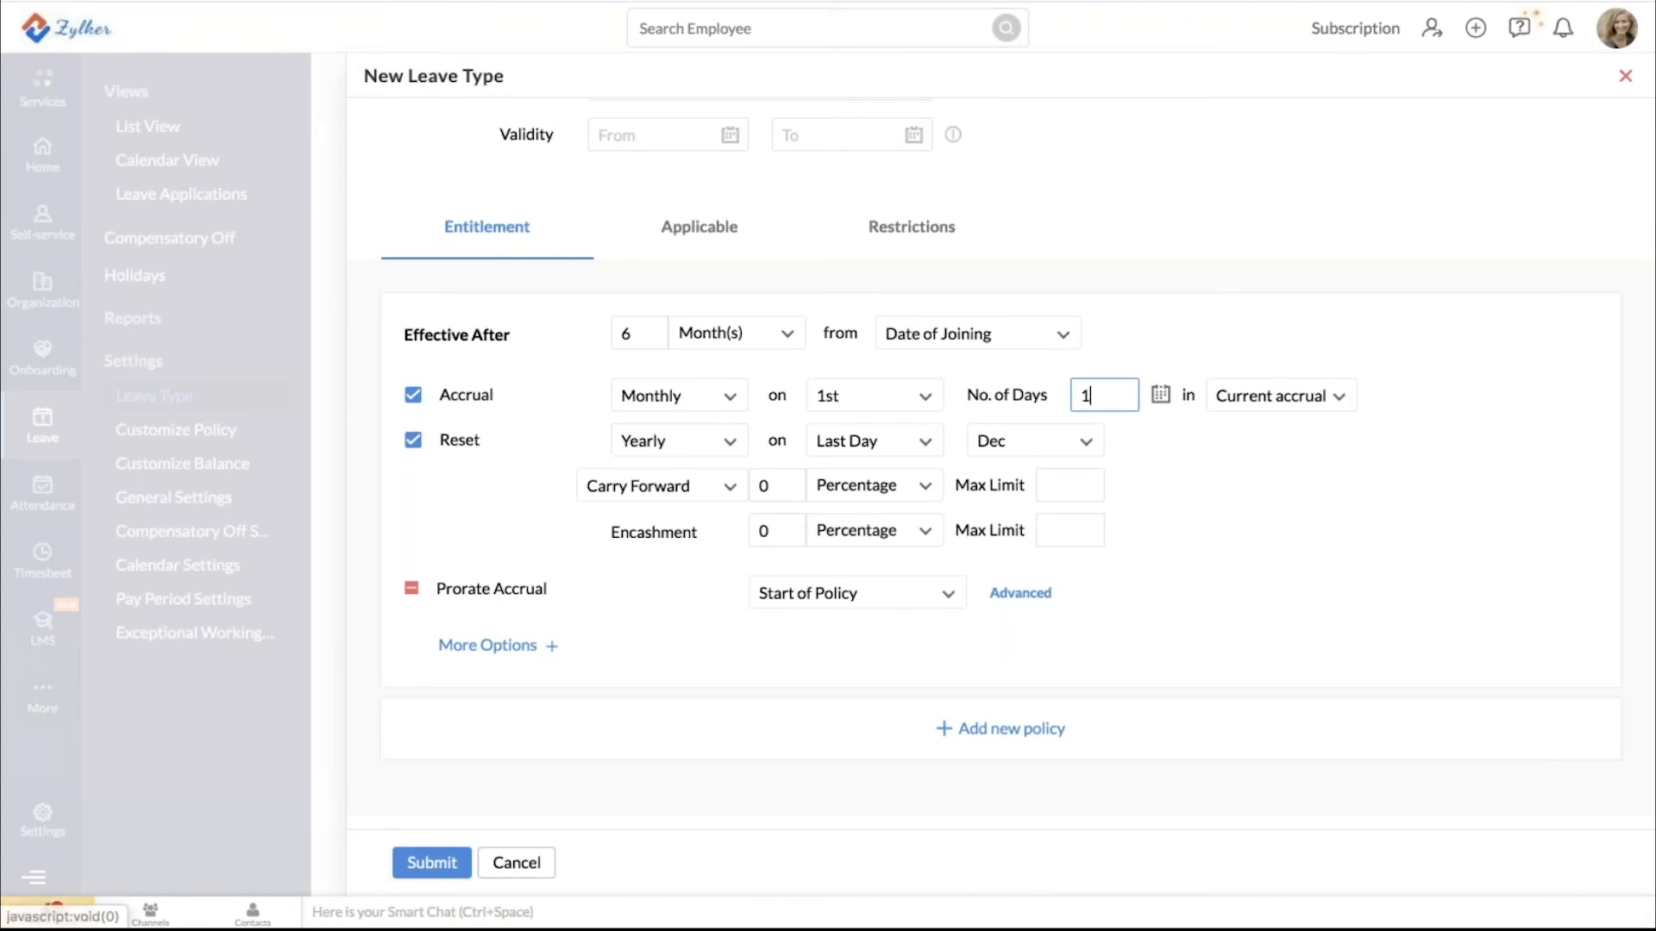
left_click(694, 231)
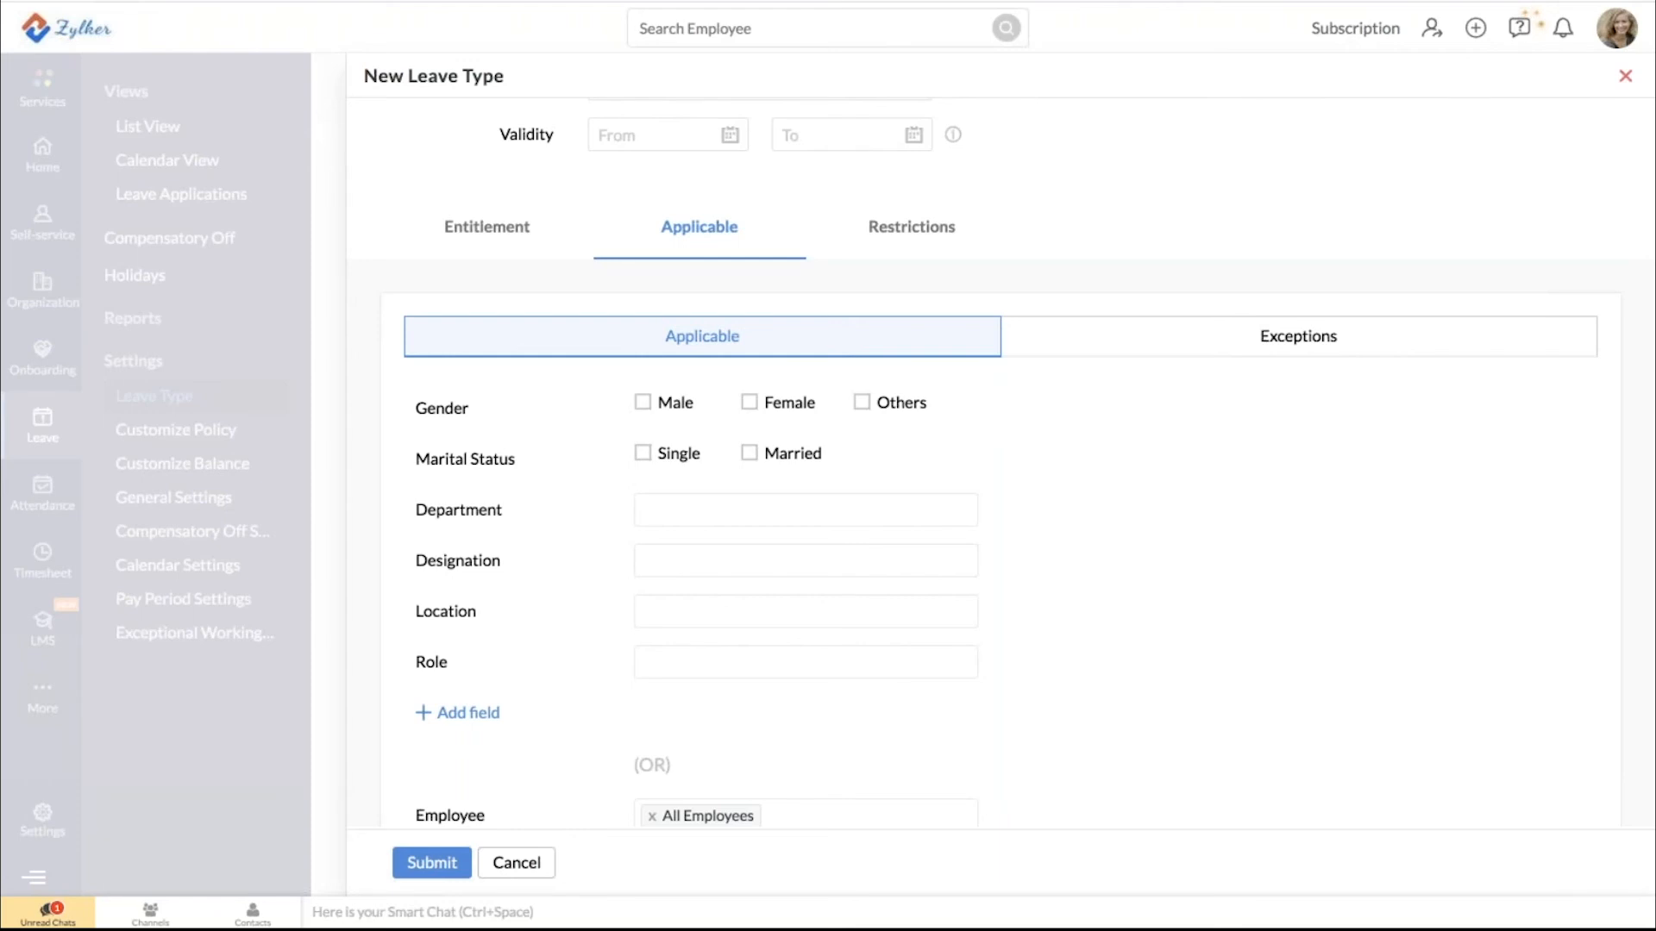
scroll(1001, 483, "down", 2)
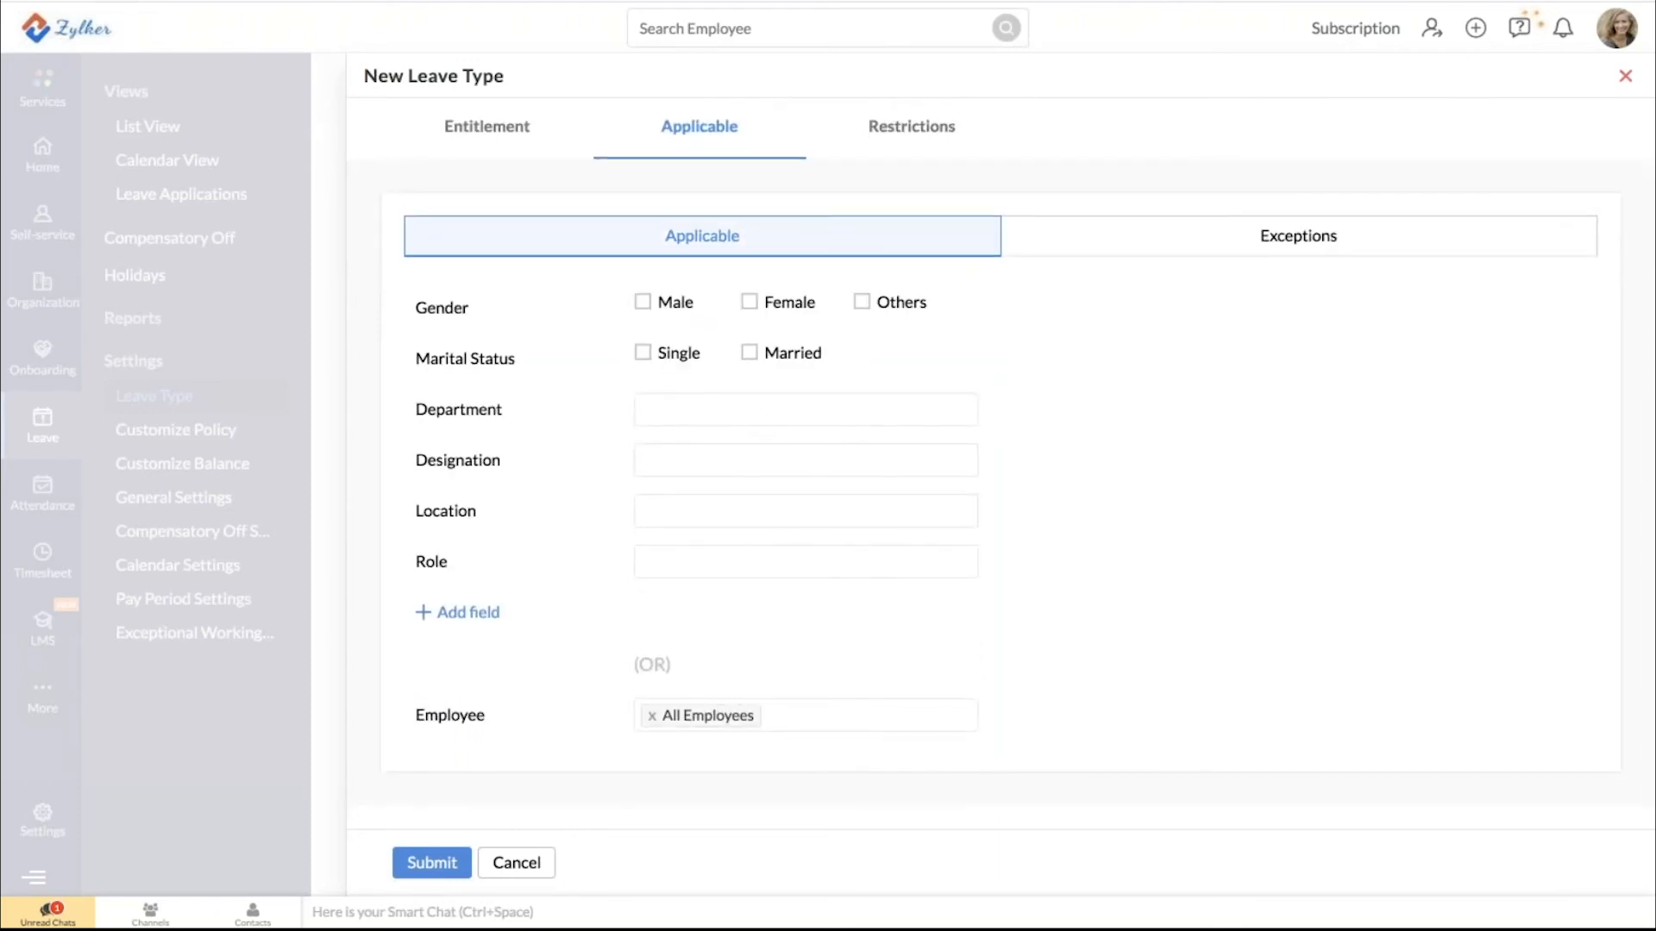
scroll(518, 714, "down", 1)
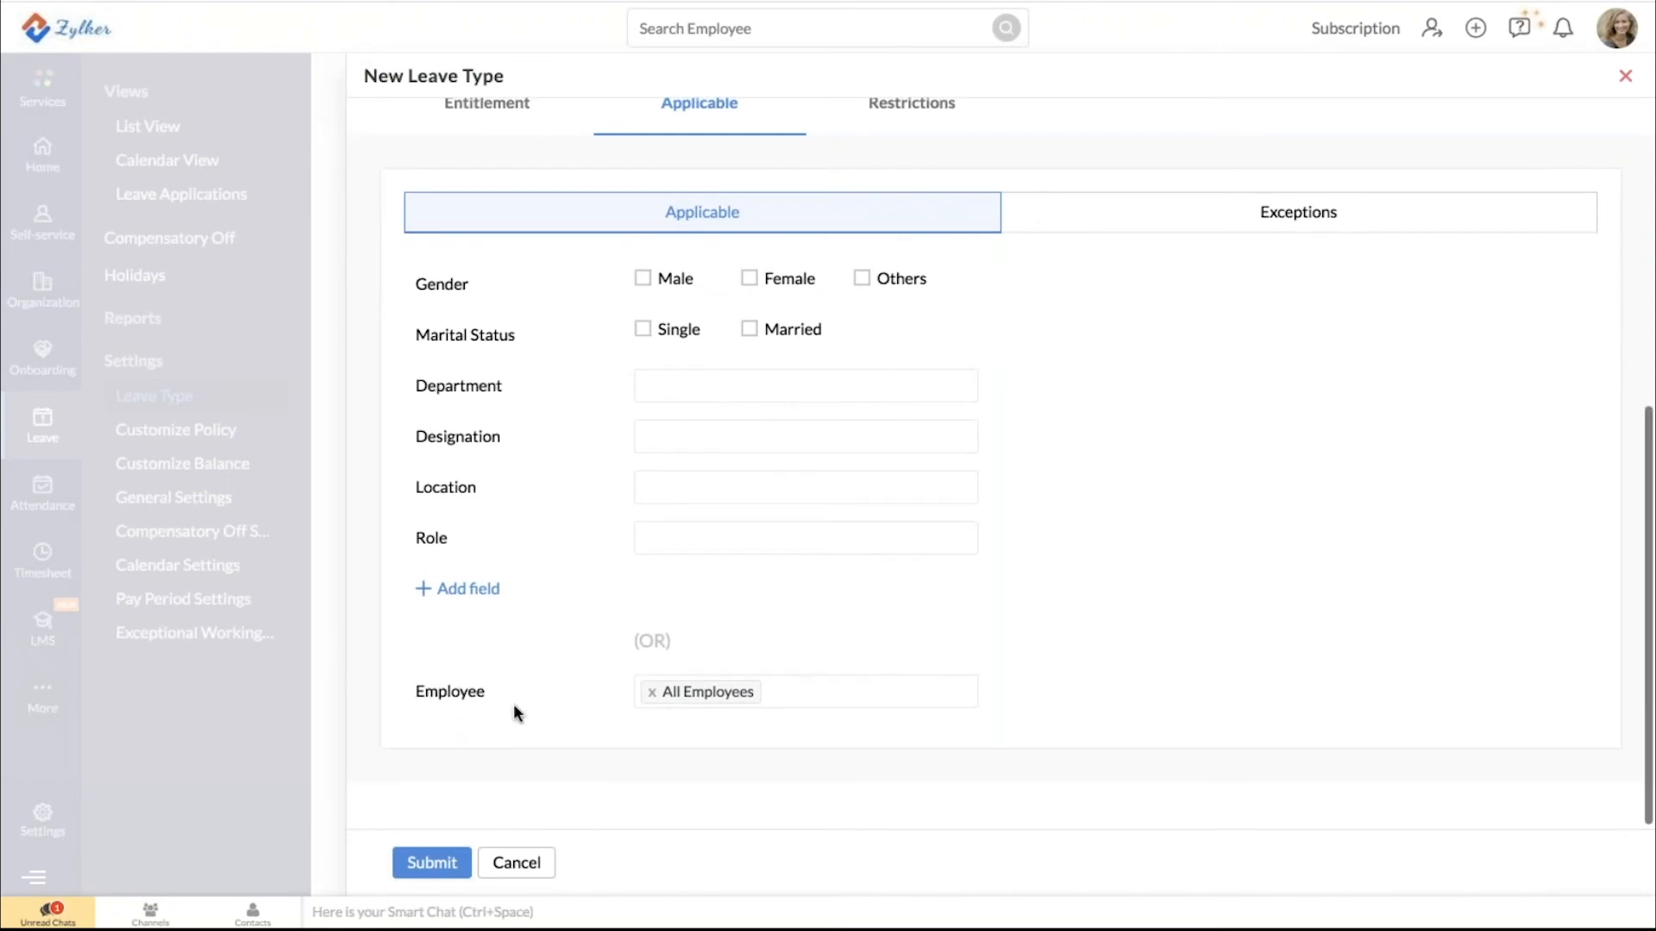
scroll(667, 512, "up", 1)
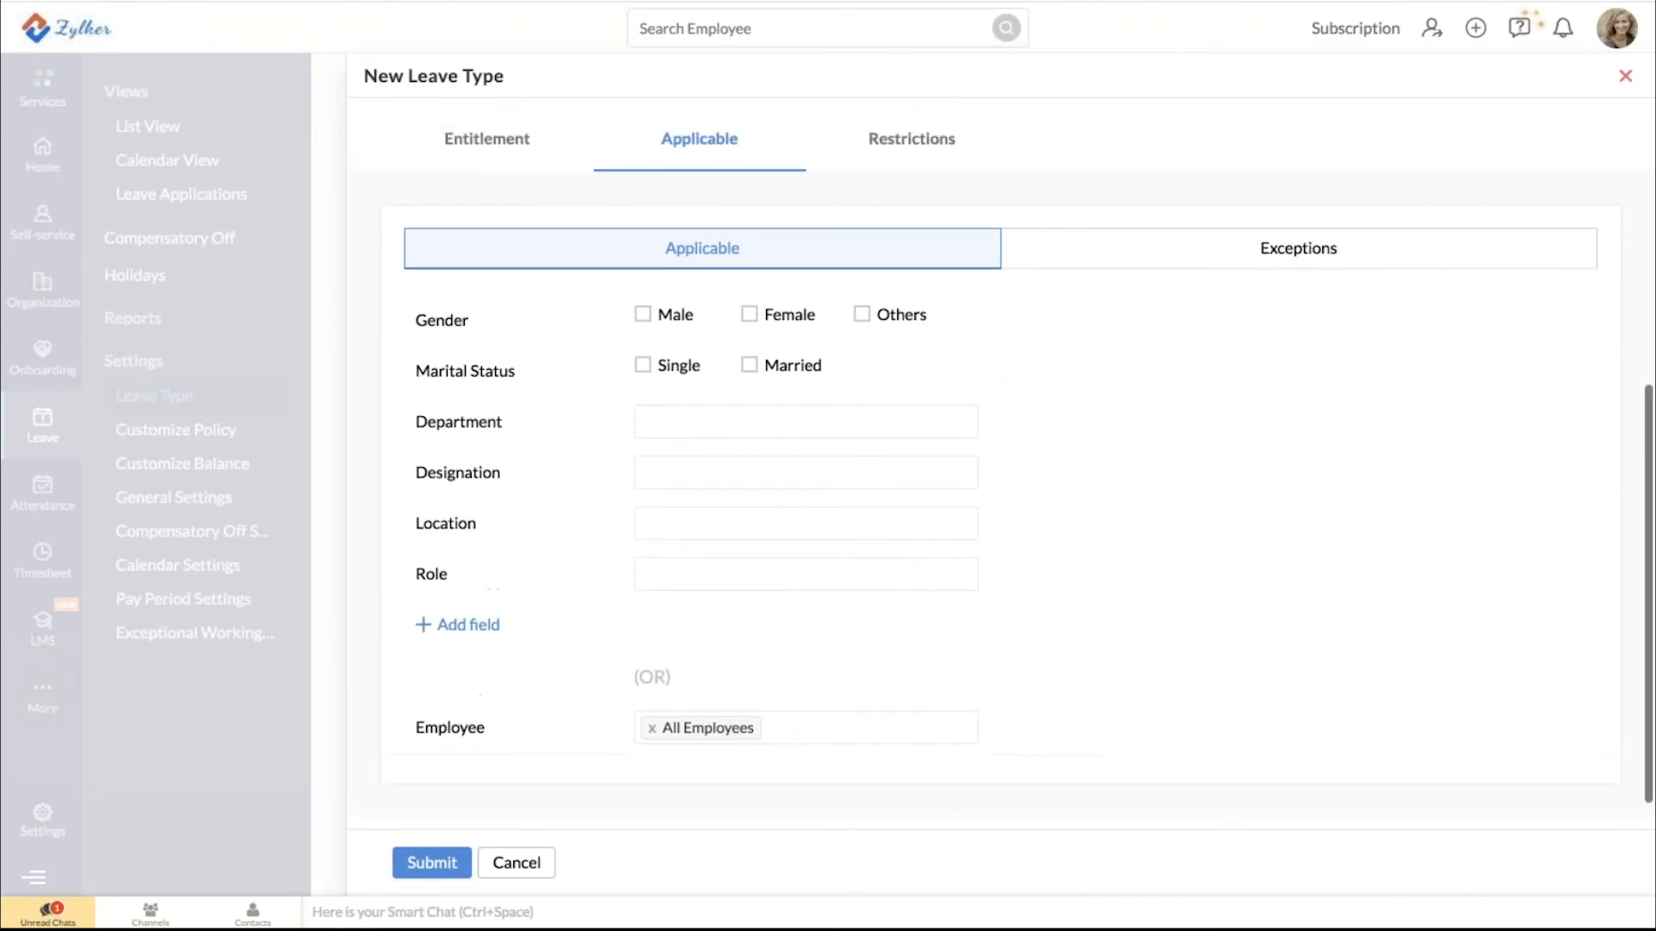
scroll(1072, 529, "up", 1)
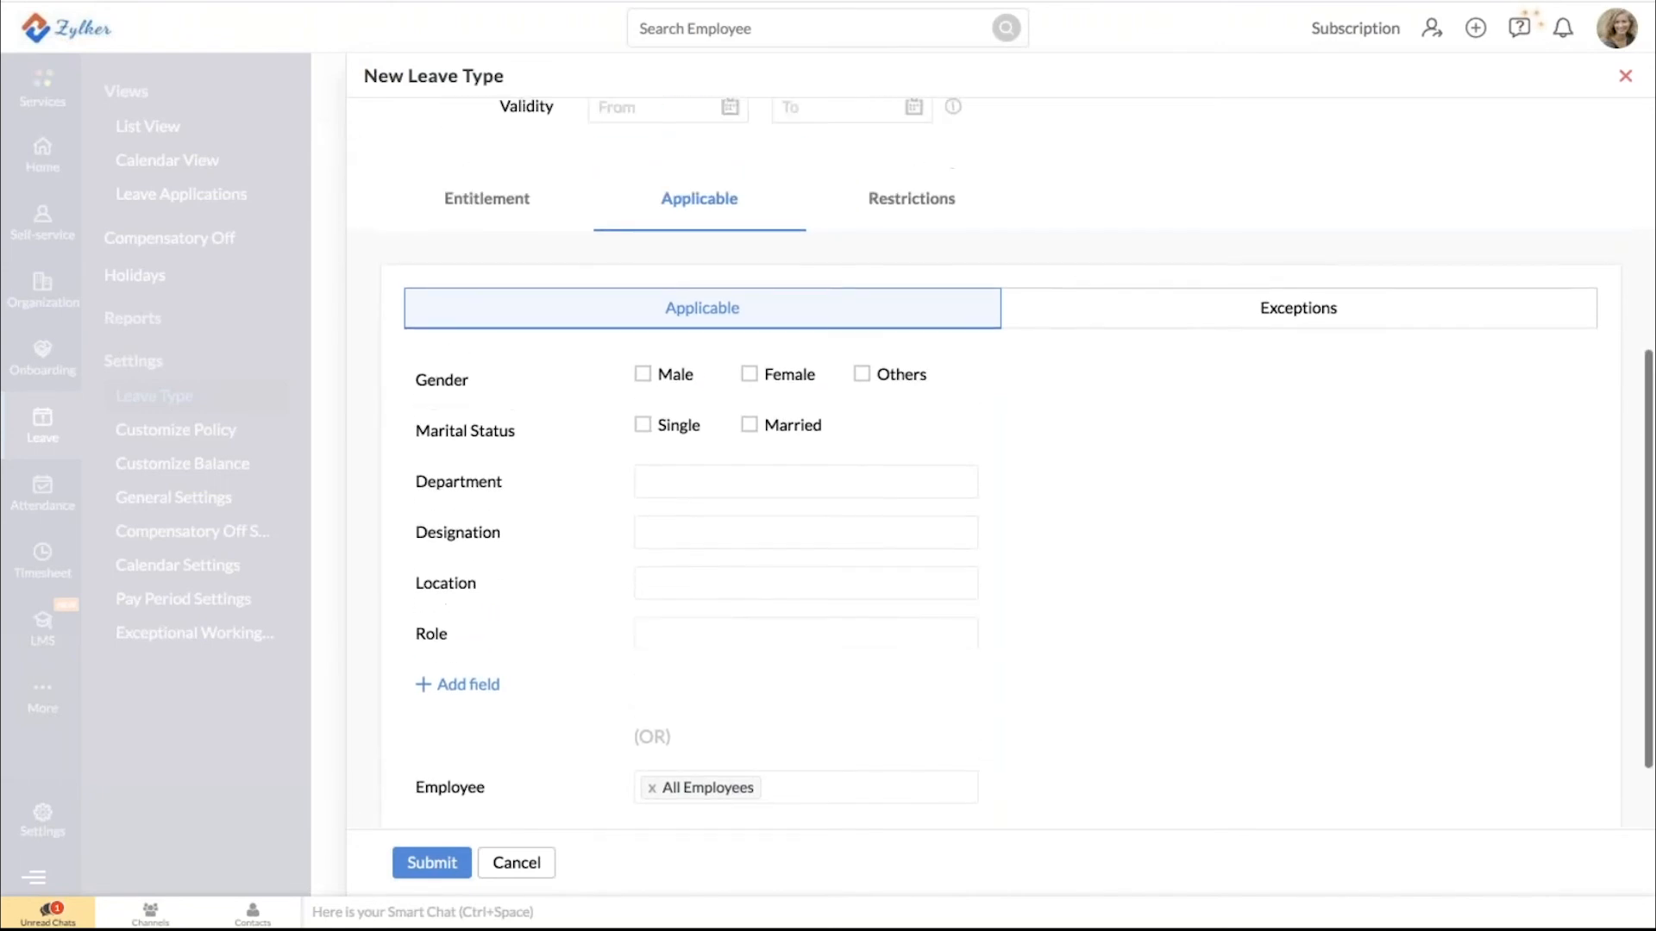
left_click(1285, 318)
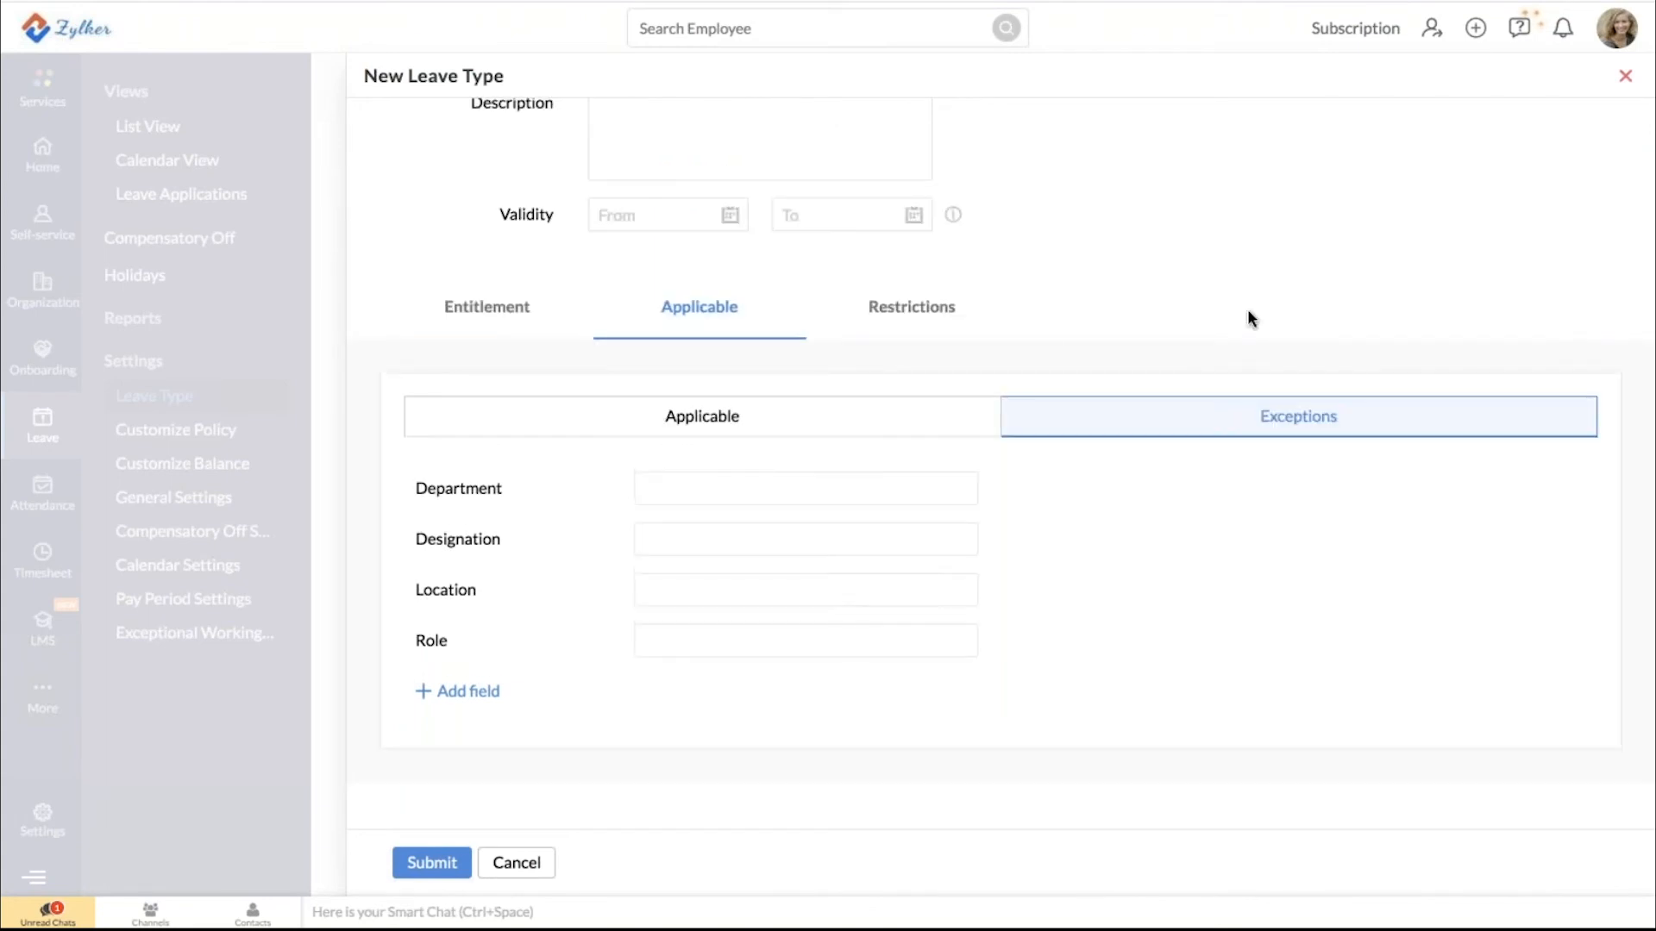
Review the new leave type's restrictions from weekend counting to leave limits per application, and close the form without submitting it
left_click(935, 312)
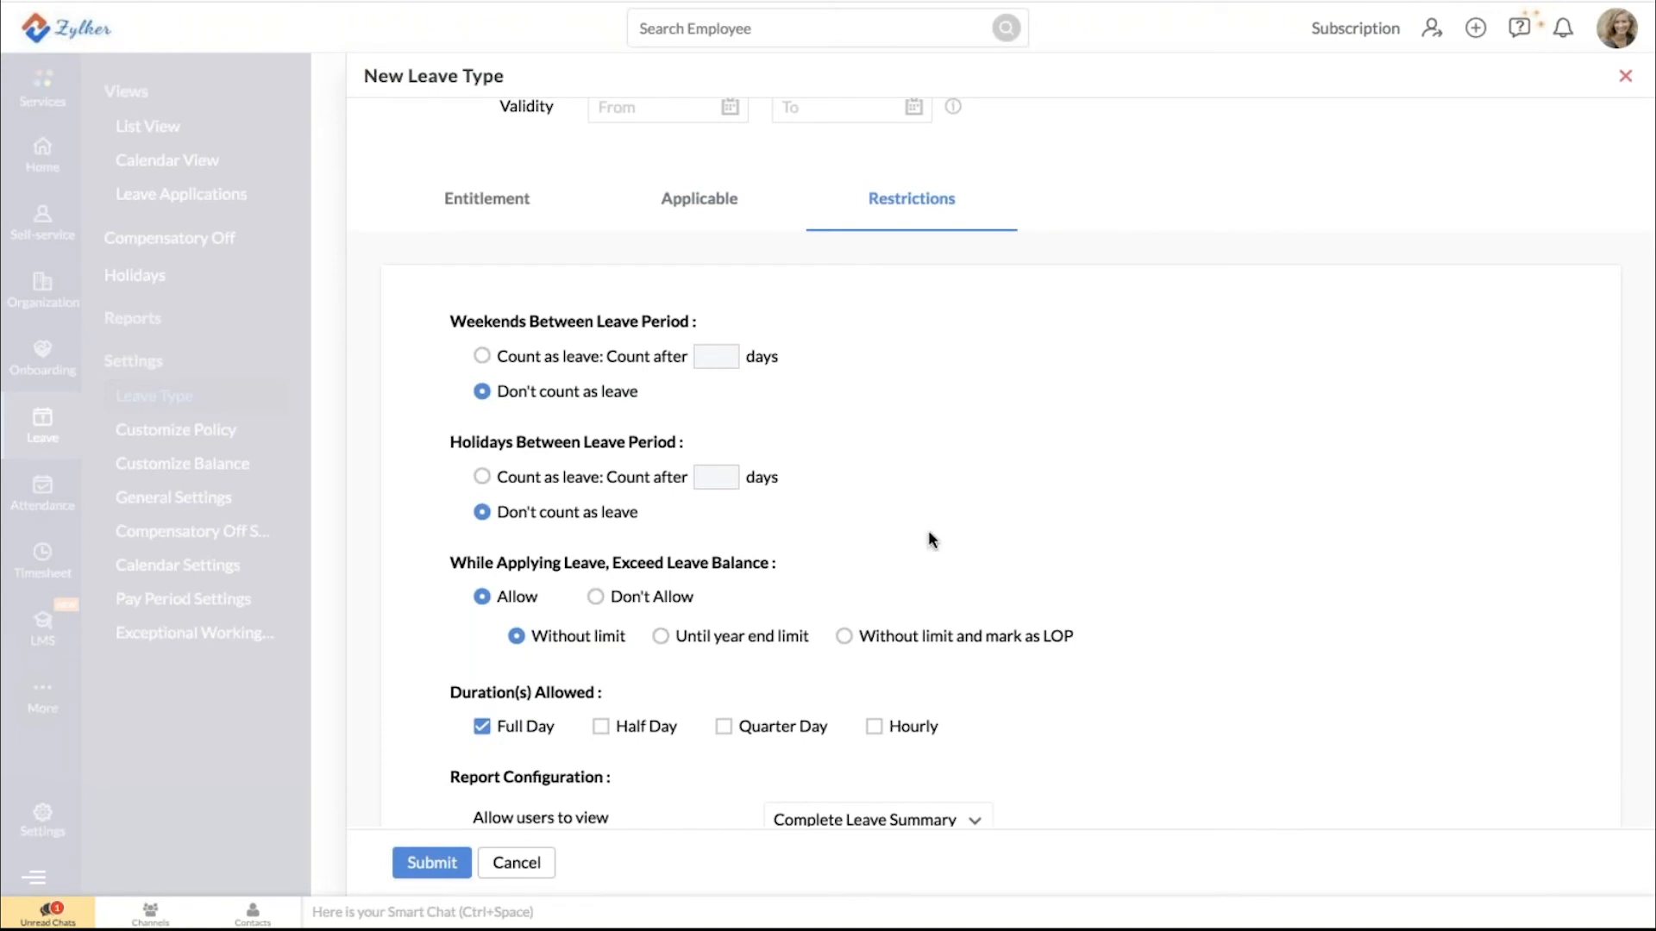
scroll(928, 541, "down", 1)
scroll(929, 542, "down", 1)
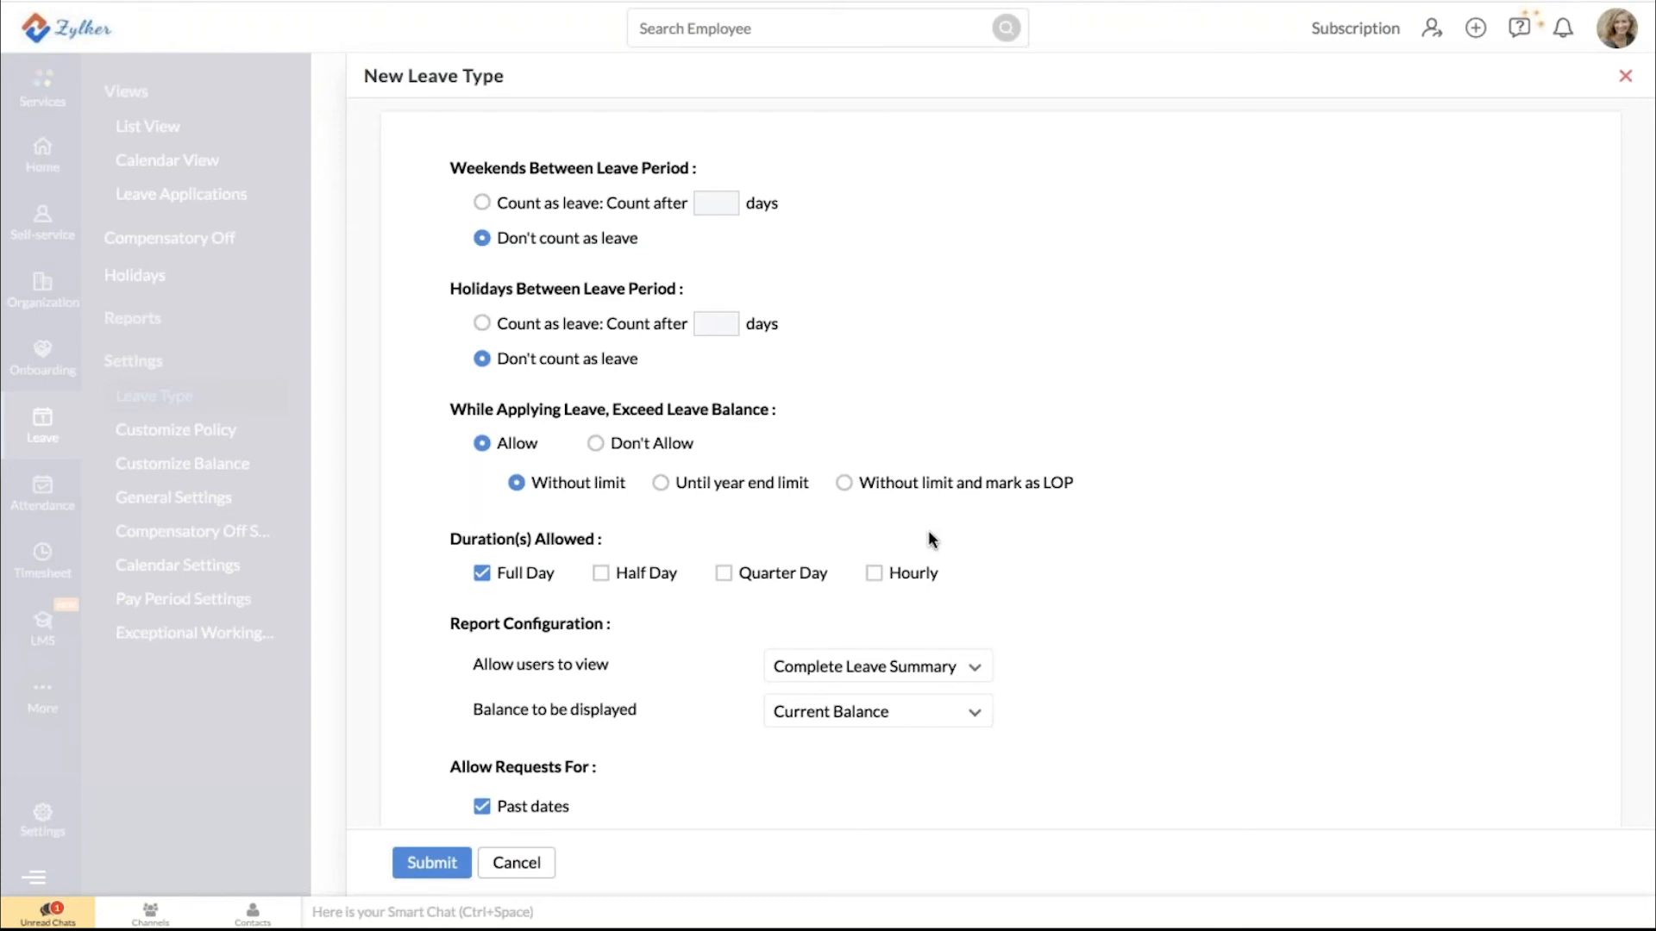
scroll(613, 647, "down", 3)
scroll(614, 649, "down", 3)
scroll(618, 648, "up", 2)
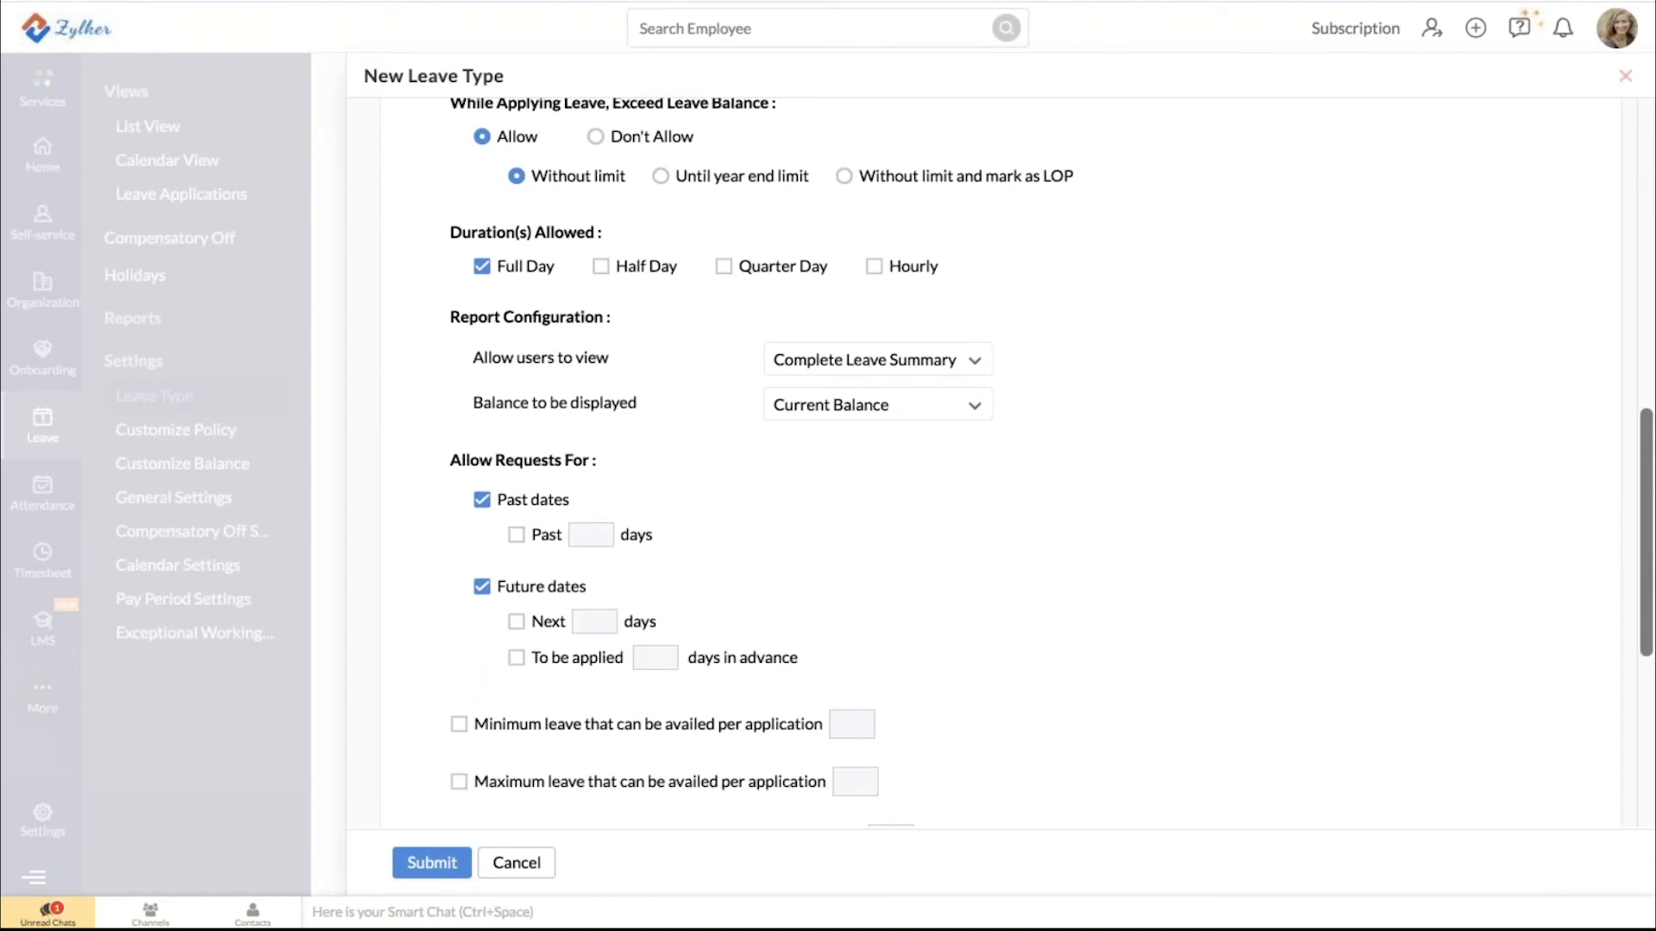
left_click(1625, 76)
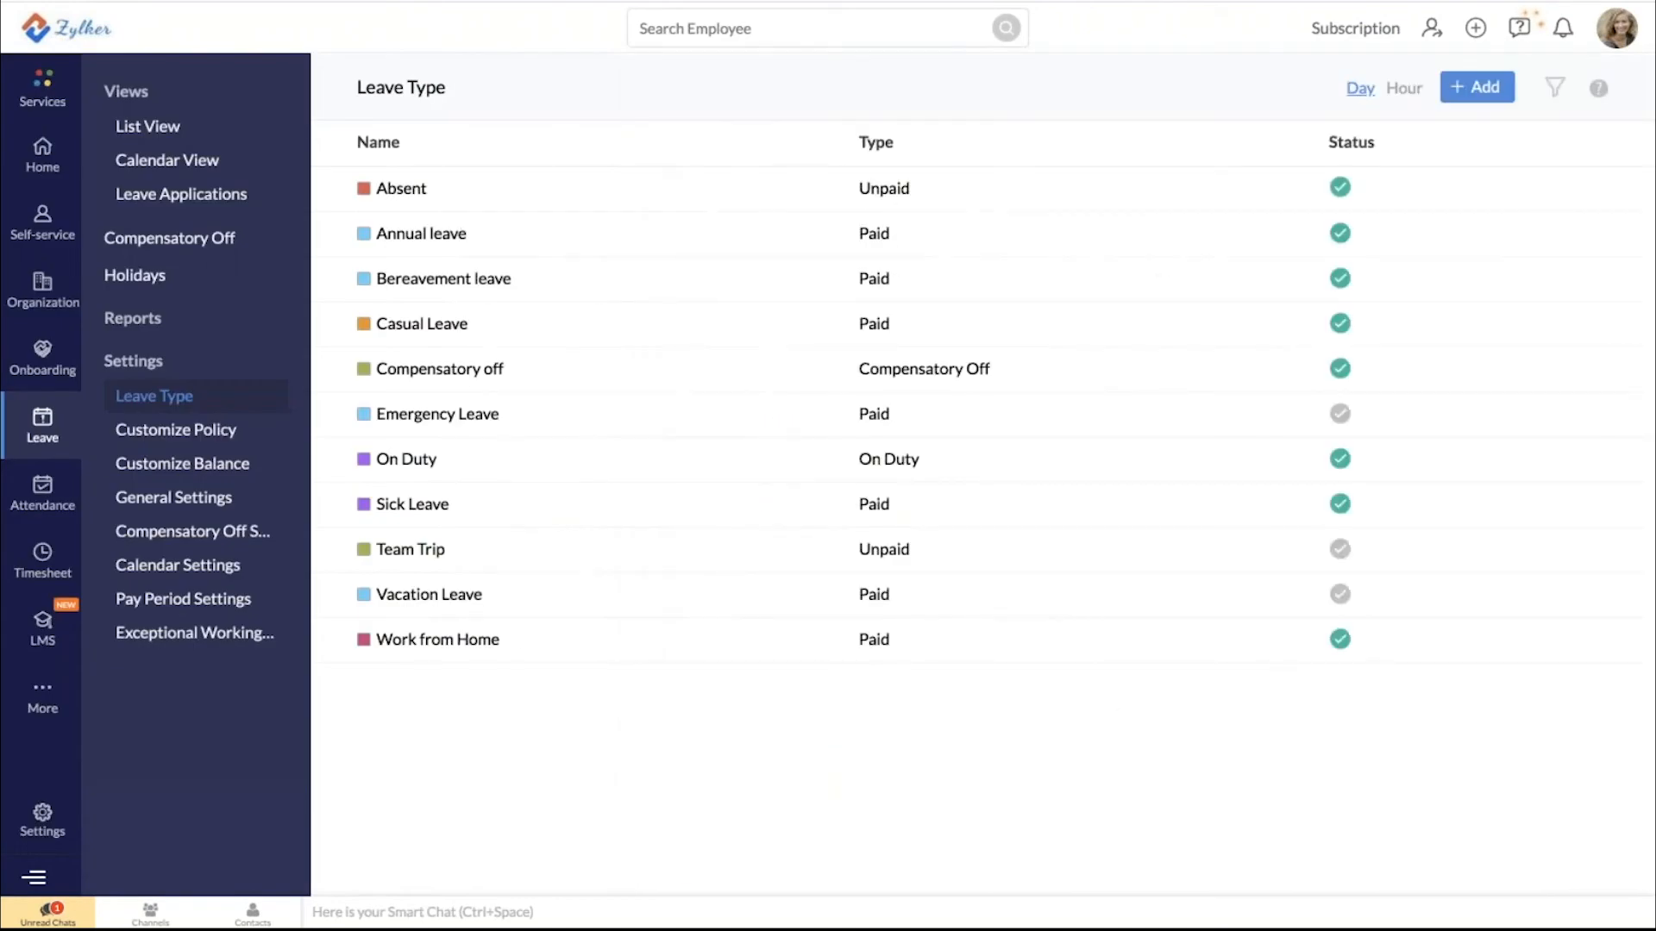
View the leave user report, and show another employee's attendance in the Attendance service's list view
left_click(128, 321)
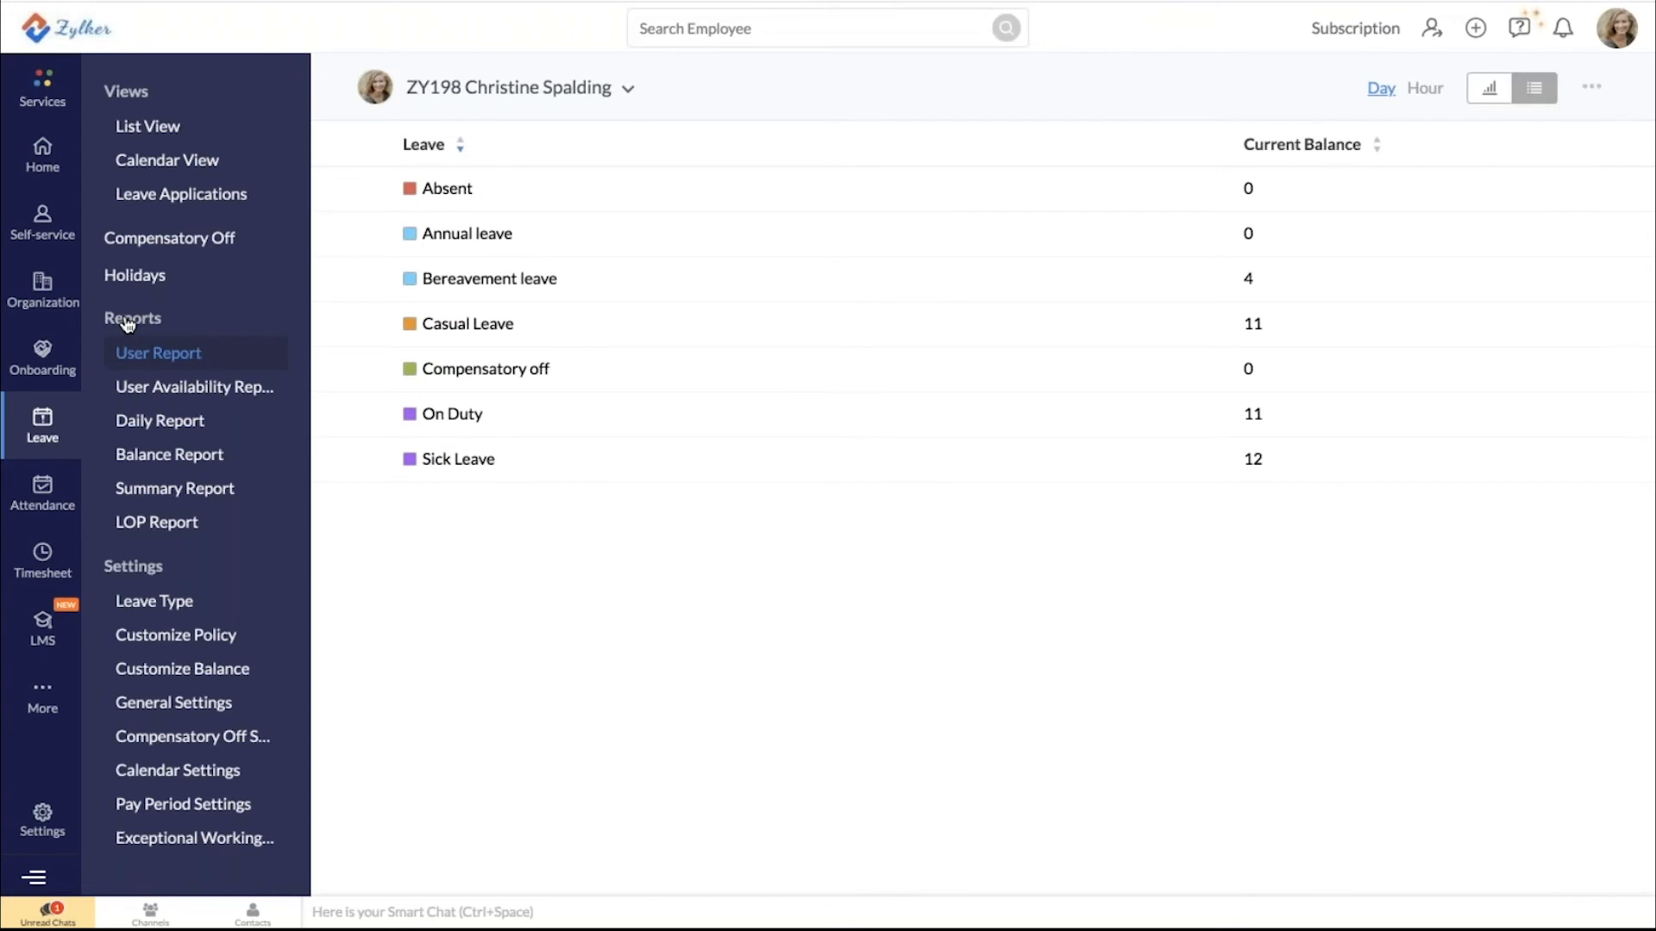
left_click(36, 493)
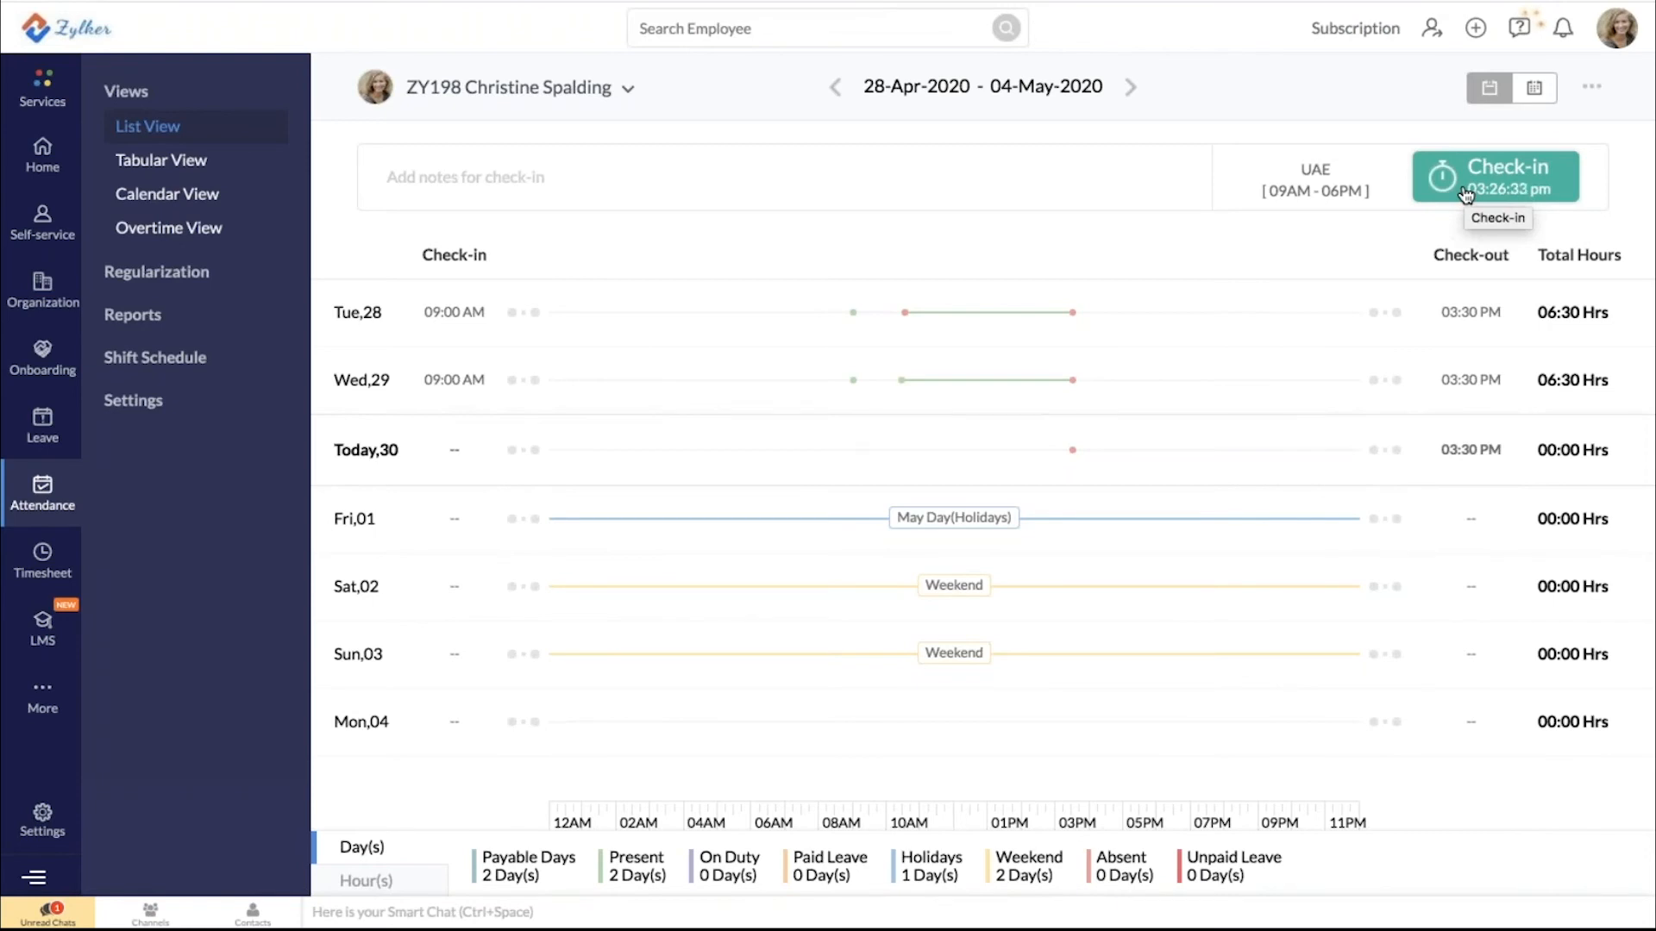
left_click(628, 88)
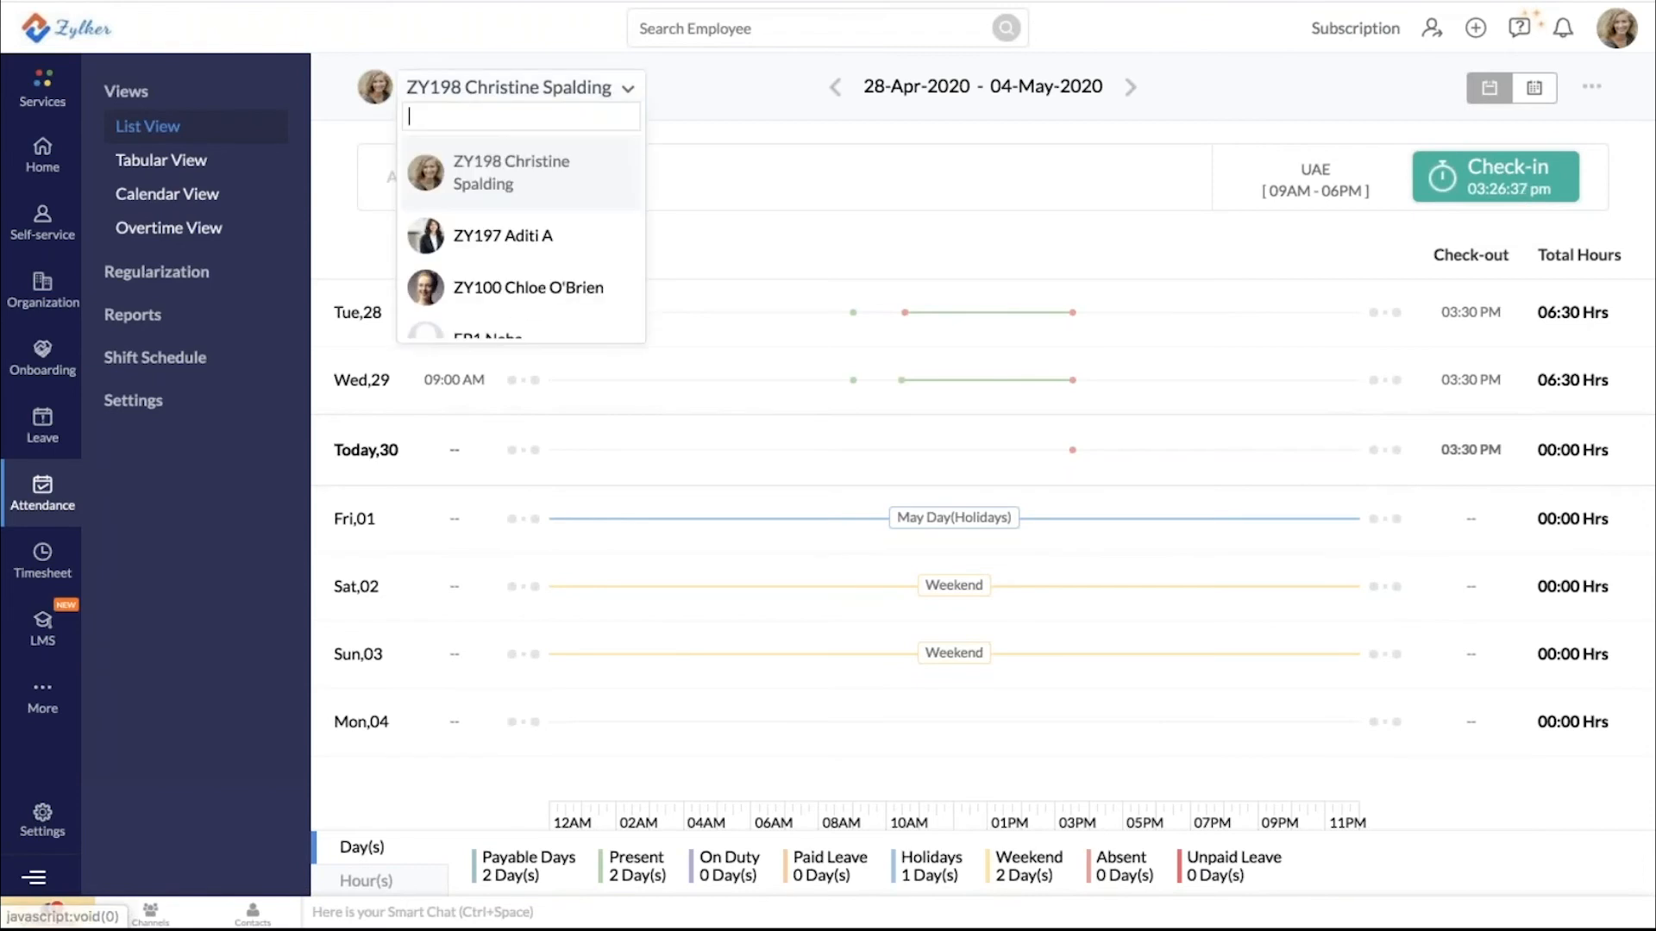
scroll(556, 226, "down", 2)
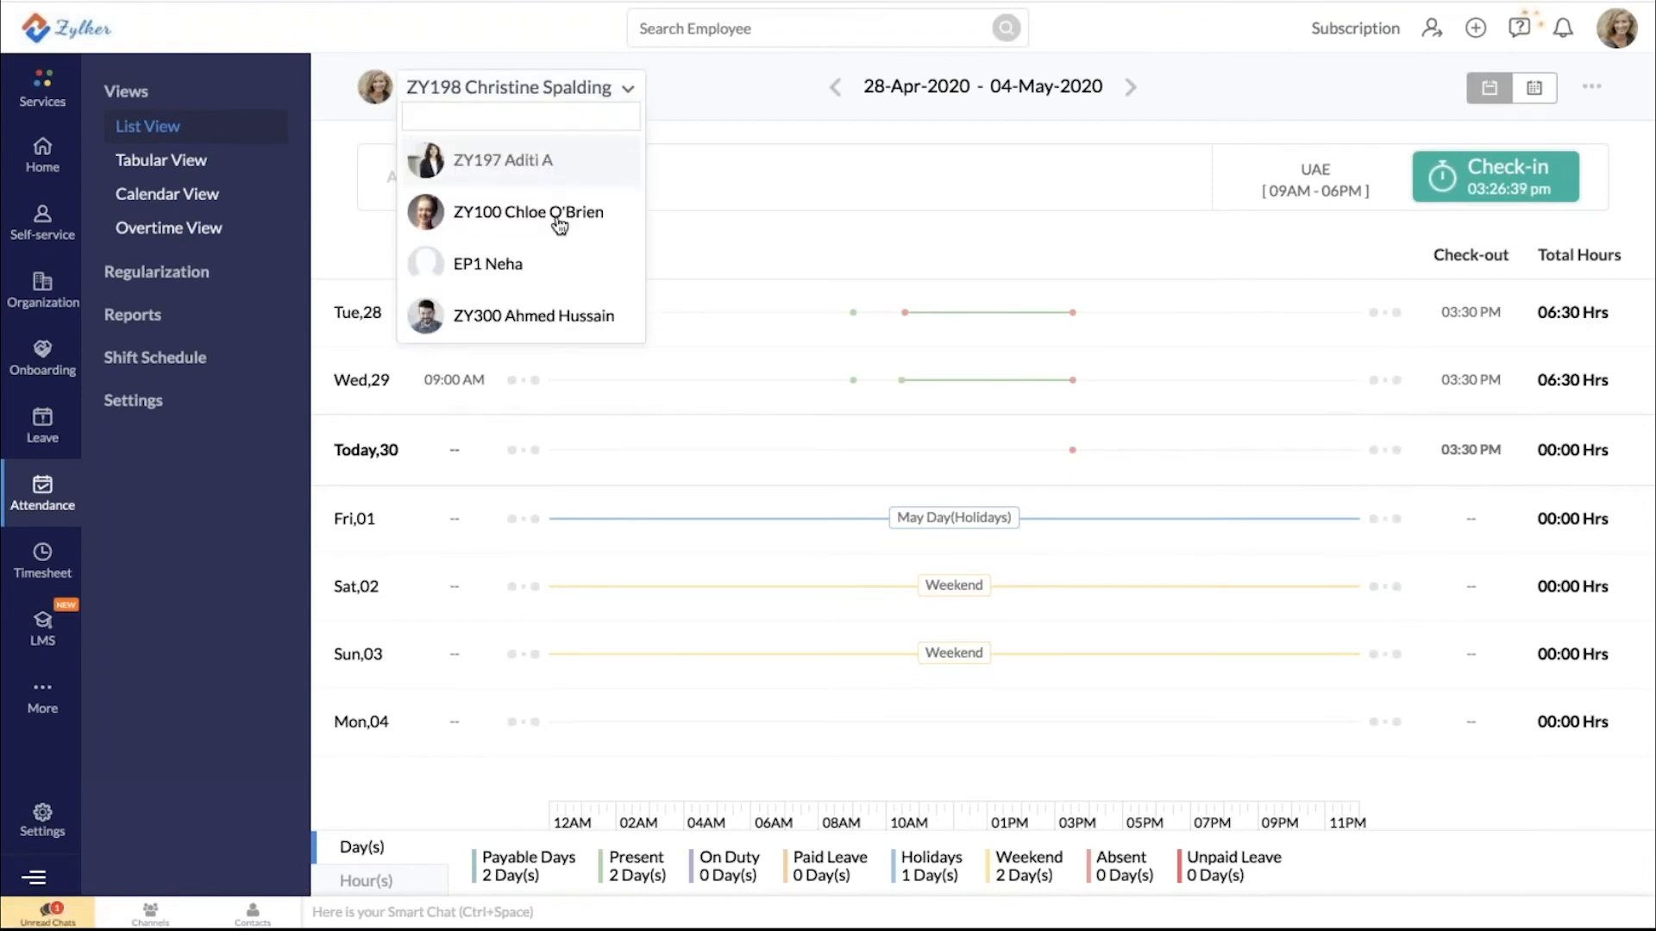
left_click(528, 212)
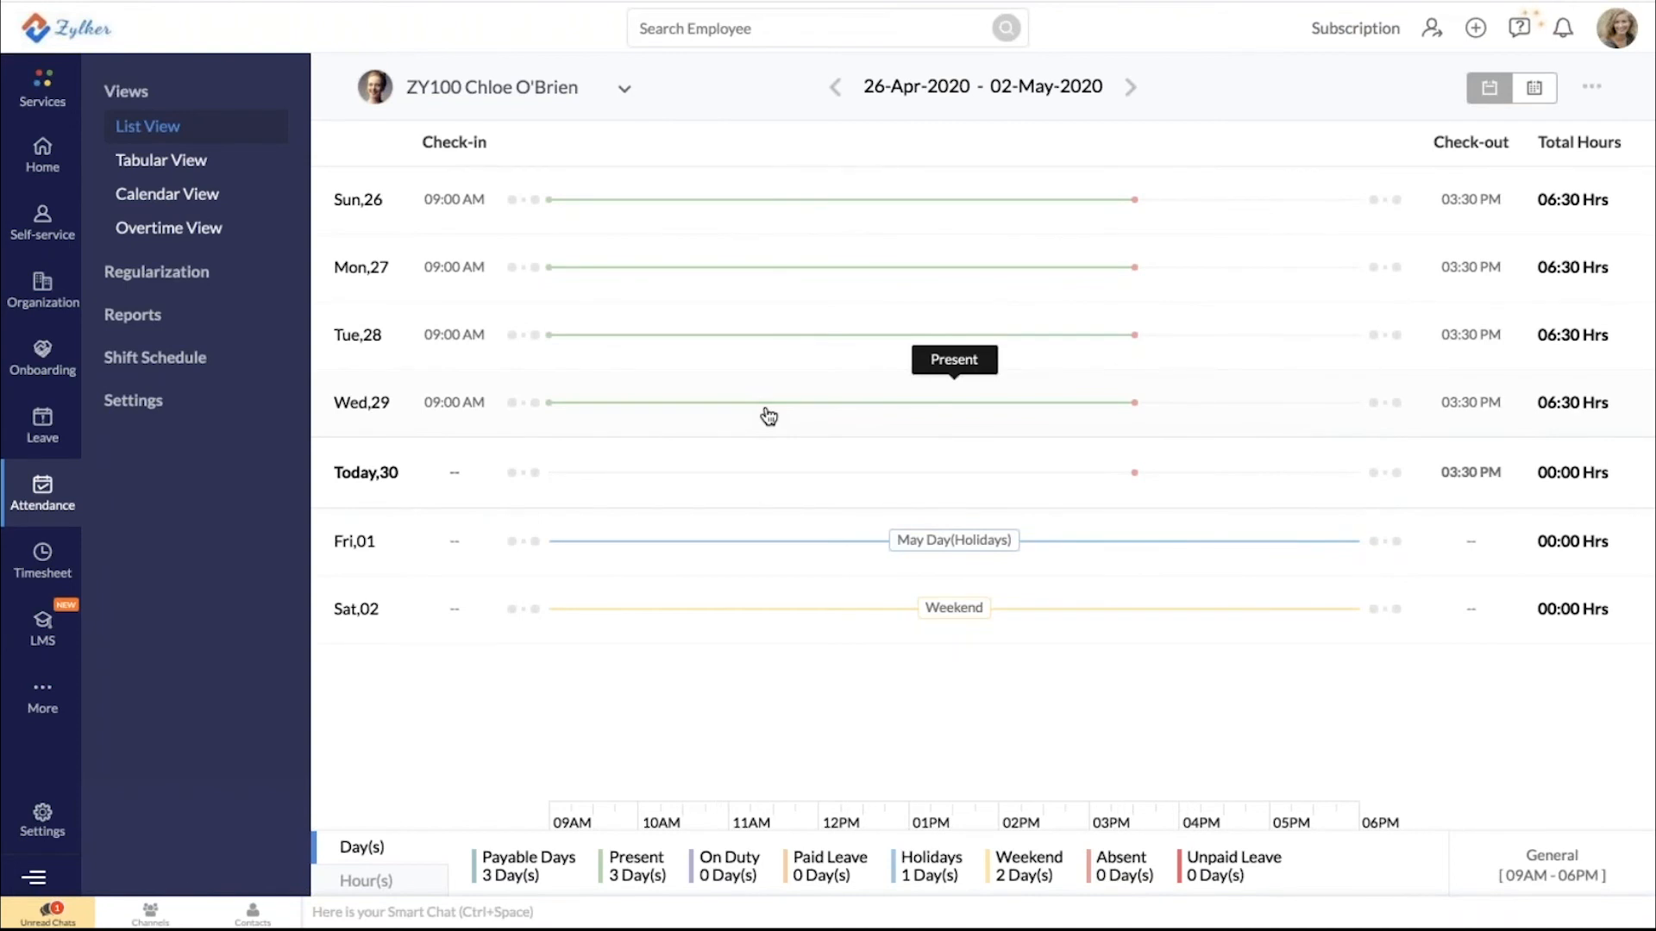
Open the attendance regularization requests and review the Add Request form with its reason choices, closing it without submitting
left_click(207, 280)
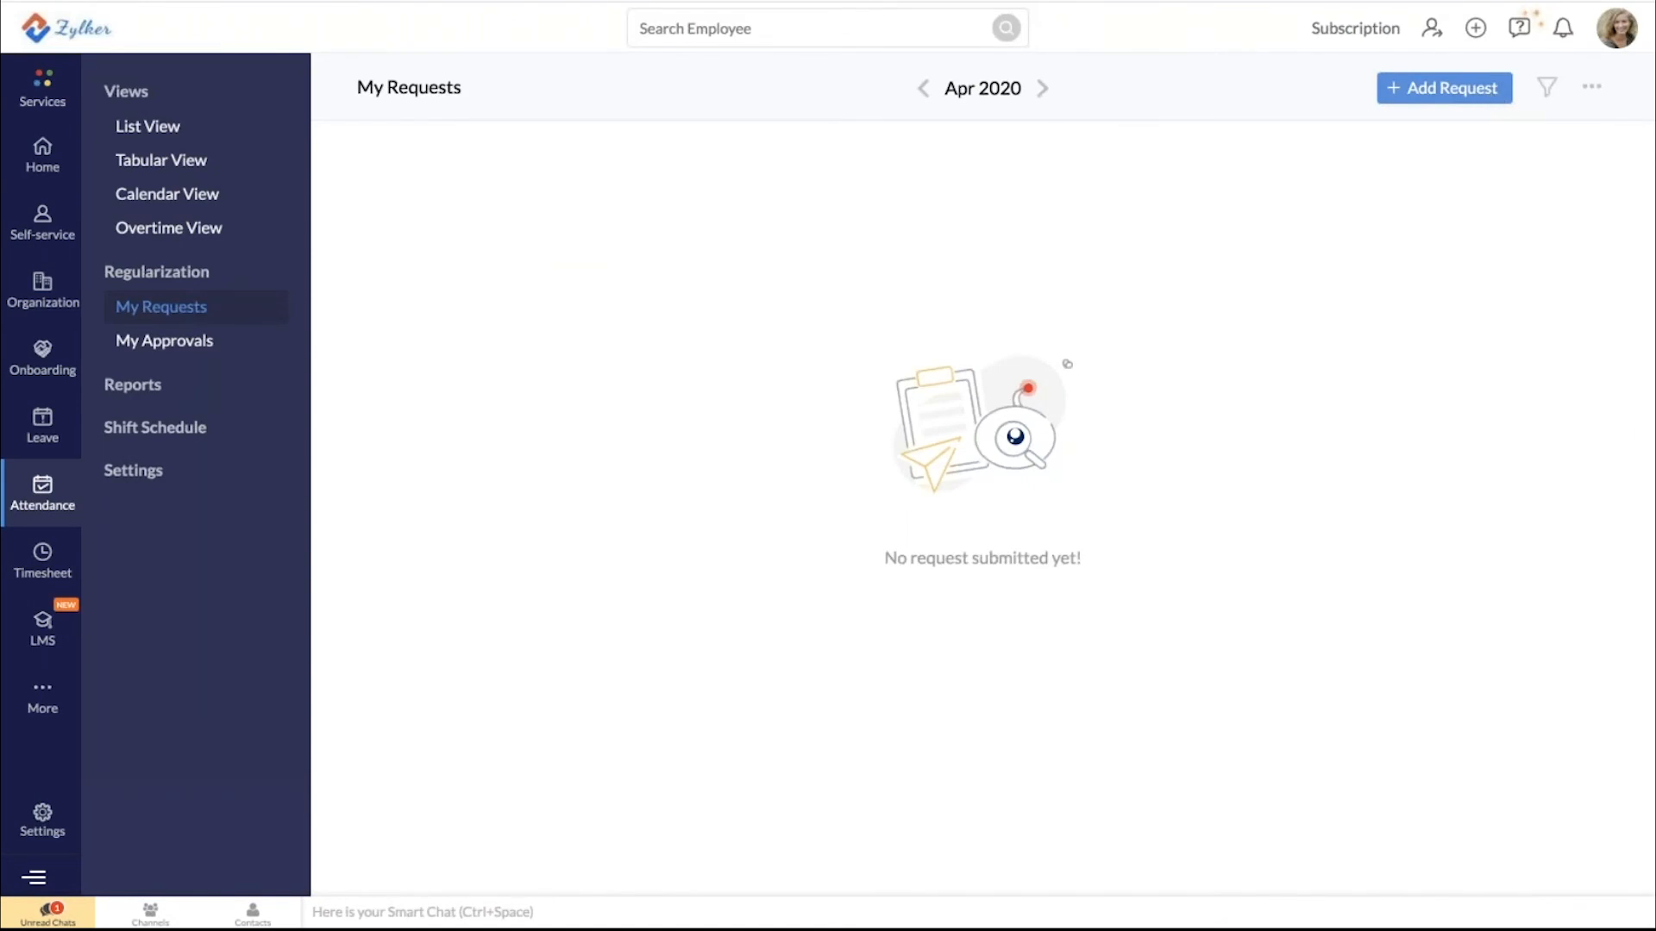
left_click(1444, 87)
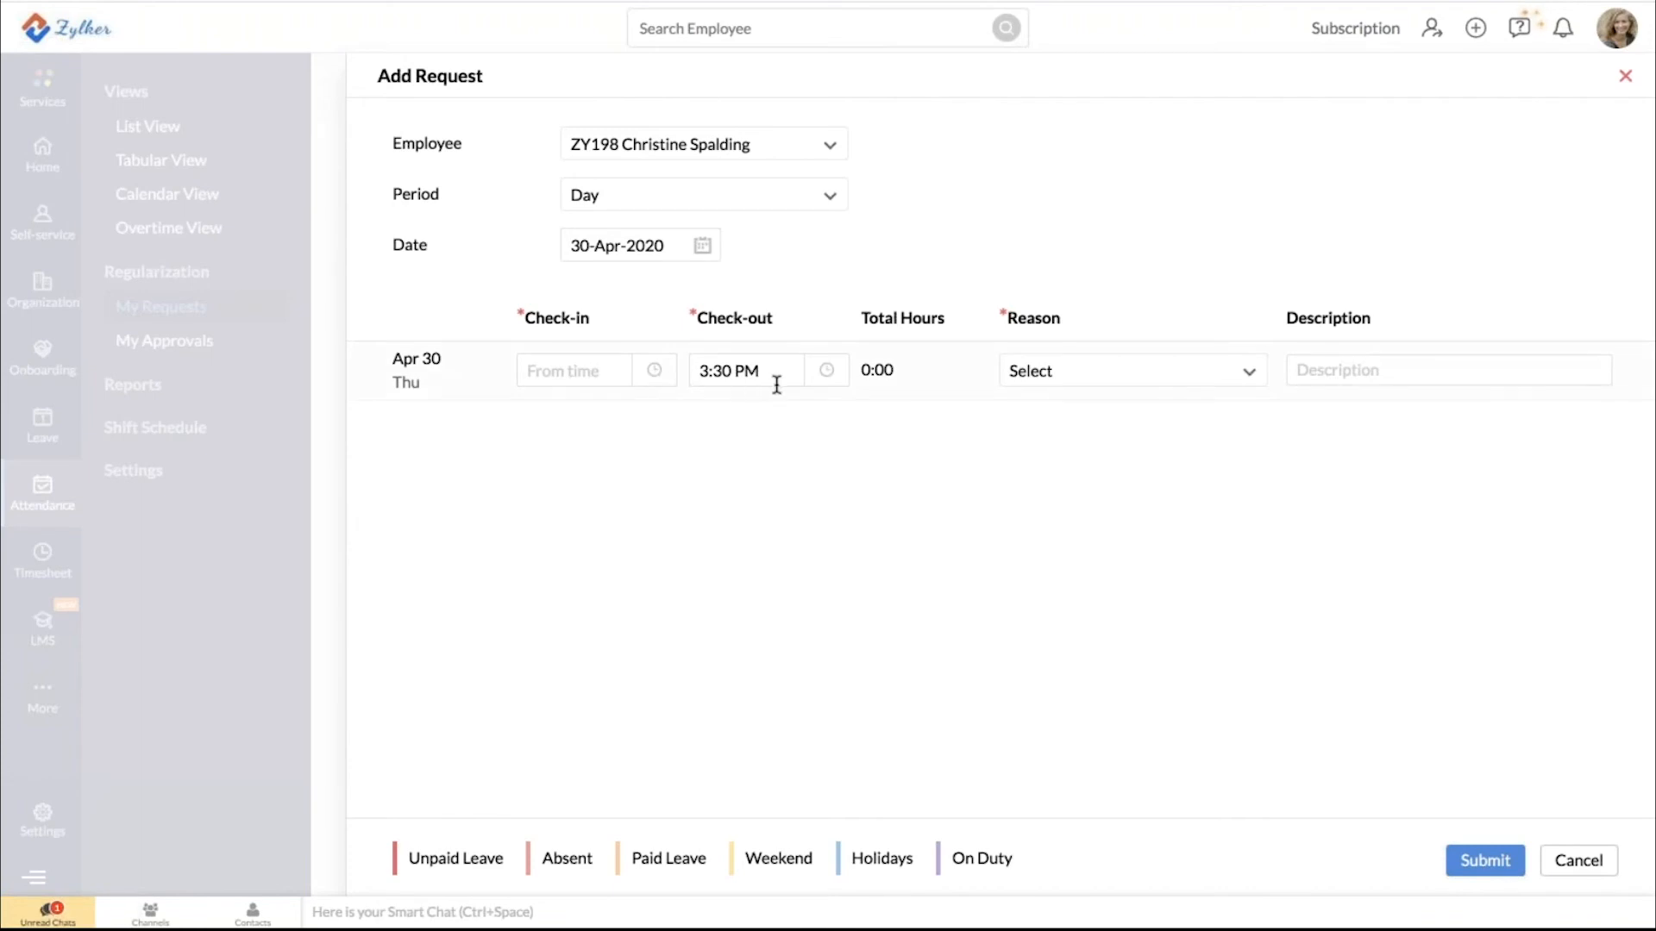
left_click(1127, 370)
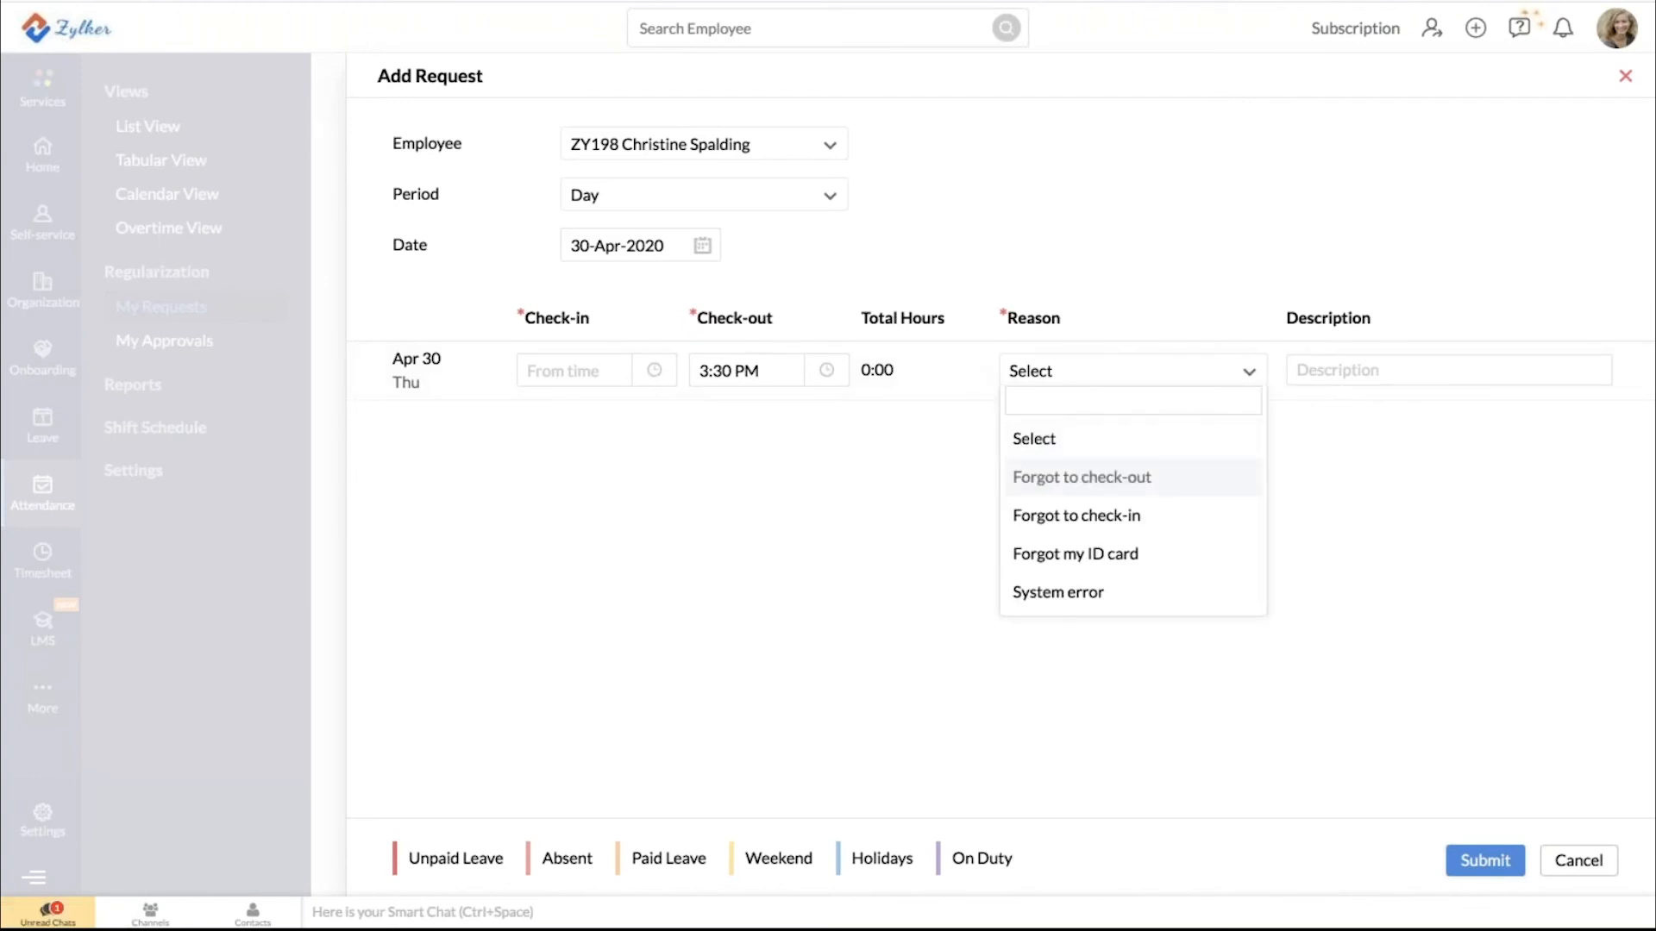
left_click(1321, 545)
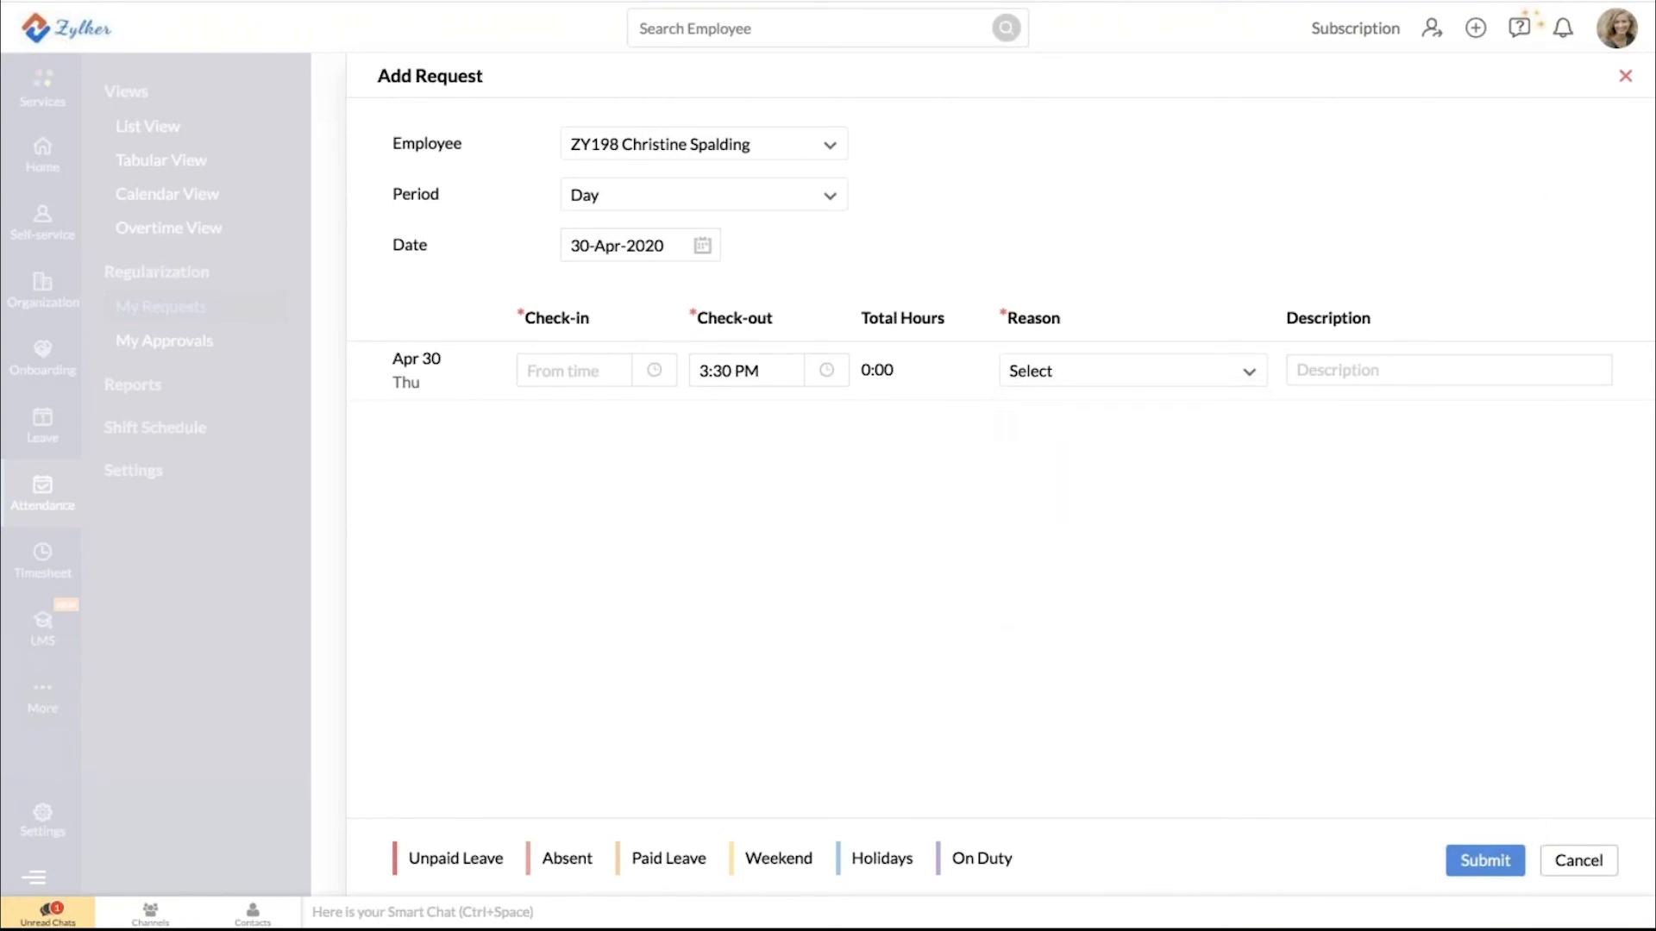
left_click(1625, 76)
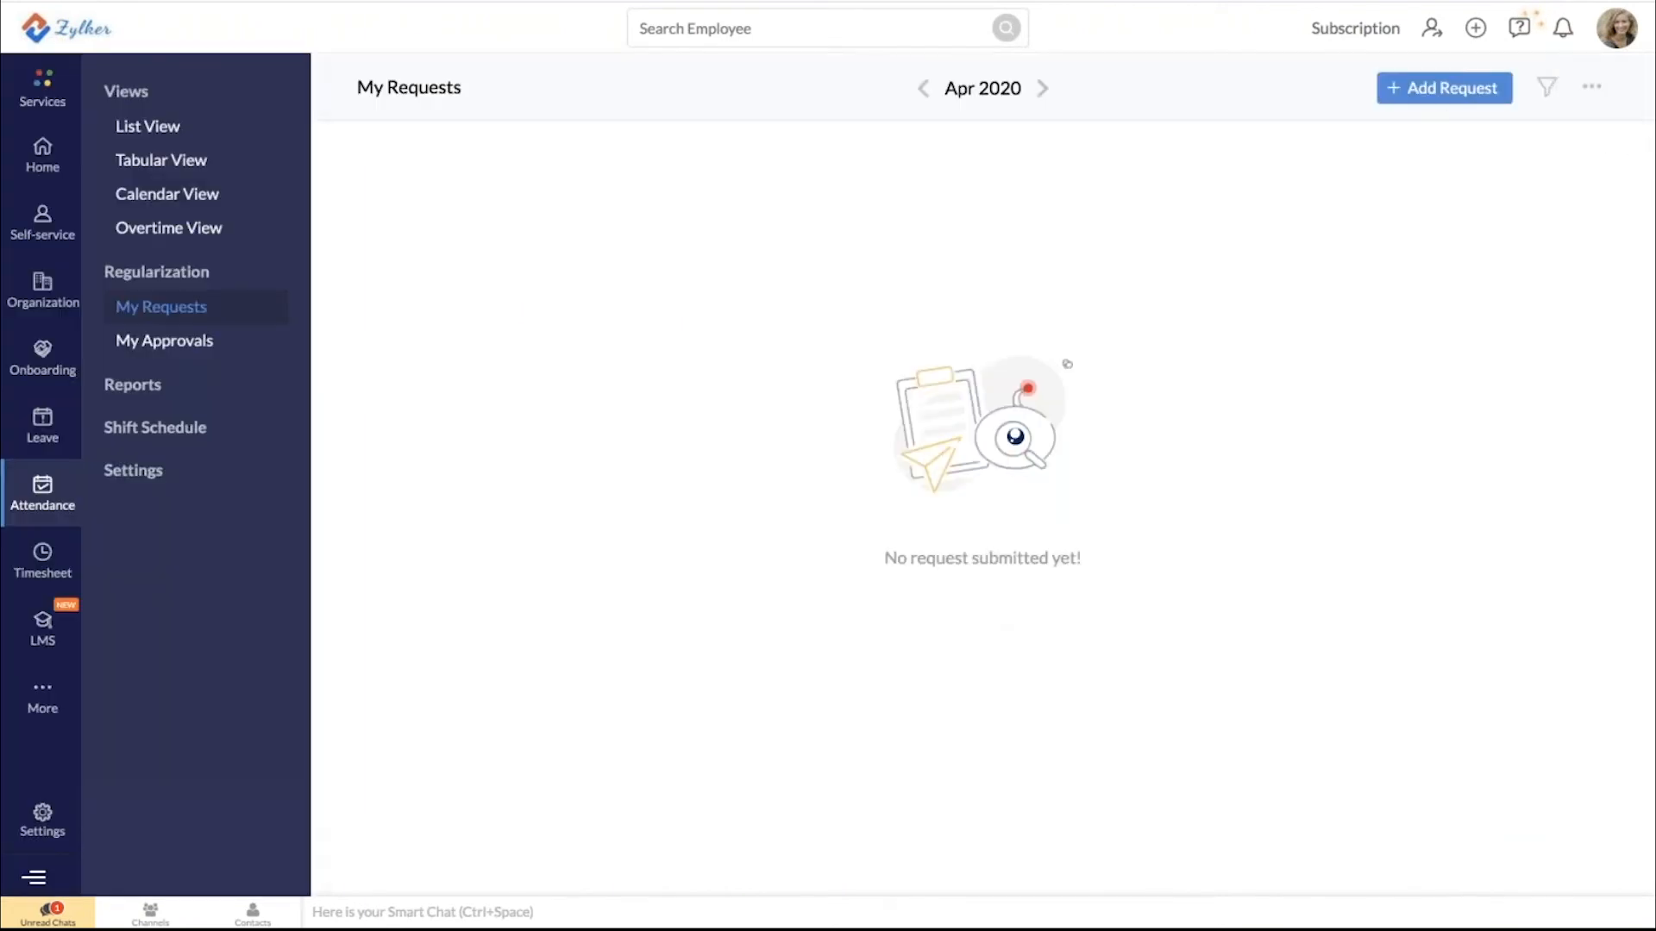
left_click(1436, 90)
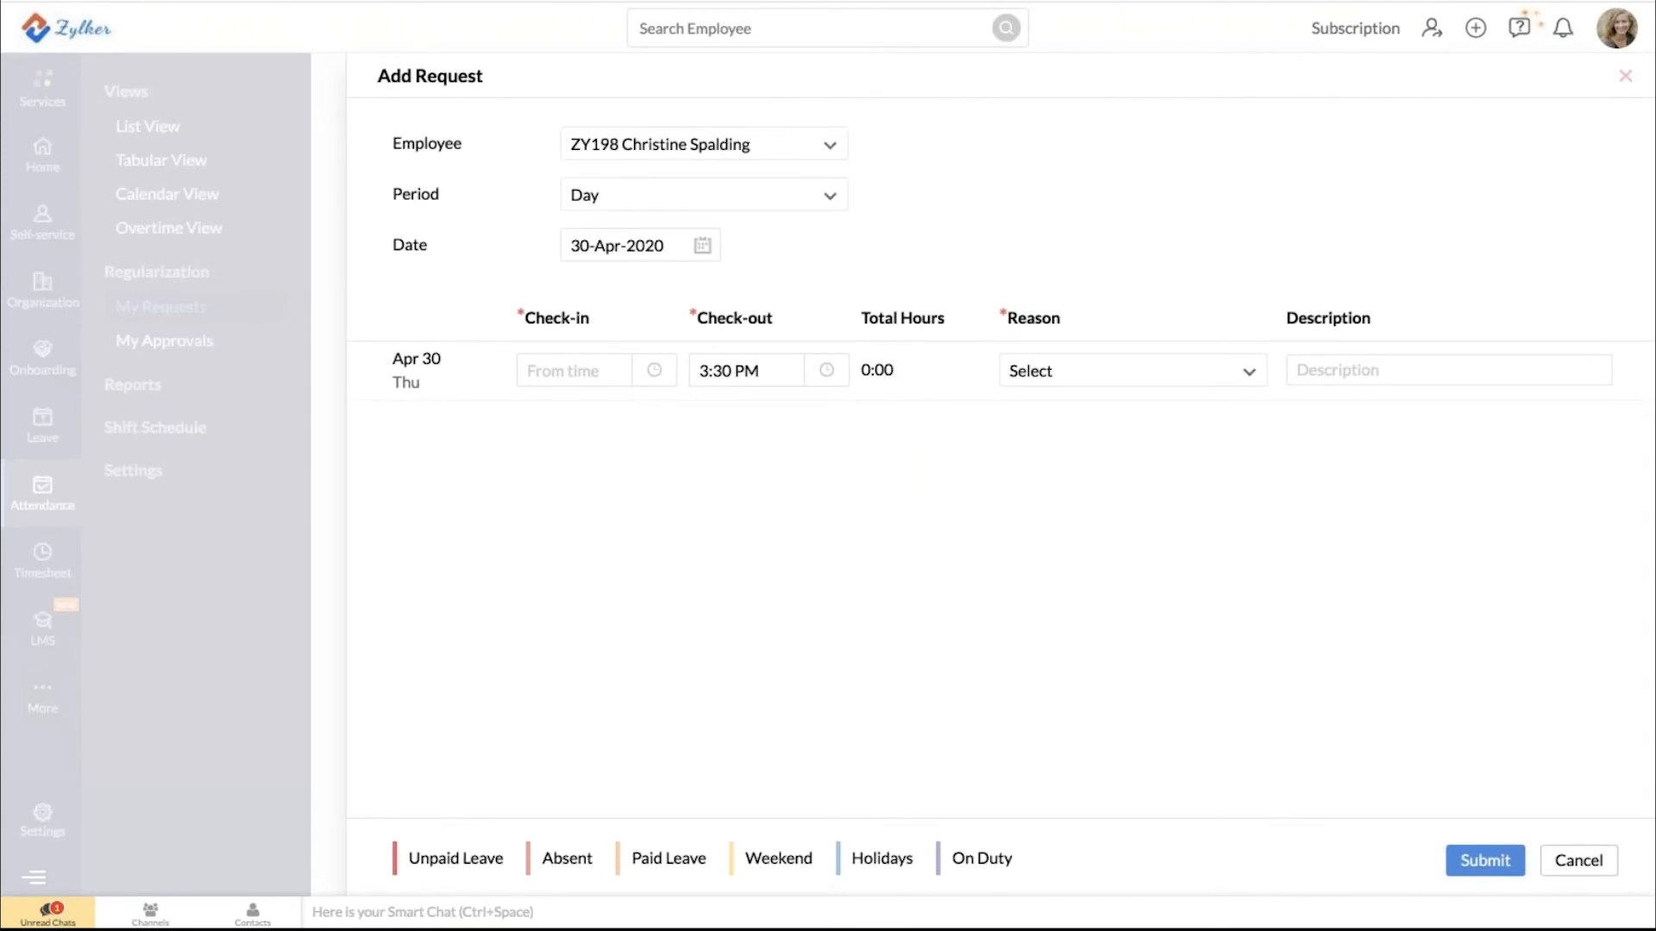
left_click(1625, 76)
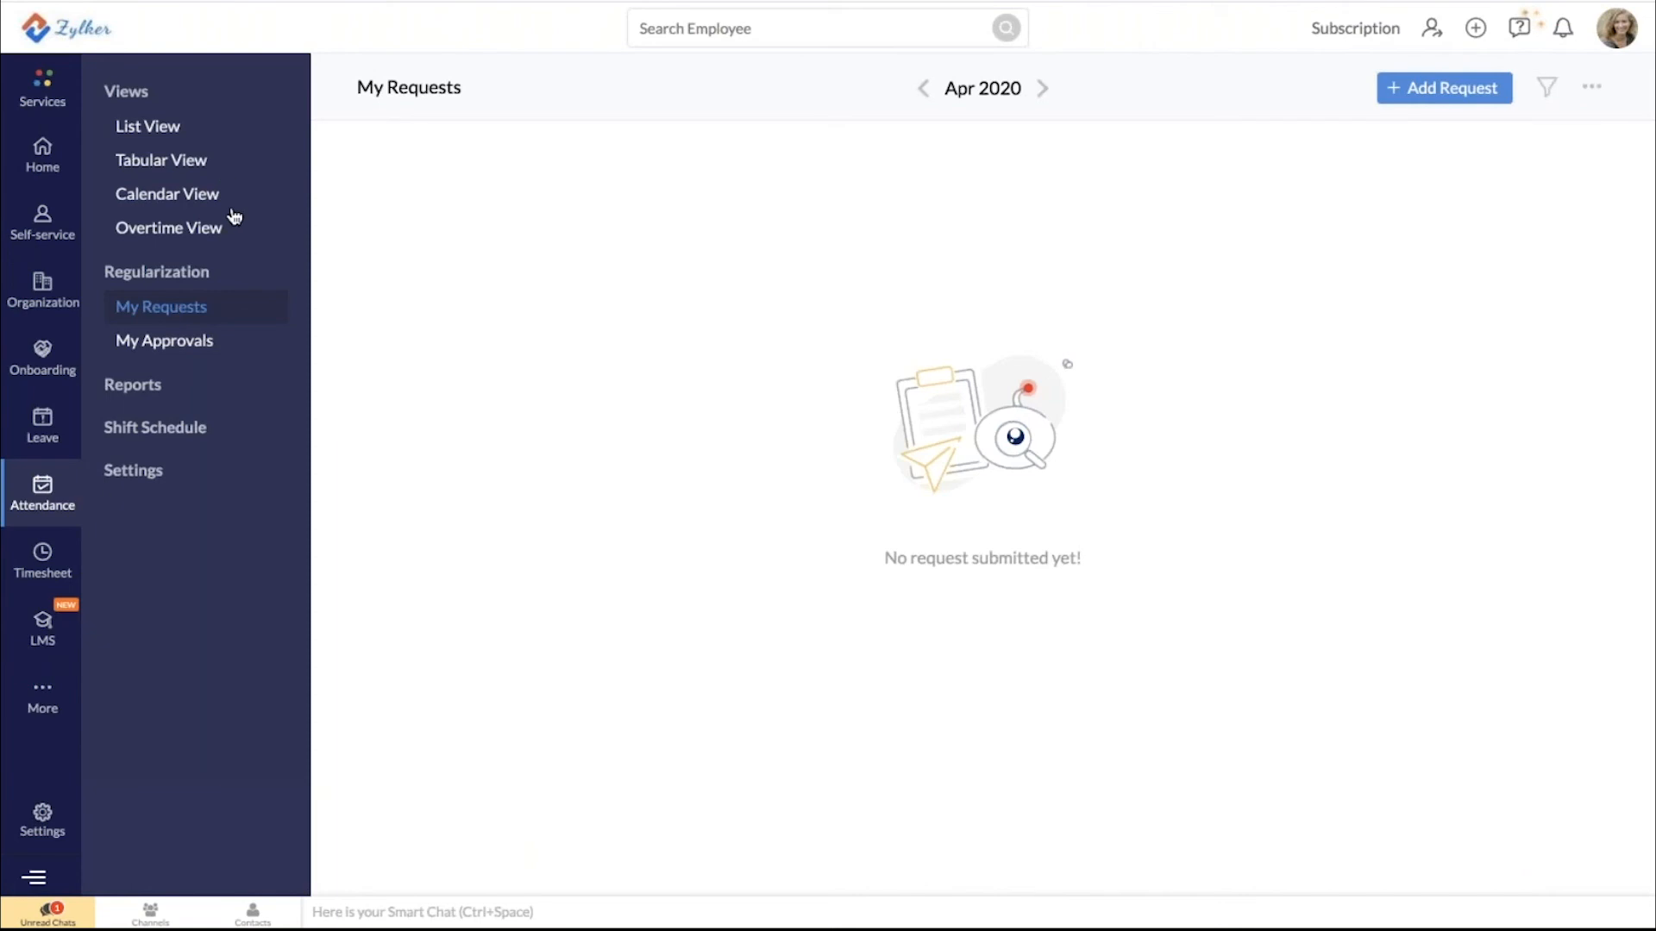
View the shift list and employee shift mapping, and review the Assign shift form's user and location choices without assigning a shift
left_click(178, 437)
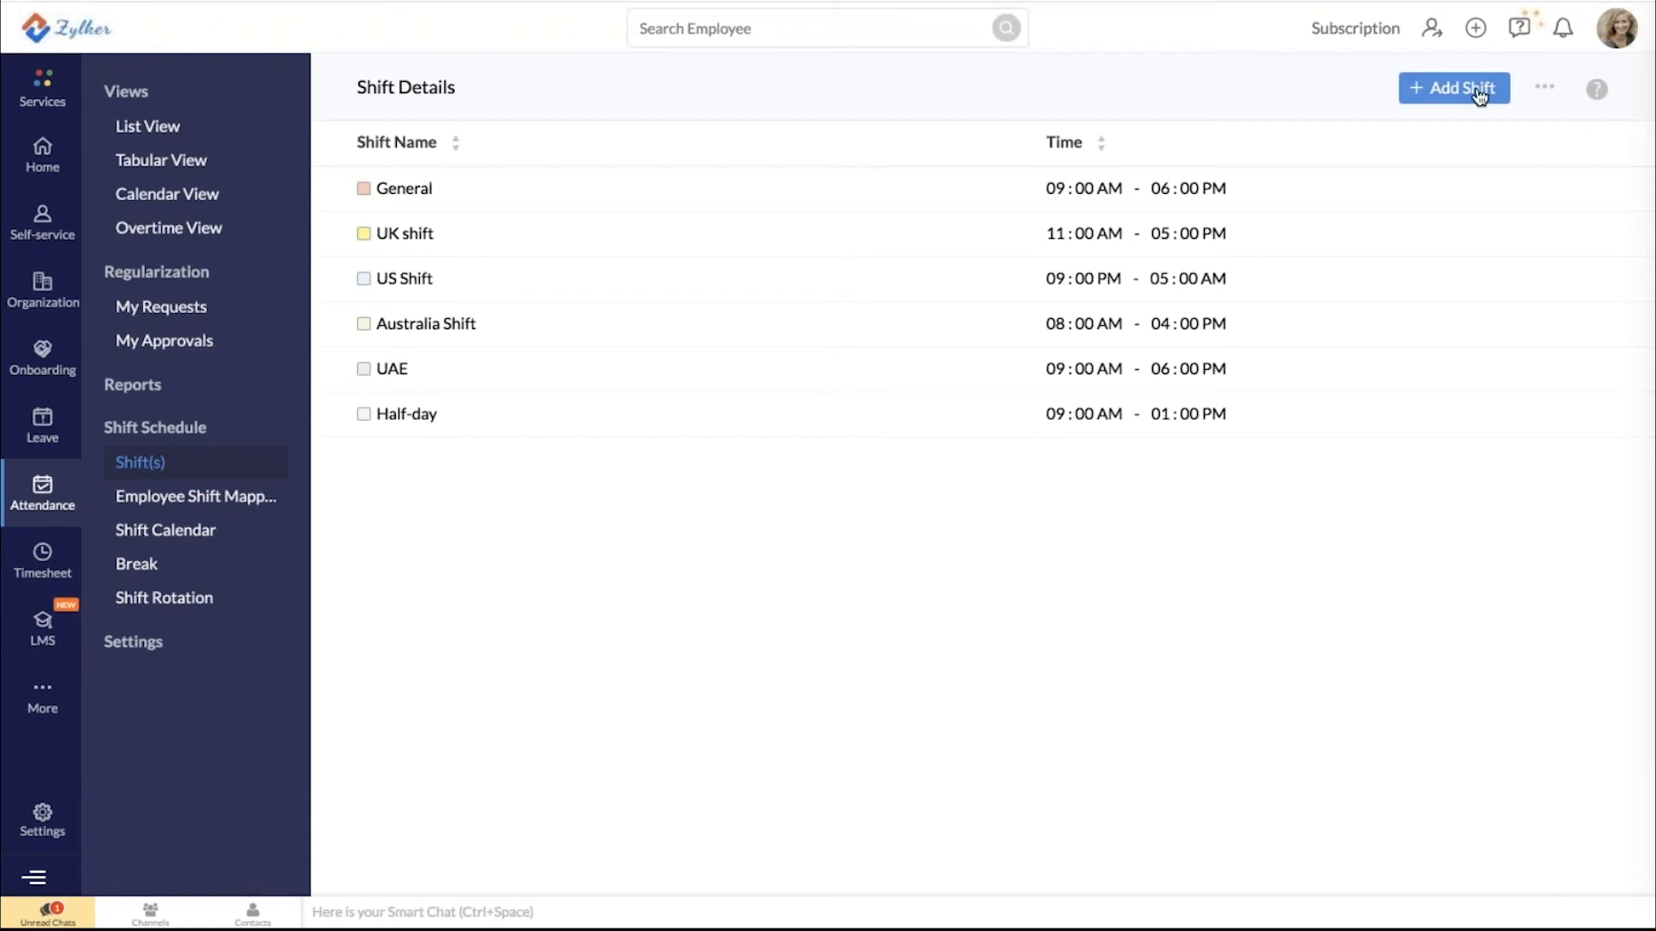
left_click(218, 500)
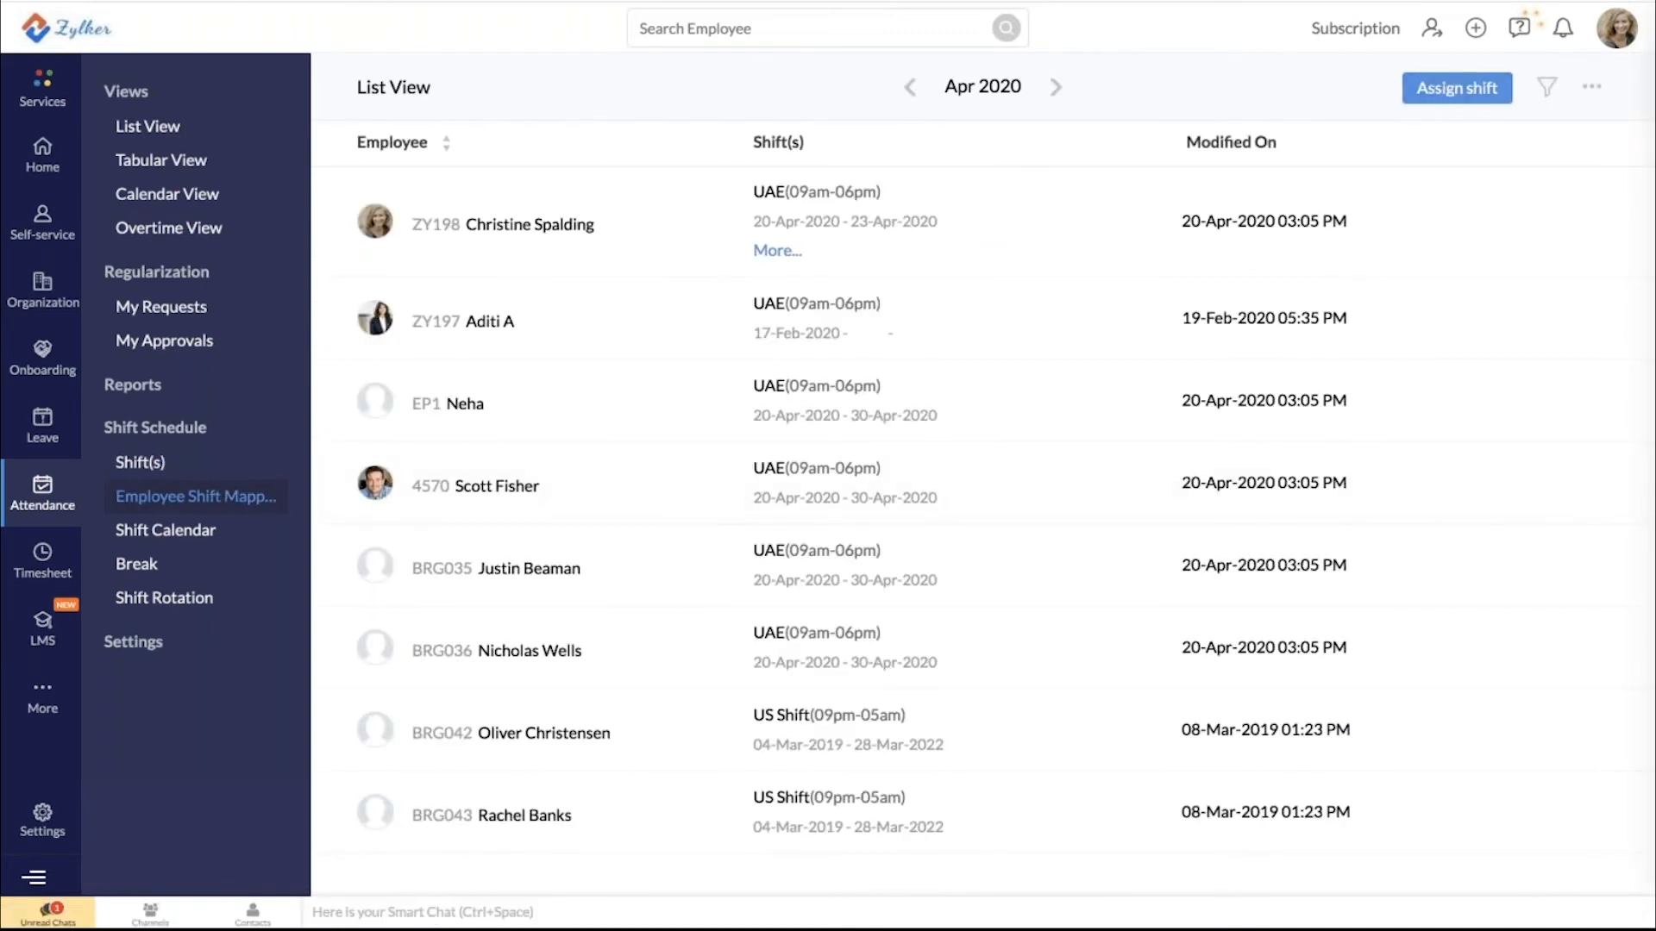
left_click(1456, 88)
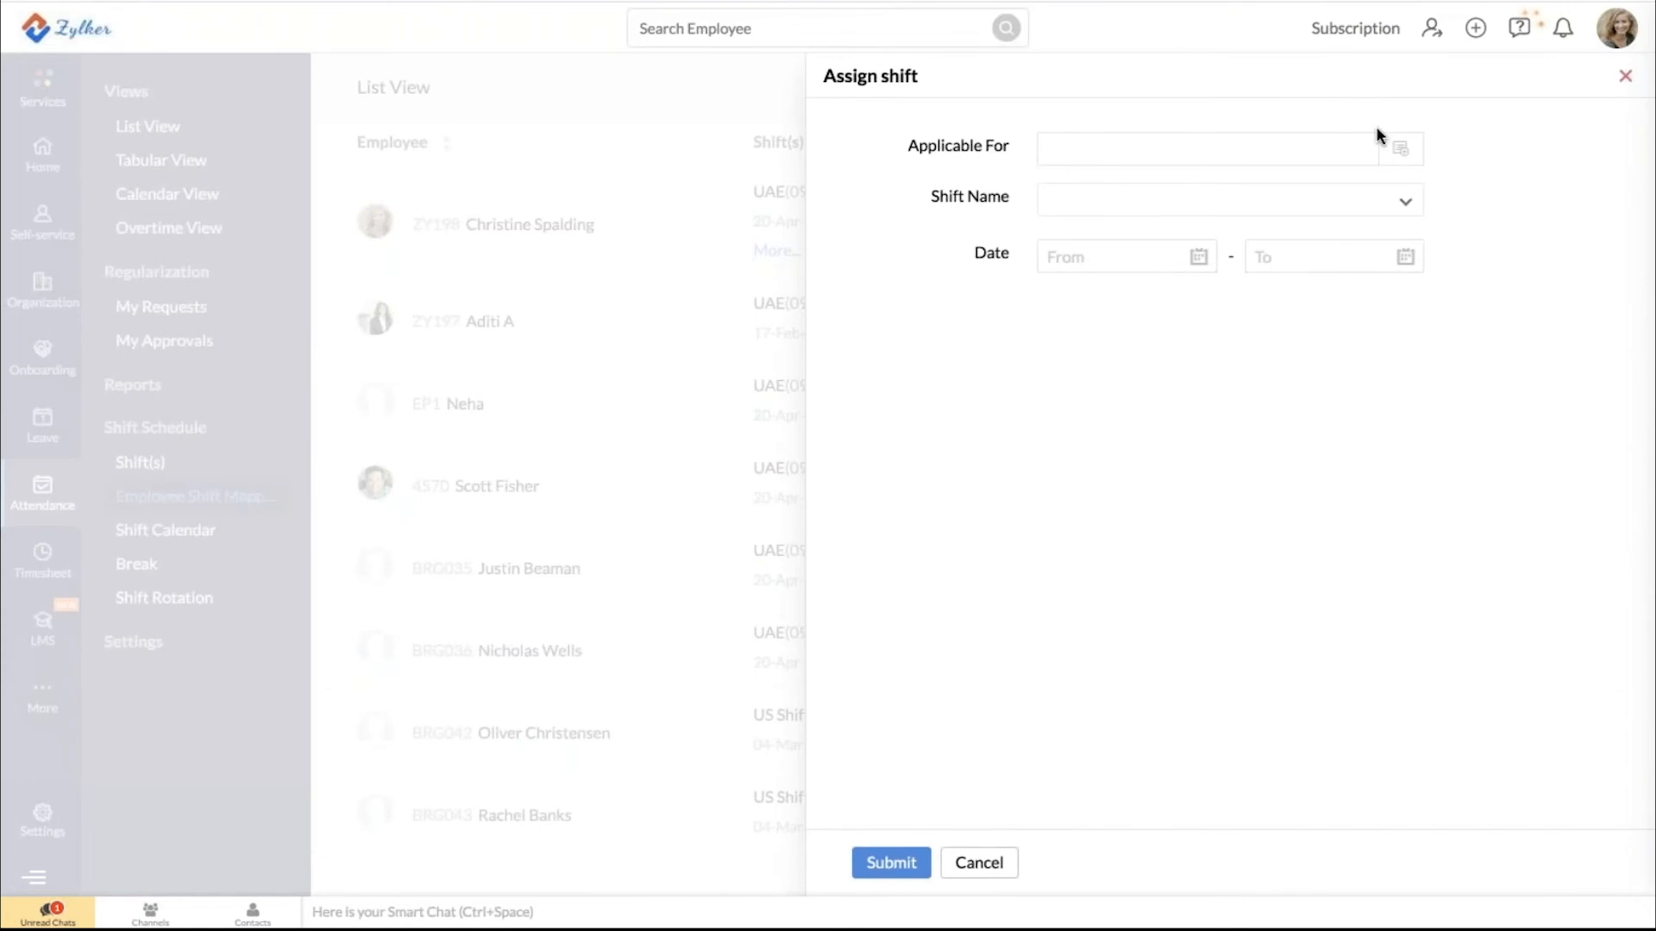
left_click(1400, 149)
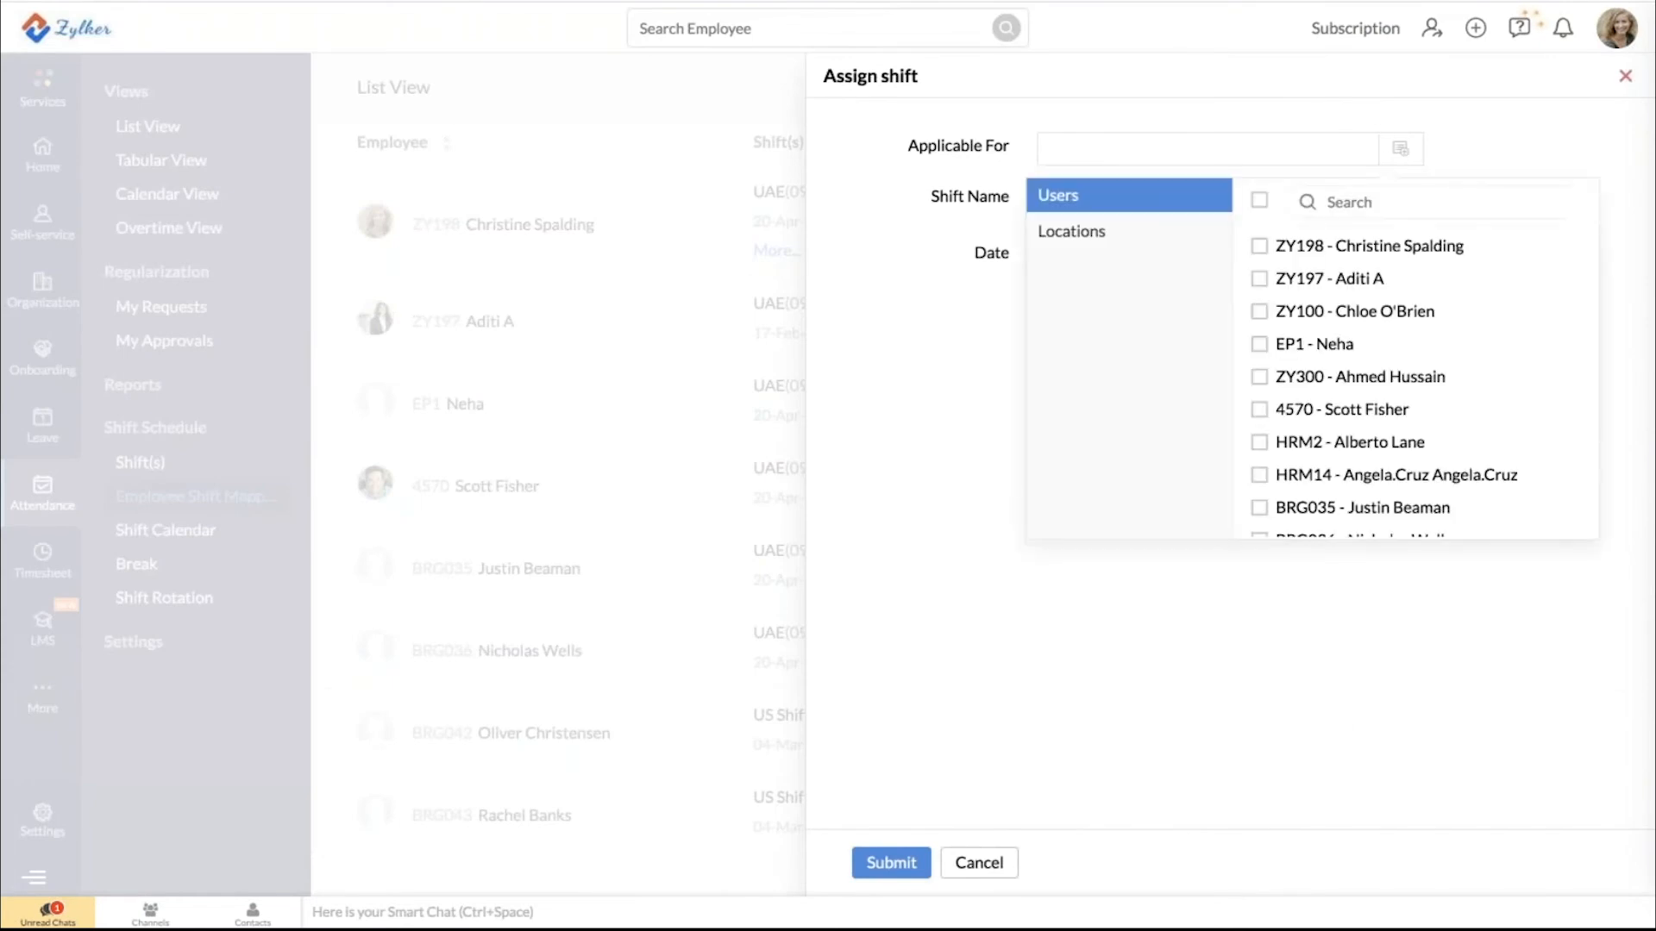
left_click(1116, 231)
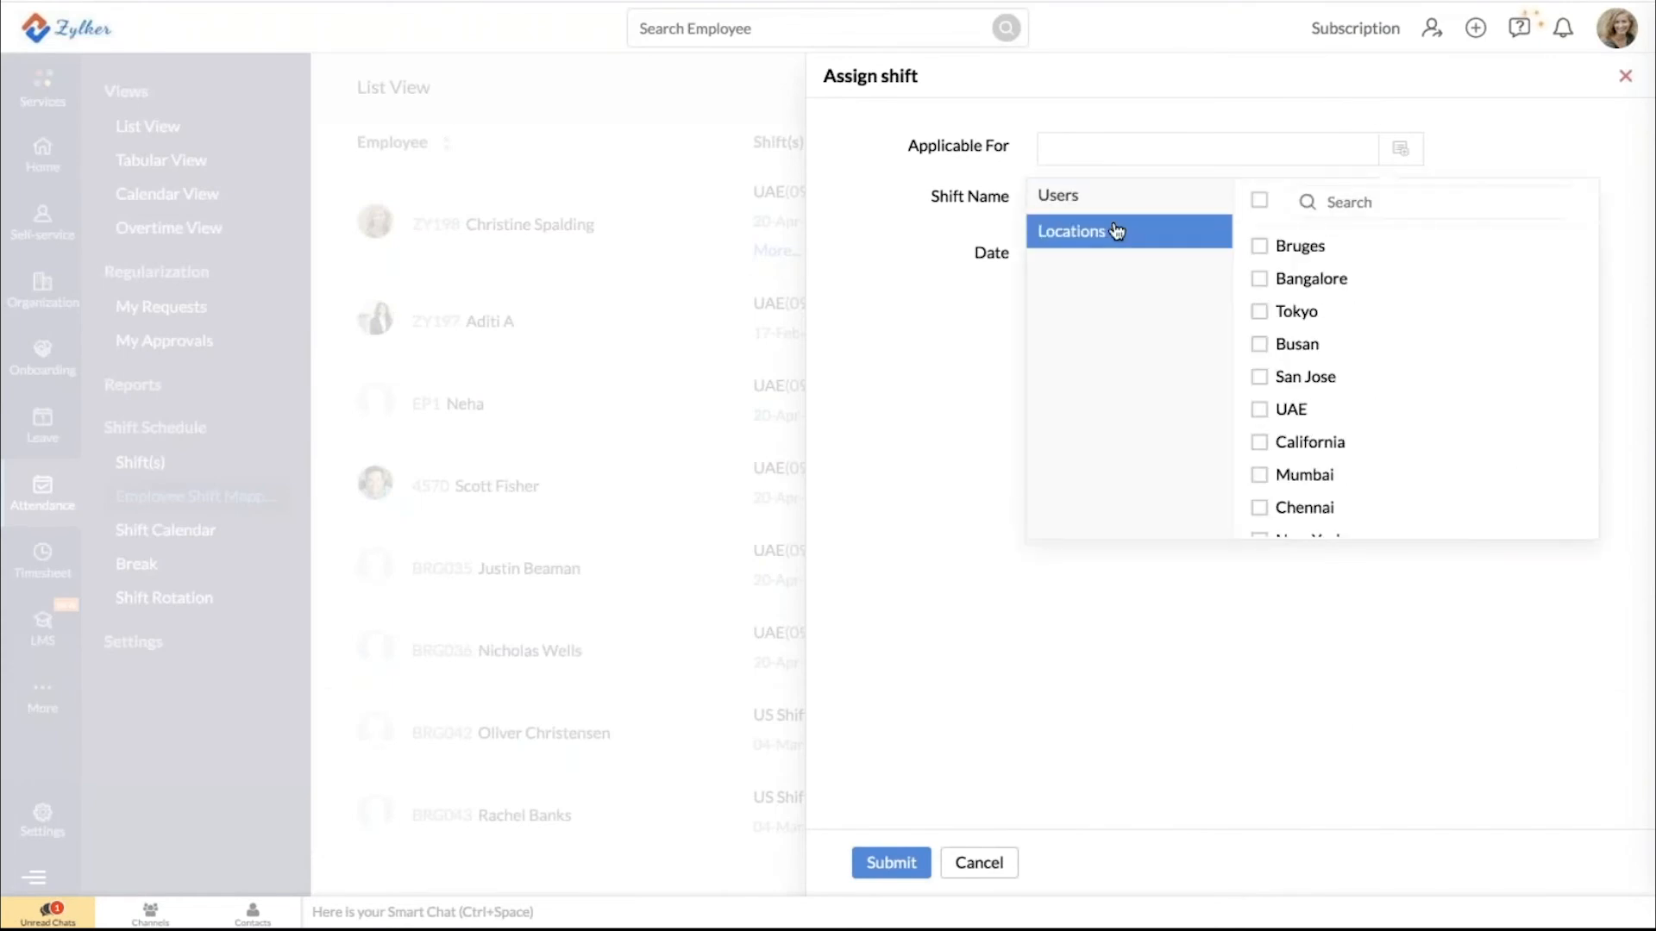
left_click(1624, 76)
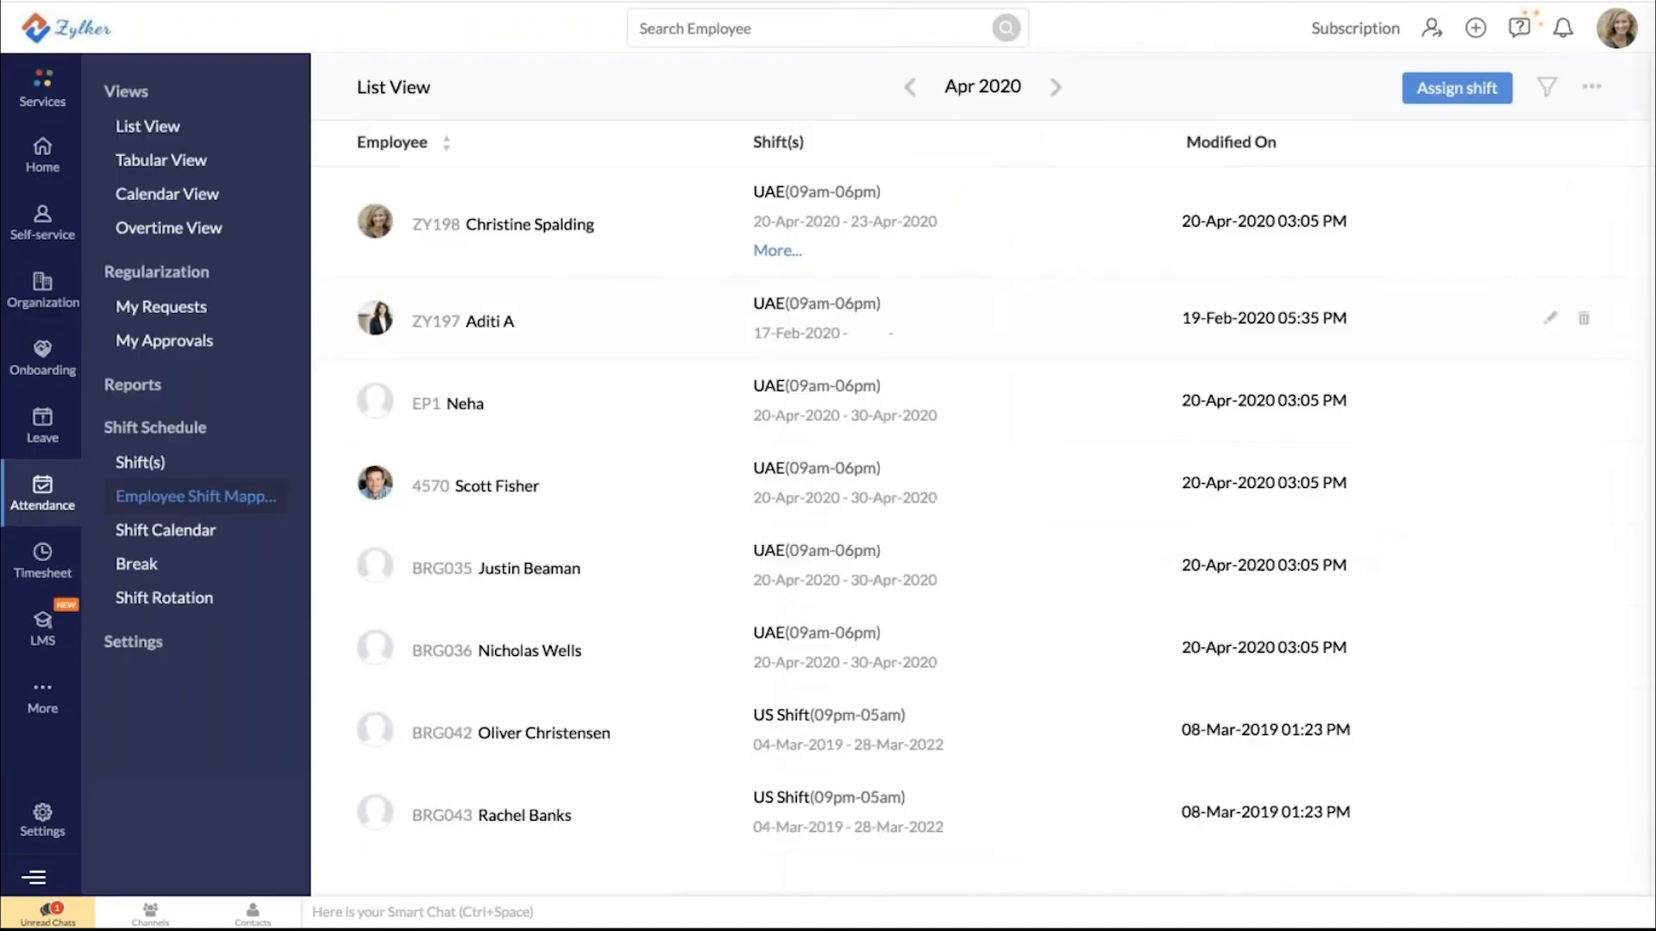
View the employees' shift calendar for the current week and the previous week, 21-Apr-2020 to 27-Apr-2020
left_click(166, 531)
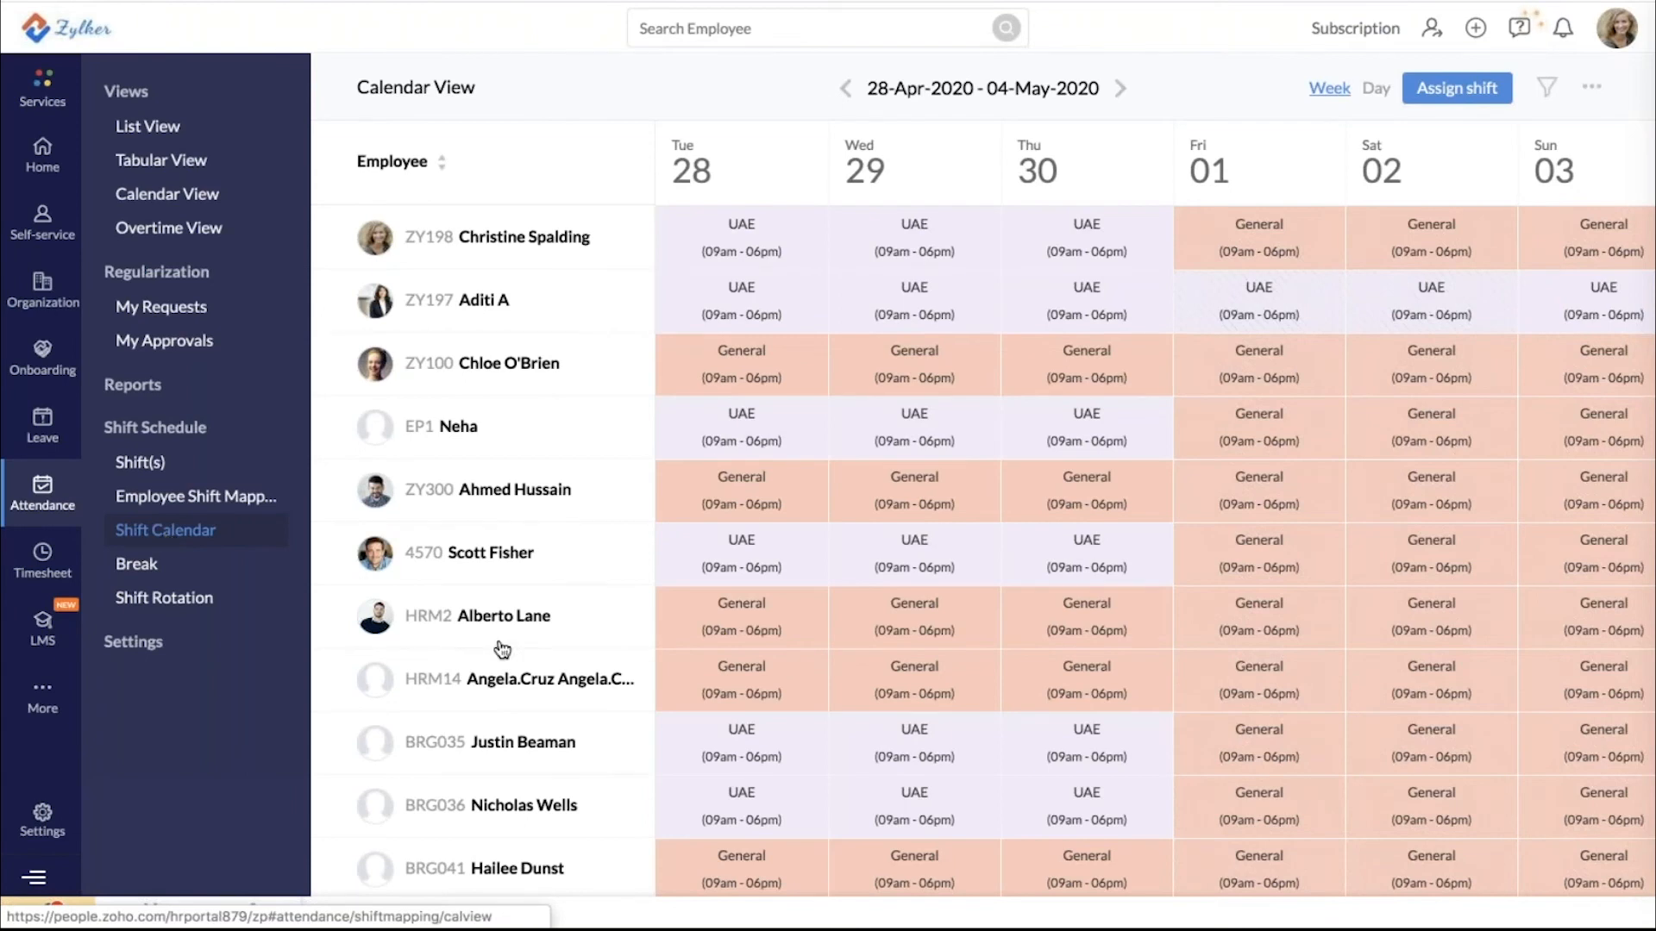
scroll(730, 707, "down", 1)
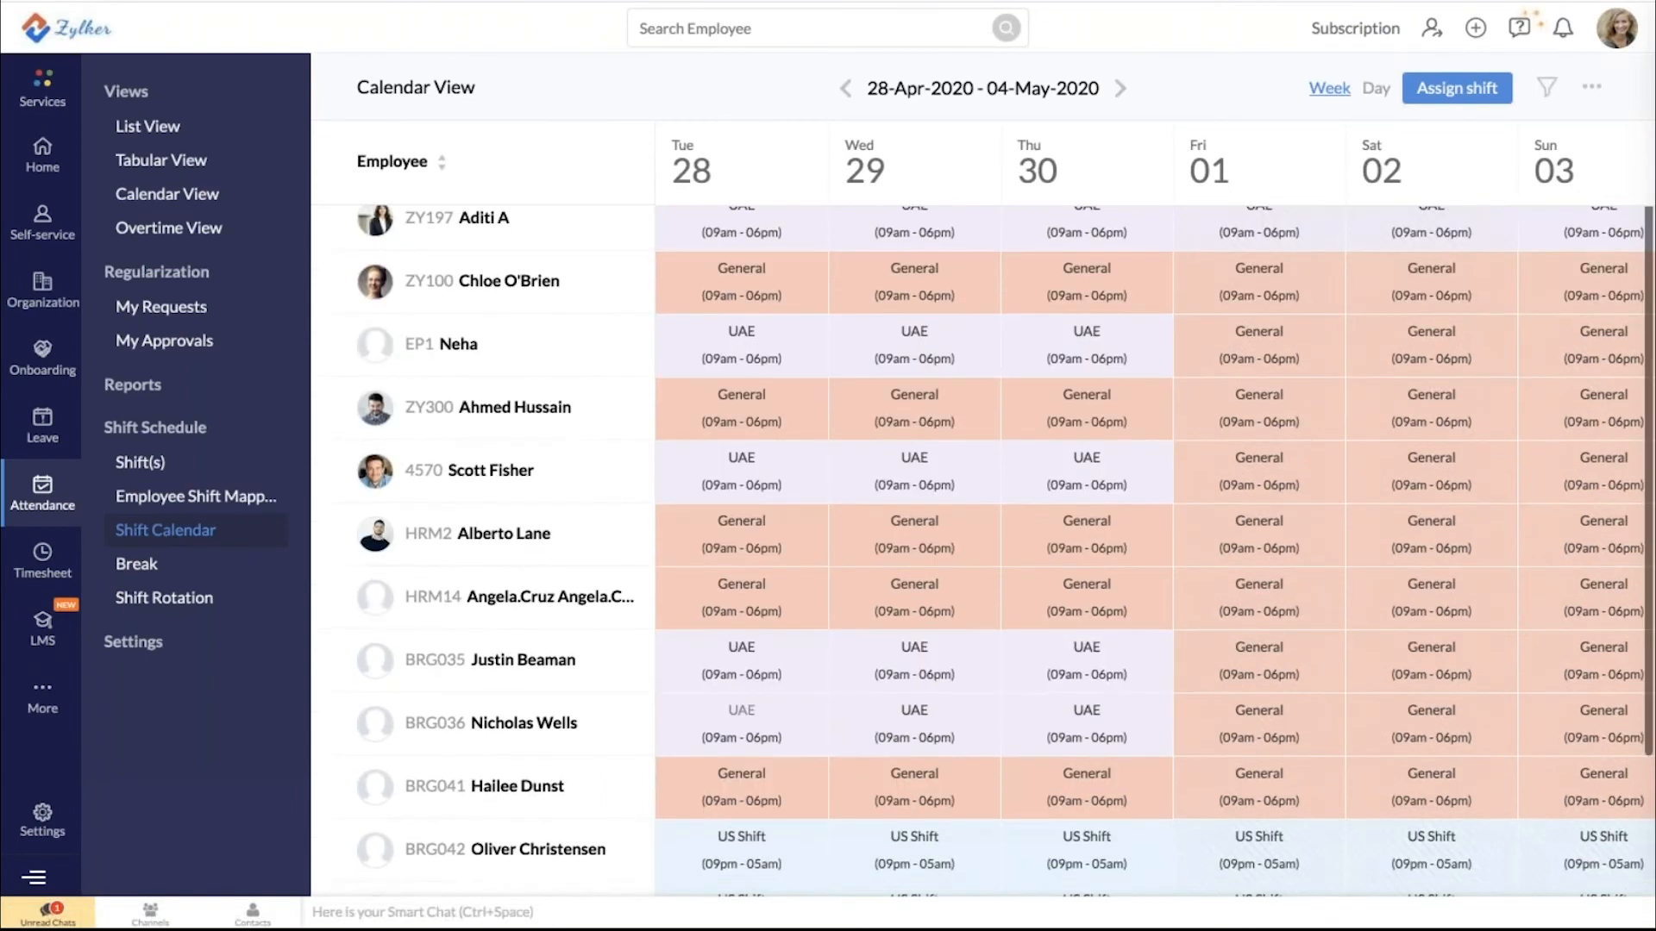
scroll(437, 515, "up", 1)
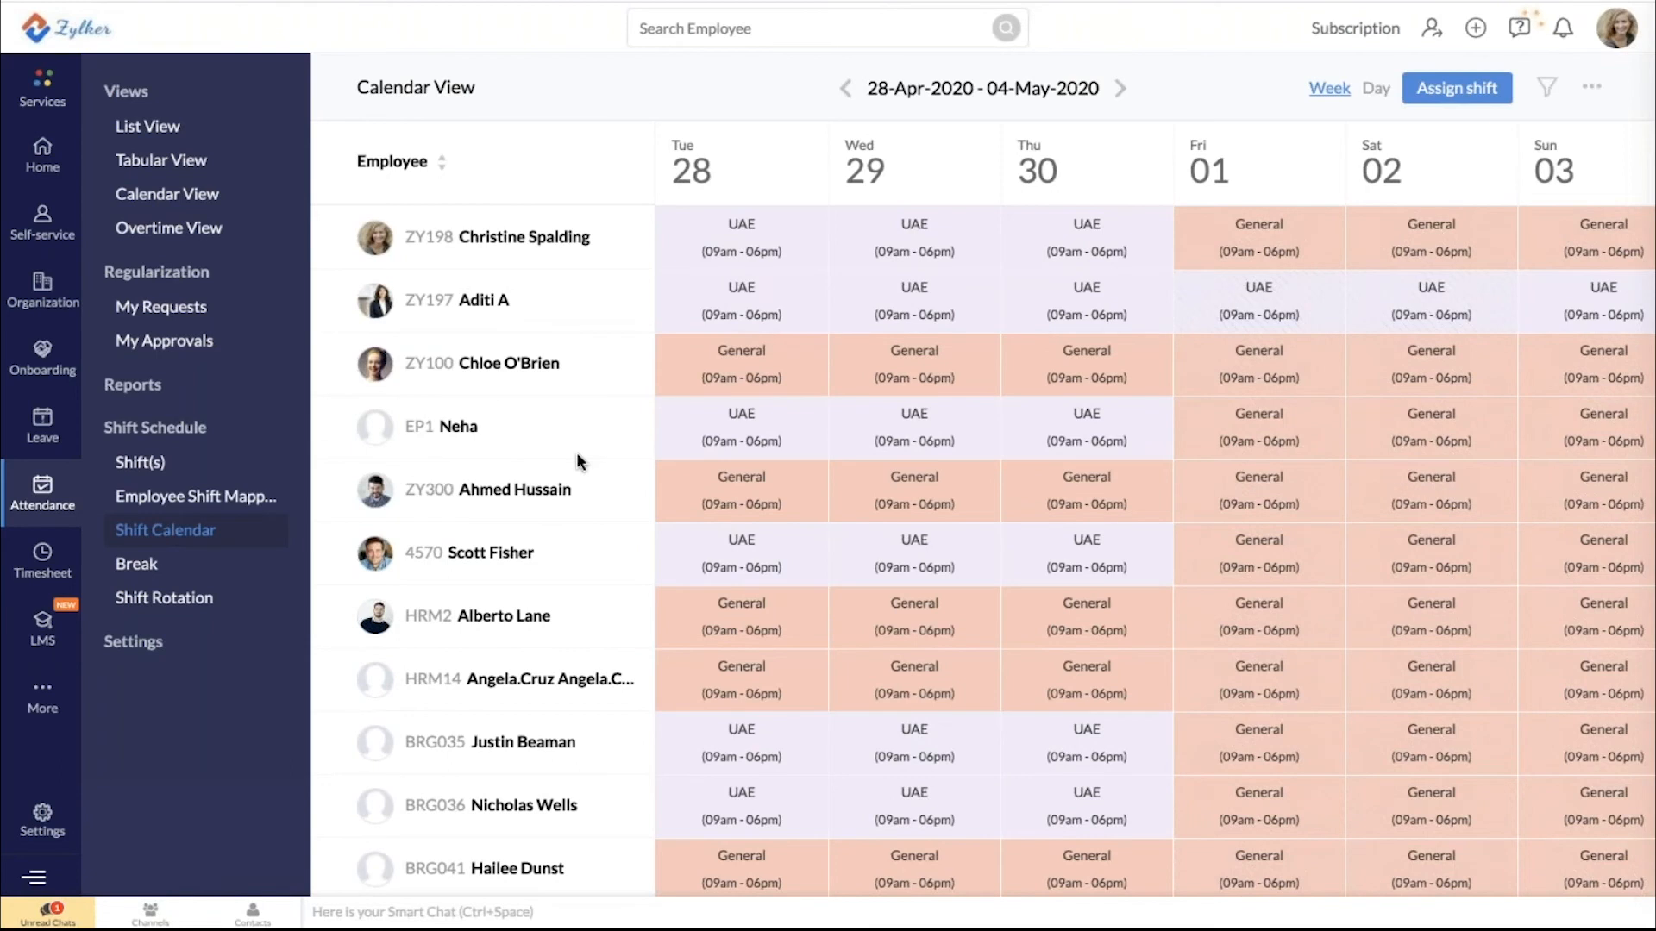
left_click(845, 91)
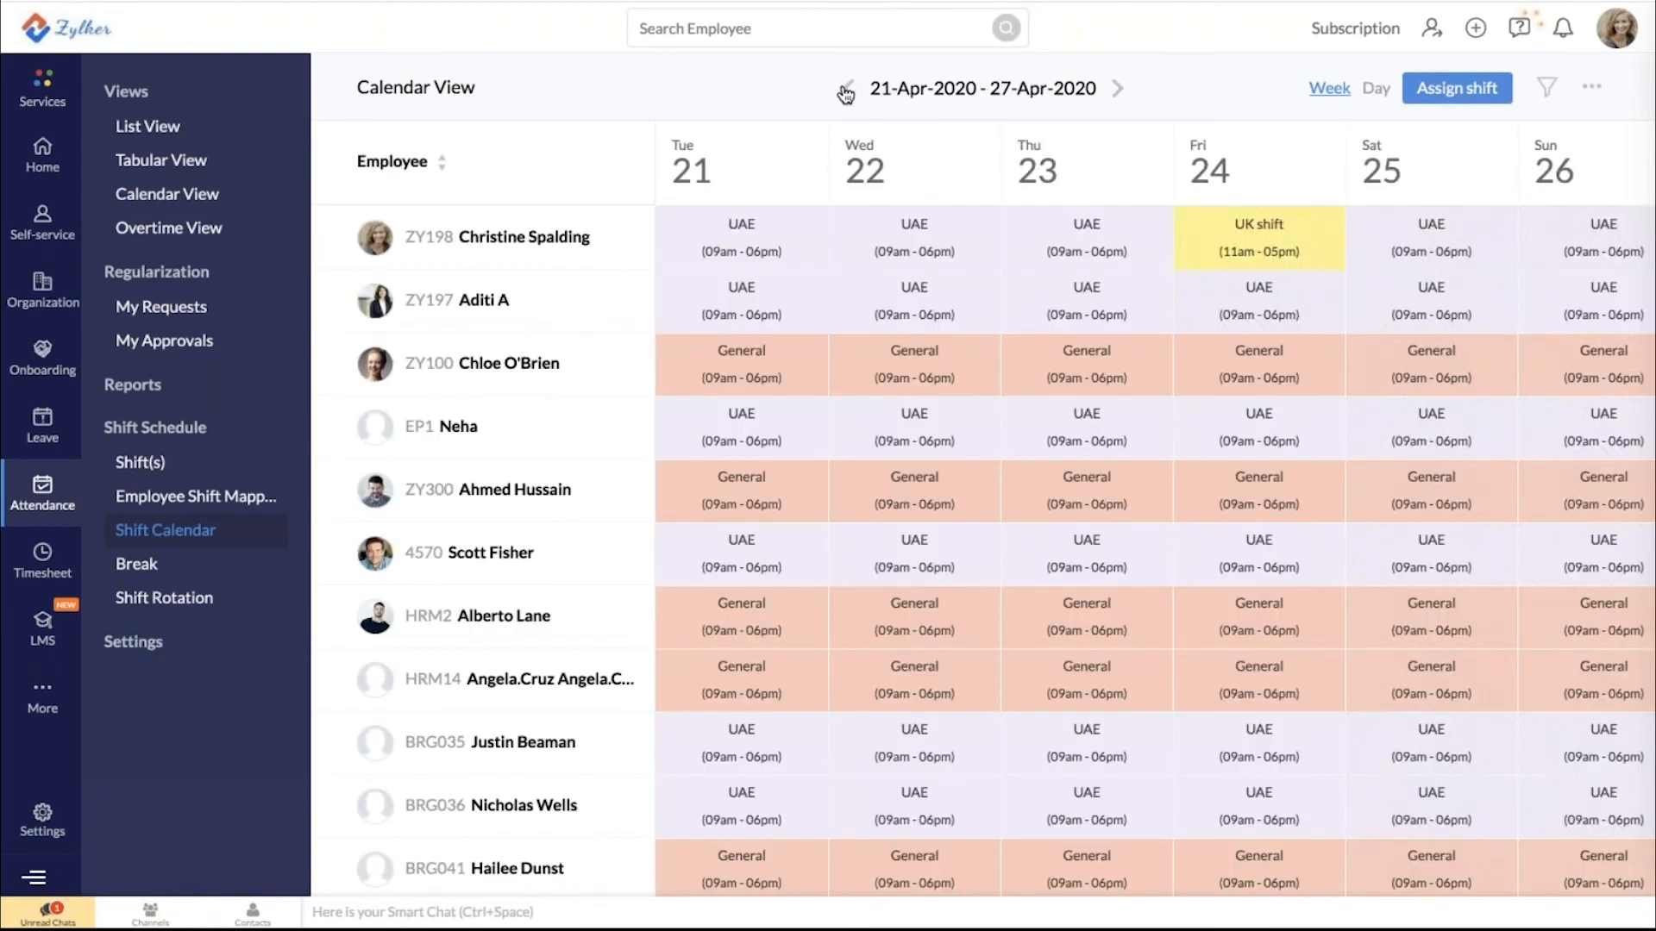
Review the break details with the Add Break form and the shift rotation list with its configuration form, submitting neither
left_click(178, 575)
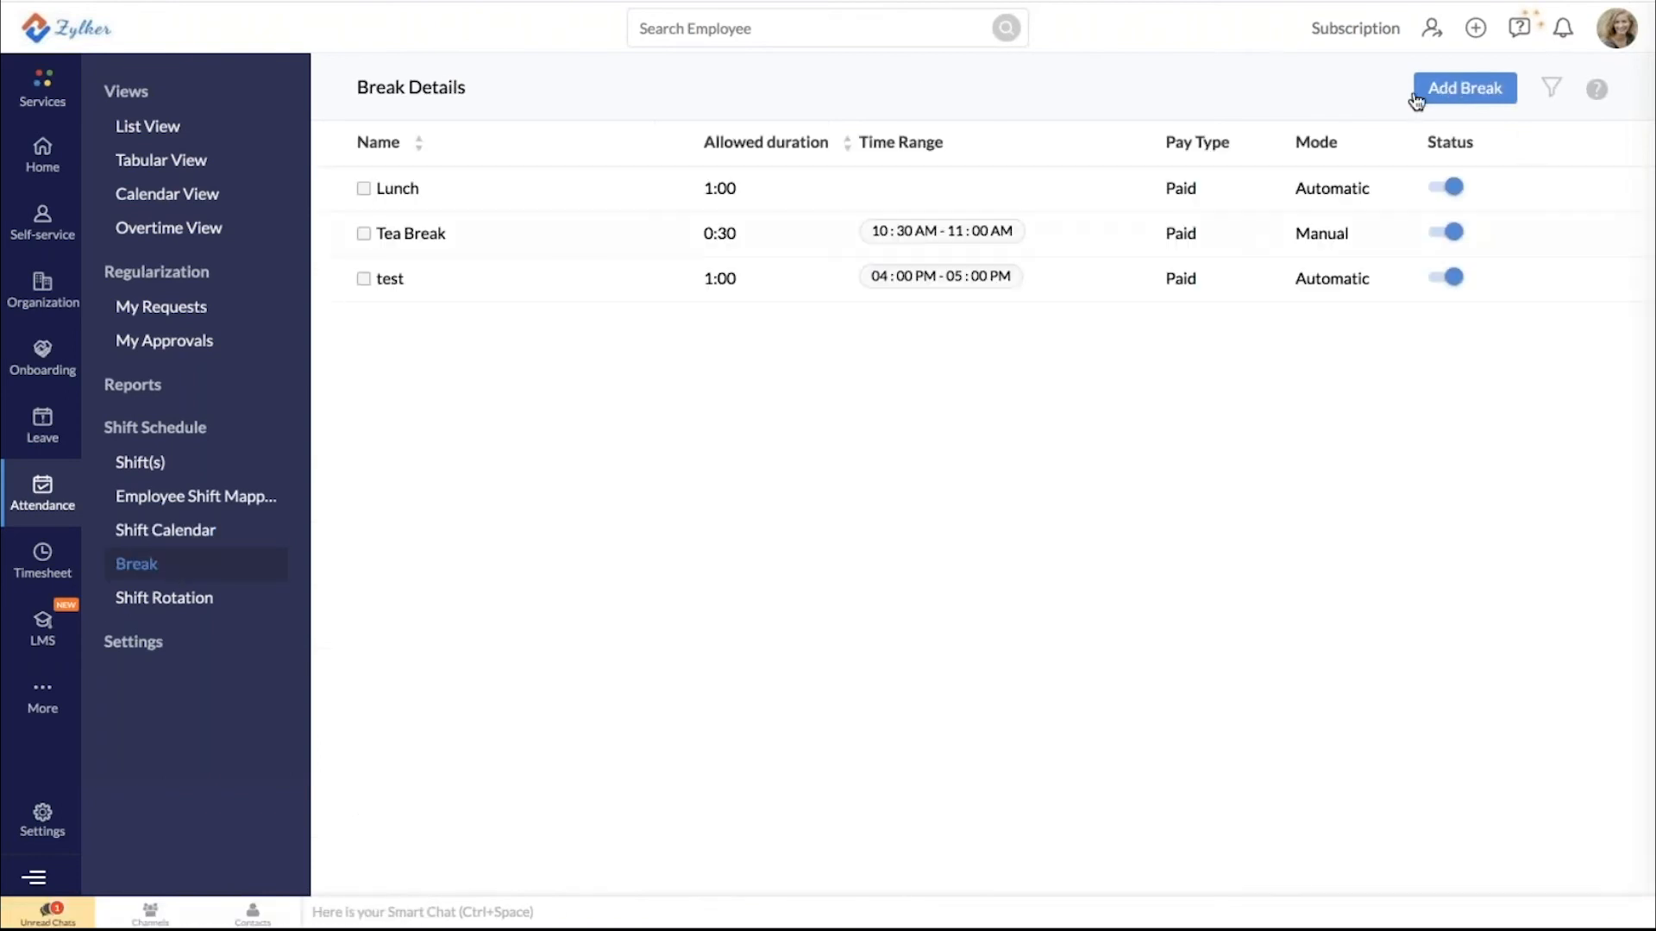
left_click(1420, 97)
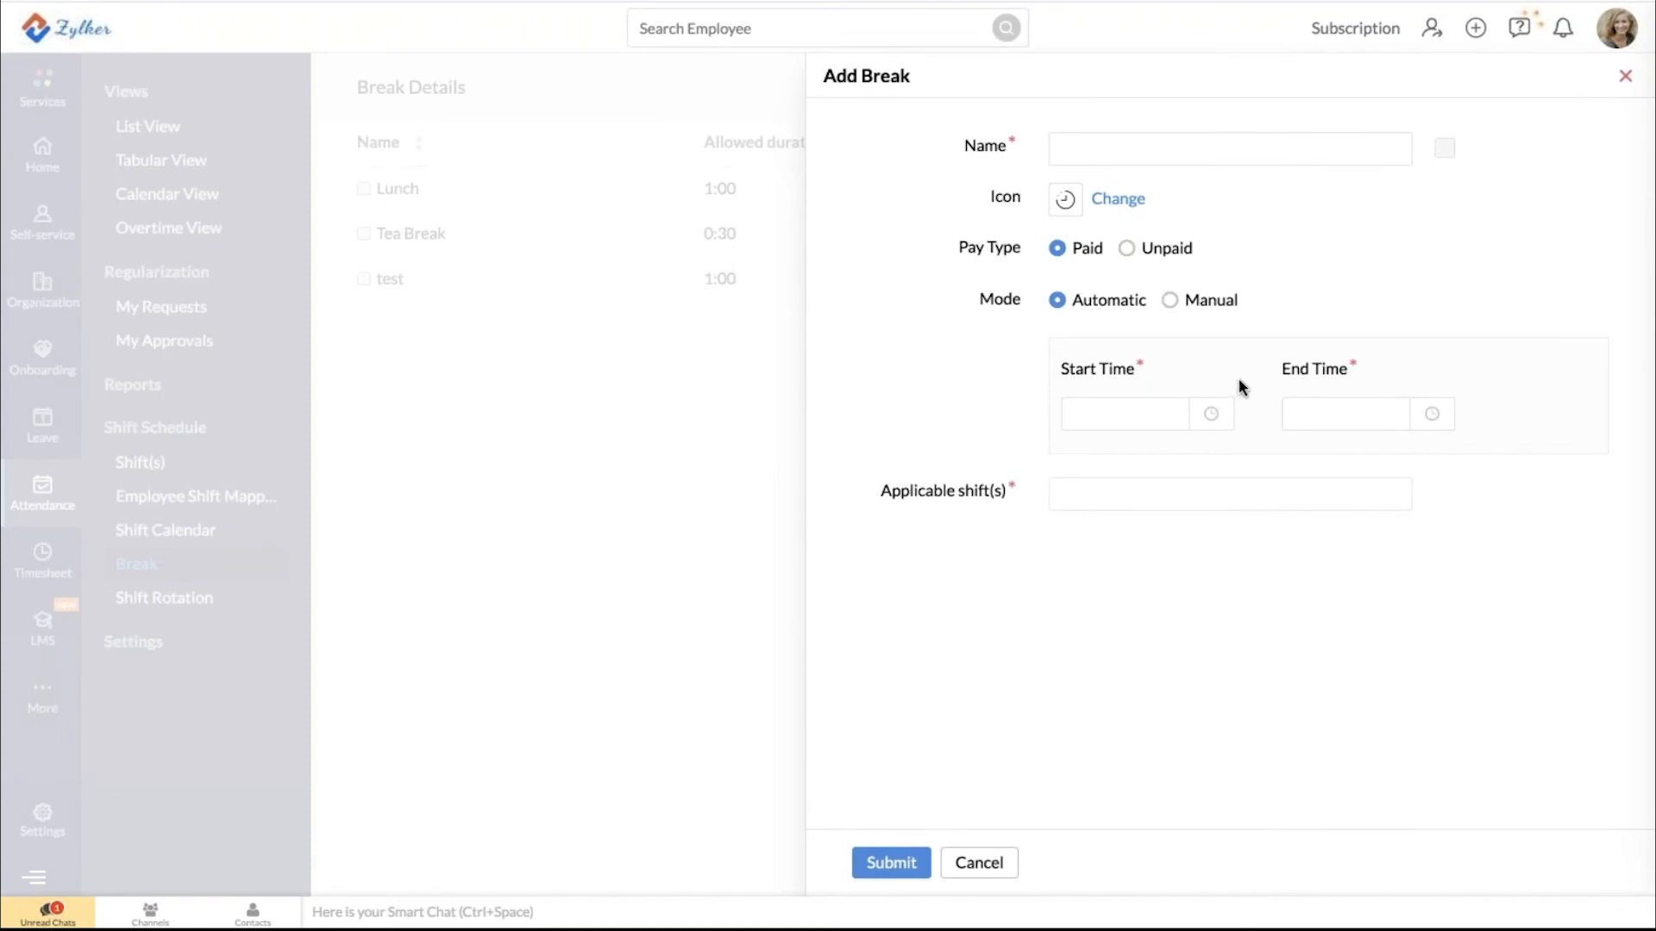
left_click(1626, 76)
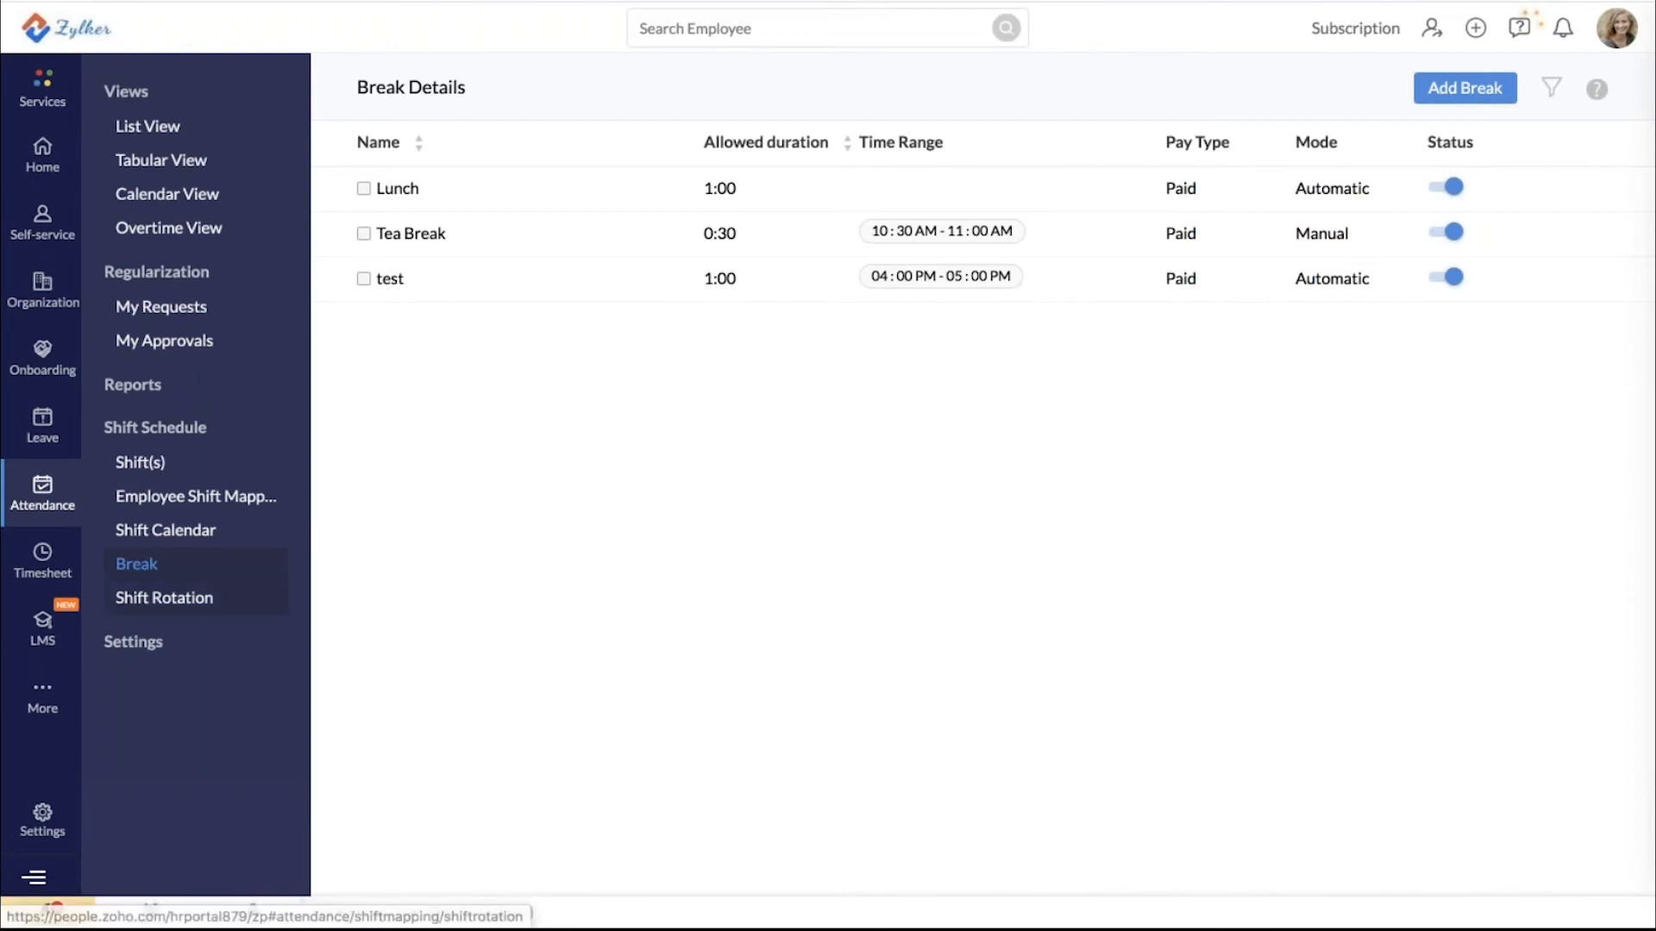
left_click(164, 597)
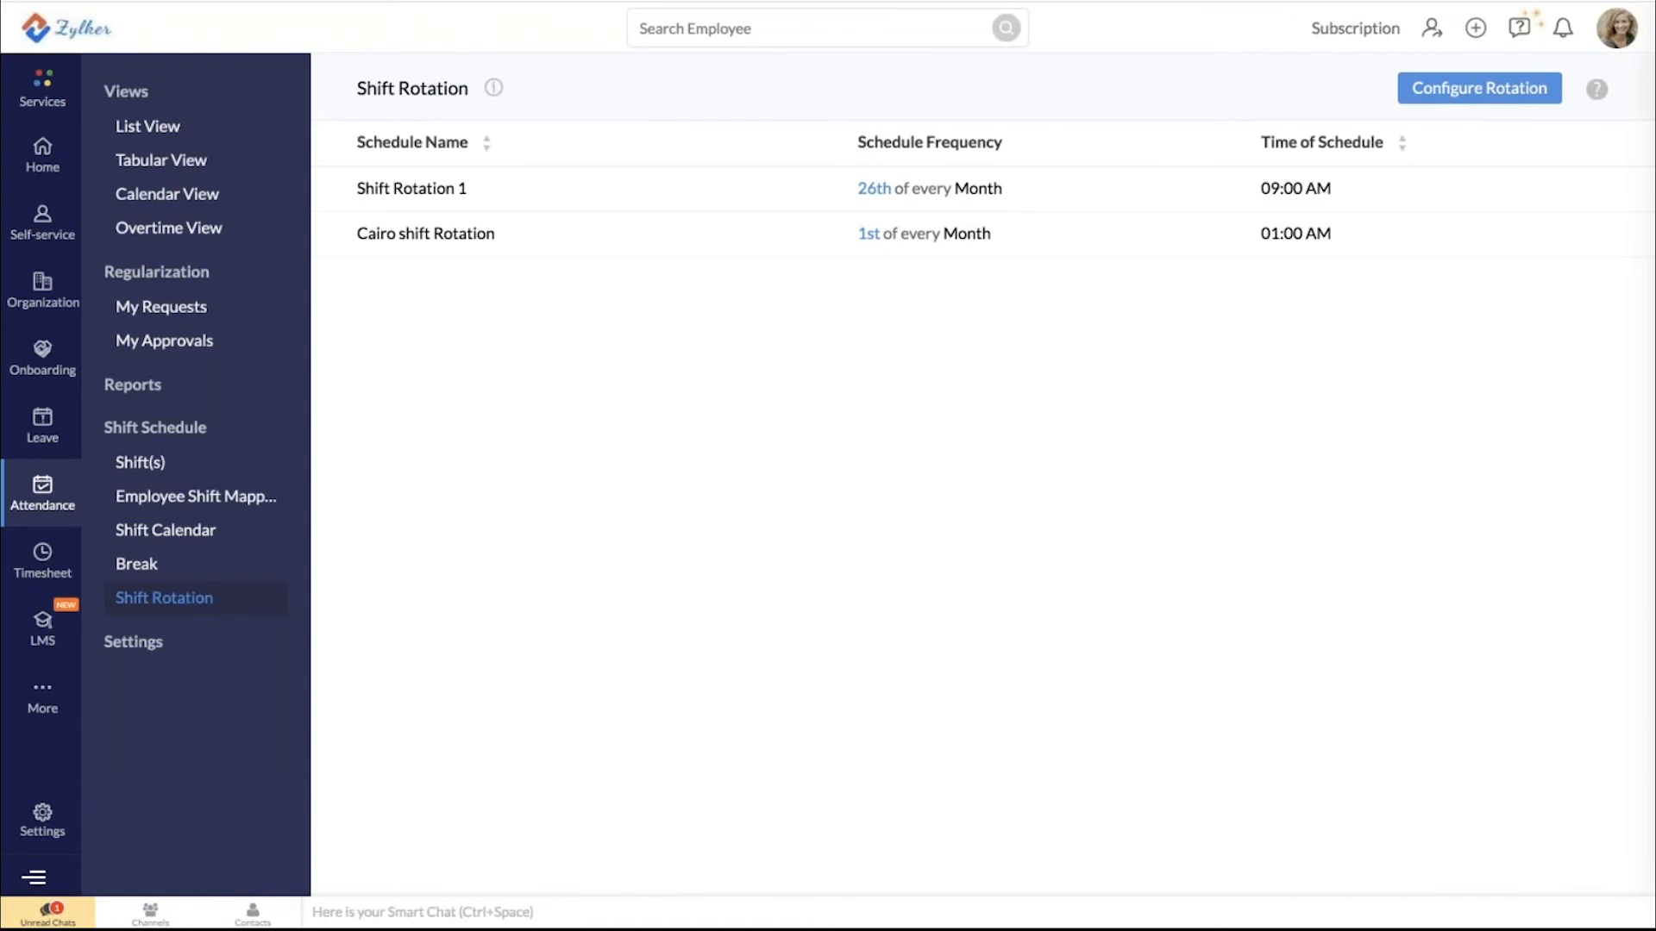
left_click(1479, 88)
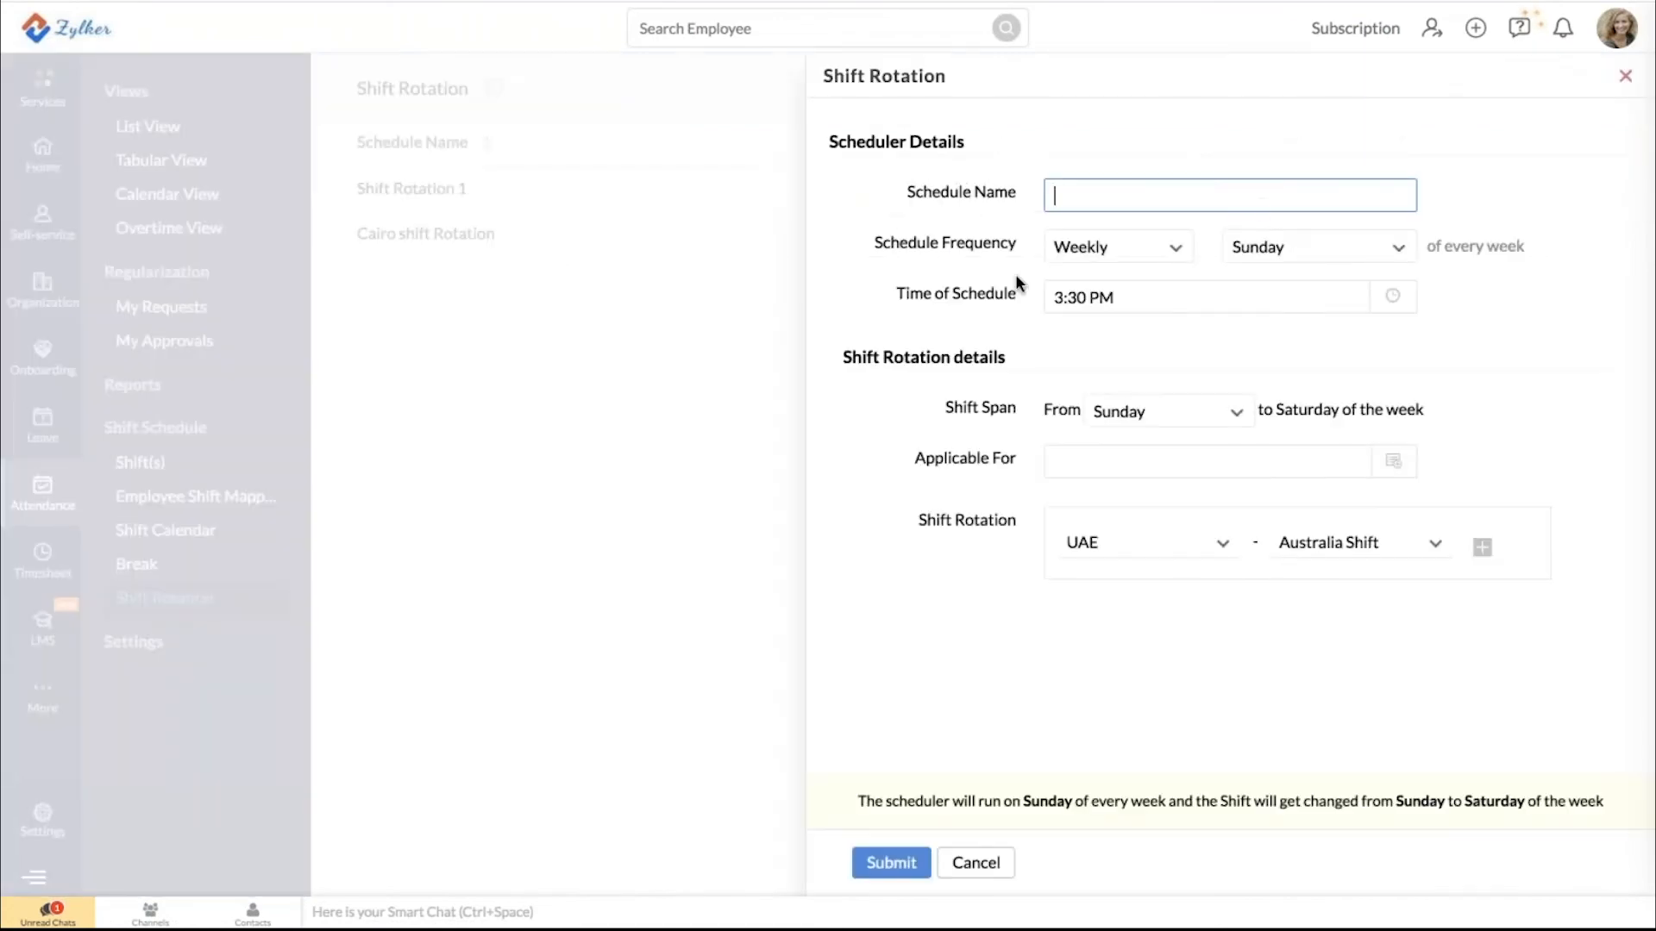
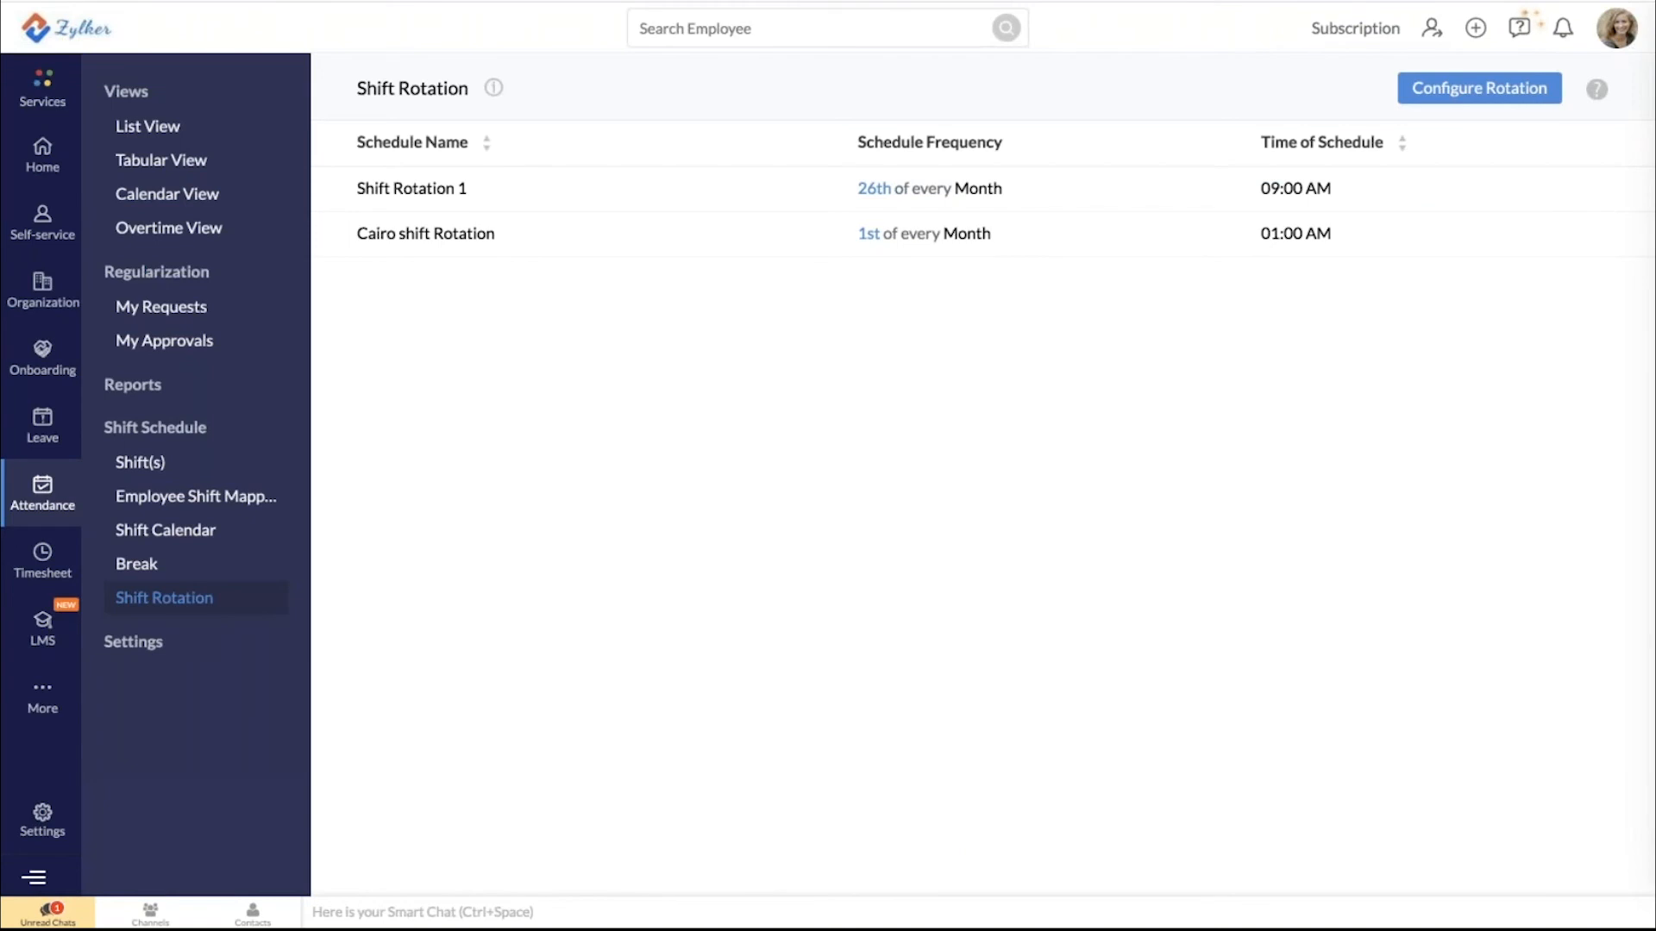
Open the Timesheet service's time logs and review the project choices and the Log Time options without logging time
left_click(41, 548)
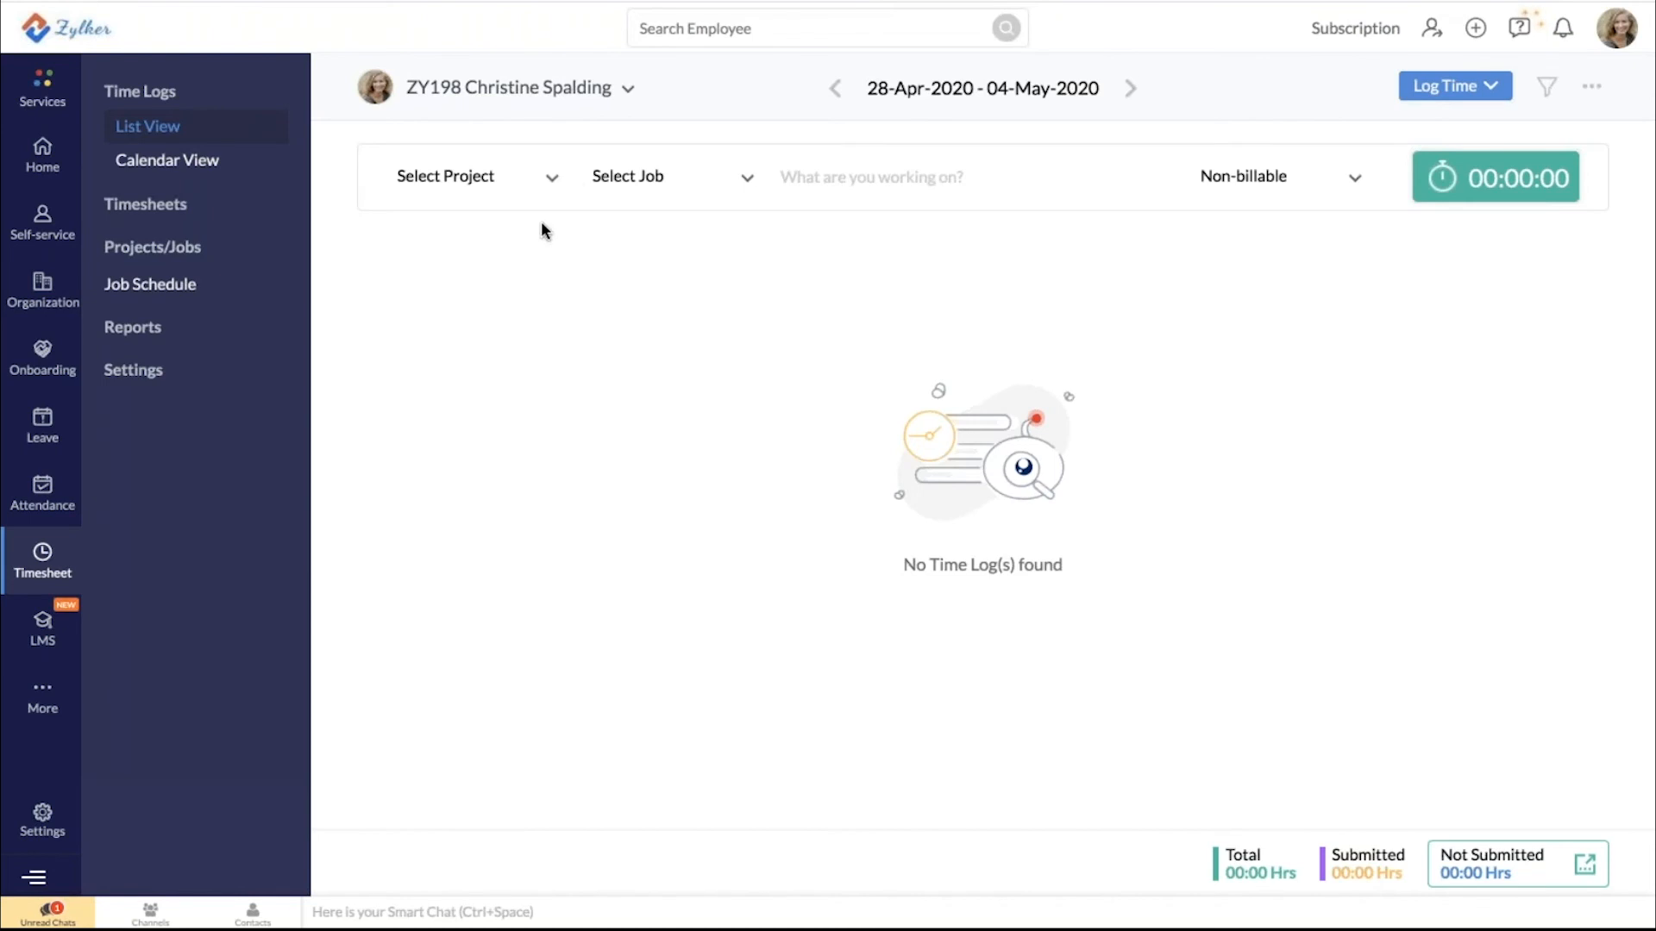
left_click(533, 185)
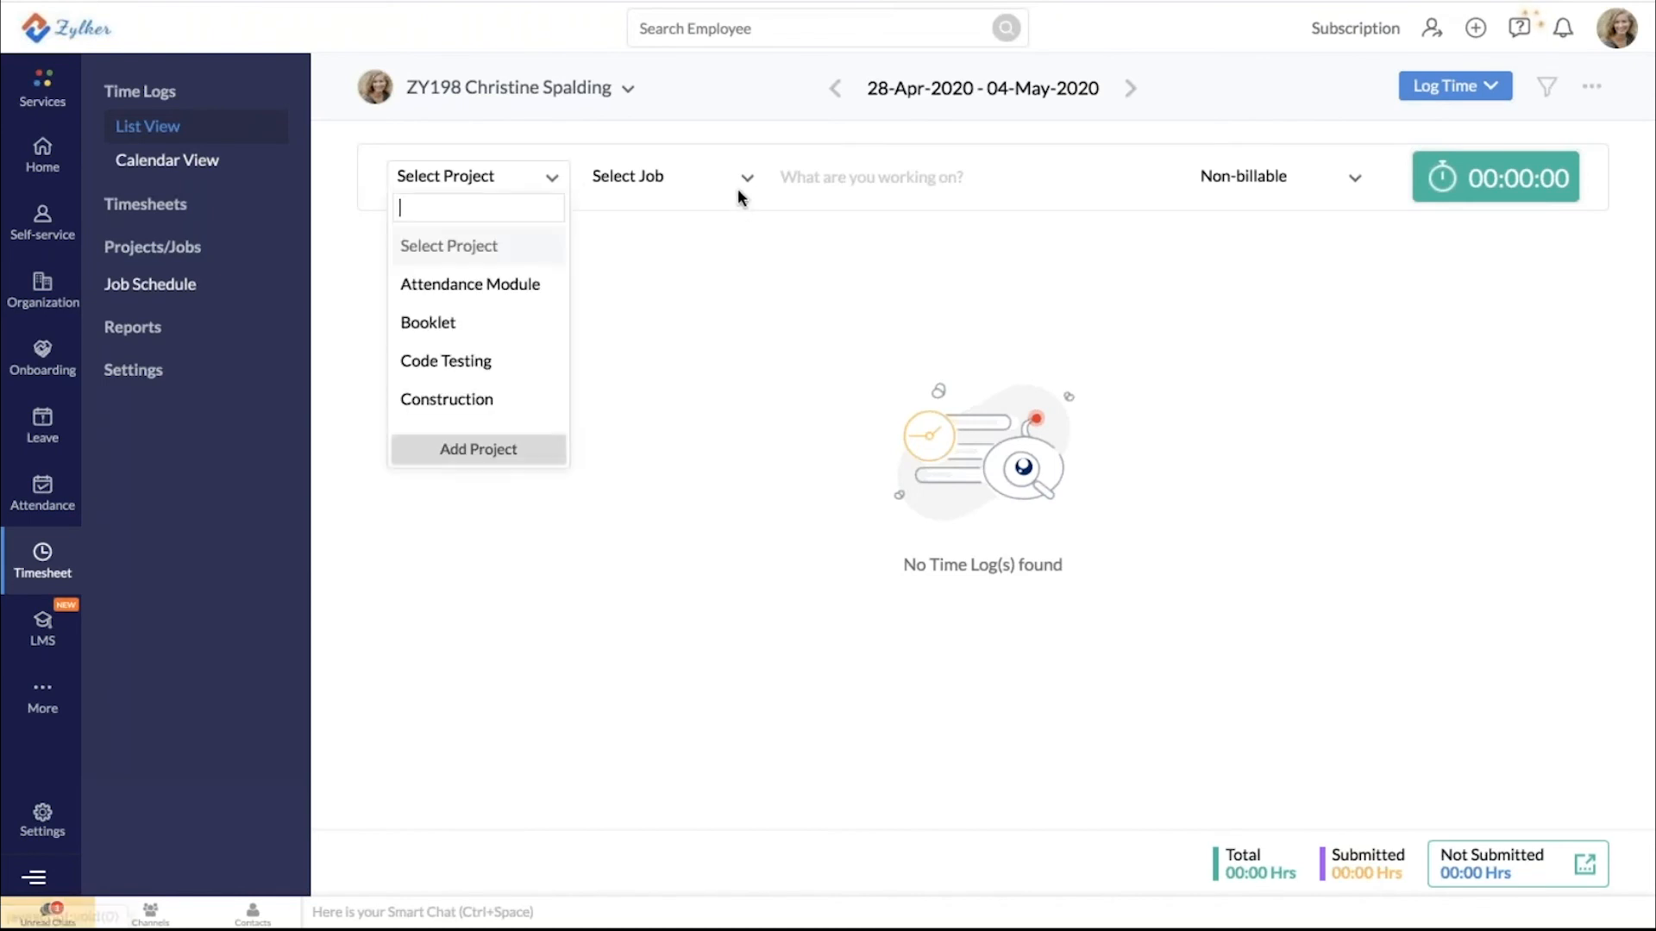
left_click(739, 188)
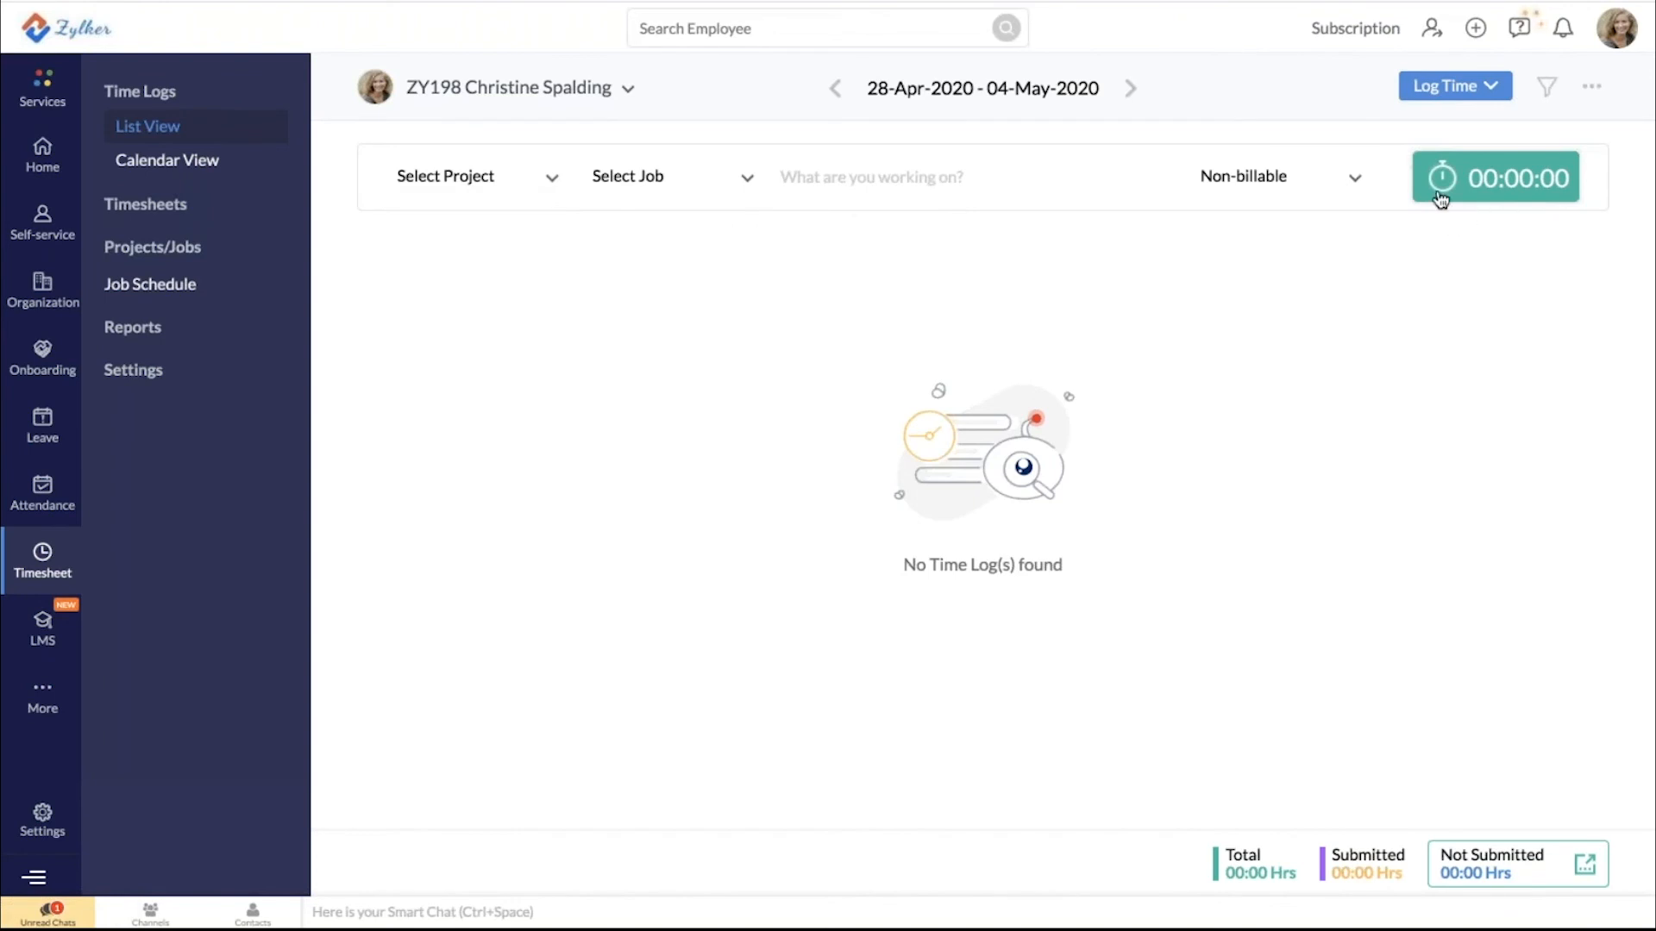
left_click(1473, 91)
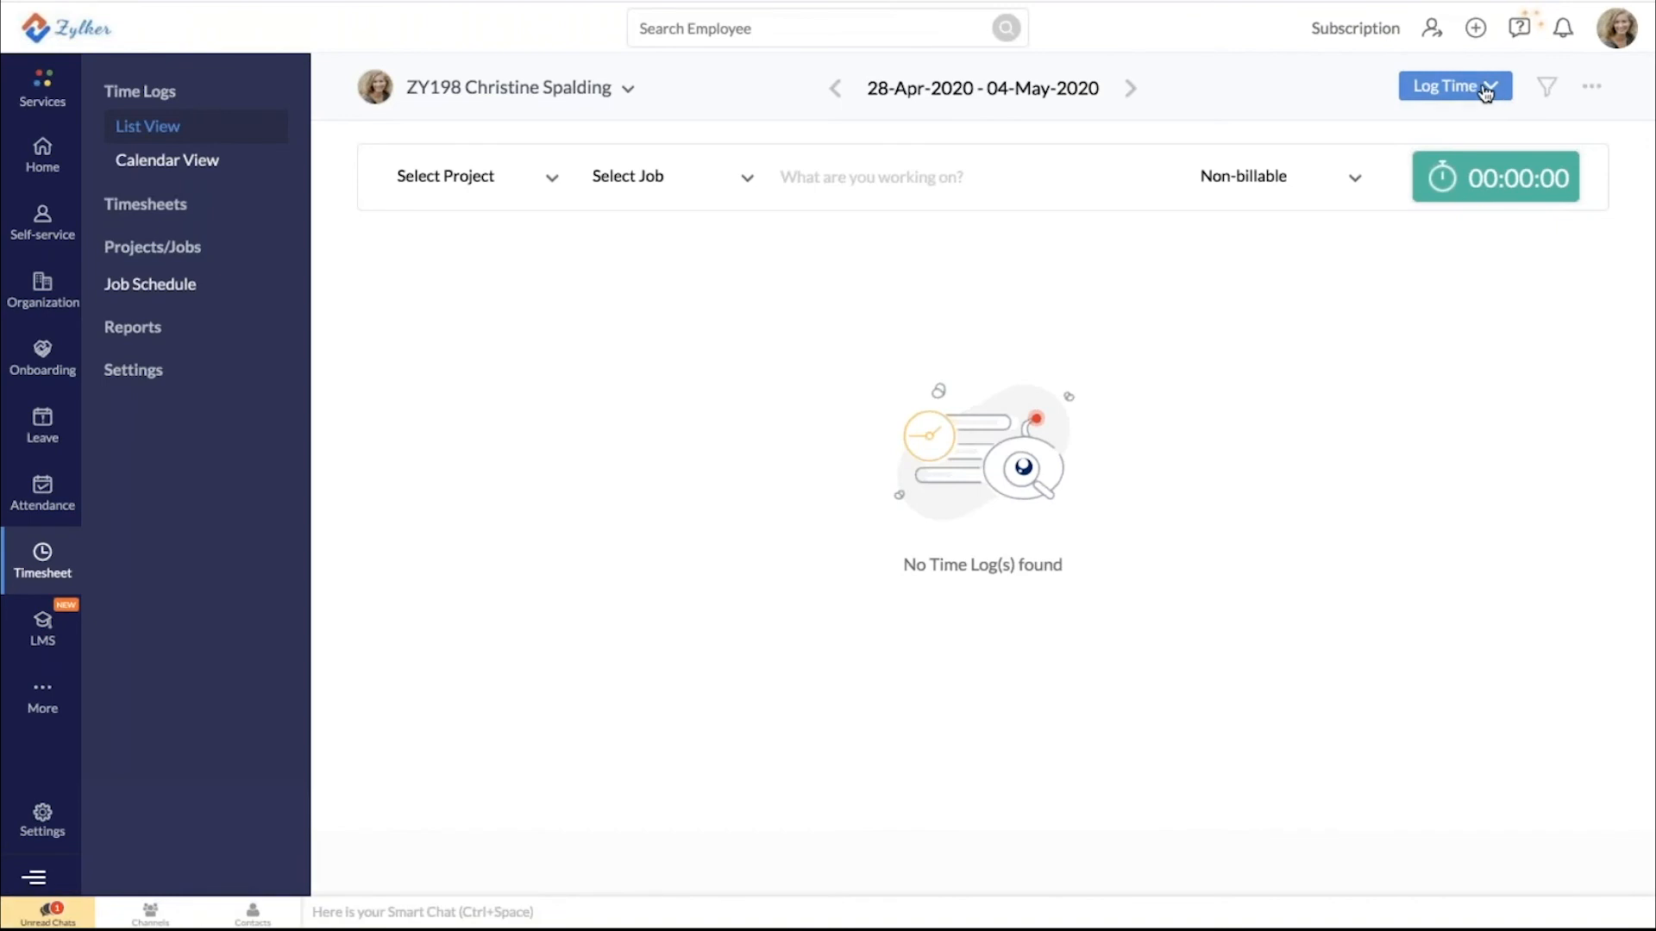
left_click(1485, 90)
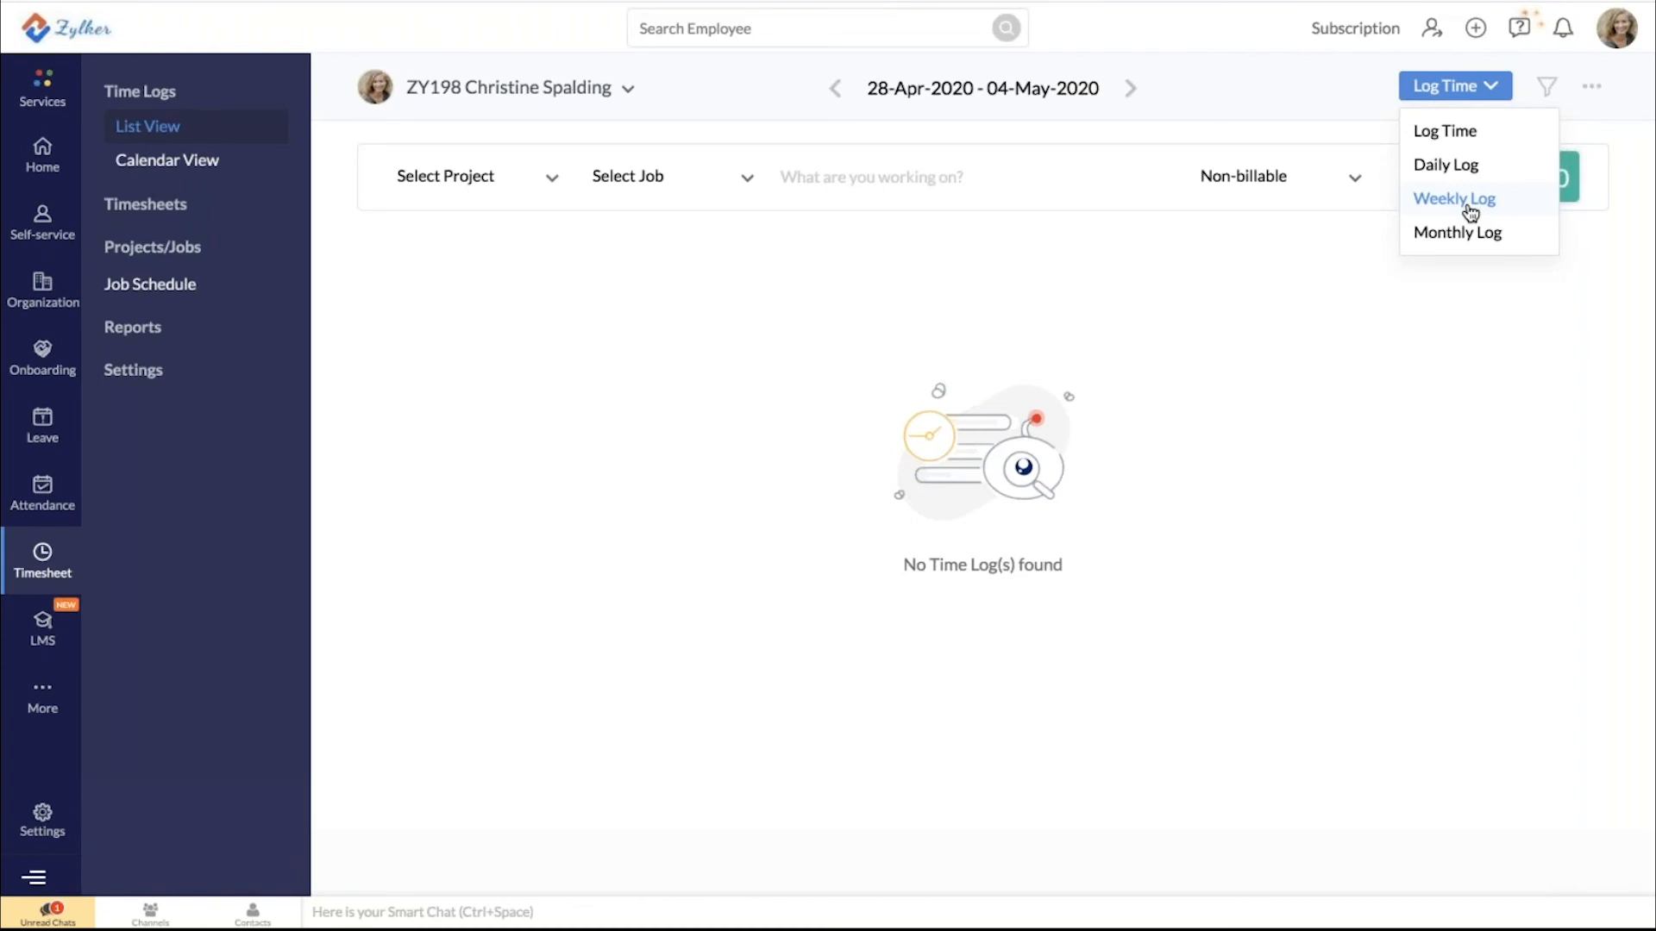
Open the 01-Mar-2020 to 01-Apr-2020 timesheet from My Timesheets, review its daily logged jobs, and close it
left_click(168, 216)
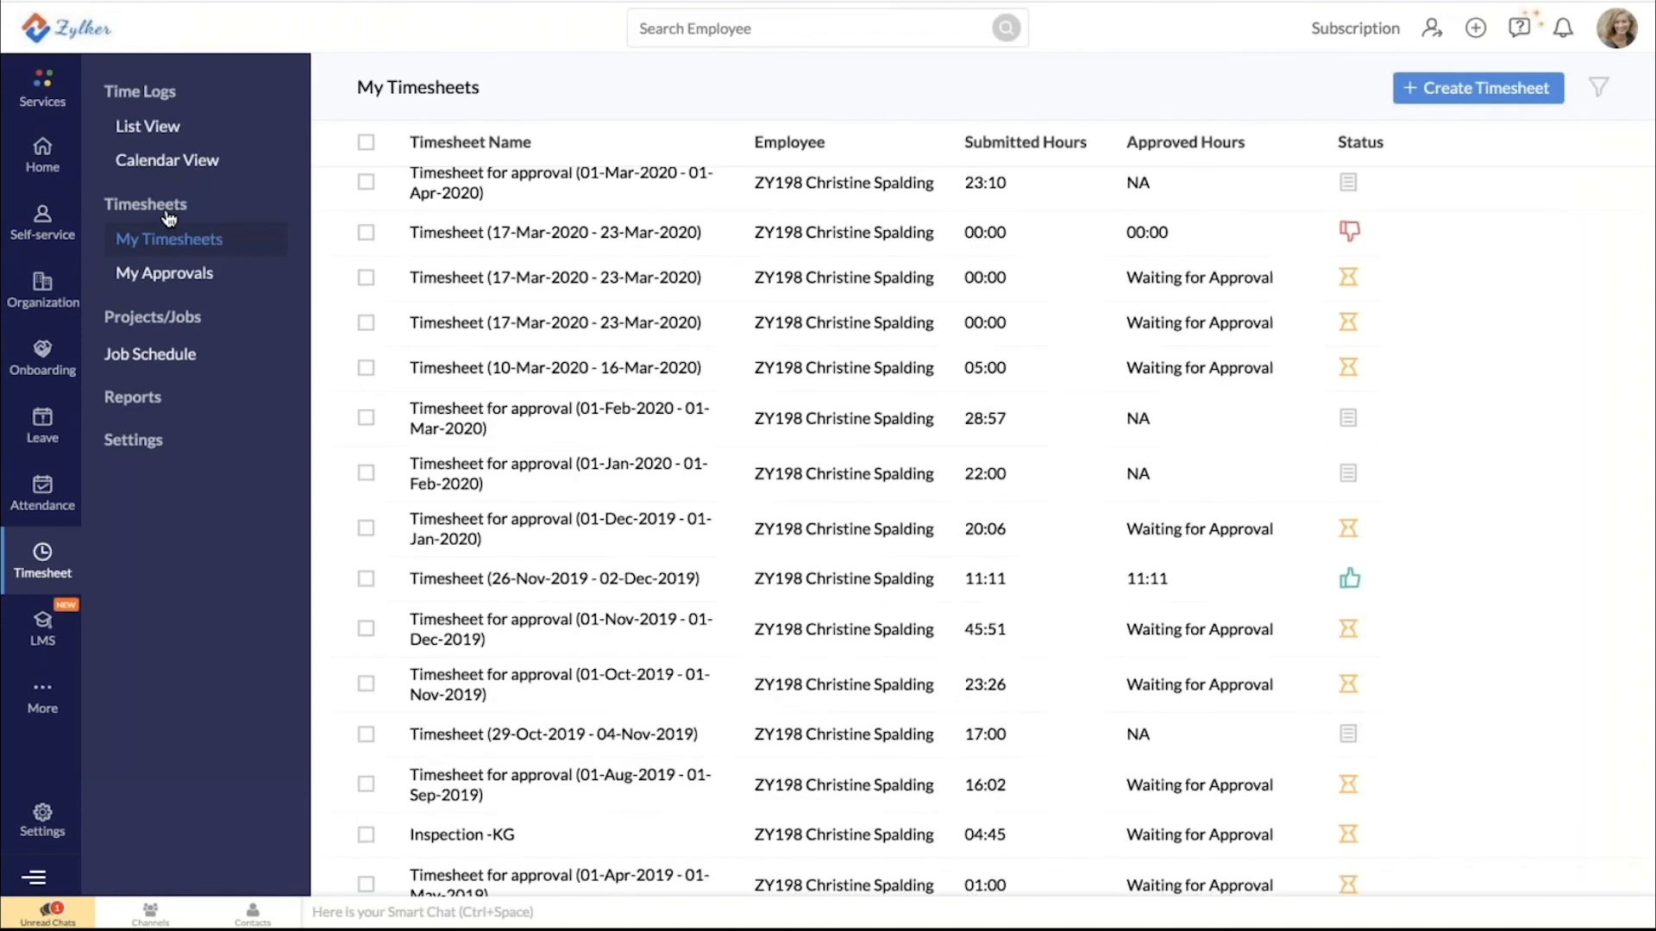
left_click(535, 197)
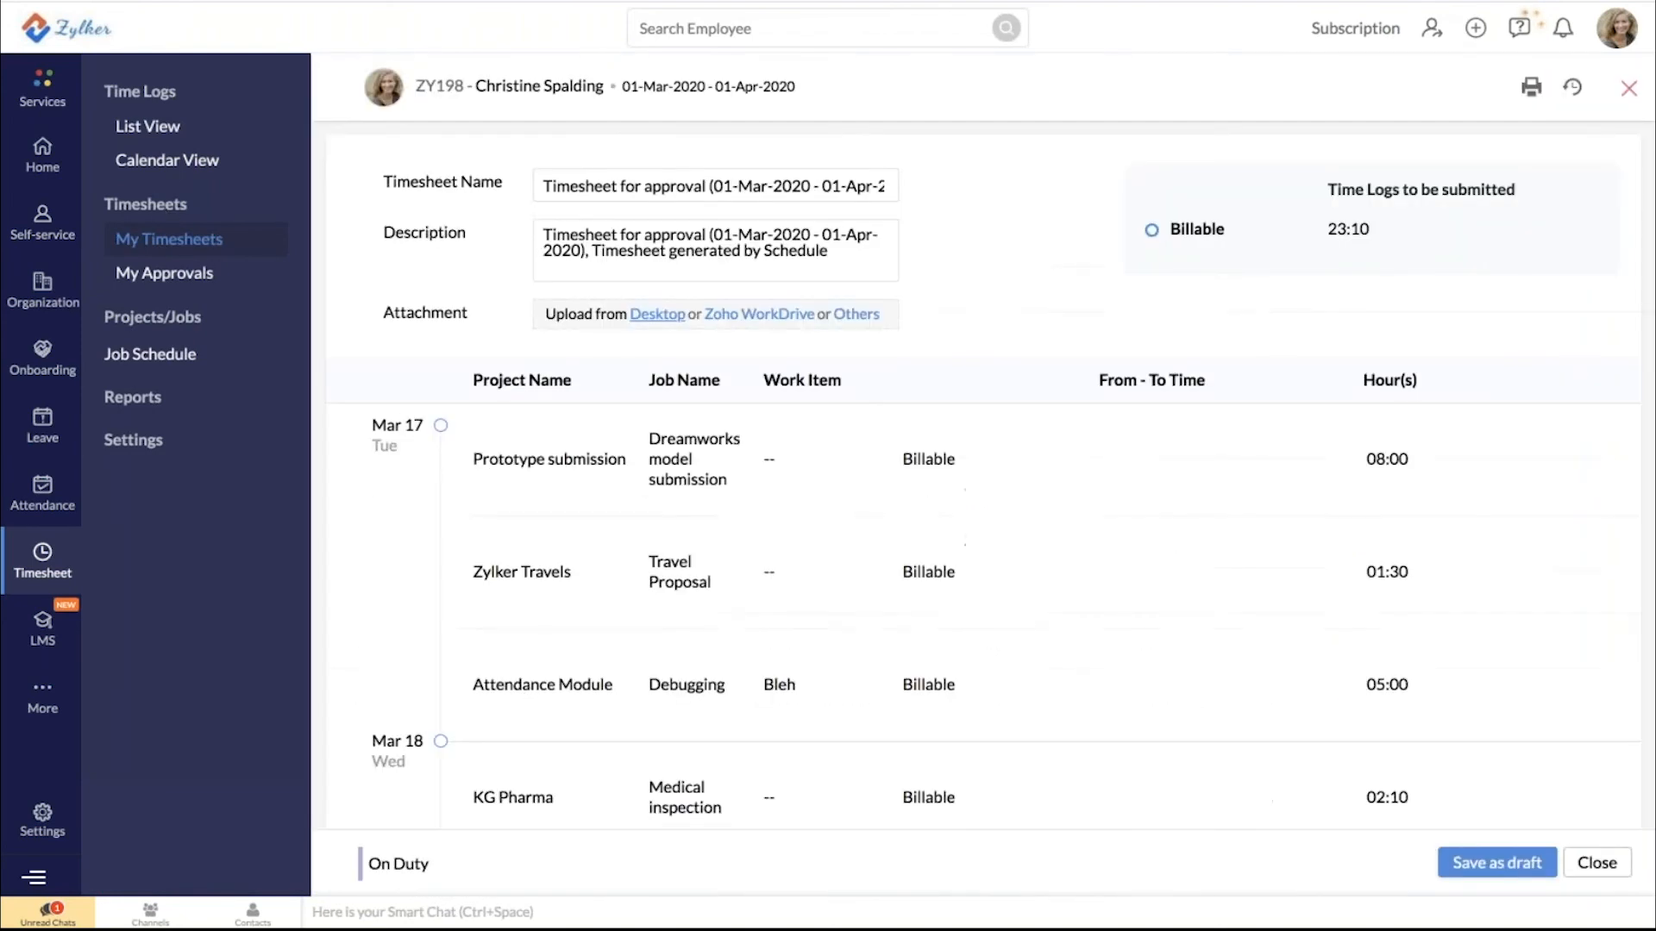
scroll(983, 457, "down", 3)
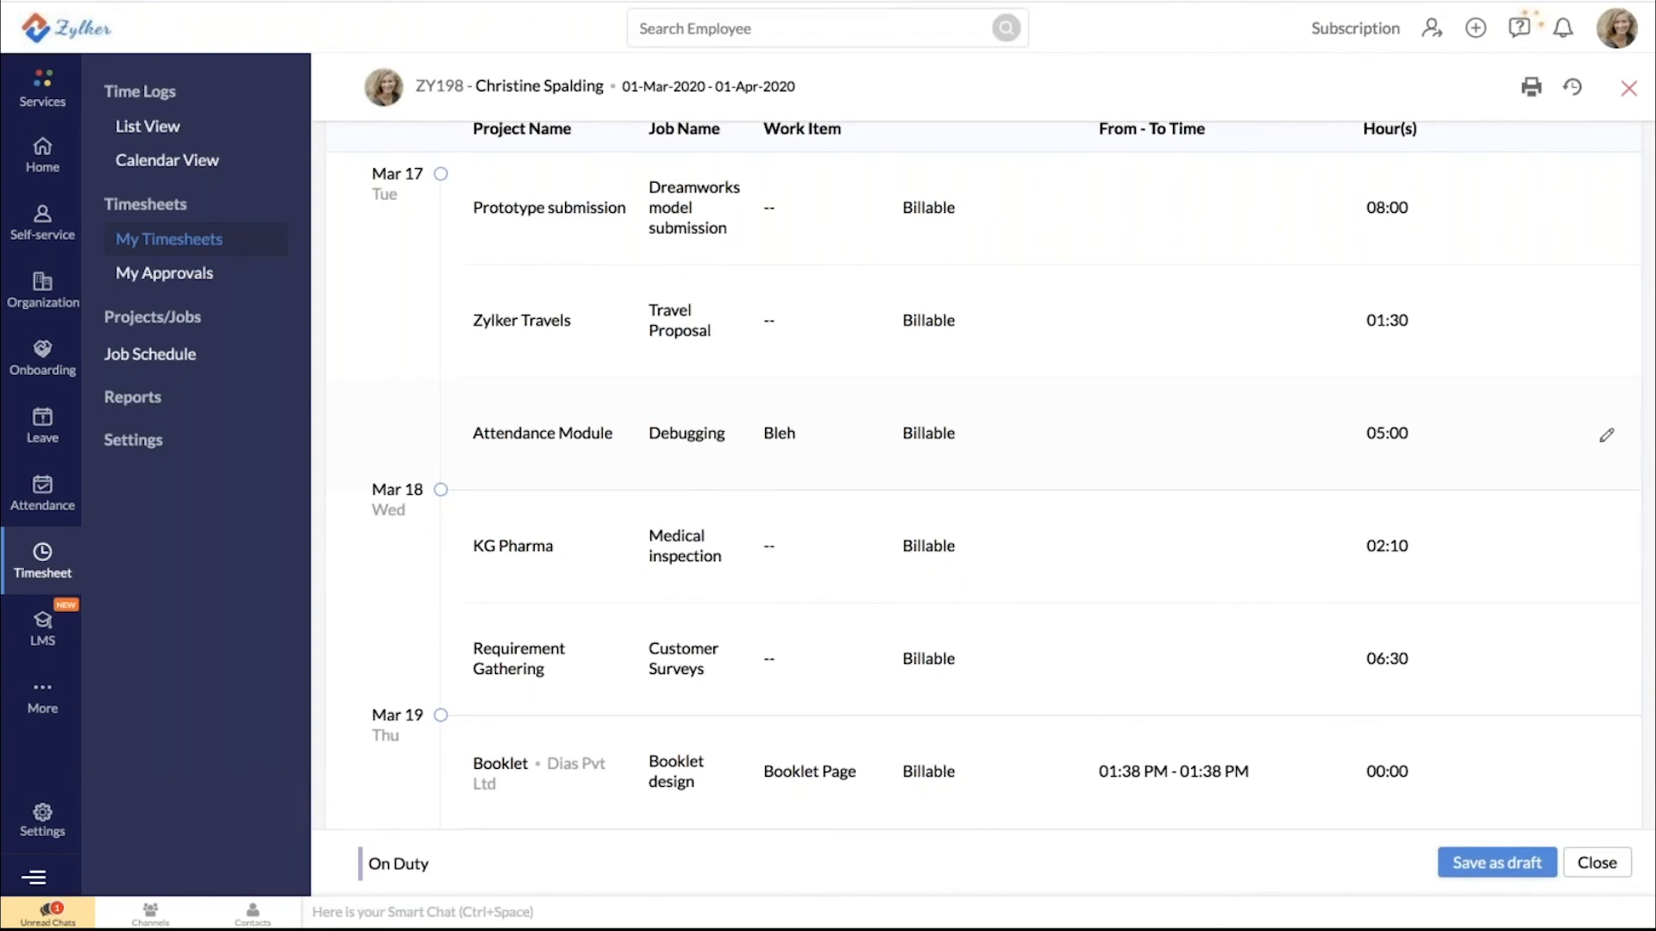
scroll(779, 536, "up", 3)
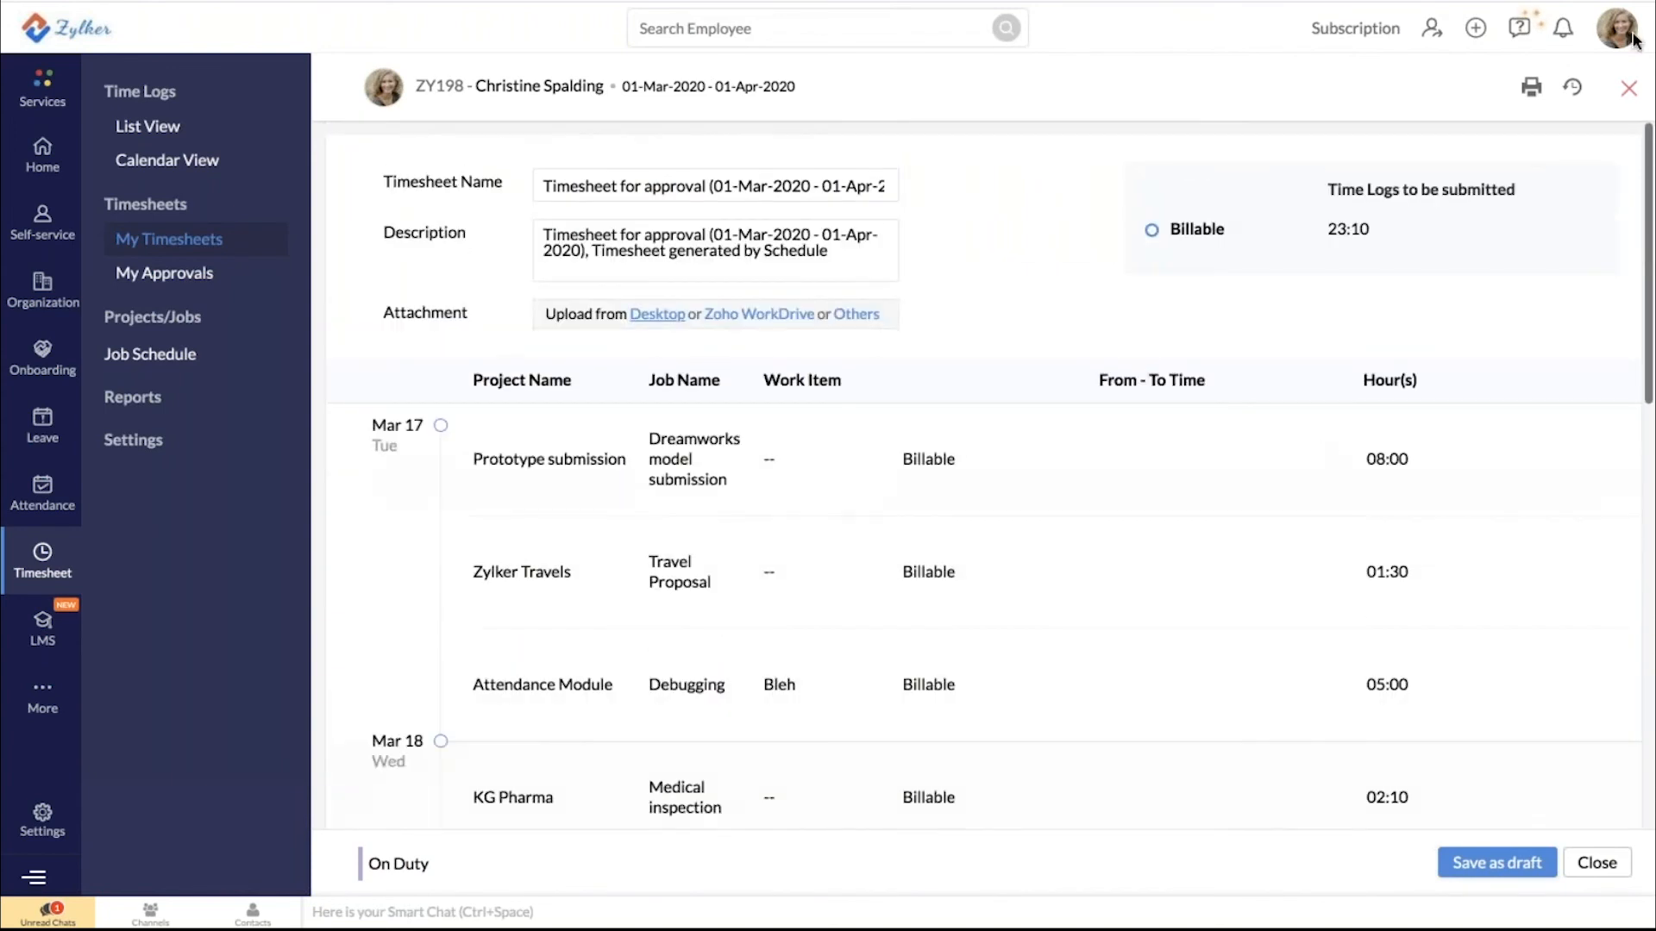
left_click(1630, 97)
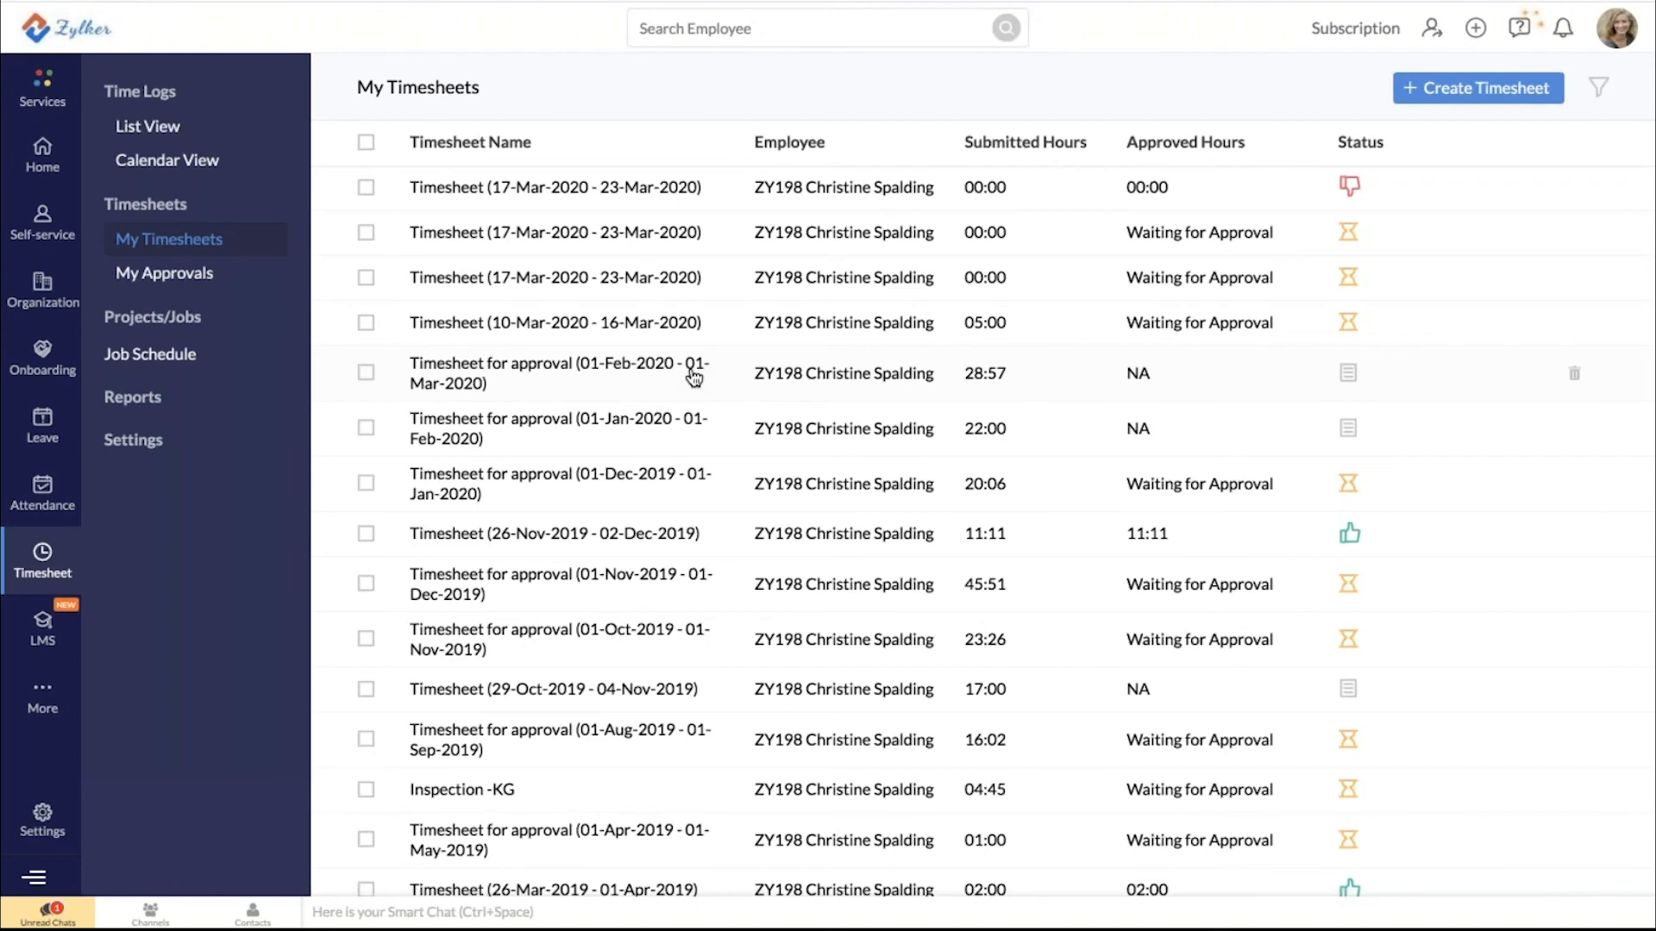
View the timesheet jobs, clients and projects lists, and show the jobs under the DreamWorks Pitch project
left_click(152, 317)
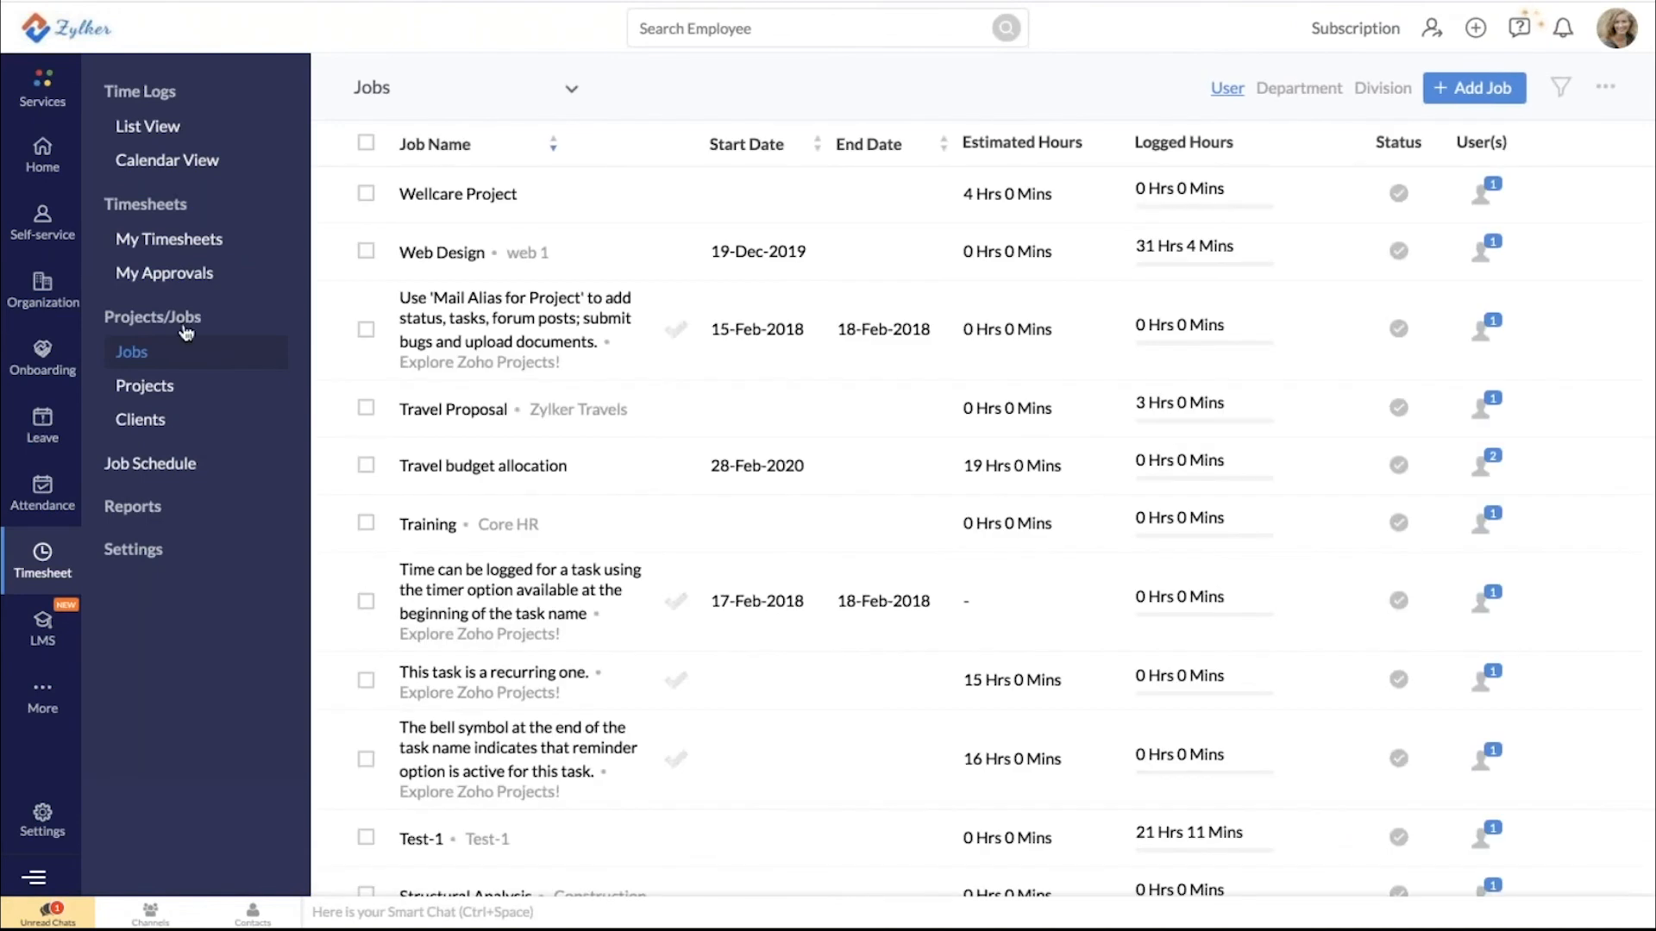
left_click(154, 420)
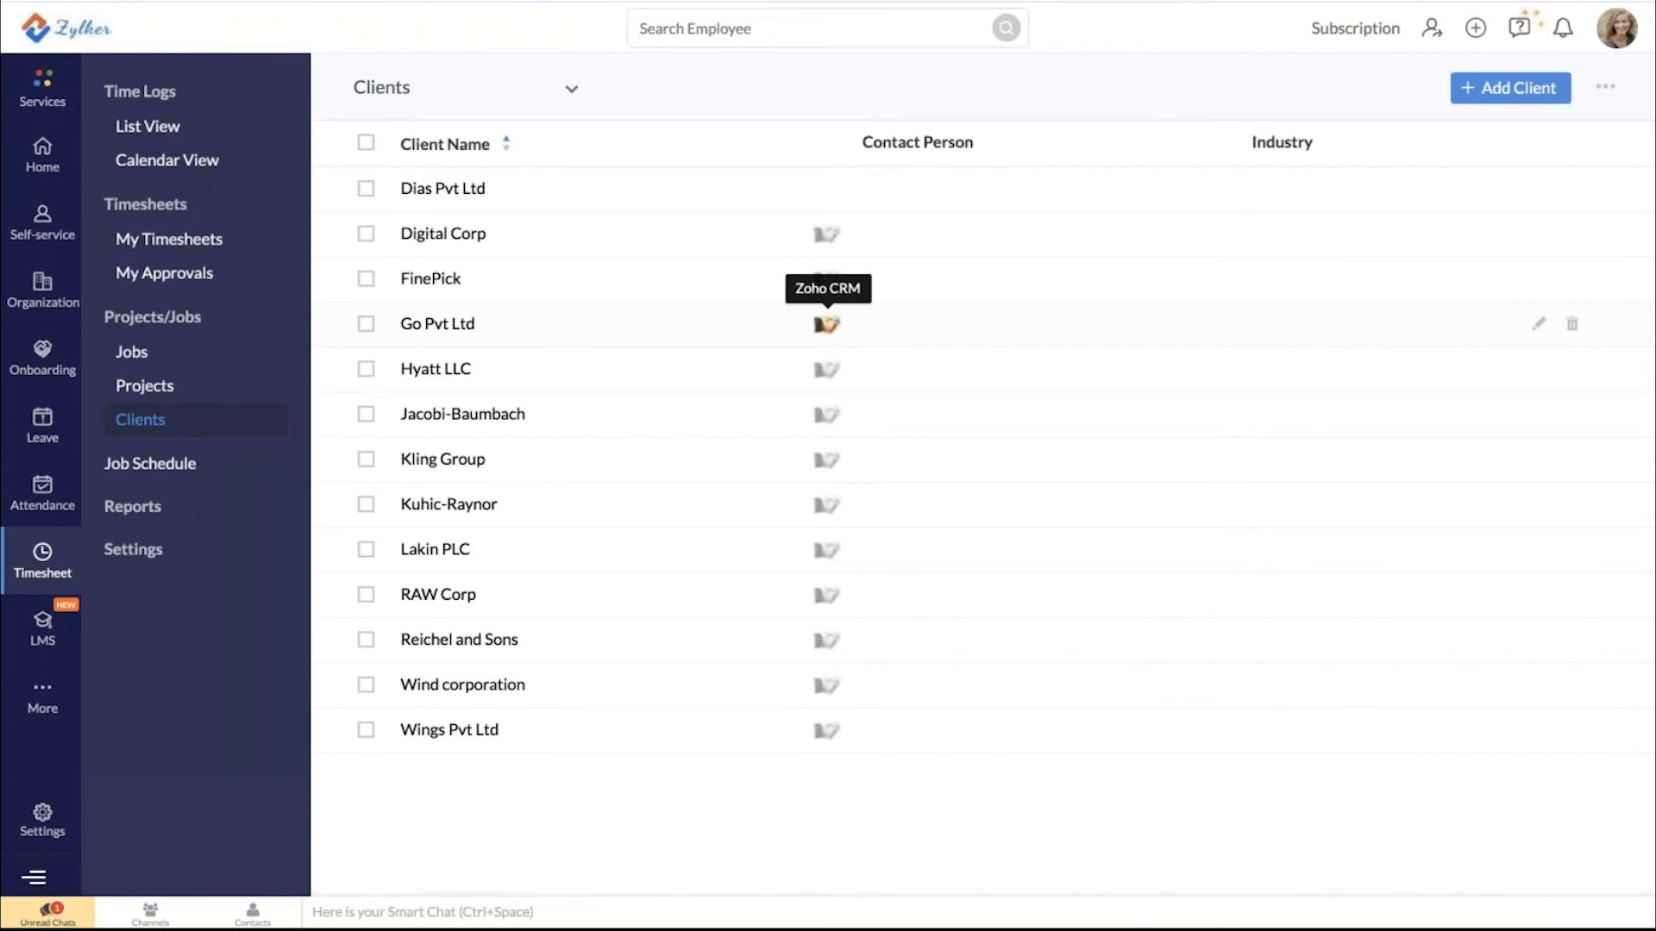
left_click(144, 385)
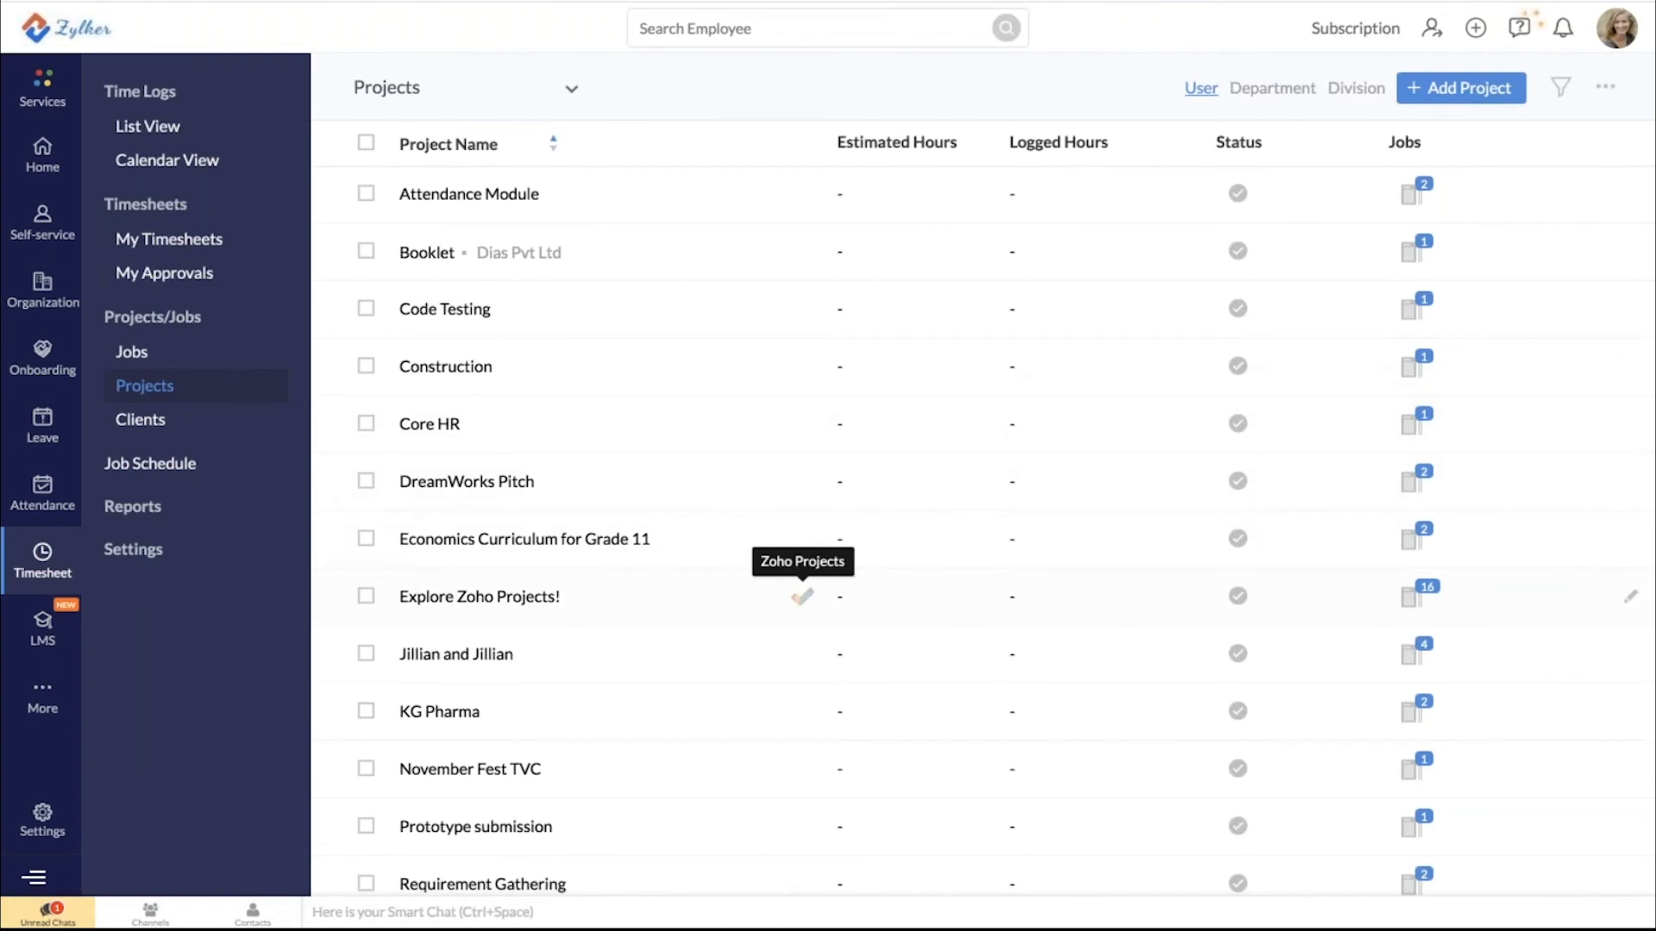
scroll(802, 598, "down", 1)
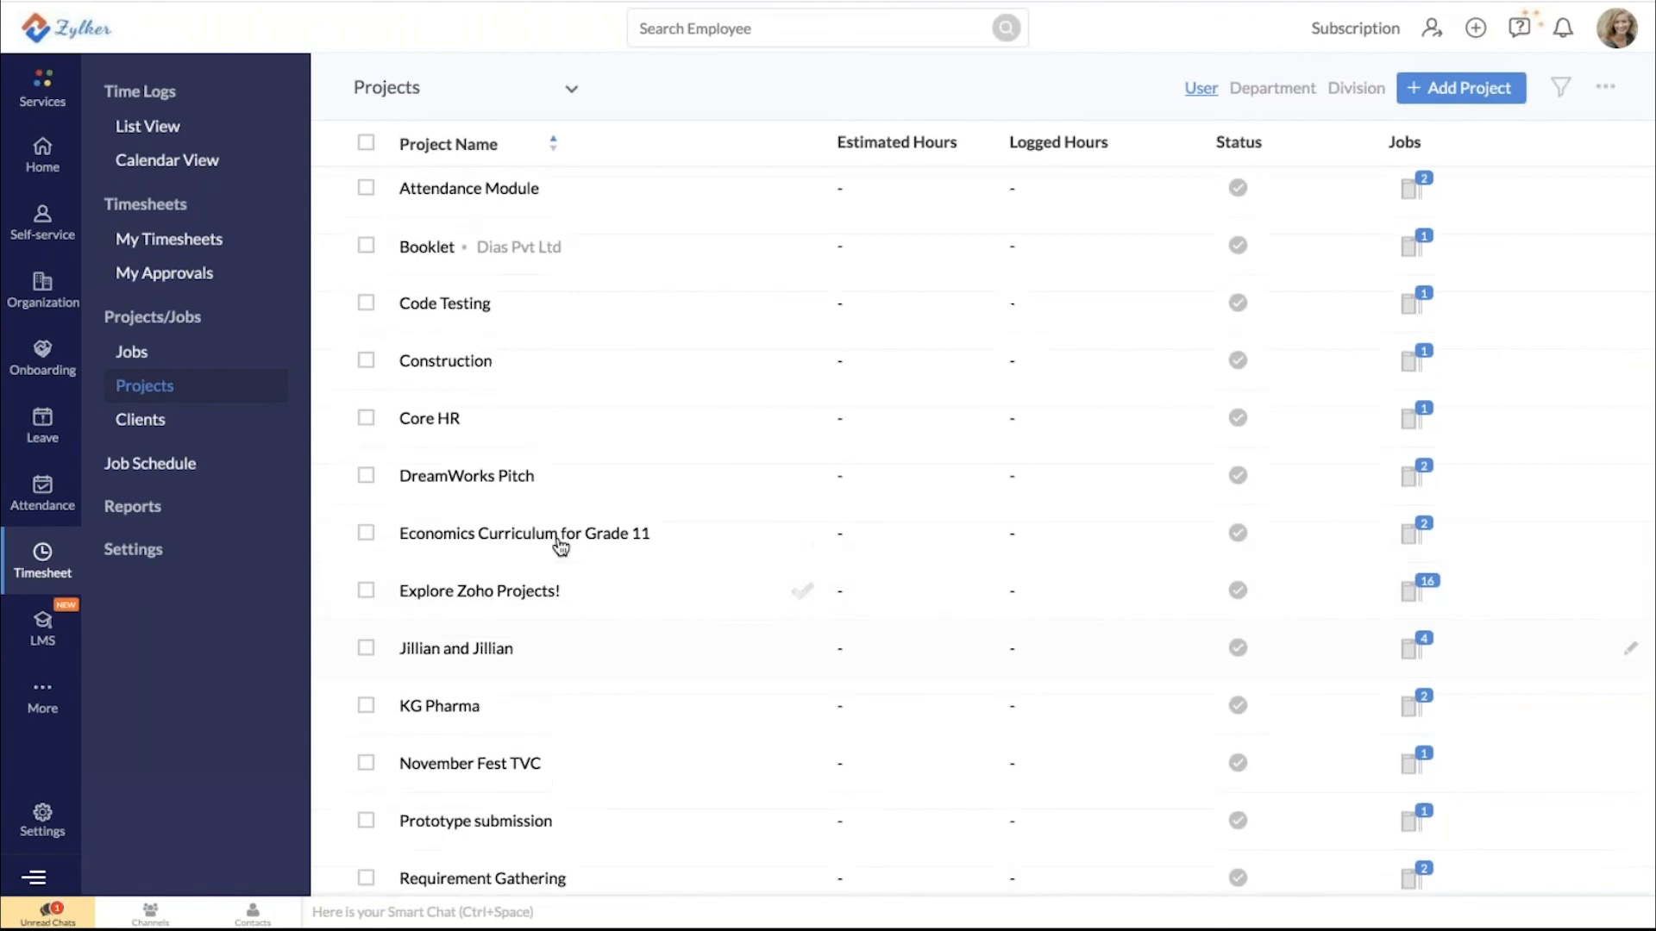
left_click(1422, 479)
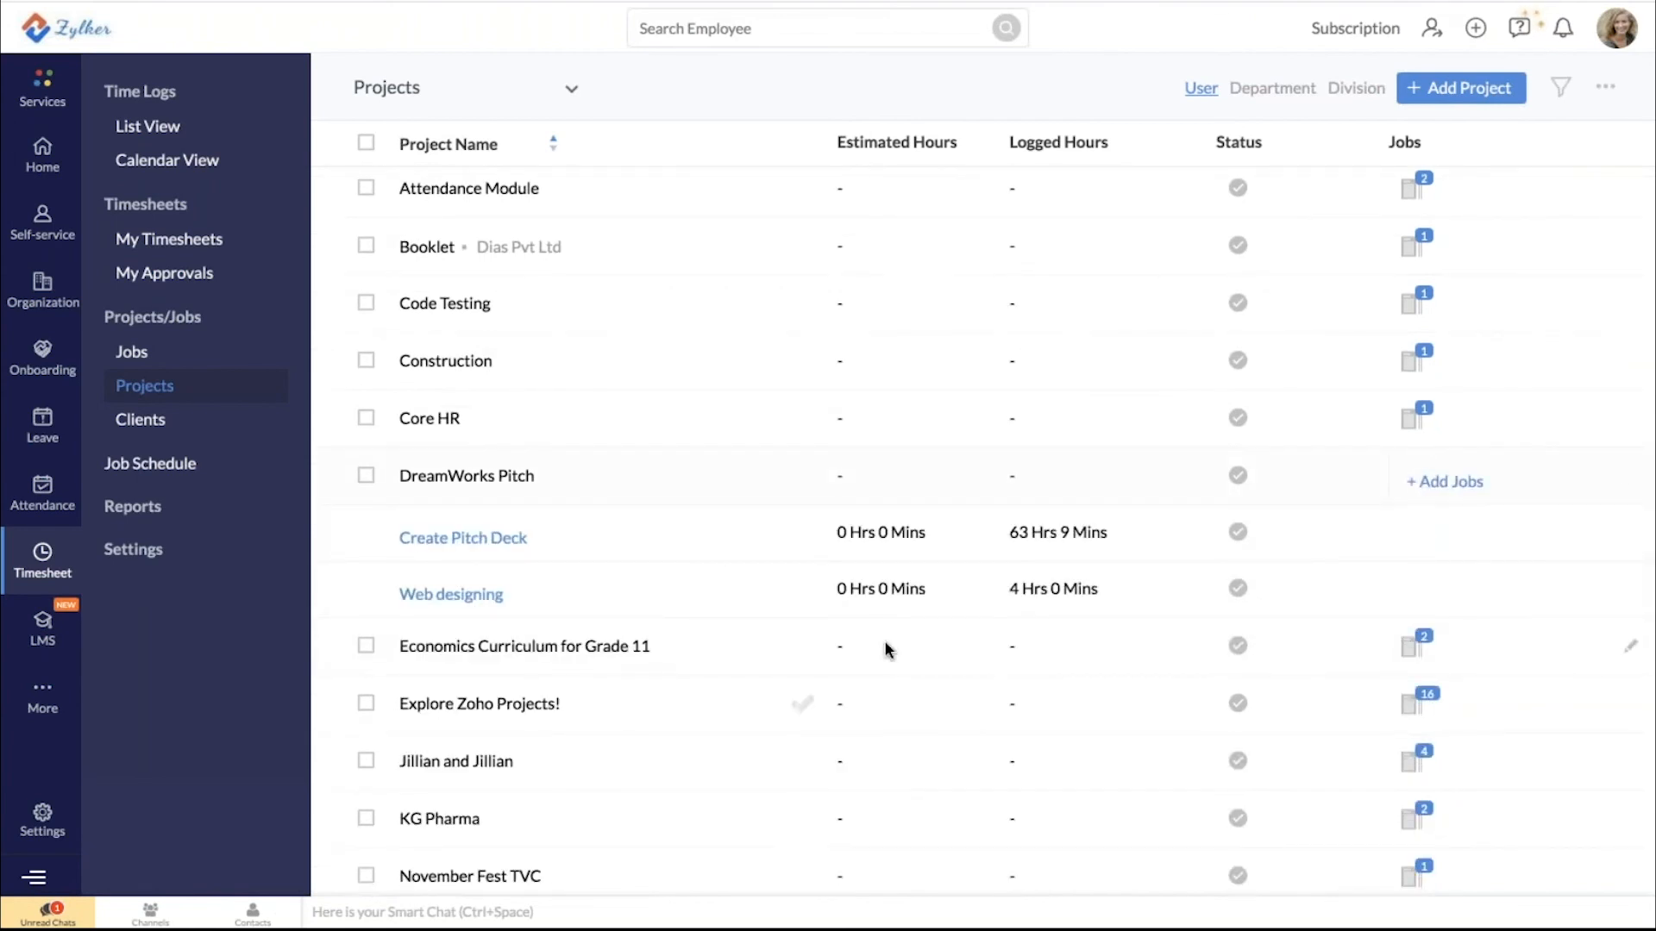
scroll(887, 647, "down", 1)
scroll(886, 539, "up", 1)
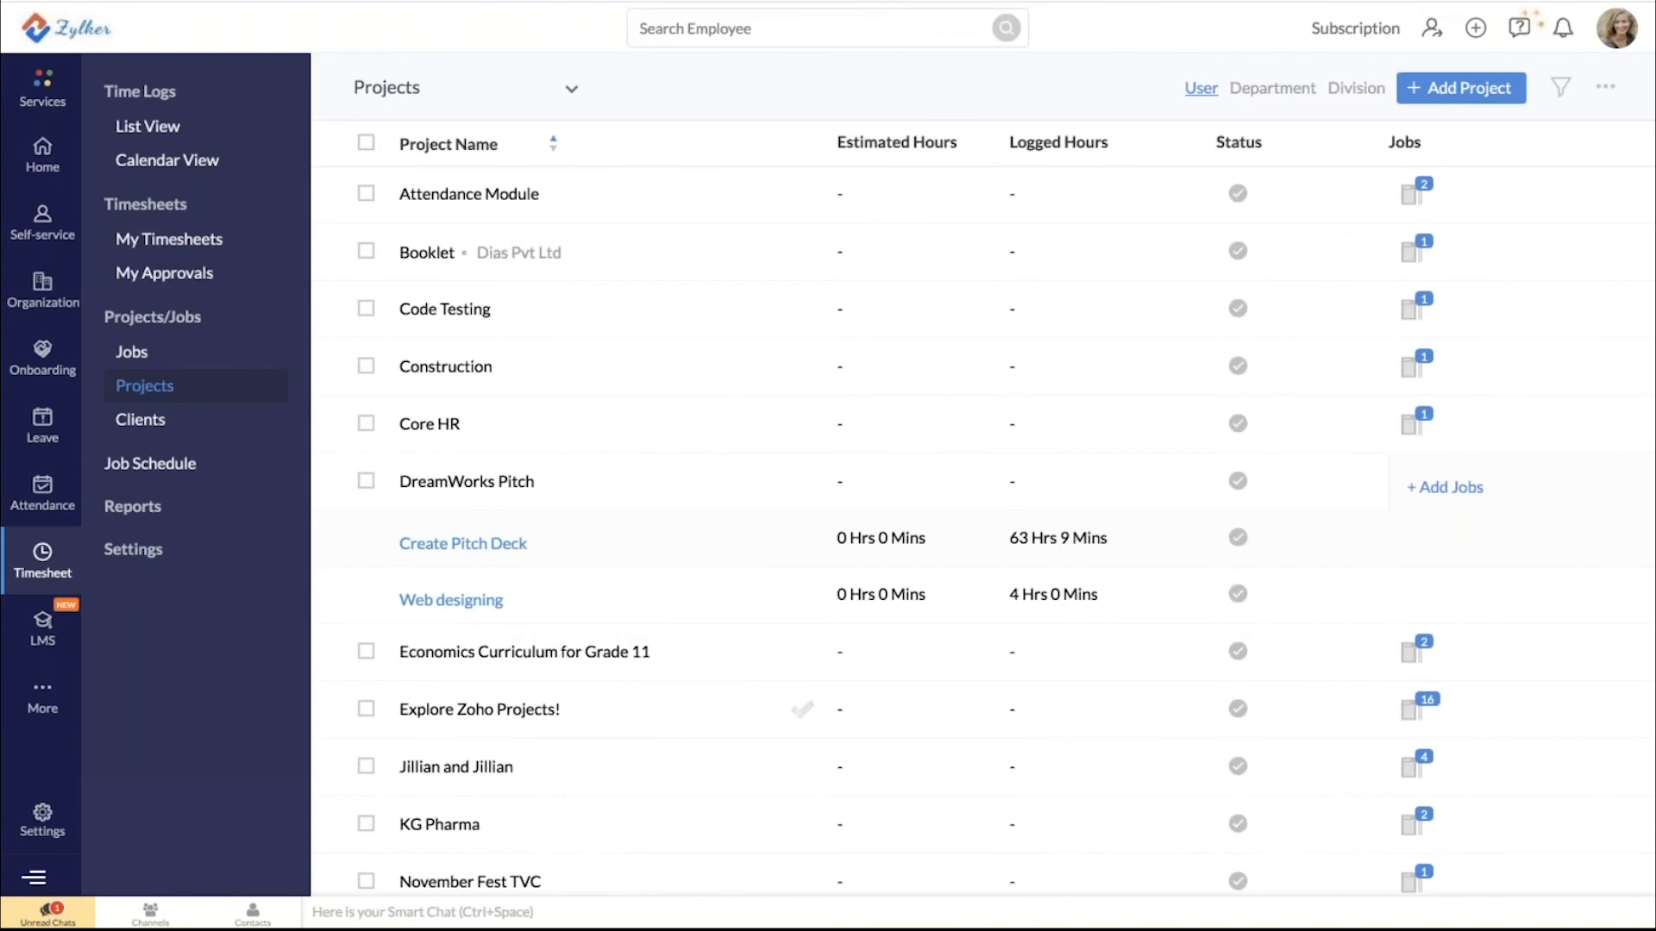
Review the Add Schedule form for 28-Apr-2020 in the job schedule, close it without saving, and open the timesheet reports
left_click(180, 473)
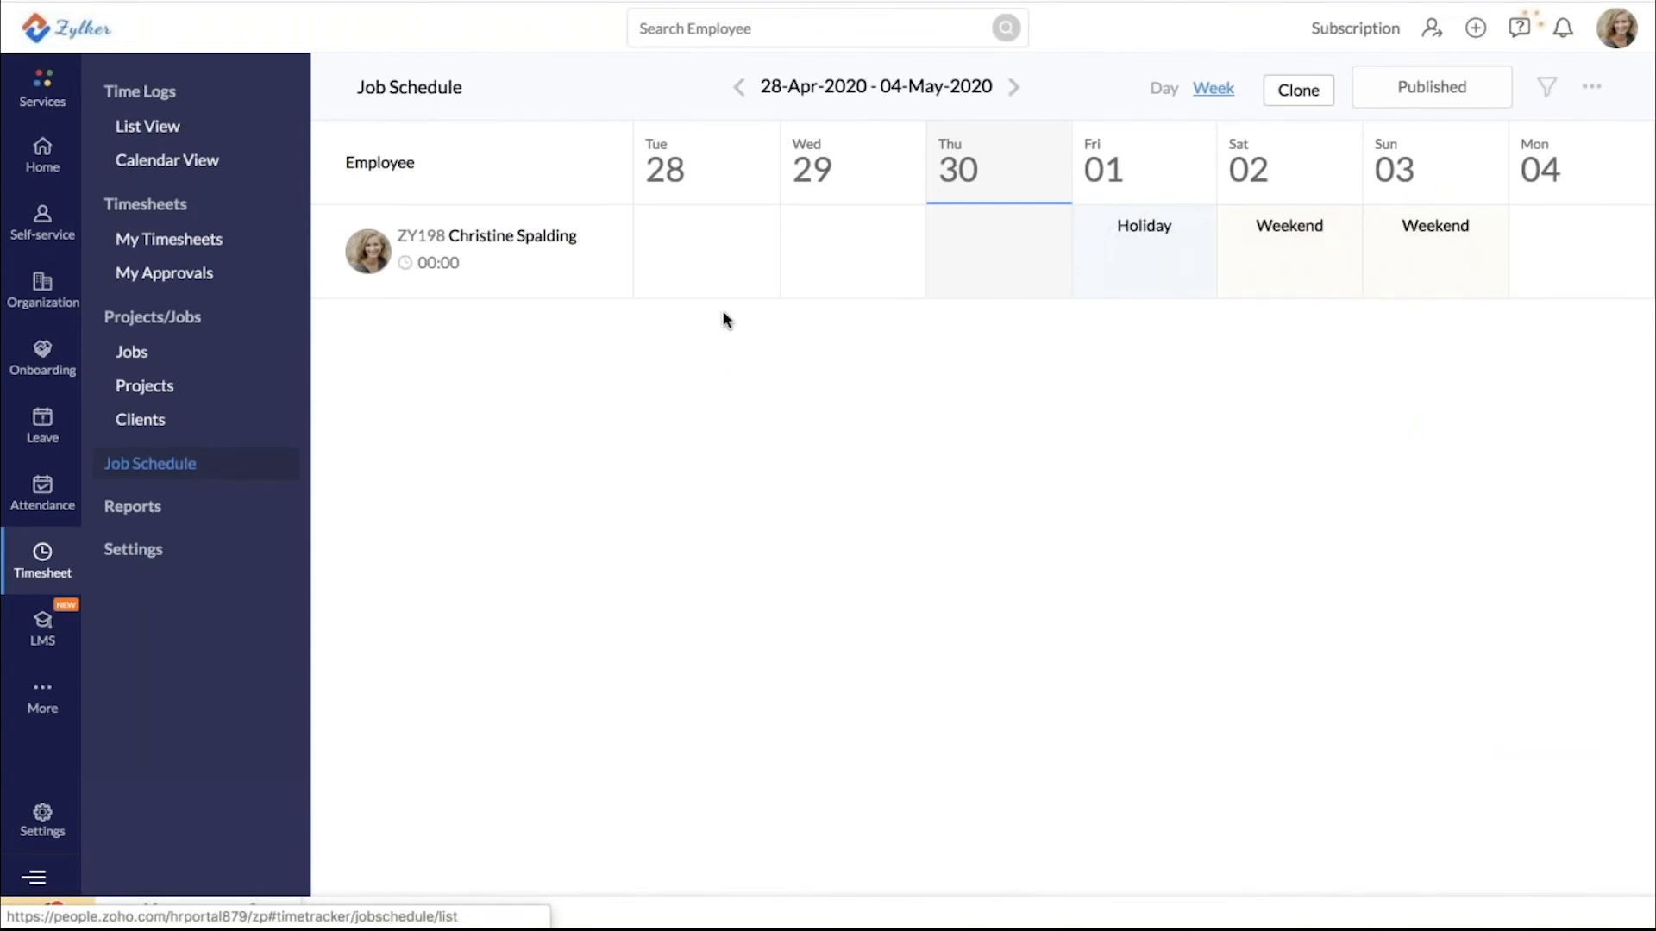
left_click(697, 251)
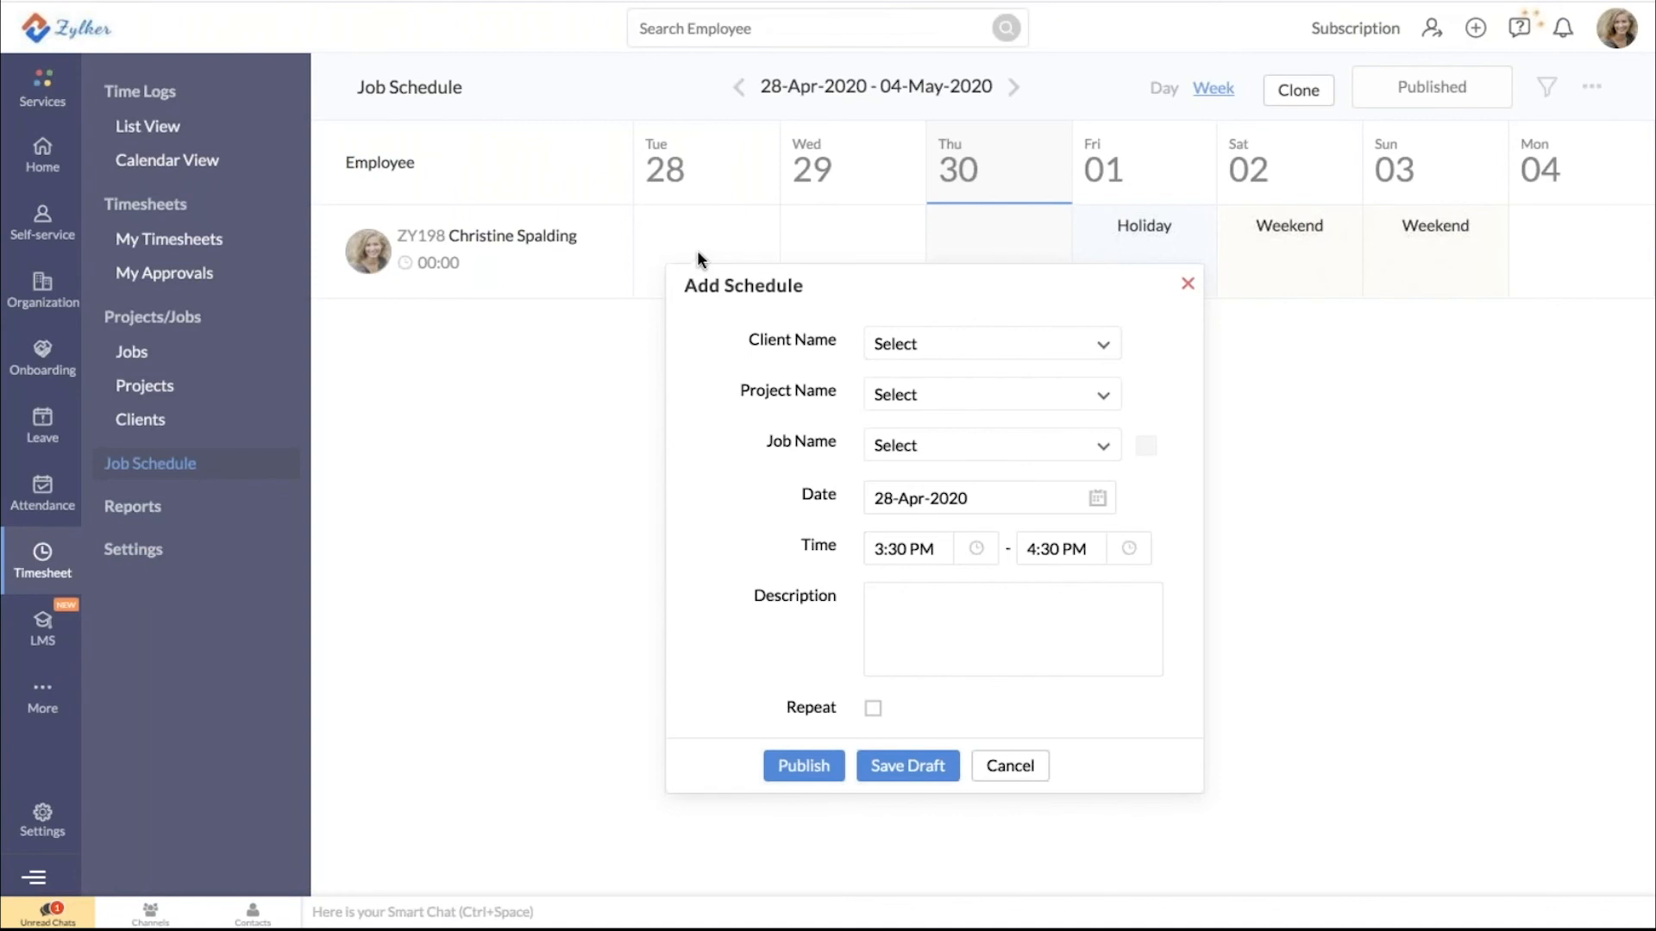
left_click(1187, 284)
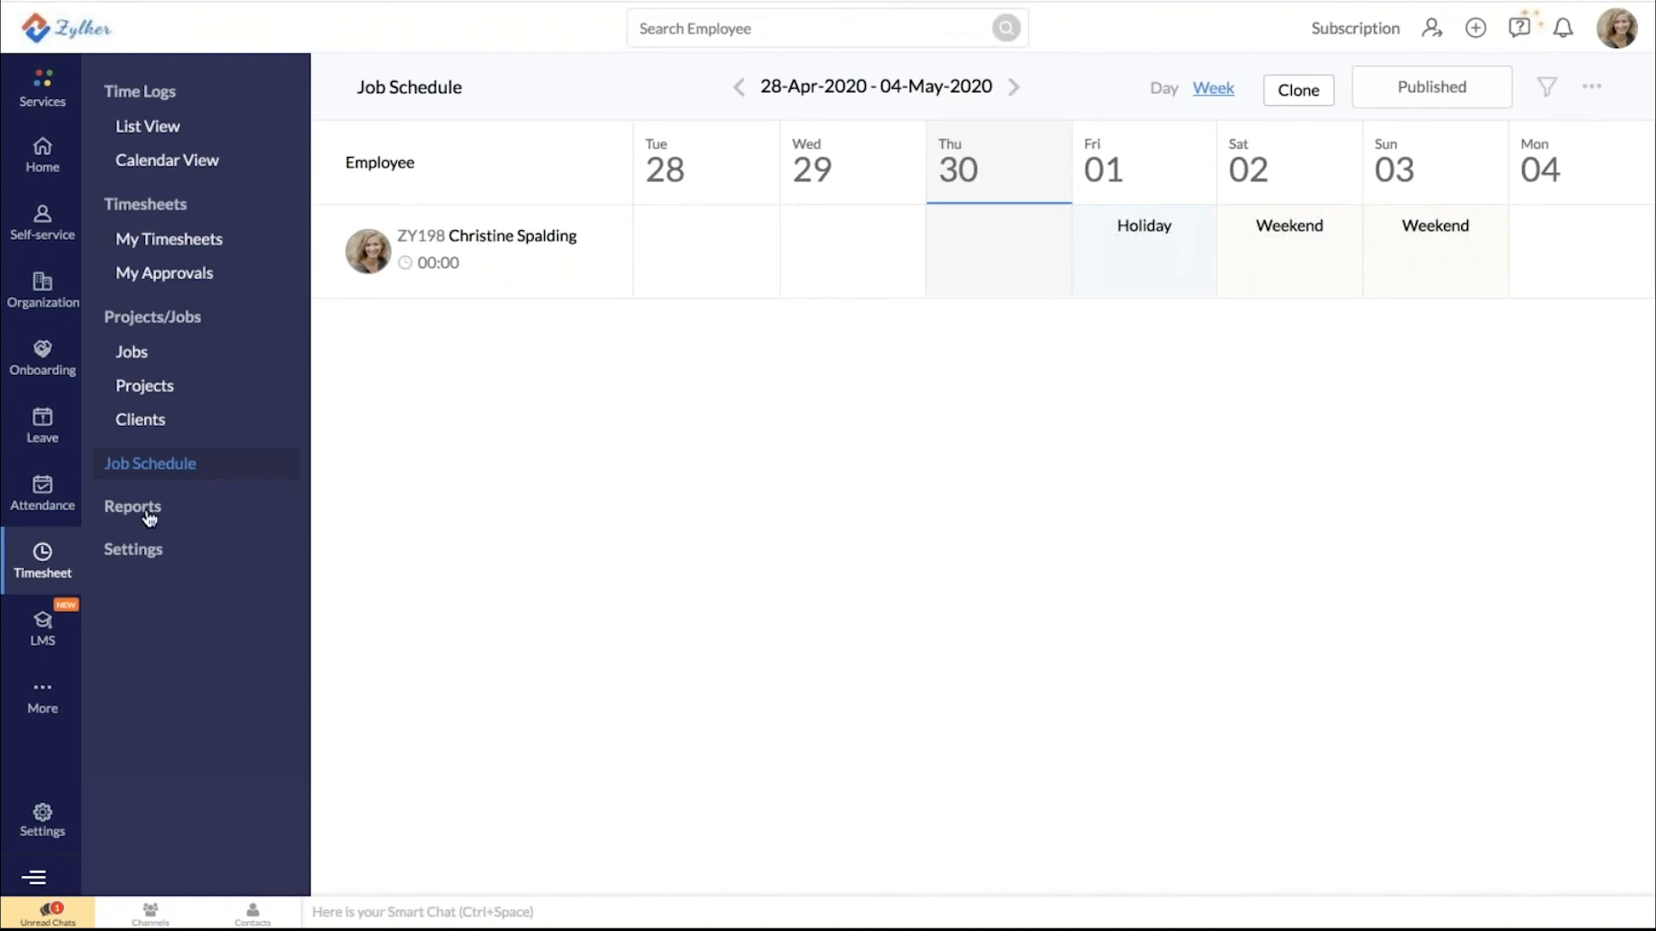
left_click(108, 513)
Open the Performance service's own review page, and review its performance modules and appraisal cycle settings
mouse_move(41, 699)
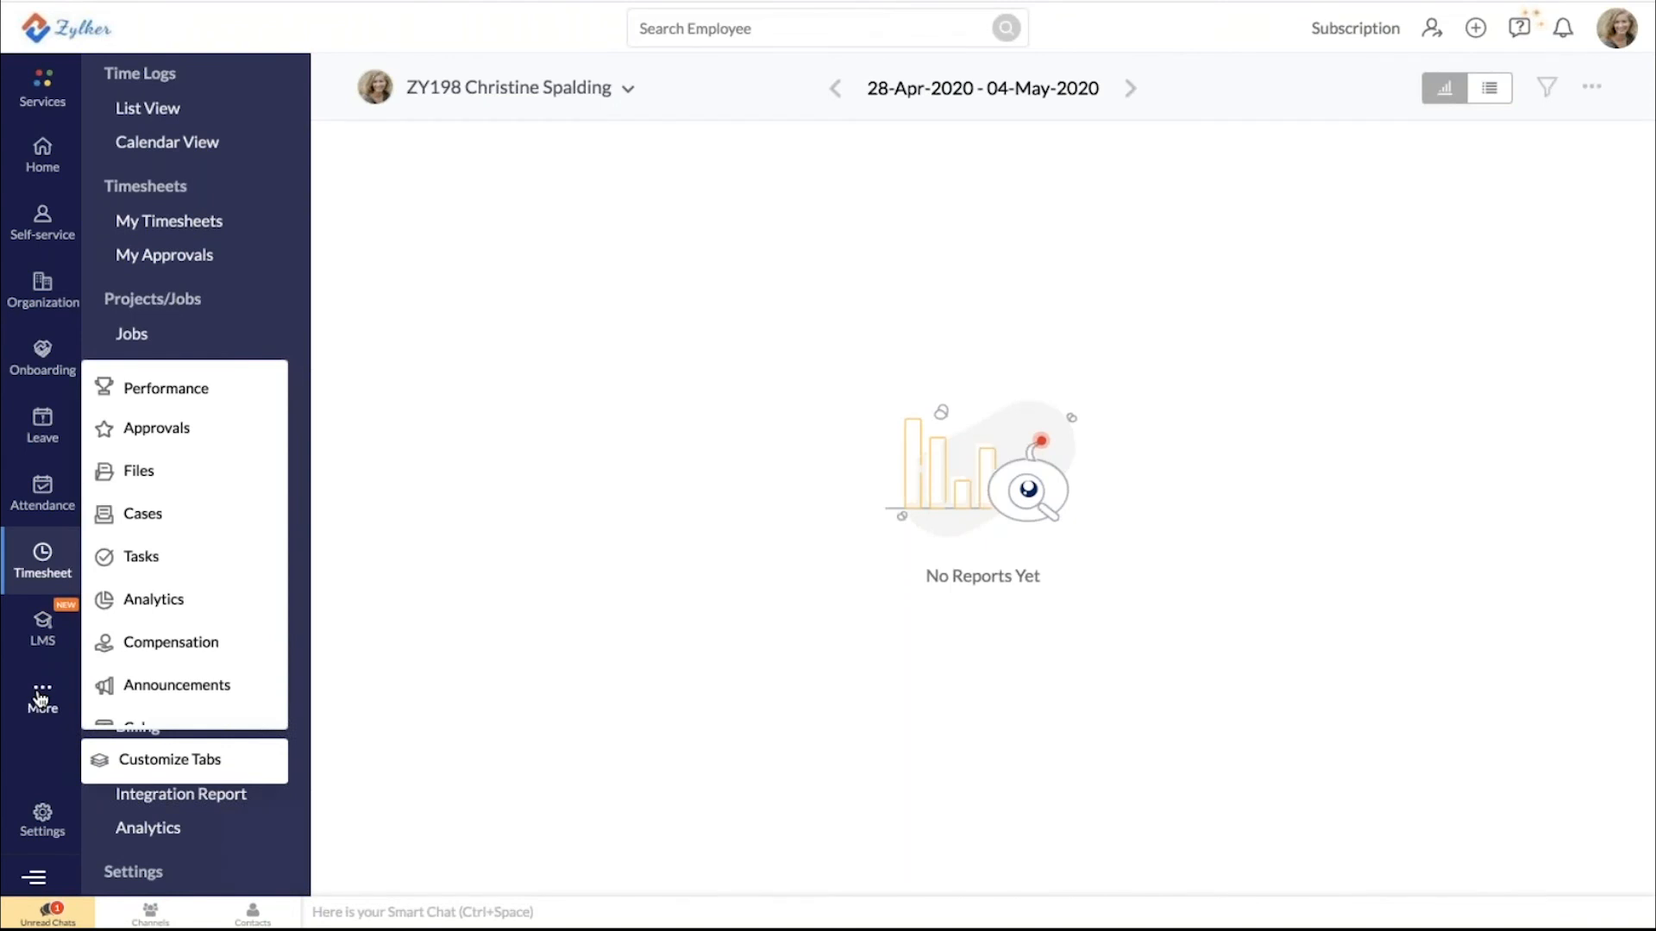
left_click(138, 398)
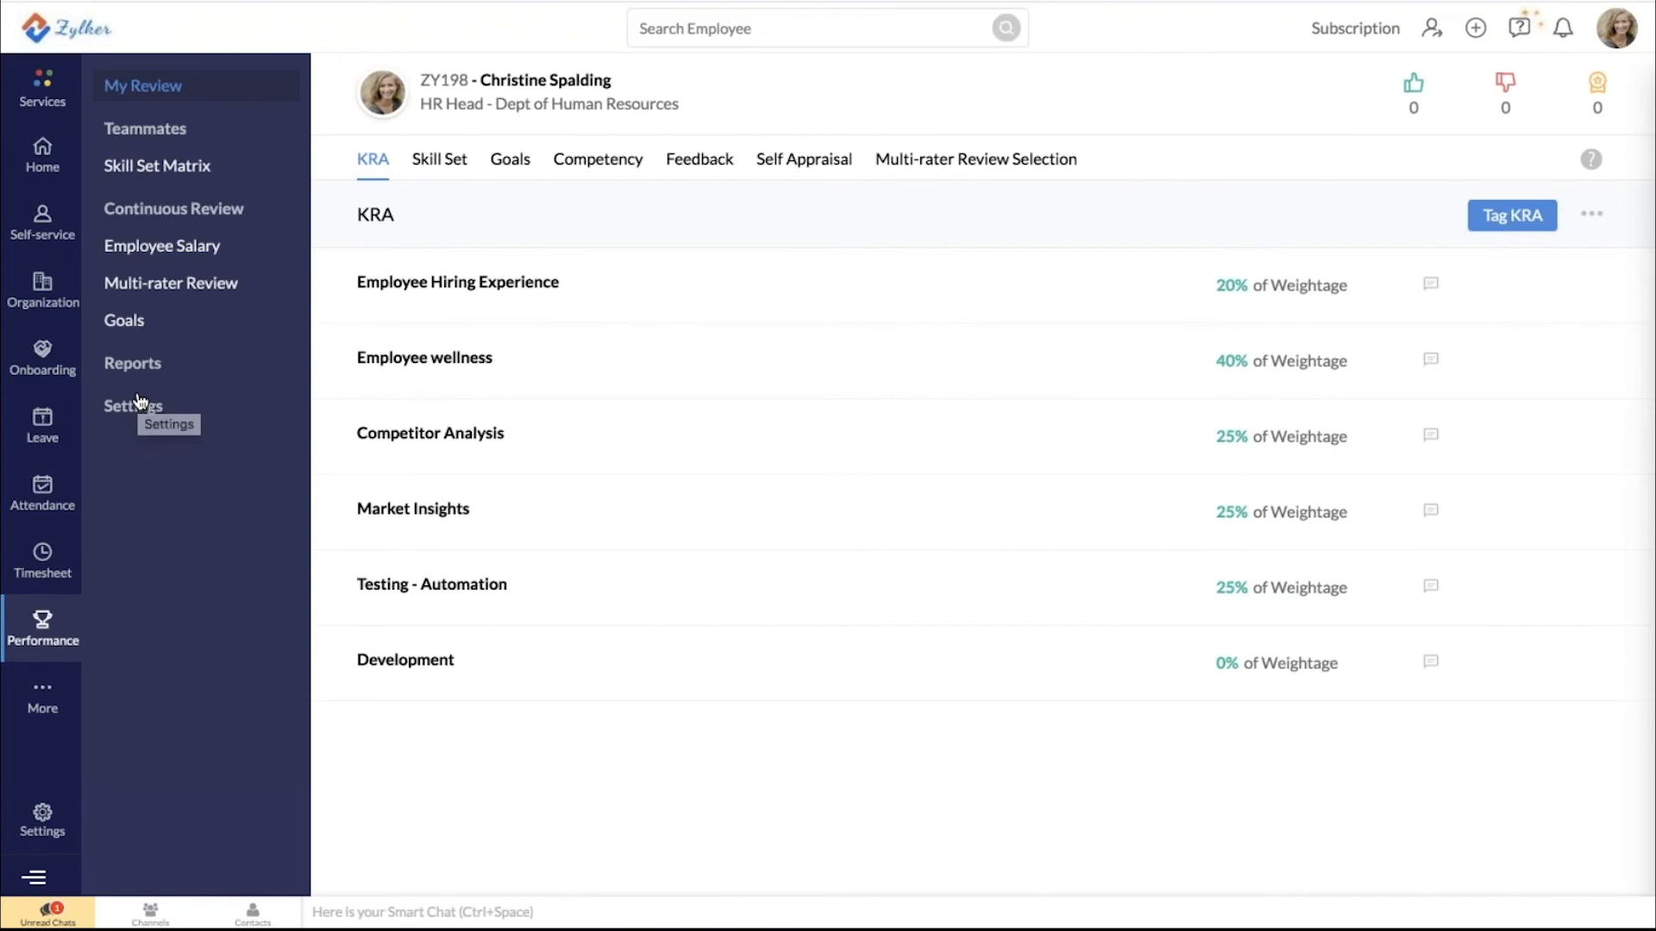
left_click(138, 399)
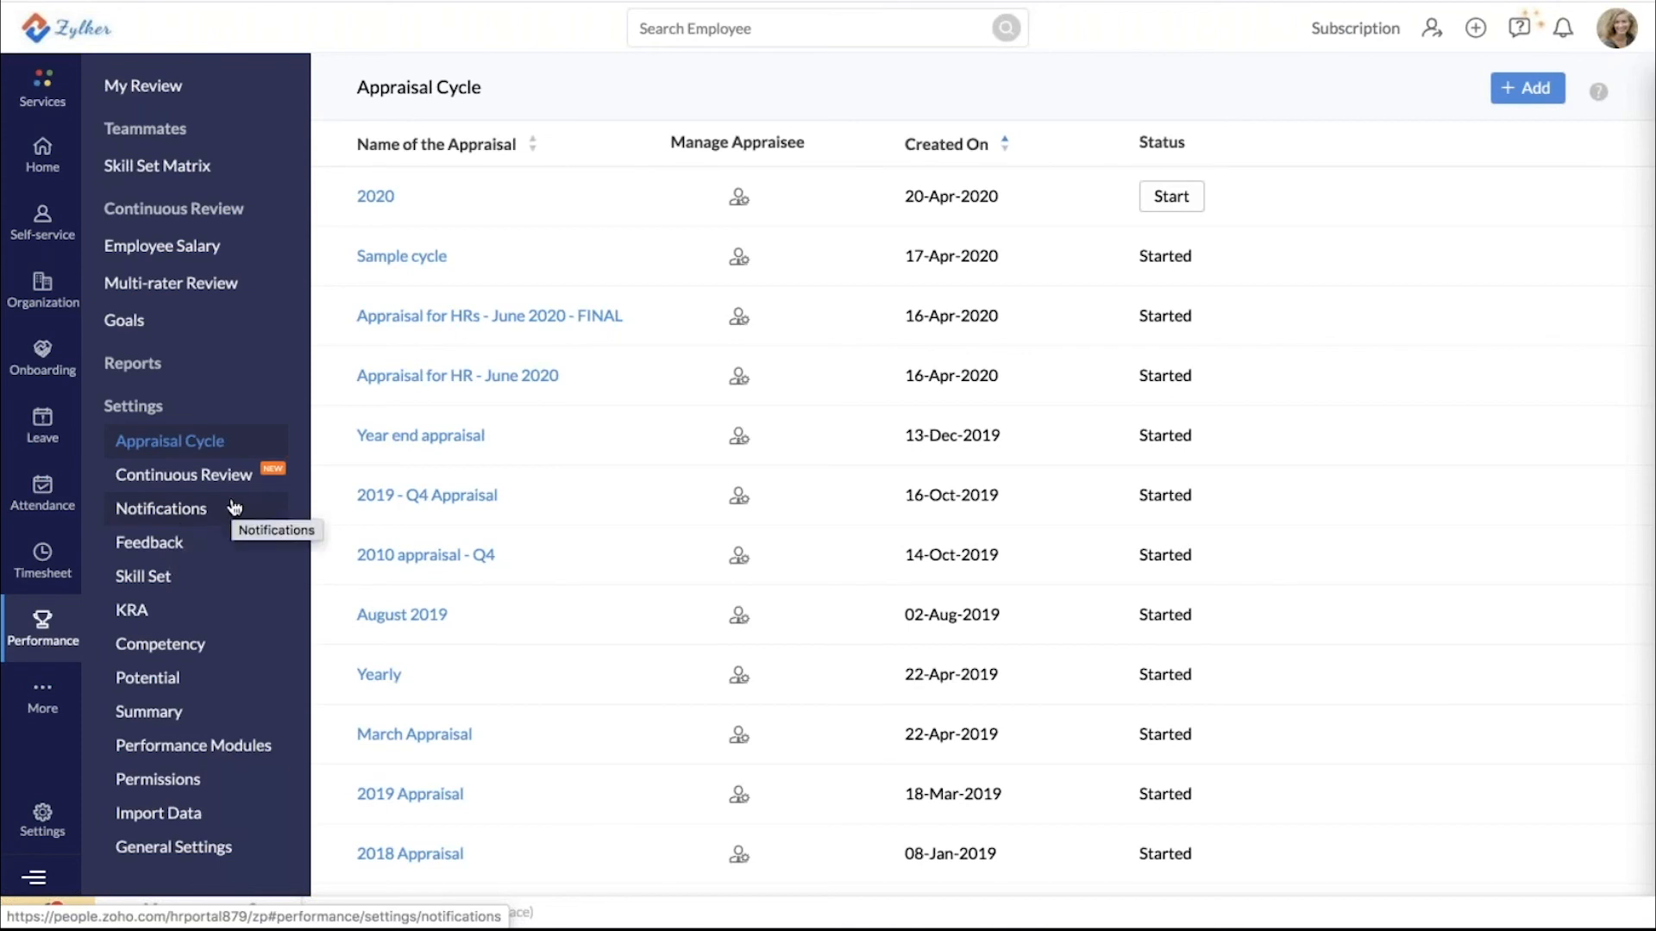
left_click(167, 749)
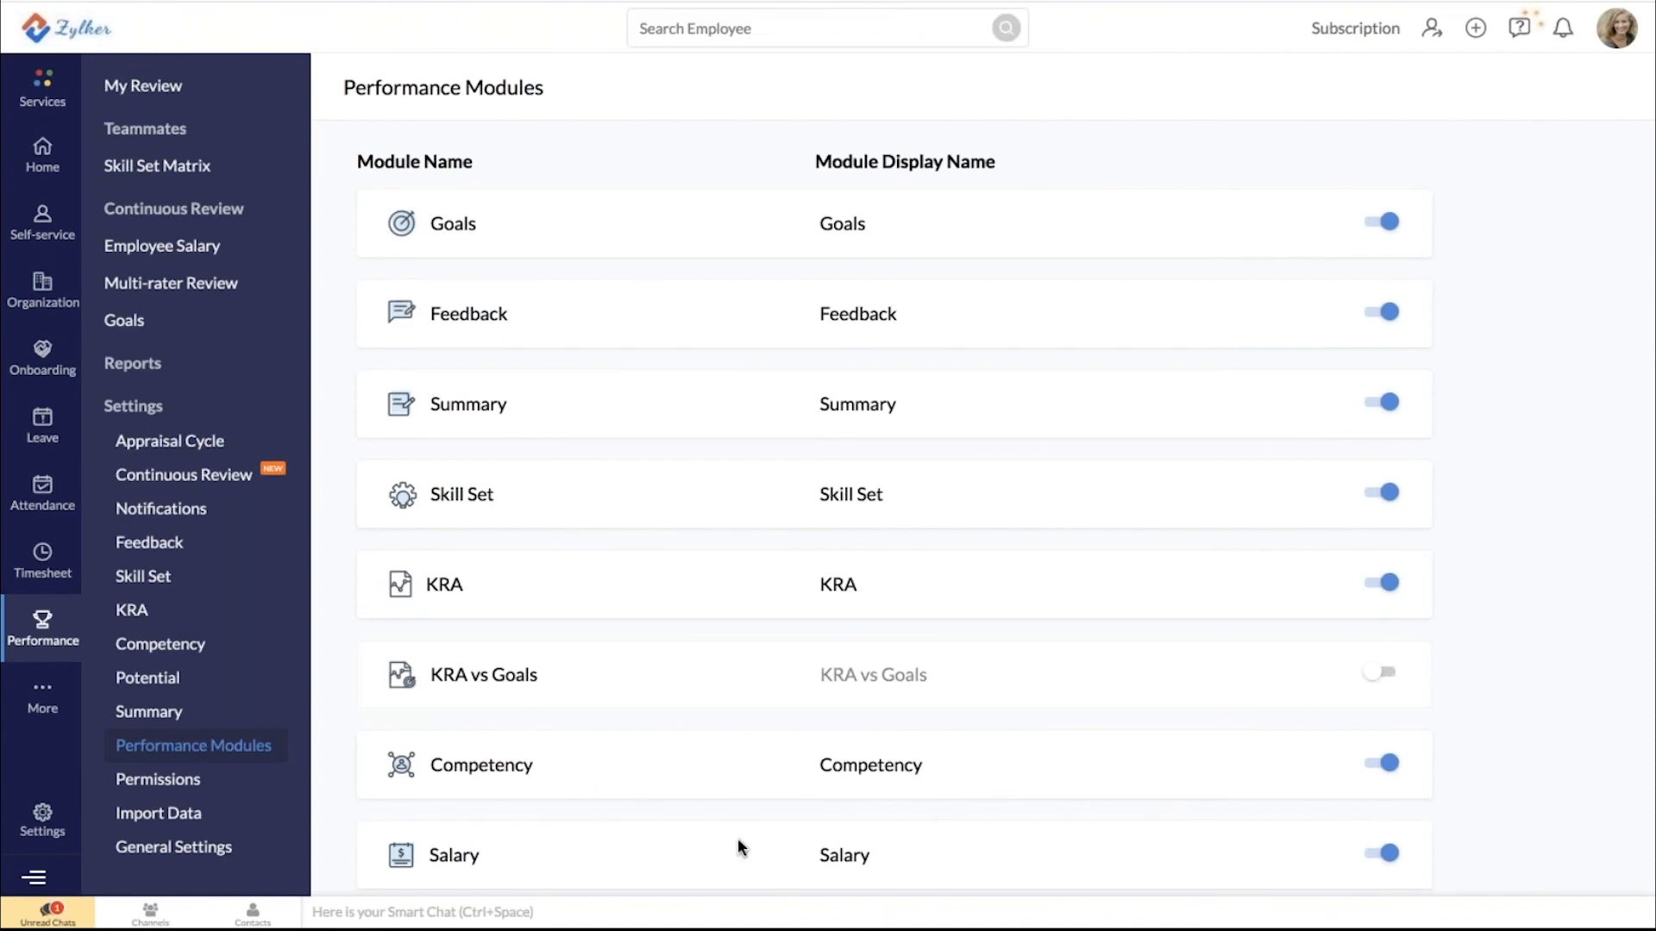
scroll(737, 837, "down", 1)
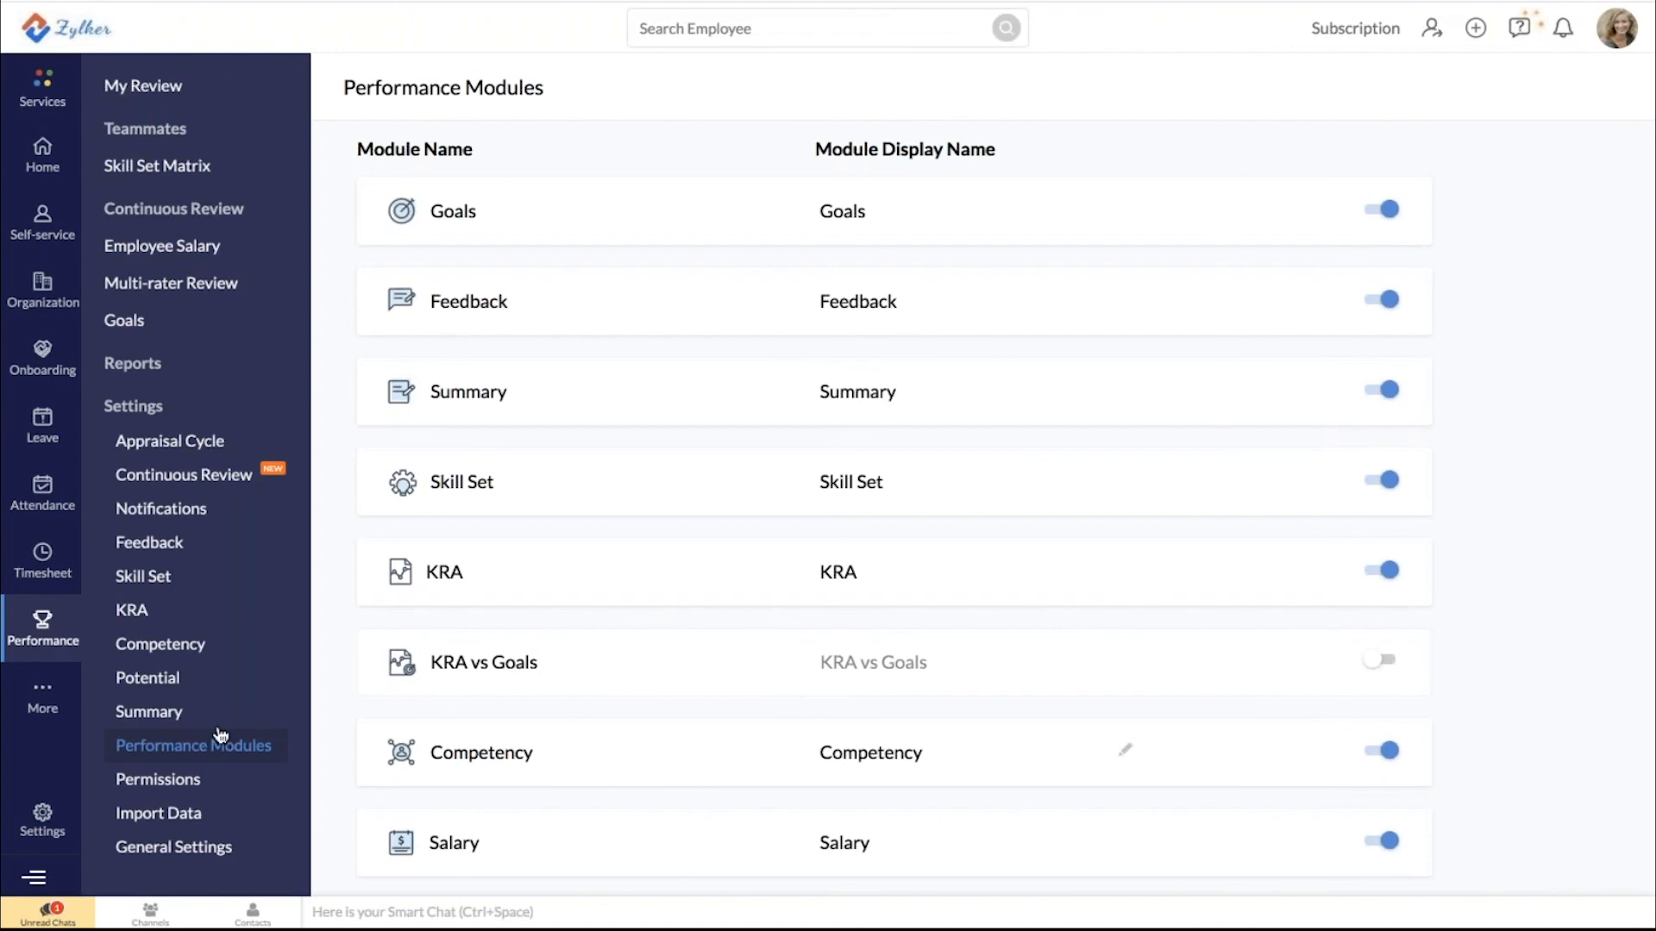
left_click(195, 443)
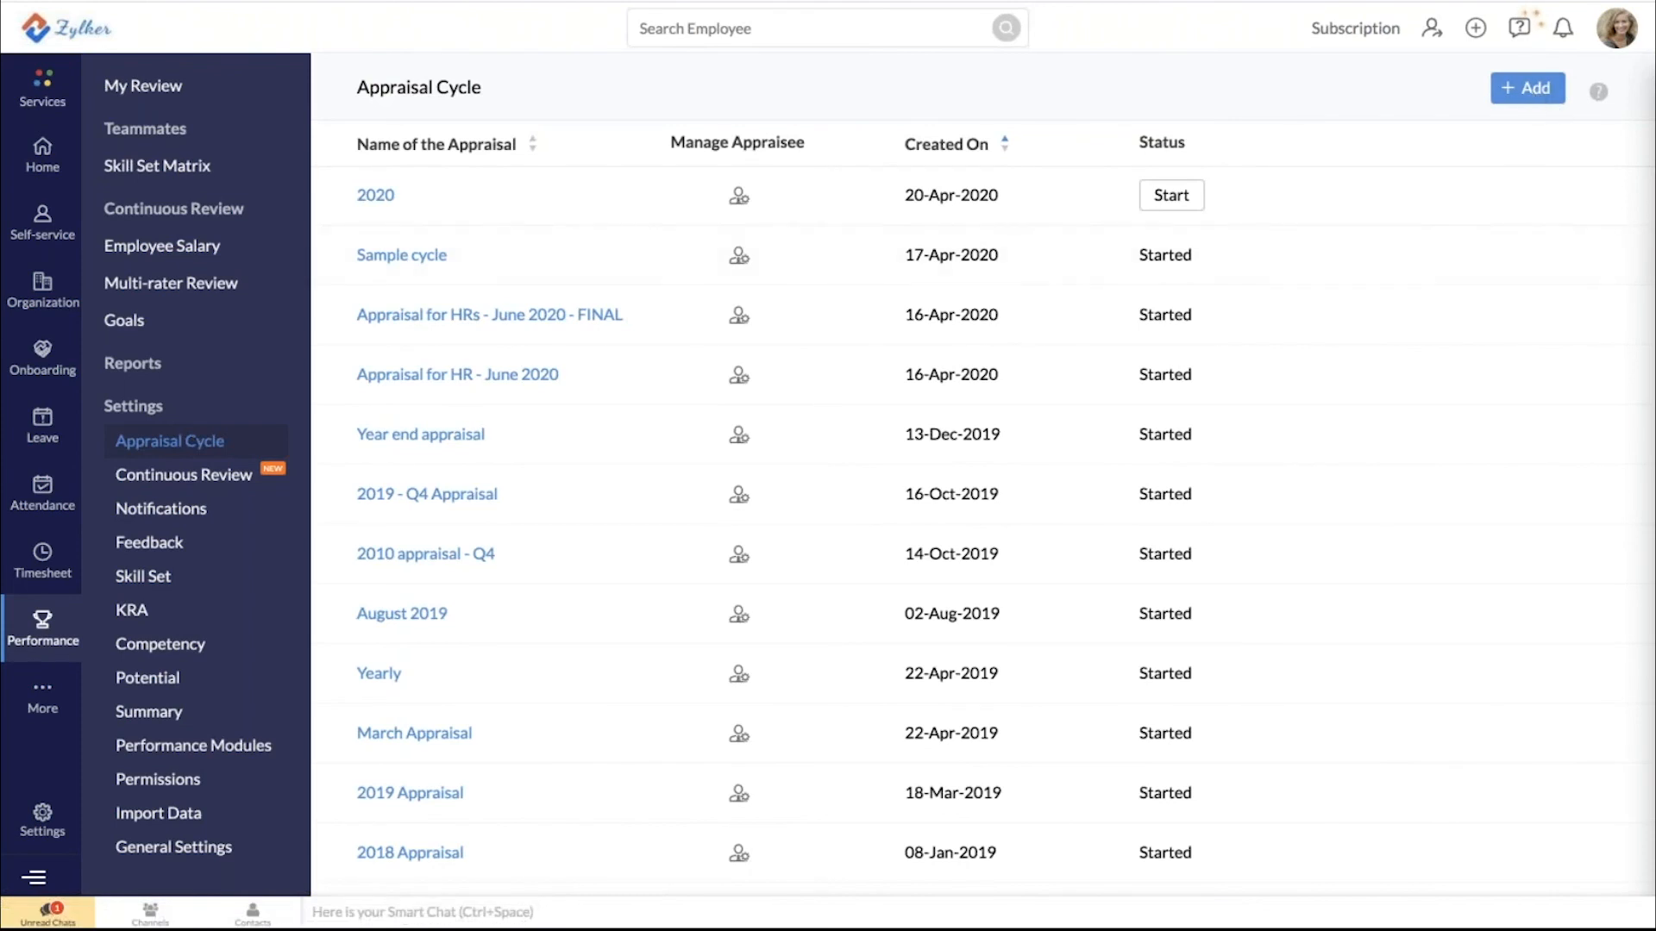
Start adding an appraisal cycle, enable Self Appraisal, and review the process, module, applicability and rating sections of the form
left_click(1528, 88)
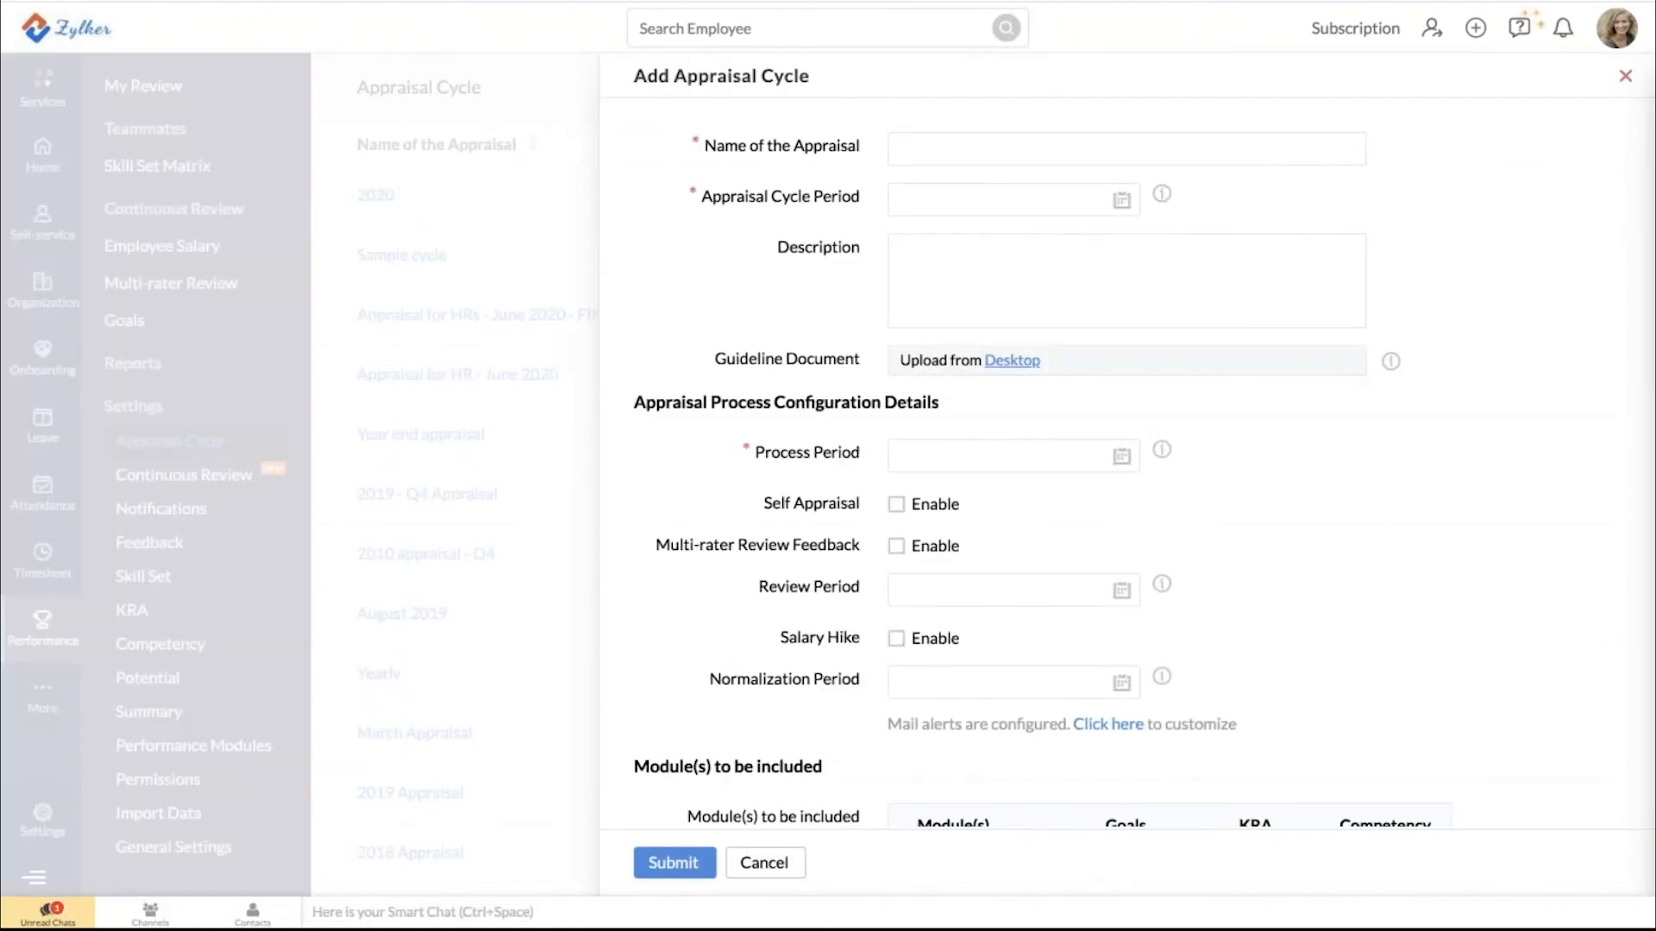
scroll(1427, 254, "down", 1)
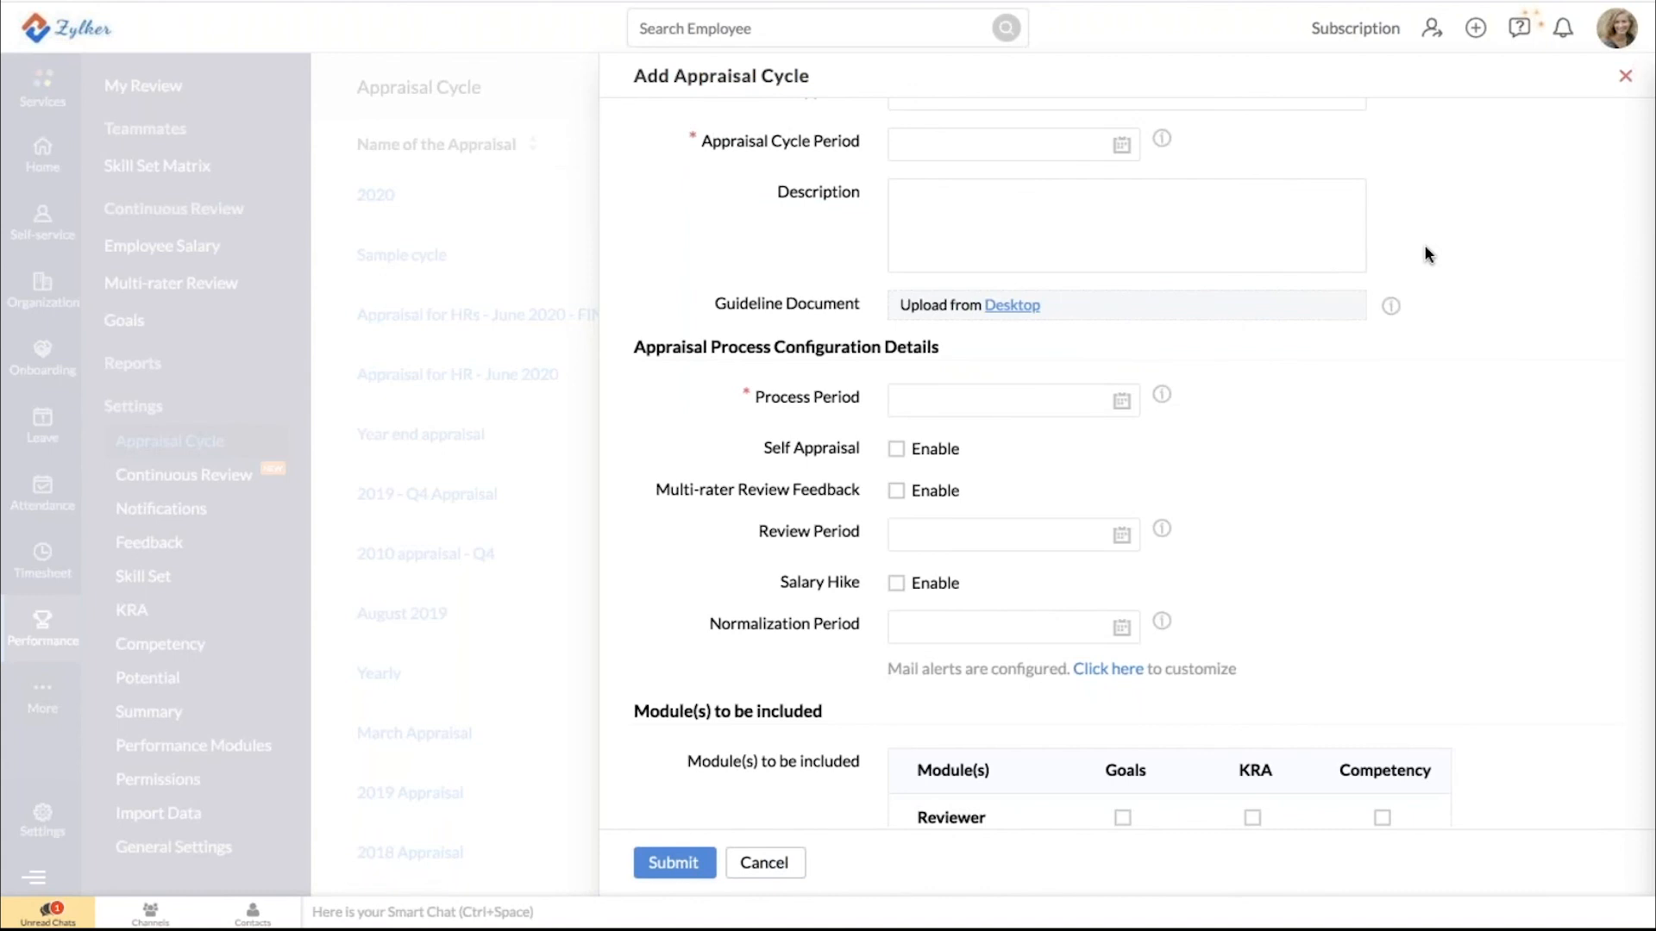
left_click(896, 449)
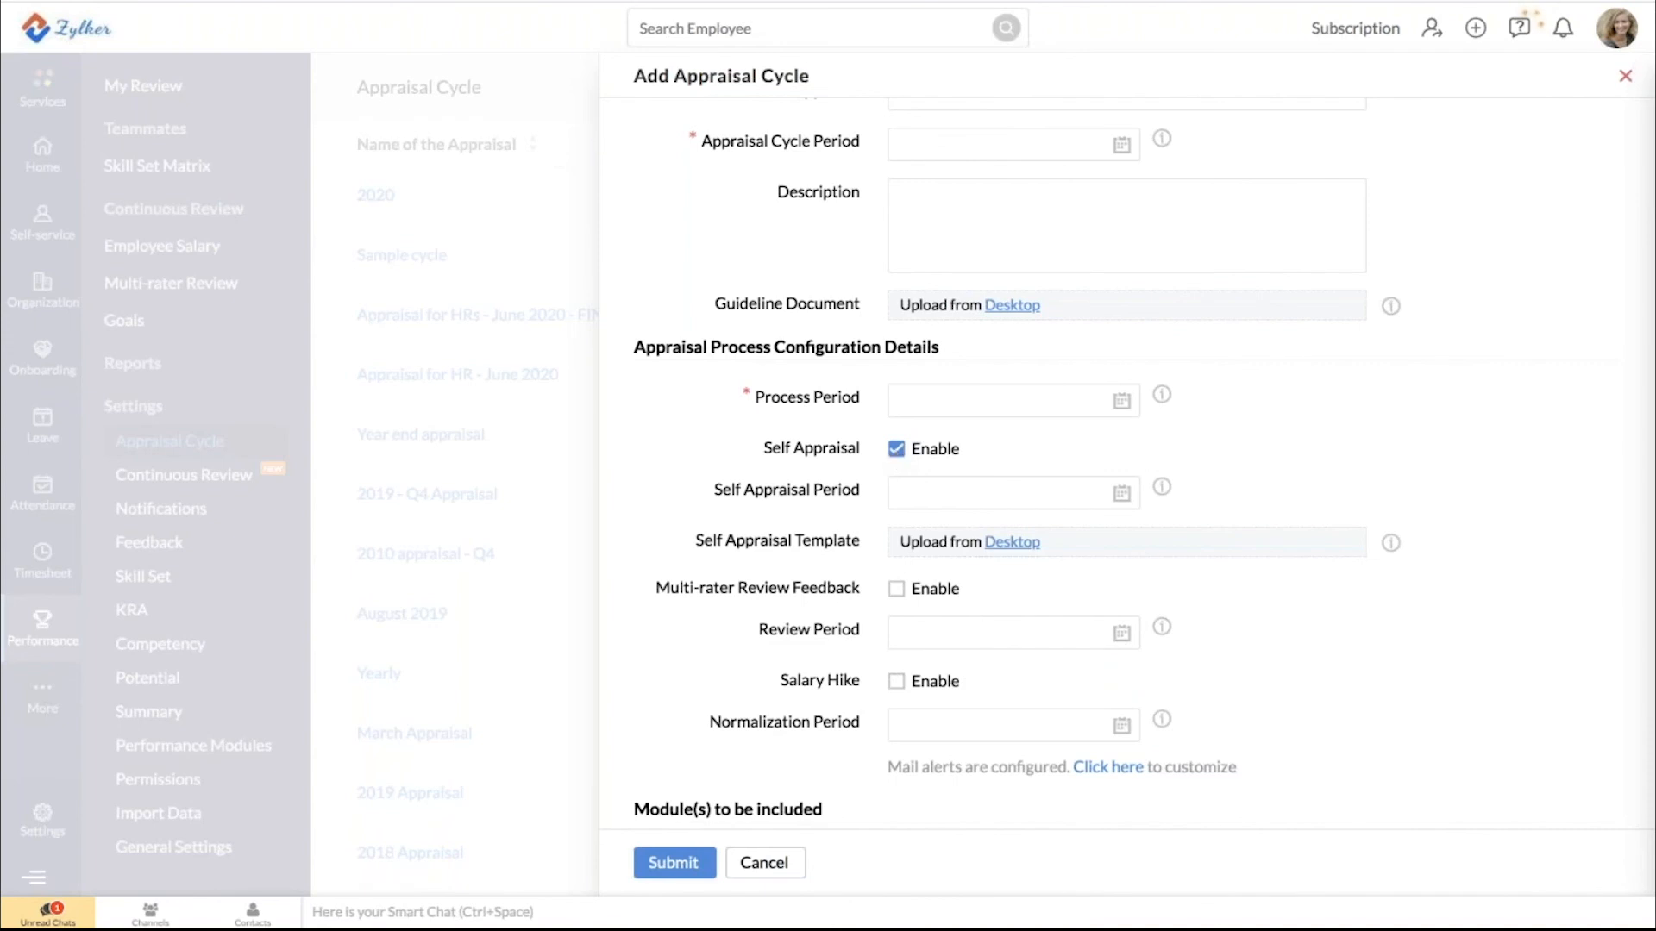
scroll(898, 457, "down", 5)
scroll(1027, 525, "up", 1)
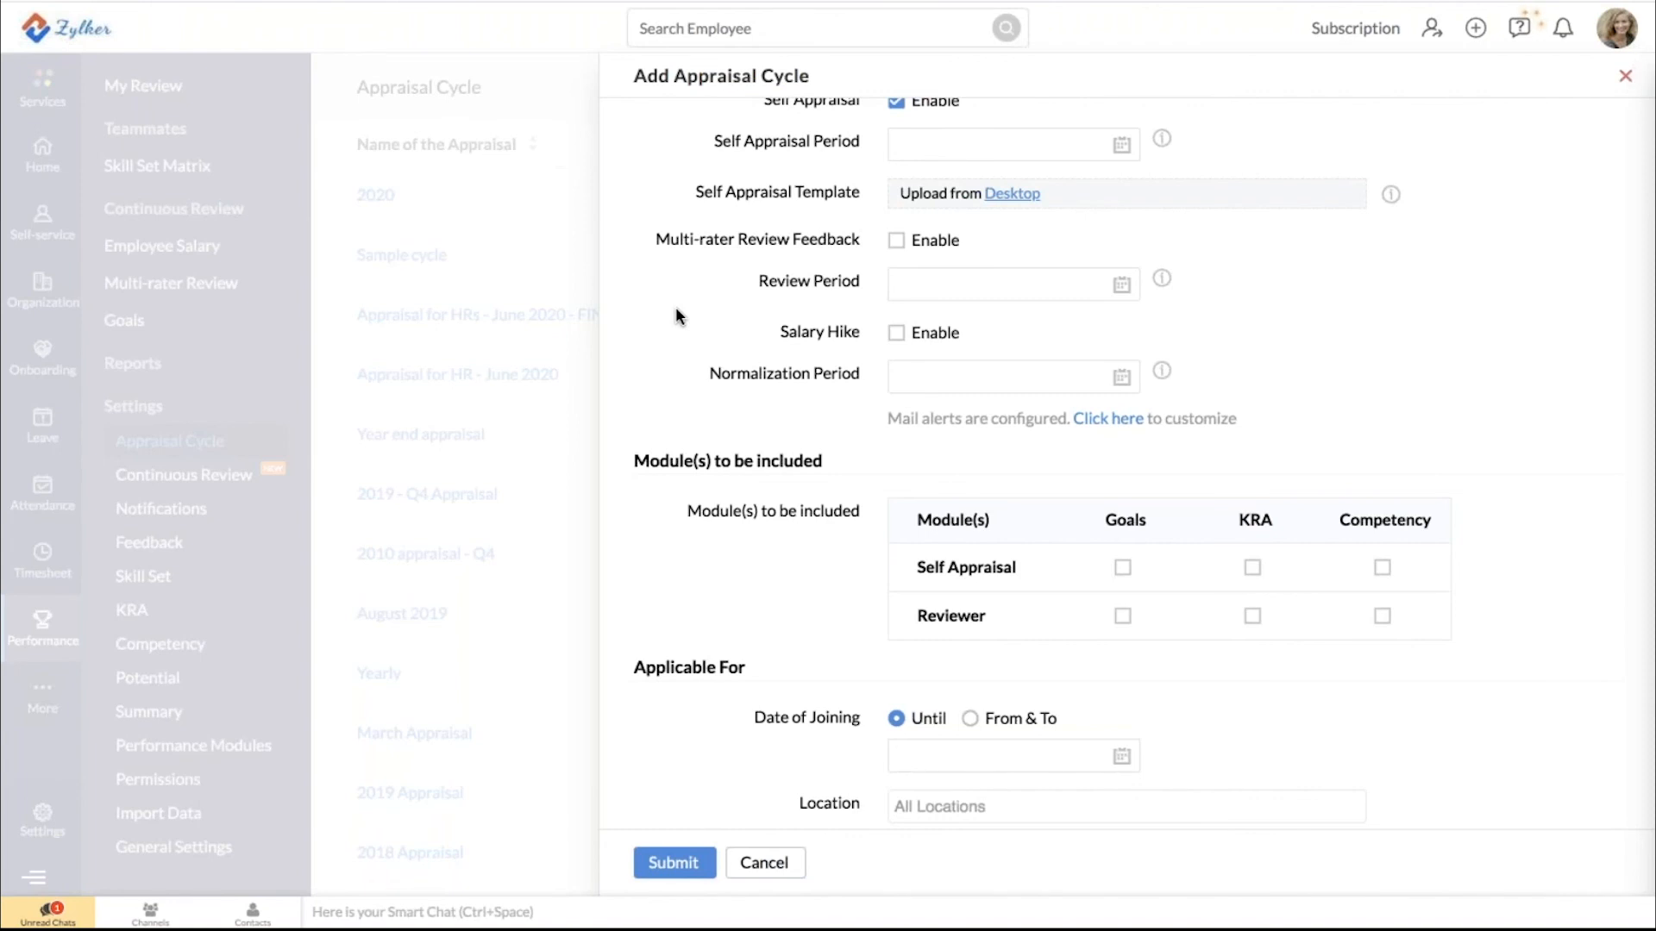
scroll(1030, 441, "down", 10)
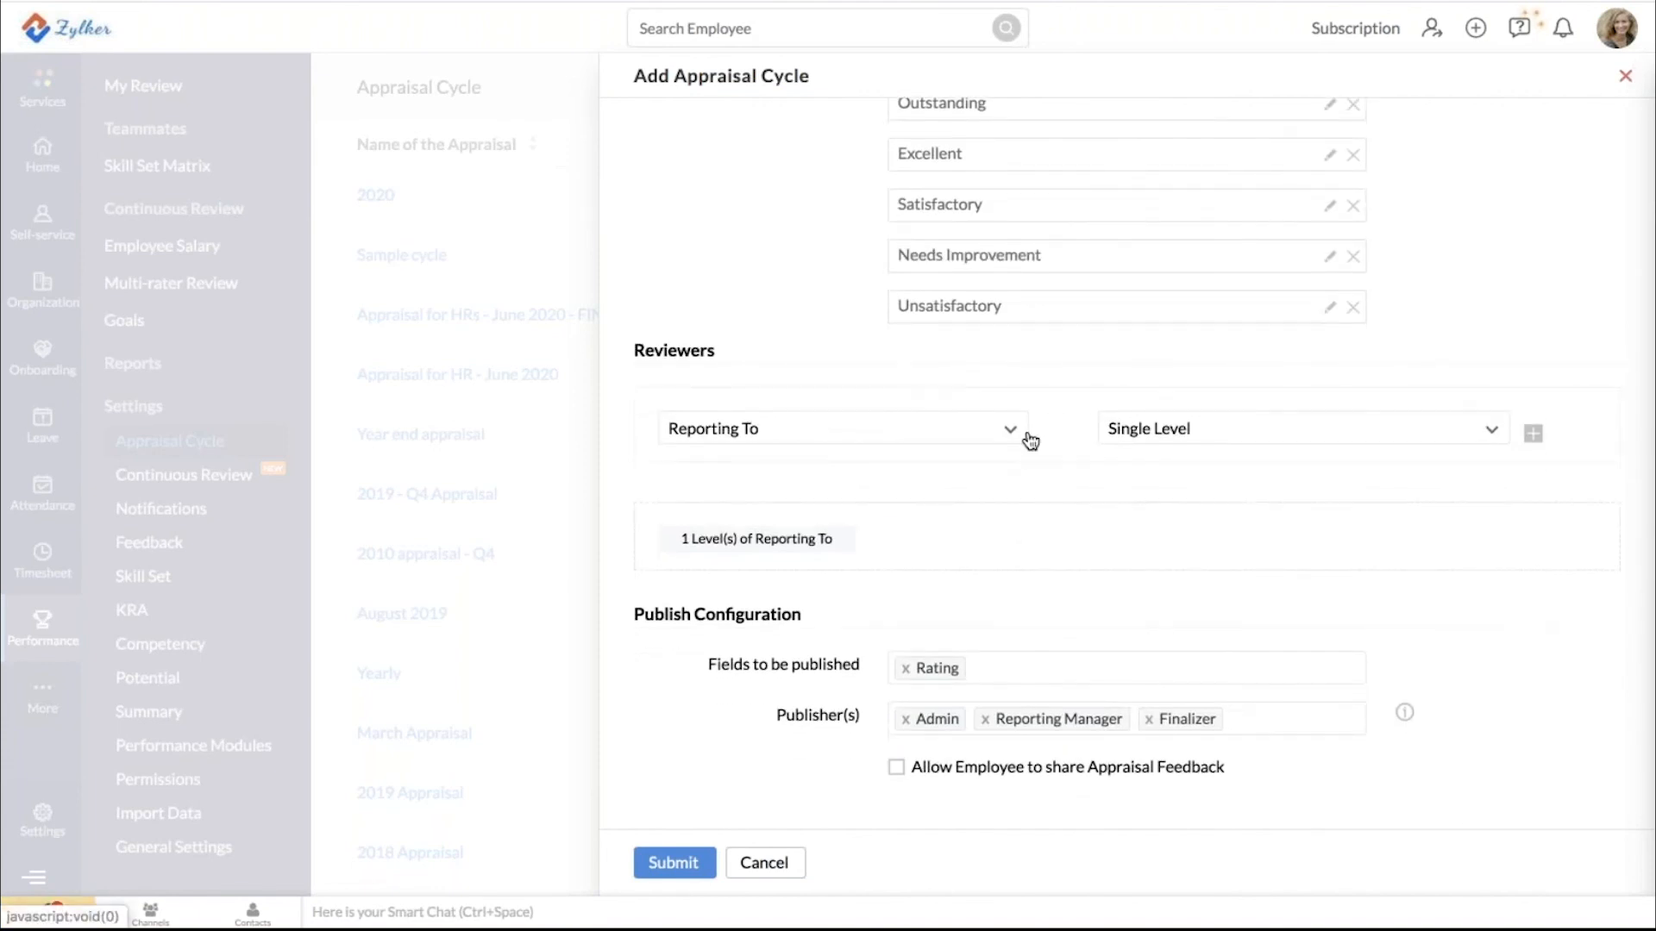
Try adding an Employee reviewer level, view the publishable fields, allow employees to share appraisal feedback, and close the form without submitting
left_click(1533, 433)
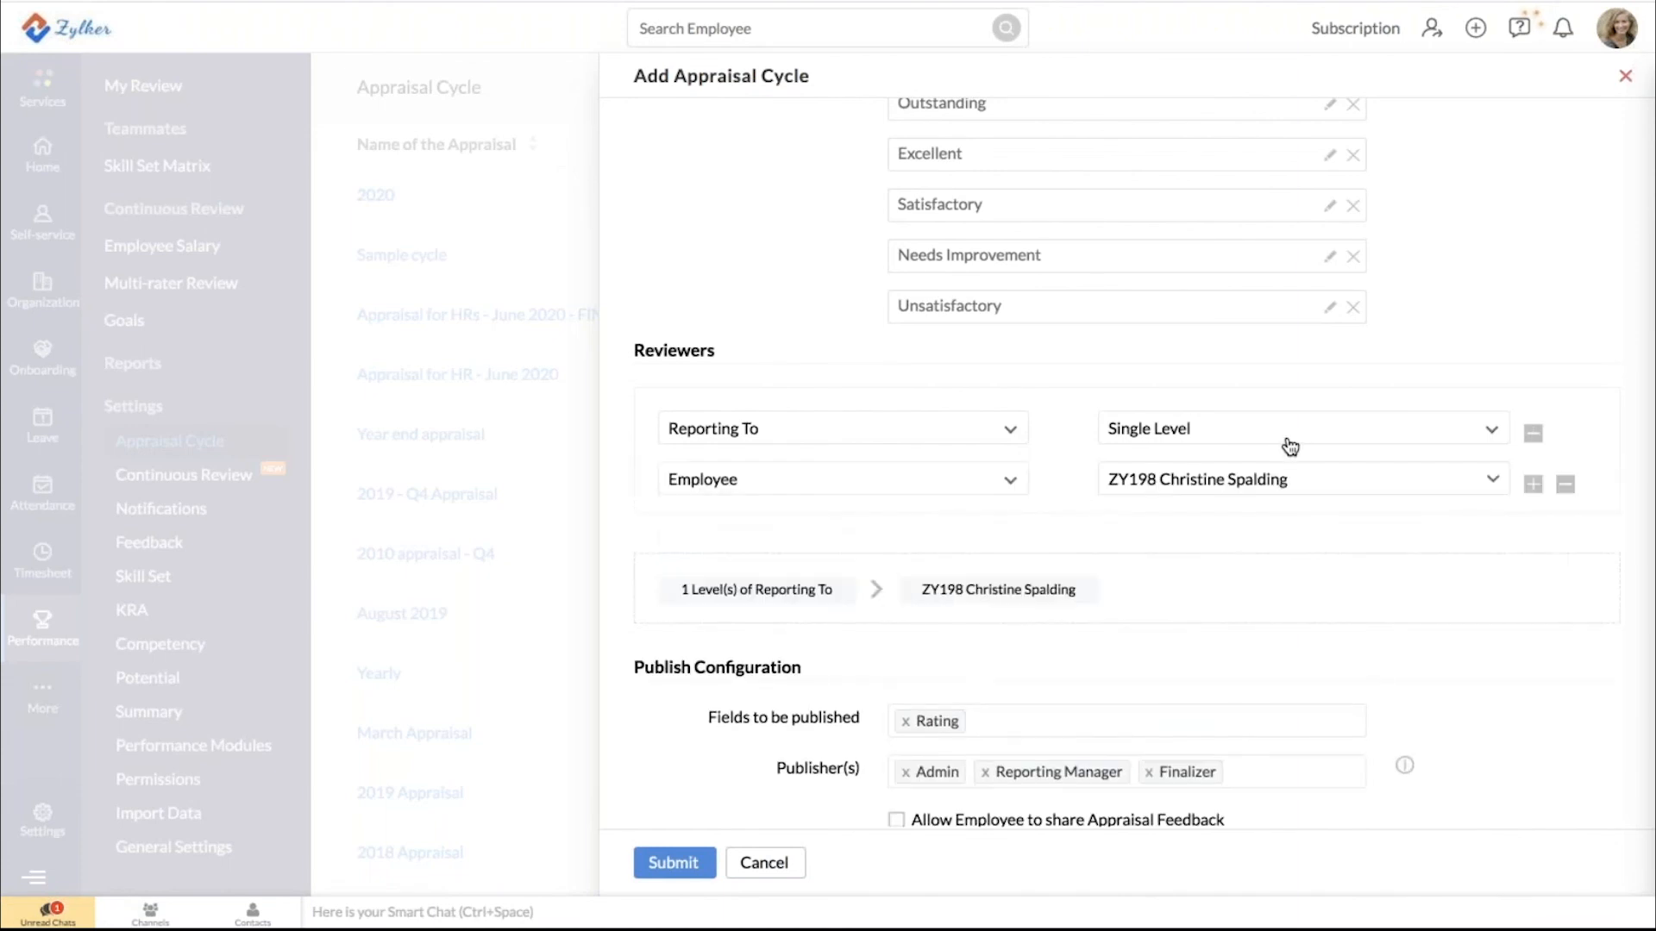
scroll(1161, 490, "down", 1)
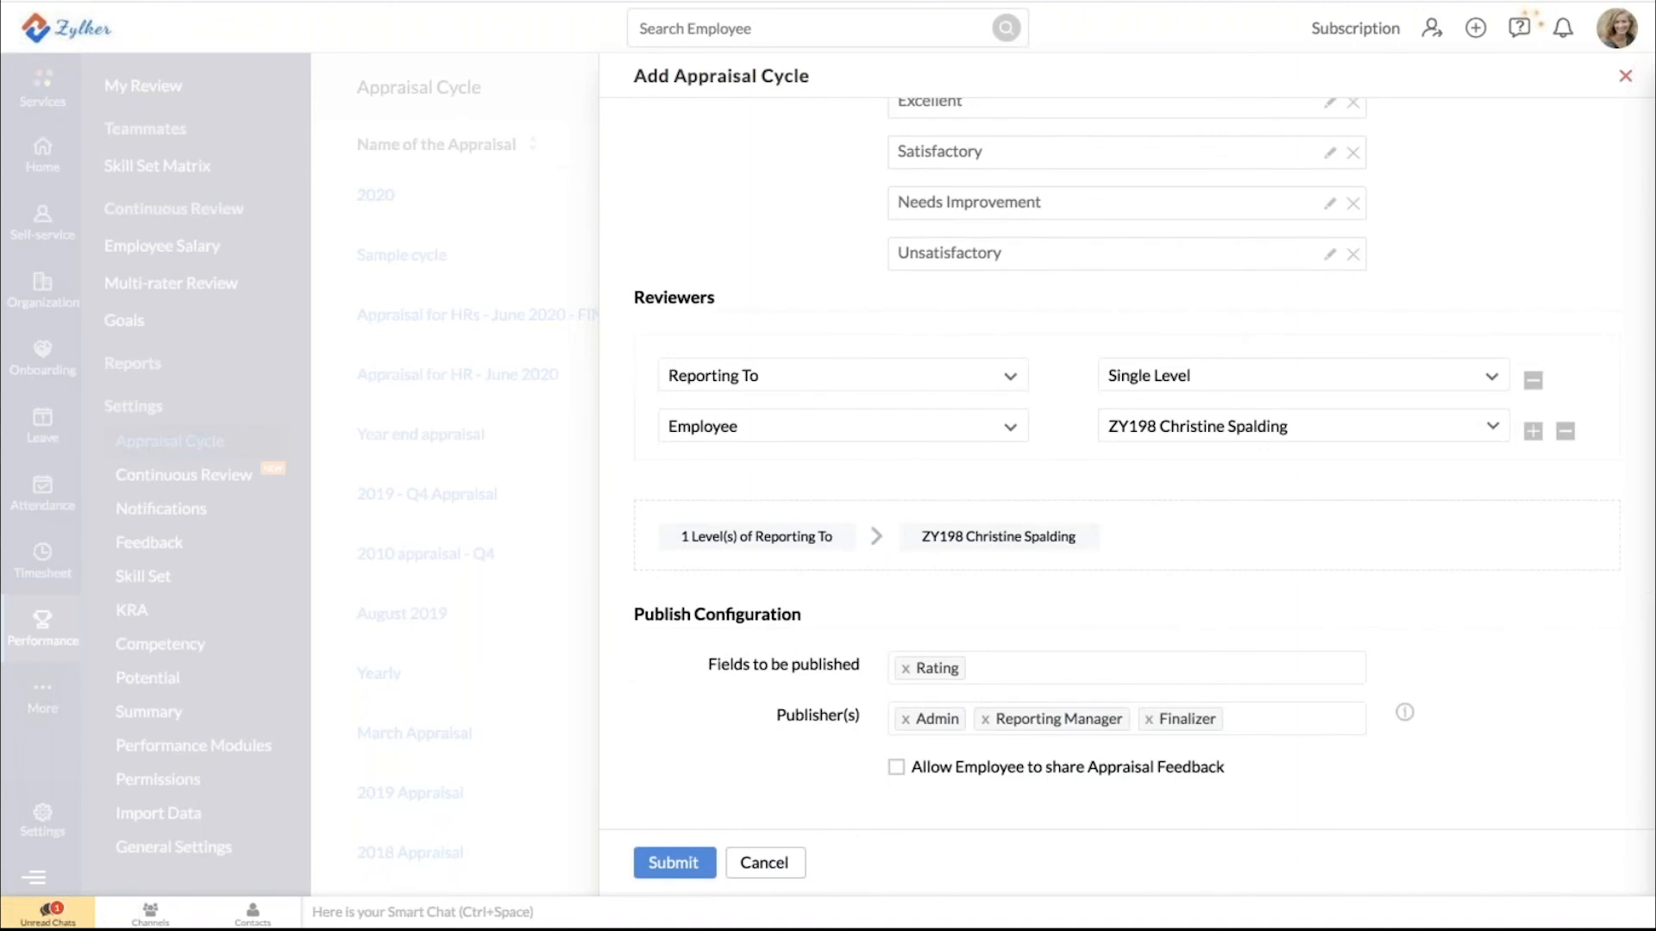
left_click(992, 666)
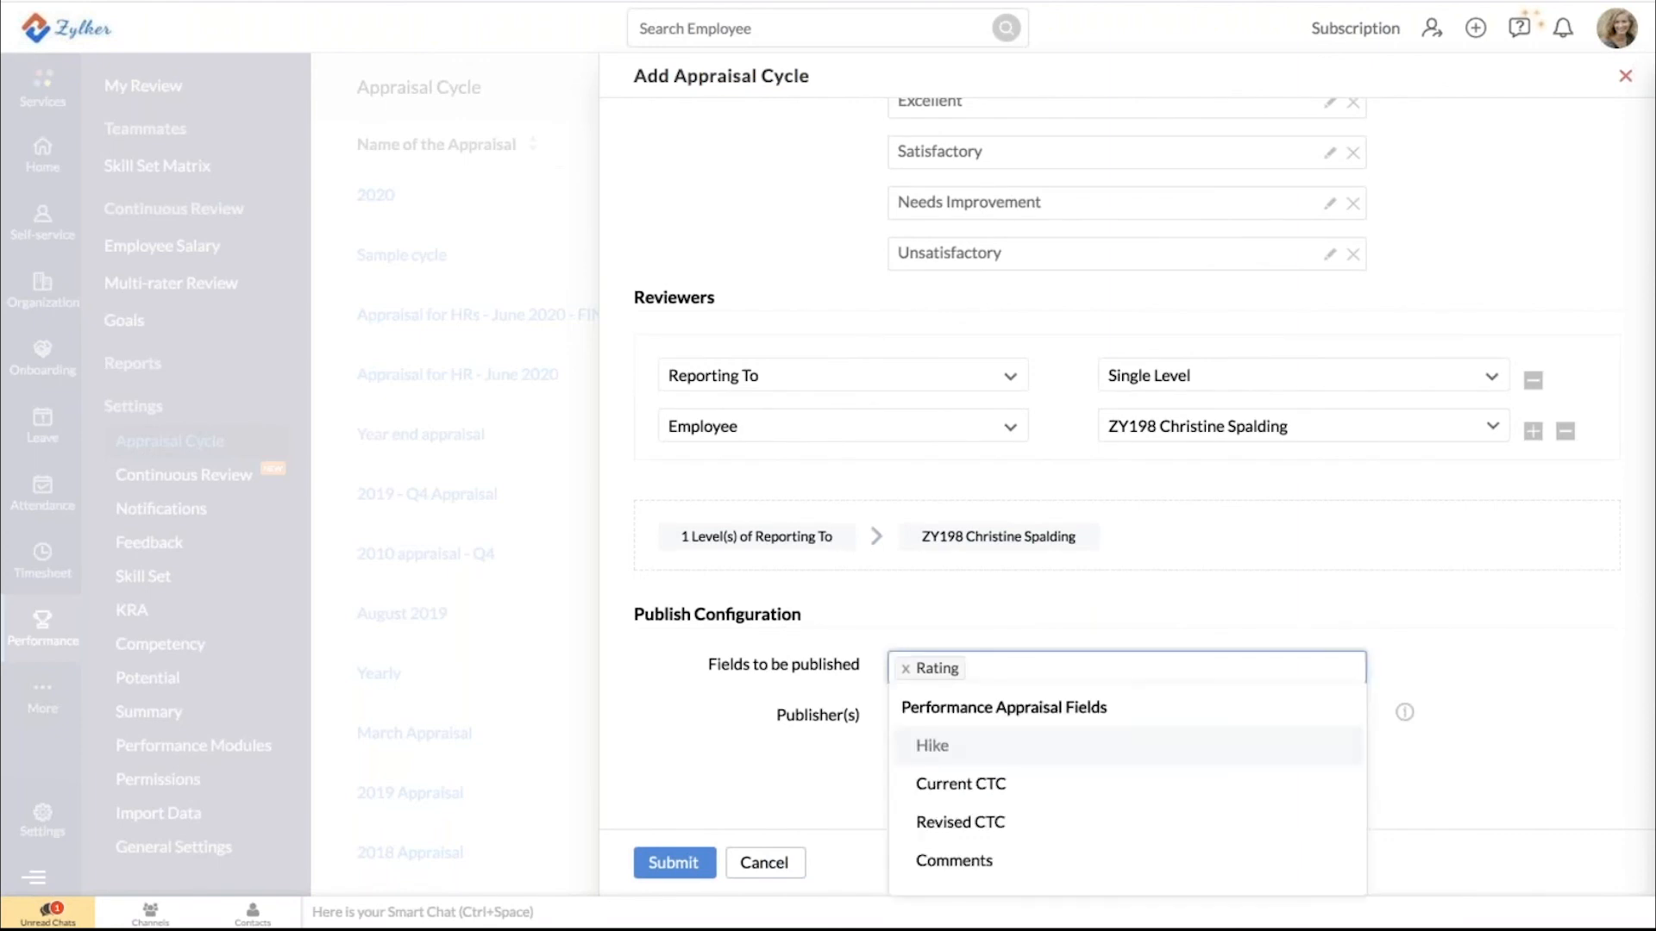
left_click(819, 751)
left_click(897, 770)
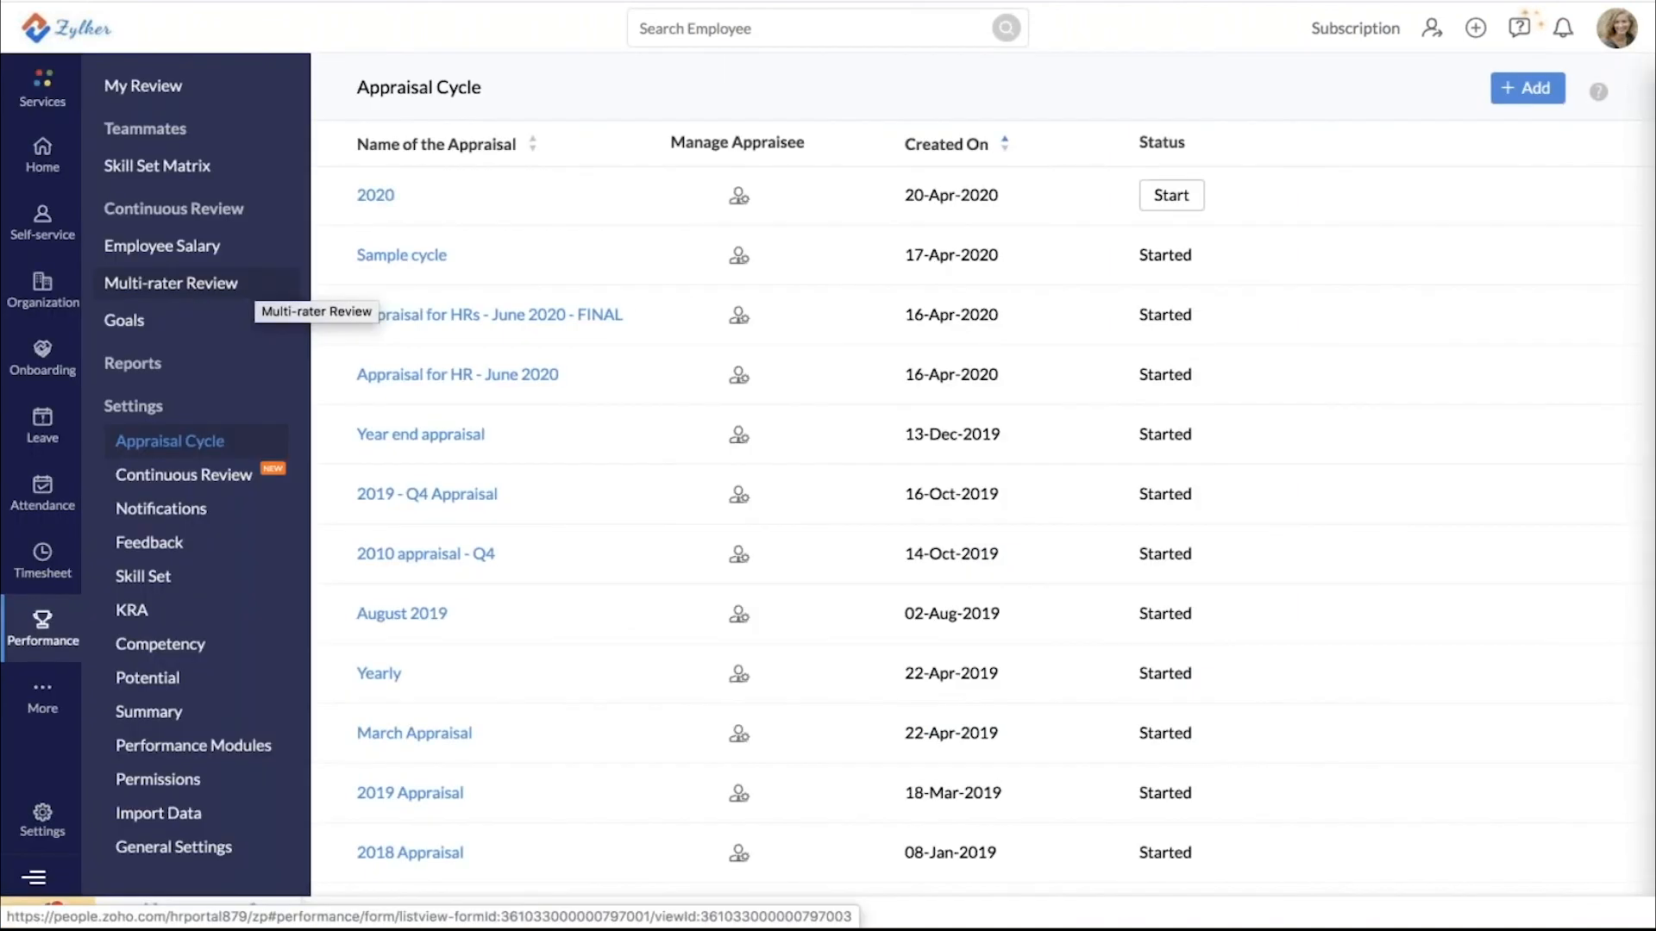
Open My Review in Performance and view its KRA, Goals and Skill Set sections
left_click(199, 93)
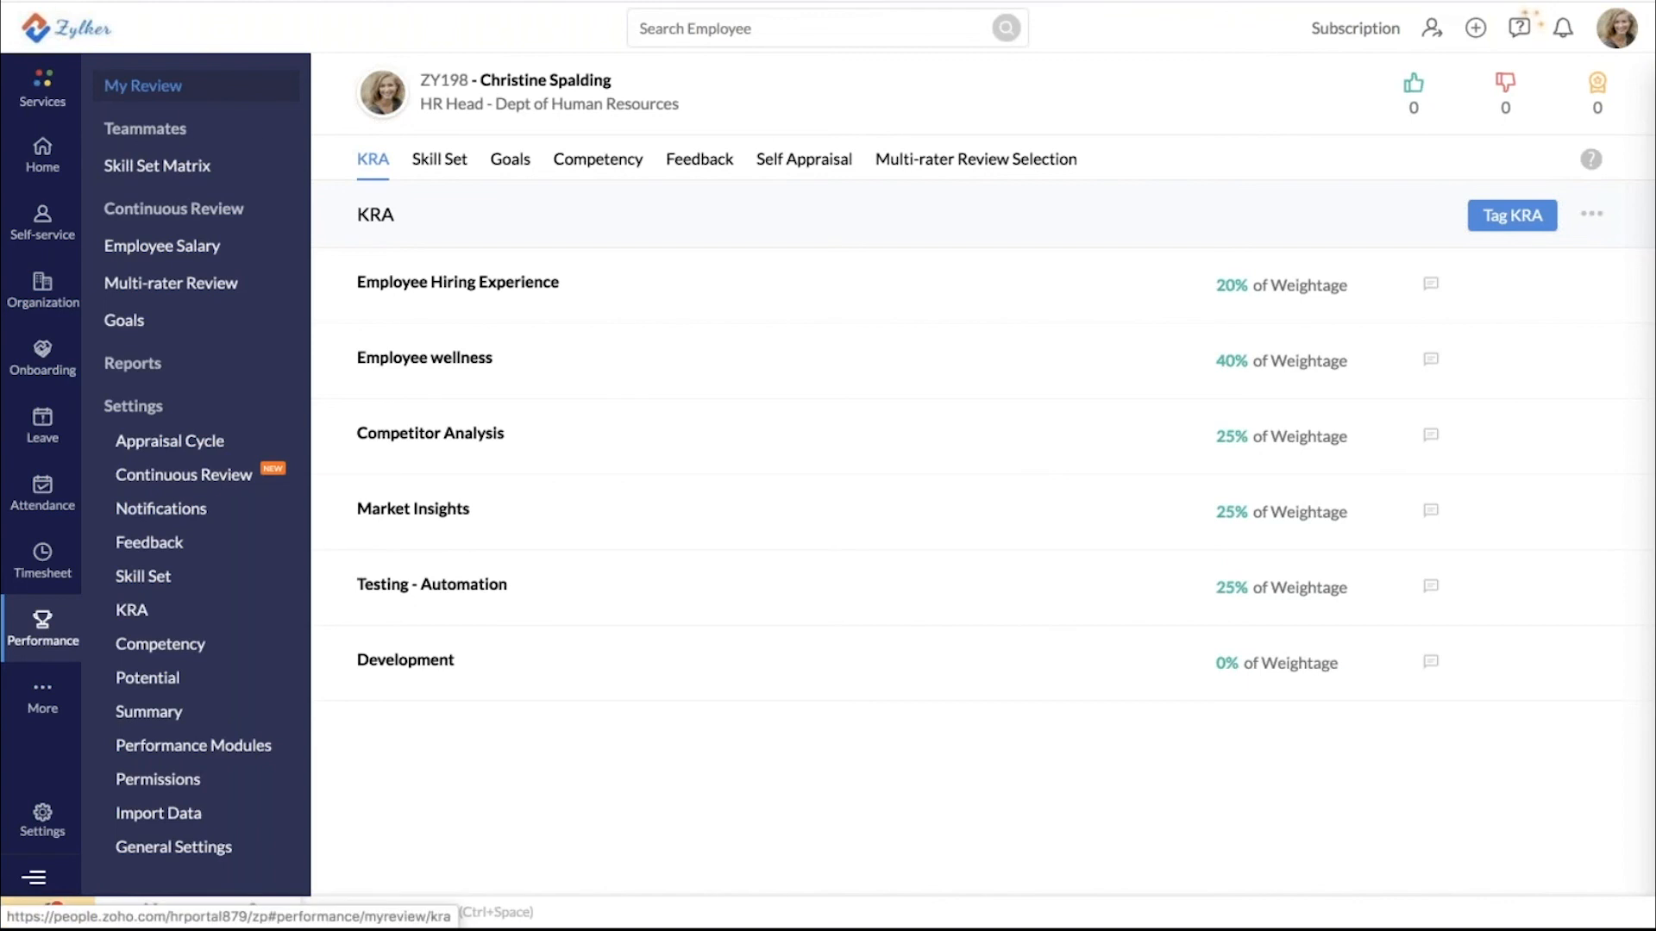
left_click(519, 164)
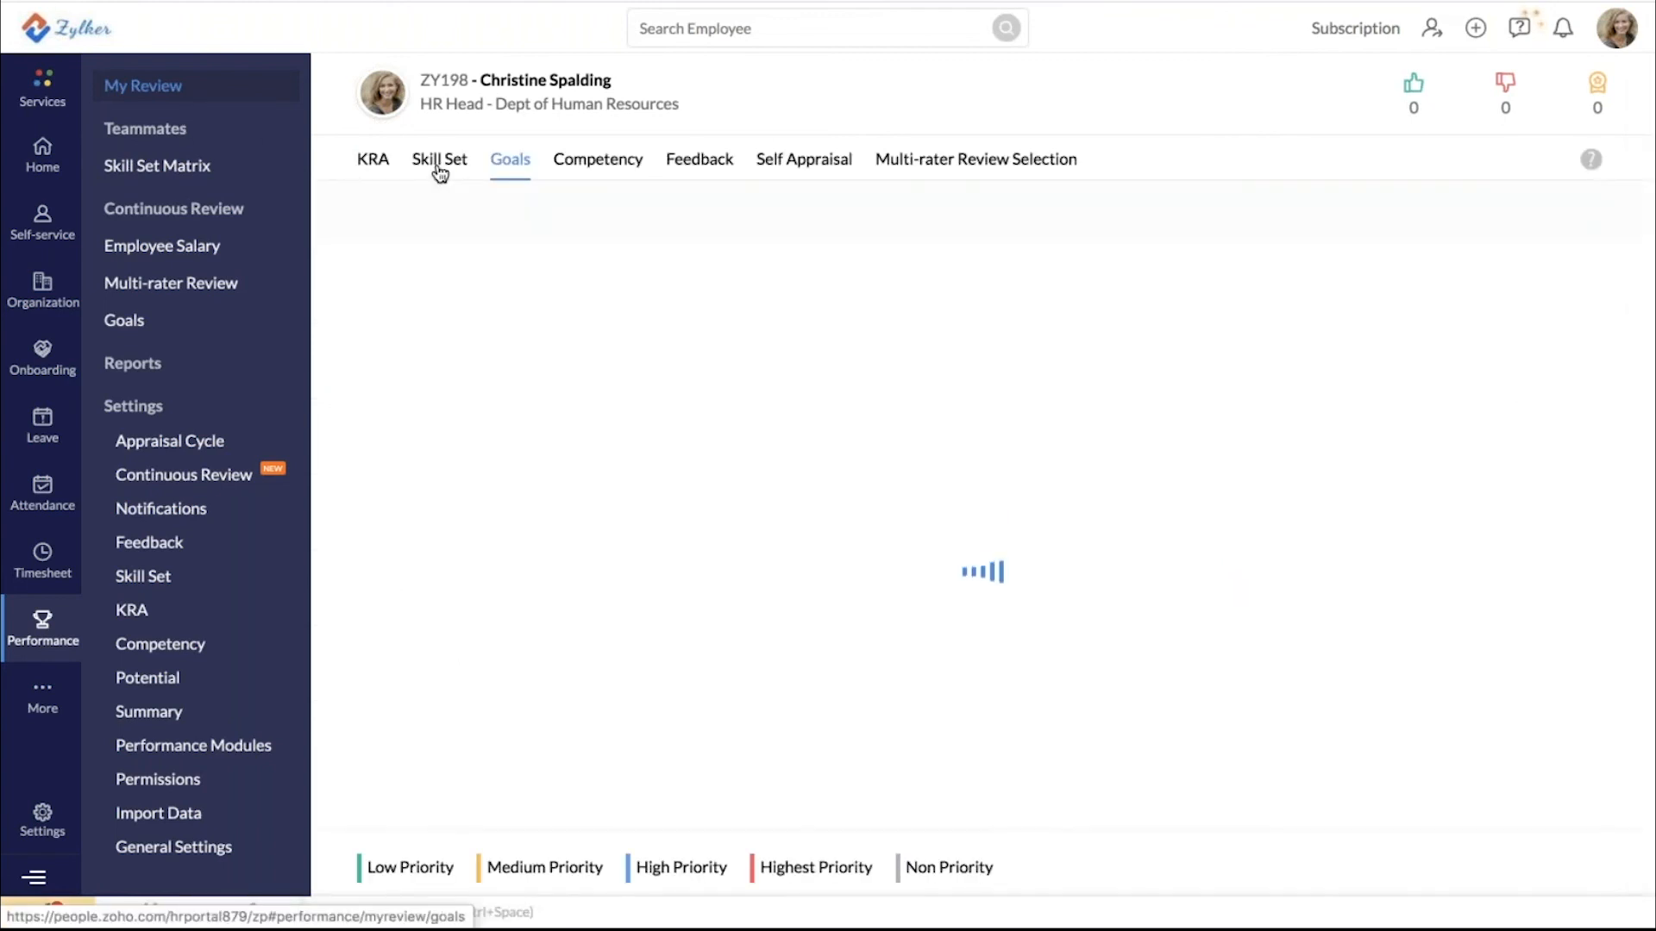
left_click(439, 164)
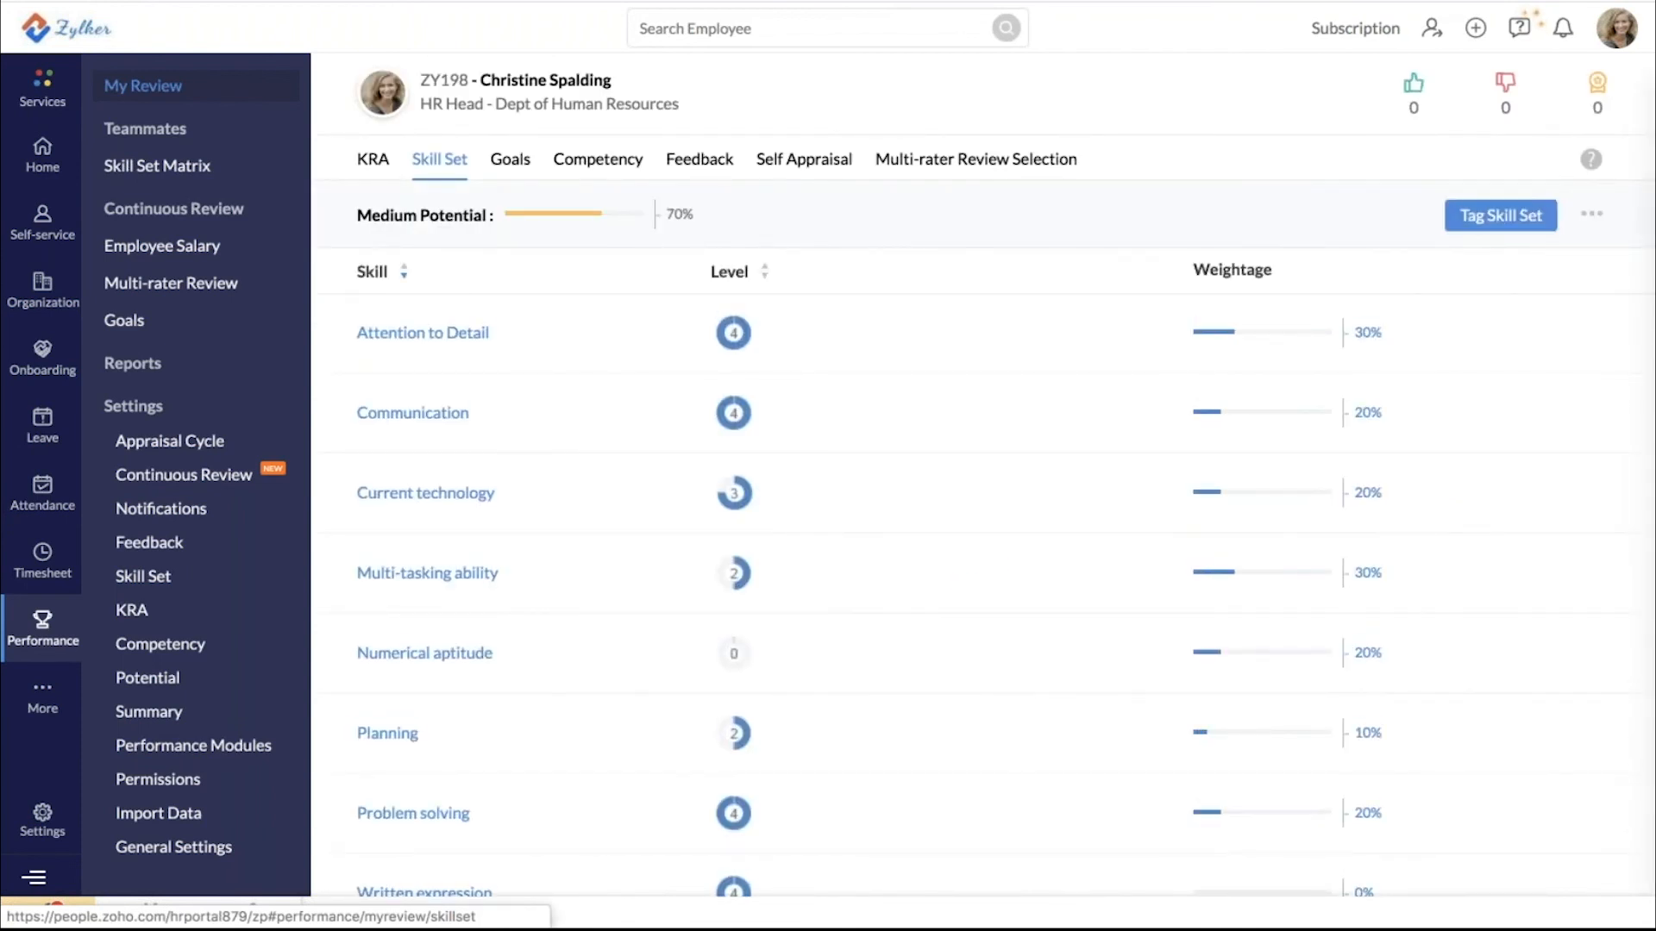
Open the performance reports and review the full Performance Vs Potential matrix for the Sample cycle
left_click(134, 366)
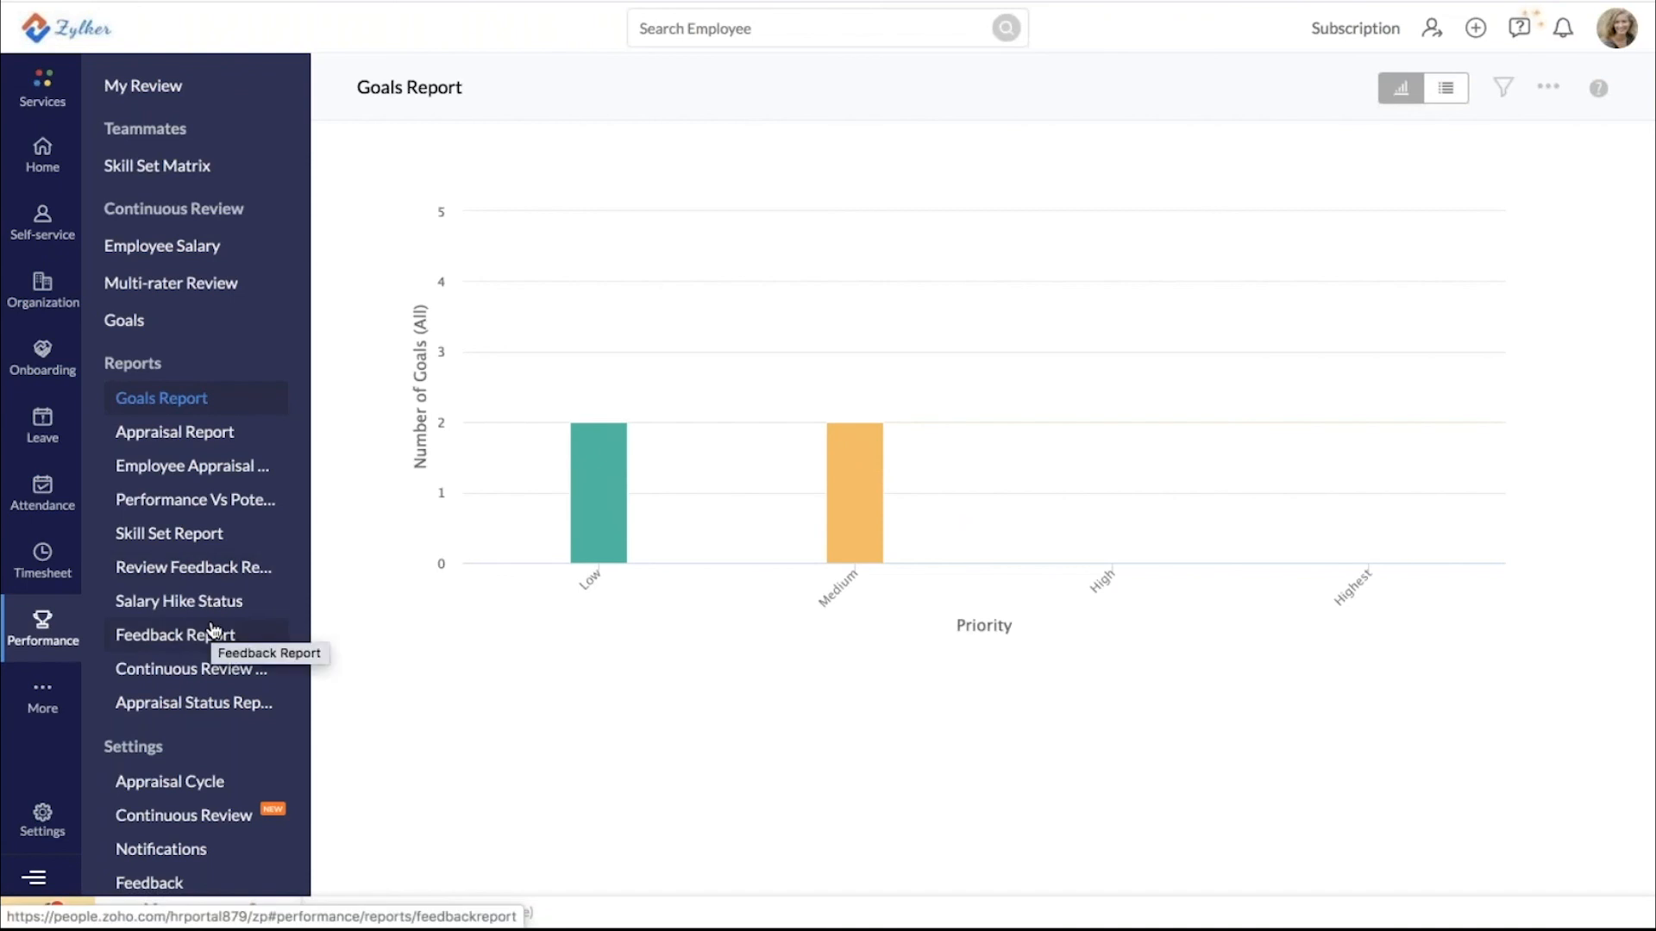
left_click(214, 508)
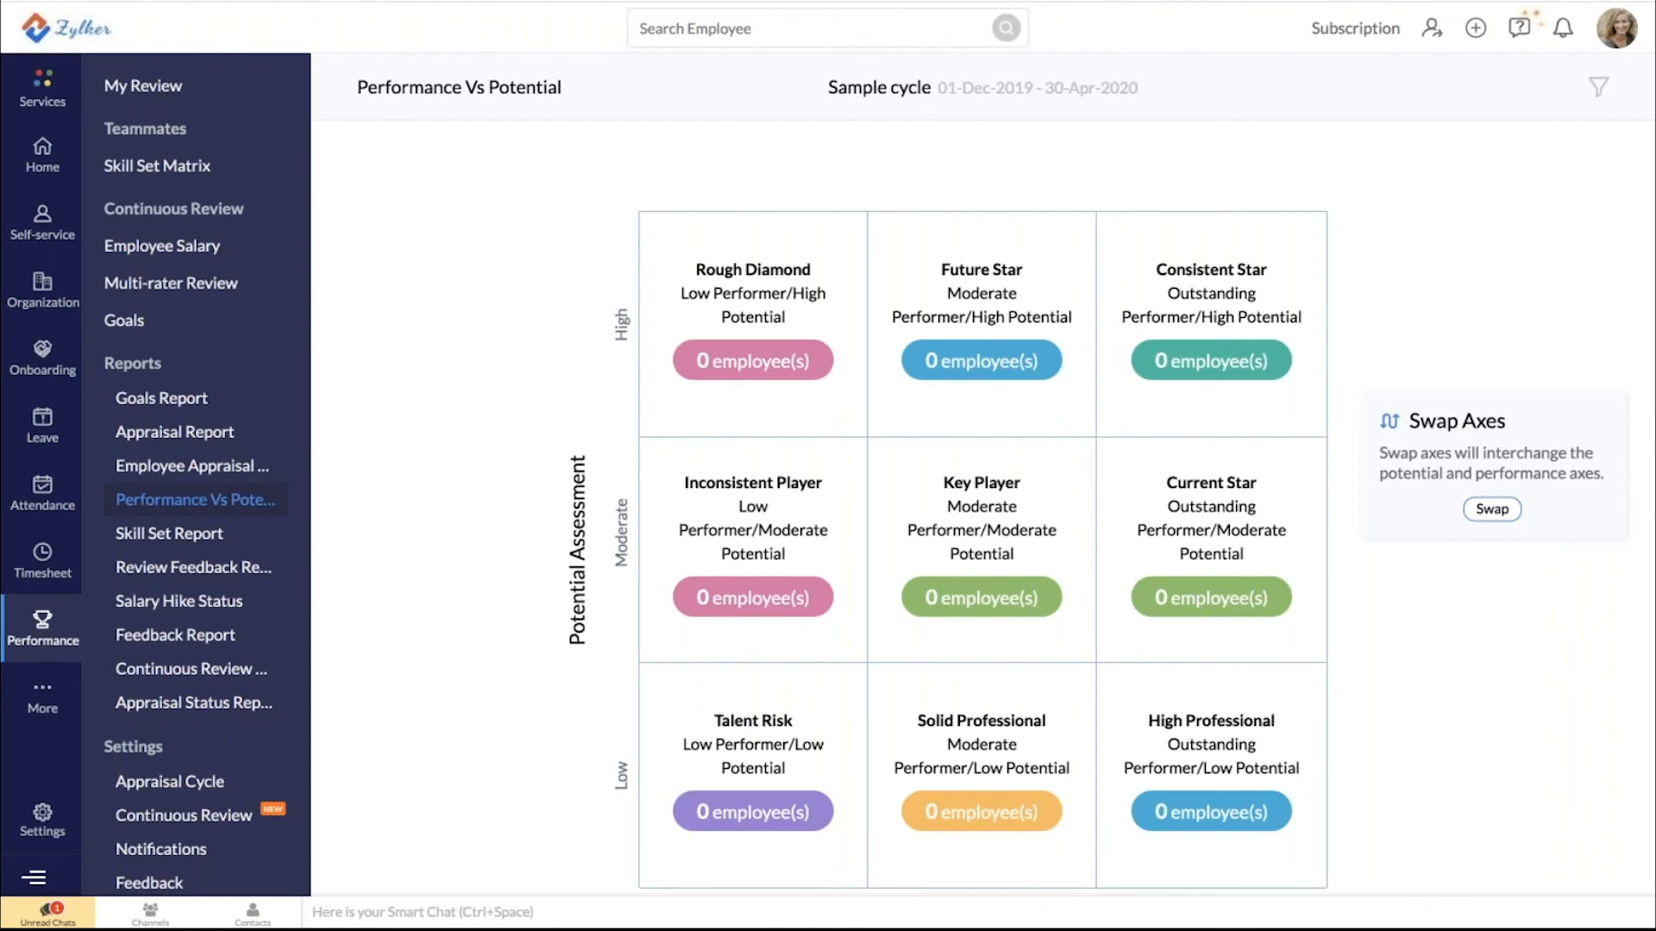
scroll(1109, 523, "down", 1)
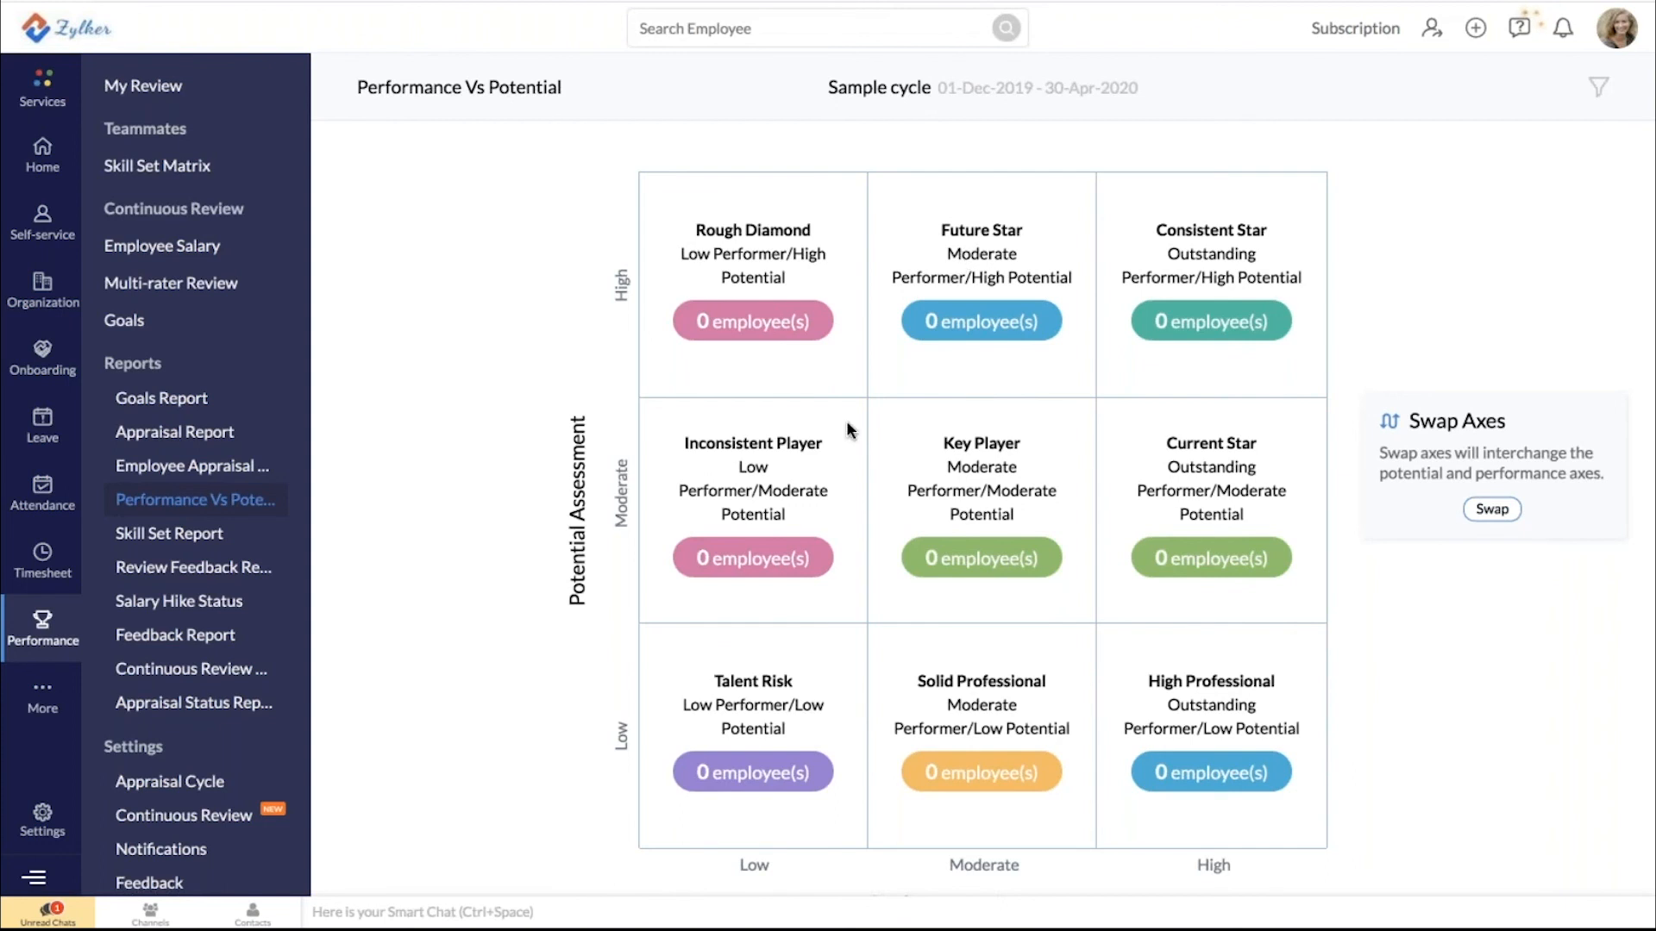
scroll(848, 428, "down", 1)
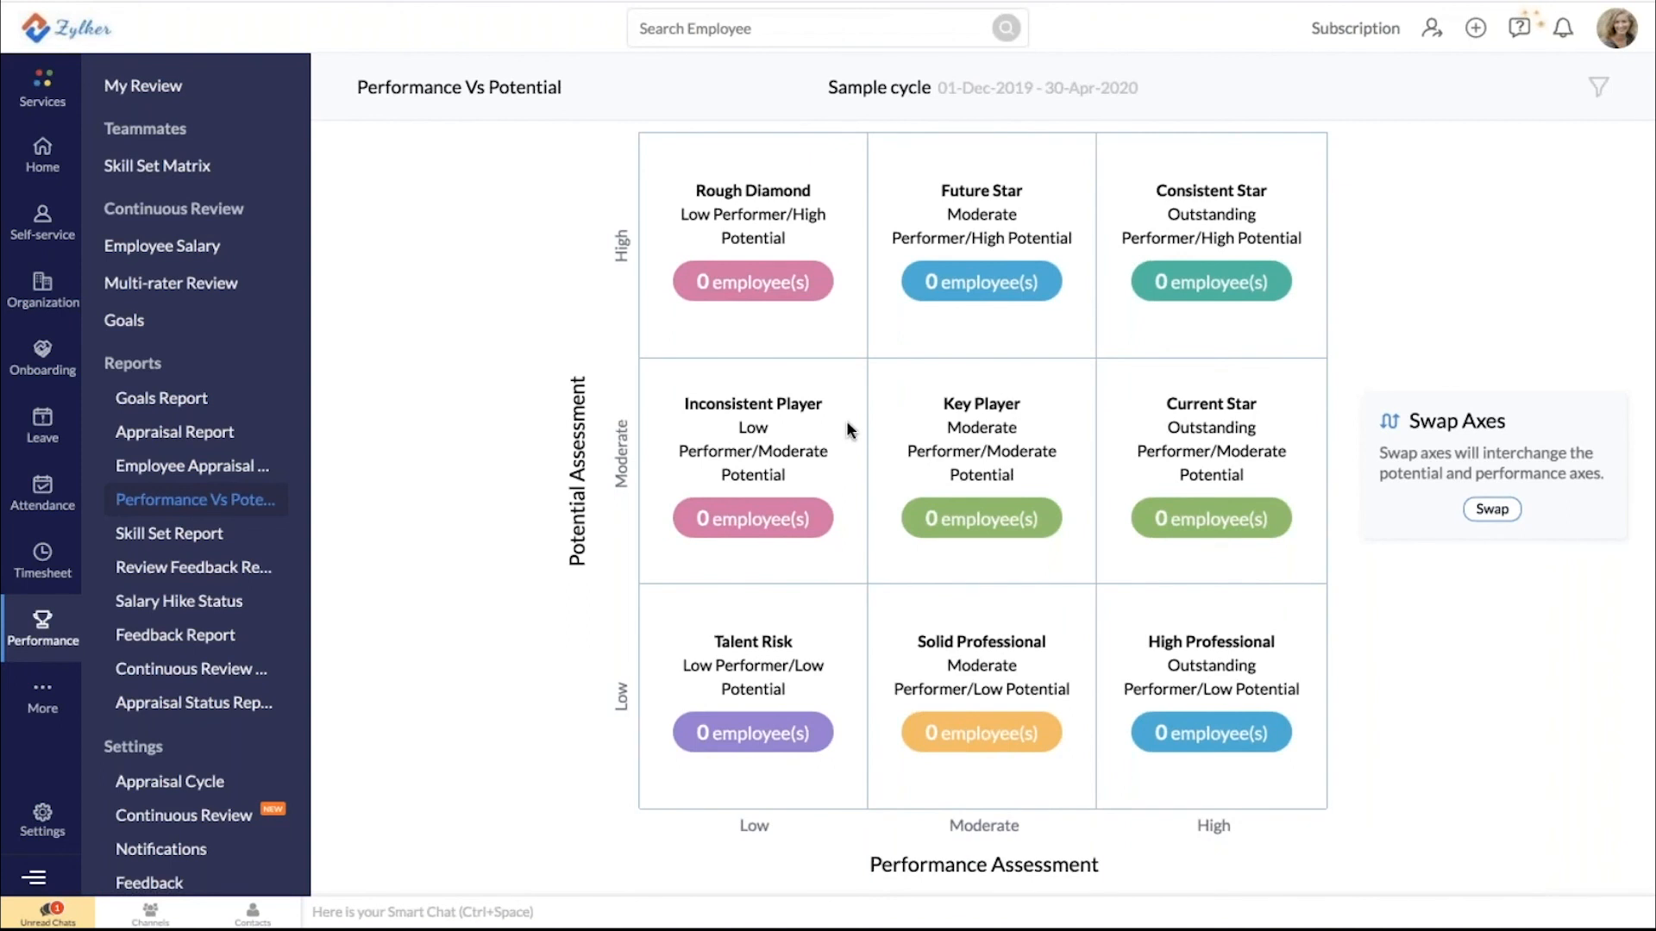
Open the LMS service and browse the courses in My Courses
left_click(42, 694)
left_click(167, 395)
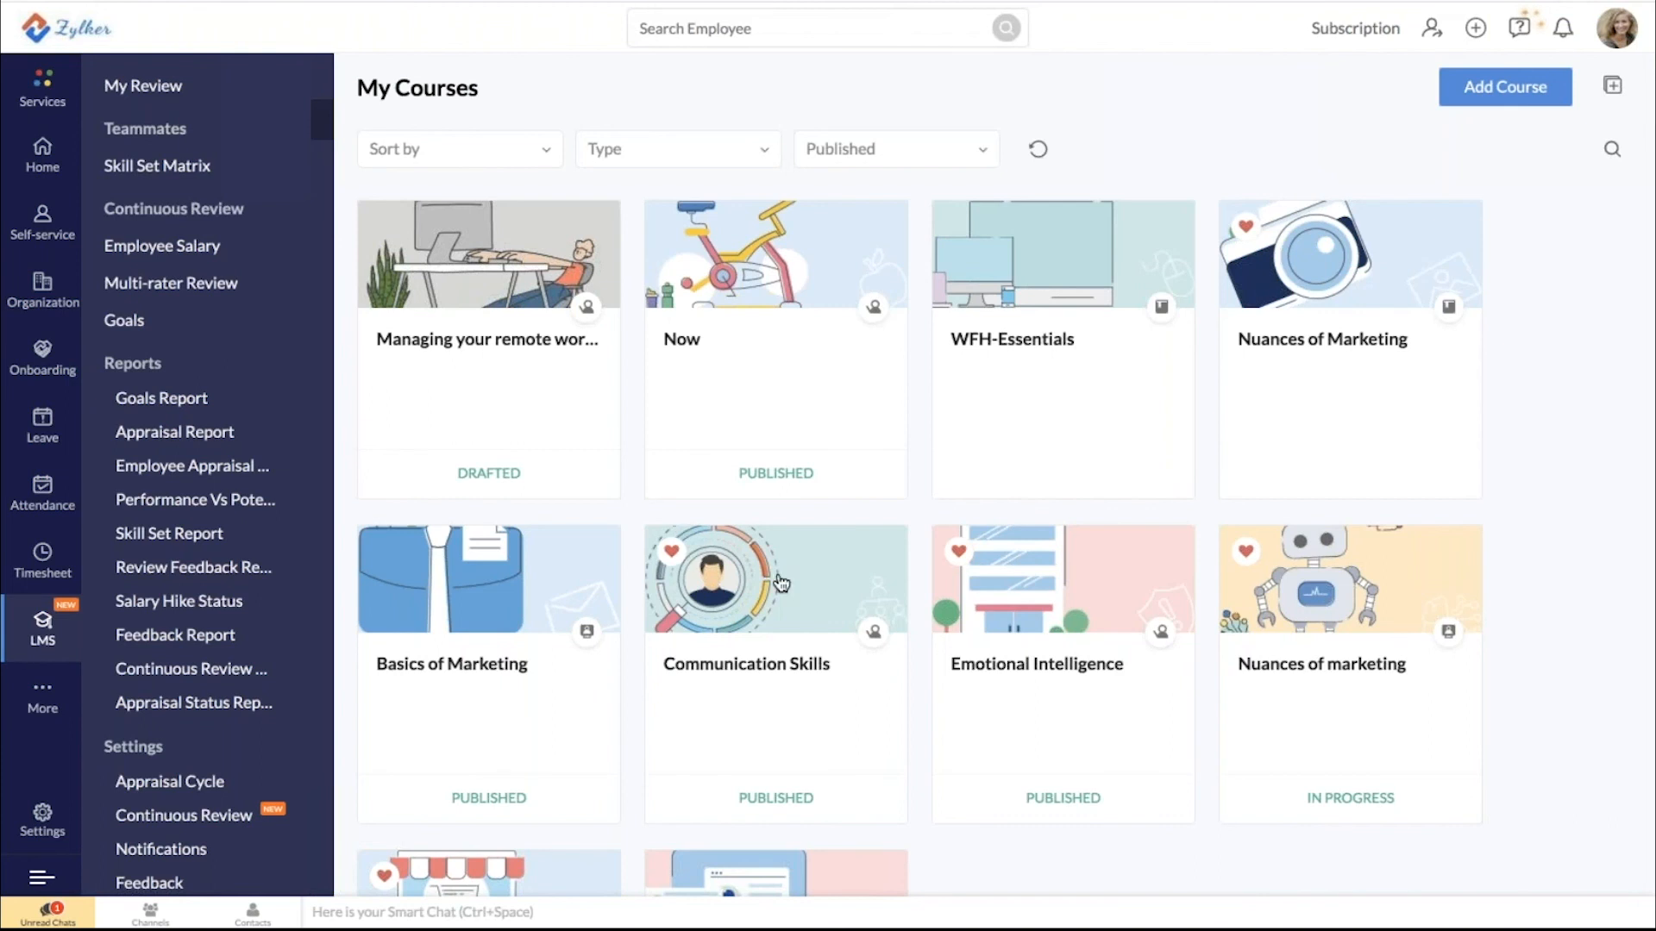
scroll(780, 581, "down", 3)
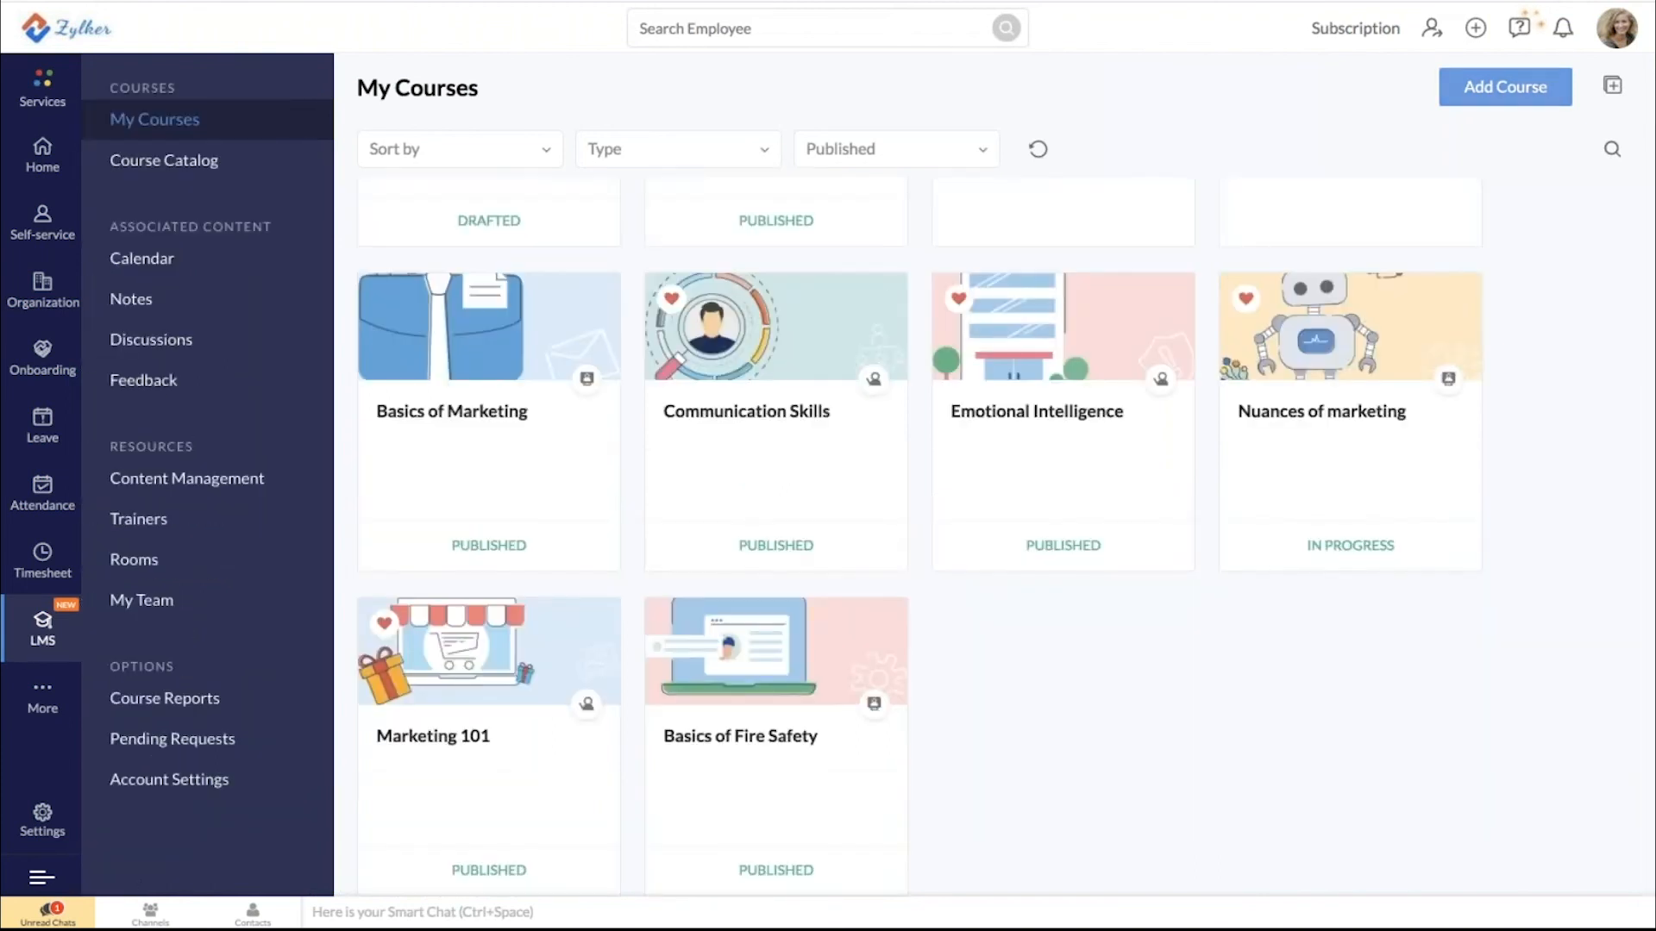
Review the Blended learning and E-Material types in the Add Course form, and close it without creating a course
left_click(1505, 86)
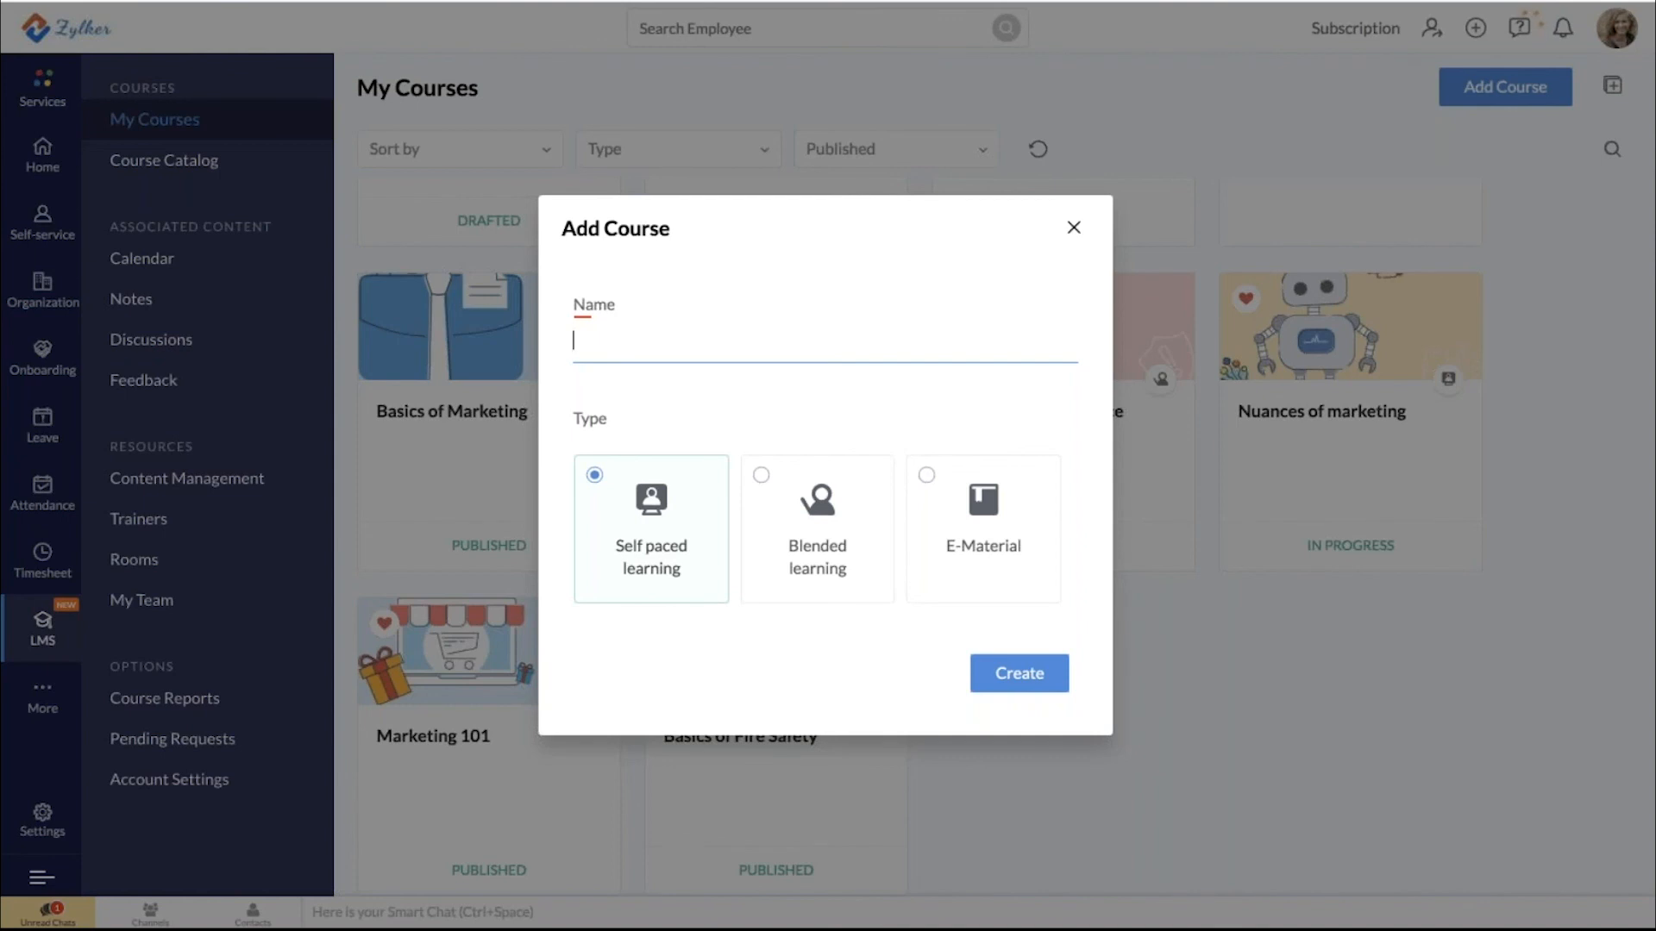
left_click(763, 477)
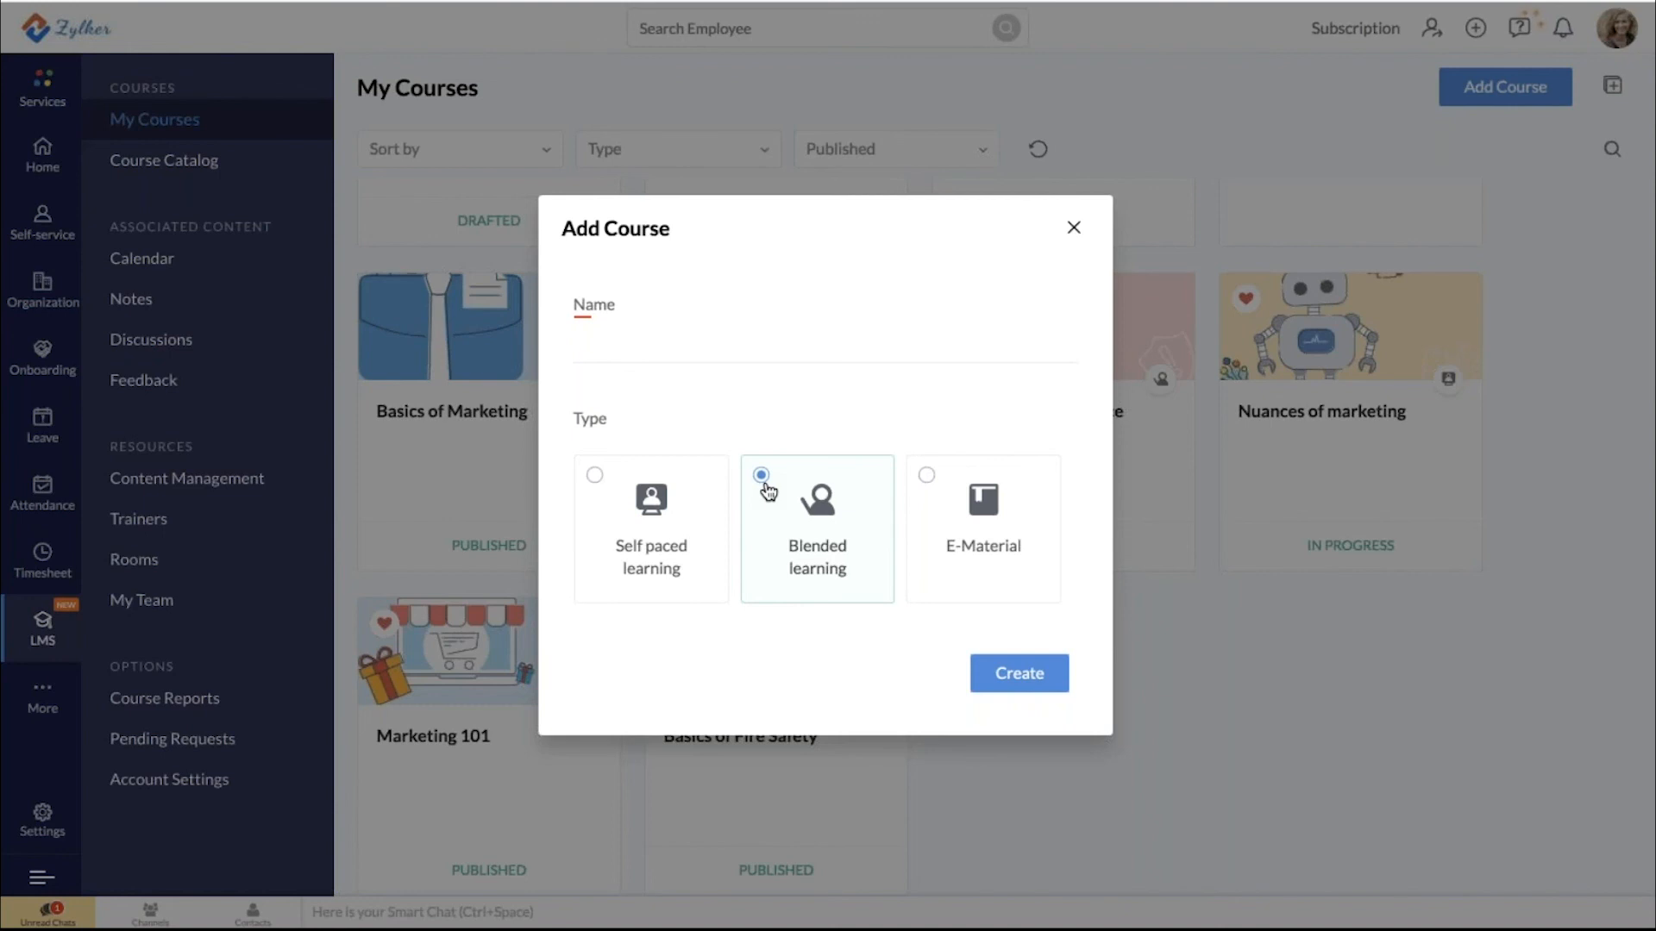
left_click(928, 476)
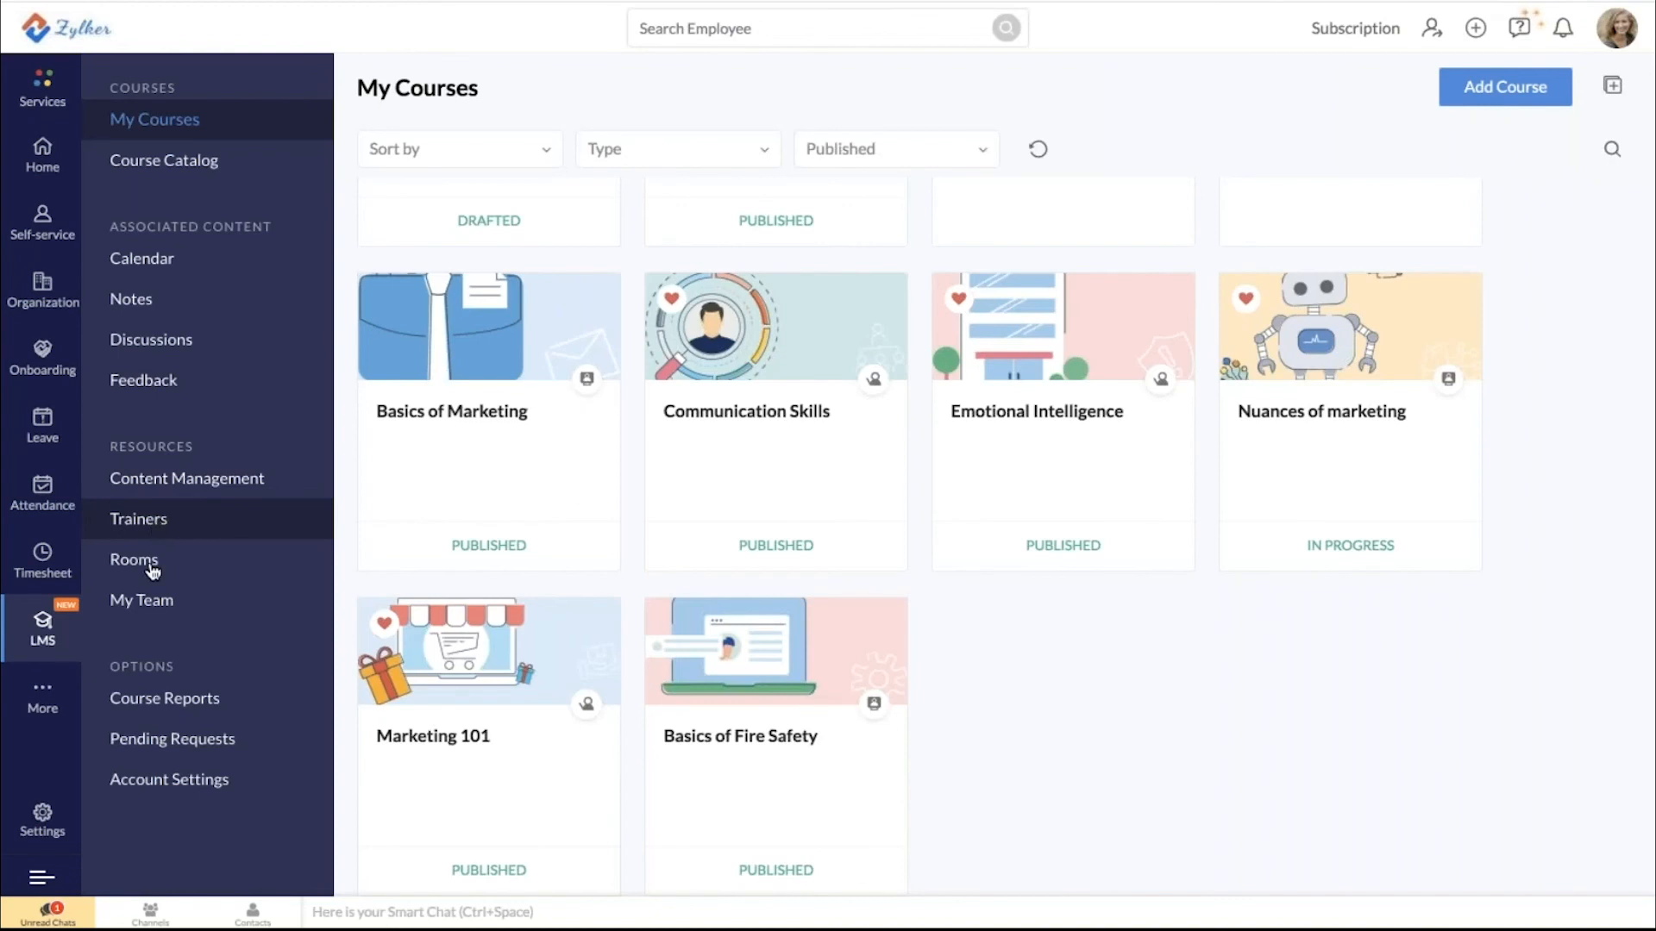
View the 70% team member's skill set in the LMS My Team list and the courses available to suggest, and close without suggesting any
left_click(148, 602)
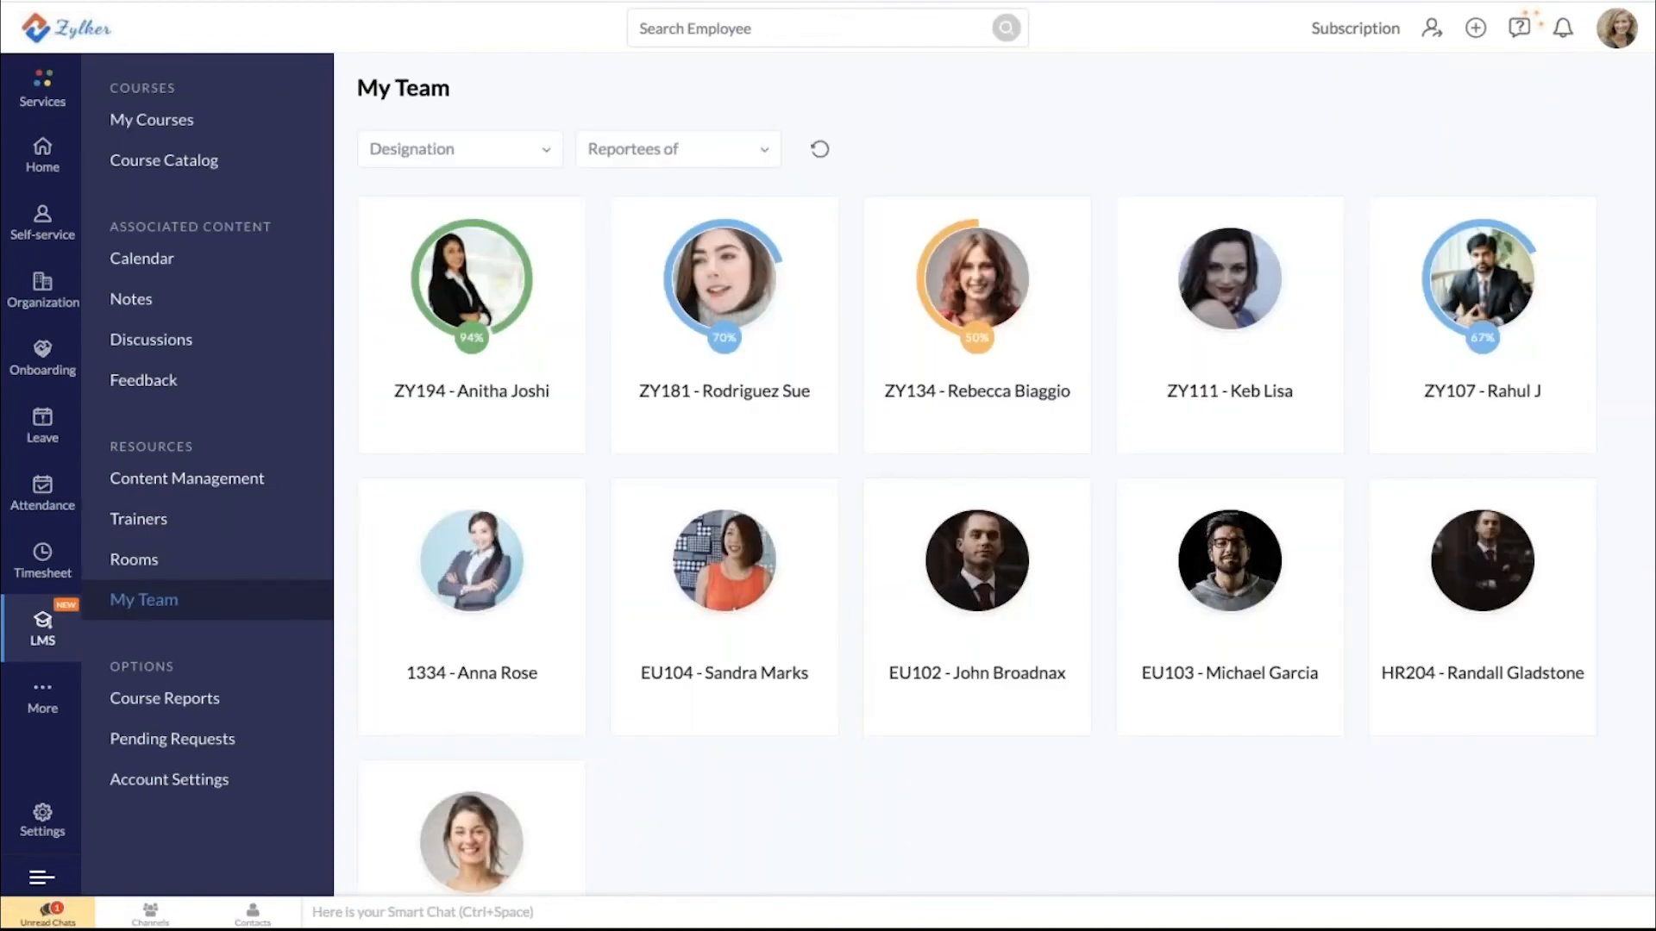
left_click(768, 381)
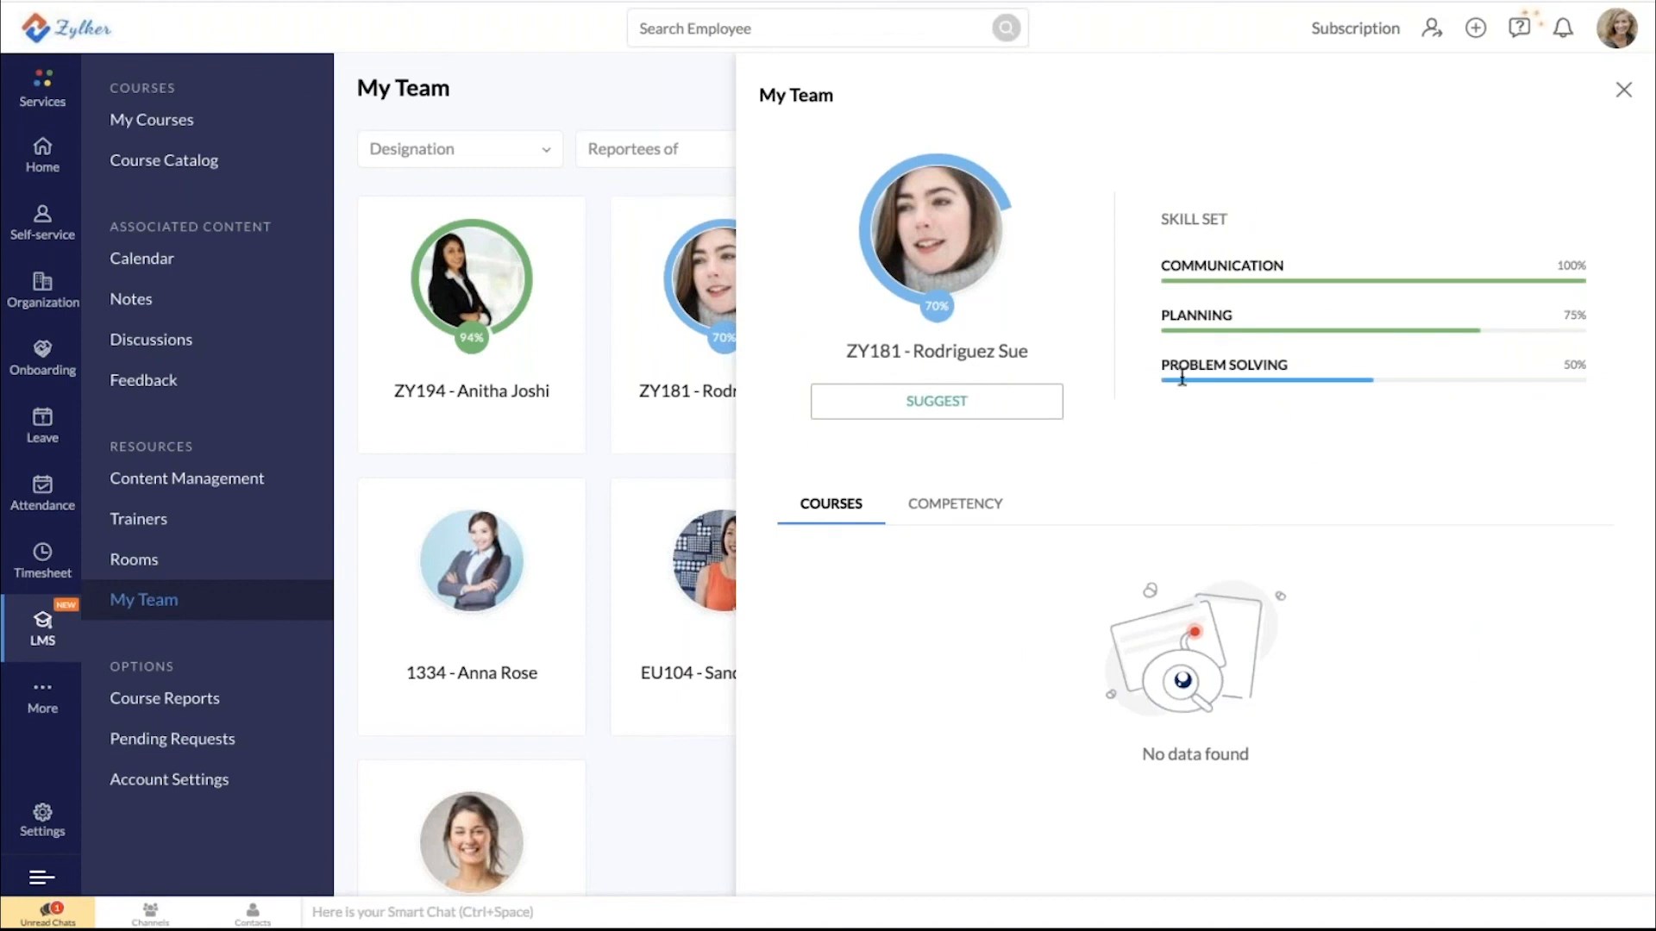
left_click(1010, 413)
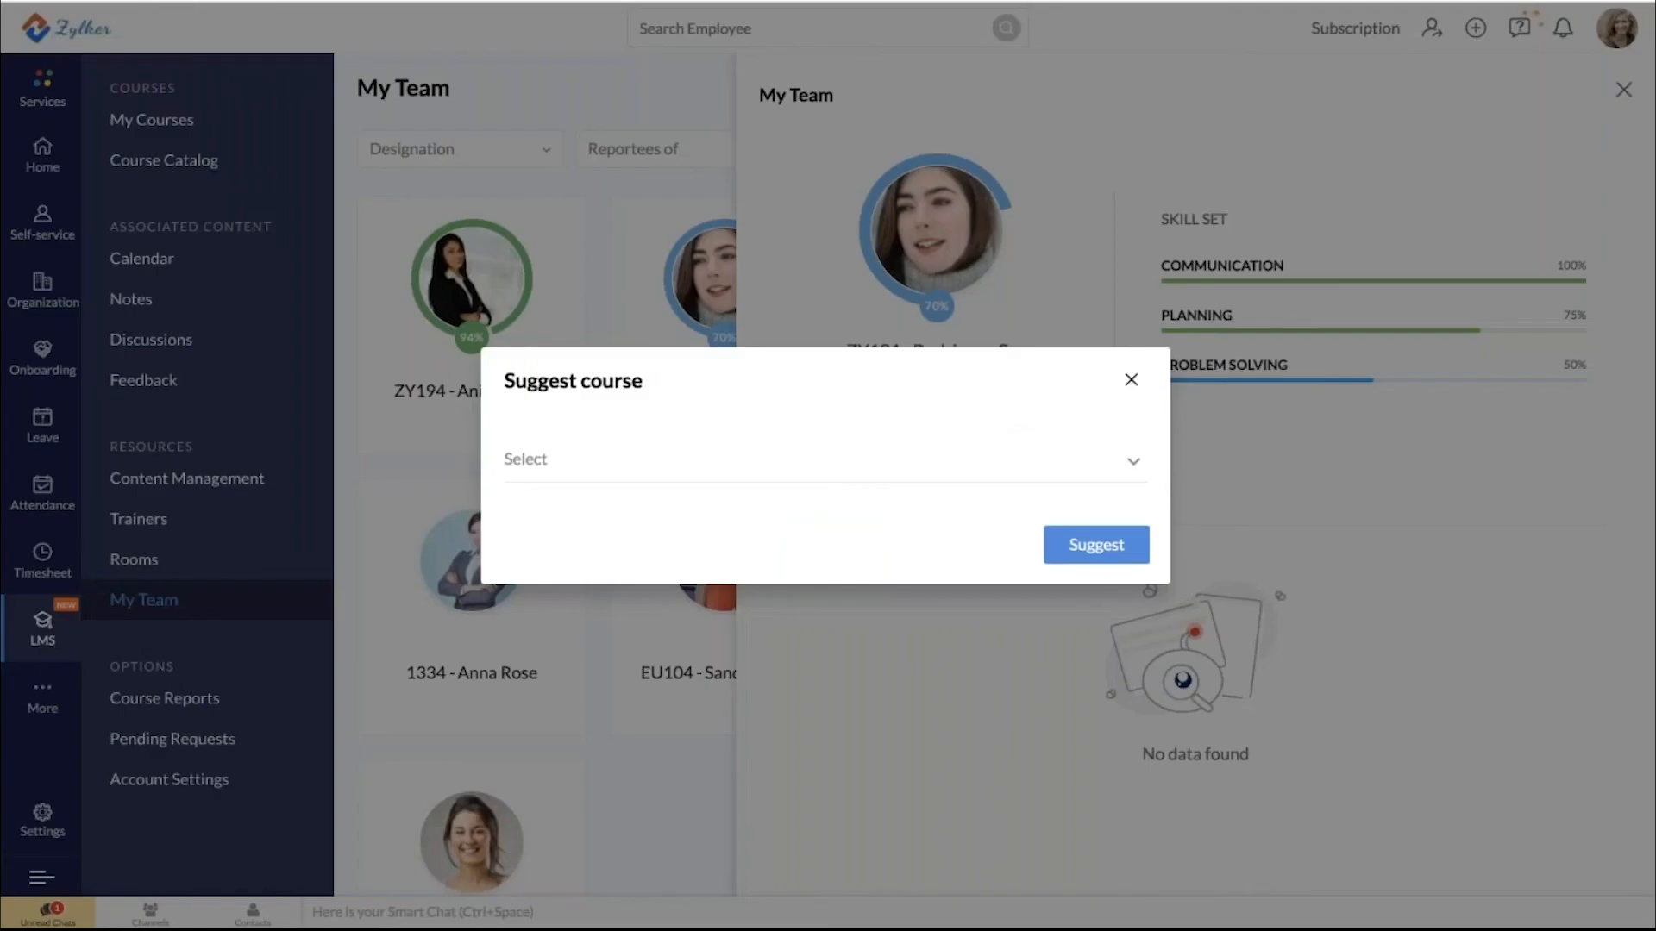
left_click(1104, 470)
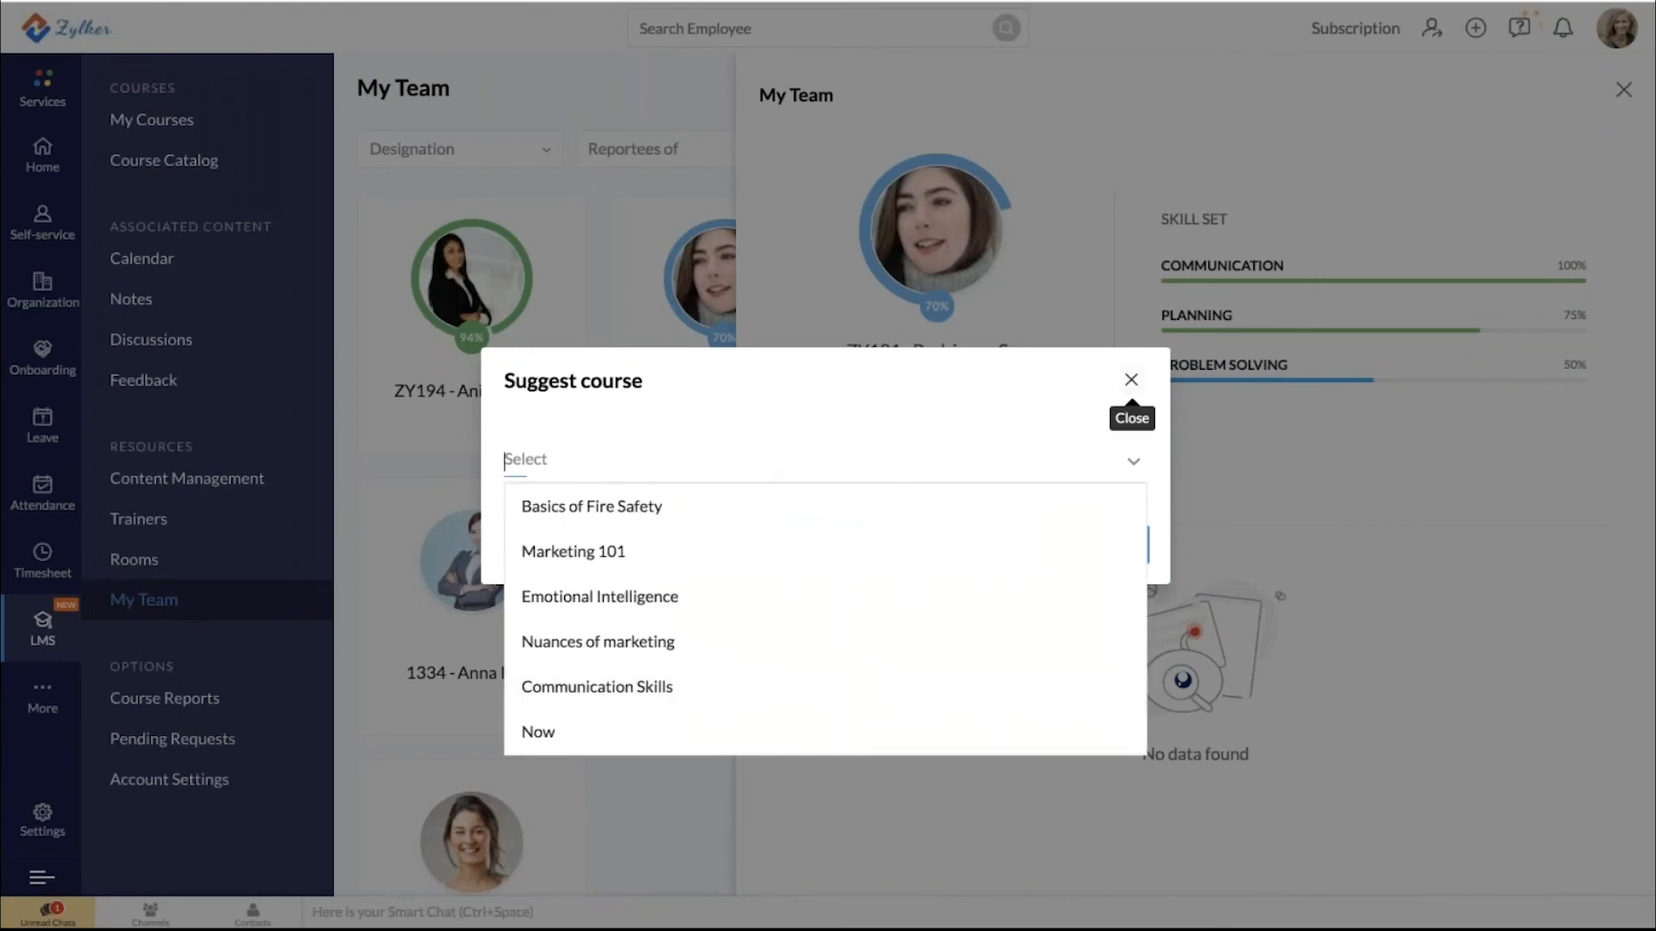
left_click(1131, 380)
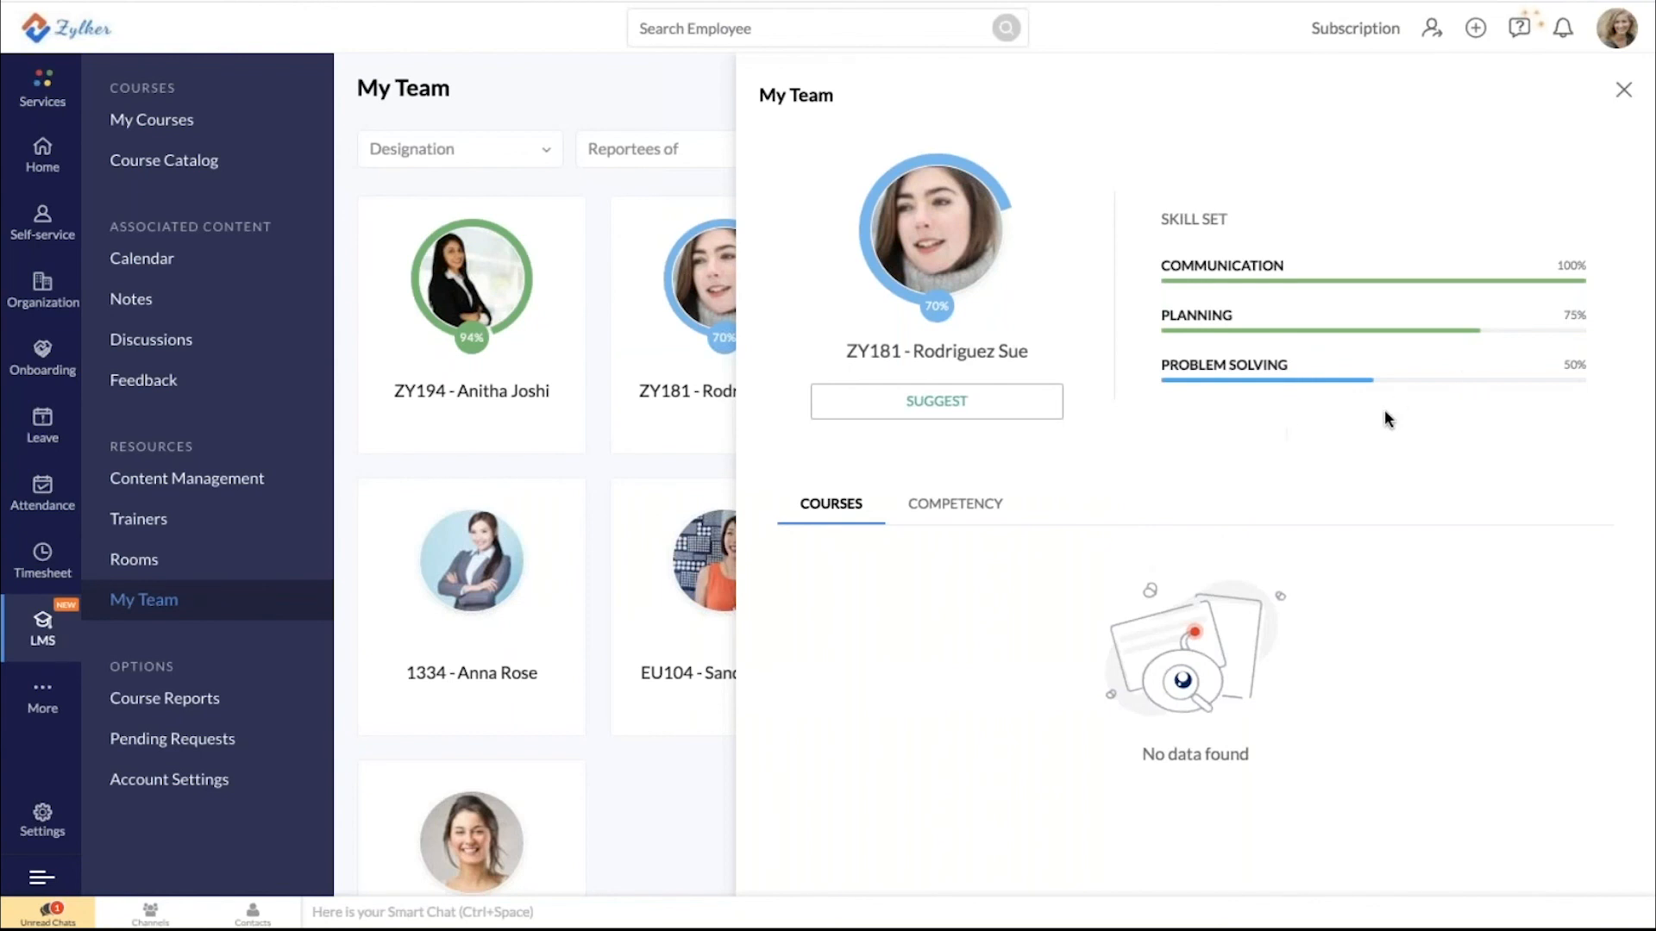
left_click(992, 407)
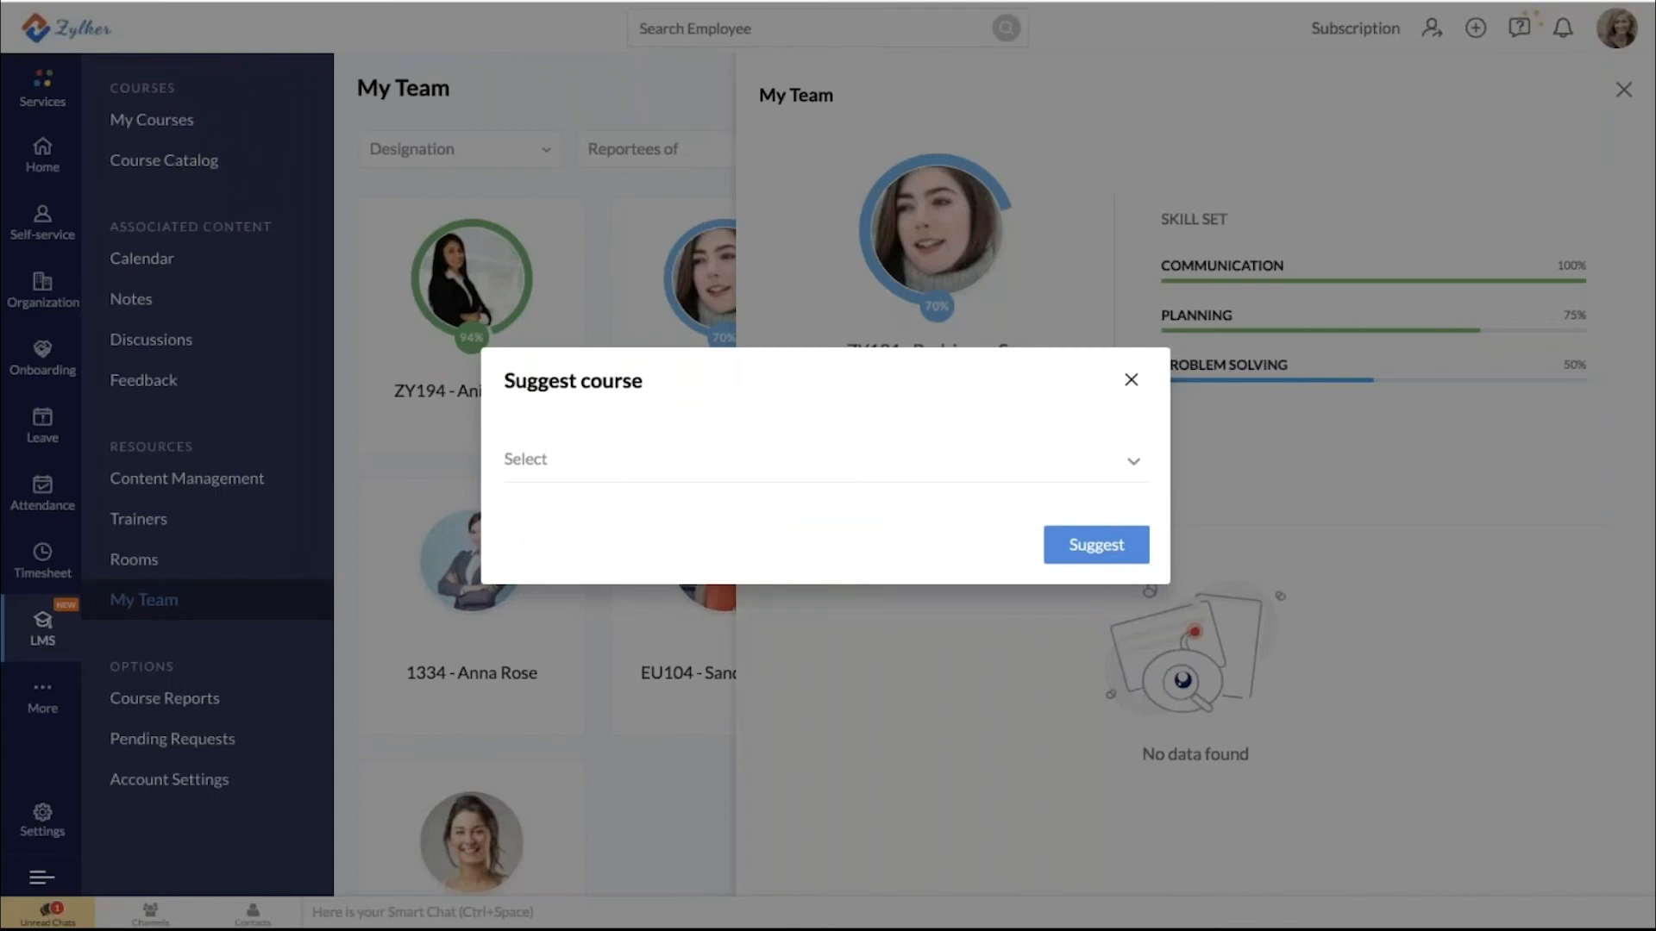
left_click(1130, 381)
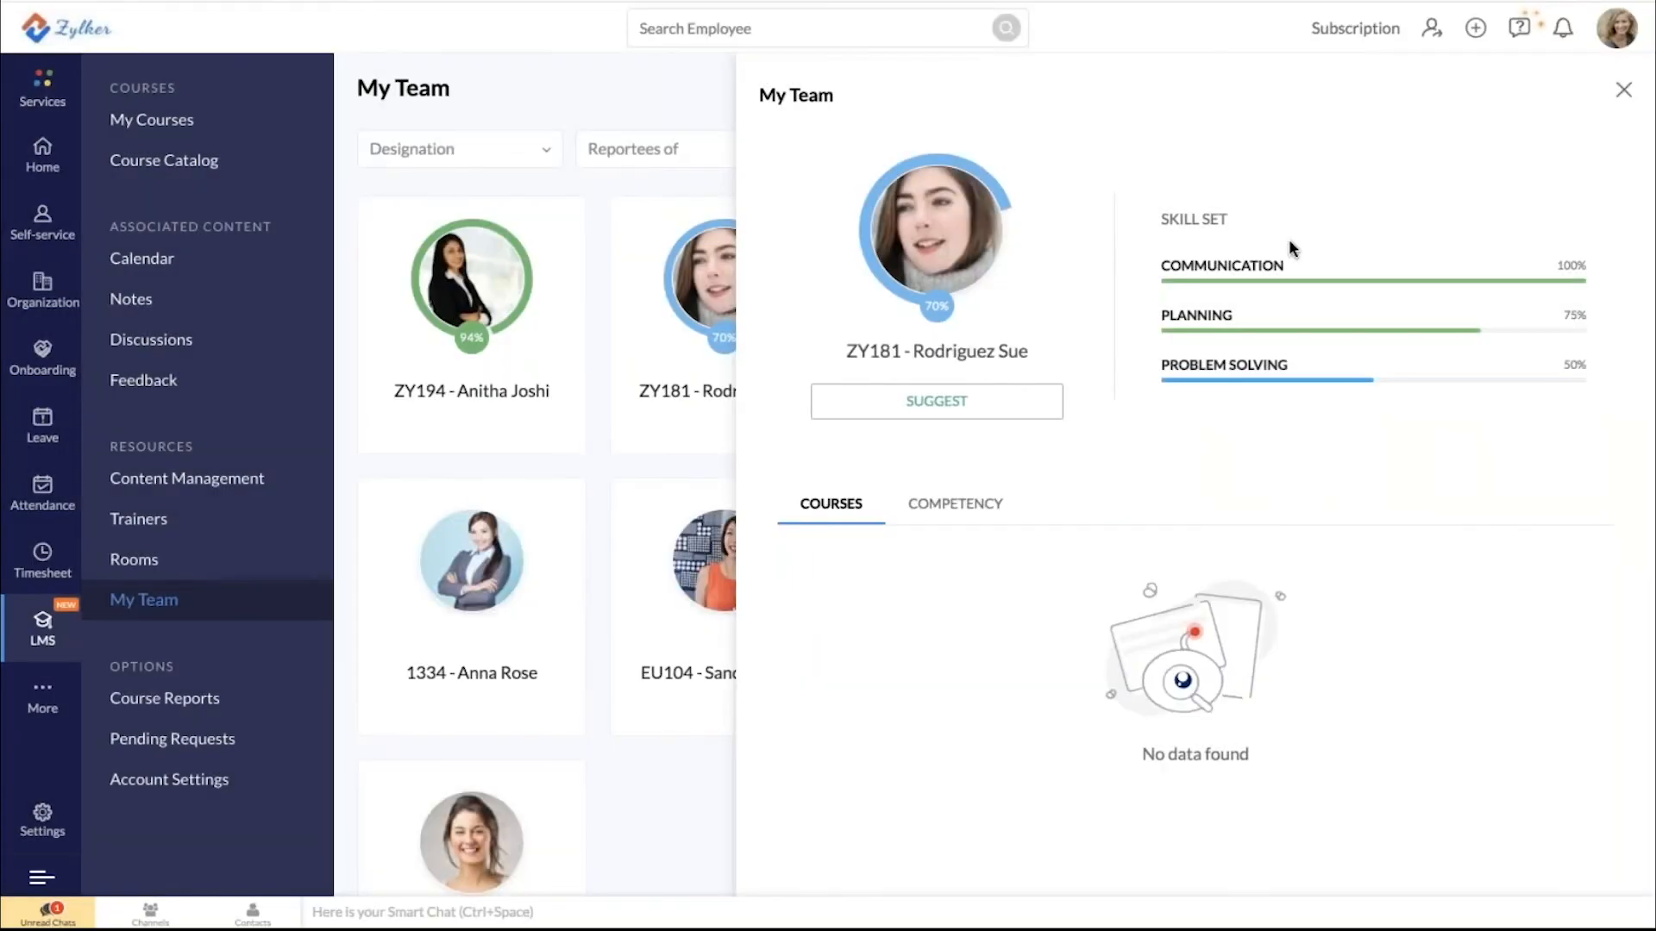
left_click(1622, 89)
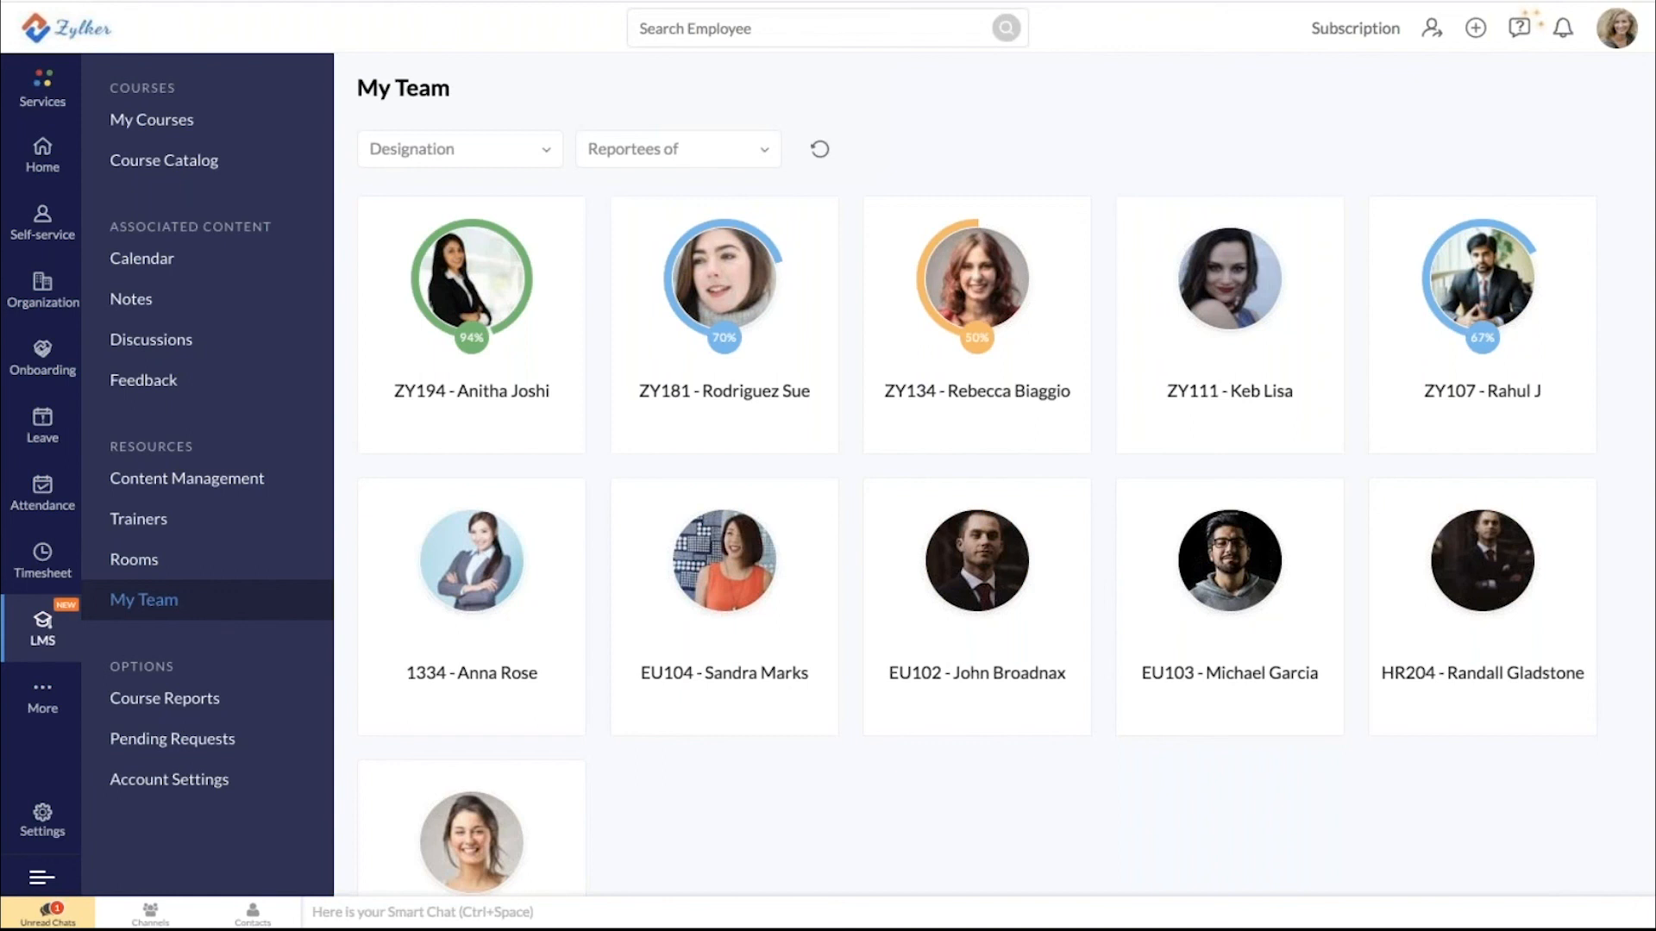
Open the Cases service, review My Cases and the category settings, and view the Compensation & Benefits and Loans help categories
left_click(42, 694)
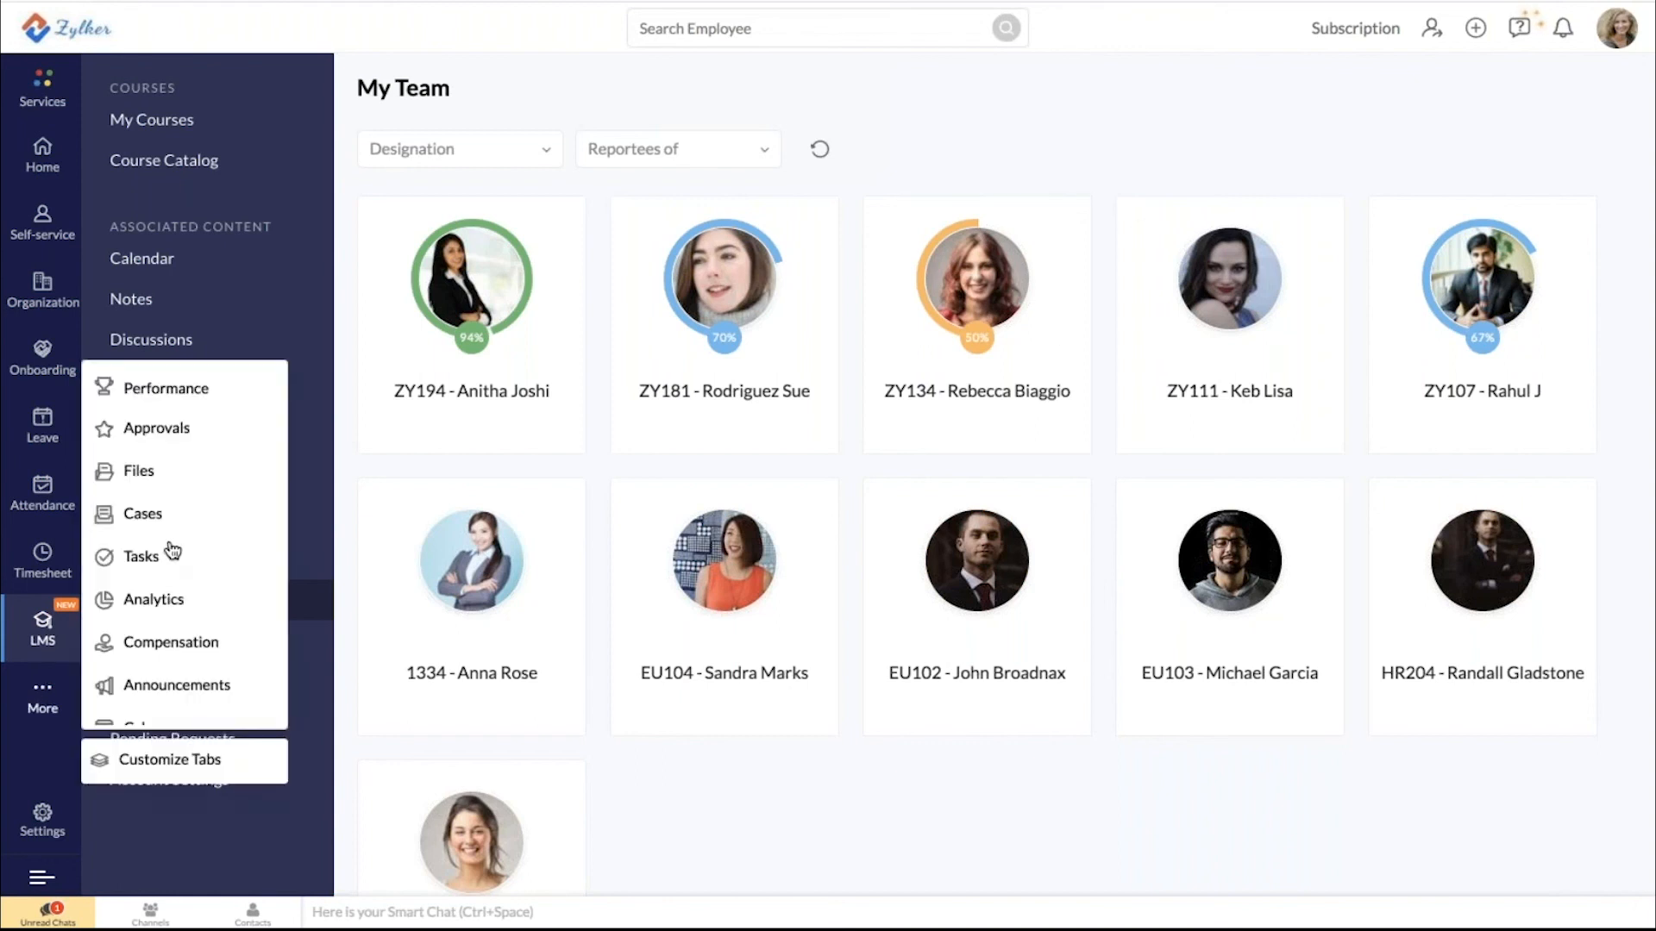
left_click(147, 510)
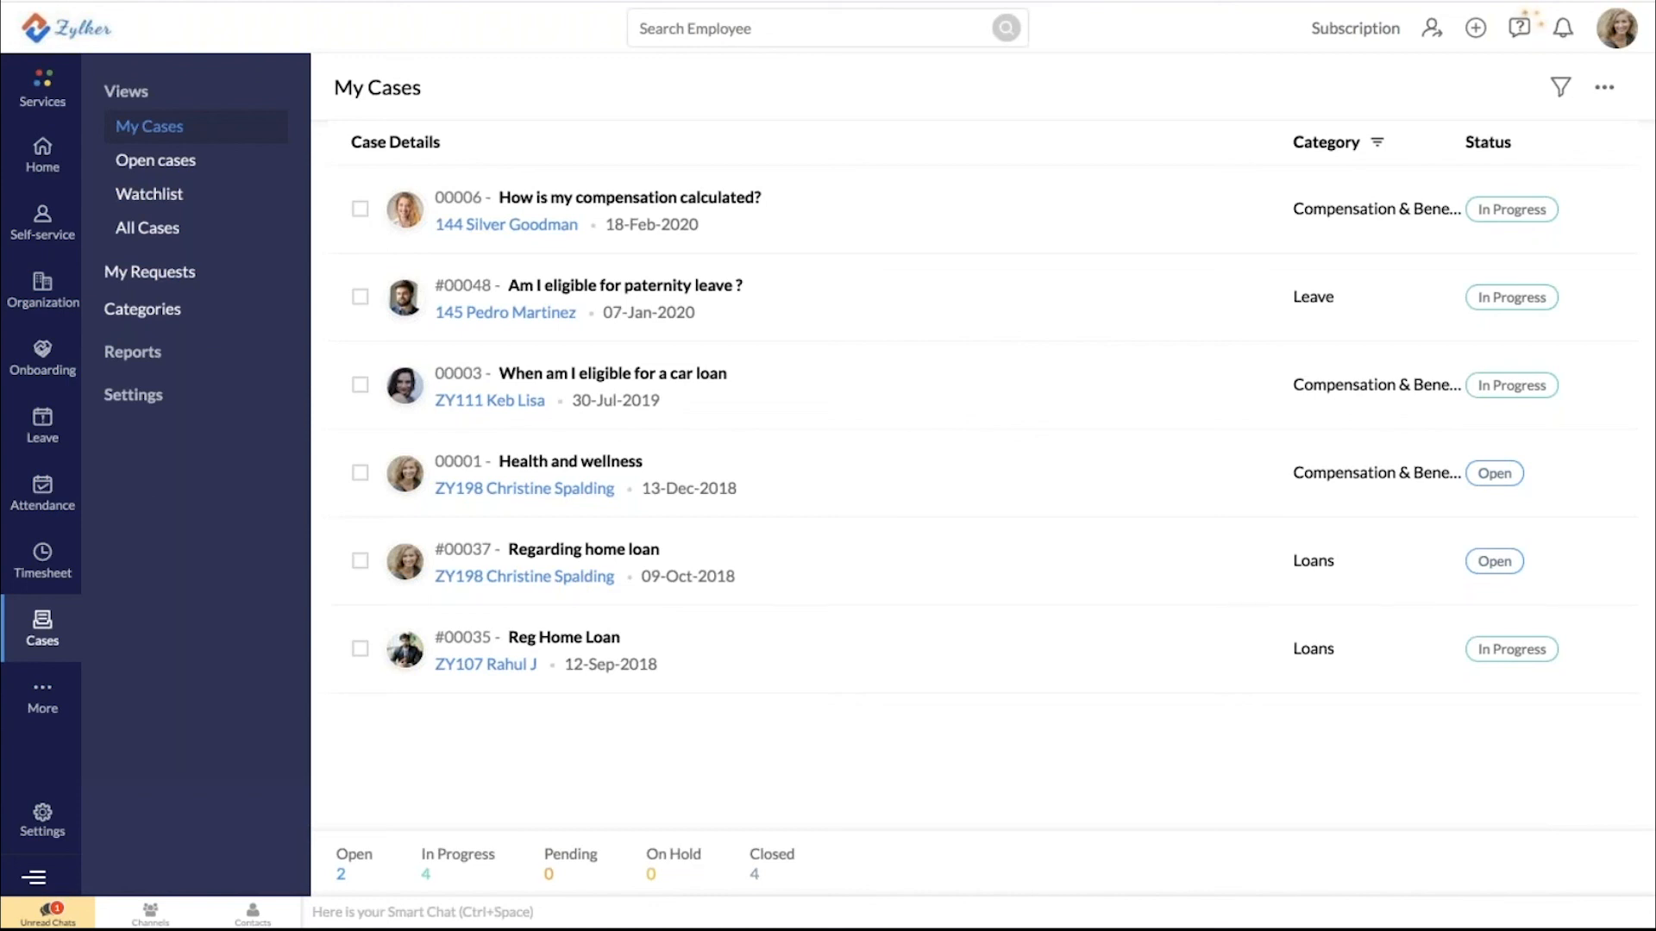
left_click(131, 402)
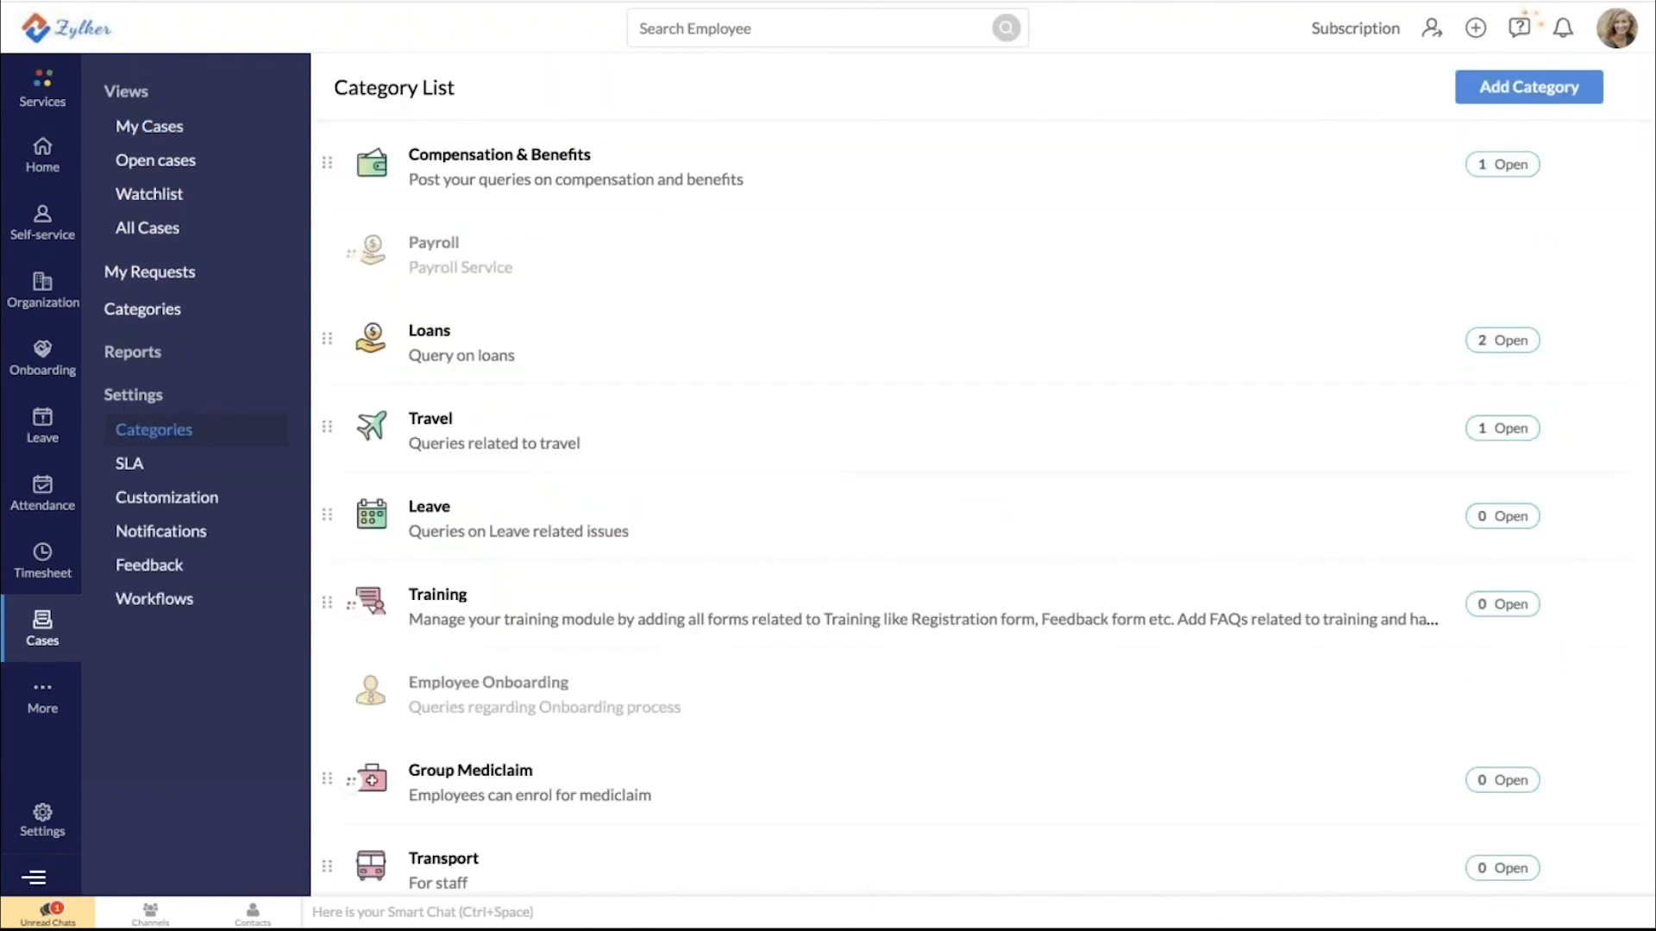
left_click(133, 319)
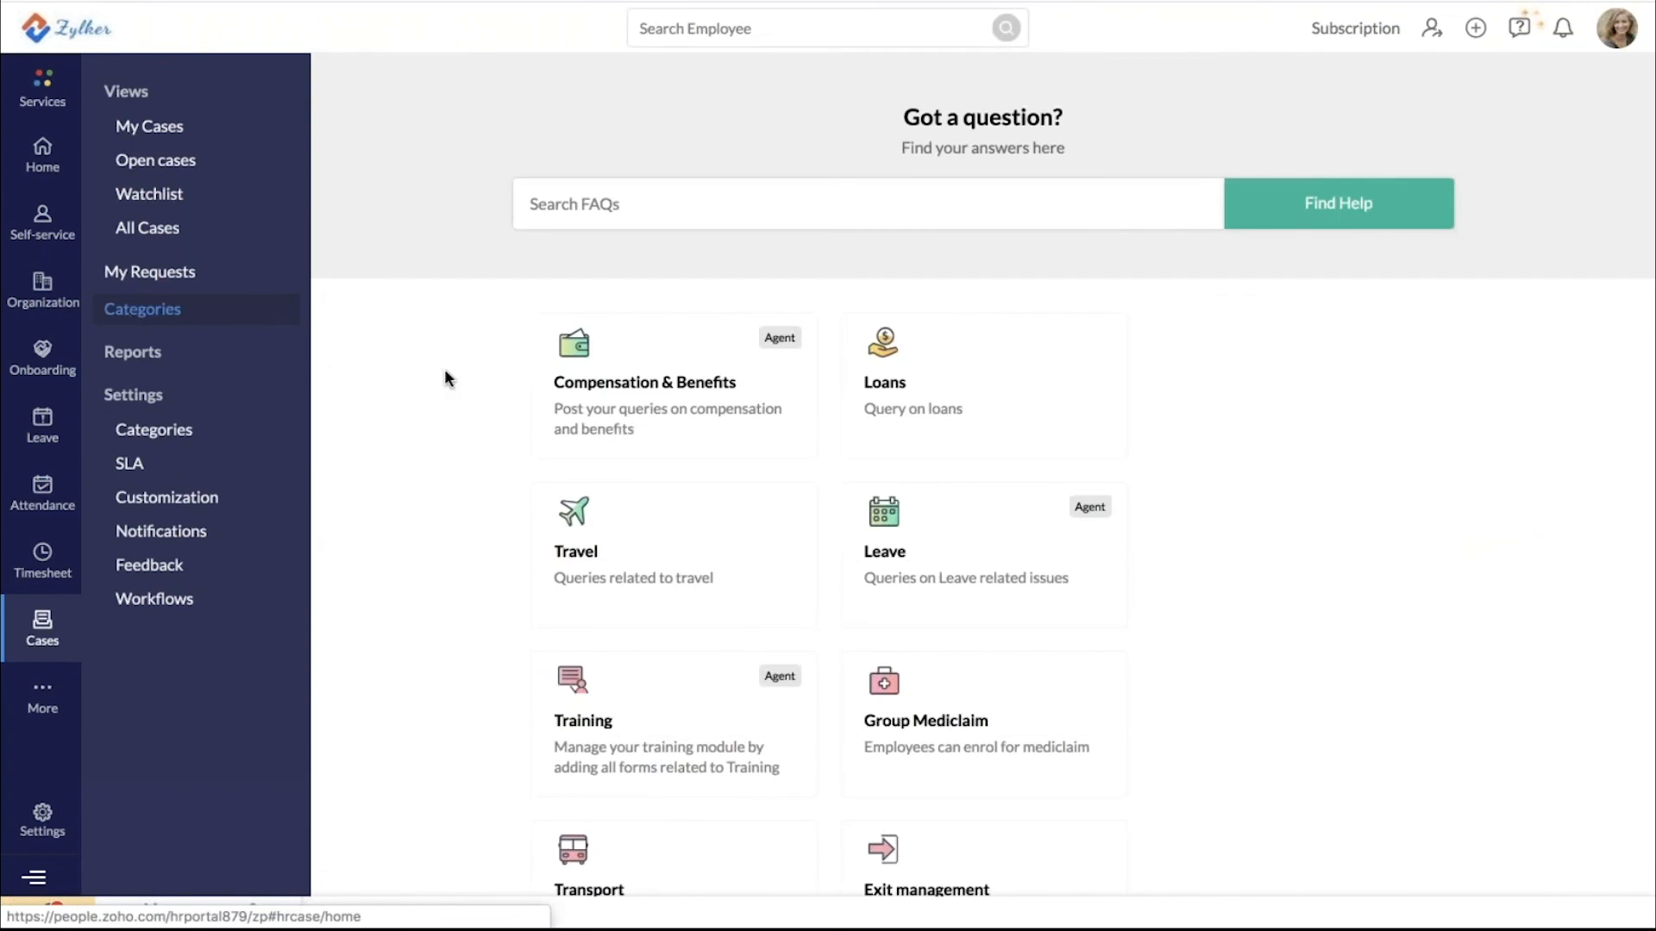
mouse_move(697, 423)
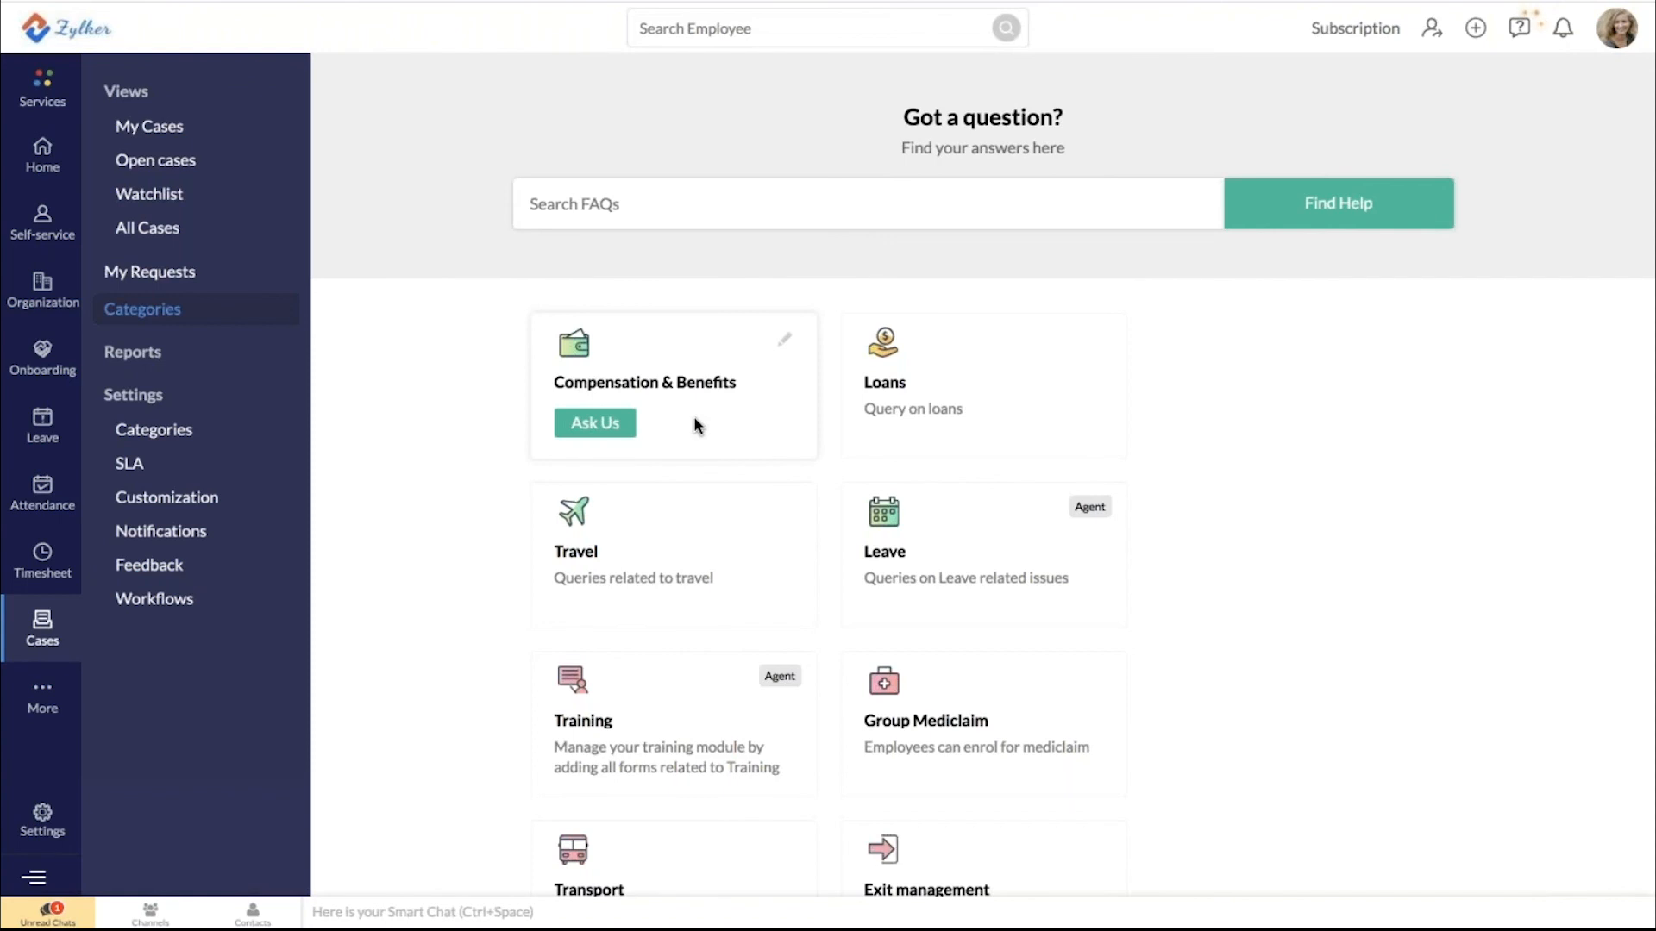
mouse_move(876, 435)
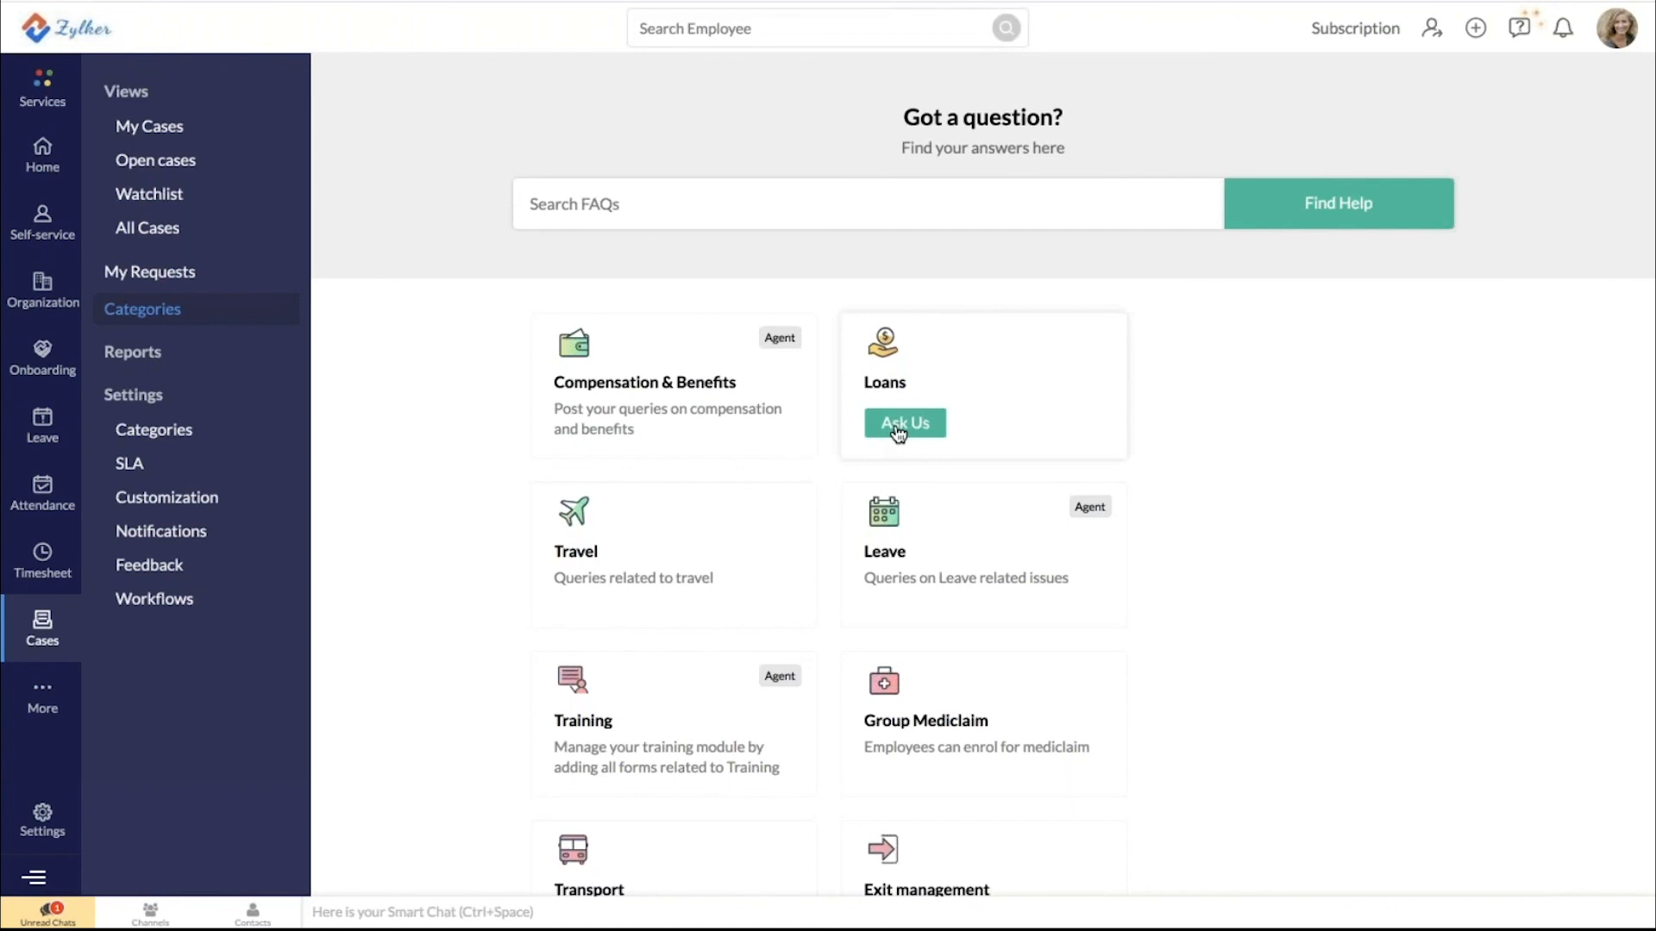
Open the question form for the Loans category, review its fields, references and FAQs, and close it without submitting
left_click(900, 430)
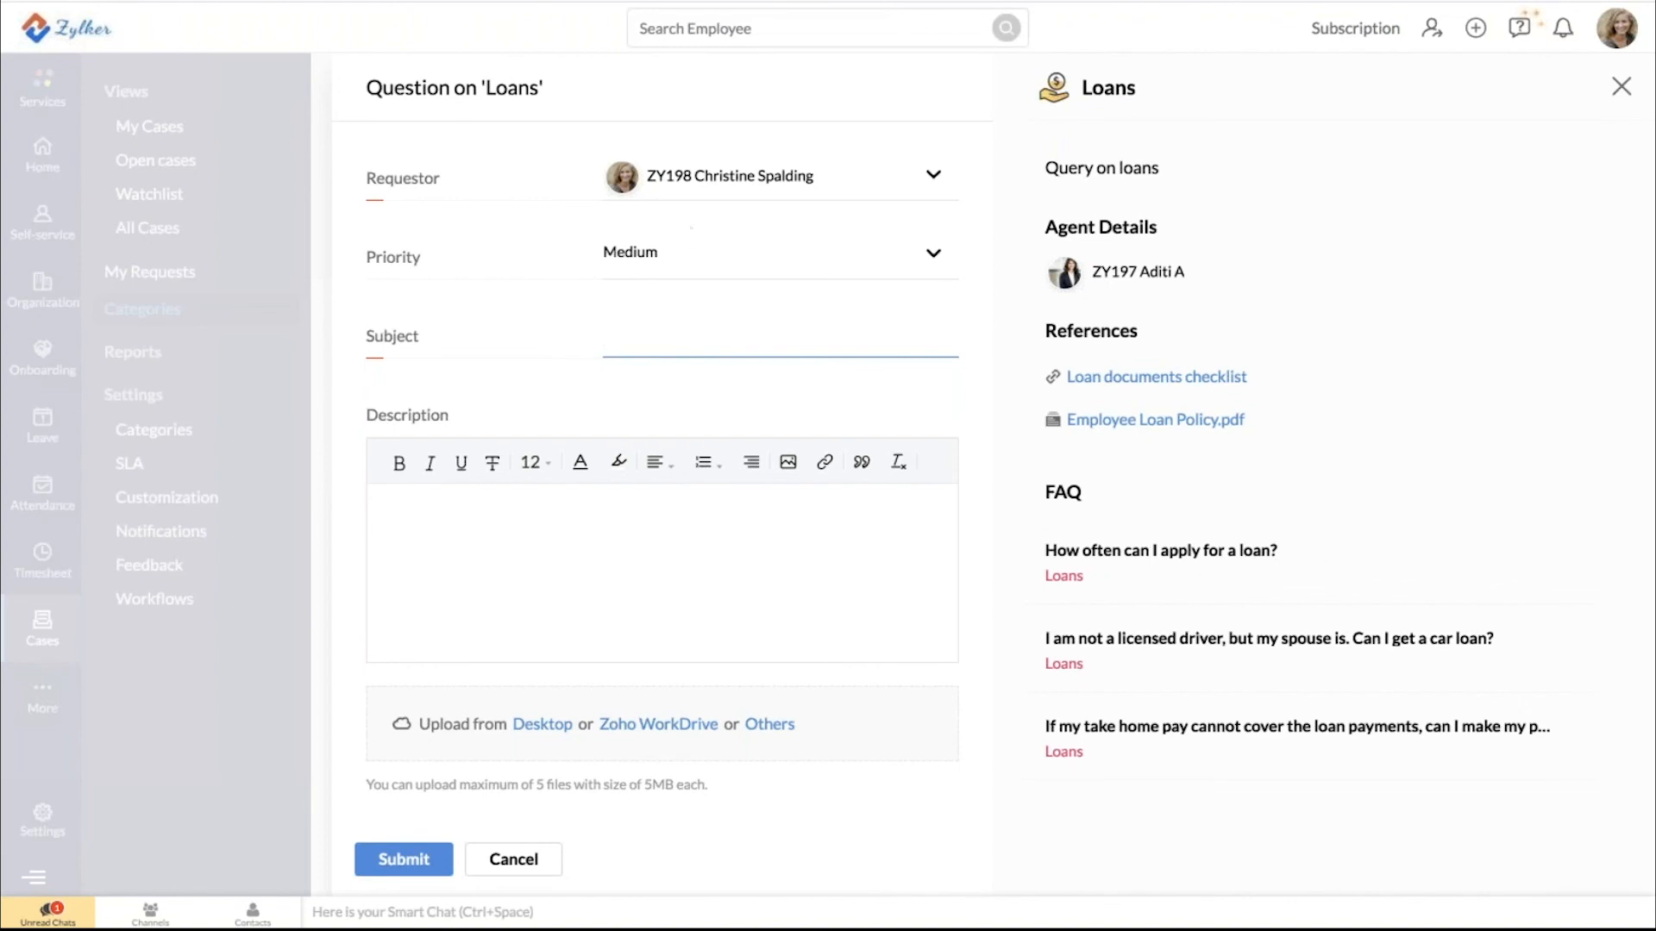
mouse_move(1117, 279)
left_click(520, 528)
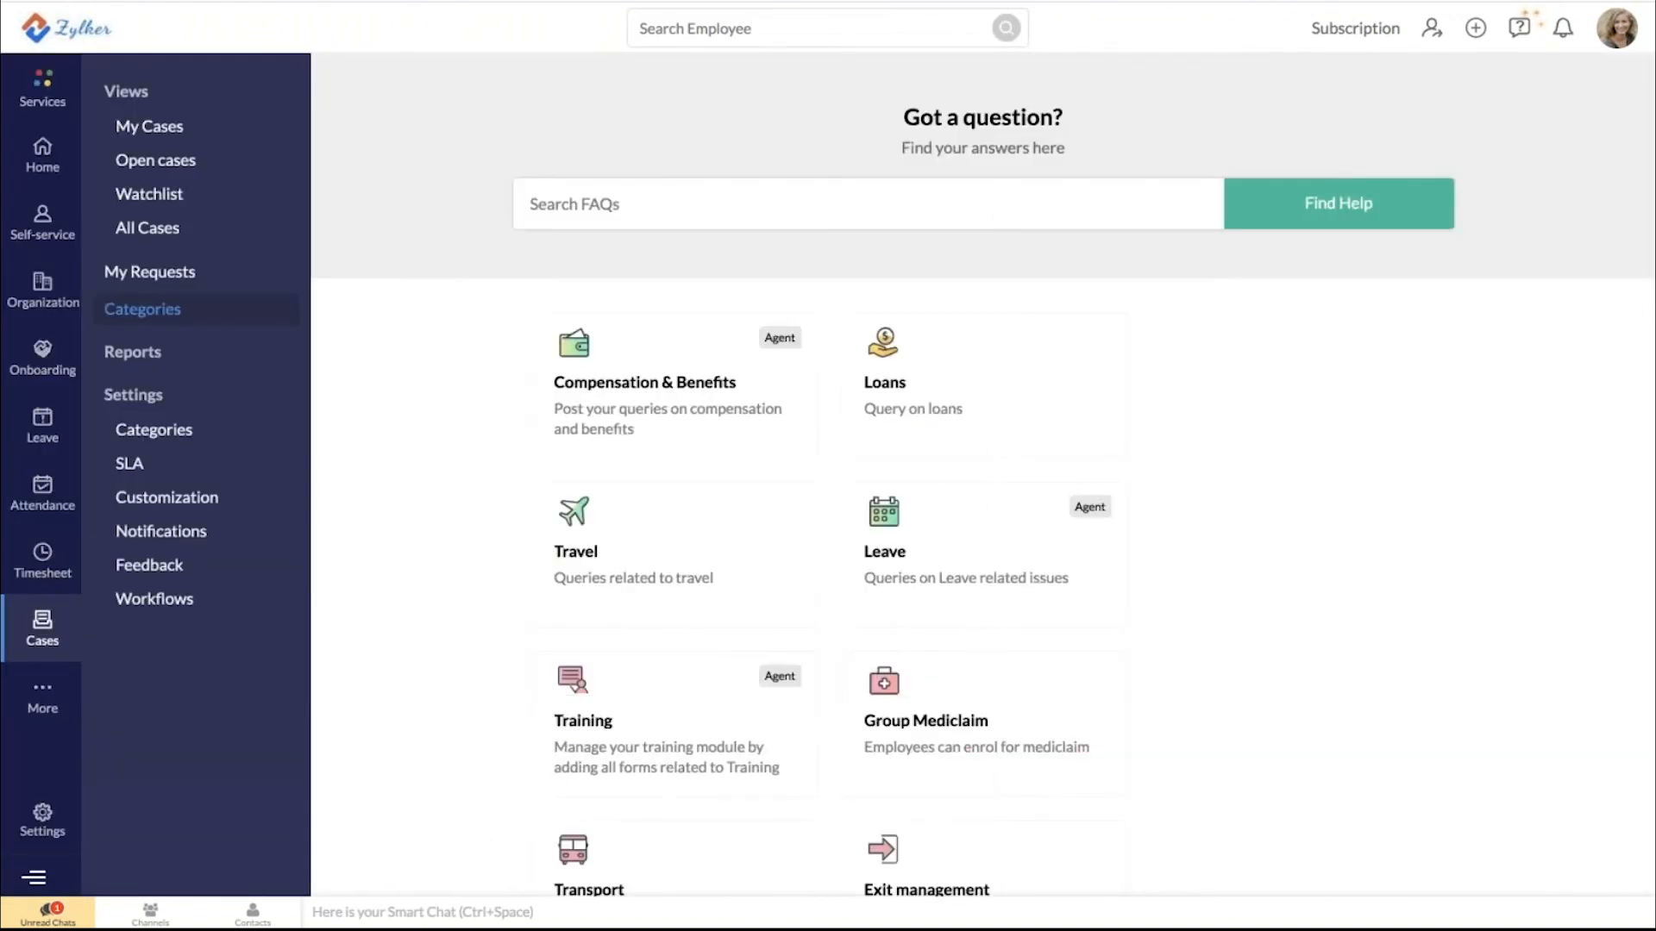
View the "How is my compensation calculated?" case in My Cases, including its status options, reply area and tasks, and return to the case list
left_click(136, 129)
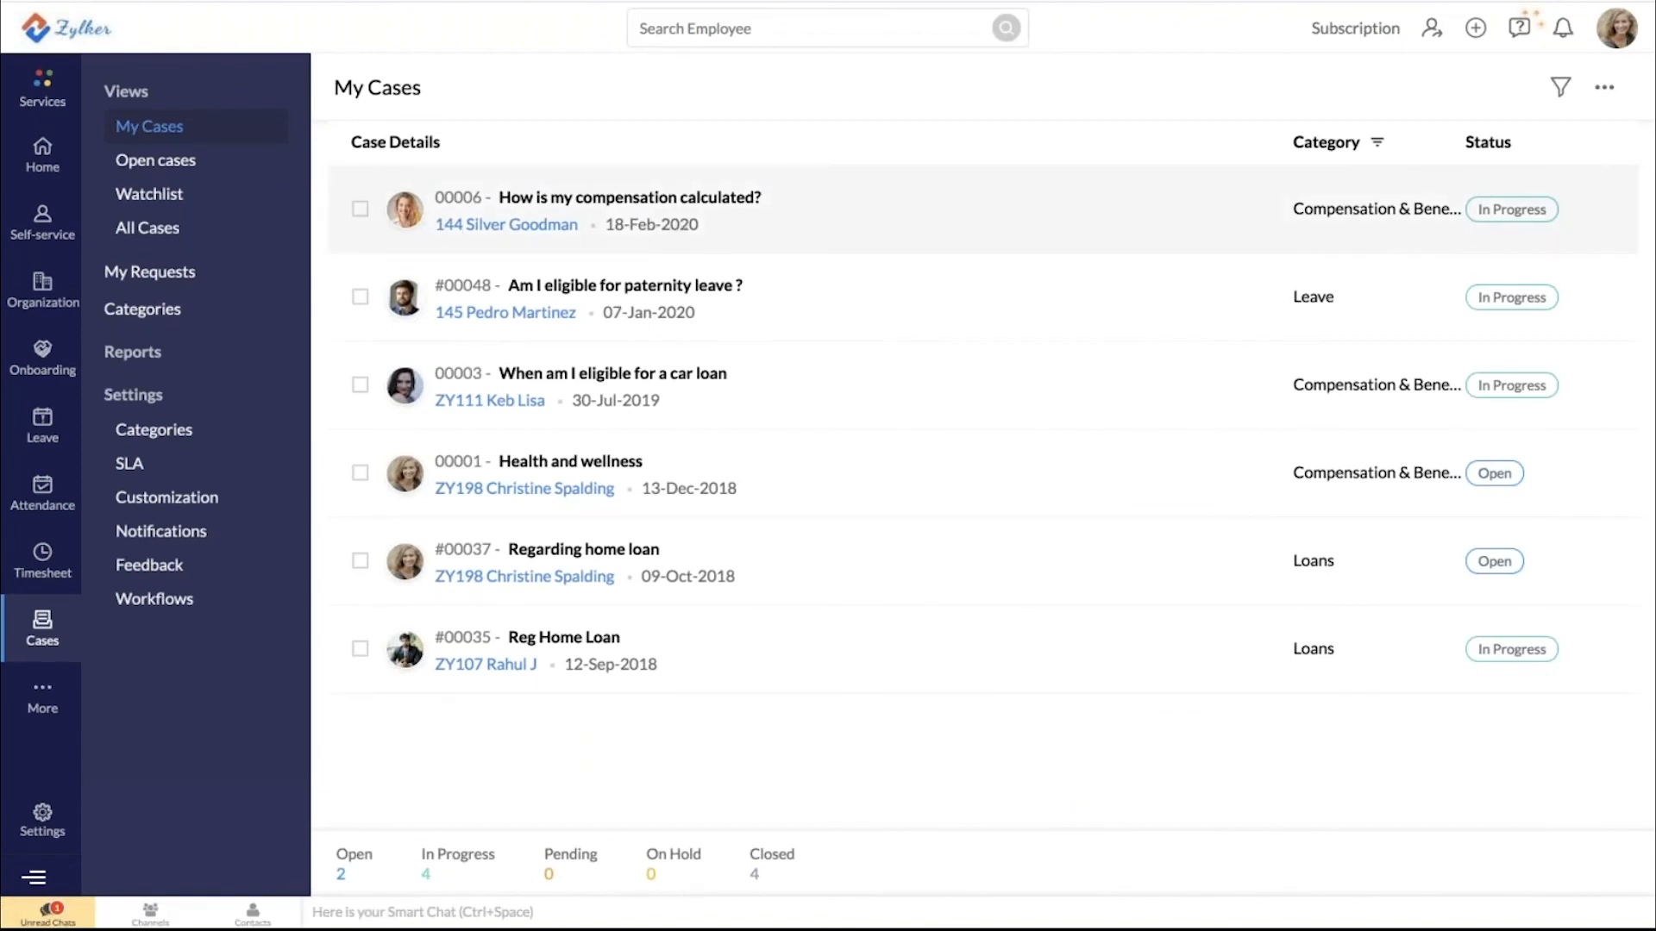
left_click(677, 224)
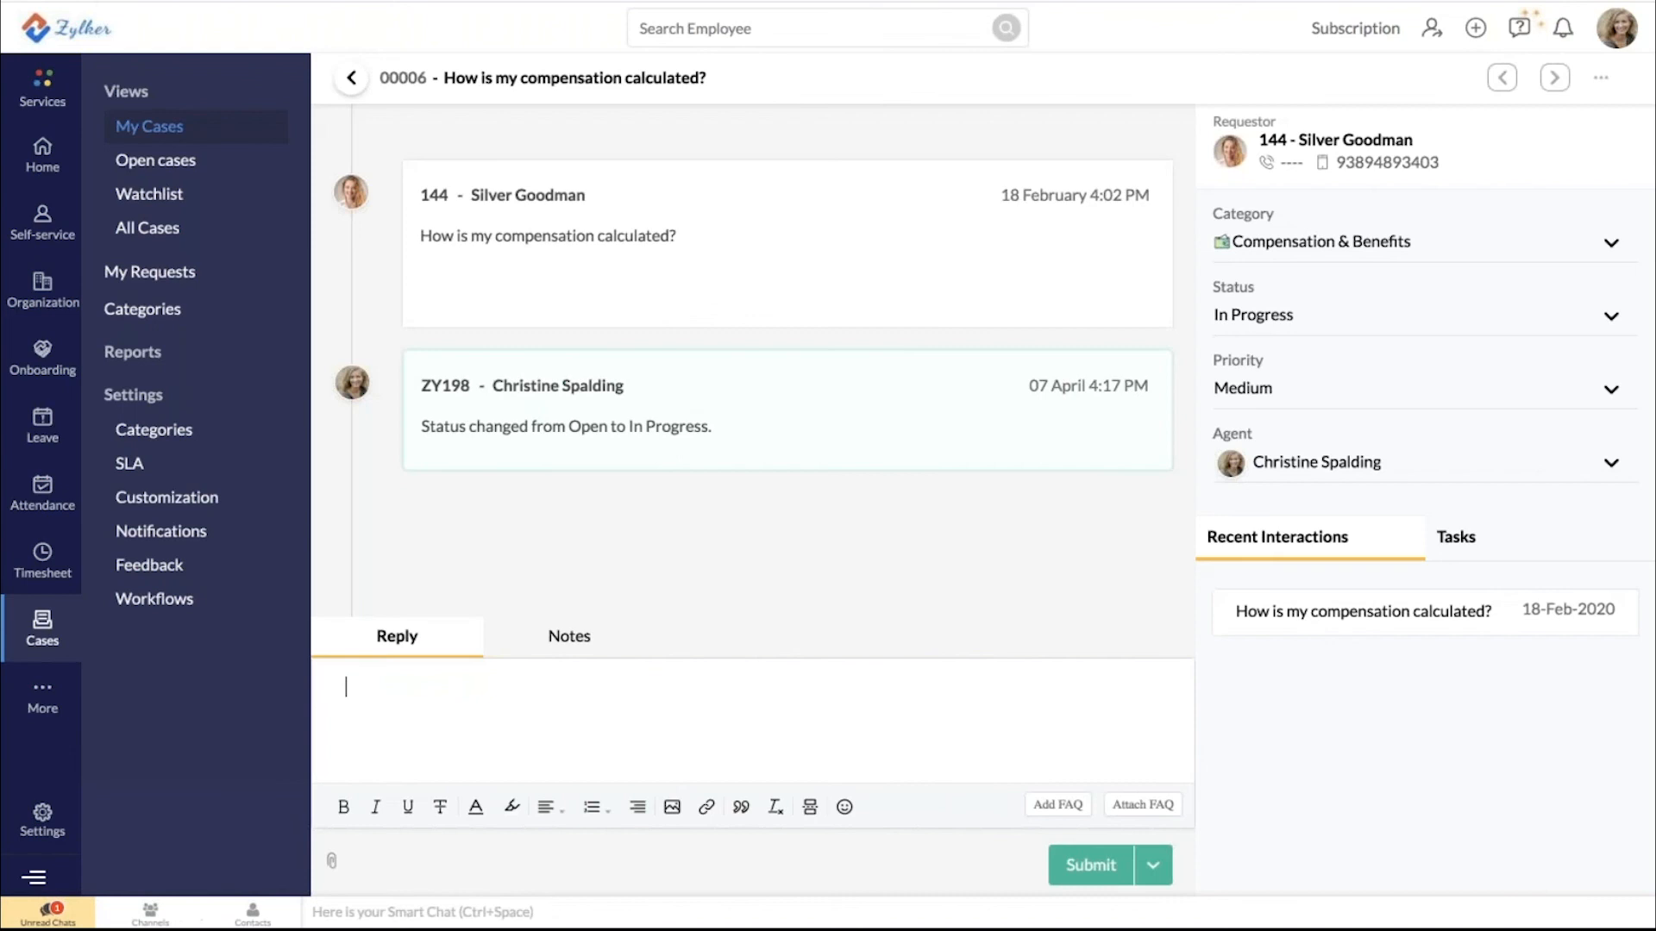
left_click(1611, 327)
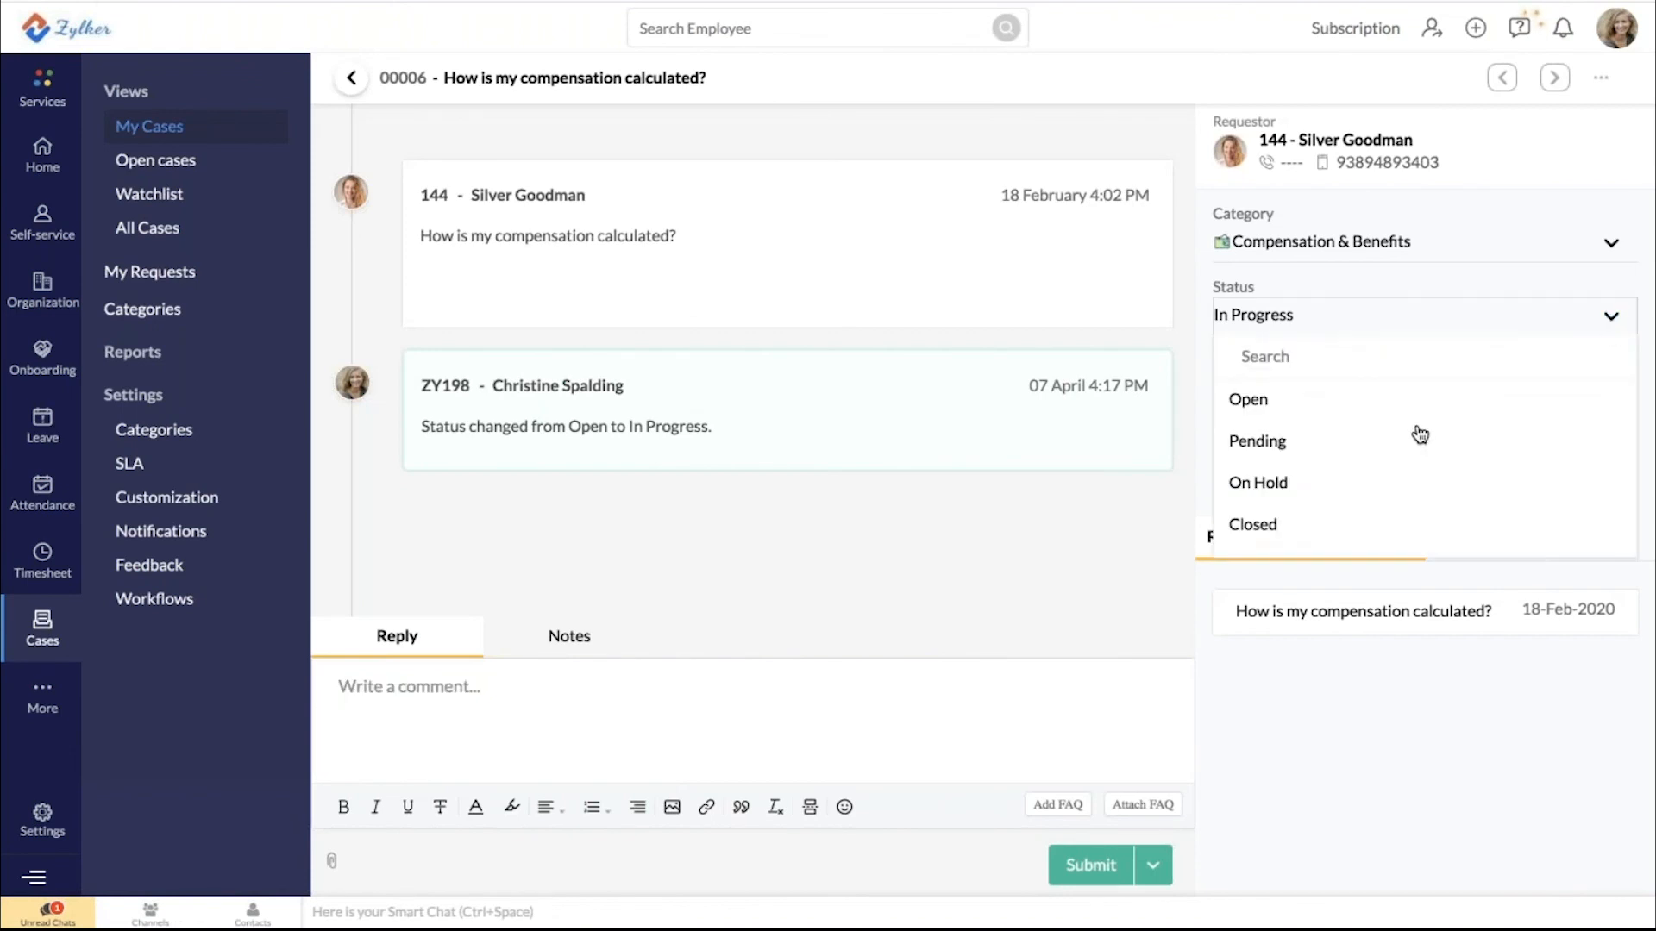
left_click(819, 578)
left_click(596, 718)
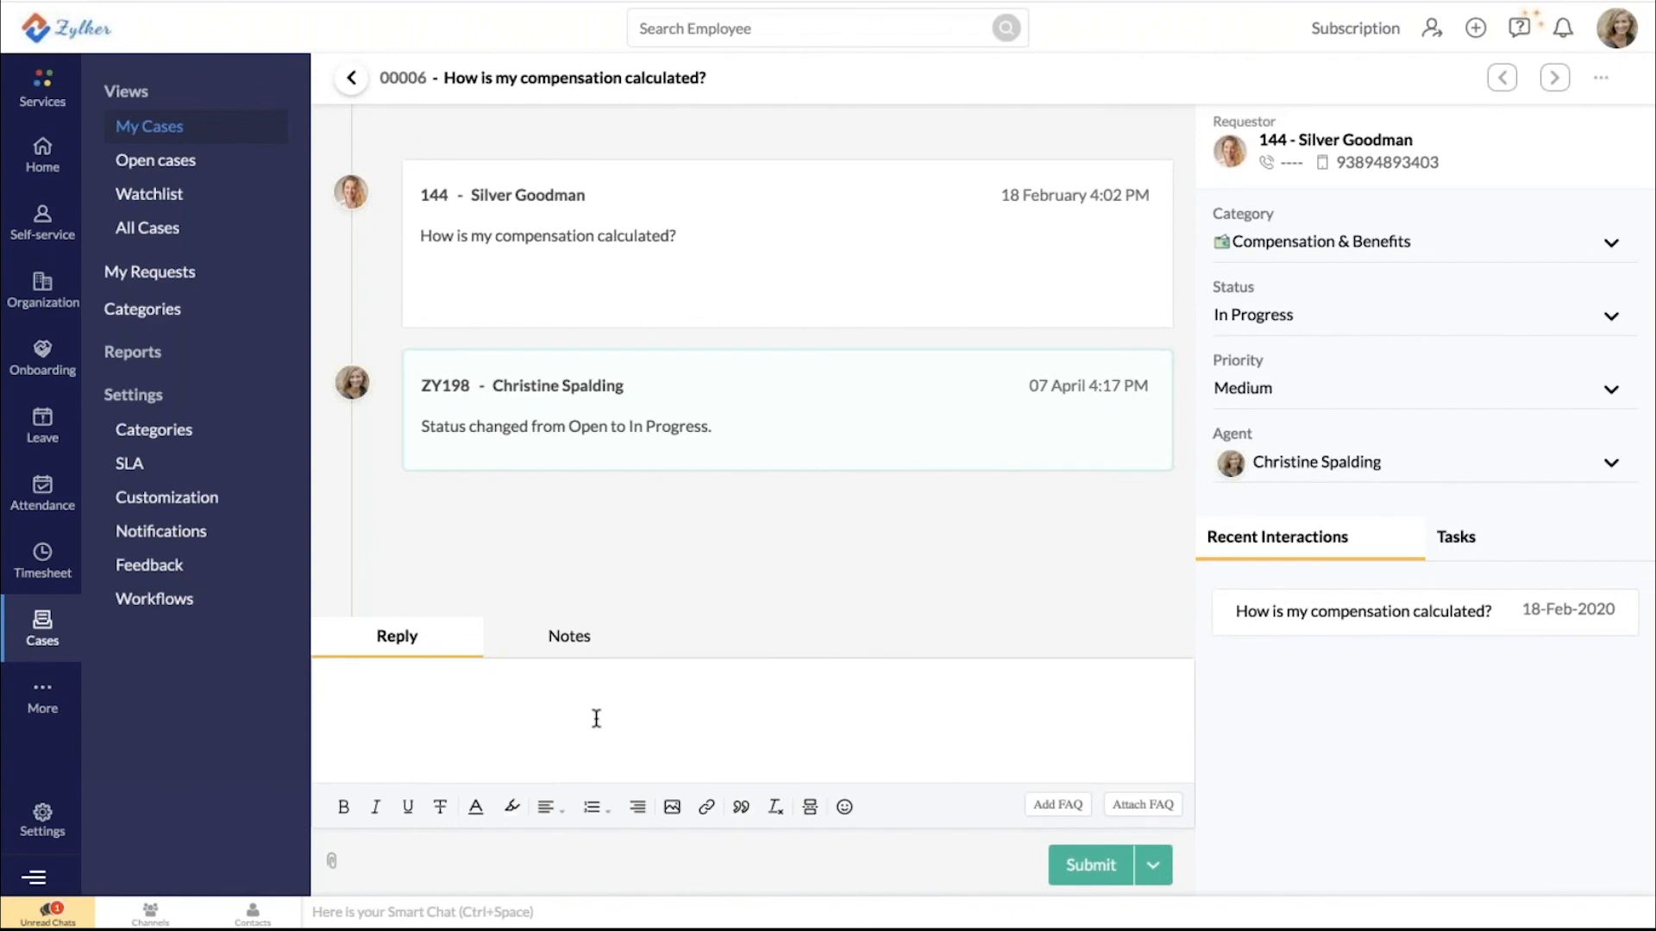
left_click(872, 576)
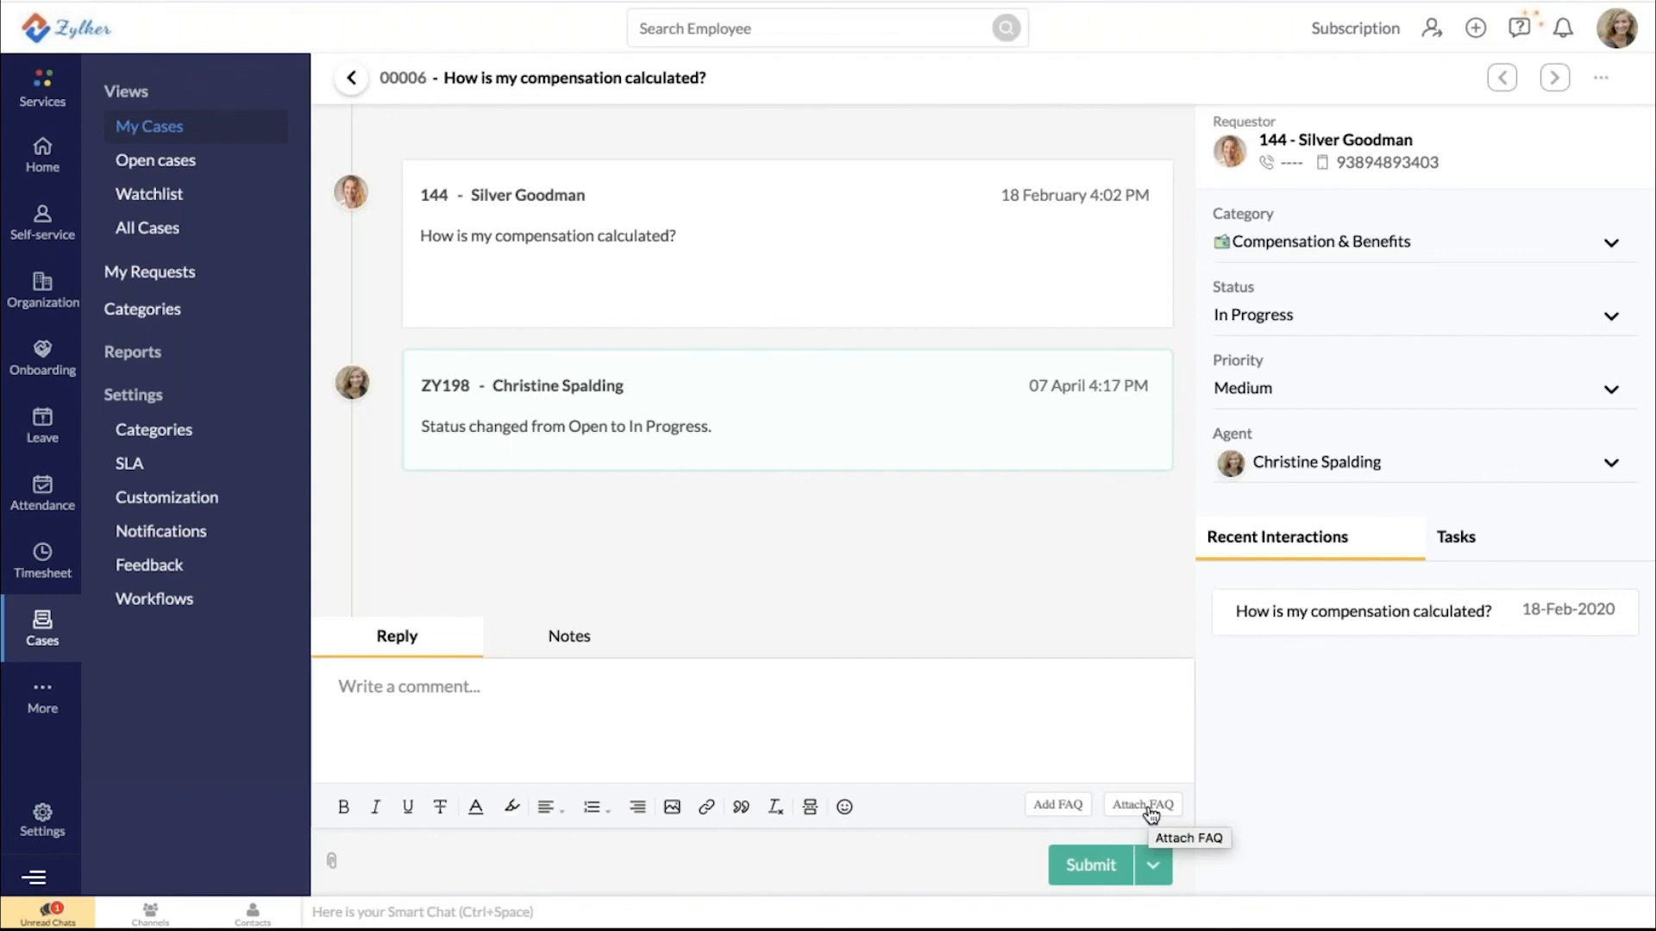
left_click(1440, 540)
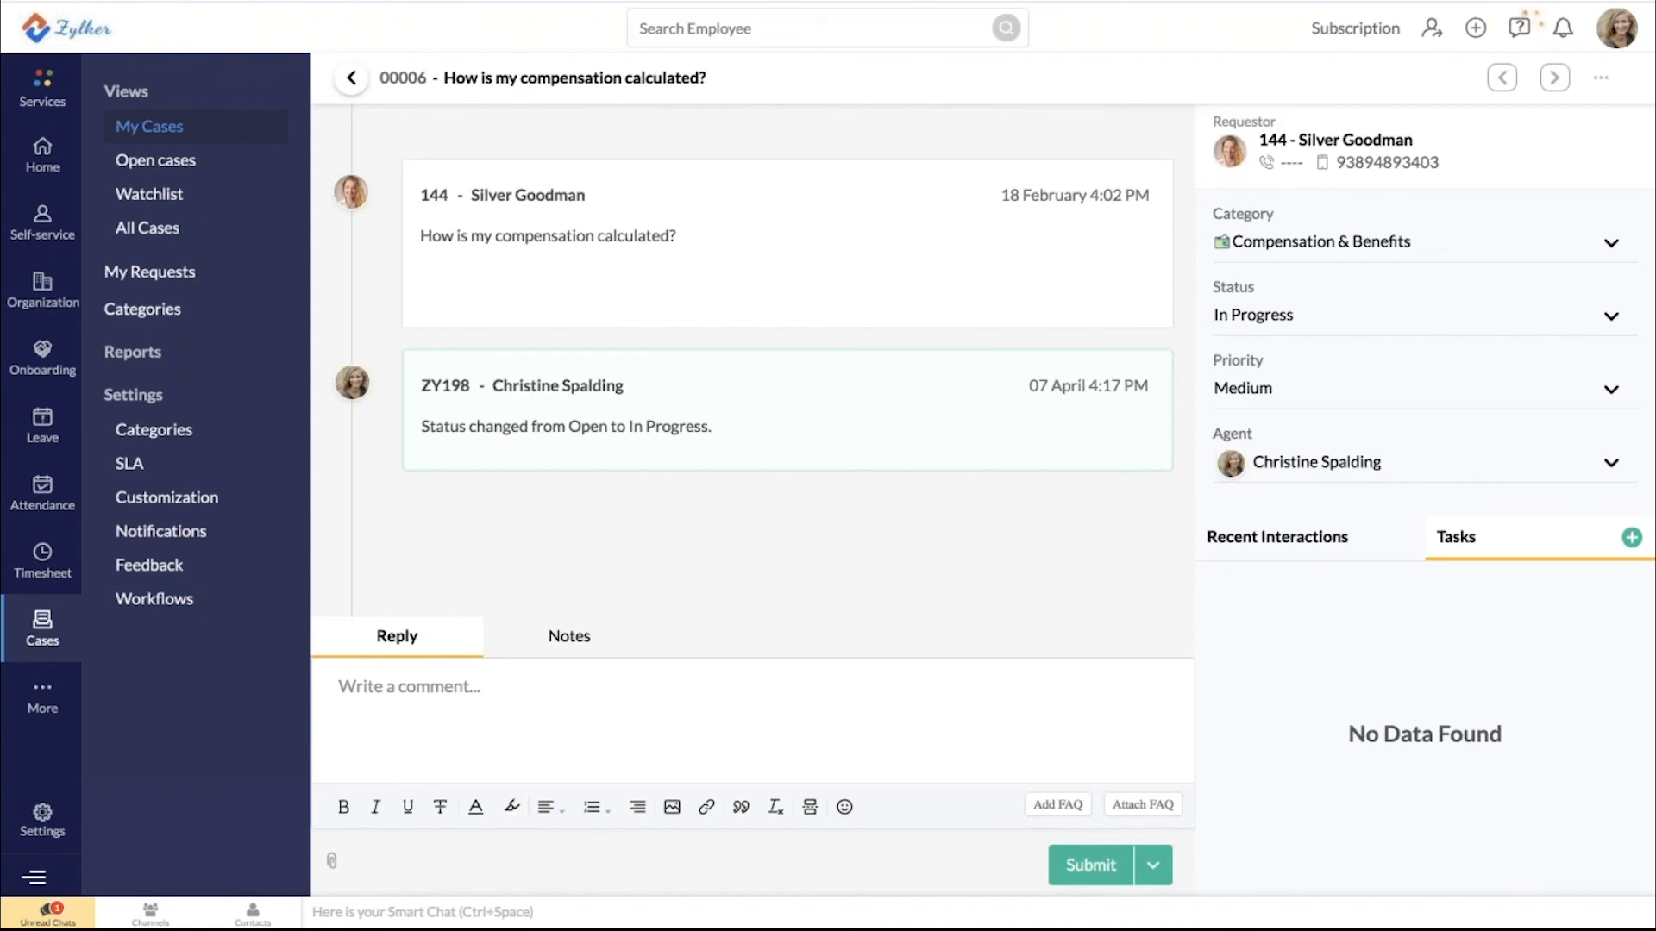
left_click(352, 80)
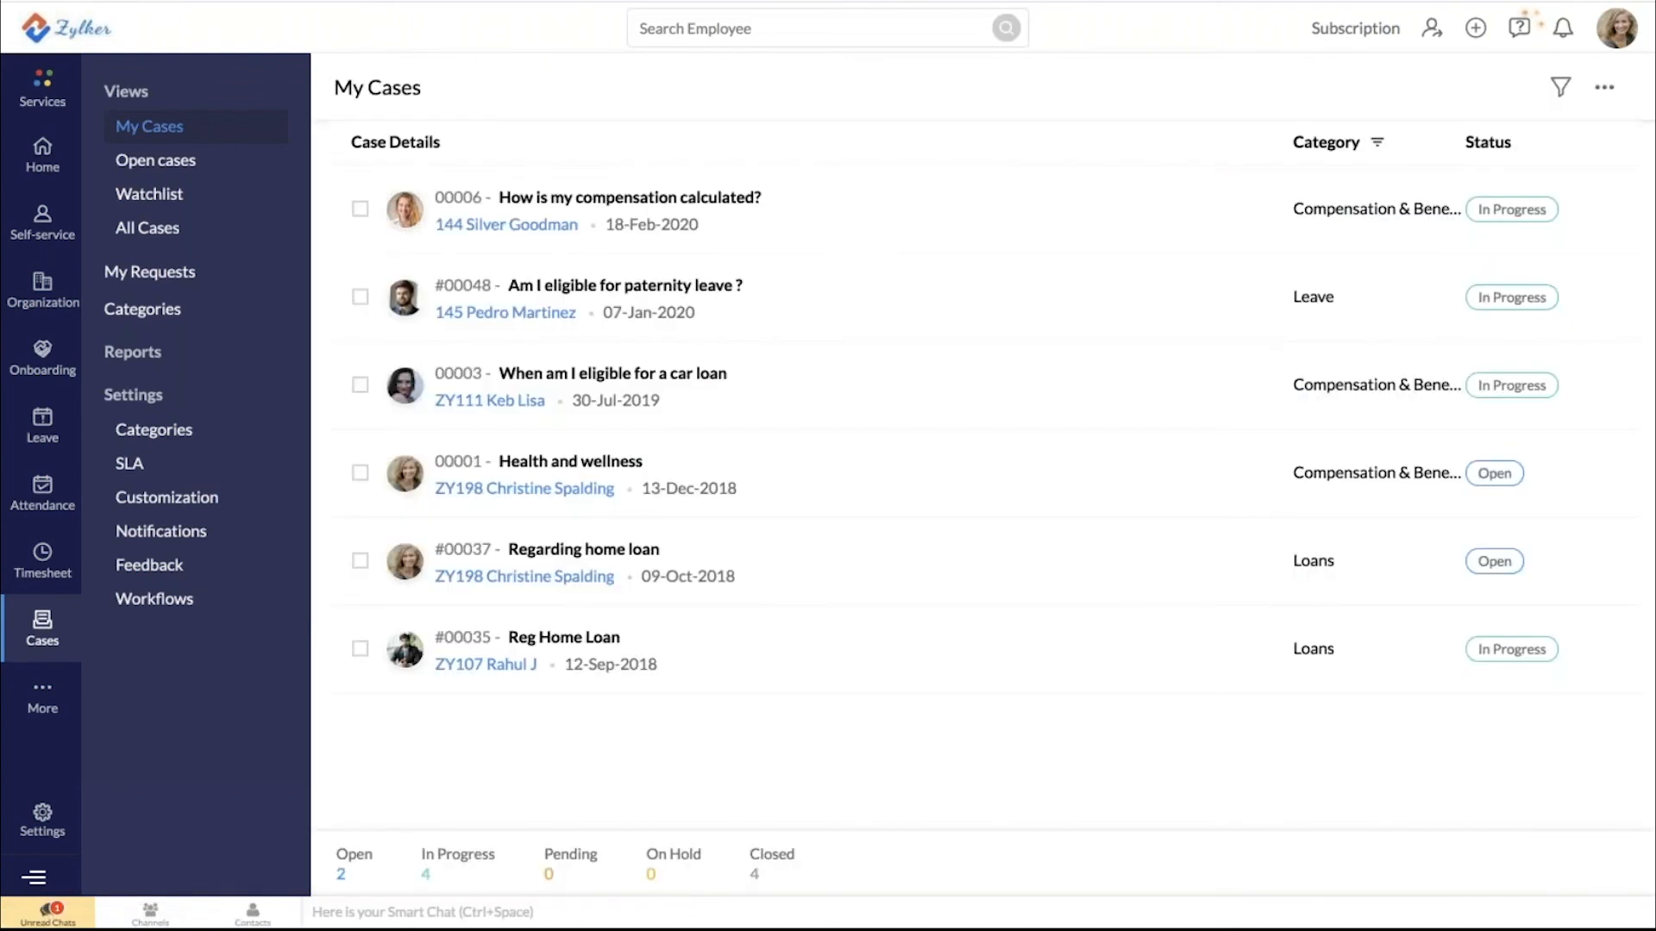
Review the Create New Service form in All Services and close it without creating a service
left_click(58, 106)
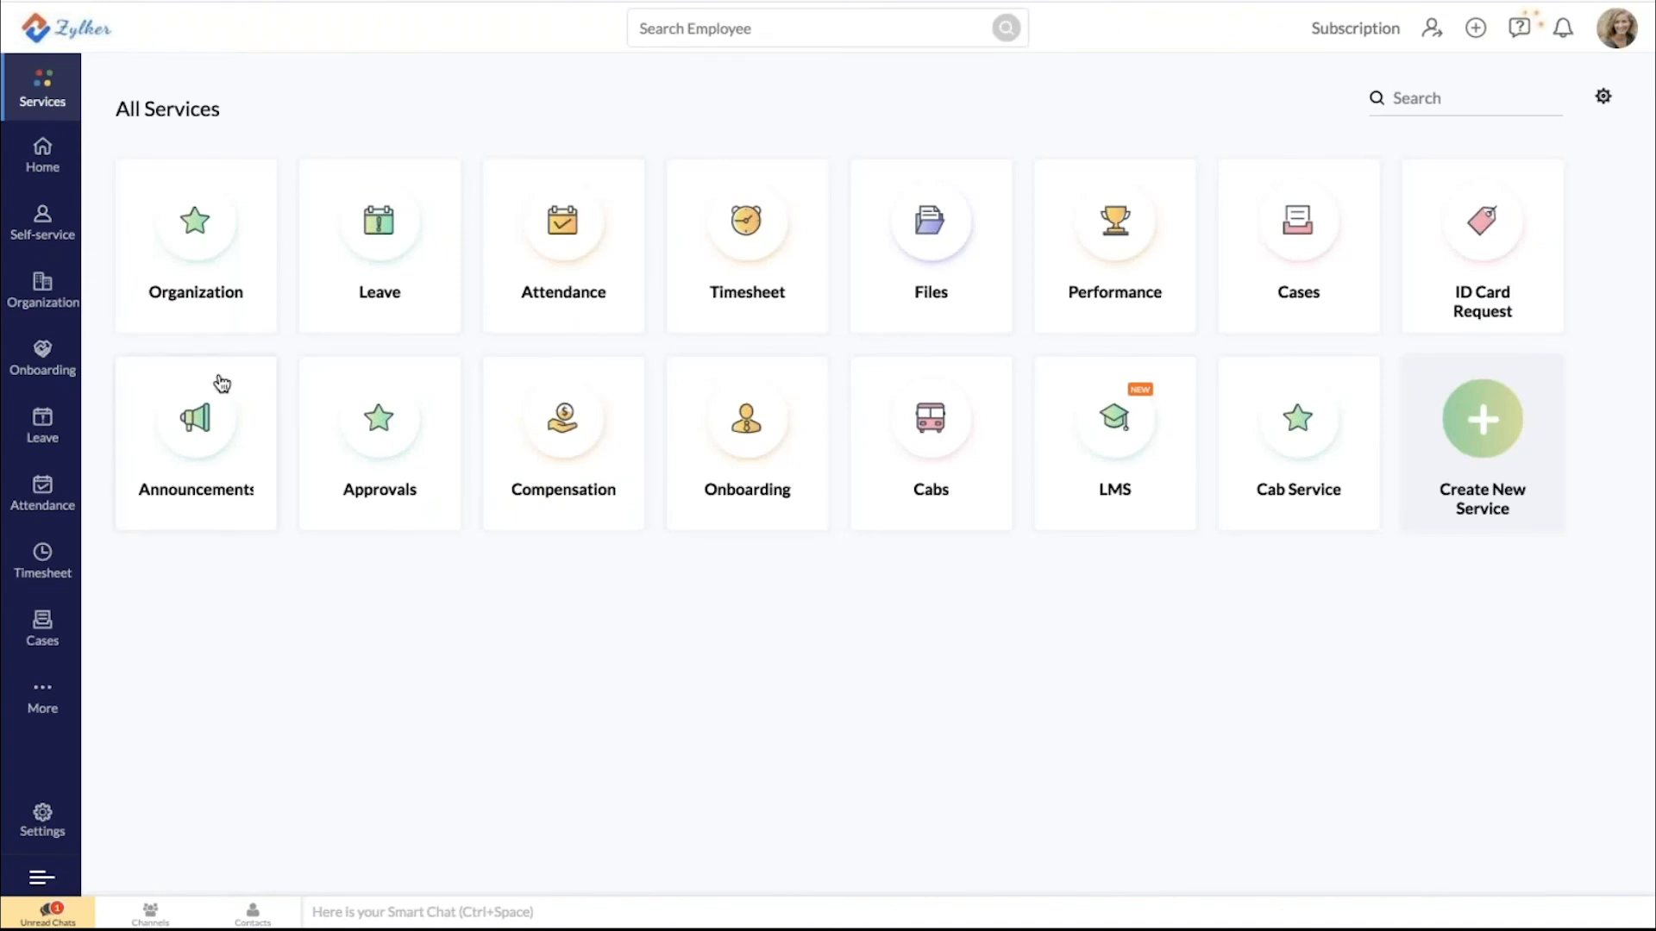
left_click(1460, 412)
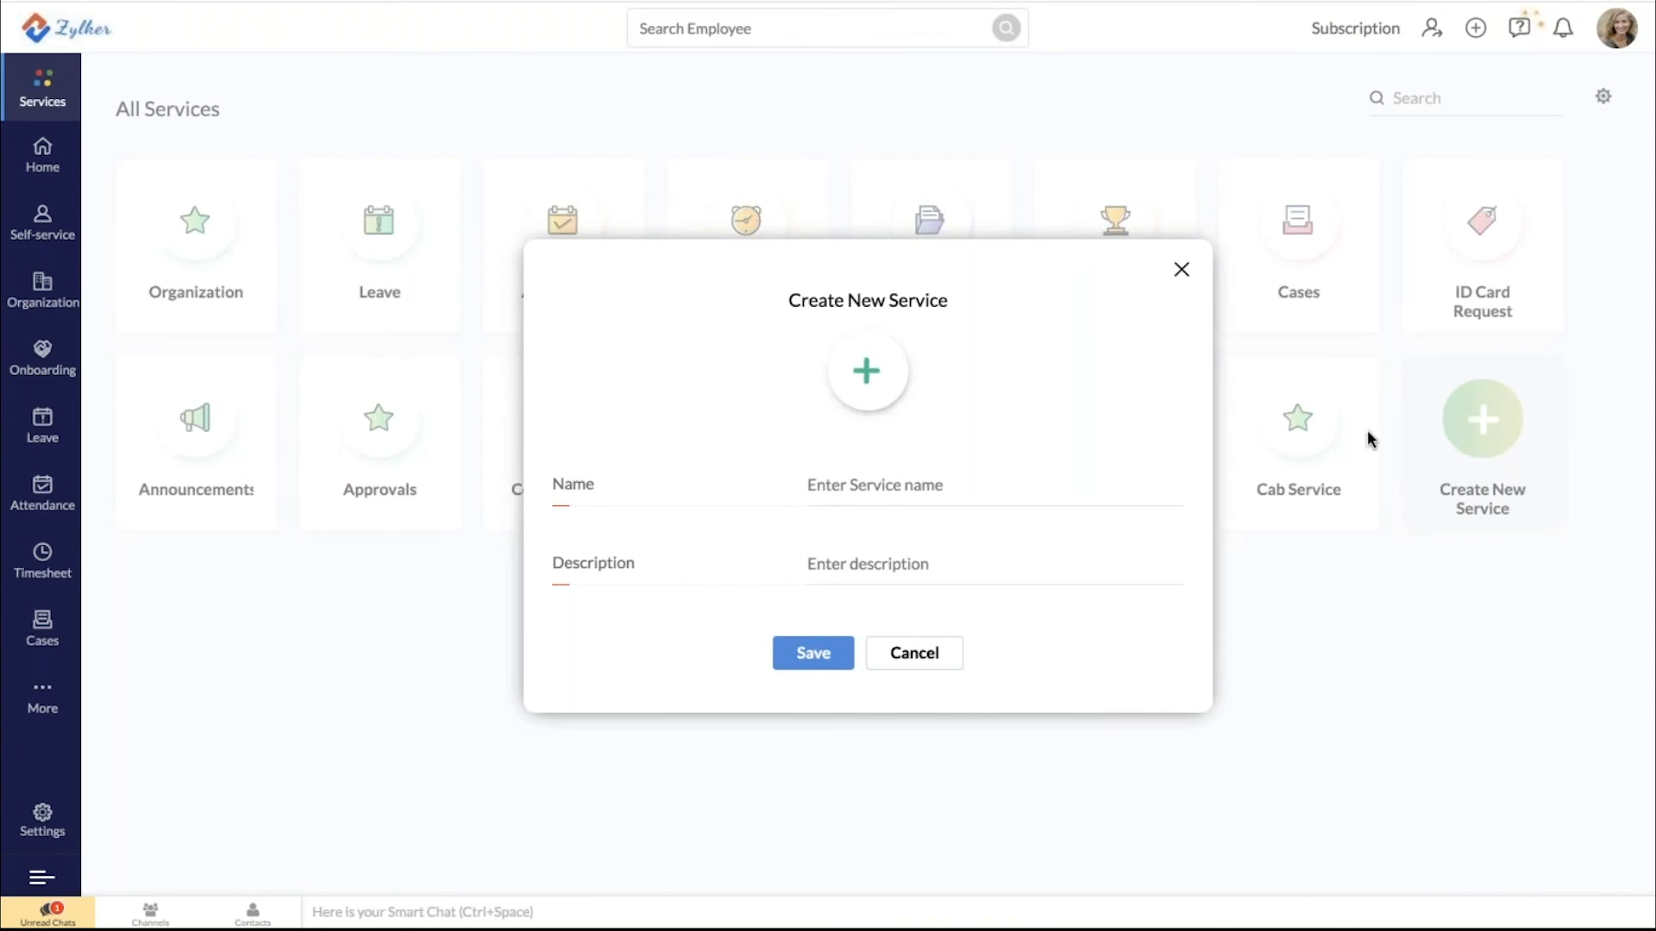
left_click(983, 498)
left_click(1182, 271)
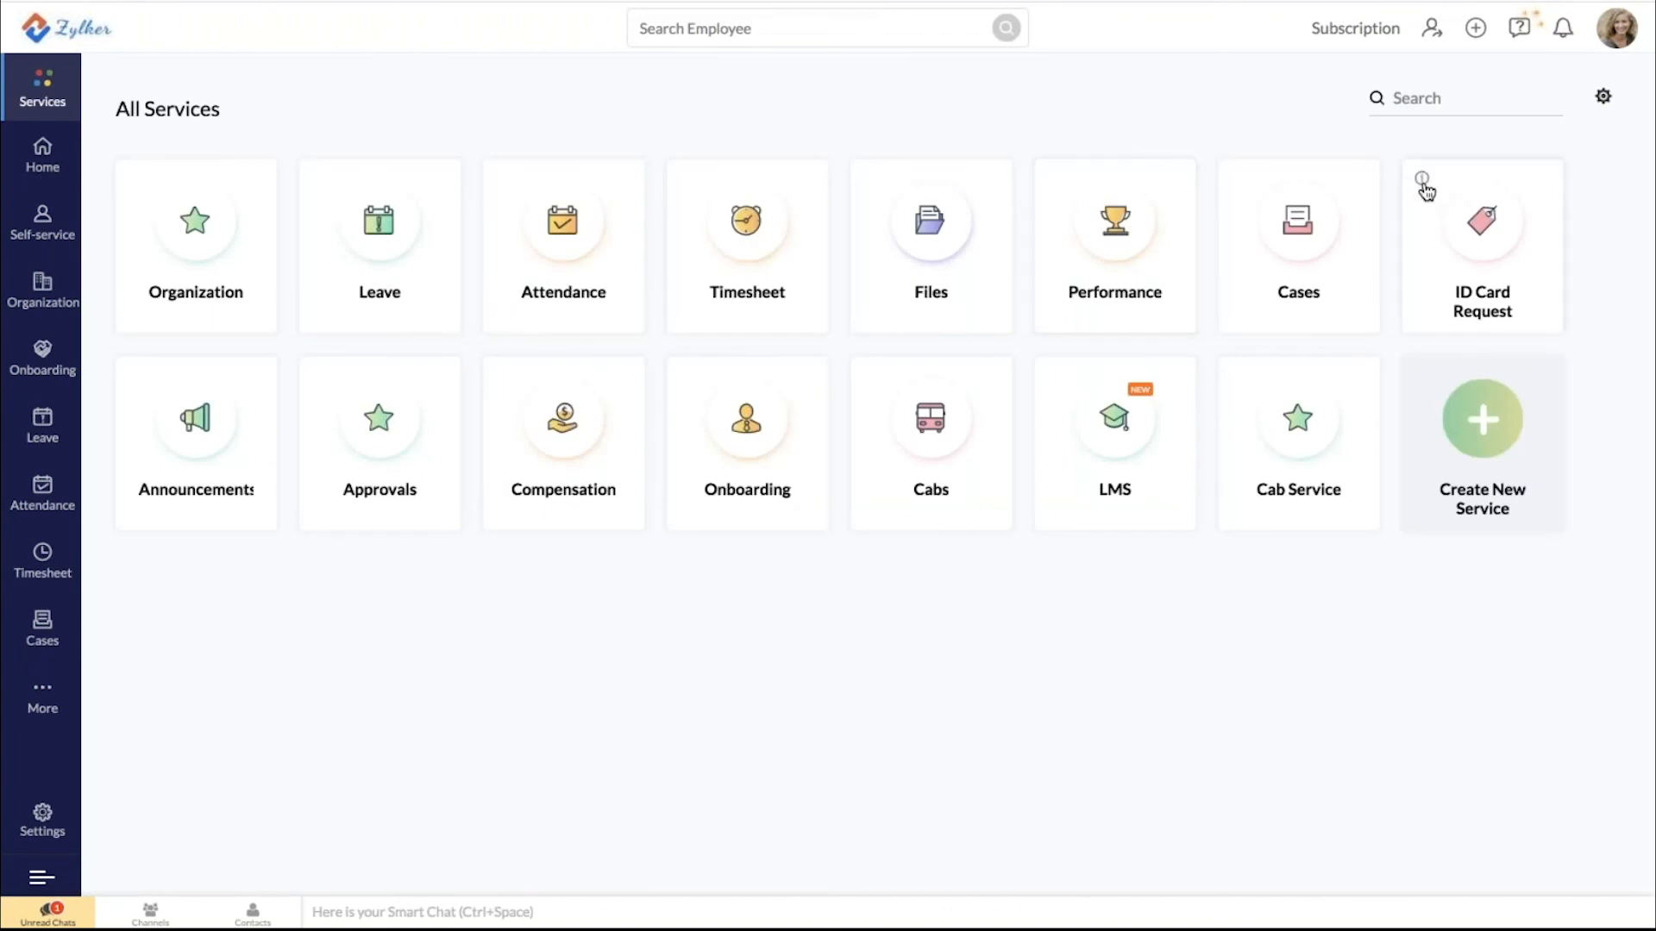
View the ID Card Request service's details and look over the remaining services
left_click(1427, 190)
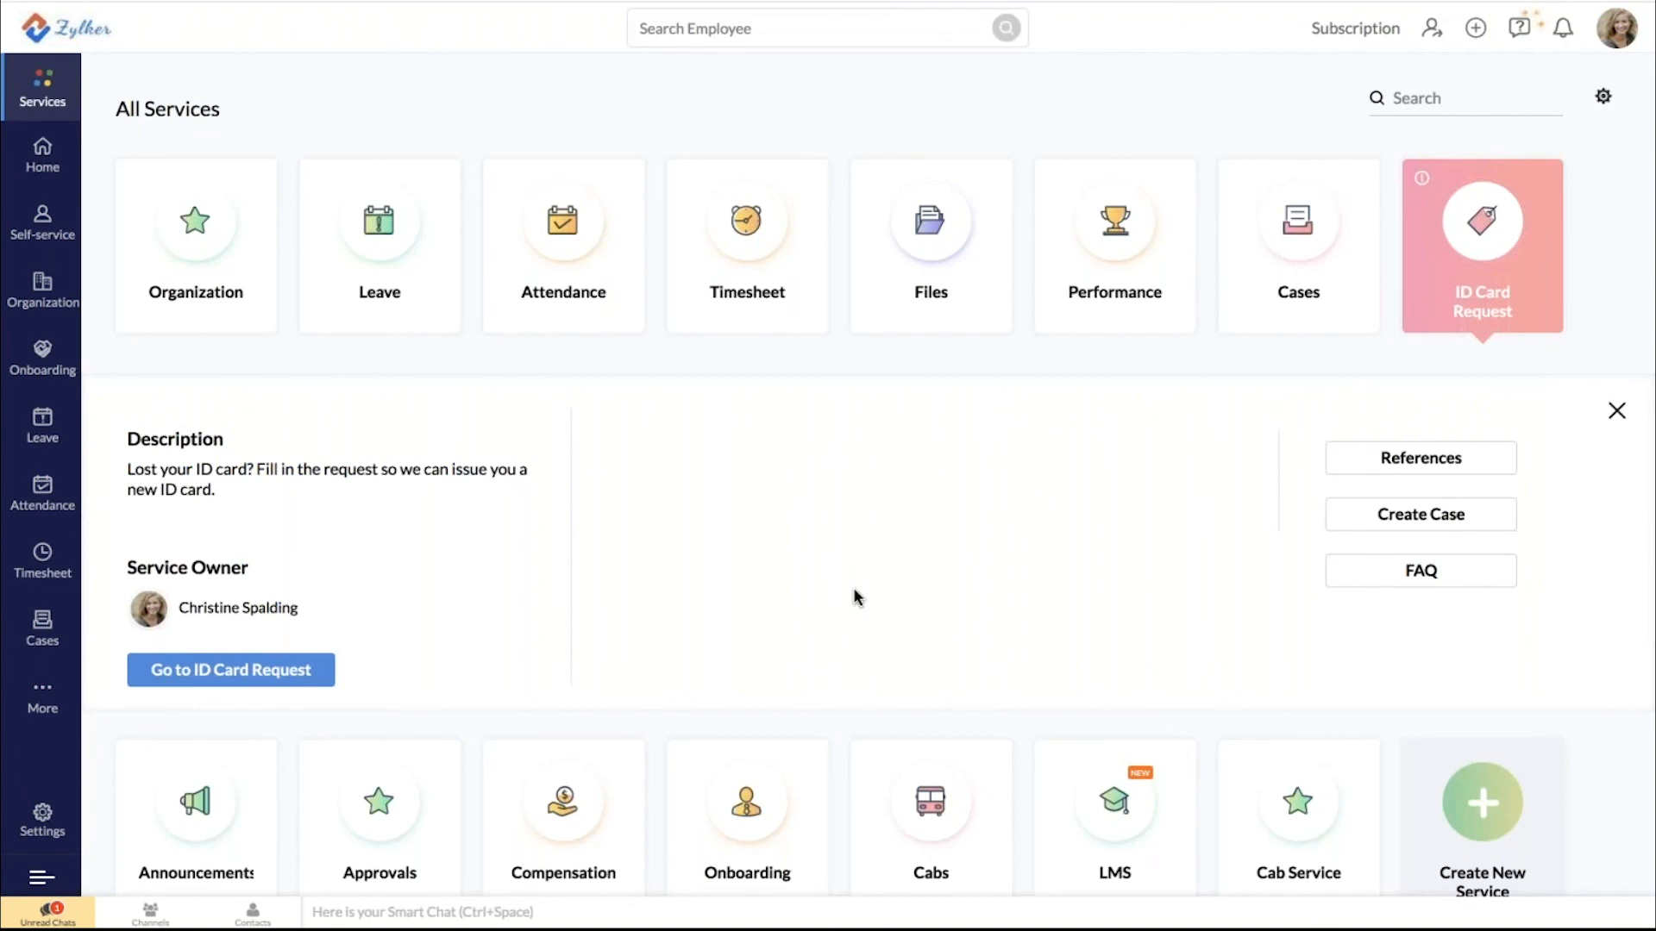
scroll(854, 595, "down", 2)
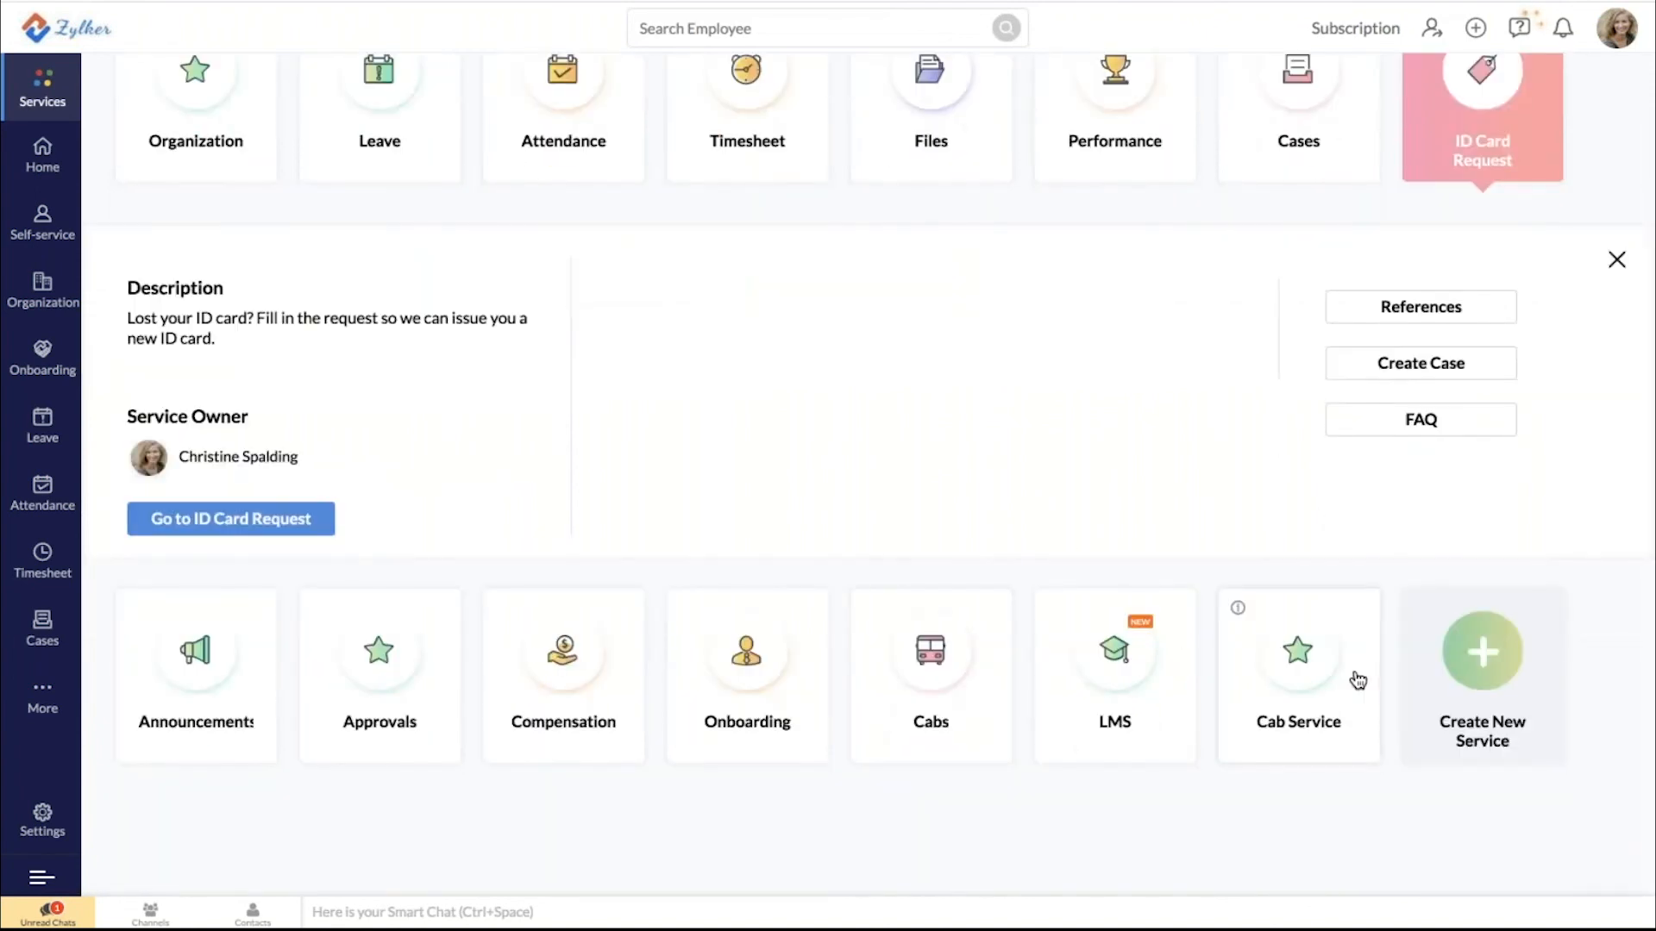